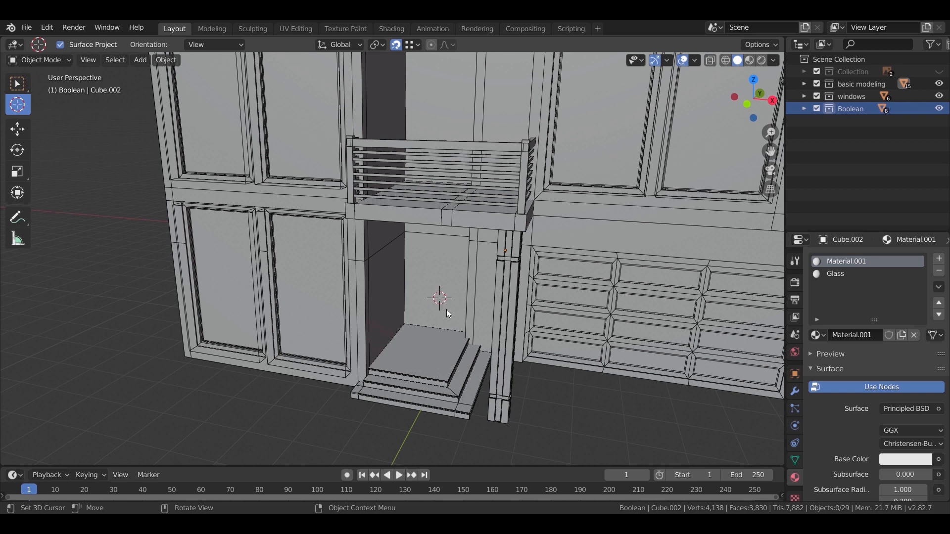
# Step: Add a cube at the 3D cursor on the landing in the entrance recess
pyautogui.hotkey('shift', 'a')
pyautogui.moveTo(474, 280)
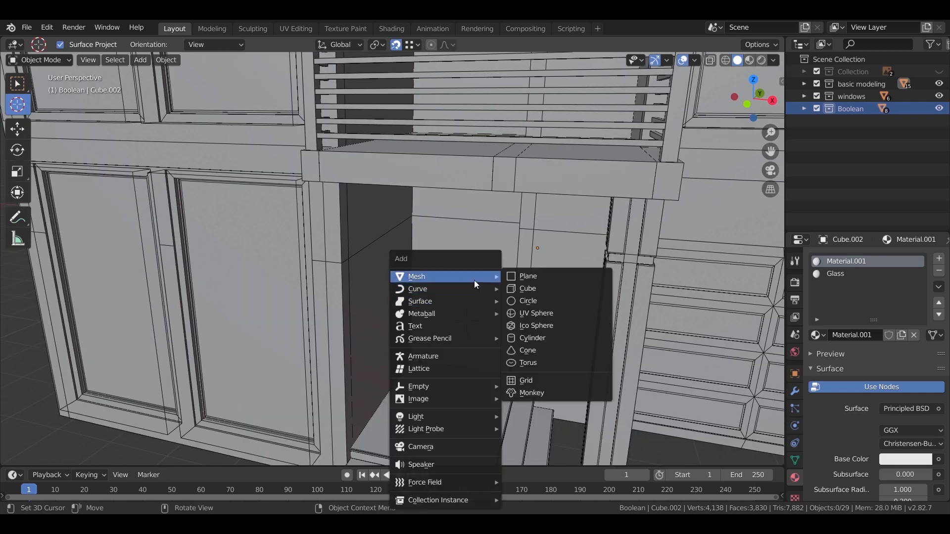
pyautogui.click(518, 291)
pyautogui.press('KP_Decimal')
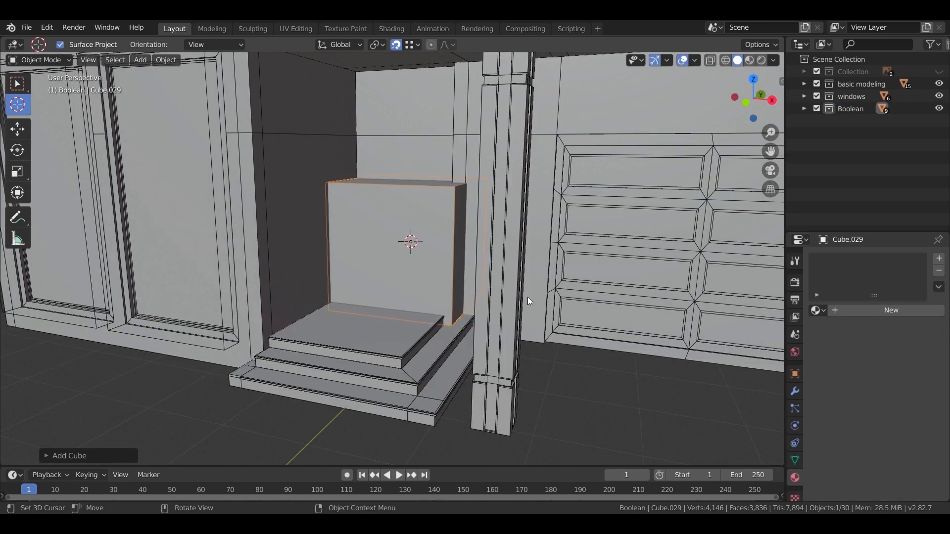
# Step: Set the new cube's dimensions to 100 cm in X, 70 cm in Y and 220 cm in Z
pyautogui.press('n')
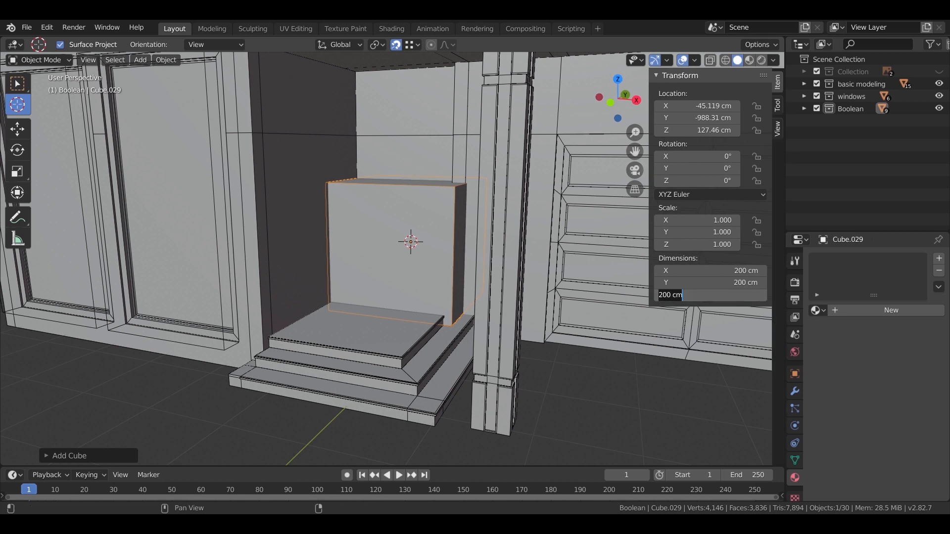
pyautogui.press('Return')
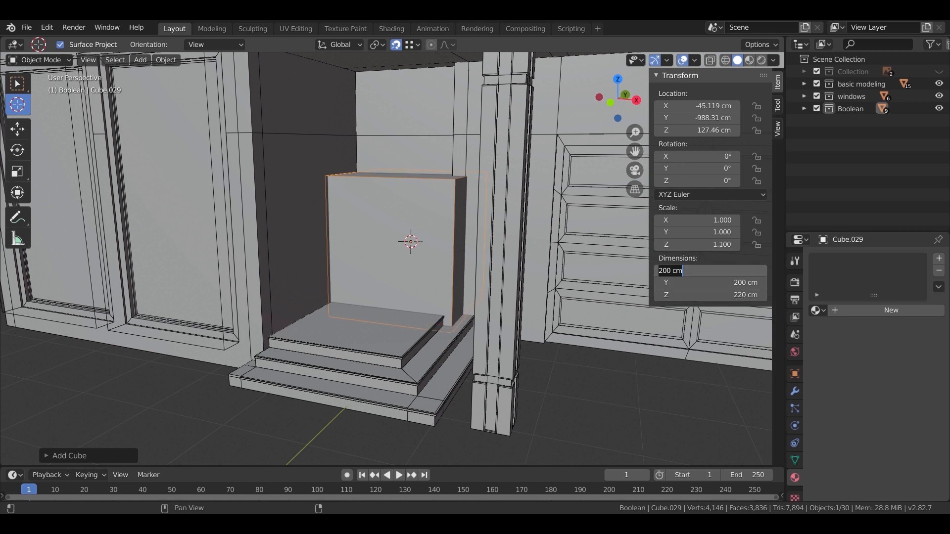
pyautogui.press('Return')
pyautogui.click(730, 282)
pyautogui.write('70')
pyautogui.press('Return')
# Step: Raise the door-sized box along Z by about 24 cm so that its base meets the top landing
pyautogui.moveTo(453, 297); pyautogui.dragTo(469, 330, button='middle')
pyautogui.scroll(4, 469, 329)
pyautogui.keyDown('shift'); pyautogui.moveTo(495, 257); pyautogui.dragTo(481, 326, button='middle'); pyautogui.keyUp('shift')
pyautogui.press('KP_Decimal')
pyautogui.press('g')
pyautogui.press('z')
pyautogui.click(474, 343)
# Step: Add a Boolean modifier with the Difference operation to the house walls, using the door-sized box as the cutter object
pyautogui.moveTo(447, 390); pyautogui.dragTo(447, 301, button='middle')
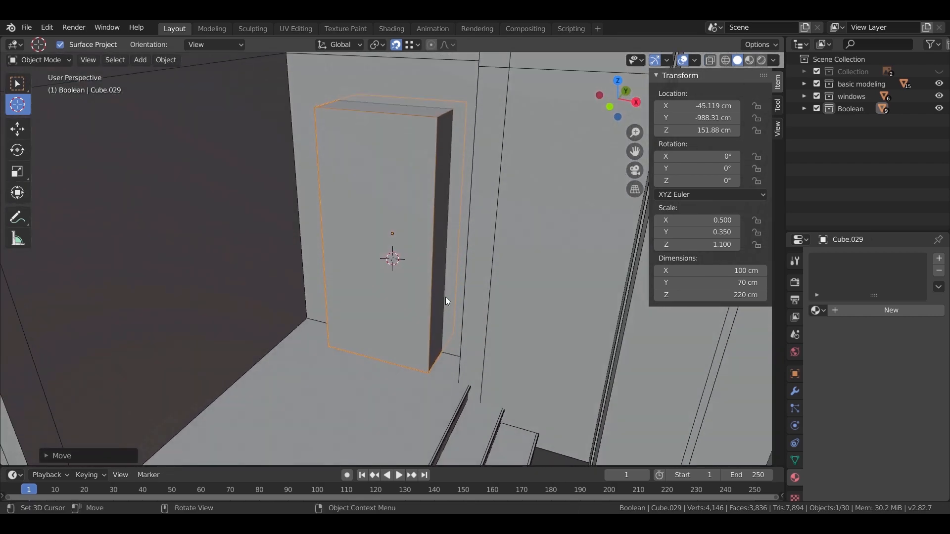
pyautogui.click(805, 109)
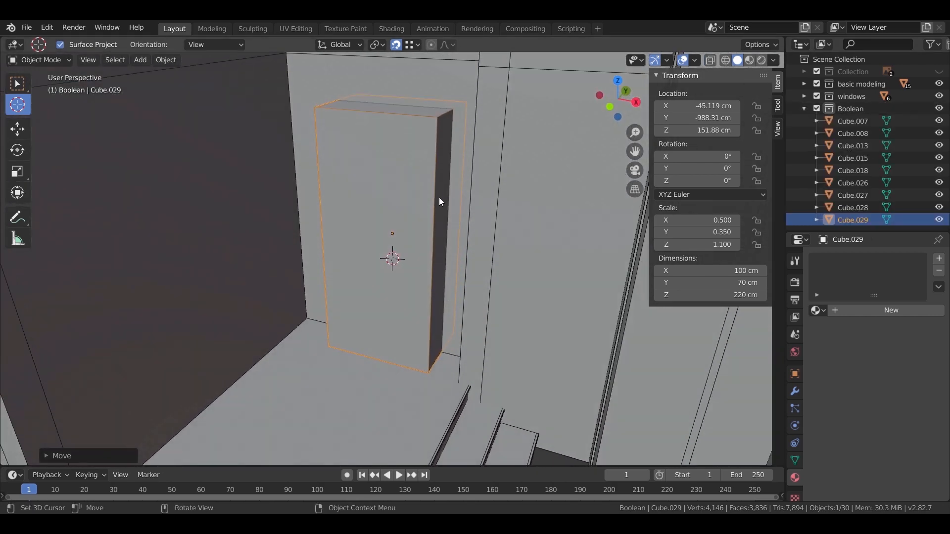
pyautogui.scroll(4, 439, 202)
pyautogui.moveTo(436, 191); pyautogui.dragTo(446, 177, button='middle')
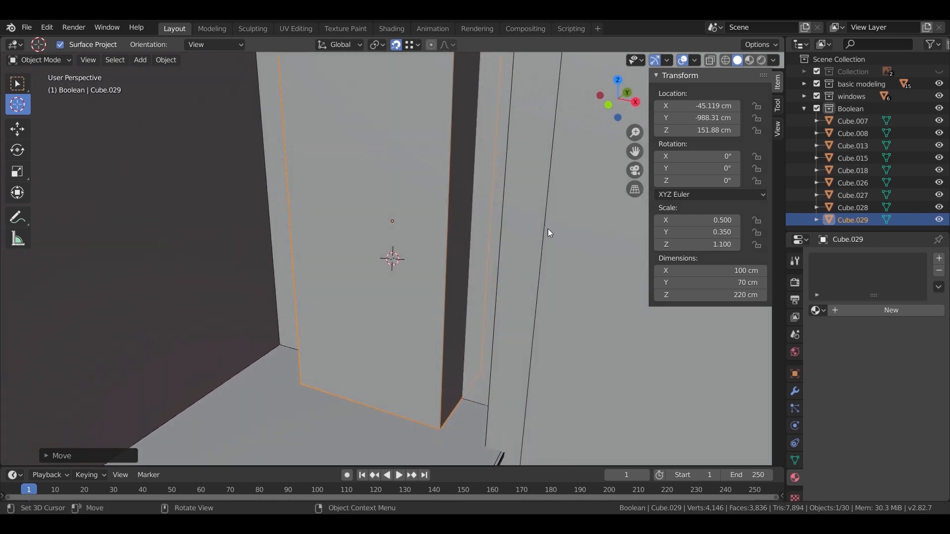
pyautogui.click(489, 256)
pyautogui.press('w')
pyautogui.click(514, 297)
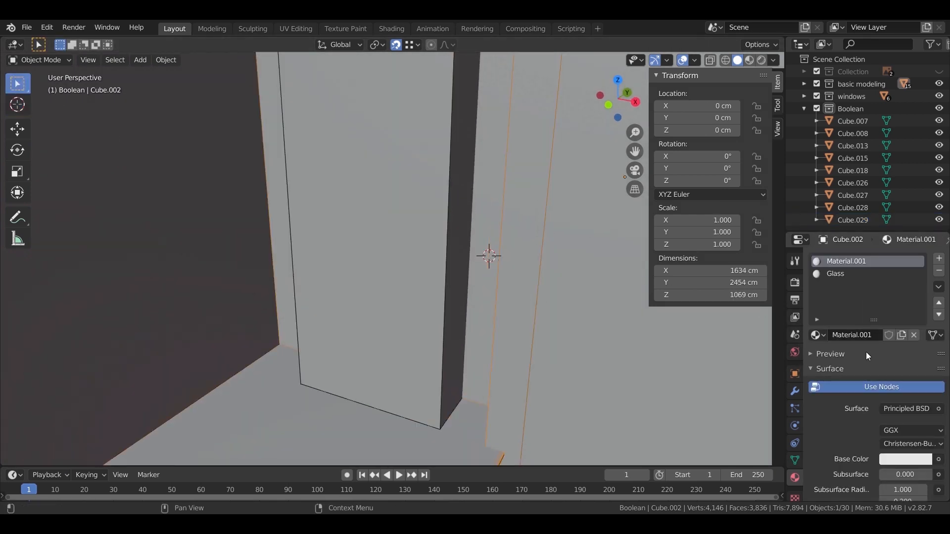
pyautogui.click(797, 389)
pyautogui.click(823, 259)
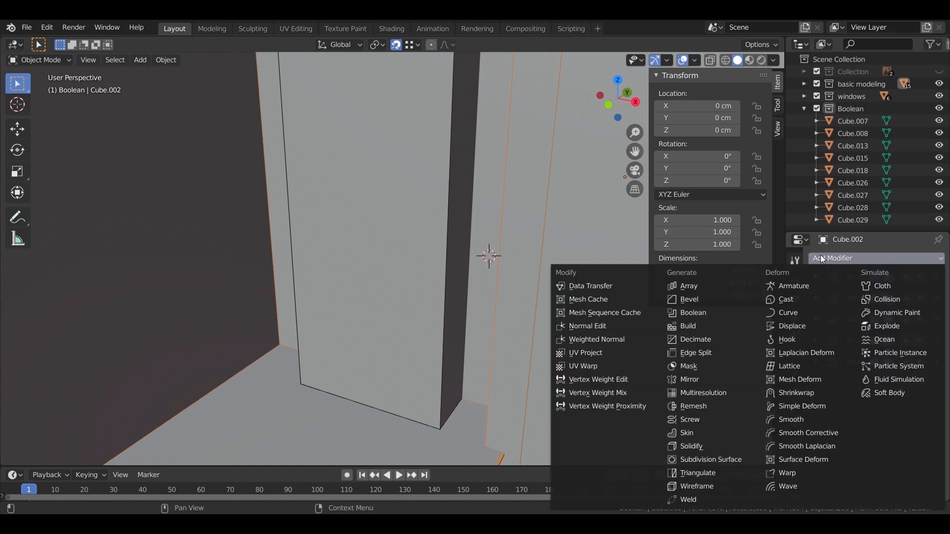
pyautogui.click(693, 314)
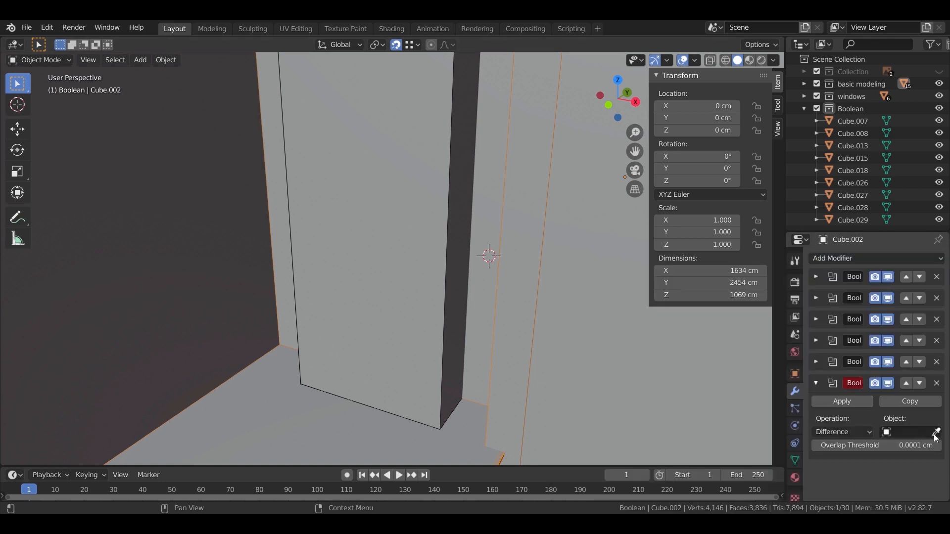
pyautogui.click(406, 276)
pyautogui.click(816, 383)
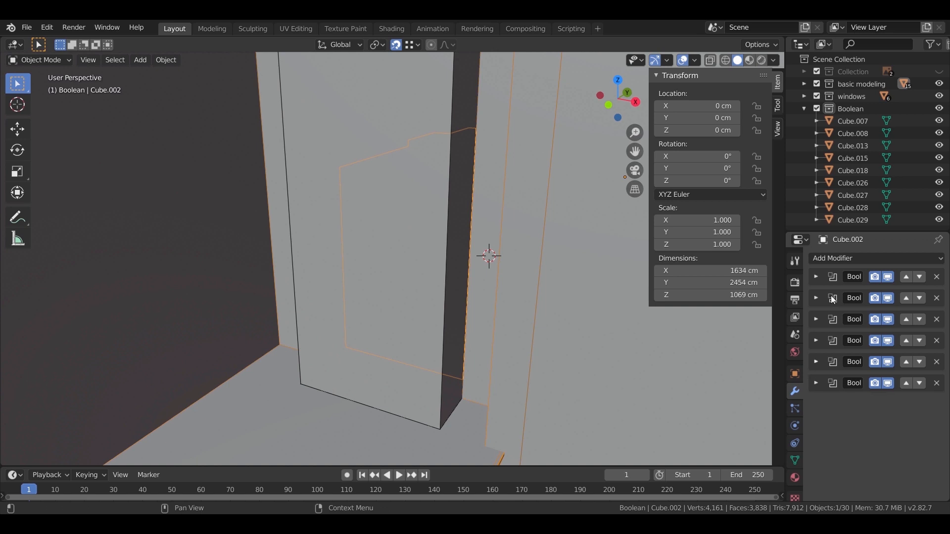
# Step: Set the door cutter box to display as Wire in the viewport
pyautogui.click(388, 199)
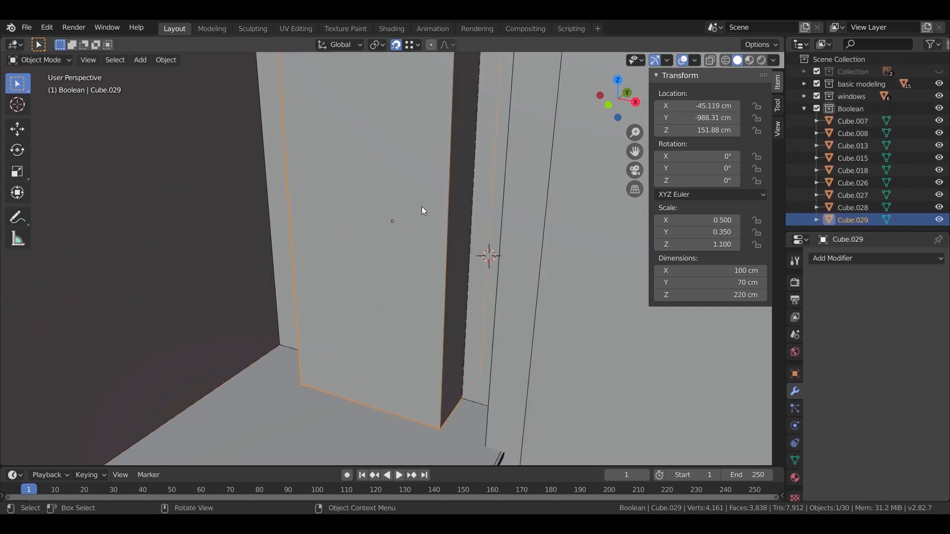
pyautogui.click(796, 372)
pyautogui.scroll(-5, 840, 423)
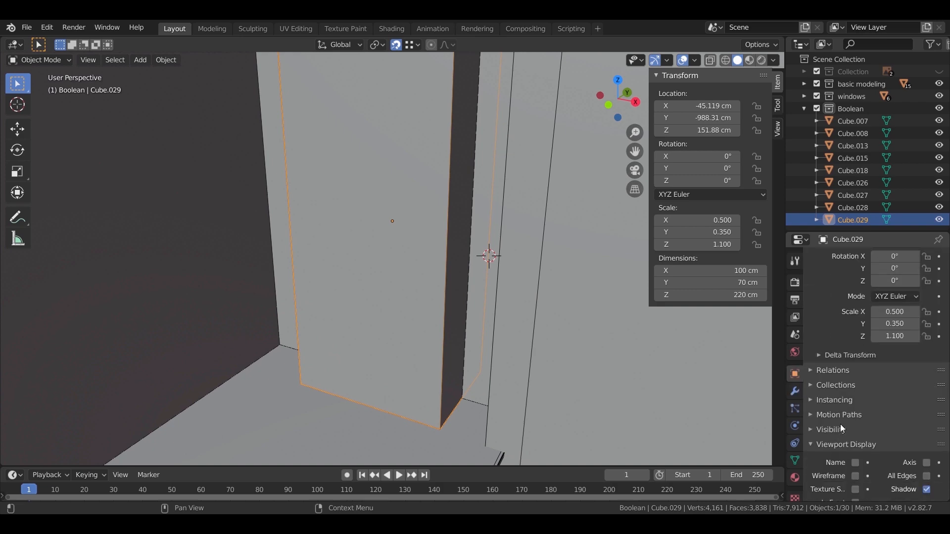
pyautogui.click(899, 449)
pyautogui.click(884, 424)
# Step: Raise the cutter box along Z by about 1 cm to adjust the bottom of the door opening
pyautogui.moveTo(519, 280)
pyautogui.mouseDown(button='middle')
pyautogui.moveTo(580, 266)
pyautogui.moveTo(545, 278)
pyautogui.moveTo(566, 277)
pyautogui.moveTo(518, 248)
pyautogui.moveTo(503, 287)
pyautogui.moveTo(518, 251)
pyautogui.mouseUp(button='middle')
pyautogui.press('g')
pyautogui.press('z')
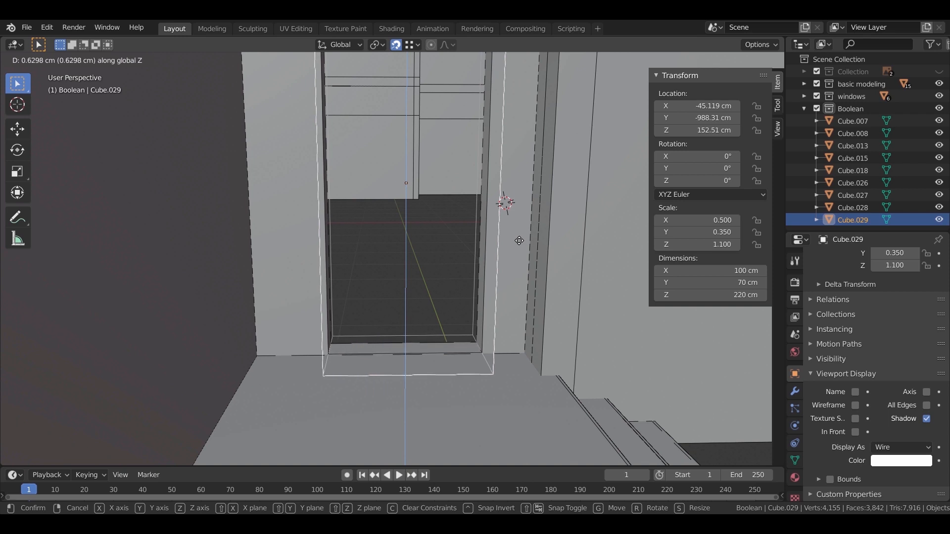
pyautogui.click(519, 234)
# Step: Duplicate the cutter box in place and put the copy into the windows collection
pyautogui.moveTo(518, 234); pyautogui.dragTo(454, 333, button='middle')
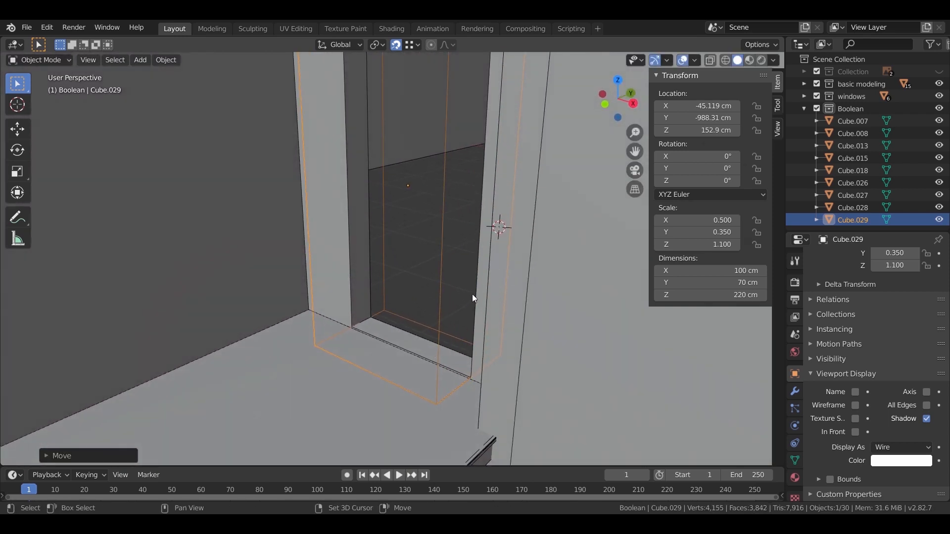
pyautogui.hotkey('shift', 'd')
pyautogui.rightClick(358, 216)
pyautogui.moveTo(846, 227); pyautogui.dragTo(841, 99)
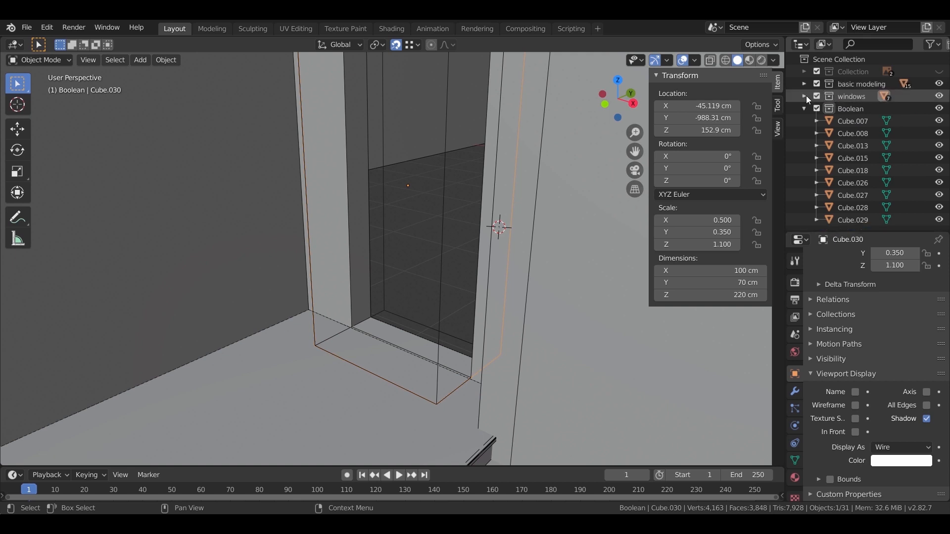
pyautogui.click(805, 96)
# Step: Set the duplicated box to display as Textured and delete all its faces except the front one
pyautogui.click(893, 447)
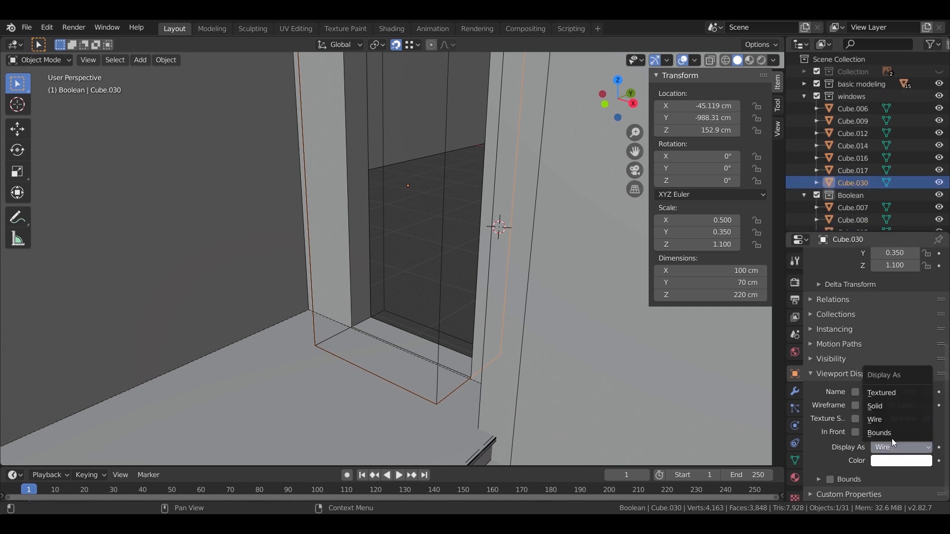
pyautogui.click(887, 393)
pyautogui.press('Tab')
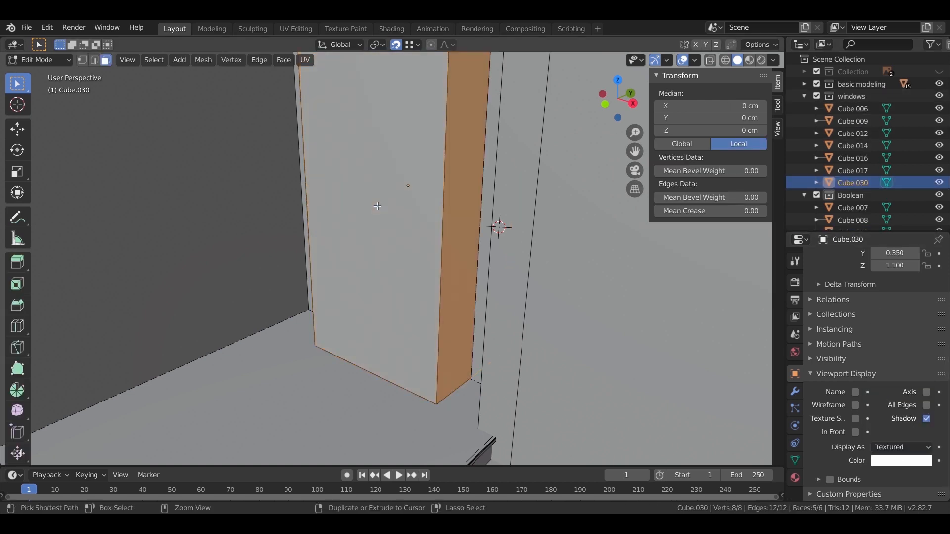
pyautogui.press('x')
pyautogui.click(394, 250)
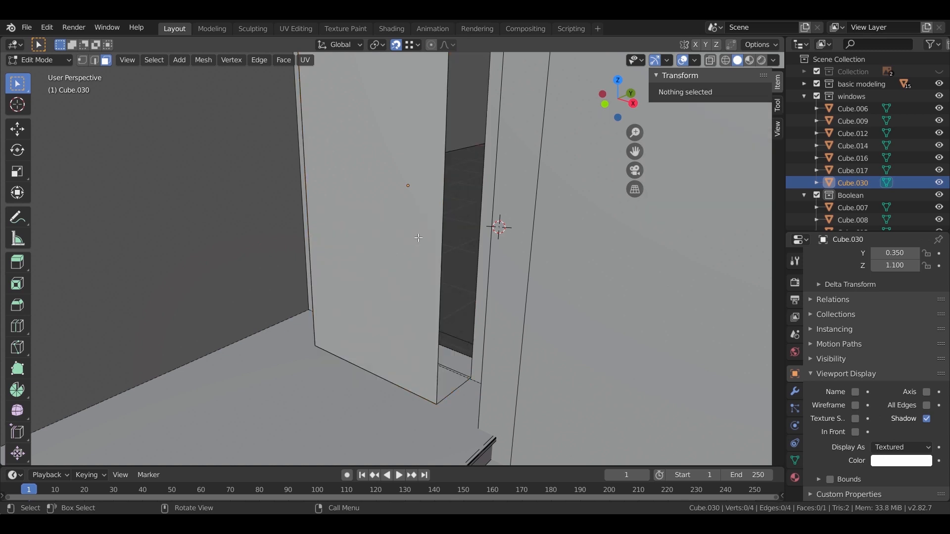
pyautogui.press('Tab')
# Step: Move the remaining door face along Y back to the wall opening and apply the object's transforms
pyautogui.press('g')
pyautogui.press('y')
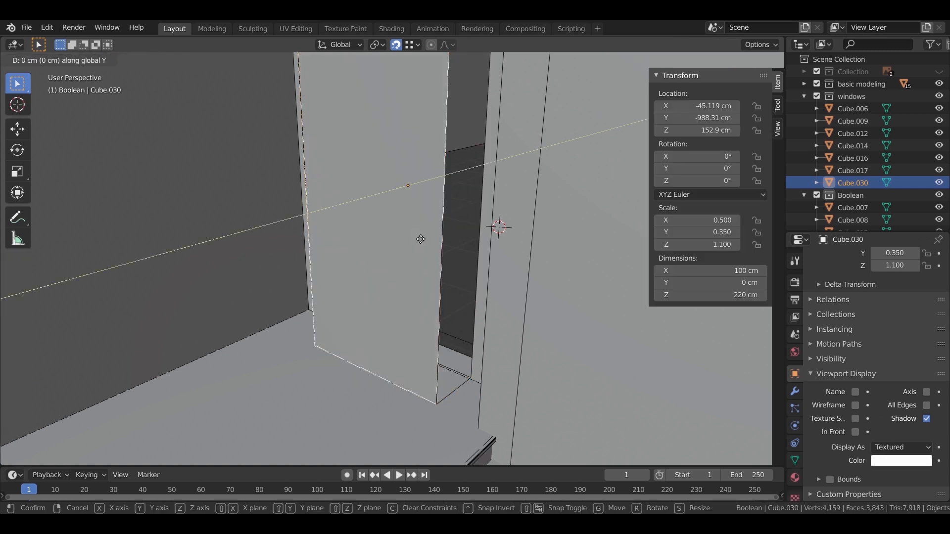
pyautogui.click(479, 390)
pyautogui.moveTo(478, 388); pyautogui.dragTo(462, 309, button='middle')
pyautogui.hotkey('ctrl', 'a')
pyautogui.click(443, 348)
# Step: Inset the door's front face to form a frame border around it
pyautogui.moveTo(443, 351); pyautogui.dragTo(466, 265, button='middle')
pyautogui.press('Tab')
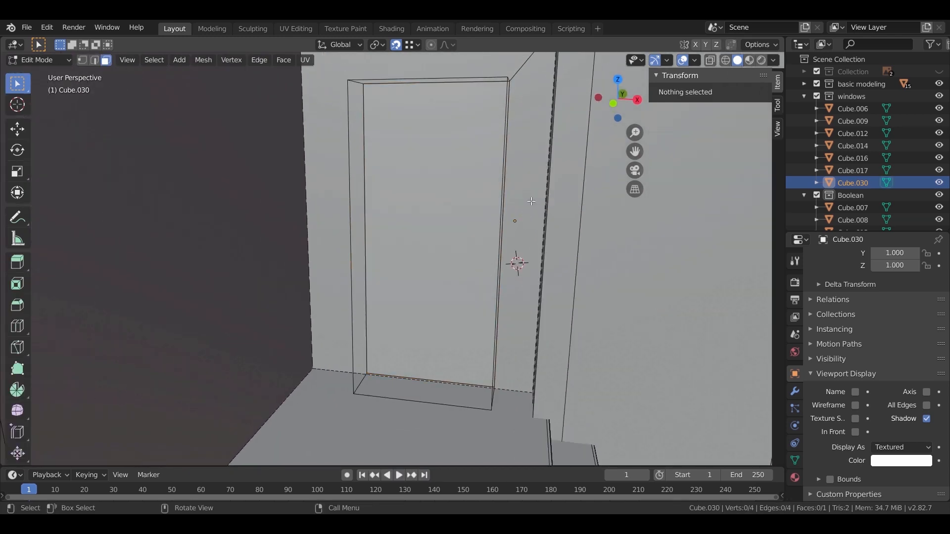
pyautogui.click(457, 194)
pyautogui.press('i')
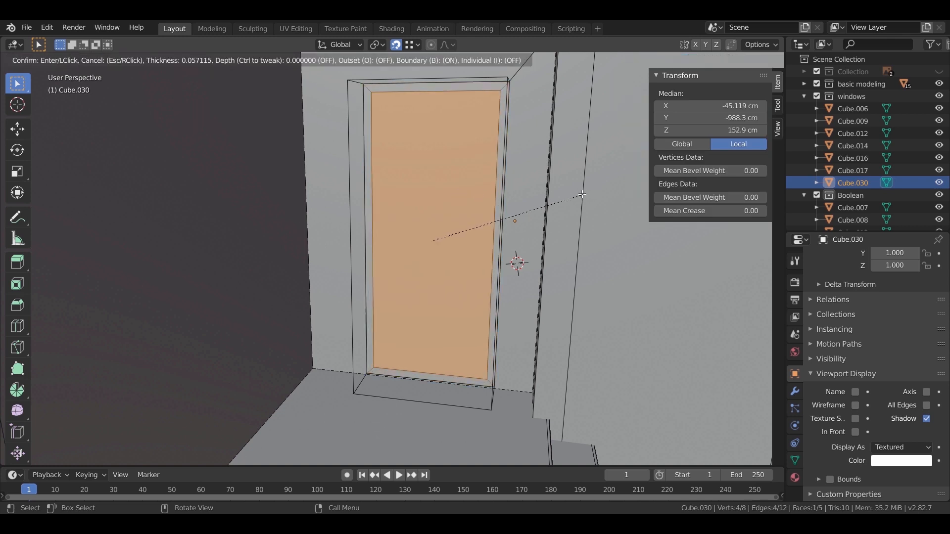
pyautogui.click(579, 195)
# Step: Add a vertical loop cut through the door face and slide it off-centre towards the right jamb
pyautogui.scroll(-1, 467, 276)
pyautogui.moveTo(495, 272); pyautogui.dragTo(477, 289, button='middle')
pyautogui.scroll(1, 467, 277)
pyautogui.scroll(1, 488, 274)
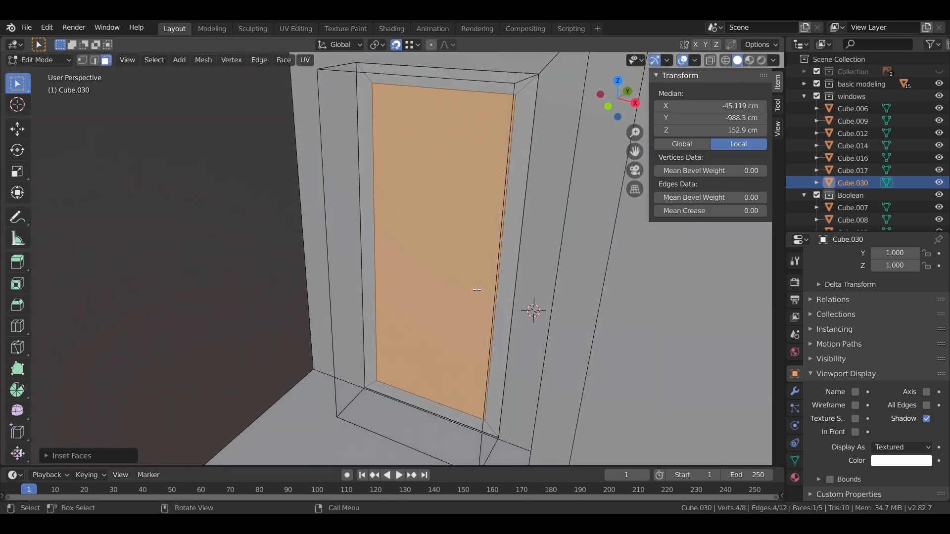
pyautogui.moveTo(430, 230); pyautogui.dragTo(453, 250, button='middle')
pyautogui.hotkey('ctrl', 'r')
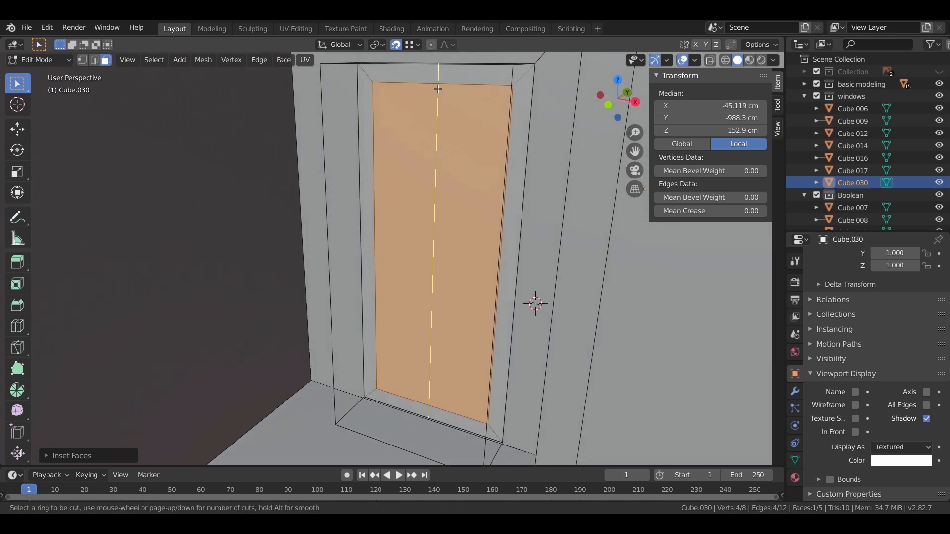
pyautogui.click(438, 89)
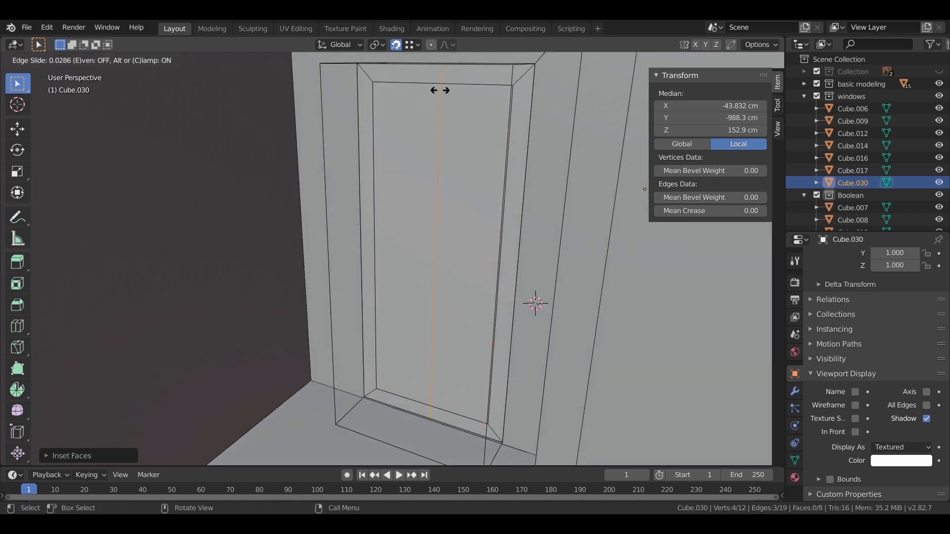
pyautogui.click(465, 99)
# Step: Extrude the two faces inside the door frame 5 cm into the opening
pyautogui.moveTo(375, 130)
pyautogui.mouseDown(button='middle')
pyautogui.moveTo(398, 136)
pyautogui.moveTo(379, 131)
pyautogui.mouseUp(button='middle')
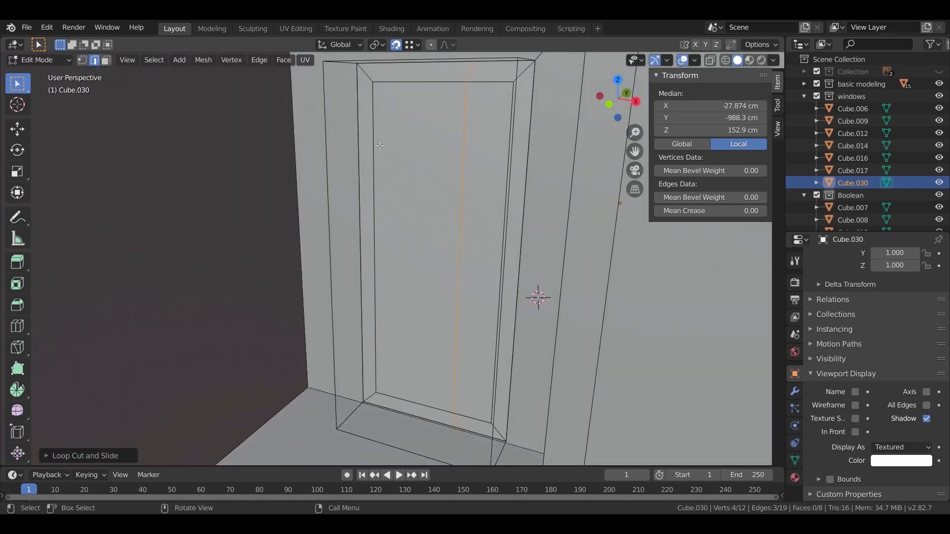
pyautogui.moveTo(461, 203); pyautogui.dragTo(468, 146, button='middle')
pyautogui.press('Tab')
pyautogui.press('Tab')
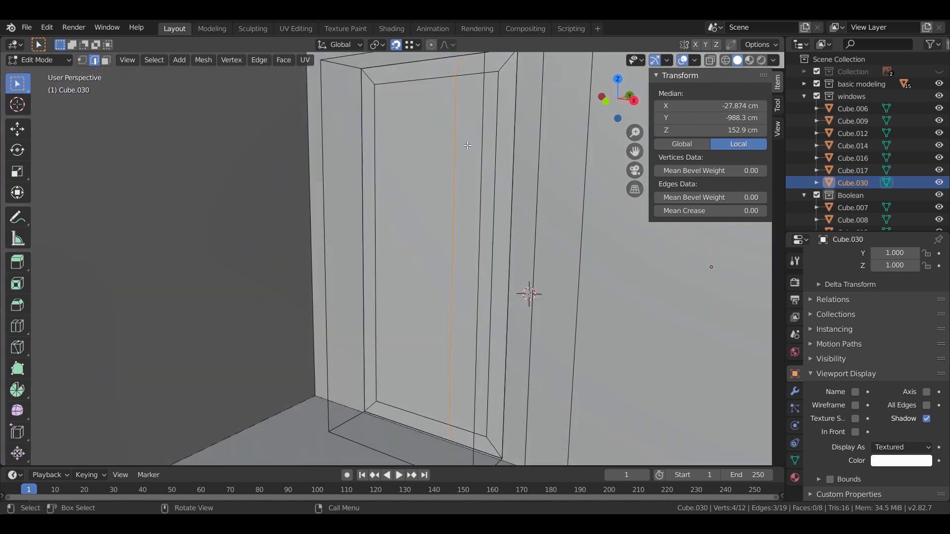
pyautogui.click(106, 60)
pyautogui.click(474, 153)
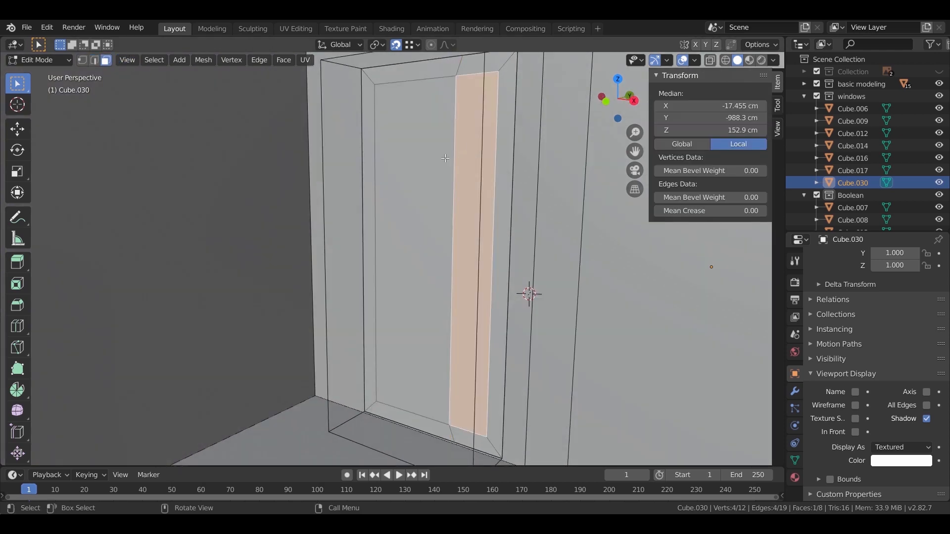
pyautogui.keyDown('shift'); pyautogui.click(421, 198); pyautogui.keyUp('shift')
pyautogui.moveTo(420, 198); pyautogui.dragTo(485, 223, button='middle')
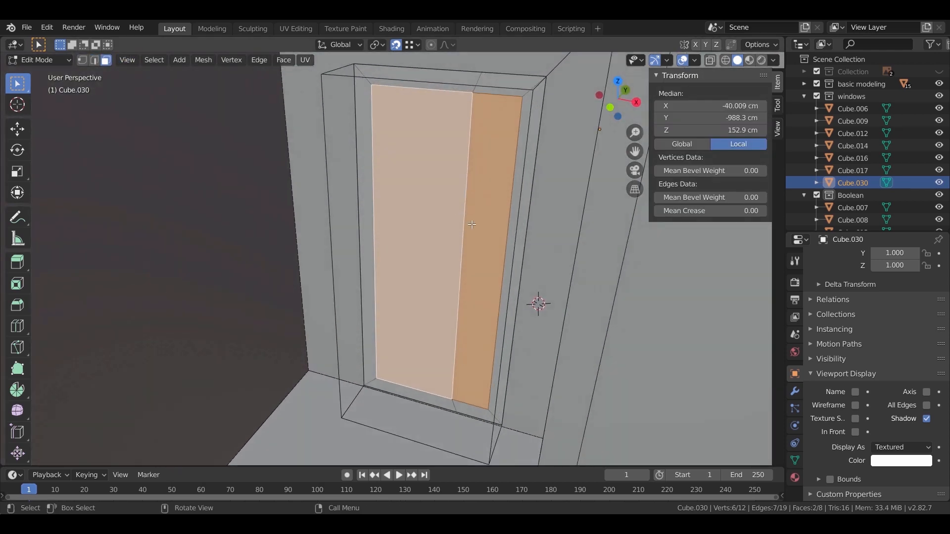
pyautogui.write('e5')
pyautogui.press('Return')
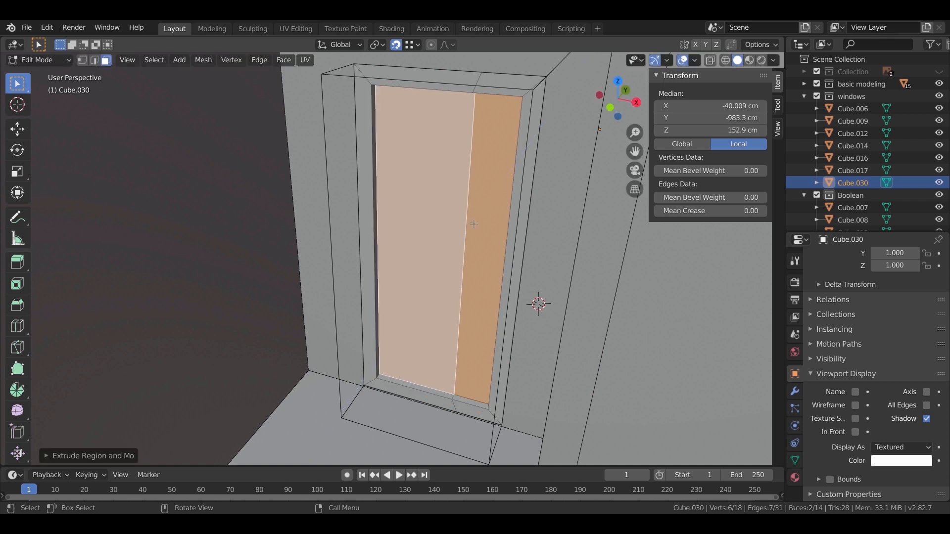
# Step: Extrude the two door panels as individual faces without an offset and inset them by 5 cm
pyautogui.scroll(3, 497, 221)
pyautogui.keyDown('shift'); pyautogui.moveTo(497, 222); pyautogui.dragTo(468, 238, button='middle'); pyautogui.keyUp('shift')
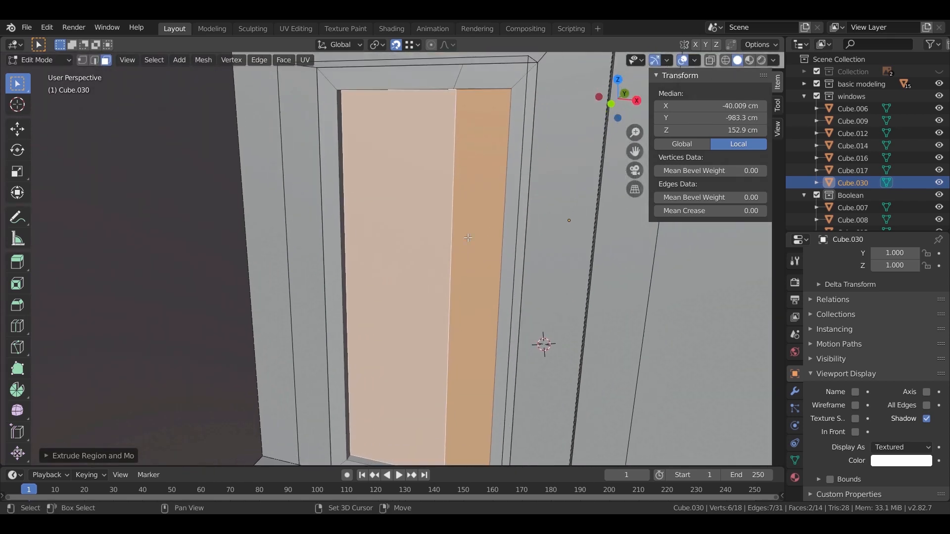
pyautogui.rightClick(468, 227)
pyautogui.click(467, 275)
pyautogui.rightClick(450, 244)
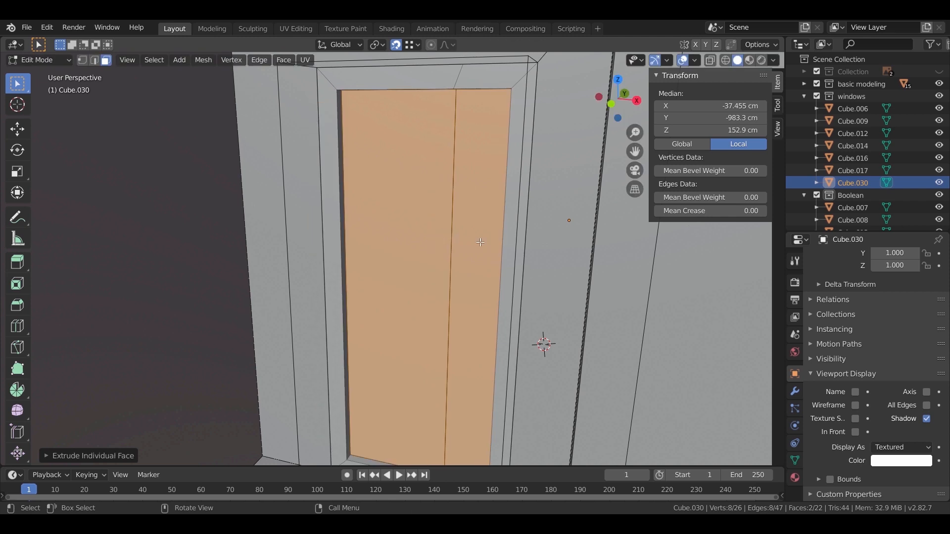
pyautogui.press('i')
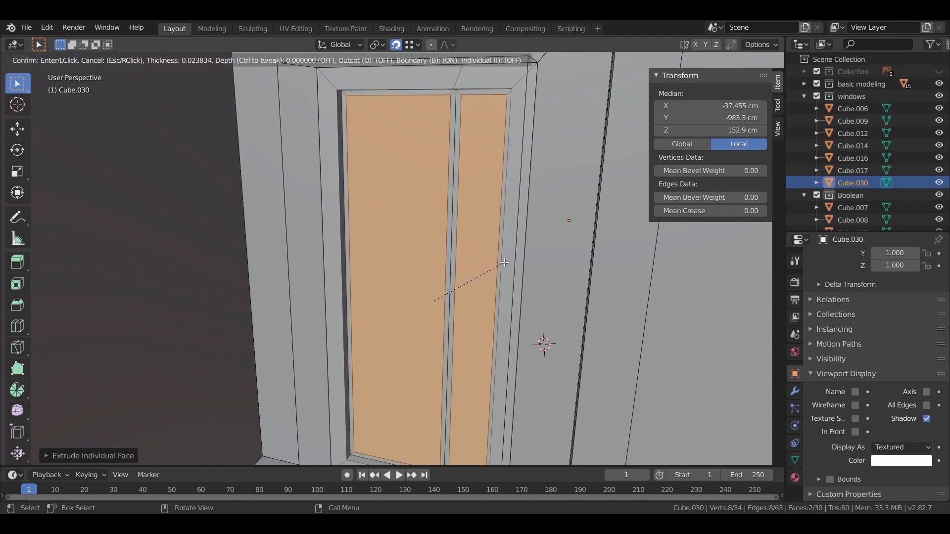
pyautogui.write('5')
pyautogui.press('Return')
# Step: Grow the selection to include both door panels' surrounding border faces and move them -3 cm along Y
pyautogui.moveTo(503, 271); pyautogui.dragTo(446, 252, button='middle')
pyautogui.press('ctrl+KP_Add')
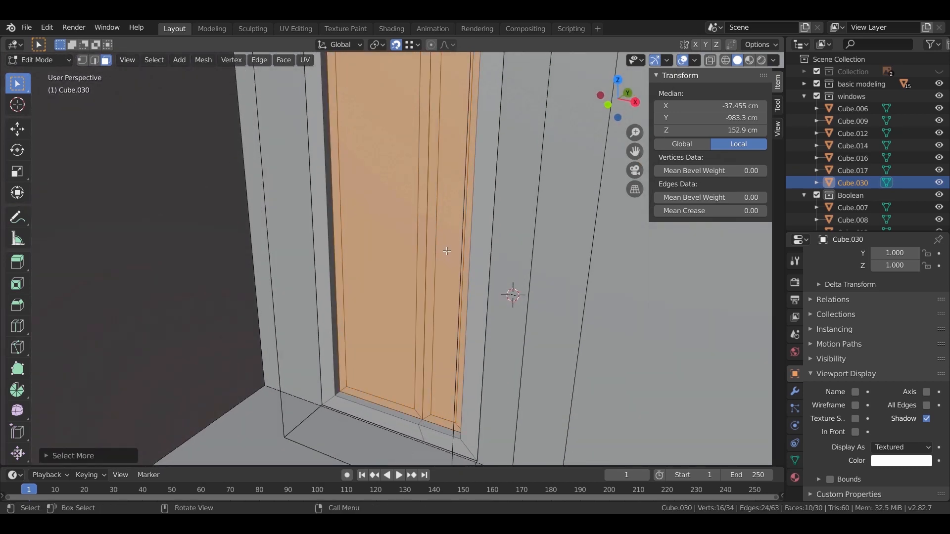
pyautogui.press('g')
pyautogui.write('y-3')
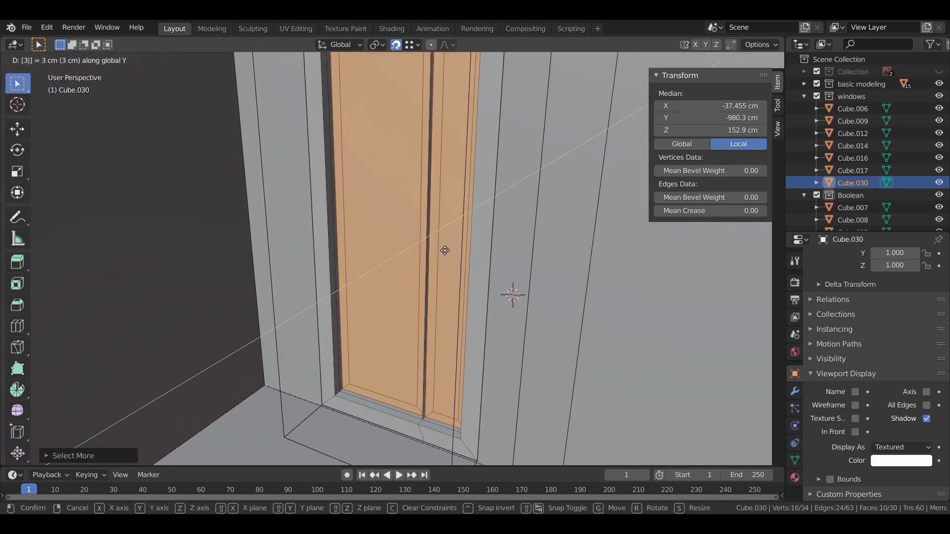
pyautogui.press('Return')
# Step: Select the inner faces of both door panels and extrude them 2 cm inward
pyautogui.moveTo(370, 299); pyautogui.dragTo(397, 312, button='middle')
pyautogui.click(470, 248)
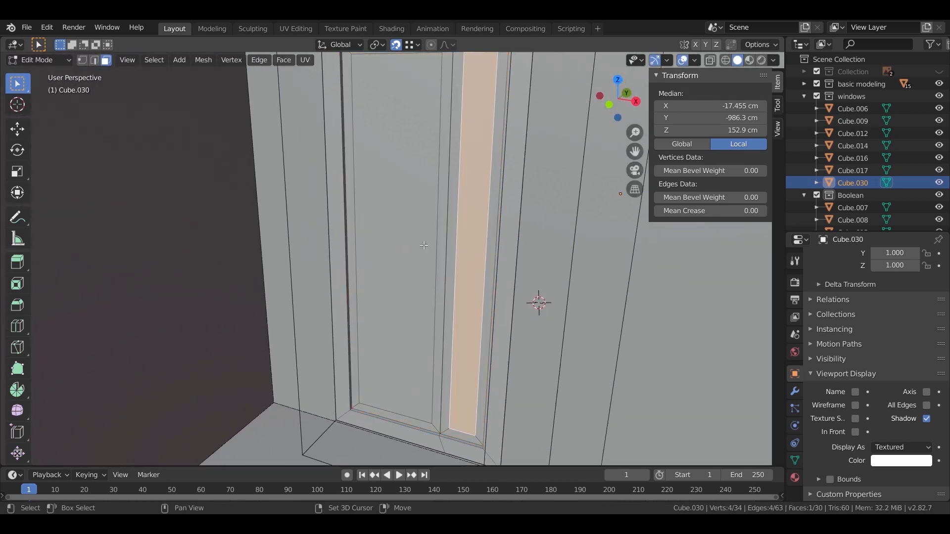
pyautogui.keyDown('shift'); pyautogui.click(421, 242); pyautogui.keyUp('shift')
pyautogui.scroll(5, 420, 242)
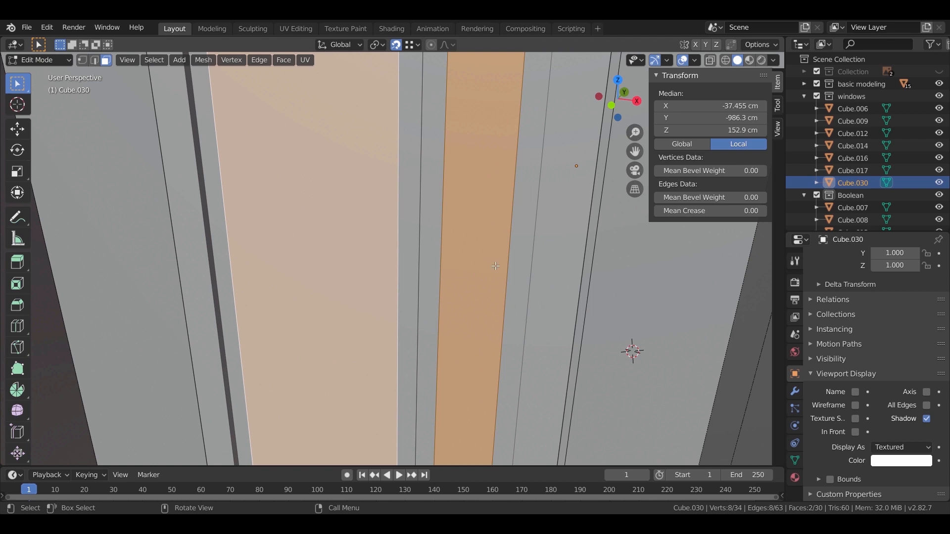
pyautogui.write('e2')
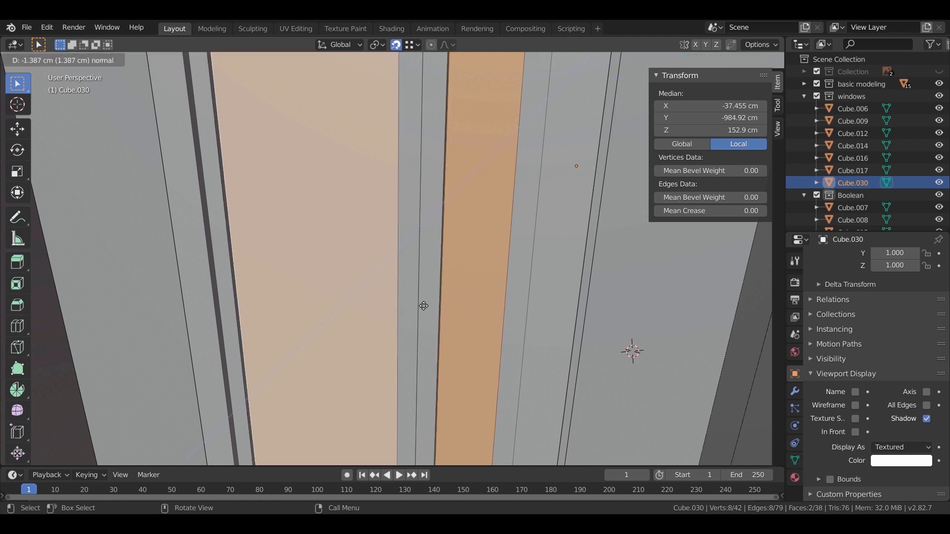
pyautogui.press('-')
pyautogui.press('Return')
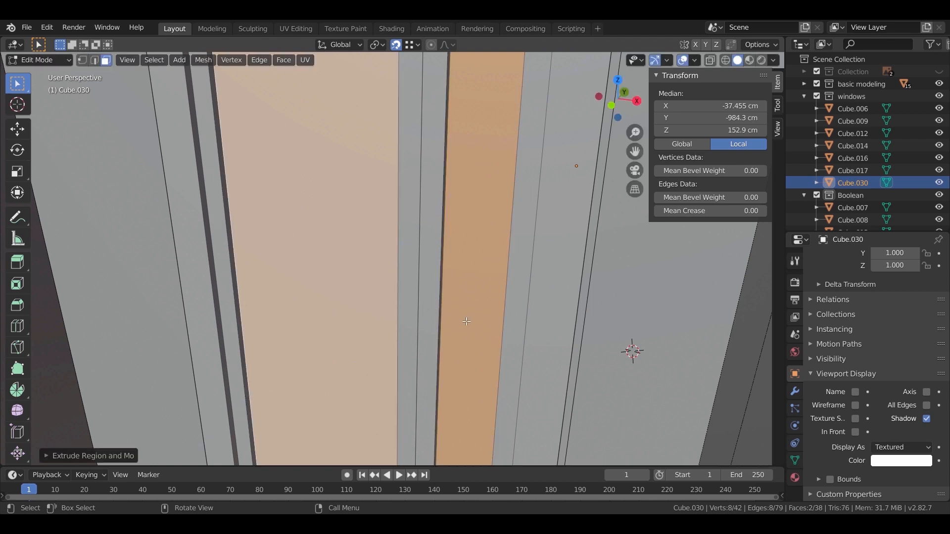
# Step: Inset the two recessed panel faces by 2 cm
pyautogui.write('i')
pyautogui.write('2')
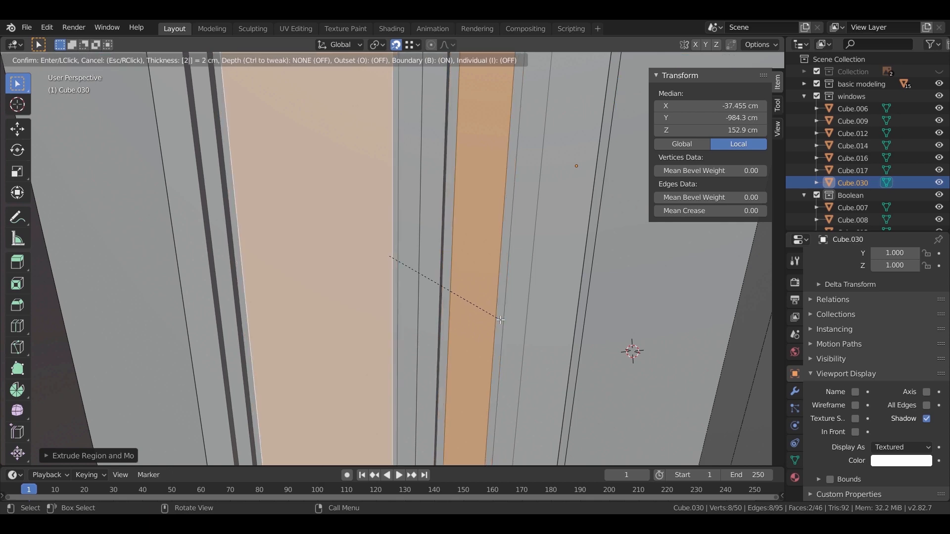
pyautogui.press('Return')
pyautogui.scroll(-8, 372, 305)
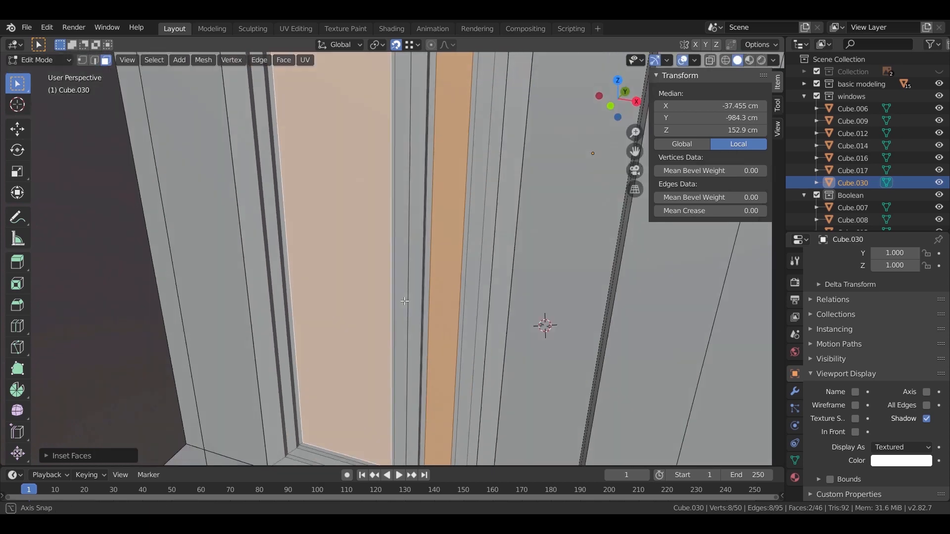
pyautogui.scroll(8, 372, 305)
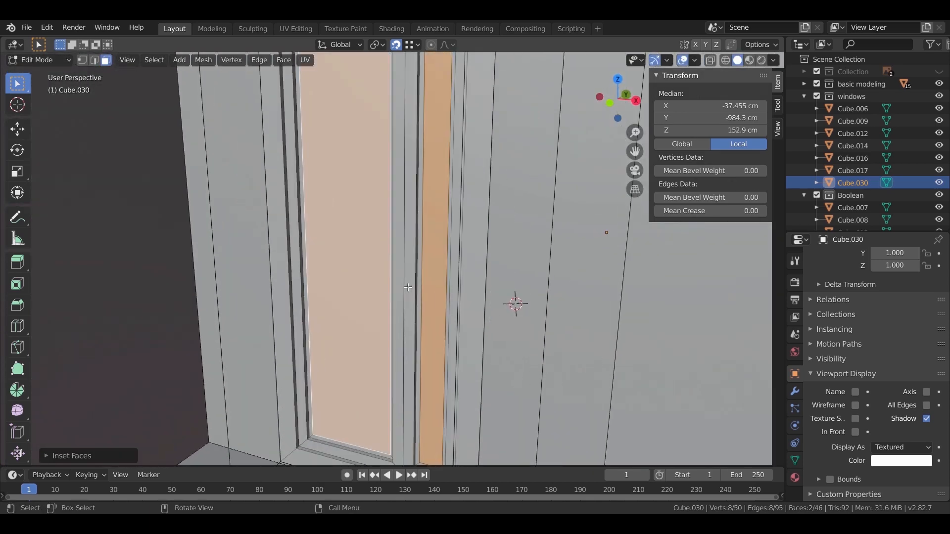
# Step: Add a material slot to the door and give it the existing metal frame material
pyautogui.click(794, 478)
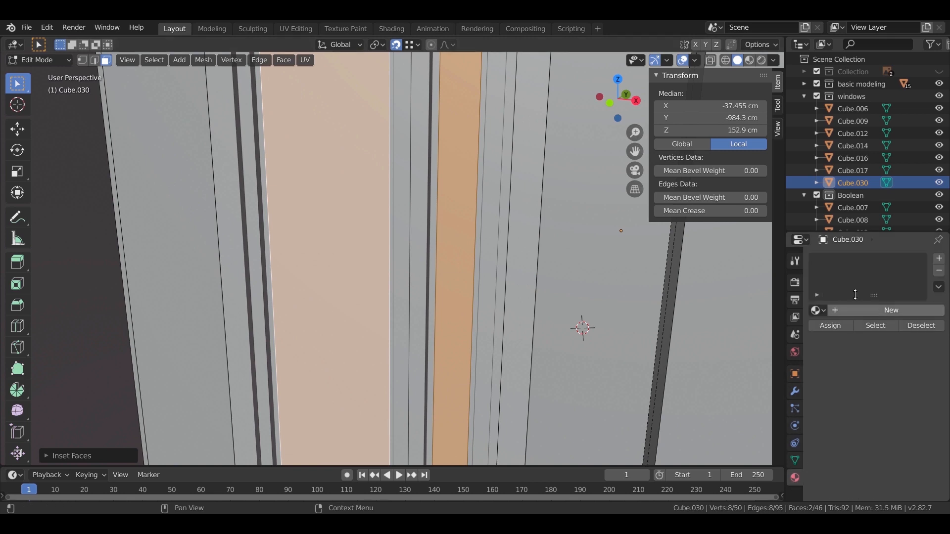
pyautogui.click(865, 310)
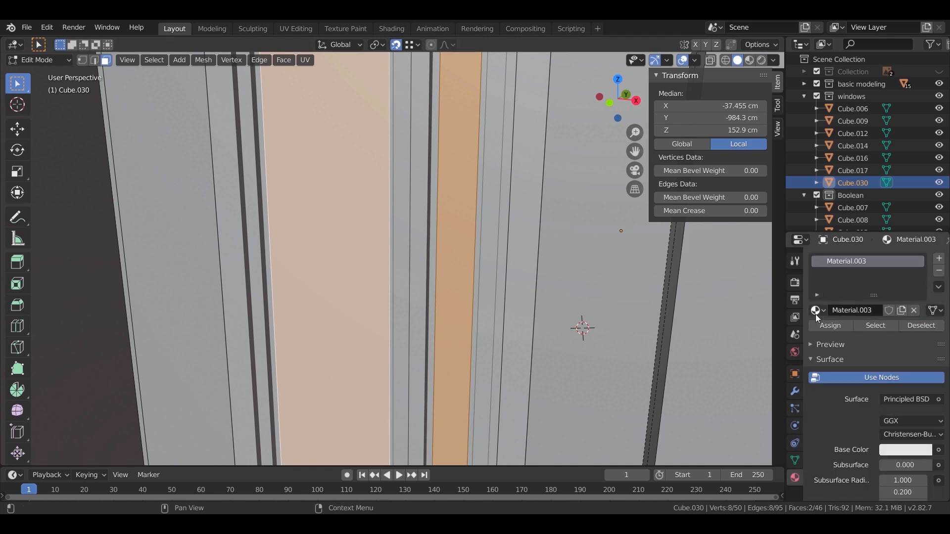
pyautogui.press('Tab')
pyautogui.click(817, 311)
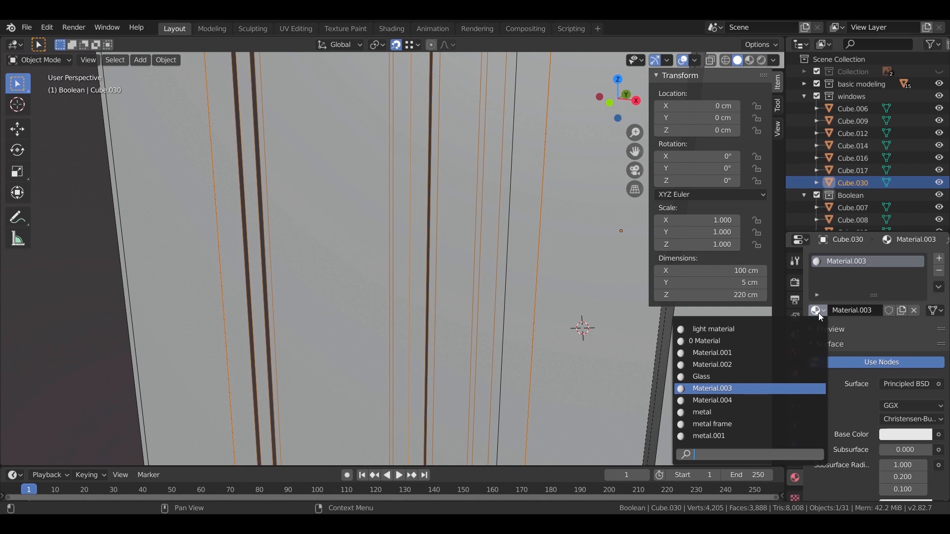
pyautogui.write('m')
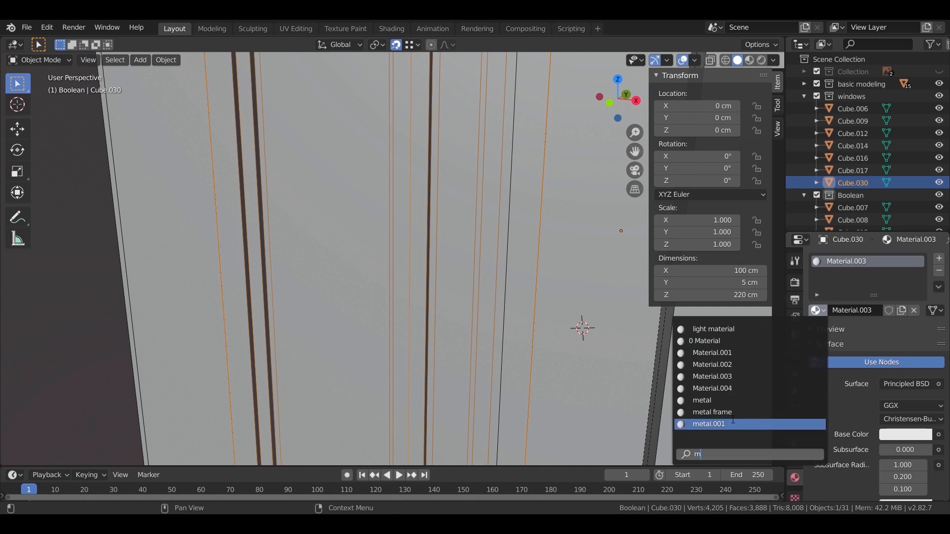
pyautogui.click(713, 413)
# Step: Add a second material slot to the door and set it to the Glass material
pyautogui.click(939, 259)
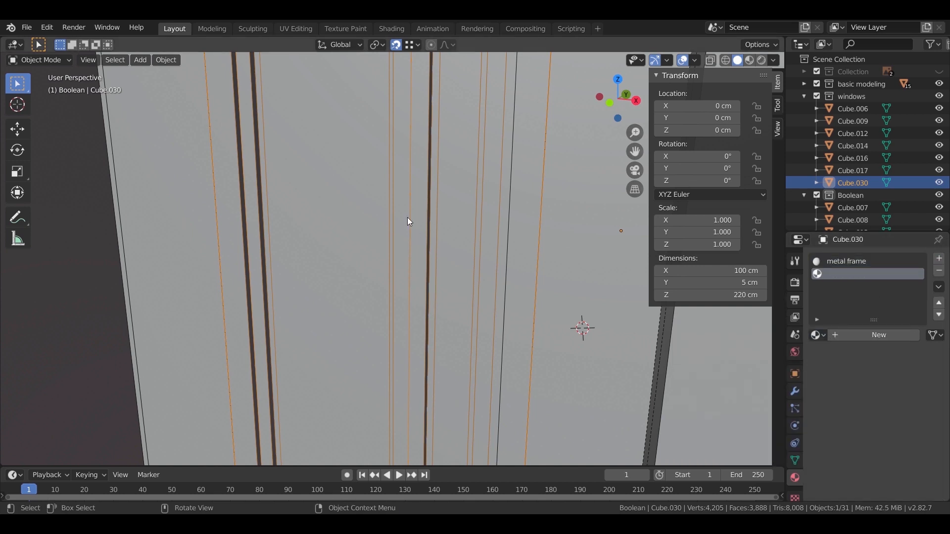
pyautogui.press('Tab')
pyautogui.click(816, 335)
pyautogui.write('g')
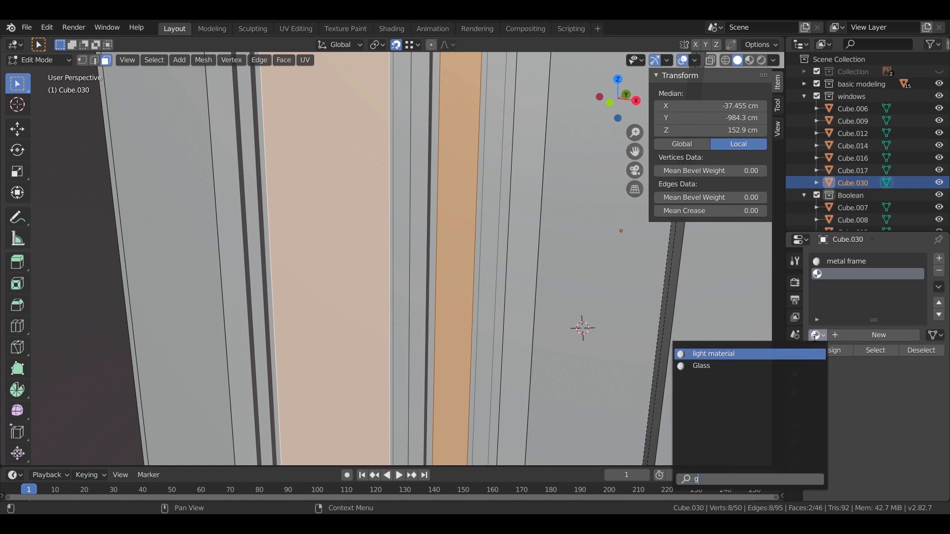
pyautogui.click(723, 368)
pyautogui.press('Tab')
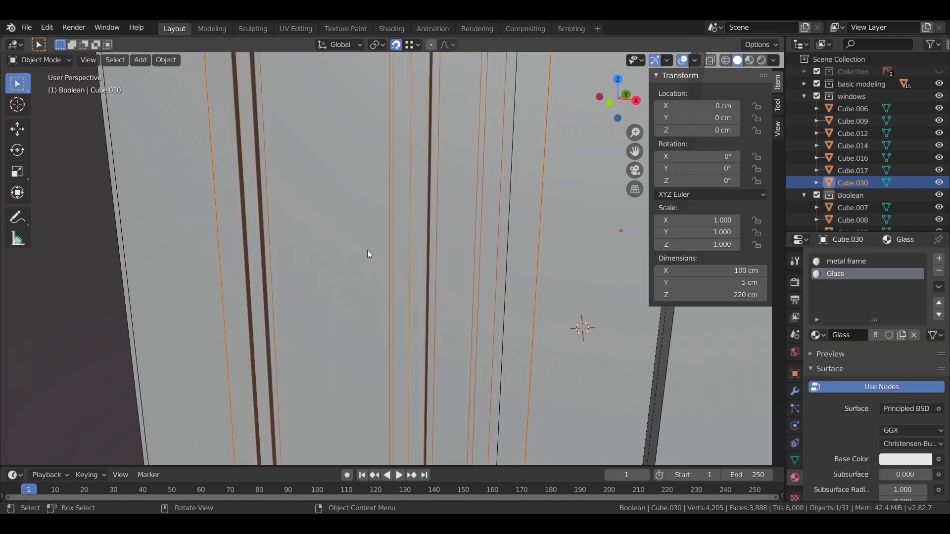
# Step: Move the door along Y to about 2 cm so it sits inside the wall opening
pyautogui.scroll(-4, 369, 257)
pyautogui.moveTo(374, 317); pyautogui.dragTo(384, 289, button='middle')
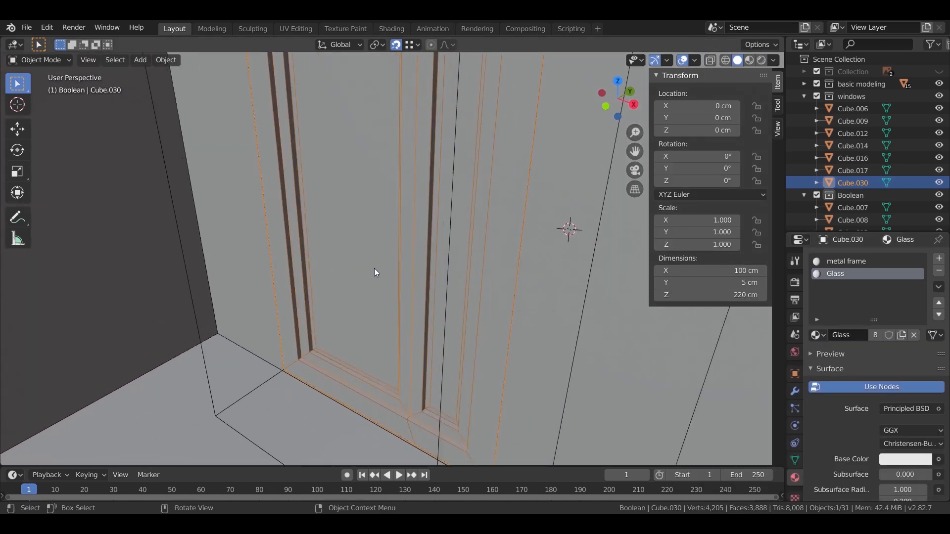
pyautogui.press('g')
pyautogui.press('y')
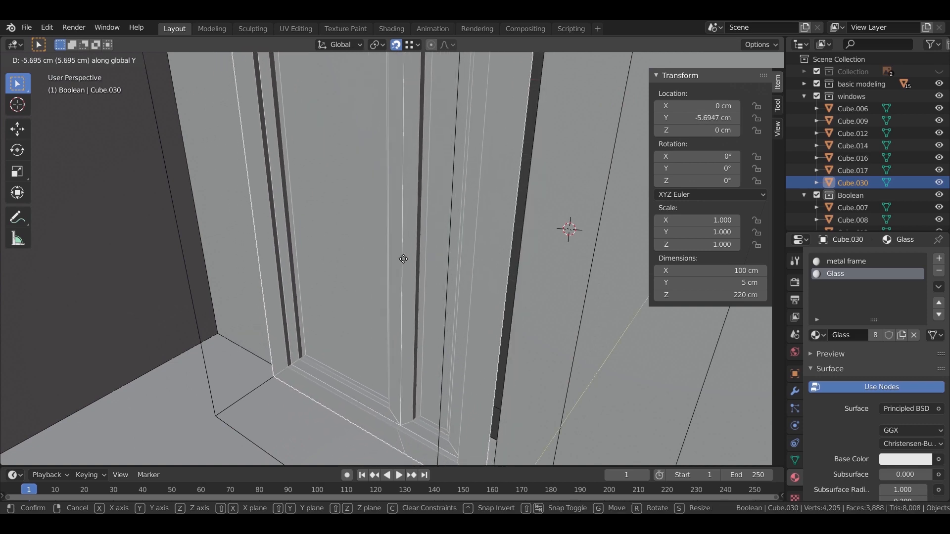
pyautogui.moveTo(419, 256)
pyautogui.click(416, 257)
pyautogui.scroll(-5, 349, 263)
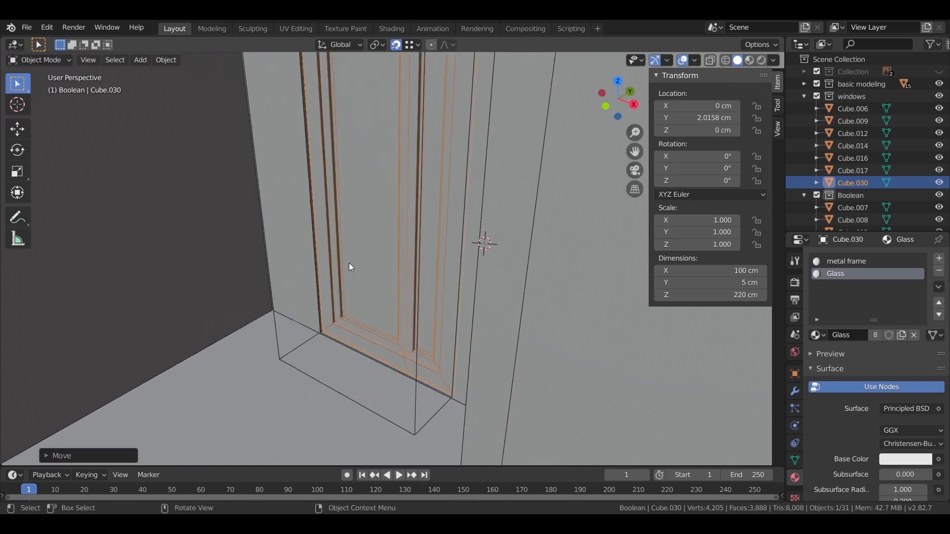
# Step: Select the front door together with its Boolean cutter and duplicate both straight up along Z to the upper floor
pyautogui.moveTo(367, 280); pyautogui.dragTo(419, 289, button='middle')
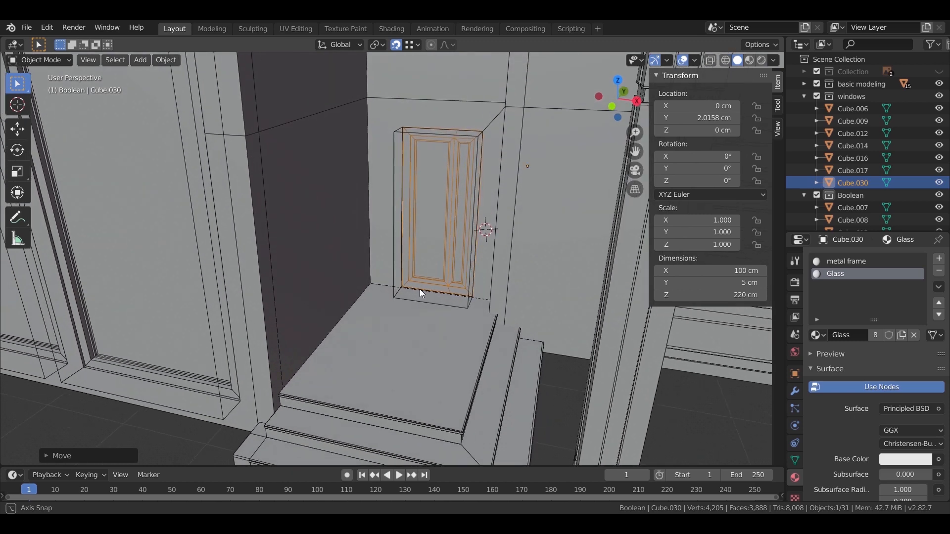
pyautogui.scroll(4, 499, 272)
pyautogui.keyDown('shift'); pyautogui.moveTo(510, 273); pyautogui.dragTo(484, 296, button='middle'); pyautogui.keyUp('shift')
pyautogui.scroll(-5, 480, 287)
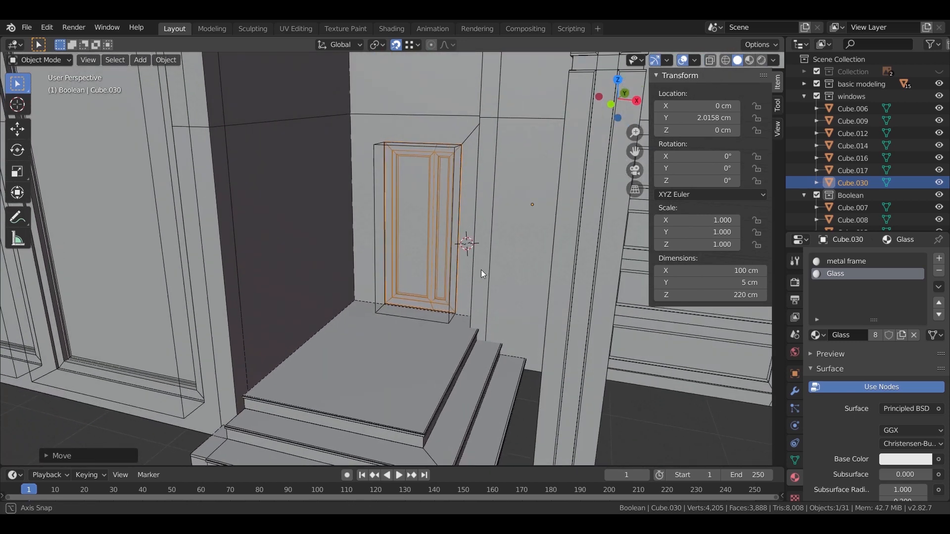
pyautogui.scroll(3, 465, 252)
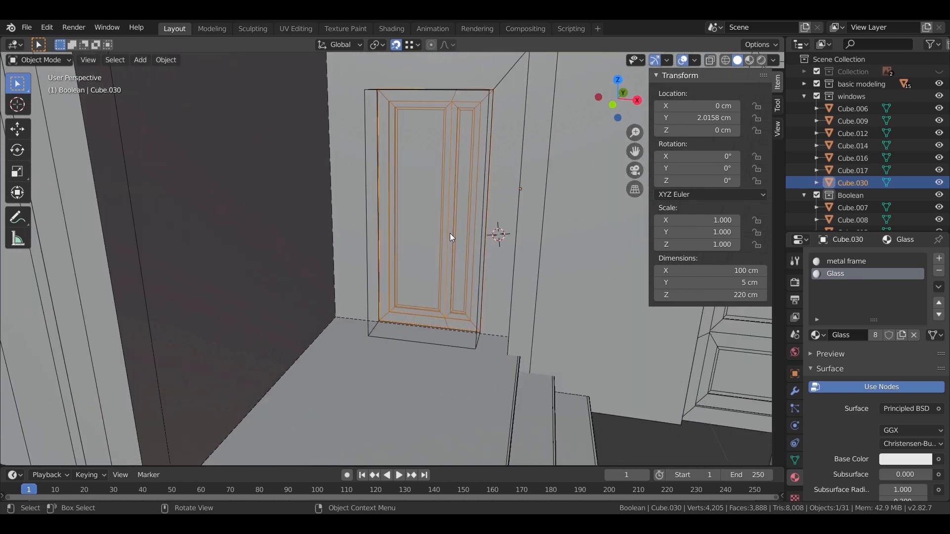
pyautogui.click(483, 249)
pyautogui.scroll(-5, 448, 292)
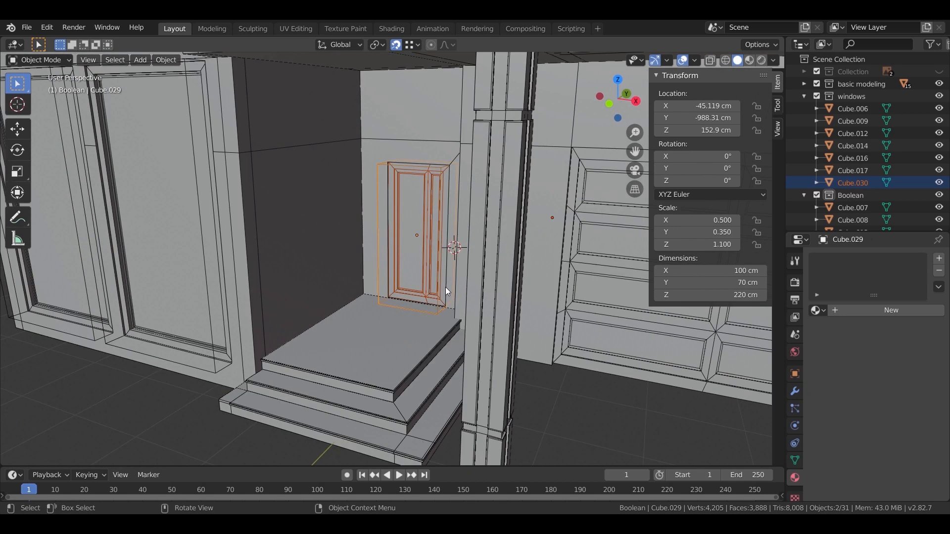
pyautogui.scroll(2, 444, 294)
pyautogui.hotkey('shift', 'd')
pyautogui.press('z')
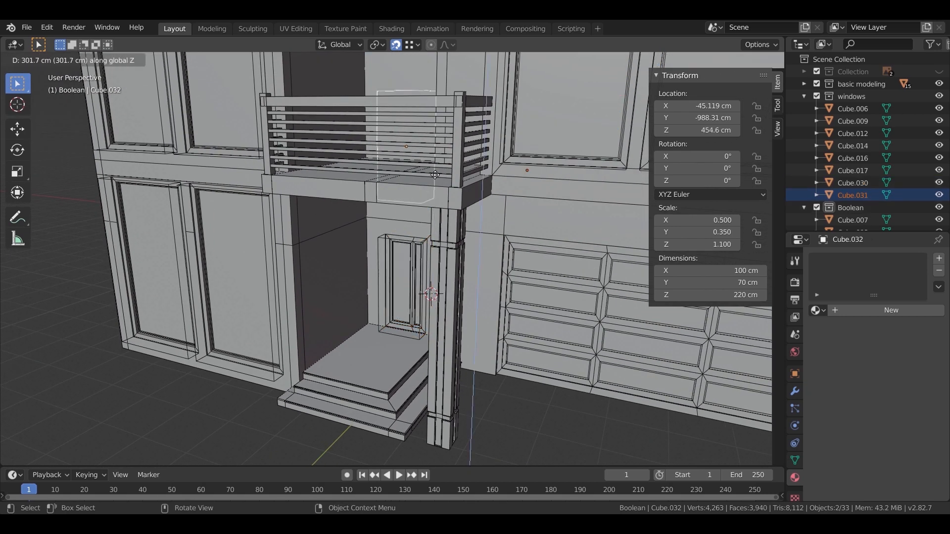
pyautogui.click(419, 115)
# Step: Lower the duplicated door and cutter along Z onto the balcony floor, with the cutter at 537.72 cm
pyautogui.scroll(10, 454, 190)
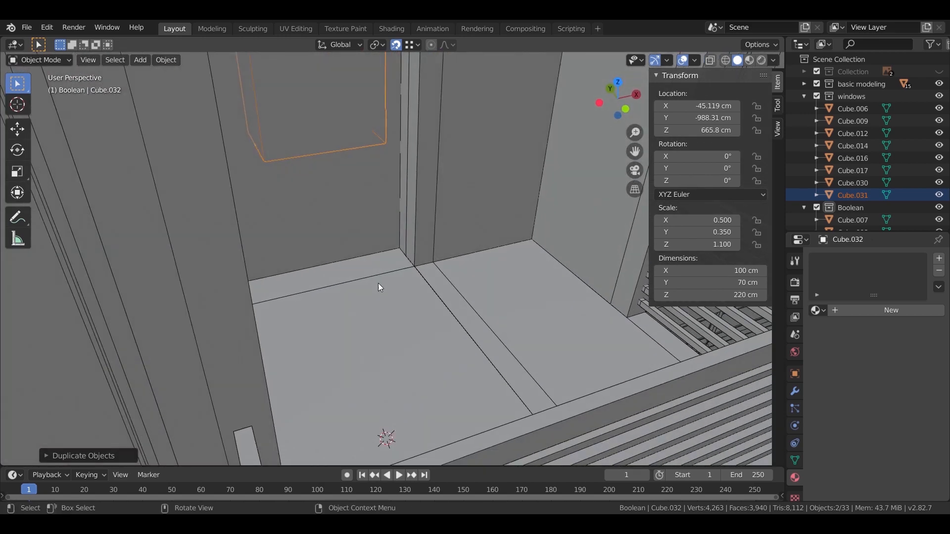
pyautogui.press('g')
pyautogui.press('z')
pyautogui.click(432, 315)
pyautogui.moveTo(432, 314); pyautogui.dragTo(429, 235, button='middle')
# Step: Add a Boolean Difference modifier to the house walls, using the duplicated cutter Cube.032 as its object
pyautogui.click(441, 205)
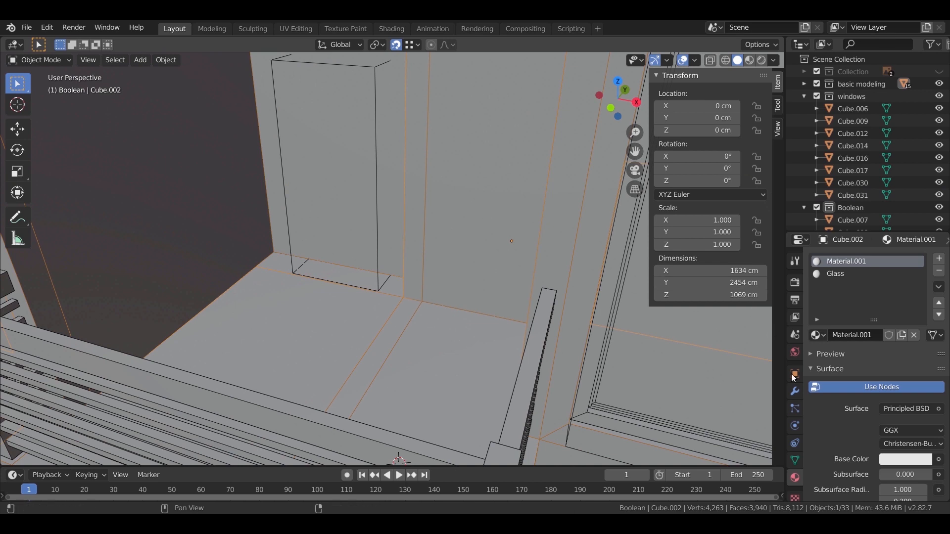
pyautogui.click(795, 391)
pyautogui.click(817, 260)
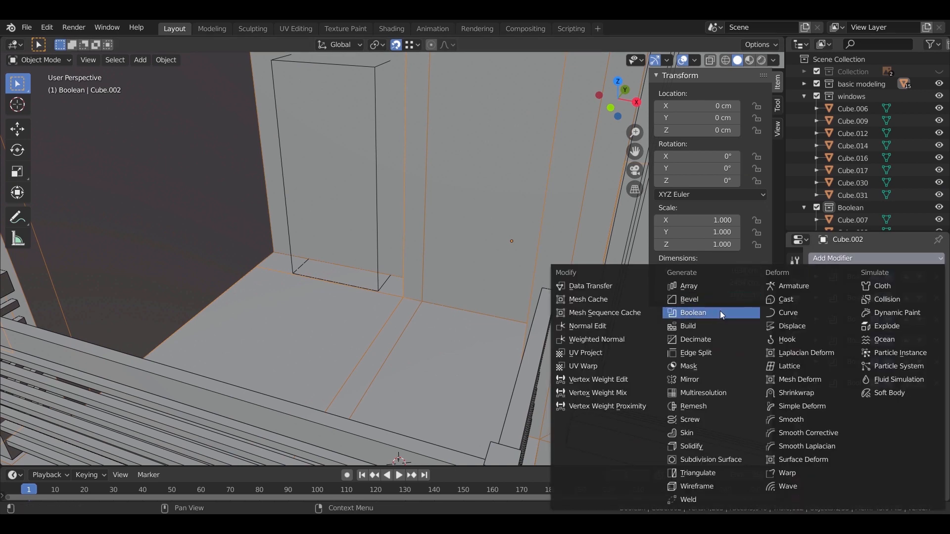
pyautogui.click(722, 312)
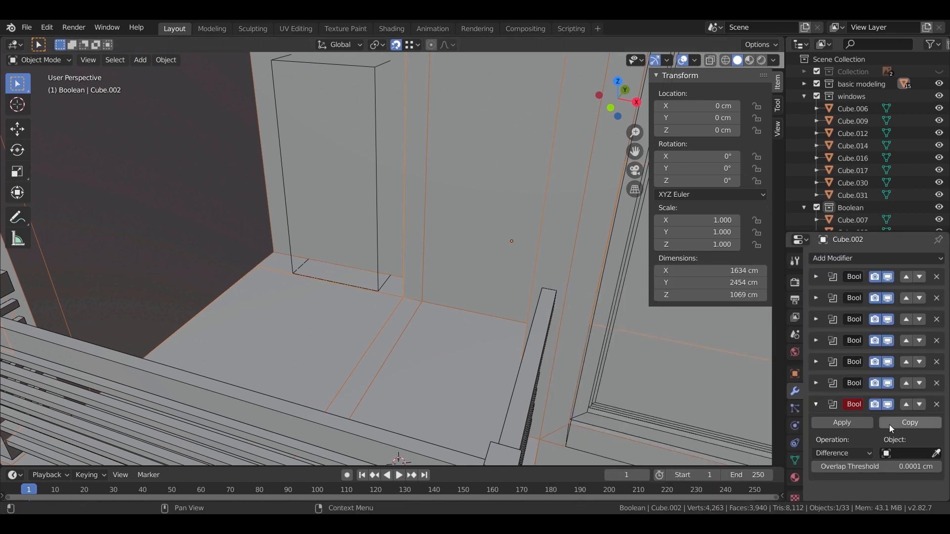
pyautogui.click(293, 258)
pyautogui.moveTo(341, 278); pyautogui.dragTo(316, 317, button='middle')
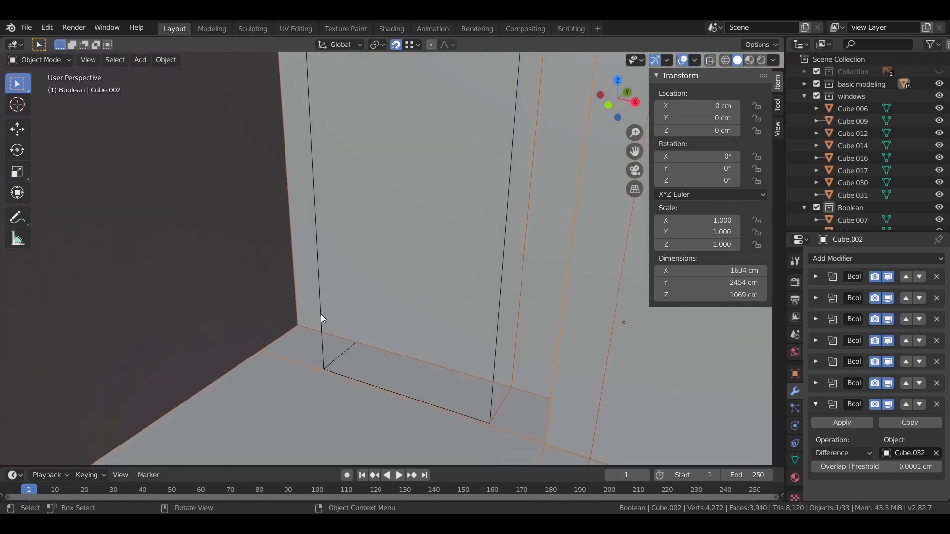
# Step: Try to raise only the upper door's cutter about 1 cm along Z
pyautogui.click(321, 314)
pyautogui.scroll(-5, 833, 188)
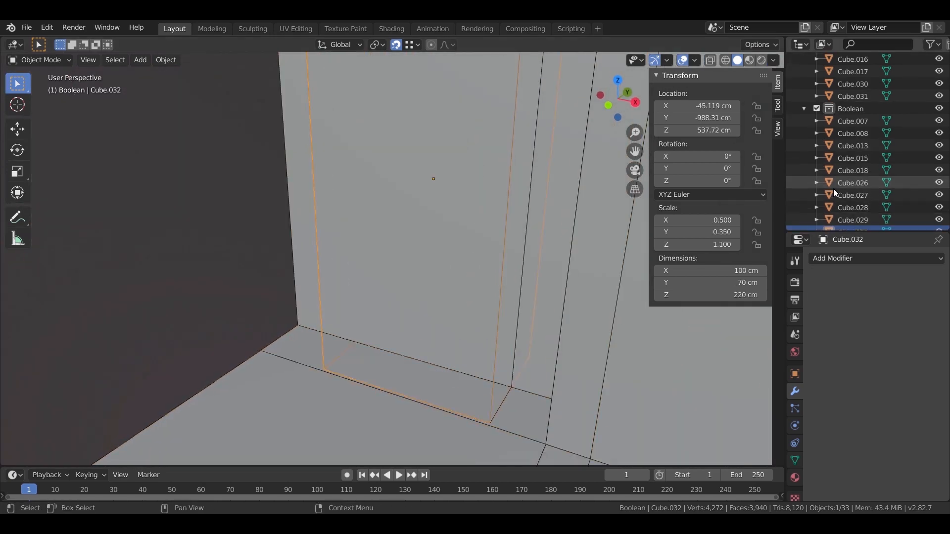
pyautogui.moveTo(520, 332); pyautogui.dragTo(531, 322, button='middle')
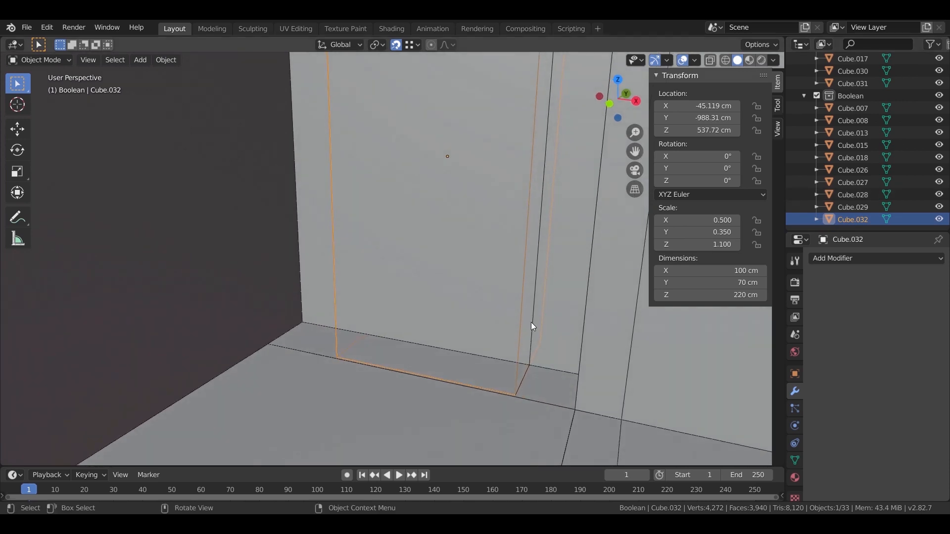
pyautogui.press('g')
pyautogui.press('z')
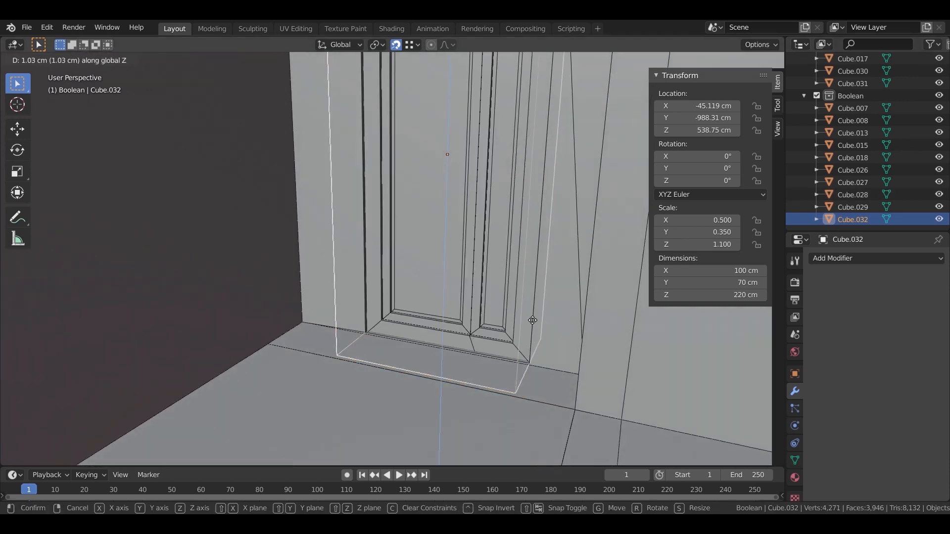
pyautogui.click(532, 320)
pyautogui.moveTo(533, 320); pyautogui.dragTo(454, 266, button='middle')
pyautogui.scroll(3, 470, 368)
pyautogui.scroll(-4, 471, 325)
pyautogui.scroll(3, 442, 286)
pyautogui.hotkey('ctrl', 'z')
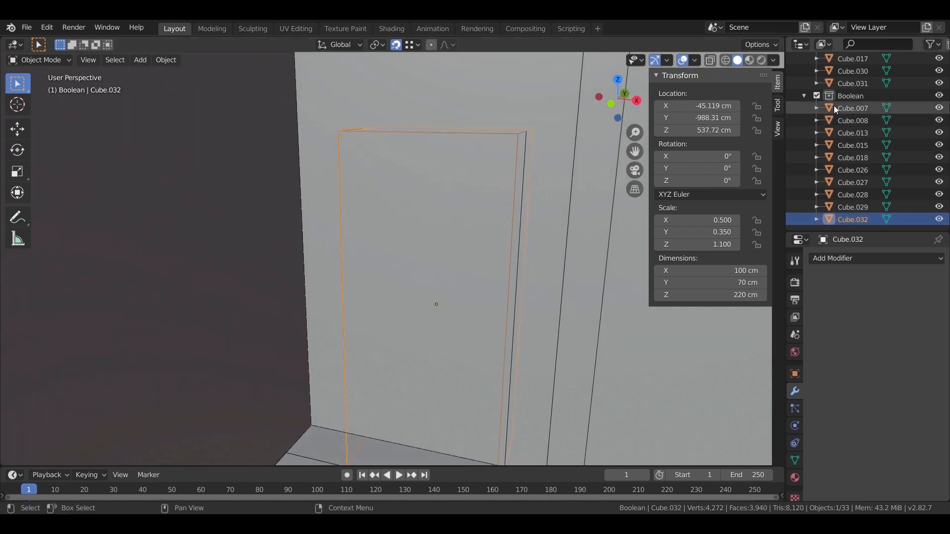
# Step: Select the upper door Cube.031 together with its cutter Cube.032 and raise both about 1.3 cm along Z
pyautogui.keyDown('shift'); pyautogui.click(842, 83); pyautogui.keyUp('shift')
pyautogui.click(847, 84)
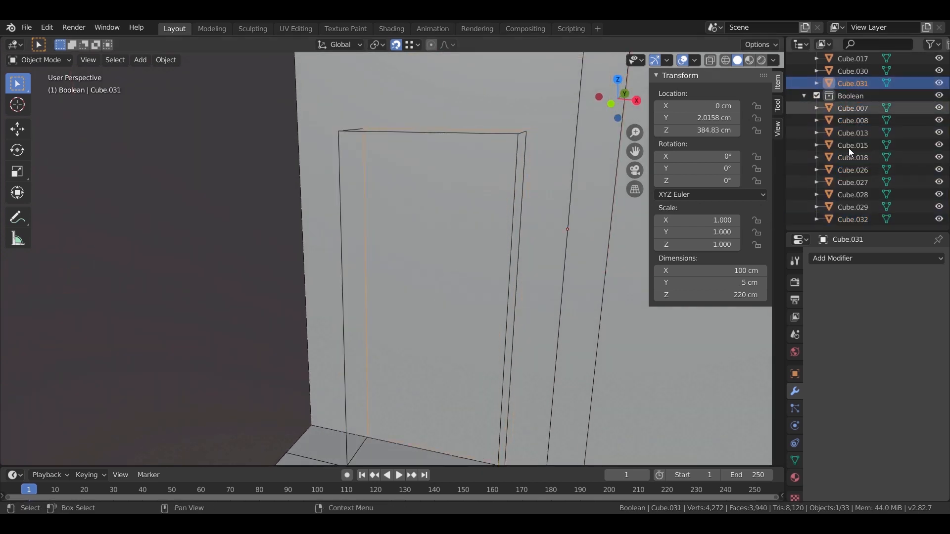
pyautogui.keyDown('shift'); pyautogui.click(510, 262); pyautogui.keyUp('shift')
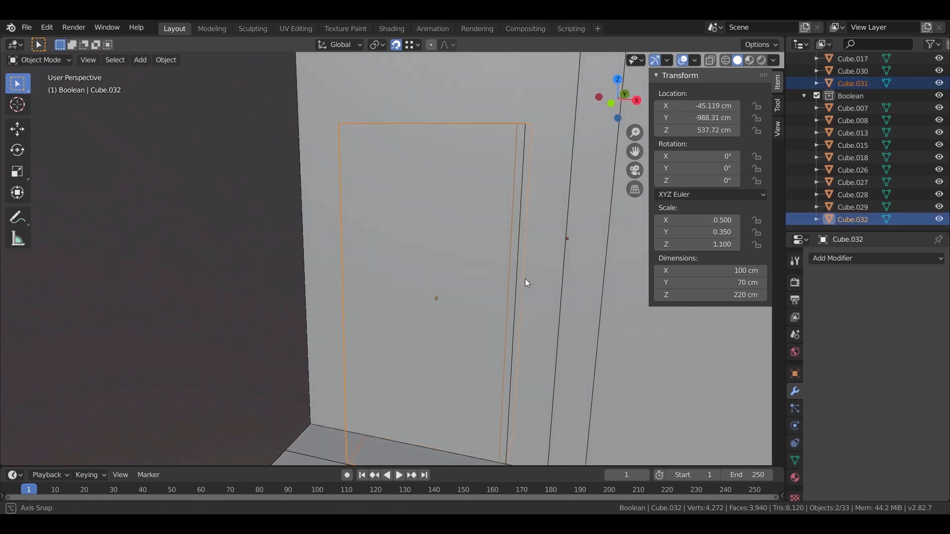
pyautogui.press('g')
pyautogui.press('z')
pyautogui.click(533, 293)
pyautogui.moveTo(533, 292)
pyautogui.mouseDown(button='middle')
pyautogui.moveTo(515, 323)
pyautogui.moveTo(526, 295)
pyautogui.mouseUp(button='middle')
pyautogui.scroll(-10, 526, 295)
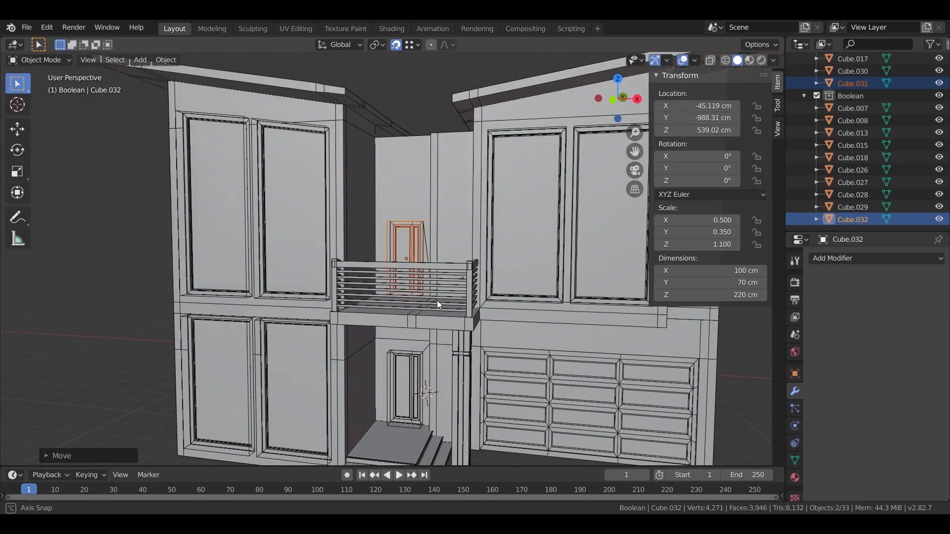
# Step: Select the upper balcony door together with its Boolean cutter, keeping the cutter as the active object
pyautogui.moveTo(437, 301); pyautogui.dragTo(444, 306, button='middle')
pyautogui.scroll(-2, 445, 307)
pyautogui.click(610, 341)
pyautogui.moveTo(533, 351)
pyautogui.mouseDown(button='middle')
pyautogui.moveTo(485, 333)
pyautogui.moveTo(517, 347)
pyautogui.mouseUp(button='middle')
pyautogui.scroll(6, 445, 277)
pyautogui.click(375, 218)
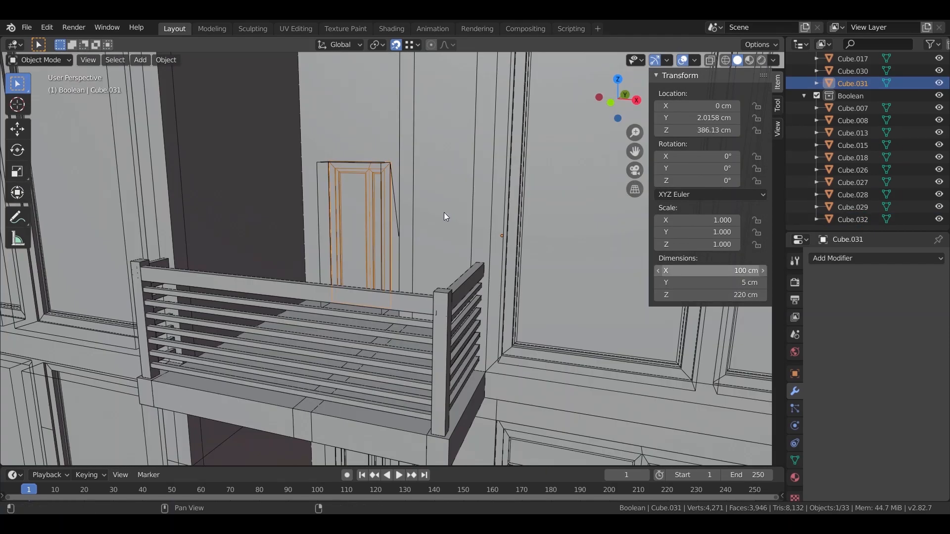
pyautogui.scroll(4, 377, 180)
pyautogui.keyDown('shift'); pyautogui.click(382, 132); pyautogui.keyUp('shift')
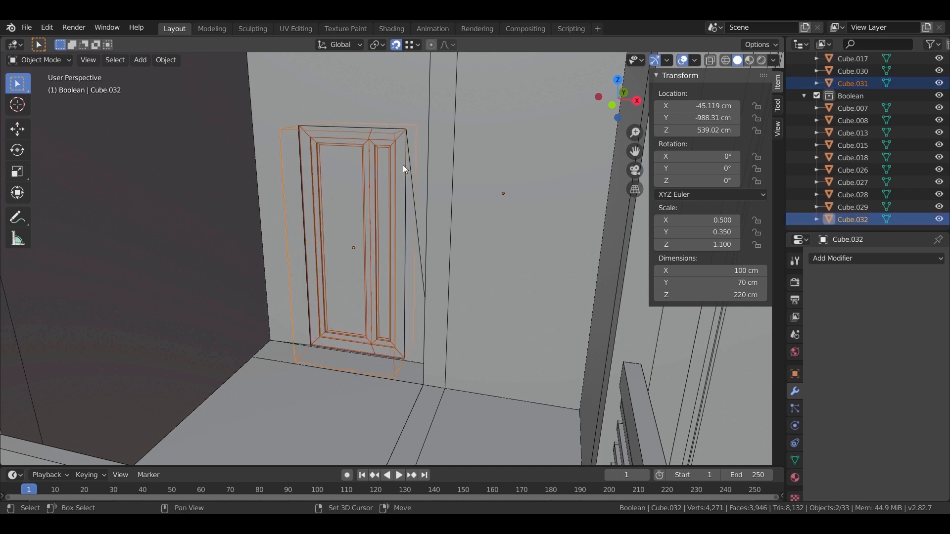
pyautogui.scroll(-3, 403, 165)
pyautogui.press('s')
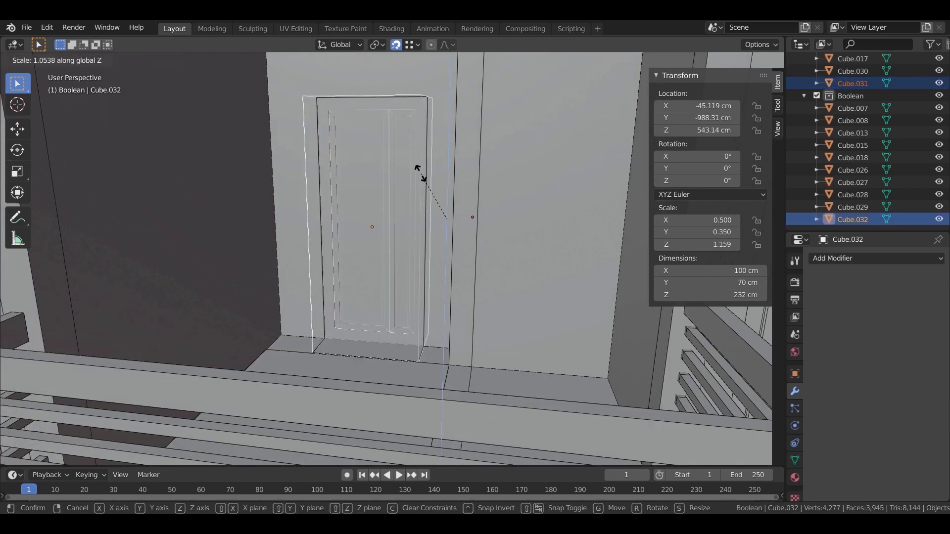
pyautogui.press('Escape')
pyautogui.press('s')
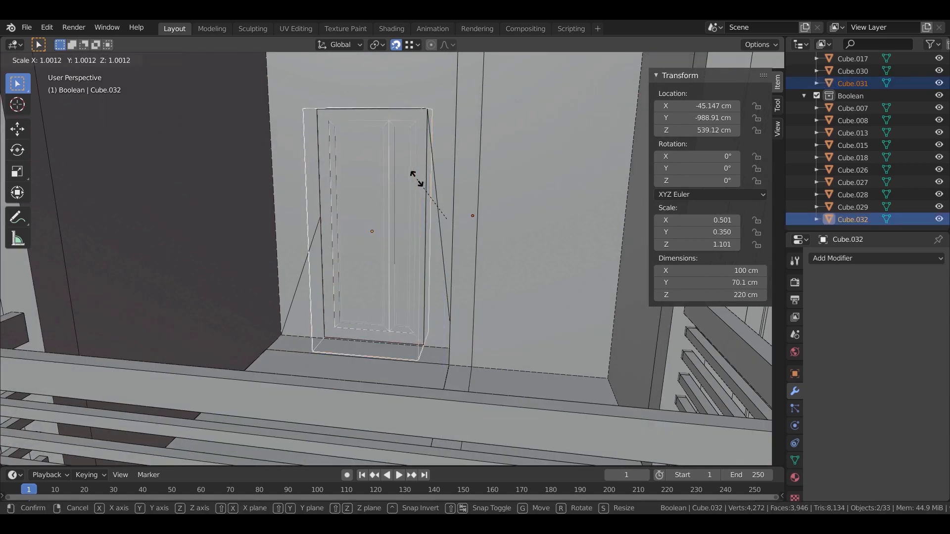
pyautogui.press('Escape')
pyautogui.press('s')
pyautogui.press('z')
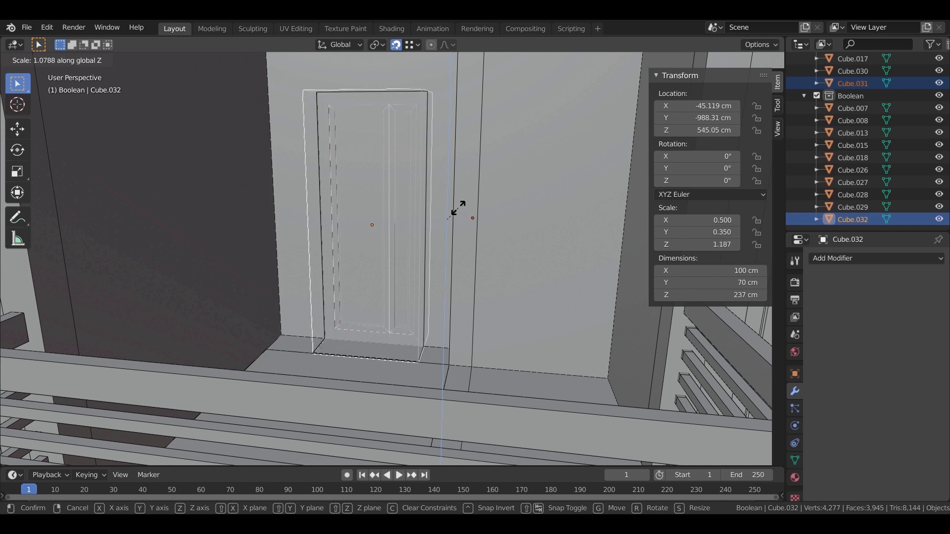
pyautogui.press('Escape')
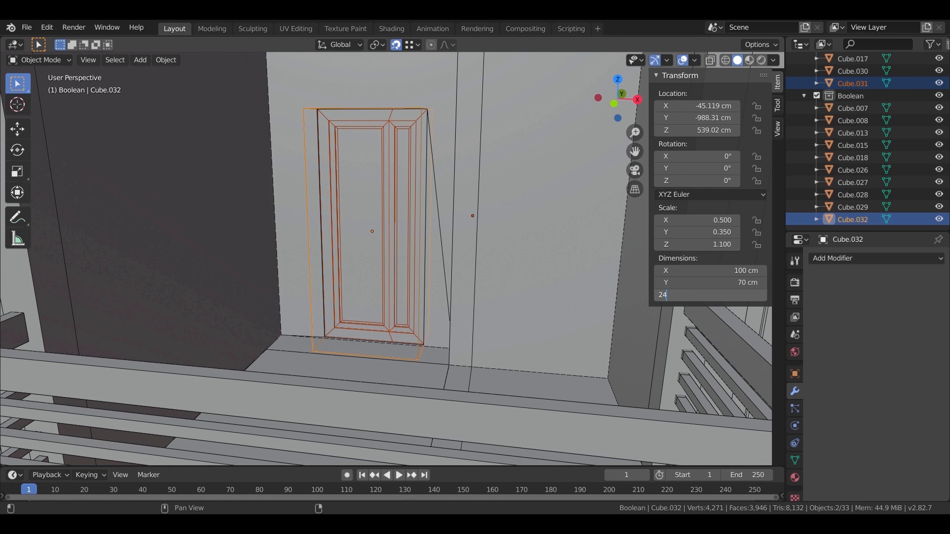
# Step: Set the Z dimension of the upper door's cutter and of the upper door itself to 240 cm
pyautogui.press('Return')
pyautogui.scroll(5, 455, 279)
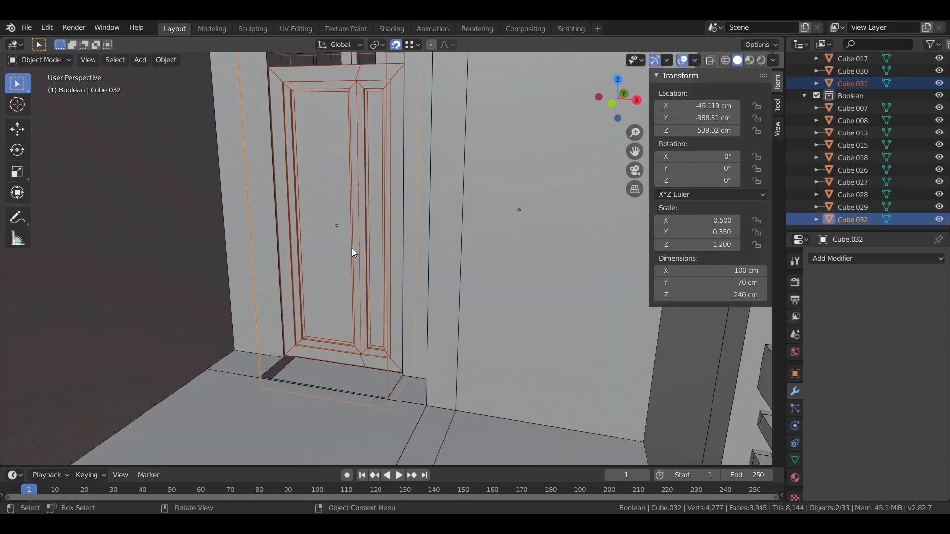
pyautogui.click(366, 154)
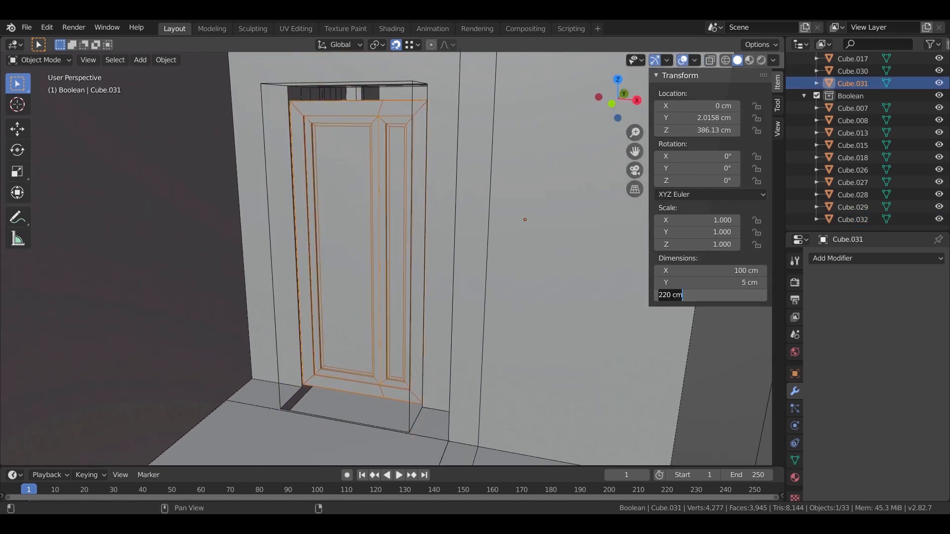
pyautogui.press('Return')
# Step: Raise only the upper door's cutter along Z to 552.92 cm so it lines up with the door
pyautogui.moveTo(414, 328); pyautogui.dragTo(450, 308, button='middle')
pyautogui.click(450, 307)
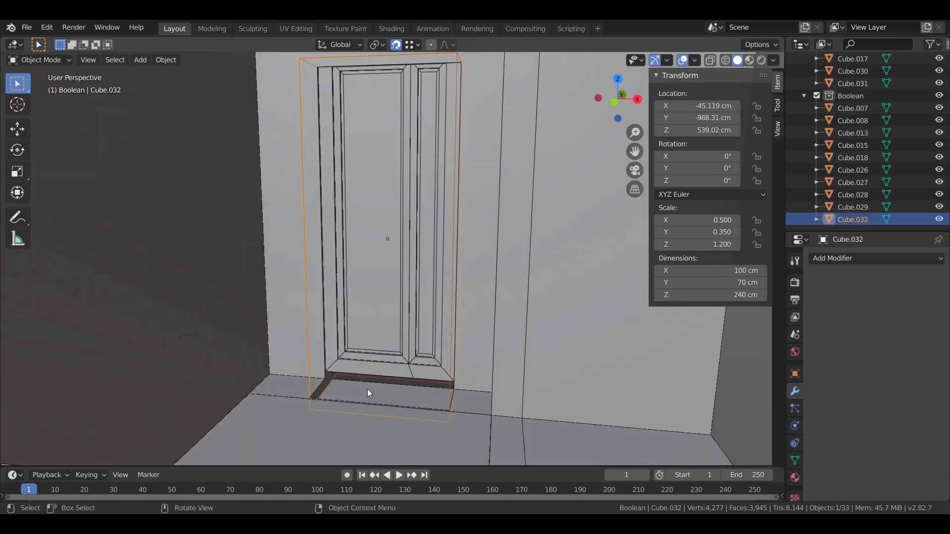
pyautogui.press('g')
pyautogui.press('z')
pyautogui.click(331, 374)
pyautogui.moveTo(442, 390); pyautogui.dragTo(414, 357, button='middle')
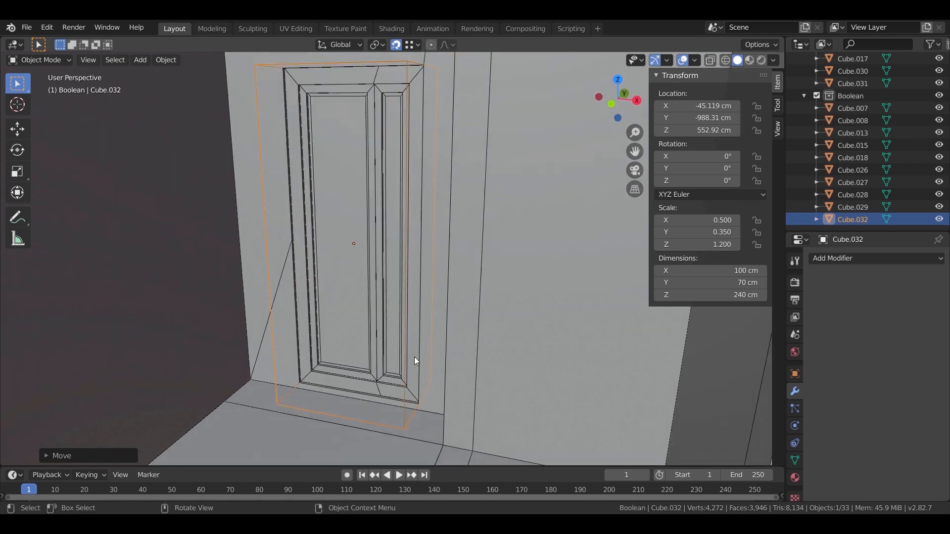
# Step: Select the upper door and its cutter and lower both about 3.6 cm along Z onto the balcony floor
pyautogui.keyDown('shift'); pyautogui.click(382, 251); pyautogui.keyUp('shift')
pyautogui.scroll(1, 382, 262)
pyautogui.keyDown('shift'); pyautogui.moveTo(381, 319); pyautogui.dragTo(398, 277, button='middle'); pyautogui.keyUp('shift')
pyautogui.press('g')
pyautogui.press('z')
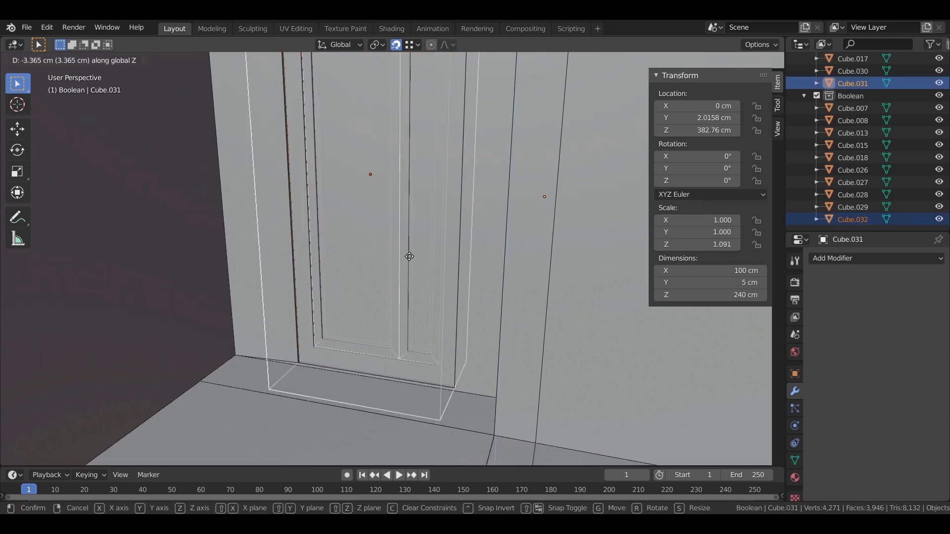
pyautogui.click(409, 257)
pyautogui.moveTo(409, 259); pyautogui.dragTo(392, 301, button='middle')
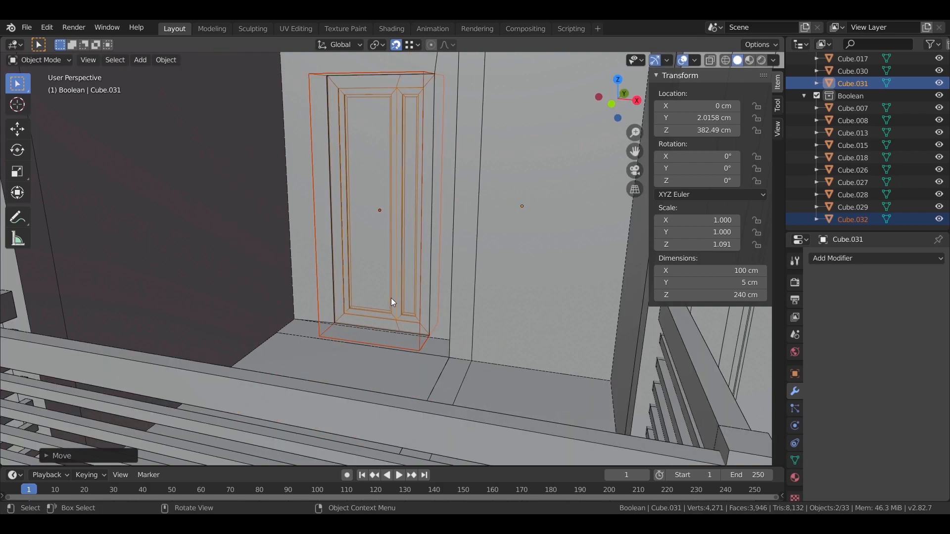
# Step: Widen the upper door and its cutter together along X to about 118 cm
pyautogui.scroll(-8, 393, 302)
pyautogui.scroll(10, 391, 310)
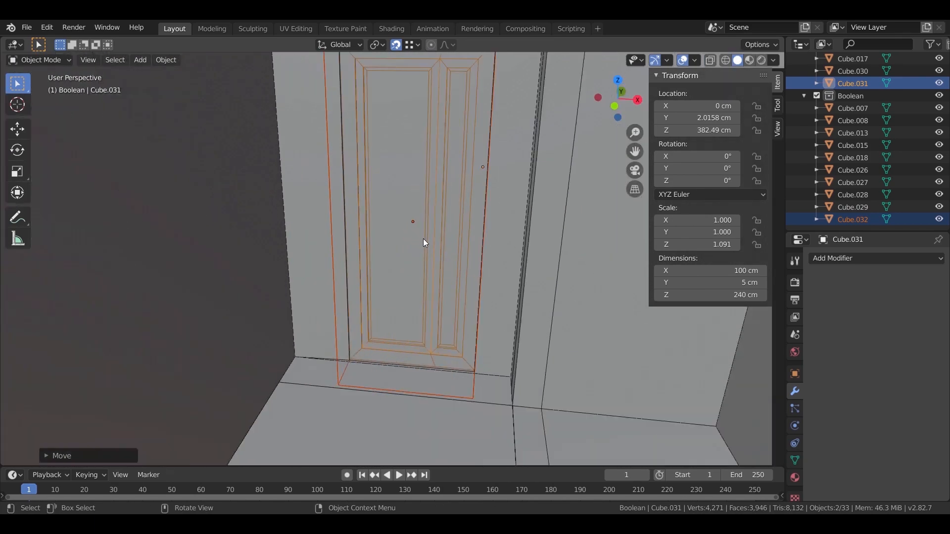
pyautogui.scroll(1, 426, 239)
pyautogui.scroll(-1, 451, 245)
pyautogui.press('s')
pyautogui.press('x')
pyautogui.rightClick(578, 286)
pyautogui.press('s')
pyautogui.press('x')
pyautogui.click(524, 262)
pyautogui.moveTo(524, 263); pyautogui.dragTo(477, 297, button='middle')
# Step: Select the ground-floor front door with its cutter Cube.029 and widen both along X to about 109 cm
pyautogui.scroll(-6, 453, 265)
pyautogui.moveTo(412, 232)
pyautogui.mouseDown(button='middle')
pyautogui.moveTo(424, 164)
pyautogui.moveTo(419, 235)
pyautogui.mouseUp(button='middle')
pyautogui.scroll(4, 417, 239)
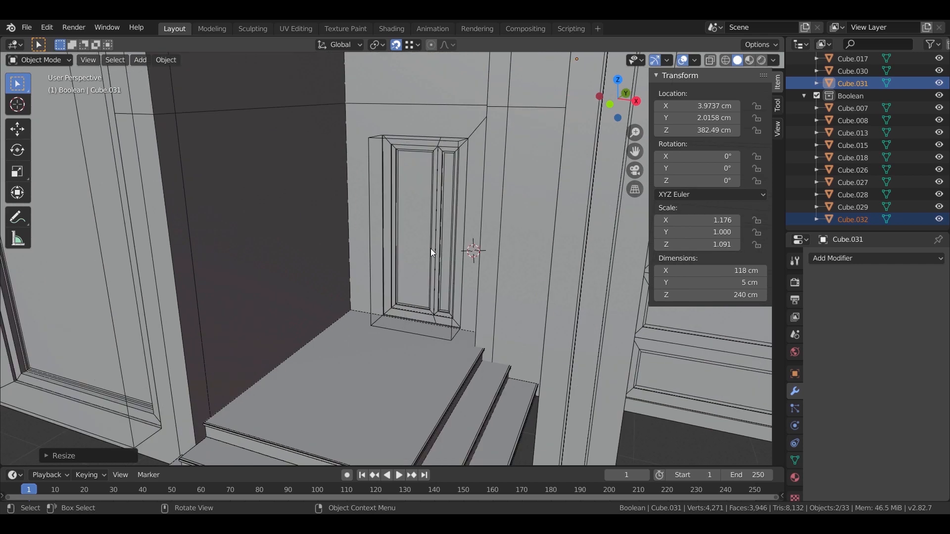
pyautogui.scroll(3, 430, 263)
pyautogui.click(461, 299)
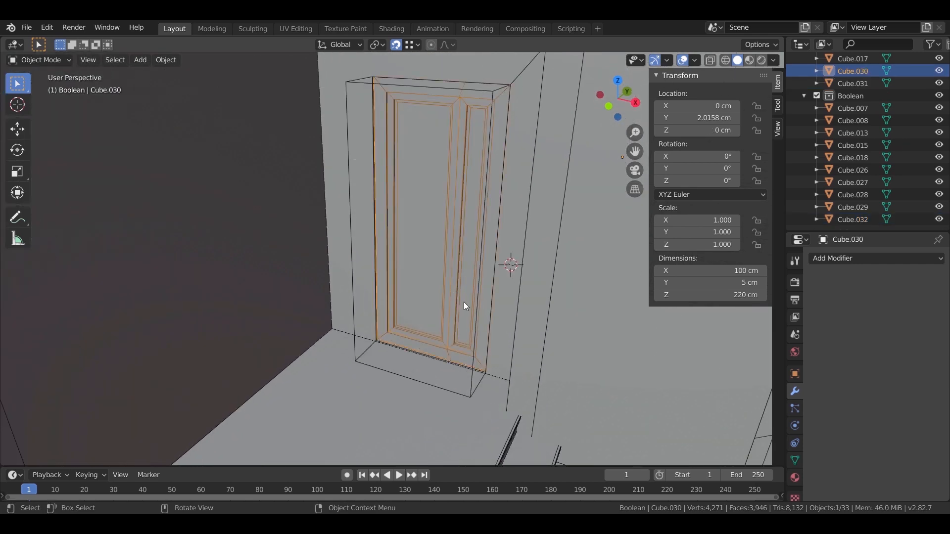
pyautogui.click(475, 305)
pyautogui.moveTo(482, 325); pyautogui.dragTo(498, 315, button='middle')
pyautogui.press('s')
pyautogui.press('x')
pyautogui.click(518, 317)
# Step: Scale the front door and its cutter along Z until the cutter is about 240 cm tall
pyautogui.press('s')
pyautogui.press('z')
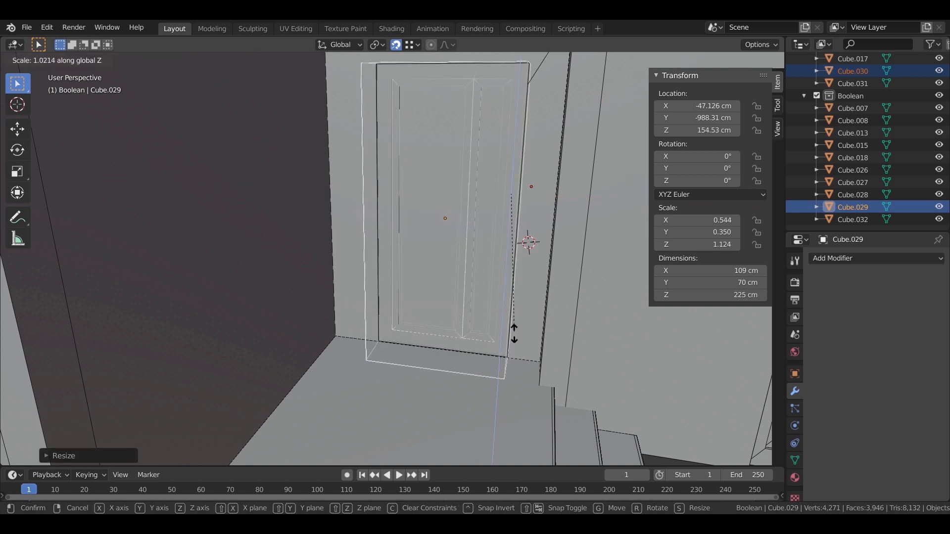
pyautogui.click(515, 343)
pyautogui.moveTo(521, 368); pyautogui.dragTo(509, 346, button='middle')
pyautogui.press('s')
pyautogui.press('z')
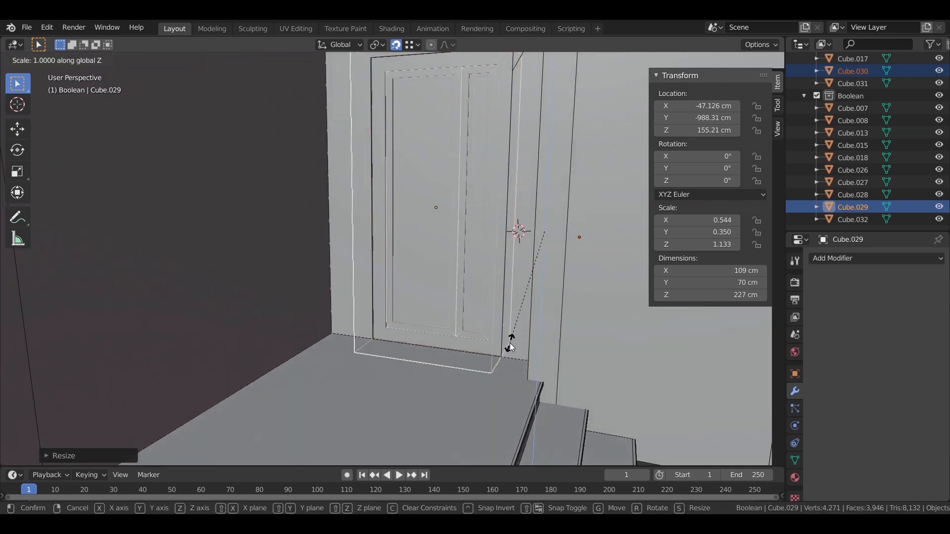
pyautogui.press('z')
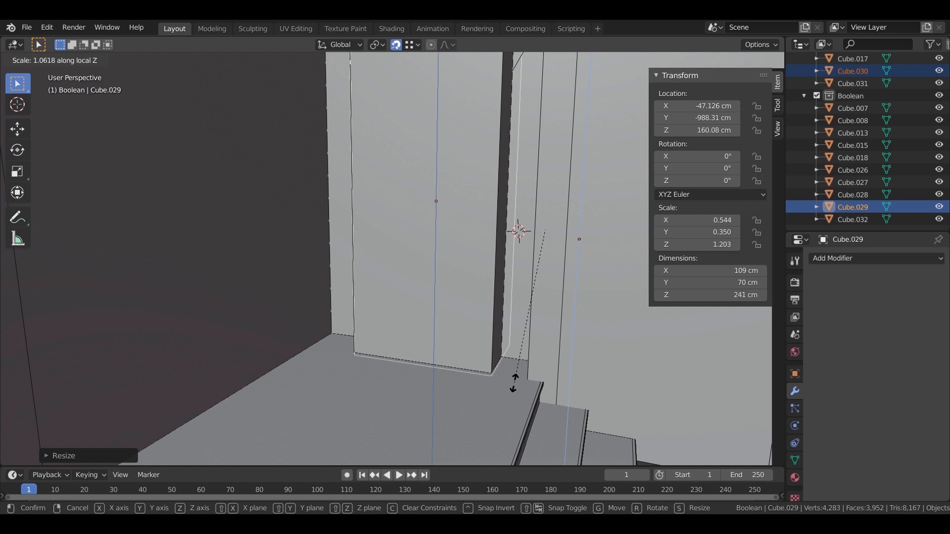
pyautogui.click(514, 383)
# Step: Raise the front door and its cutter along Z, bringing the cutter to 163.34 cm
pyautogui.moveTo(462, 352); pyautogui.dragTo(470, 359, button='middle')
pyautogui.scroll(-3, 470, 359)
pyautogui.scroll(1, 472, 358)
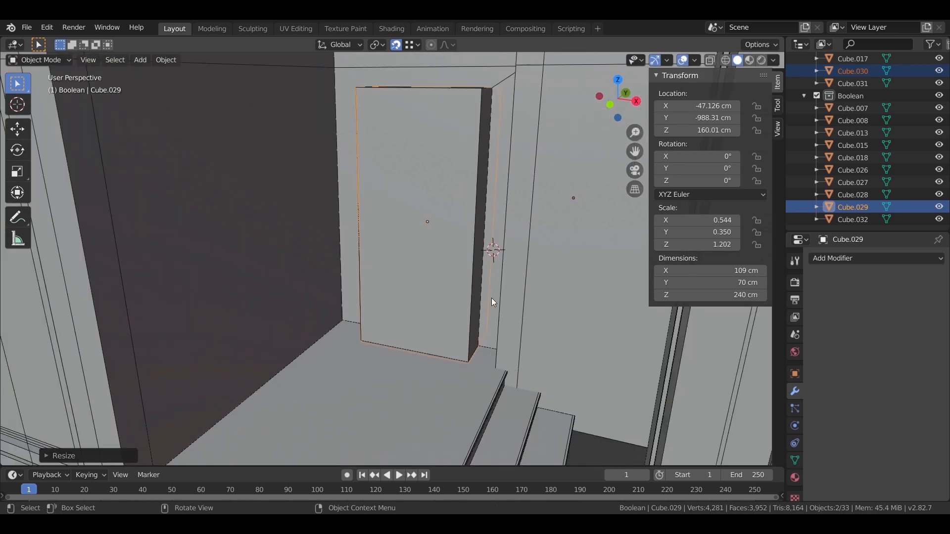
pyautogui.press('g')
pyautogui.press('z')
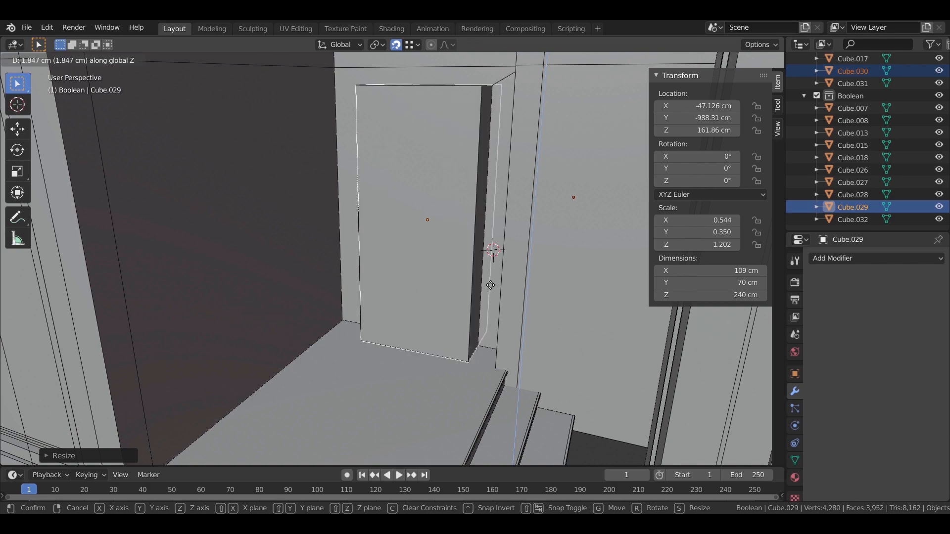
pyautogui.click(490, 279)
pyautogui.scroll(-10, 480, 312)
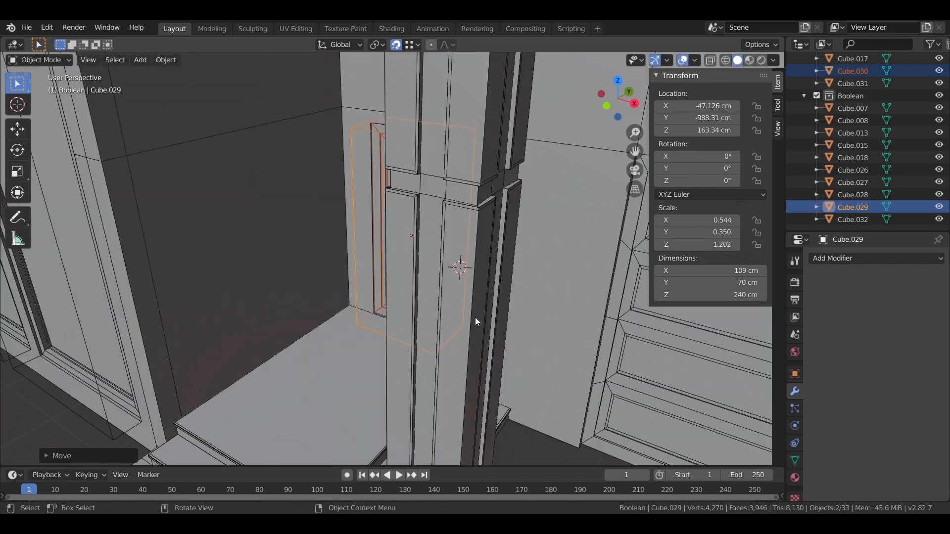
# Step: Deselect everything and examine the house's front facade and the blank side wall beside the garage
pyautogui.moveTo(449, 338); pyautogui.dragTo(417, 325, button='middle')
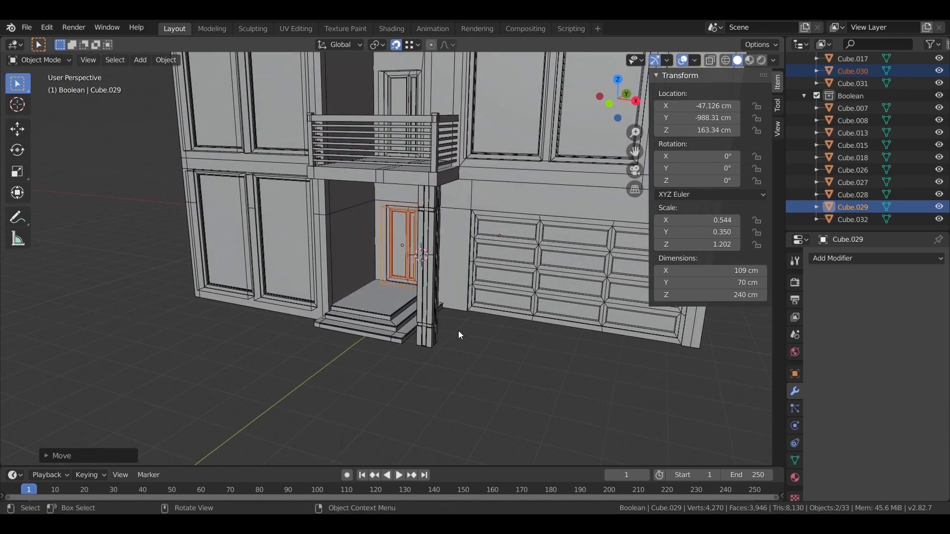
pyautogui.moveTo(460, 362)
pyautogui.mouseDown(button='middle')
pyautogui.moveTo(484, 367)
pyautogui.moveTo(462, 372)
pyautogui.mouseUp(button='middle')
pyautogui.click(504, 393)
pyautogui.moveTo(548, 383); pyautogui.dragTo(399, 204, button='middle')
pyautogui.scroll(-4, 518, 349)
pyautogui.scroll(7, 378, 257)
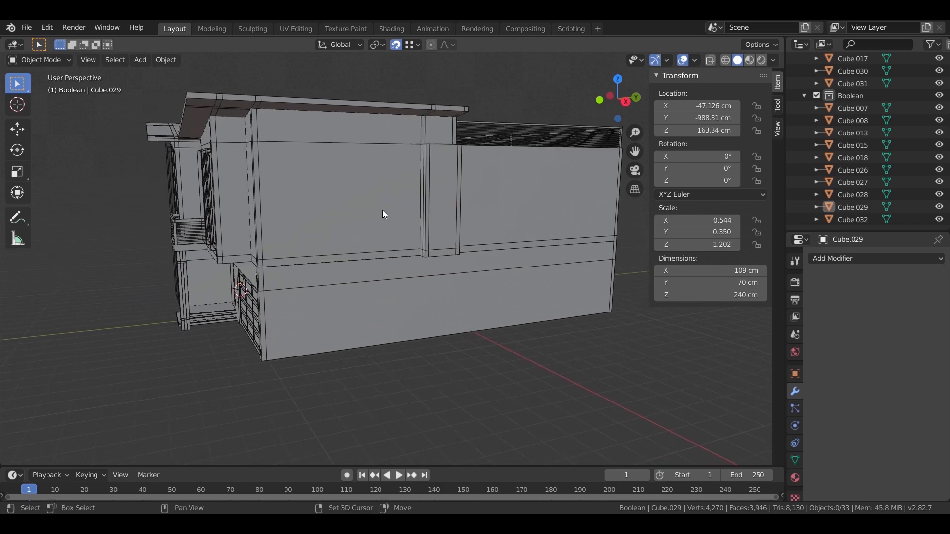
pyautogui.moveTo(355, 248); pyautogui.dragTo(382, 293, button='middle')
pyautogui.scroll(-5, 388, 296)
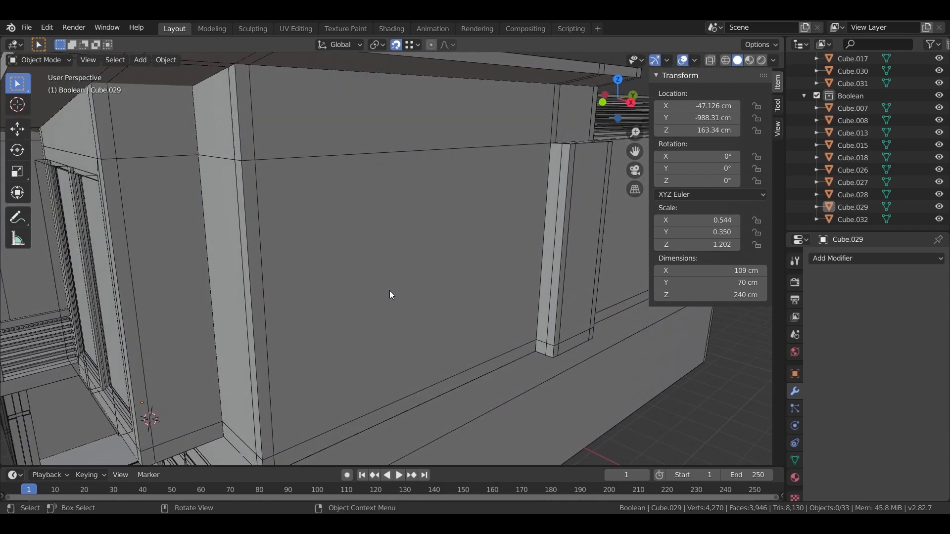
pyautogui.scroll(-2, 371, 260)
pyautogui.scroll(3, 416, 257)
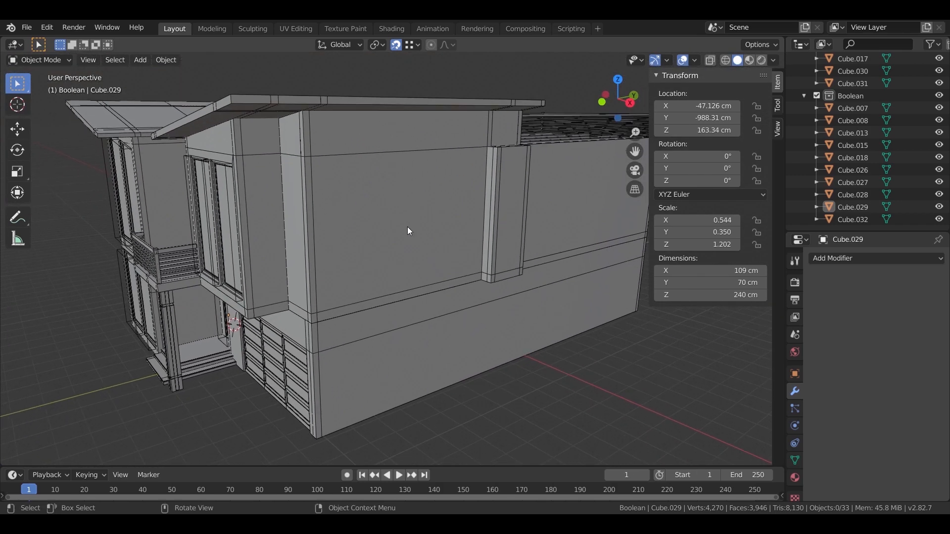
# Step: Place the 3D cursor on the upper side wall and add a cube there in the Boolean collection, scaled to about 166 cm
pyautogui.click(889, 98)
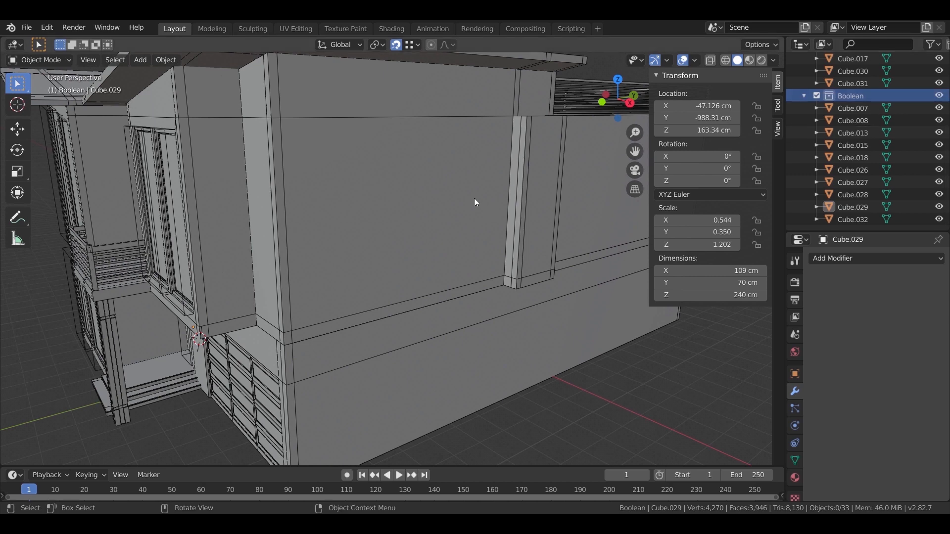
pyautogui.hotkey('shift', 'space')
pyautogui.press('space')
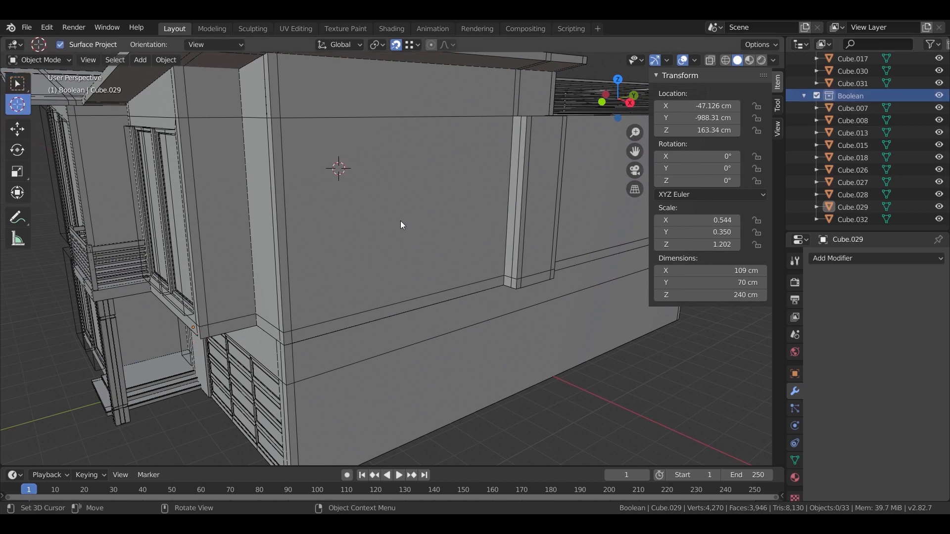
pyautogui.scroll(3, 347, 213)
pyautogui.hotkey('shift', 'a')
pyautogui.click(382, 193)
pyautogui.moveTo(369, 211)
pyautogui.mouseDown(button='middle')
pyautogui.moveTo(375, 203)
pyautogui.moveTo(378, 218)
pyautogui.mouseUp(button='middle')
pyautogui.press('s')
pyautogui.click(445, 200)
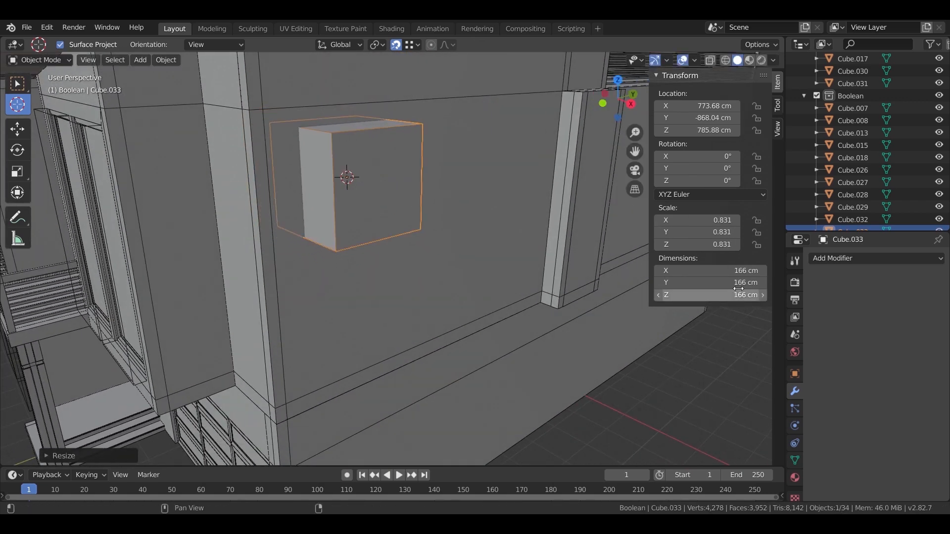
# Step: Set the new cube's X, Y and Z dimensions to 80 cm
pyautogui.write('80')
pyautogui.press('Return')
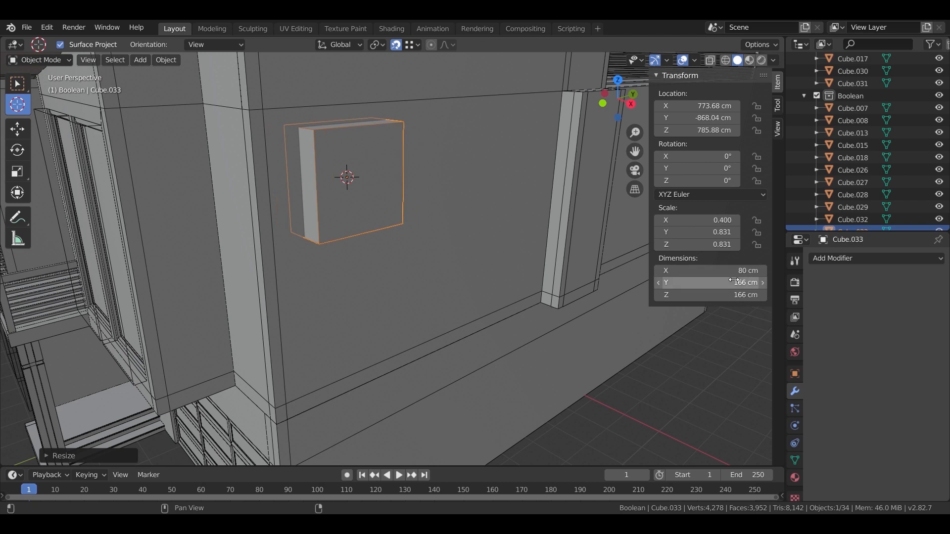
pyautogui.press('Return')
pyautogui.write('80')
pyautogui.press('Return')
pyautogui.moveTo(479, 232)
pyautogui.mouseDown(button='middle')
pyautogui.moveTo(457, 224)
pyautogui.moveTo(466, 231)
pyautogui.moveTo(471, 222)
pyautogui.mouseUp(button='middle')
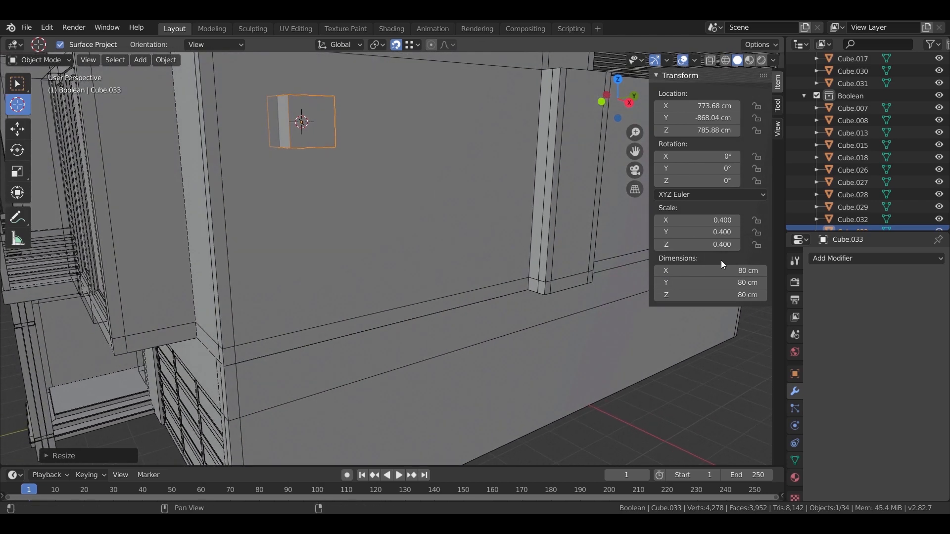
# Step: Set the side-wall cube's X, Y and Z dimensions to 100 cm
pyautogui.click(730, 274)
pyautogui.write('100')
pyautogui.press('Return')
pyautogui.press('Return')
pyautogui.press('Return')
pyautogui.moveTo(510, 227); pyautogui.dragTo(465, 231, button='middle')
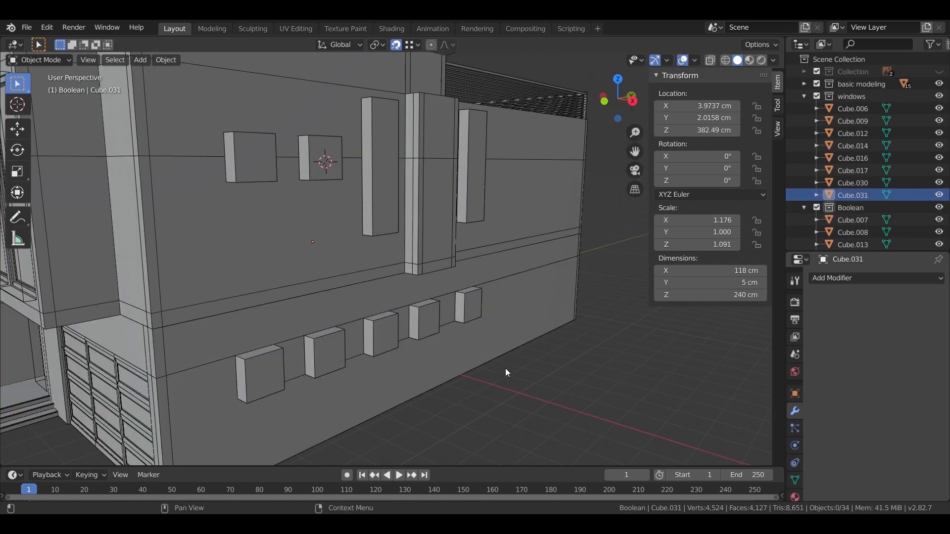
pyautogui.moveTo(506, 368); pyautogui.dragTo(408, 287, button='middle')
pyautogui.click(385, 181)
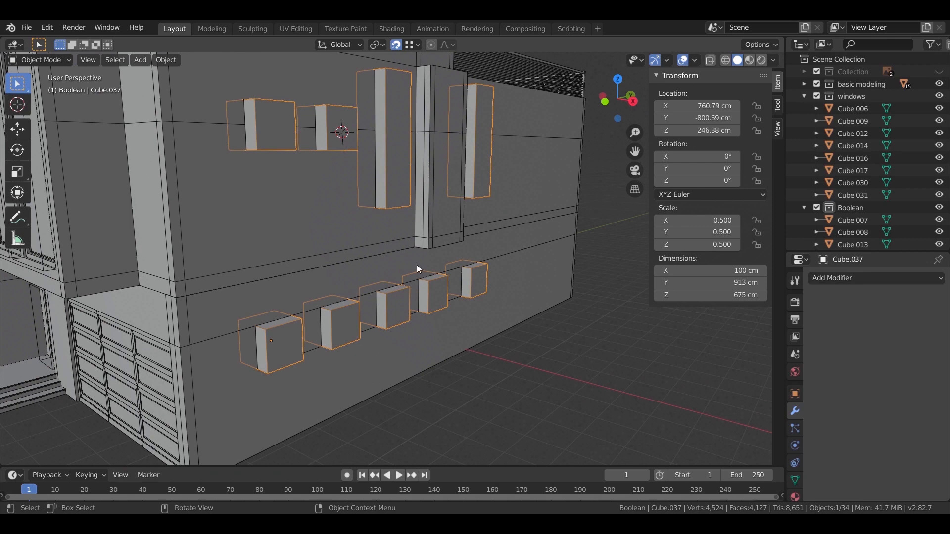
# Step: Duplicate the tall cutter box behind the wall column and move the copy about 978 cm along Y
pyautogui.press('Delete')
pyautogui.moveTo(418, 245); pyautogui.dragTo(499, 307, button='middle')
pyautogui.moveTo(505, 272); pyautogui.dragTo(431, 224, button='middle')
pyautogui.press('Tab')
pyautogui.click(406, 166)
pyautogui.click(83, 60)
pyautogui.hotkey('shift', 'z')
pyautogui.moveTo(371, 121); pyautogui.dragTo(490, 317)
pyautogui.moveTo(486, 269); pyautogui.dragTo(424, 334, button='middle')
pyautogui.keyDown('ctrl'); pyautogui.moveTo(378, 284); pyautogui.dragTo(419, 340); pyautogui.keyUp('ctrl')
pyautogui.hotkey('shift', 'd')
pyautogui.rightClick(545, 262)
pyautogui.moveTo(588, 271); pyautogui.dragTo(509, 285, button='middle')
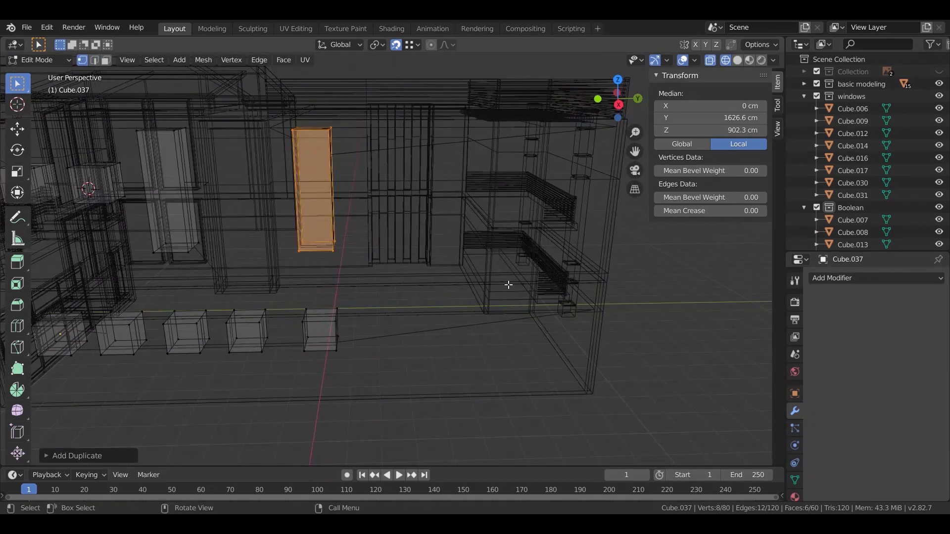
pyautogui.press('g')
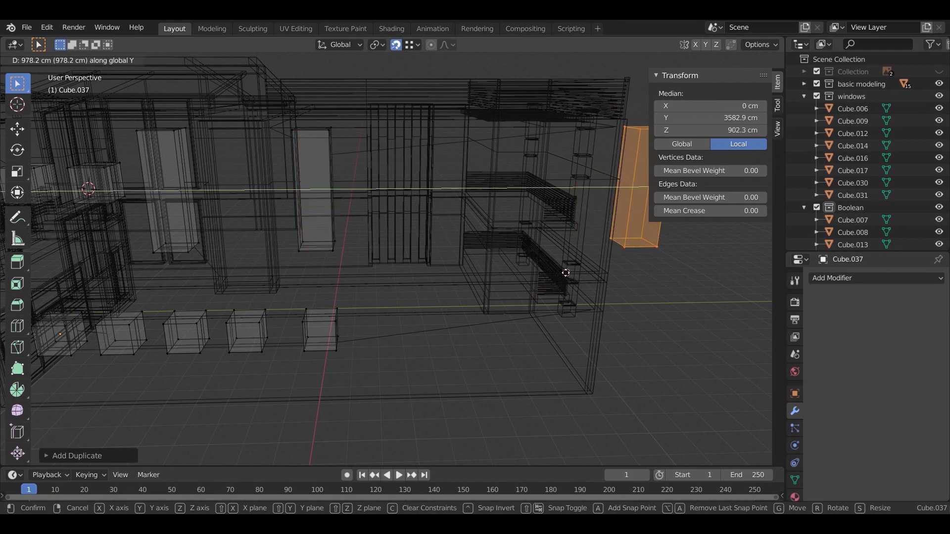
pyautogui.click(567, 273)
pyautogui.press('z')
pyautogui.click(660, 292)
# Step: Move the duplicated tall cutter back along Y so it sits near the rear end of the upper side wall
pyautogui.scroll(-2, 693, 361)
pyautogui.moveTo(702, 341)
pyautogui.mouseDown(button='middle')
pyautogui.moveTo(694, 361)
pyautogui.moveTo(658, 355)
pyautogui.mouseUp(button='middle')
pyautogui.press('g')
pyautogui.press('y')
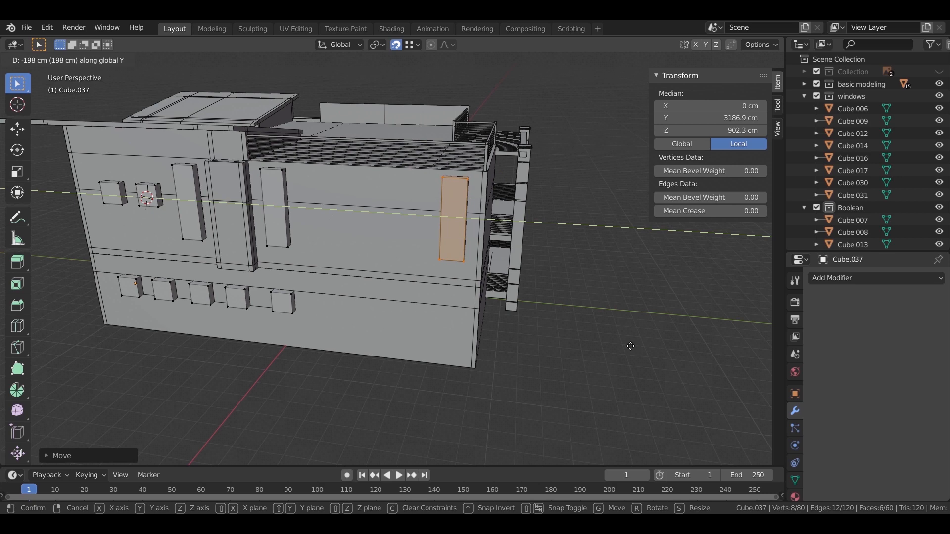
pyautogui.click(619, 344)
pyautogui.moveTo(619, 344); pyautogui.dragTo(500, 360, button='middle')
pyautogui.press('Tab')
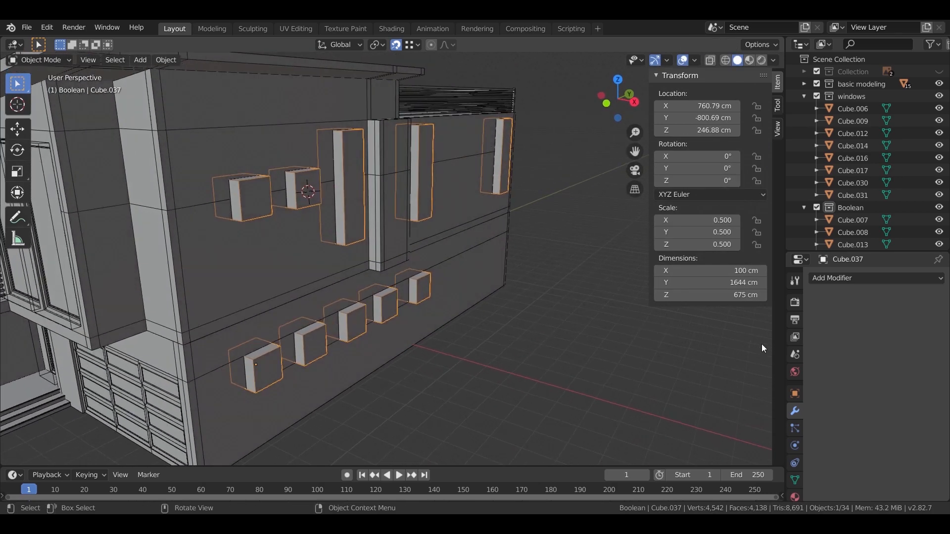
# Step: Set the side-wall cutter object to display as Wire in the viewport
pyautogui.click(795, 394)
pyautogui.click(903, 447)
pyautogui.click(890, 423)
pyautogui.moveTo(541, 352); pyautogui.dragTo(508, 277, button='middle')
# Step: Hide the Boolean collection to examine the side-wall window openings, and show the collection again
pyautogui.click(939, 208)
pyautogui.moveTo(396, 317); pyautogui.dragTo(470, 260, button='middle')
pyautogui.moveTo(275, 253); pyautogui.dragTo(317, 317, button='middle')
pyautogui.click(939, 208)
pyautogui.moveTo(386, 341); pyautogui.dragTo(355, 260, button='middle')
pyautogui.click(355, 260)
pyautogui.click(355, 260)
# Step: Select the lower row of five window cutters and move them down about 15 cm along Z
pyautogui.press('Tab')
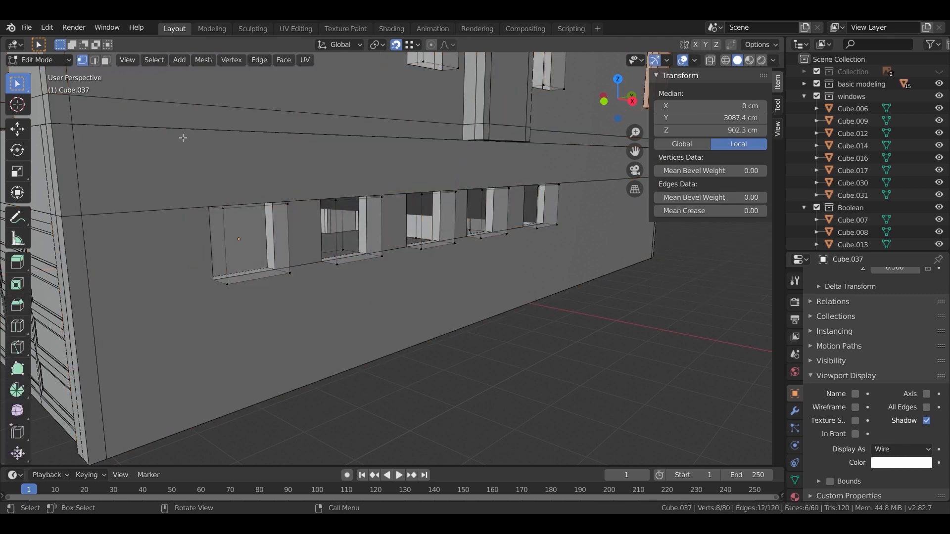
pyautogui.hotkey('alt', 'z')
pyautogui.moveTo(167, 137); pyautogui.dragTo(594, 307)
pyautogui.press('z')
pyautogui.click(544, 228)
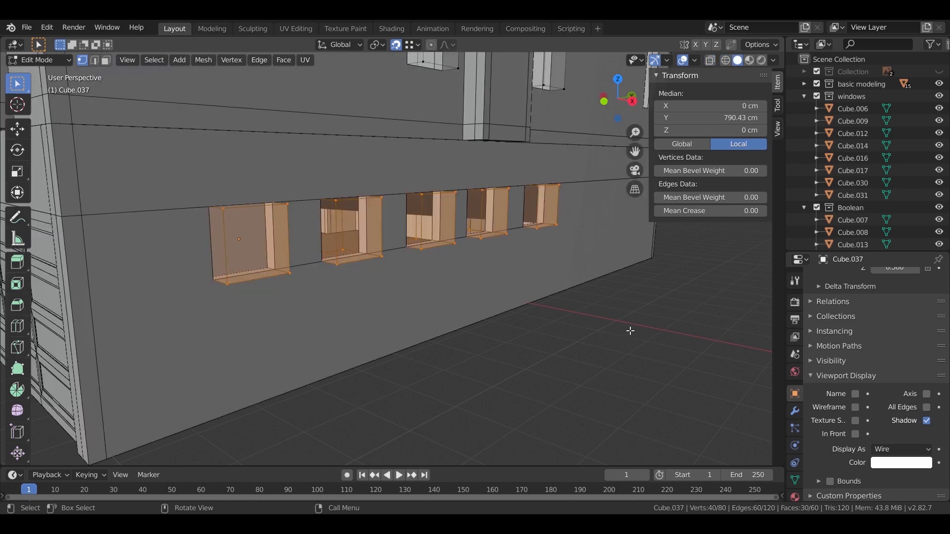
pyautogui.press('g')
pyautogui.press('z')
pyautogui.click(633, 340)
pyautogui.moveTo(622, 395); pyautogui.dragTo(354, 301, button='middle')
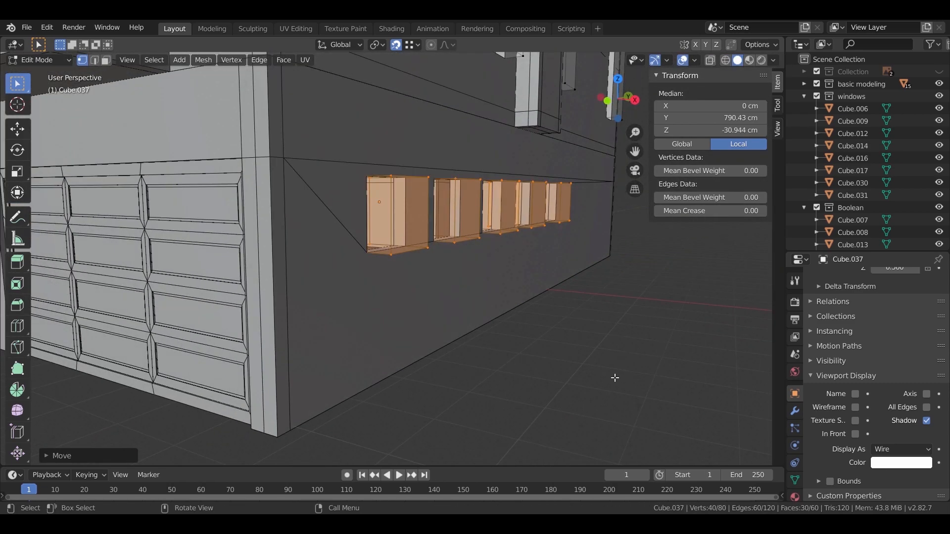
# Step: Add a horizontal edge loop to the house wall around the lower window row, slid by about -0.58
pyautogui.press('Tab')
pyautogui.click(416, 324)
pyautogui.press('Tab')
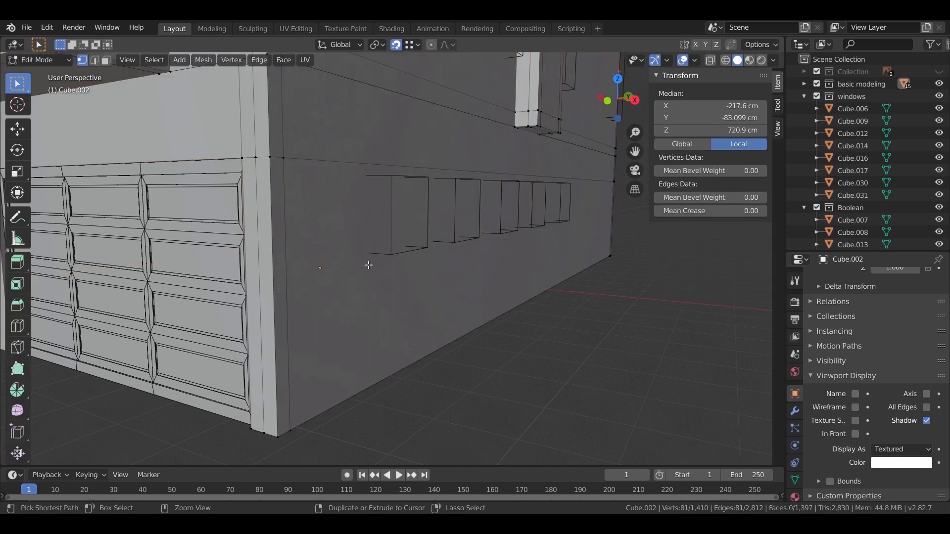
pyautogui.click(262, 228)
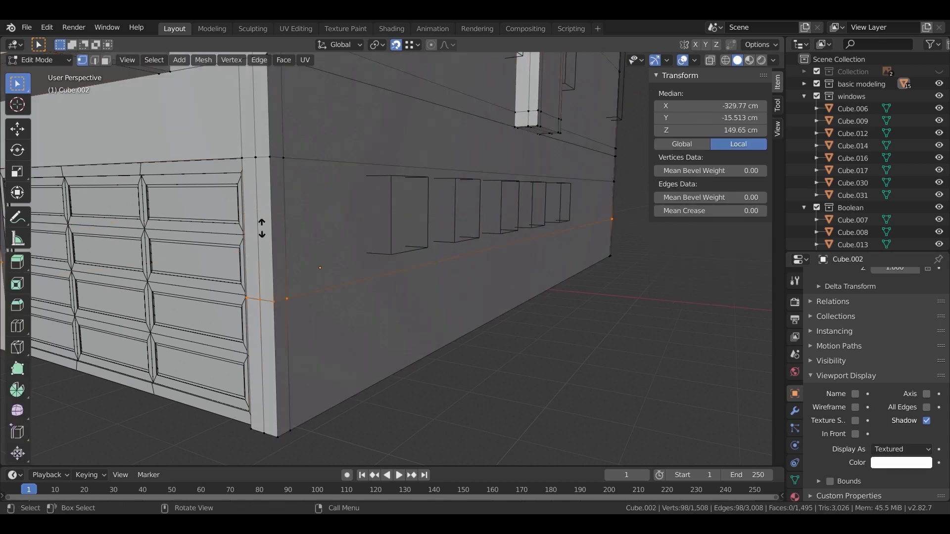
pyautogui.click(273, 147)
pyautogui.press('Tab')
# Step: Duplicate the side-wall cutter object in place and set the copy to display as Textured
pyautogui.moveTo(317, 233); pyautogui.dragTo(373, 346, button='middle')
pyautogui.click(375, 352)
pyautogui.hotkey('shift', 'd')
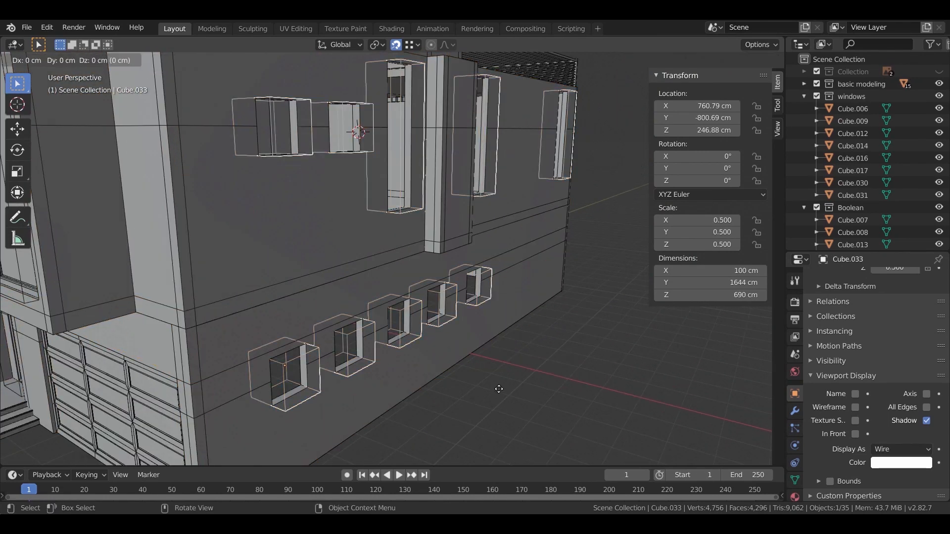
pyautogui.rightClick(499, 389)
pyautogui.scroll(-5, 887, 182)
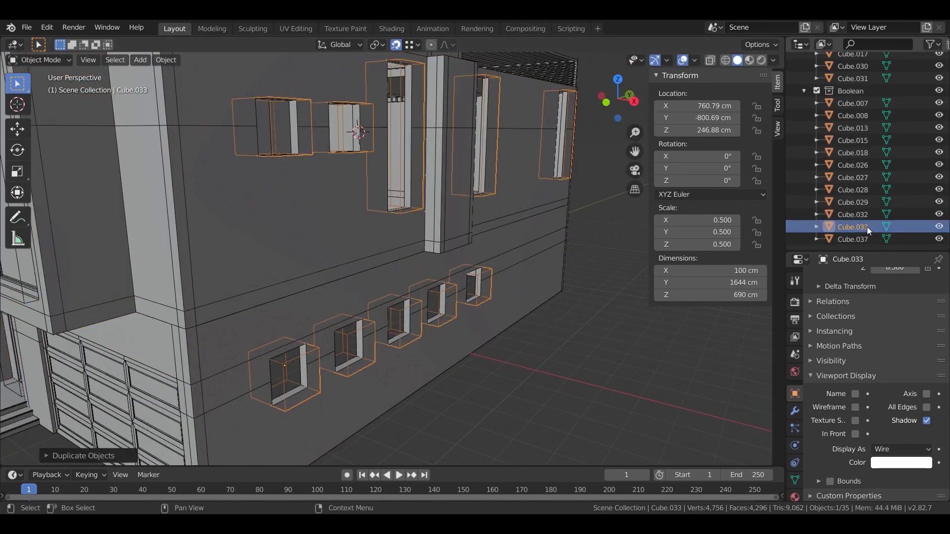
pyautogui.click(884, 450)
pyautogui.click(889, 397)
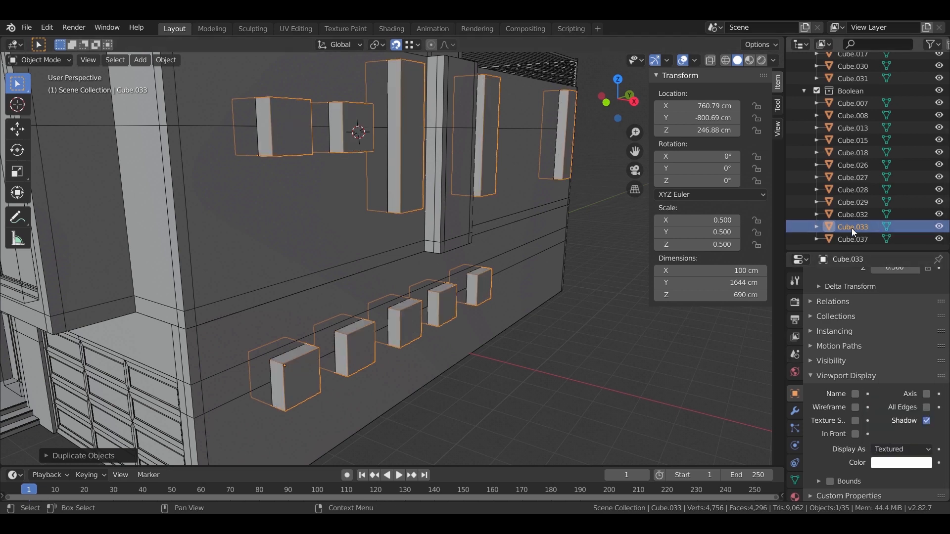
# Step: Move the duplicated boxes into the windows collection
pyautogui.rightClick(370, 345)
pyautogui.moveTo(357, 452)
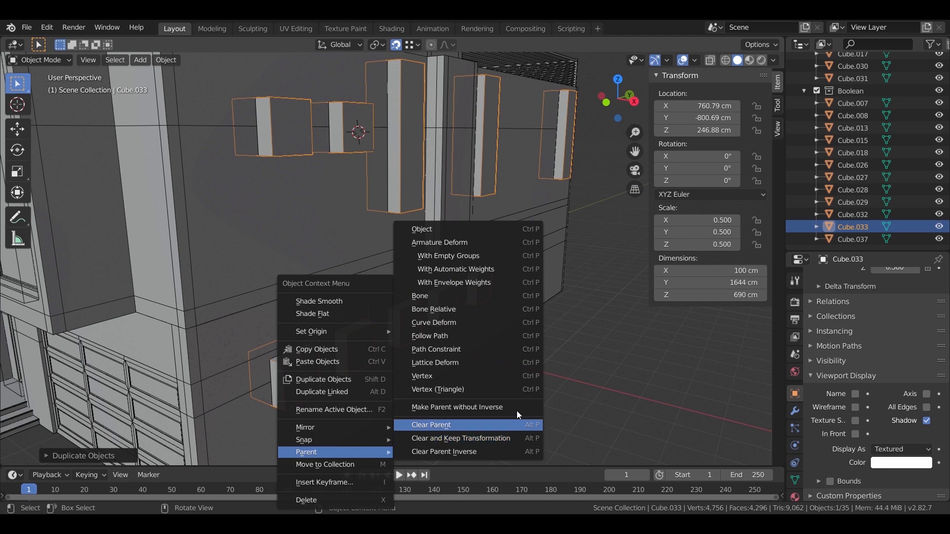
pyautogui.click(337, 464)
pyautogui.click(362, 469)
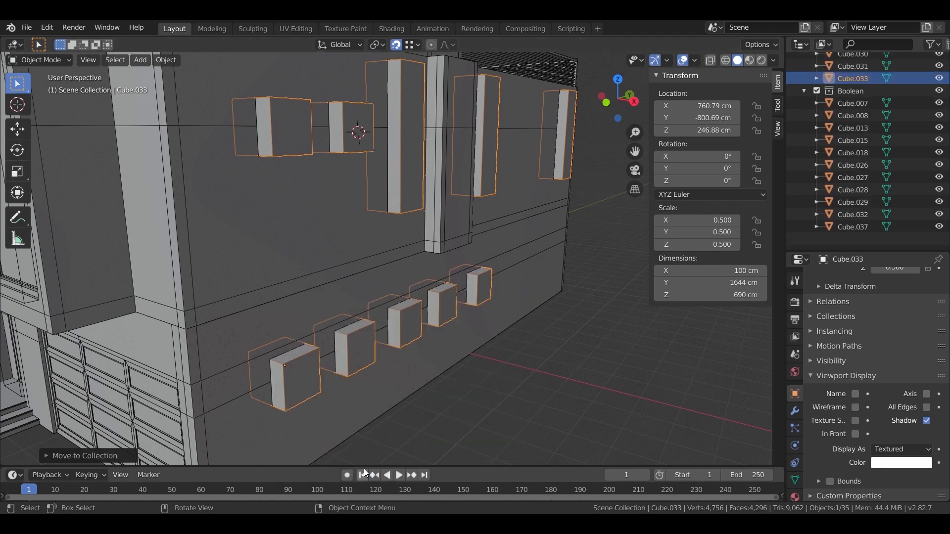
# Step: Delete all faces of the ten duplicated boxes except their outward-facing ones, leaving flat window panels
pyautogui.moveTo(473, 393); pyautogui.dragTo(486, 363, button='middle')
pyautogui.scroll(3, 355, 282)
pyautogui.press('Tab')
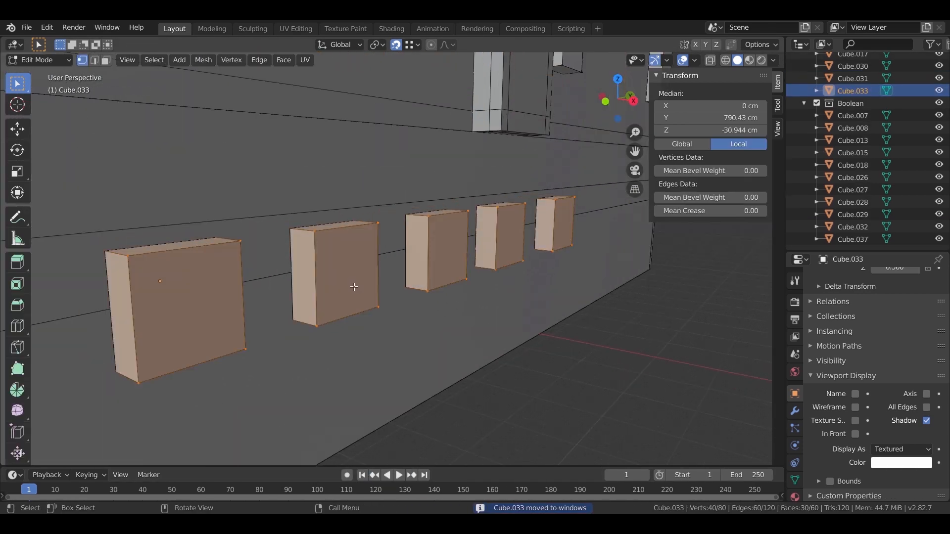
pyautogui.moveTo(366, 293); pyautogui.dragTo(358, 297, button='middle')
pyautogui.click(93, 346)
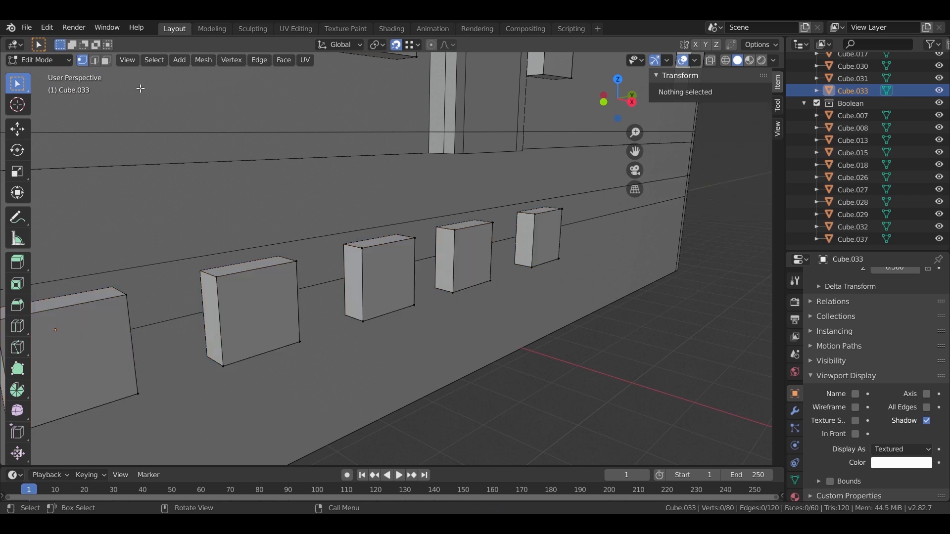
pyautogui.click(87, 319)
pyautogui.keyDown('shift'); pyautogui.click(257, 311); pyautogui.keyUp('shift')
pyautogui.keyDown('shift'); pyautogui.click(388, 277); pyautogui.keyUp('shift')
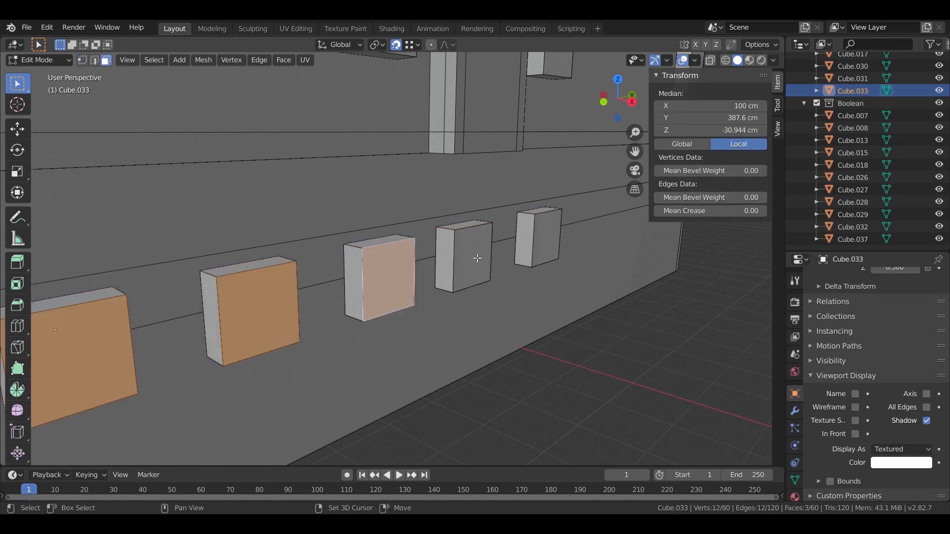
pyautogui.keyDown('shift'); pyautogui.click(543, 238); pyautogui.keyUp('shift')
pyautogui.keyDown('shift'); pyautogui.click(464, 257); pyautogui.keyUp('shift')
pyautogui.moveTo(464, 258); pyautogui.dragTo(403, 223, button='middle')
pyautogui.keyDown('shift'); pyautogui.click(403, 223); pyautogui.keyUp('shift')
pyautogui.keyDown('shift'); pyautogui.click(588, 193); pyautogui.keyUp('shift')
pyautogui.keyDown('shift'); pyautogui.click(192, 243); pyautogui.keyUp('shift')
pyautogui.moveTo(226, 288); pyautogui.dragTo(265, 216, button='middle')
pyautogui.keyDown('shift'); pyautogui.click(265, 216); pyautogui.keyUp('shift')
pyautogui.keyDown('shift'); pyautogui.click(159, 223); pyautogui.keyUp('shift')
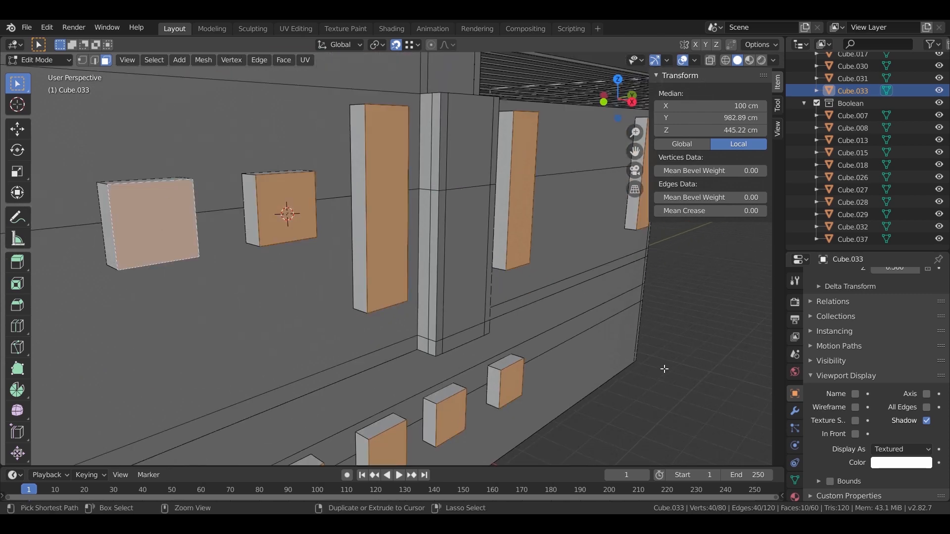
pyautogui.hotkey('ctrl', 'i')
pyautogui.scroll(-4, 456, 303)
pyautogui.moveTo(455, 303); pyautogui.dragTo(364, 380, button='middle')
pyautogui.scroll(2, 457, 240)
pyautogui.press('x')
pyautogui.click(439, 274)
pyautogui.press('Tab')
# Step: Snap the window panels back onto the side wall's surface at the corner of an opening
pyautogui.press('g')
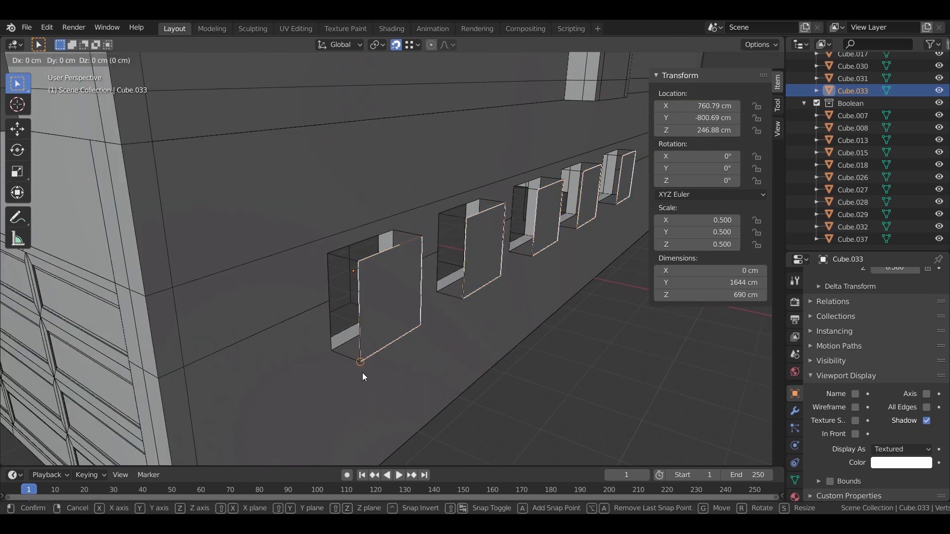
pyautogui.click(329, 347)
pyautogui.moveTo(331, 341); pyautogui.dragTo(509, 96, button='middle')
# Step: Apply the location, rotation and scale transforms of the window panels
pyautogui.press('Tab')
pyautogui.press('a')
pyautogui.moveTo(278, 124); pyautogui.dragTo(371, 185, button='middle')
pyautogui.press('Tab')
pyautogui.hotkey('ctrl', 'a')
pyautogui.click(372, 183)
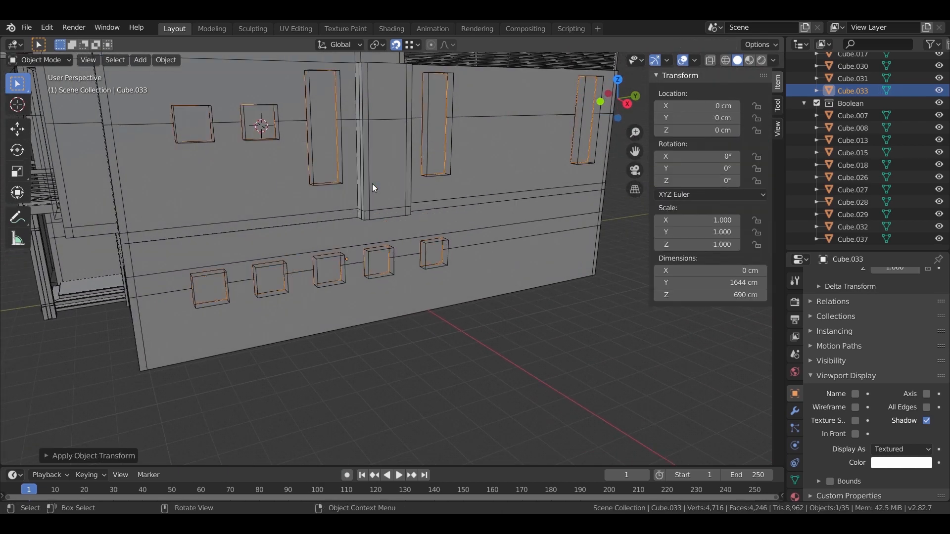
# Step: Inset all ten window panel faces by a thickness of about 0.17 to form the outer frames
pyautogui.press('Tab')
pyautogui.press('i')
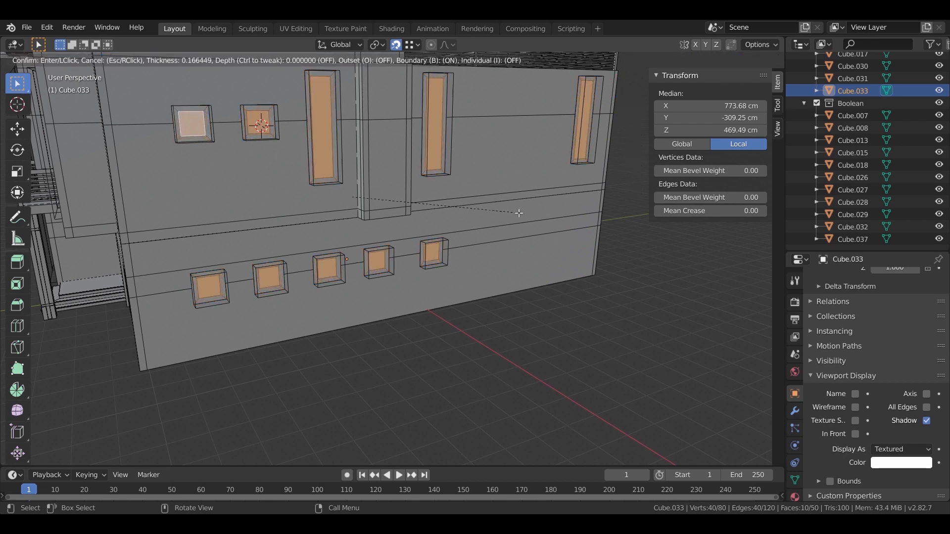
pyautogui.click(517, 213)
pyautogui.moveTo(405, 228); pyautogui.dragTo(443, 224, button='middle')
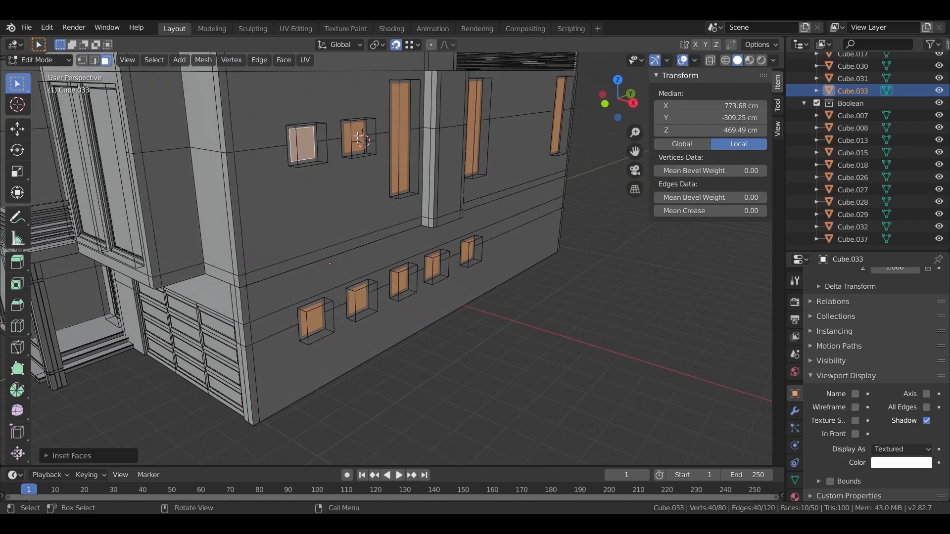
# Step: Extrude the inner window faces 5 cm inward from the frames
pyautogui.scroll(4, 276, 138)
pyautogui.keyDown('shift'); pyautogui.moveTo(276, 138); pyautogui.dragTo(339, 228, button='middle'); pyautogui.keyUp('shift')
pyautogui.keyDown('shift'); pyautogui.moveTo(338, 258); pyautogui.dragTo(383, 256, button='middle'); pyautogui.keyUp('shift')
pyautogui.write('e5')
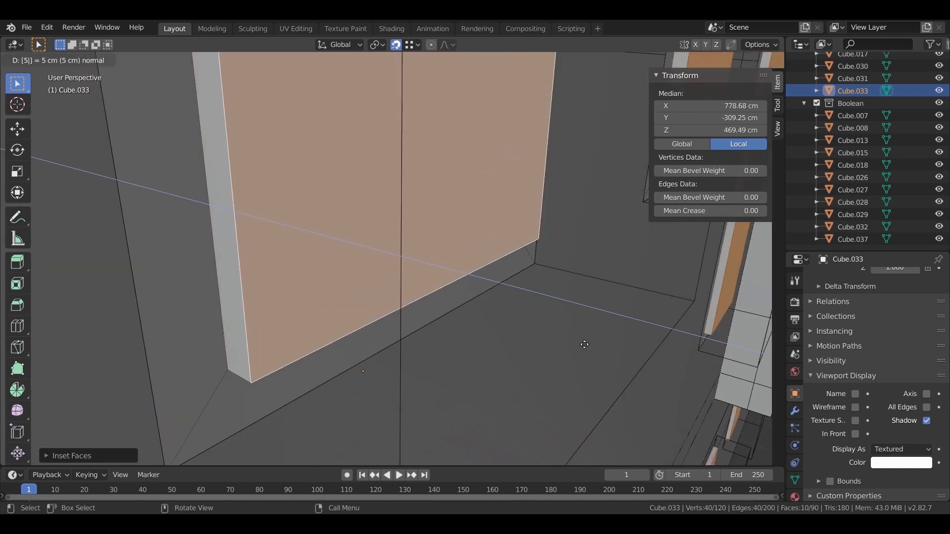
pyautogui.write('-')
pyautogui.press('Return')
# Step: Inset the recessed window faces by 2 cm and extrude them 2 cm inward
pyautogui.press('i')
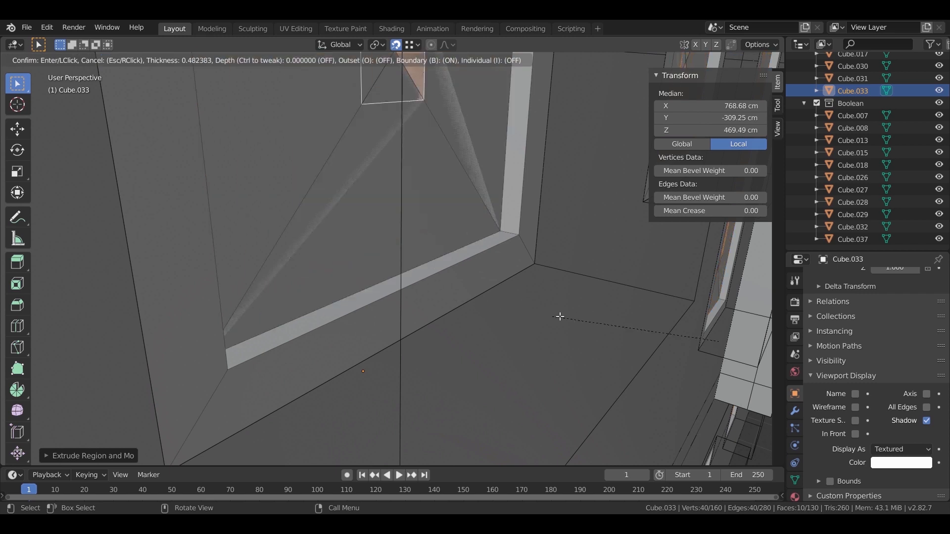
pyautogui.write('5')
pyautogui.press('BackSpace')
pyautogui.write('2')
pyautogui.press('Return')
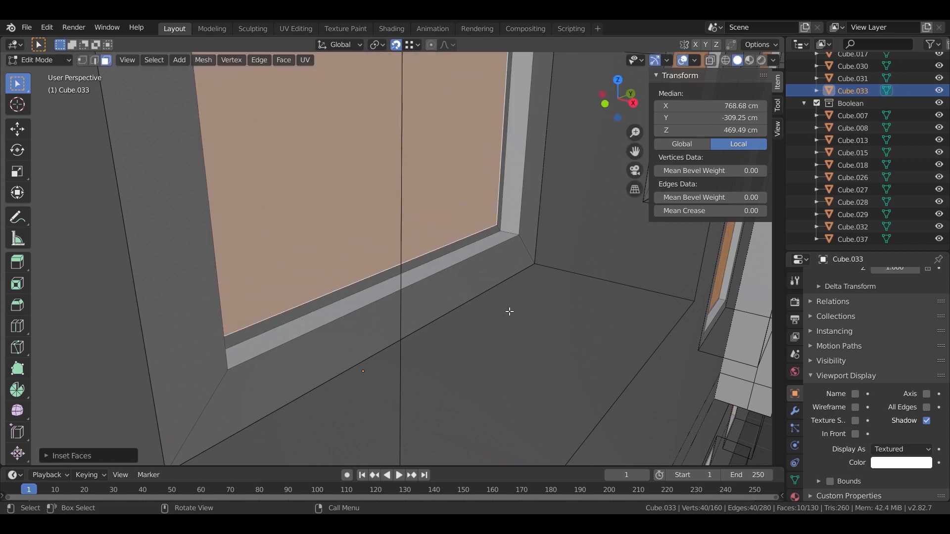
pyautogui.write('e-2')
pyautogui.press('Return')
pyautogui.press('e')
pyautogui.press('Escape')
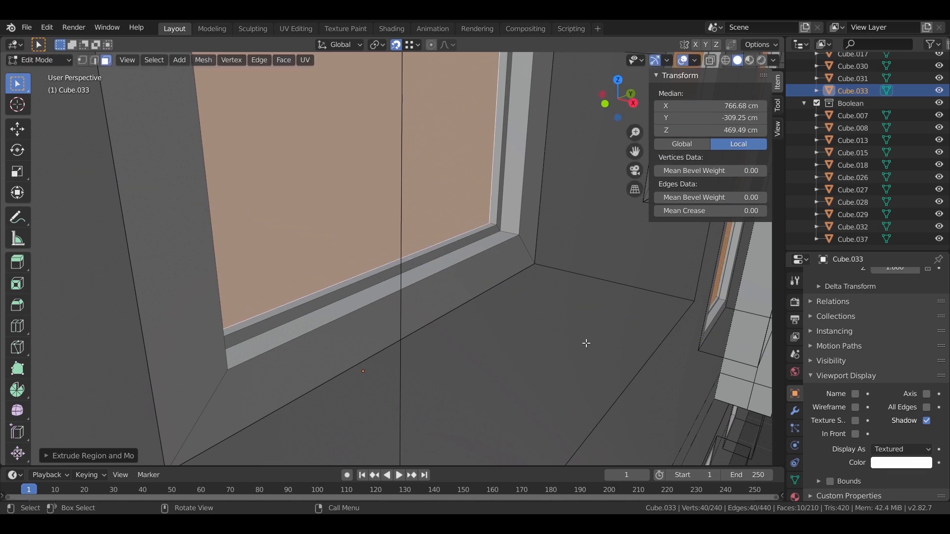
# Step: Inset the innermost window faces by another 2 cm and return to Object Mode
pyautogui.press('i')
pyautogui.write('2')
pyautogui.press('Return')
pyautogui.moveTo(582, 337); pyautogui.dragTo(453, 273, button='middle')
pyautogui.scroll(-7, 426, 339)
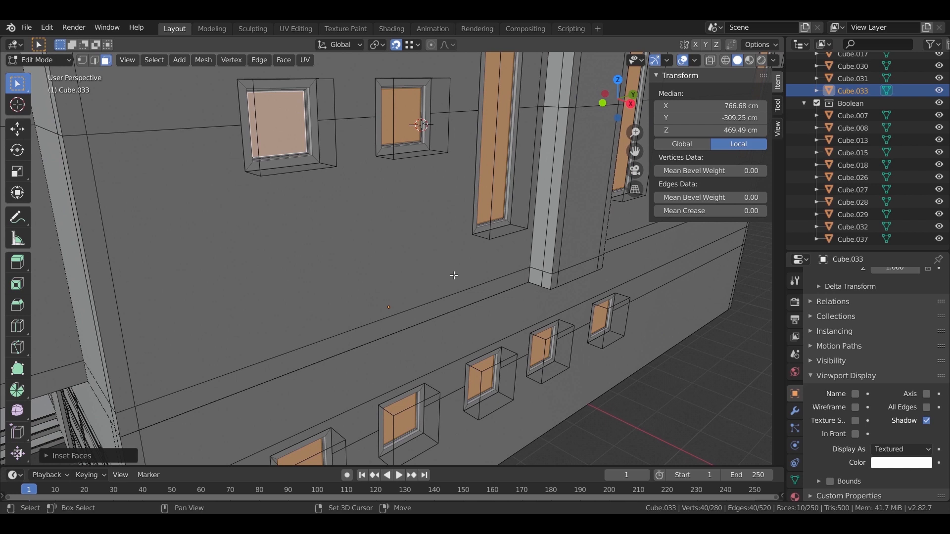
pyautogui.scroll(1, 363, 157)
pyautogui.keyDown('shift'); pyautogui.moveTo(363, 157); pyautogui.dragTo(395, 208, button='middle'); pyautogui.keyUp('shift')
pyautogui.press('Tab')
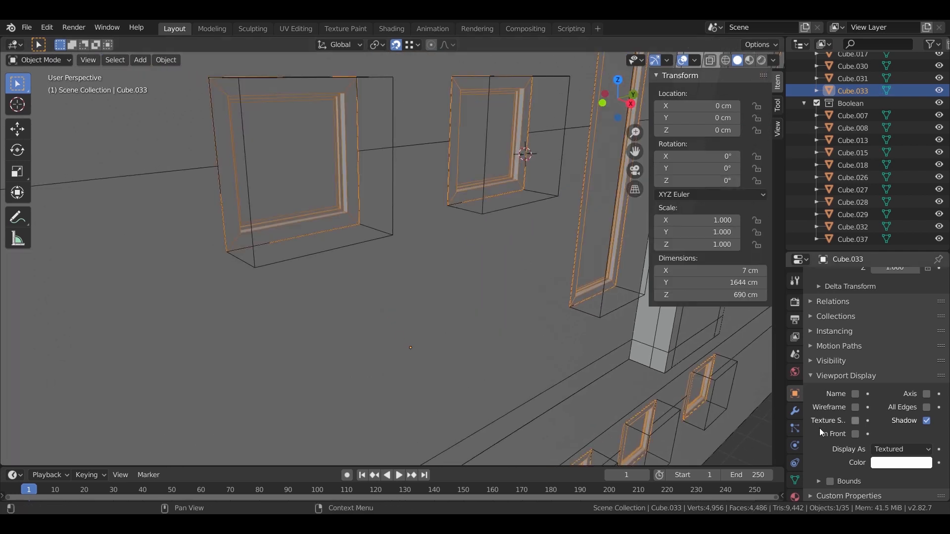
# Step: Give the side-wall windows the existing metal frame material
pyautogui.click(794, 495)
pyautogui.click(859, 331)
pyautogui.click(818, 331)
pyautogui.write('f')
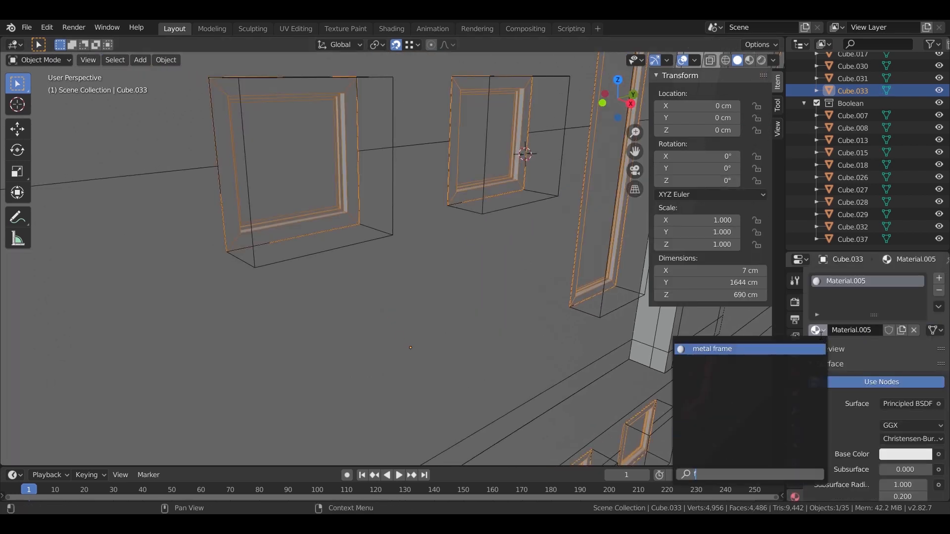
pyautogui.click(795, 350)
# Step: Add a second material slot with the Glass material for the selected window pane faces
pyautogui.click(939, 278)
pyautogui.press('Tab')
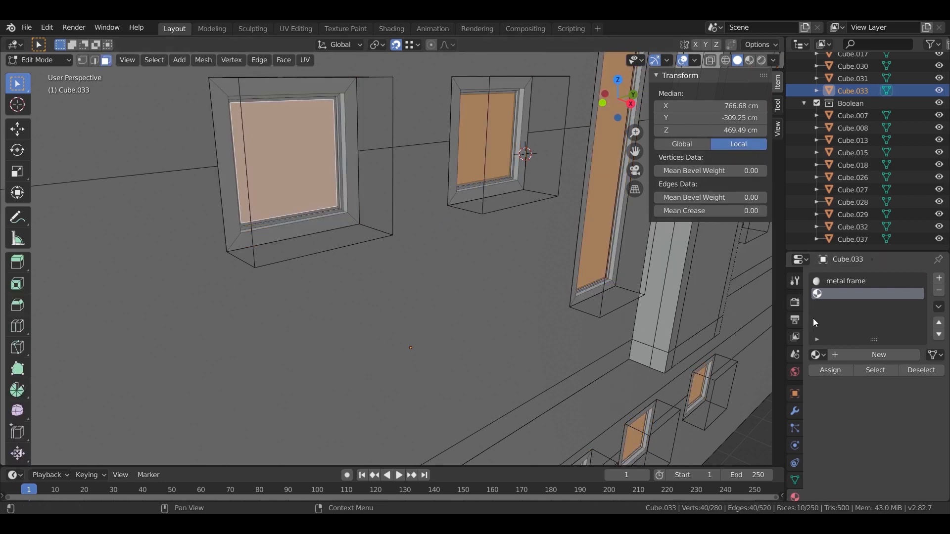
pyautogui.click(818, 354)
pyautogui.click(724, 384)
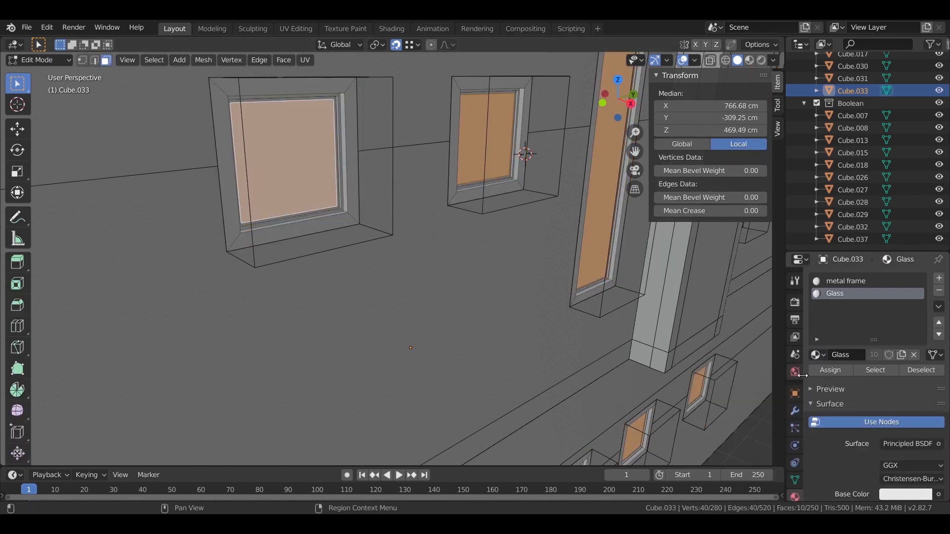
pyautogui.press('Tab')
# Step: Recess the side-wall windows into their openings by moving them -2 cm and a further -3 cm along X
pyautogui.moveTo(355, 225); pyautogui.dragTo(423, 292, button='middle')
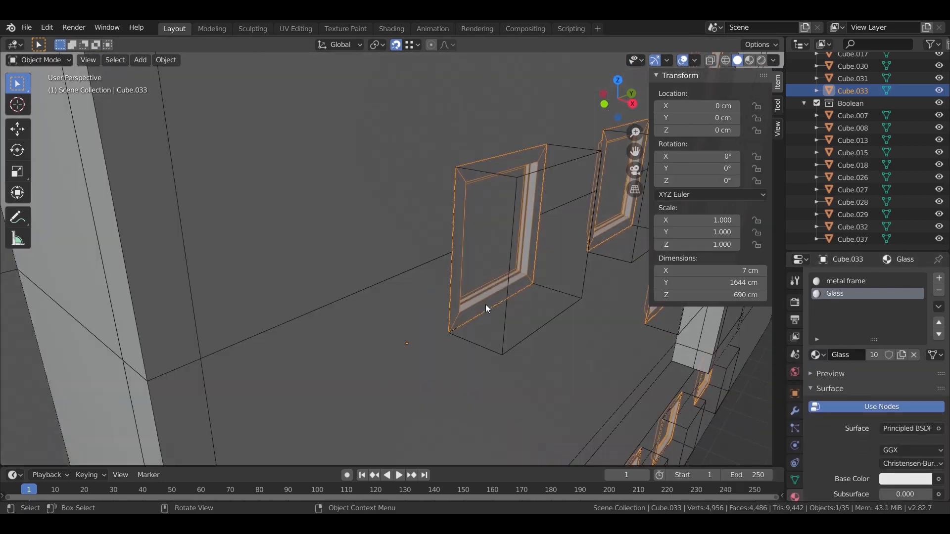
pyautogui.write('gx2')
pyautogui.press('-')
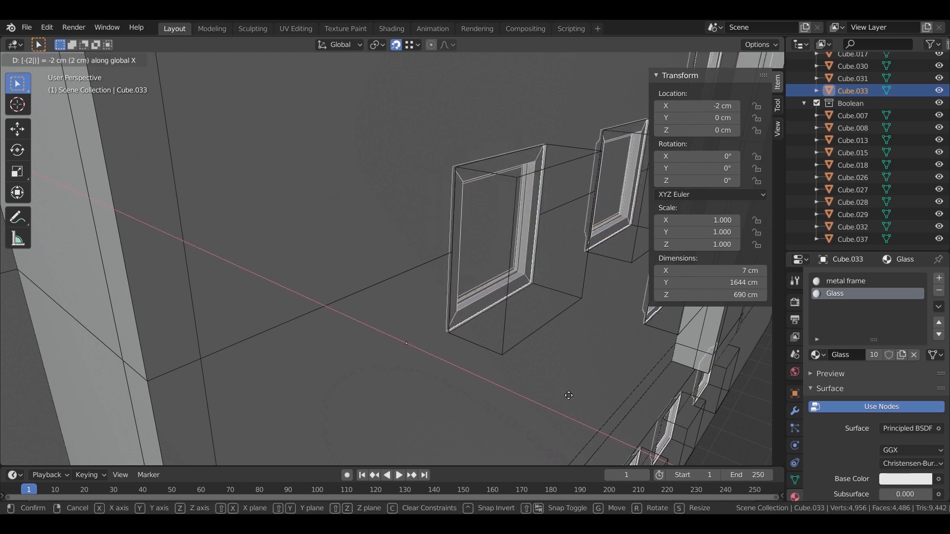
pyautogui.press('Return')
pyautogui.write('gx3')
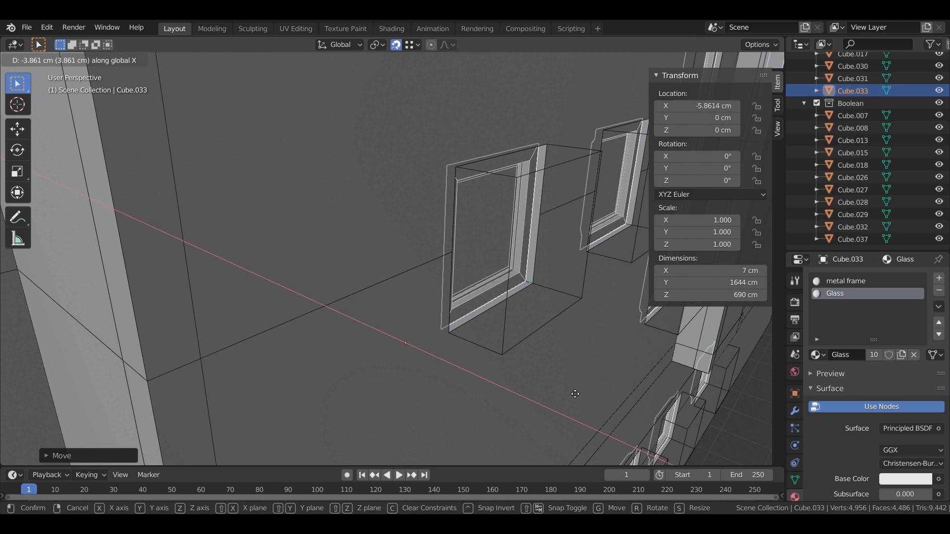
pyautogui.press('-')
pyautogui.press('Return')
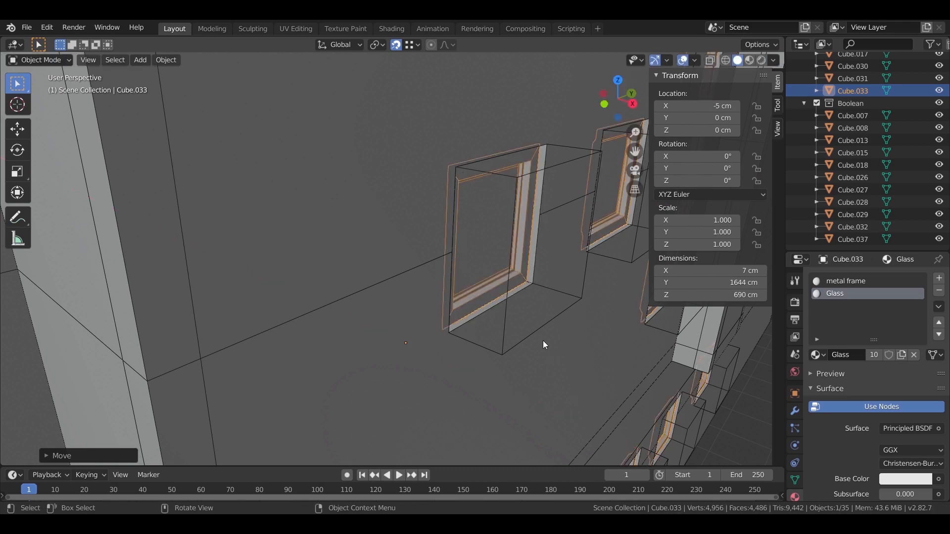
# Step: Hide the Boolean collection, clear the selection and save the file
pyautogui.scroll(-4, 537, 349)
pyautogui.moveTo(523, 348); pyautogui.dragTo(497, 340, button='middle')
pyautogui.click(940, 103)
pyautogui.moveTo(639, 315); pyautogui.dragTo(664, 325, button='middle')
pyautogui.click(684, 364)
pyautogui.moveTo(685, 365); pyautogui.dragTo(615, 324, button='middle')
pyautogui.scroll(-4, 666, 385)
pyautogui.scroll(-1, 616, 325)
pyautogui.moveTo(468, 329); pyautogui.dragTo(565, 329, button='middle')
pyautogui.hotkey('ctrl', 's')
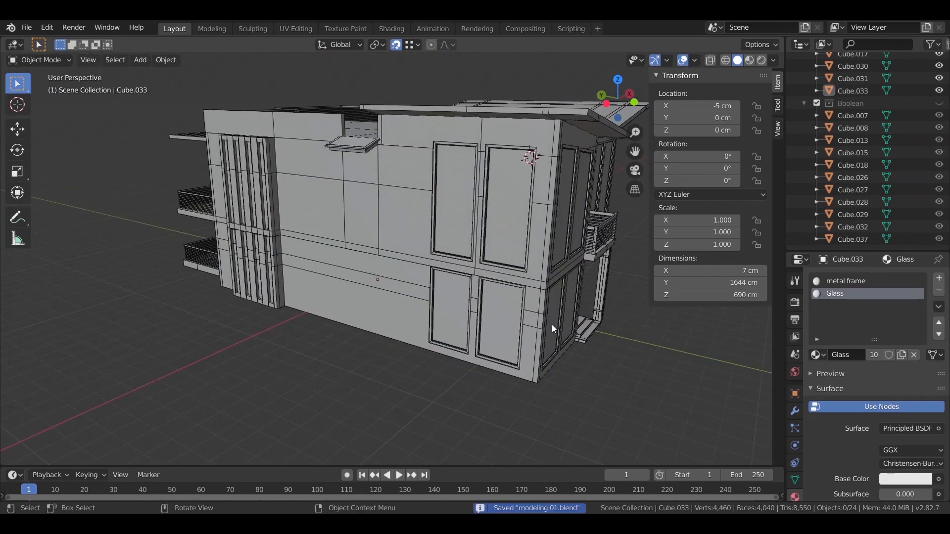
# Step: Show the Boolean collection again while viewing the balcony side of the house
pyautogui.moveTo(388, 308); pyautogui.dragTo(394, 172, button='middle')
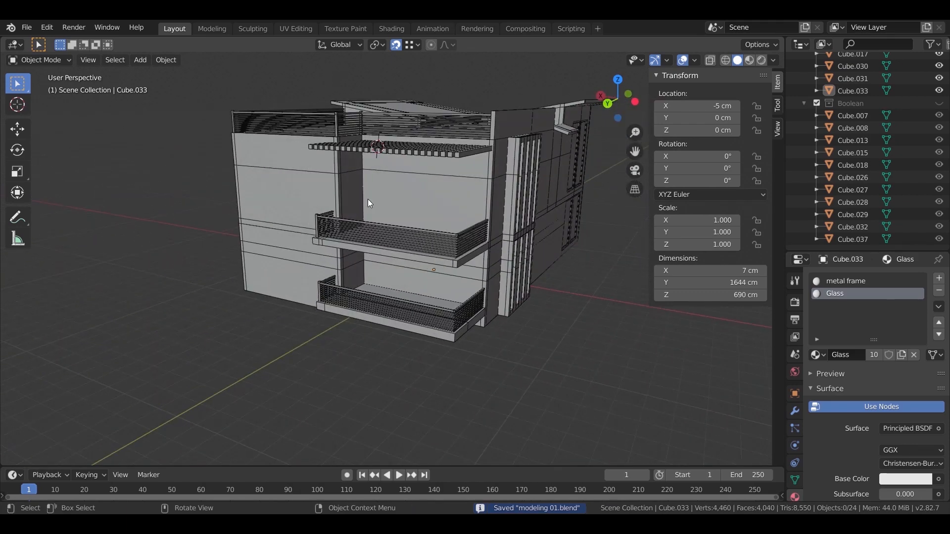
pyautogui.moveTo(376, 254)
pyautogui.mouseDown(button='middle')
pyautogui.moveTo(449, 257)
pyautogui.moveTo(358, 260)
pyautogui.mouseUp(button='middle')
pyautogui.scroll(6, 404, 243)
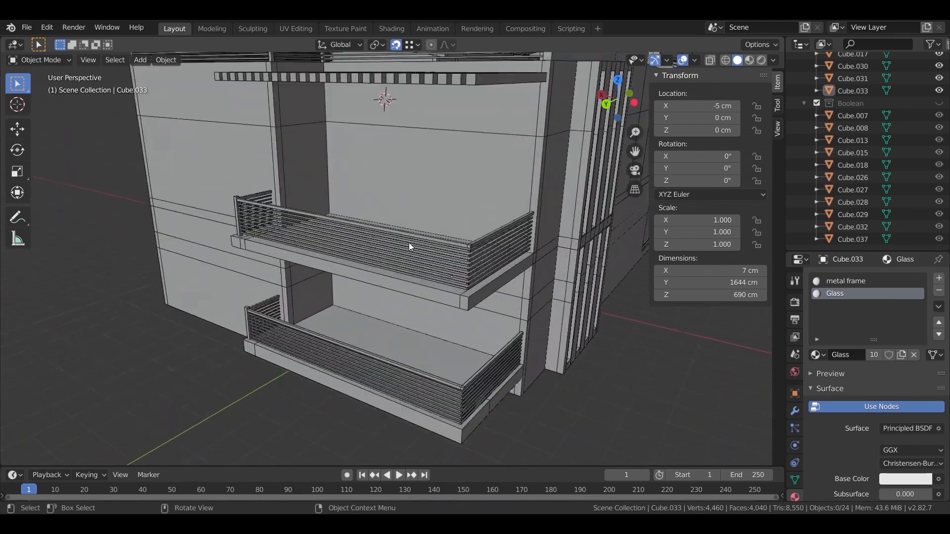
pyautogui.scroll(-4, 299, 265)
pyautogui.moveTo(303, 211); pyautogui.dragTo(377, 199, button='middle')
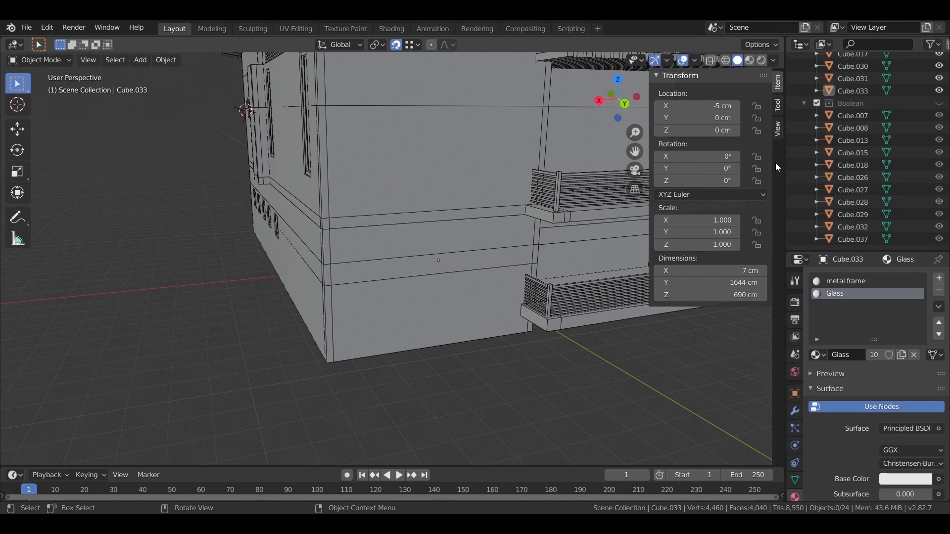
pyautogui.click(939, 103)
# Step: Join the two tall balcony columns into one object and move it to the basic modeling collection
pyautogui.click(404, 166)
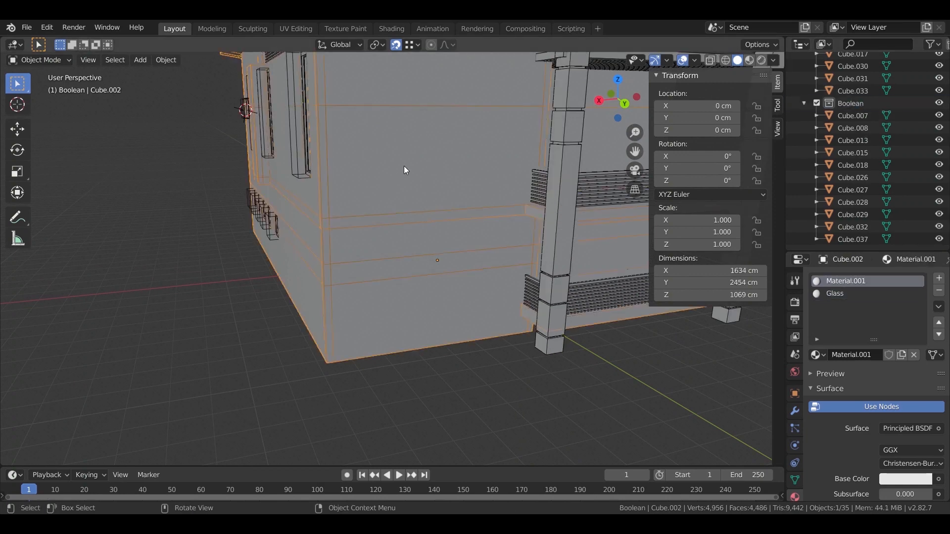
pyautogui.click(565, 217)
pyautogui.moveTo(568, 230); pyautogui.dragTo(448, 243, button='middle')
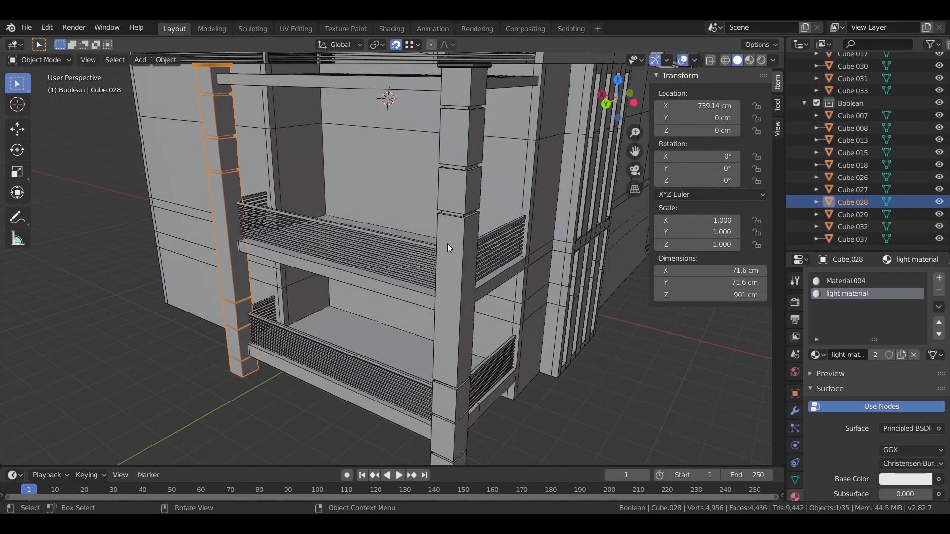
pyautogui.keyDown('shift'); pyautogui.click(456, 245); pyautogui.keyUp('shift')
pyautogui.keyDown('shift'); pyautogui.click(225, 190); pyautogui.keyUp('shift')
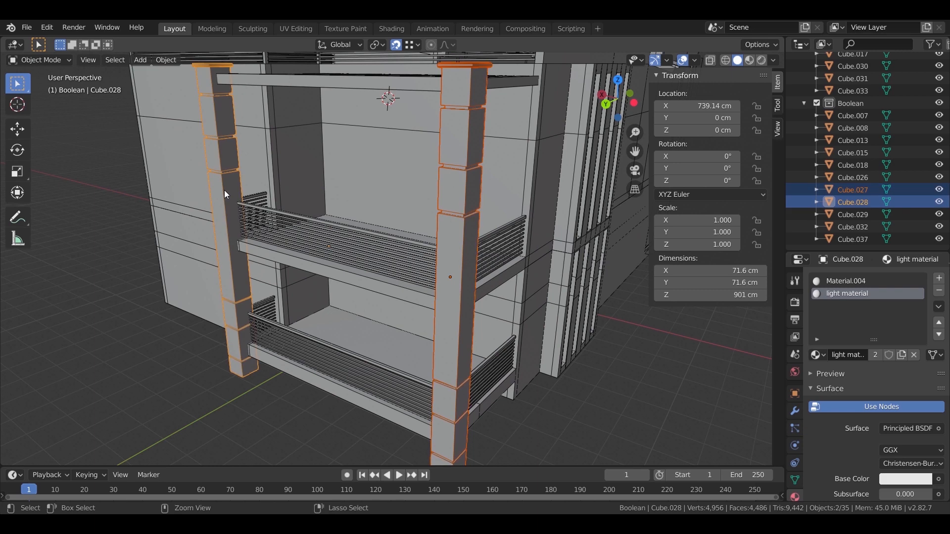
pyautogui.hotkey('ctrl', 'j')
pyautogui.rightClick(443, 254)
pyautogui.click(456, 254)
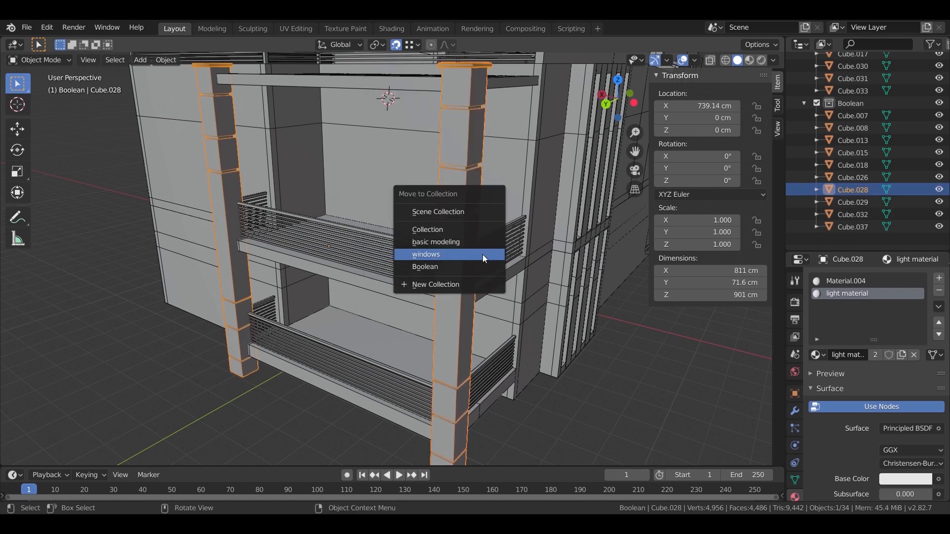
pyautogui.click(461, 242)
# Step: Make the Boolean collection active and place the 3D cursor on the upper part of the blank wall beside the balconies
pyautogui.moveTo(320, 281); pyautogui.dragTo(403, 248, button='middle')
pyautogui.click(399, 208)
pyautogui.scroll(3, 354, 173)
pyautogui.keyDown('shift'); pyautogui.moveTo(354, 174); pyautogui.dragTo(378, 272, button='middle'); pyautogui.keyUp('shift')
pyautogui.scroll(2, 864, 150)
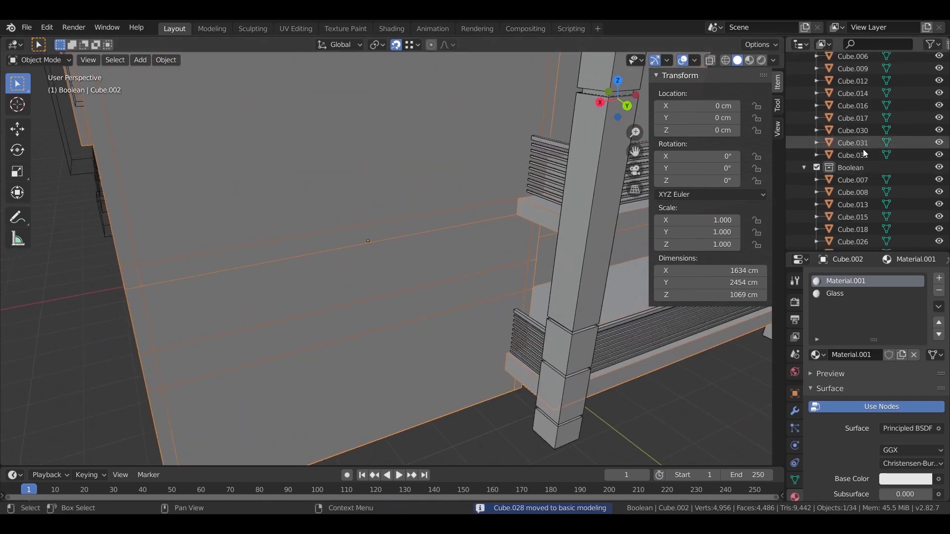
pyautogui.click(851, 167)
pyautogui.click(17, 105)
pyautogui.click(275, 152)
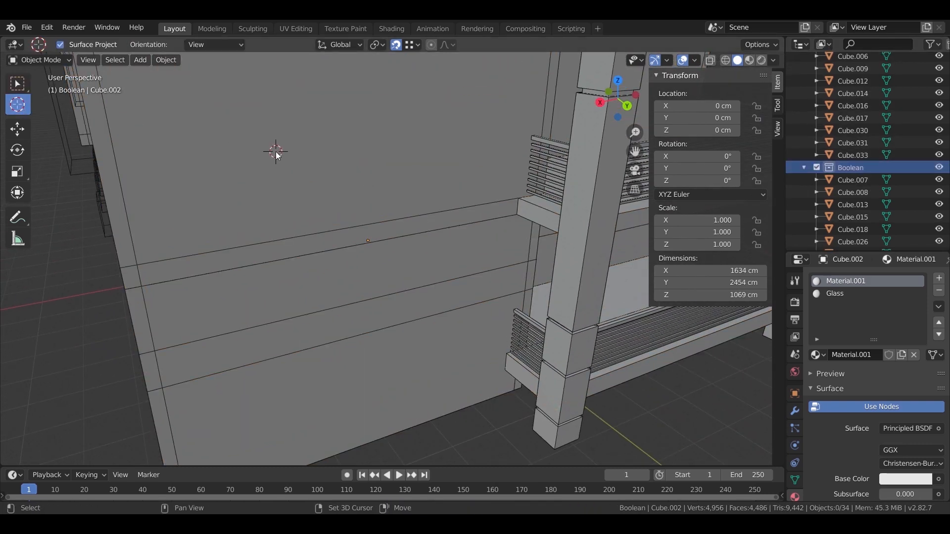
# Step: Add a cube at the 3D cursor, scale it to about 220 cm and raise it along Z
pyautogui.hotkey('shift', 'a')
pyautogui.click(349, 161)
pyautogui.moveTo(348, 187); pyautogui.dragTo(376, 174, button='middle')
pyautogui.press('s')
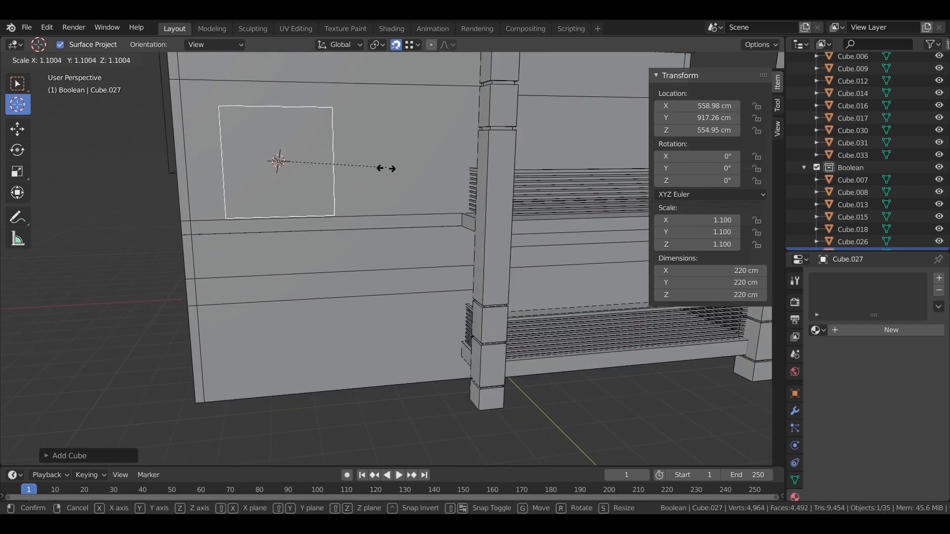
pyautogui.click(387, 169)
pyautogui.press('g')
pyautogui.press('z')
pyautogui.click(396, 159)
# Step: Enlarge the cube to about 247 cm and position it at about X 587 cm and Z 576 cm
pyautogui.press('s')
pyautogui.click(393, 171)
pyautogui.press('g')
pyautogui.press('z')
pyautogui.click(387, 169)
pyautogui.press('s')
pyautogui.click(403, 185)
pyautogui.press('g')
pyautogui.press('x')
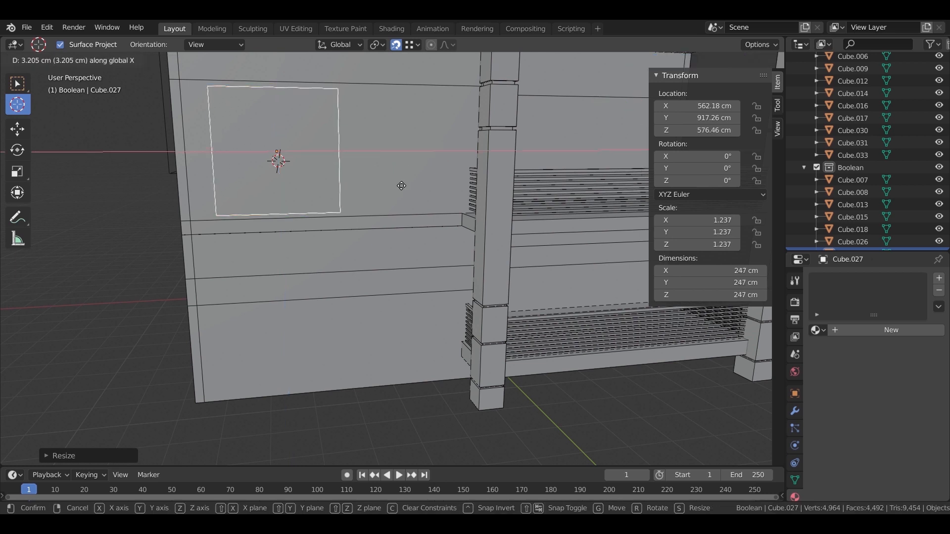
pyautogui.click(402, 188)
# Step: Duplicate the cube along X toward the balconies and adjust the gap between the two cubes
pyautogui.hotkey('shift', 'd')
pyautogui.press('x')
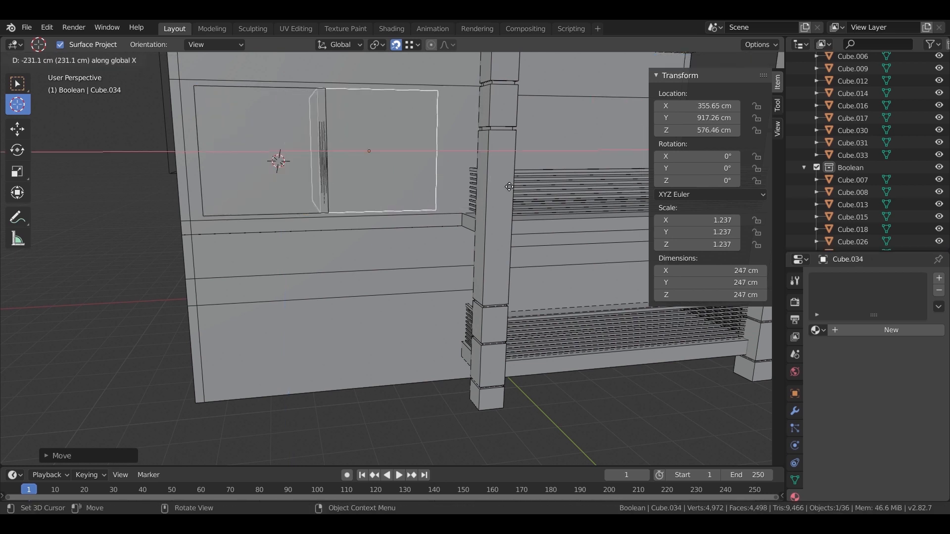
pyautogui.click(527, 184)
pyautogui.moveTo(528, 184); pyautogui.dragTo(413, 276, button='middle')
pyautogui.press('g')
pyautogui.press('x')
pyautogui.rightClick(414, 276)
pyautogui.press('g')
pyautogui.press('x')
pyautogui.click(307, 348)
# Step: Select both cubes and scale them along Y to a depth of about 68 cm
pyautogui.moveTo(307, 349)
pyautogui.mouseDown(button='middle')
pyautogui.moveTo(295, 351)
pyautogui.moveTo(317, 346)
pyautogui.mouseUp(button='middle')
pyautogui.keyDown('shift'); pyautogui.moveTo(317, 346); pyautogui.dragTo(414, 318, button='middle'); pyautogui.keyUp('shift')
pyautogui.keyDown('shift'); pyautogui.click(321, 295); pyautogui.keyUp('shift')
pyautogui.press('s')
pyautogui.press('y')
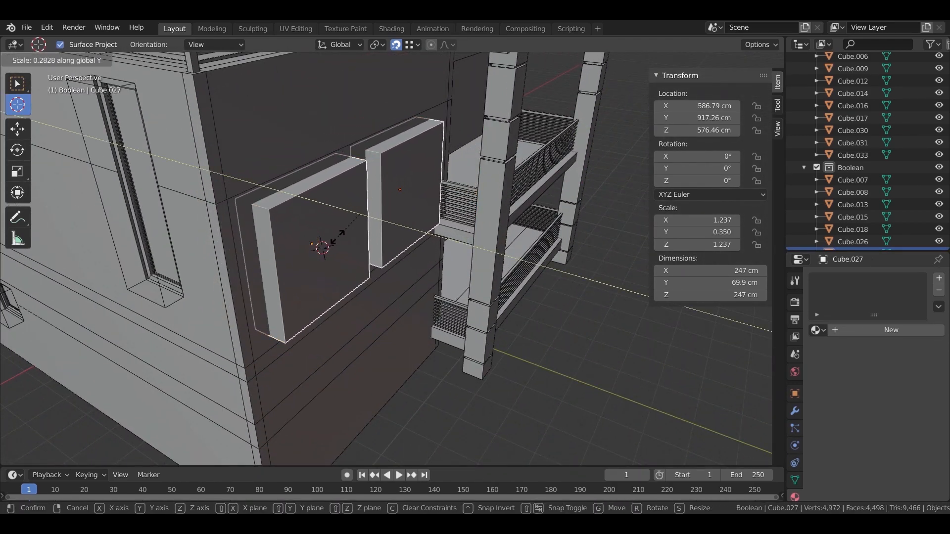
pyautogui.click(349, 245)
# Step: Move both cutter blocks along Y into the wall, to about Y 904.55 cm
pyautogui.press('g')
pyautogui.press('y')
pyautogui.rightClick(679, 372)
pyautogui.press('g')
pyautogui.press('y')
pyautogui.click(714, 394)
# Step: Join the two cutter blocks and duplicate the pair about 372 cm down along Z for the lower floor
pyautogui.moveTo(409, 341); pyautogui.dragTo(358, 281, button='middle')
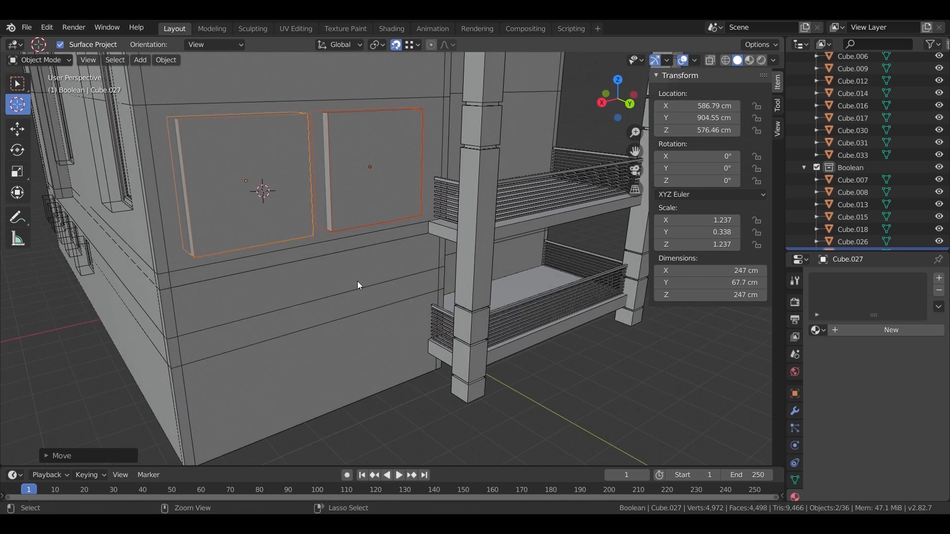
pyautogui.hotkey('ctrl', 'j')
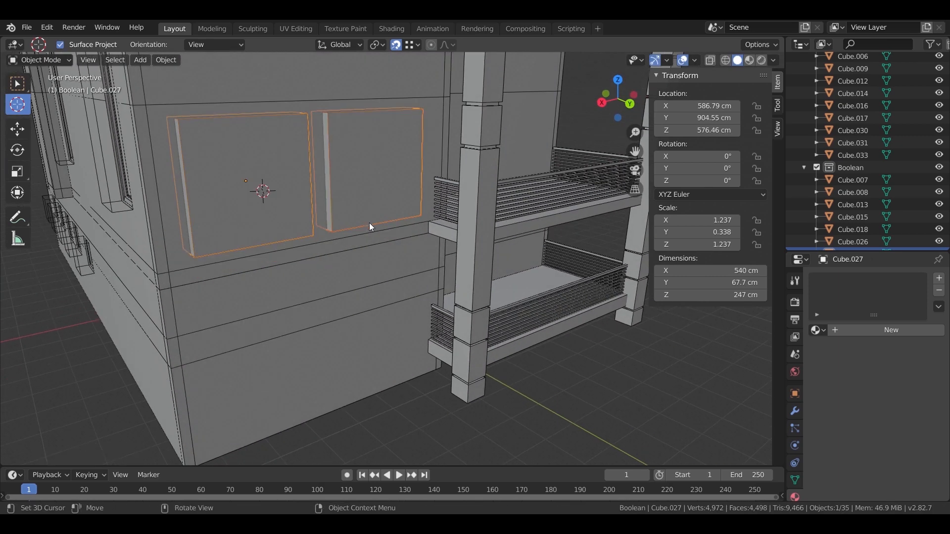
pyautogui.hotkey('shift', 'd')
pyautogui.press('z')
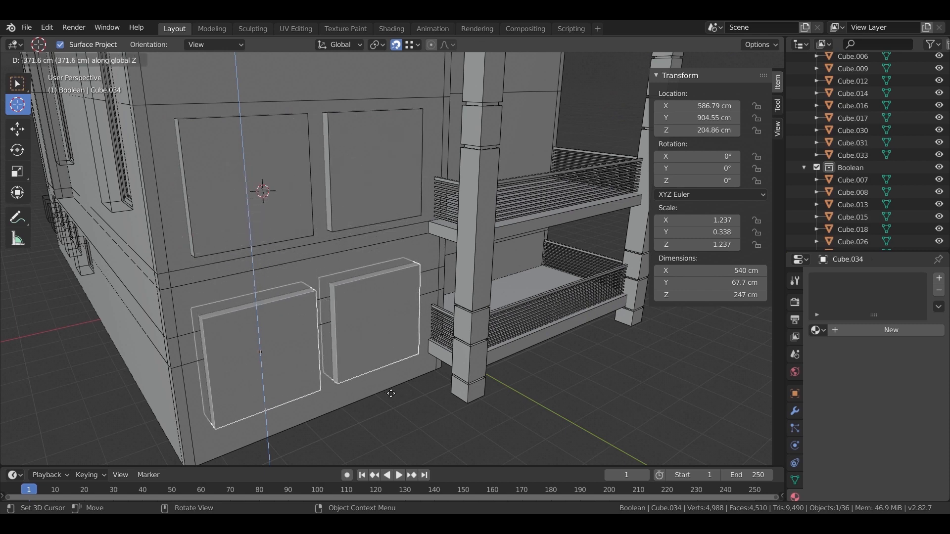
pyautogui.click(391, 394)
# Step: Join the upper and lower pairs of blocks into a single cutter object
pyautogui.keyDown('shift'); pyautogui.click(376, 220); pyautogui.keyUp('shift')
pyautogui.hotkey('ctrl', 'j')
pyautogui.moveTo(376, 216); pyautogui.dragTo(720, 322, button='middle')
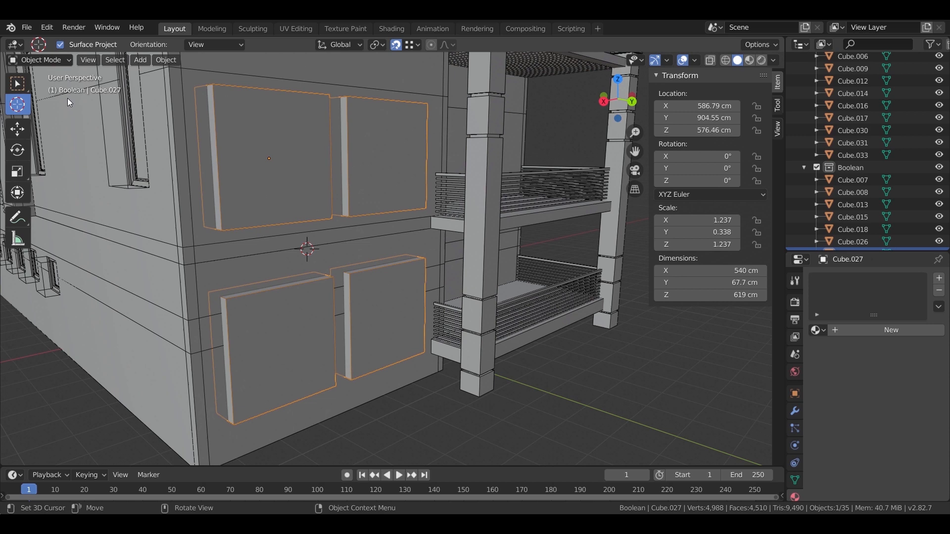
# Step: Add a Boolean Difference modifier to the house walls using the four-block cutter as its object
pyautogui.click(217, 251)
pyautogui.click(795, 411)
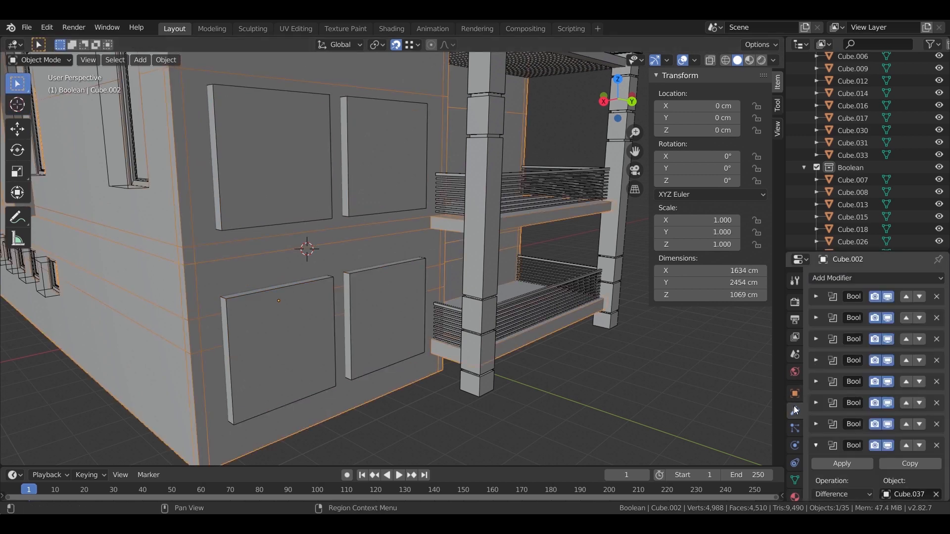
pyautogui.click(836, 278)
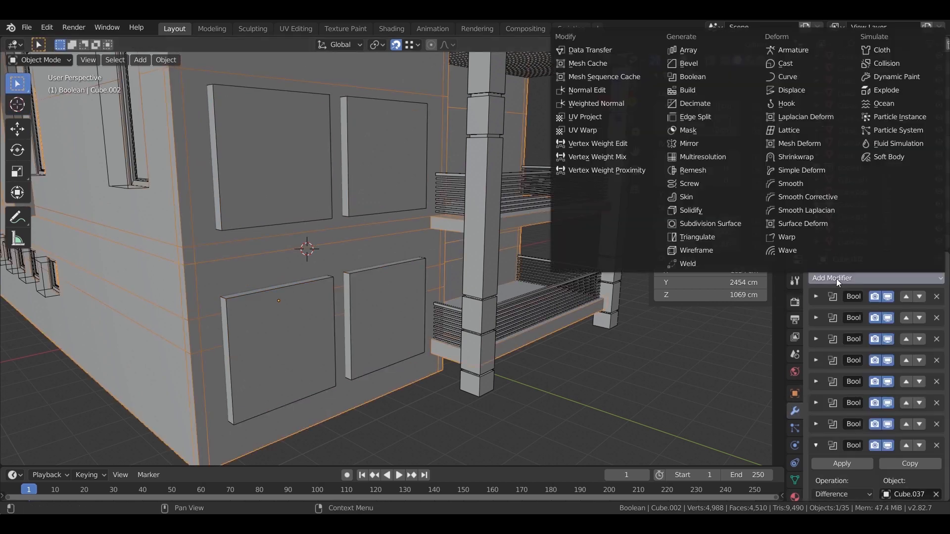
pyautogui.click(690, 79)
pyautogui.scroll(-5, 915, 460)
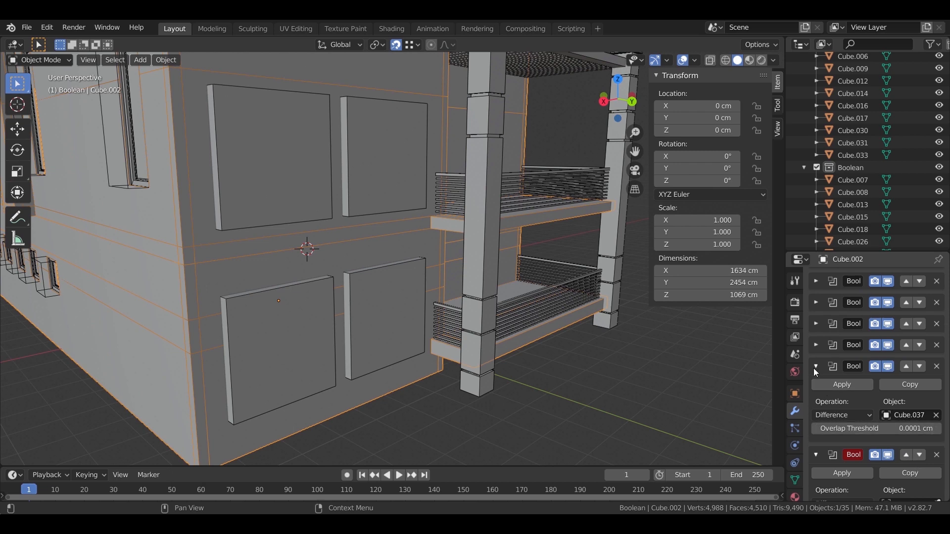
pyautogui.click(816, 367)
pyautogui.click(295, 309)
# Step: Set the four-block cutter's viewport display to Wire
pyautogui.click(383, 362)
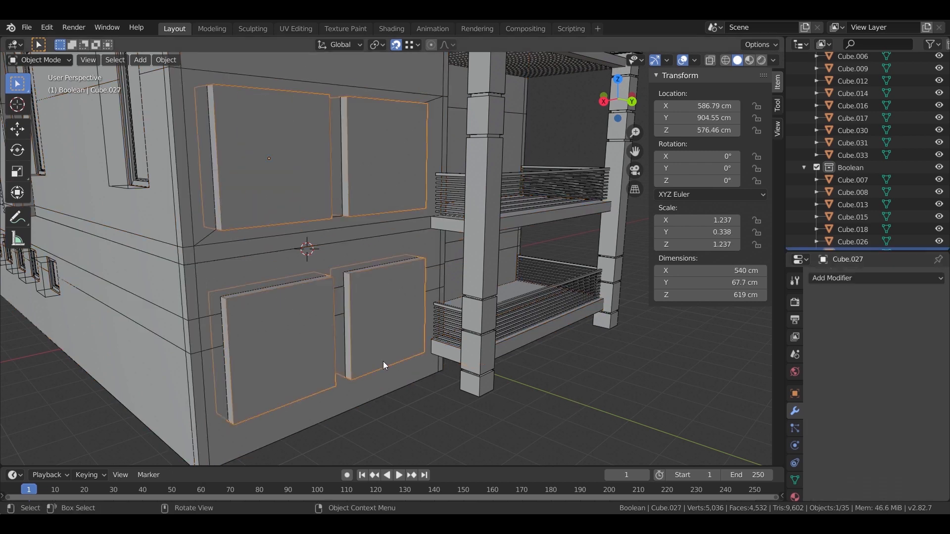
pyautogui.click(795, 394)
pyautogui.click(902, 450)
pyautogui.click(875, 422)
pyautogui.moveTo(468, 347); pyautogui.dragTo(432, 264, button='middle')
pyautogui.scroll(2, 431, 267)
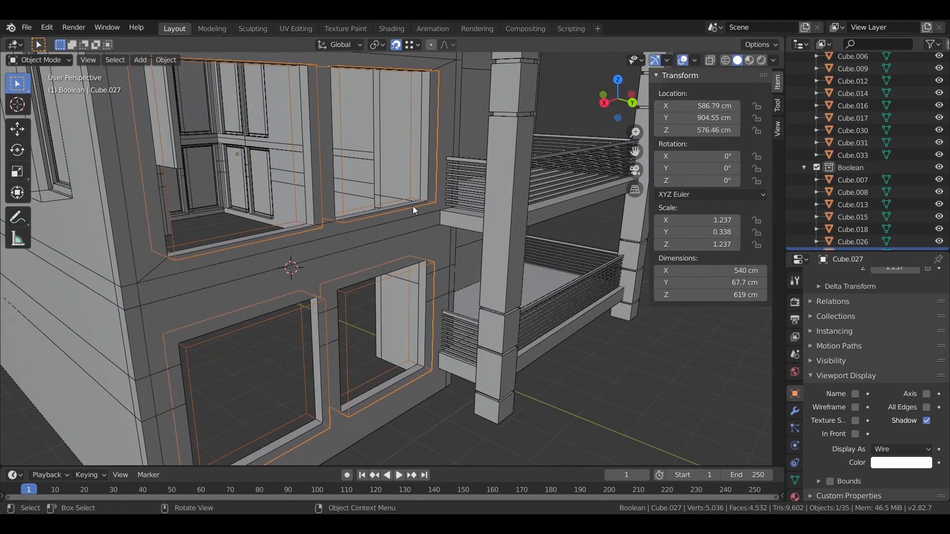
# Step: Duplicate the cutter in place and move the copy to the windows collection
pyautogui.hotkey('shift', 'd')
pyautogui.rightClick(419, 206)
pyautogui.rightClick(419, 206)
pyautogui.click(415, 217)
pyautogui.press('Escape')
pyautogui.rightClick(413, 206)
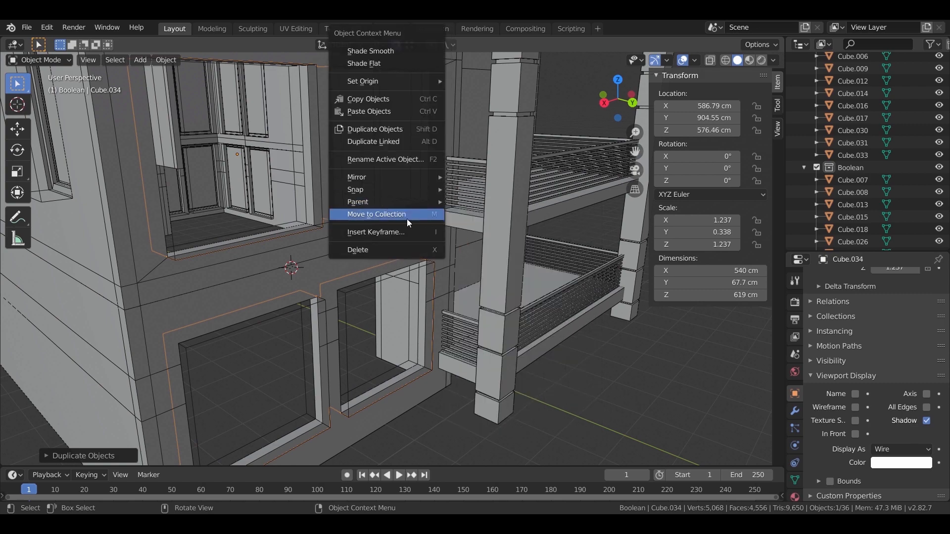
pyautogui.click(407, 218)
pyautogui.click(387, 230)
# Step: Set the copied window blocks' viewport display to Textured
pyautogui.moveTo(414, 252); pyautogui.dragTo(425, 266, button='middle')
pyautogui.click(891, 396)
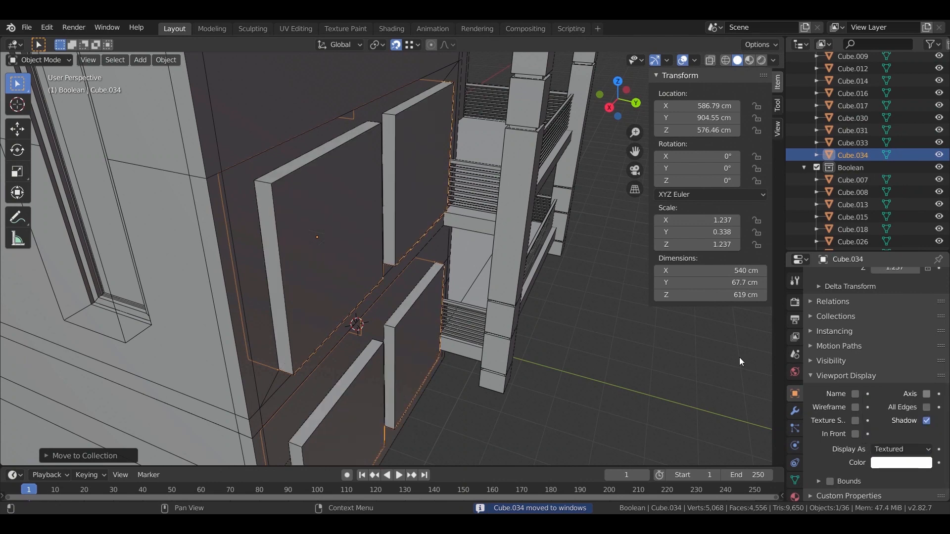
pyautogui.moveTo(515, 333); pyautogui.dragTo(472, 324, button='middle')
# Step: Delete all faces of the copied blocks except the four outer ones and return to Object Mode
pyautogui.press('Tab')
pyautogui.keyDown('ctrl'); pyautogui.click(374, 145); pyautogui.keyUp('ctrl')
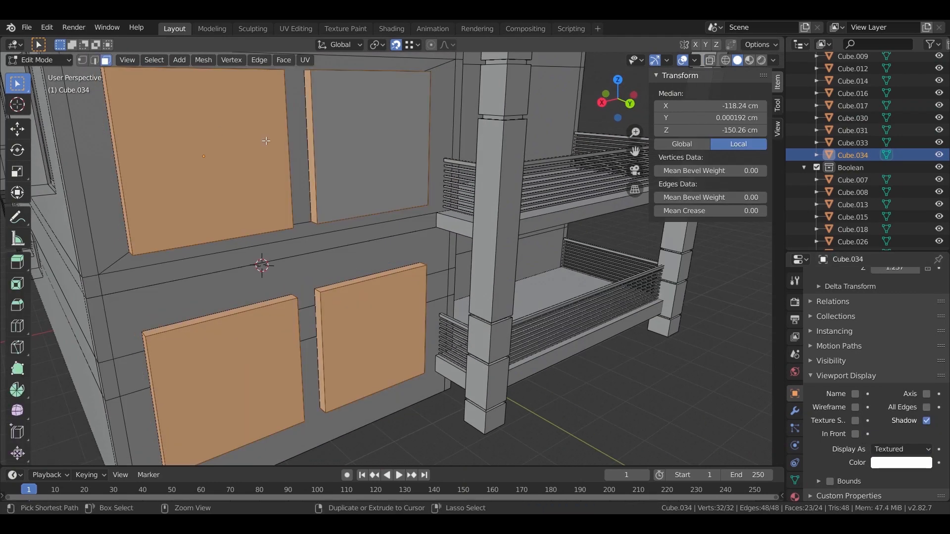
pyautogui.keyDown('ctrl'); pyautogui.click(223, 188); pyautogui.keyUp('ctrl')
pyautogui.keyDown('ctrl'); pyautogui.click(275, 365); pyautogui.keyUp('ctrl')
pyautogui.keyDown('ctrl'); pyautogui.click(357, 368); pyautogui.keyUp('ctrl')
pyautogui.moveTo(357, 368); pyautogui.dragTo(371, 208, button='middle')
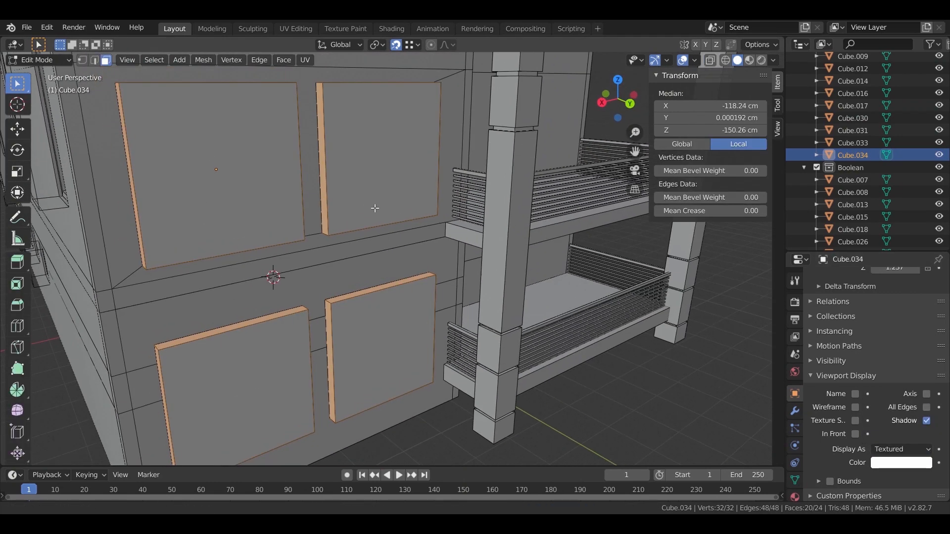
pyautogui.press('x')
pyautogui.click(378, 208)
pyautogui.press('Tab')
# Step: Snap the window planes along Y to the edge of the wall opening and apply their location and scale
pyautogui.moveTo(388, 313); pyautogui.dragTo(403, 315, button='middle')
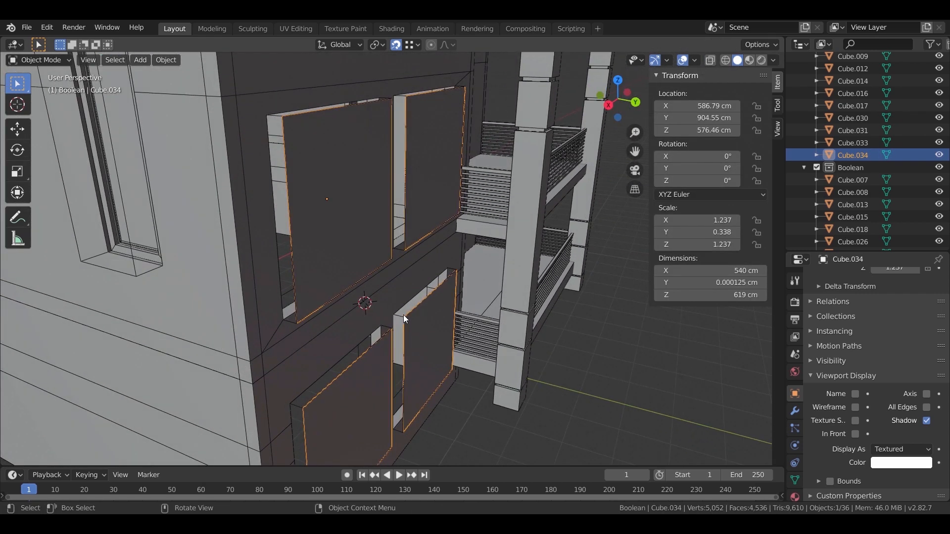
pyautogui.press('g')
pyautogui.press('x')
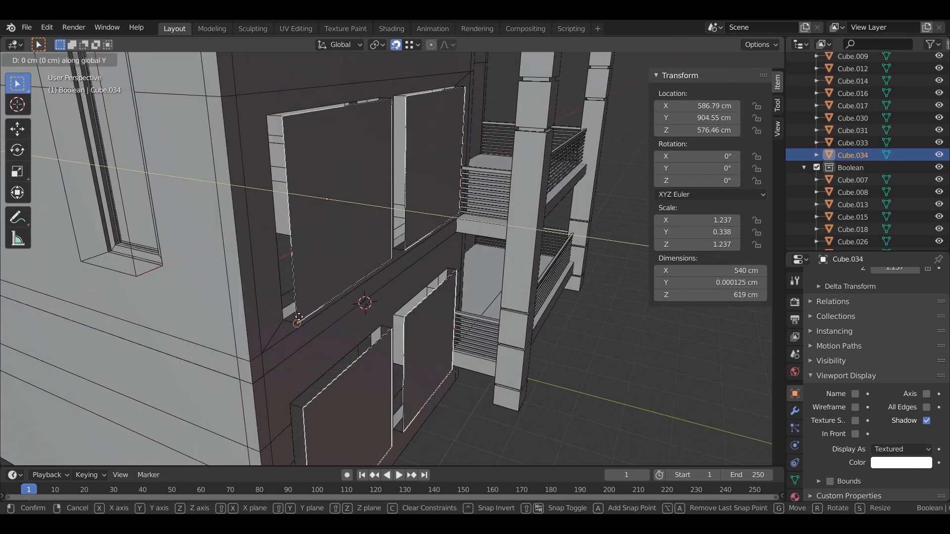
pyautogui.click(292, 316)
pyautogui.moveTo(363, 313); pyautogui.dragTo(333, 224, button='middle')
pyautogui.hotkey('ctrl', 'a')
pyautogui.click(334, 223)
# Step: Inset all four window faces in Edit Mode to form the outer frames
pyautogui.press('Tab')
pyautogui.press('a')
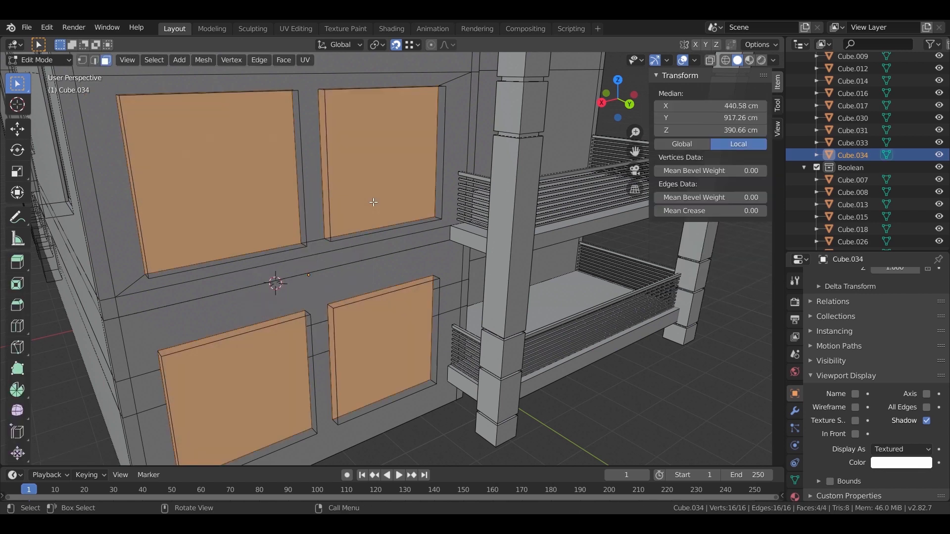
pyautogui.press('i')
pyautogui.click(441, 230)
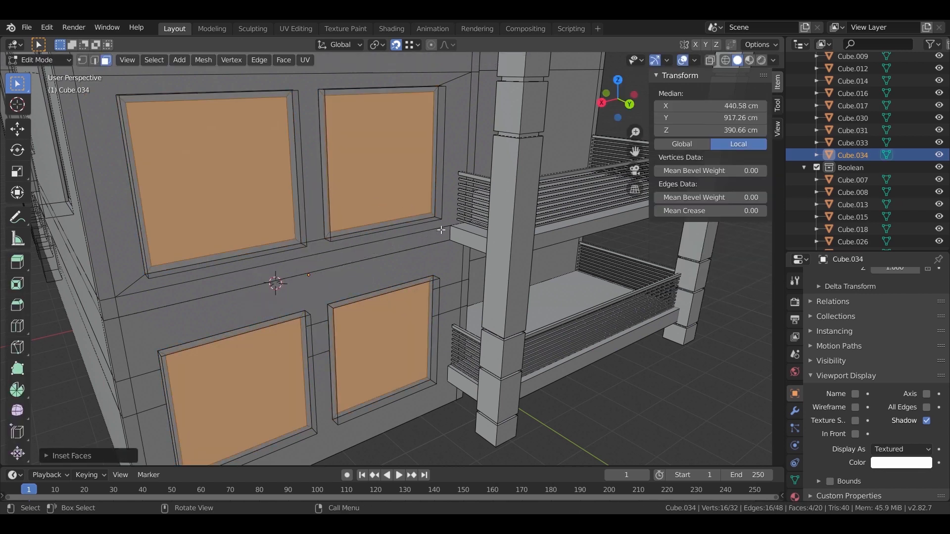
# Step: Inset the window faces a second time and extrude them 5 cm inward
pyautogui.moveTo(409, 261); pyautogui.dragTo(306, 270, button='middle')
pyautogui.scroll(3, 309, 277)
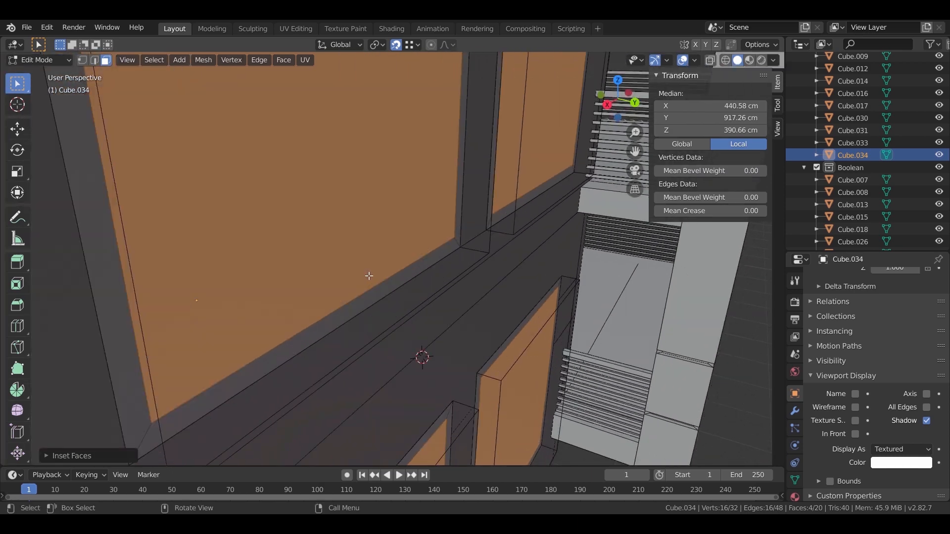
pyautogui.press('i')
pyautogui.click(505, 333)
pyautogui.moveTo(474, 302)
pyautogui.mouseDown(button='middle')
pyautogui.moveTo(482, 295)
pyautogui.moveTo(475, 317)
pyautogui.mouseUp(button='middle')
pyautogui.press('e')
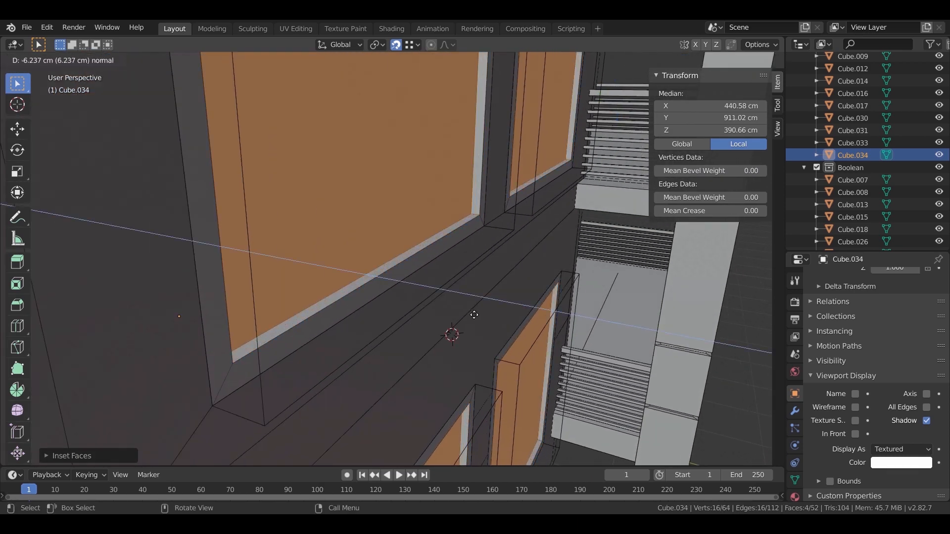
pyautogui.click(429, 245)
# Step: Inset the four window faces again, extrude them slightly inward, inset them once more, and return to Object Mode
pyautogui.press('i')
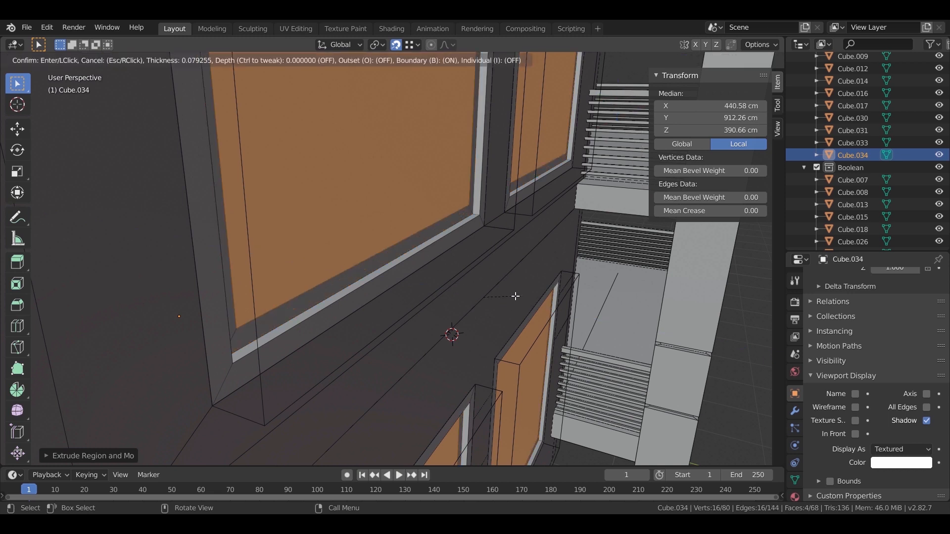
pyautogui.click(515, 297)
pyautogui.press('e')
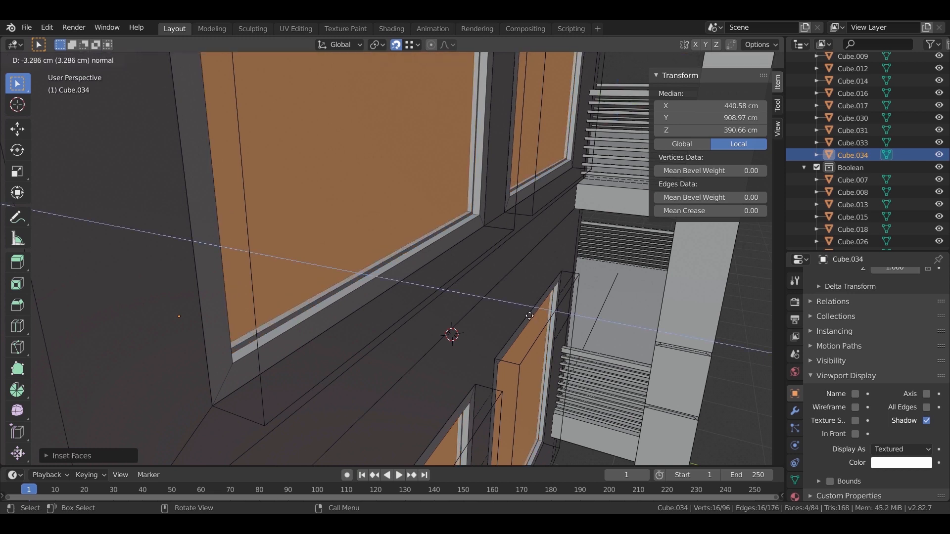
pyautogui.click(515, 291)
pyautogui.press('i')
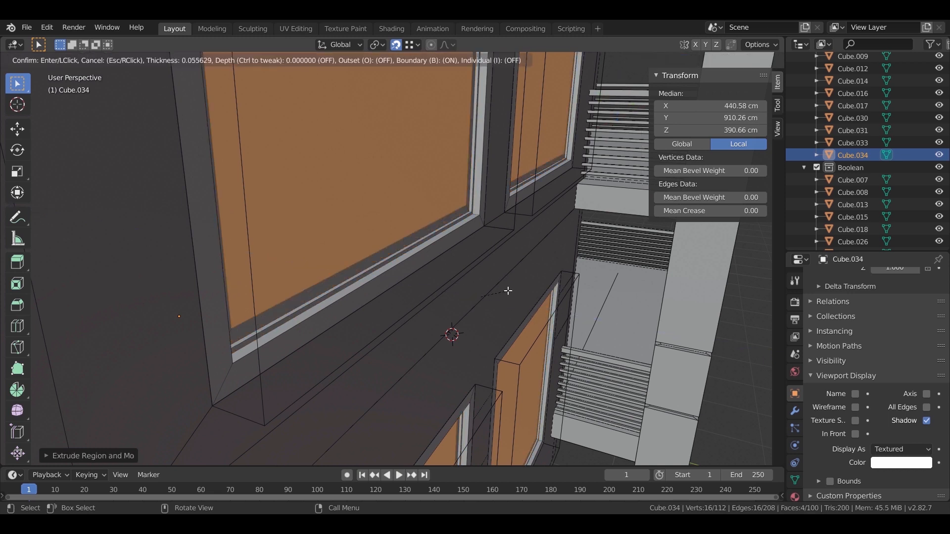
pyautogui.click(517, 326)
pyautogui.moveTo(439, 297); pyautogui.dragTo(451, 256, button='middle')
pyautogui.scroll(1, 440, 254)
pyautogui.press('Tab')
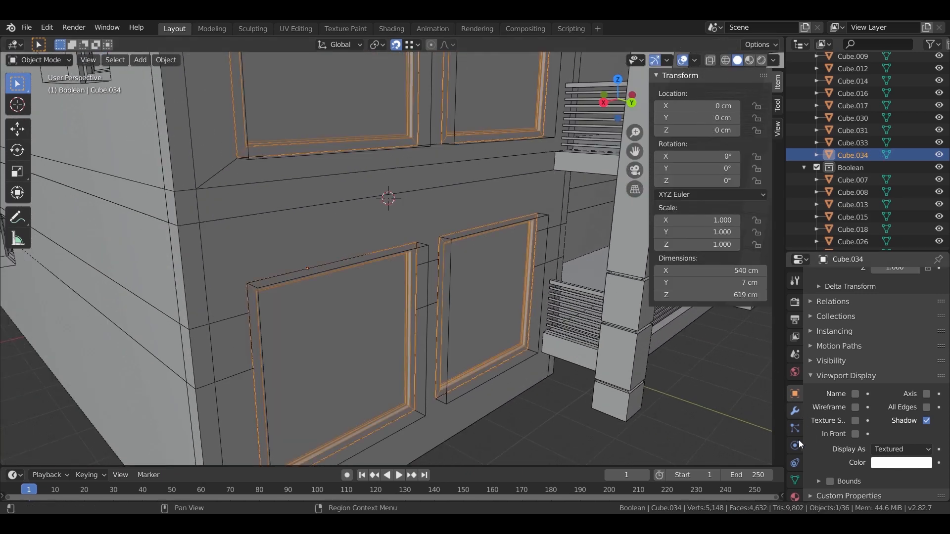
# Step: Give the window object the metal frame material and add a second slot with the Glass material
pyautogui.click(796, 494)
pyautogui.click(855, 331)
pyautogui.click(817, 330)
pyautogui.write('f')
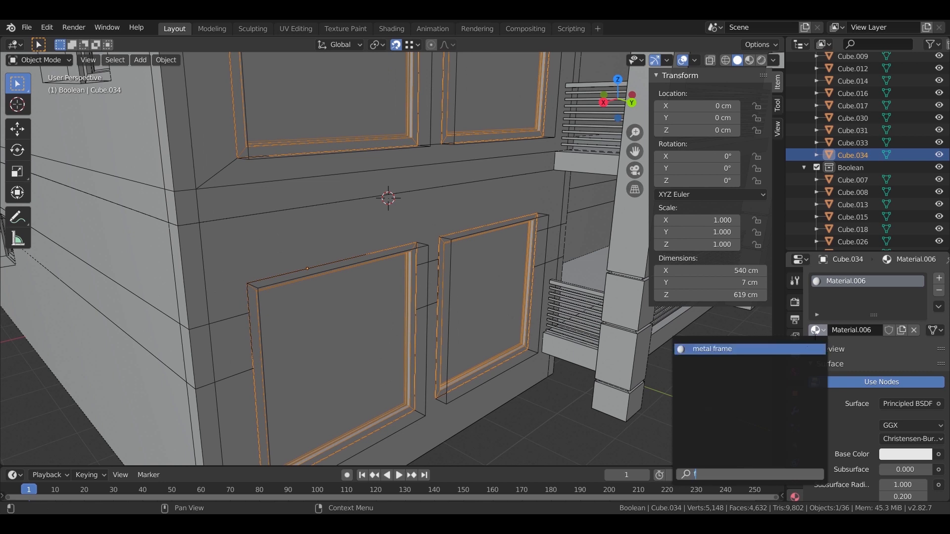
pyautogui.click(792, 352)
pyautogui.click(939, 278)
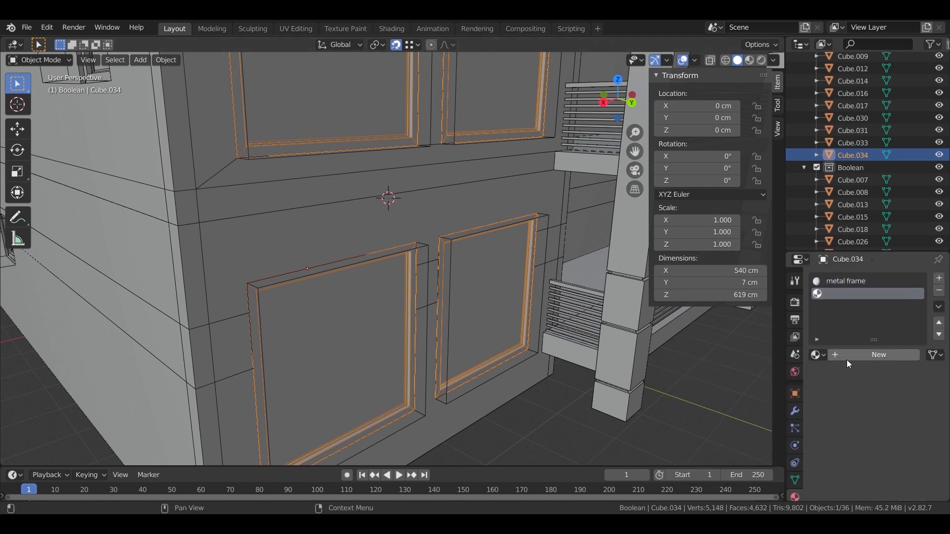
pyautogui.click(818, 355)
pyautogui.write('g')
pyautogui.click(733, 385)
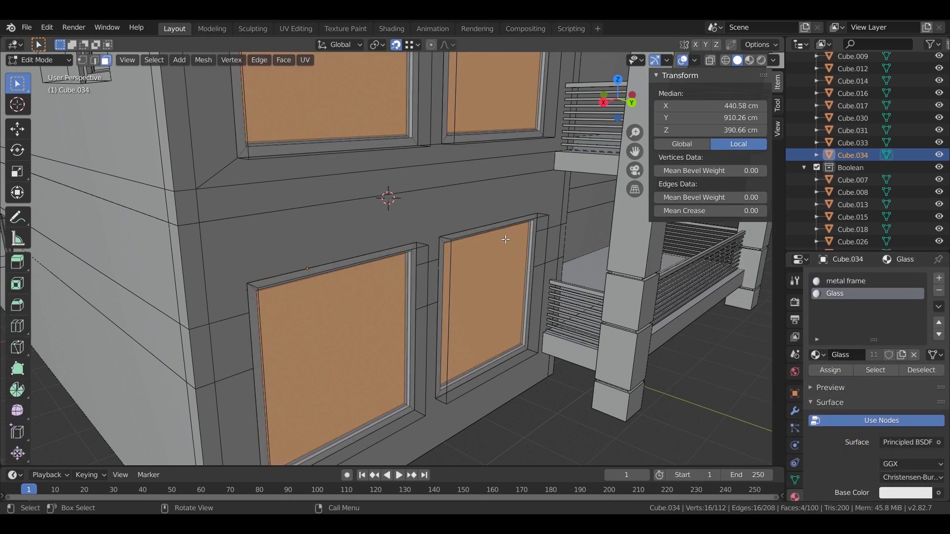
# Step: Move the windows -5 cm along Y so they sit deeper in the wall openings
pyautogui.moveTo(480, 237); pyautogui.dragTo(456, 320, button='middle')
pyautogui.scroll(2, 369, 272)
pyautogui.press('g')
pyautogui.press('y')
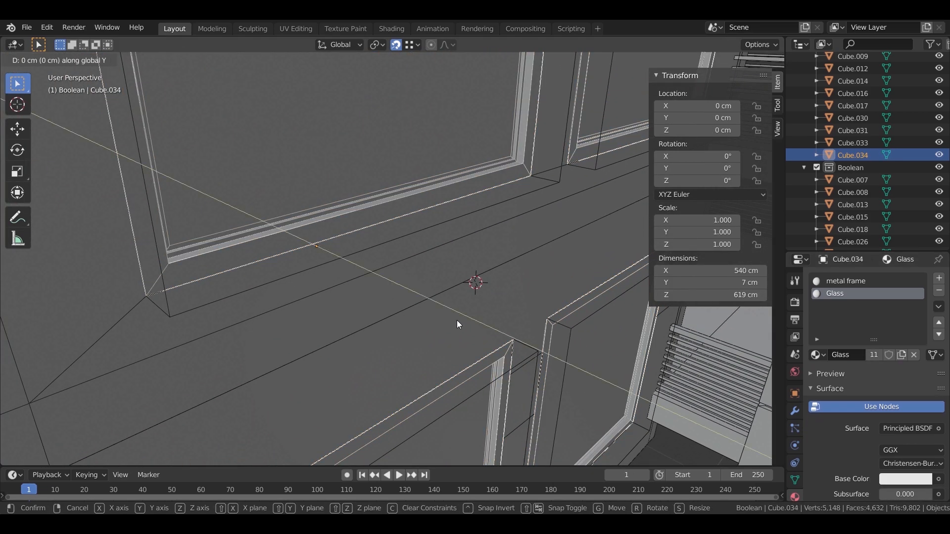
pyautogui.press('5')
pyautogui.press('-')
pyautogui.press('Return')
pyautogui.scroll(-6, 386, 266)
pyautogui.moveTo(386, 267); pyautogui.dragTo(428, 281, button='middle')
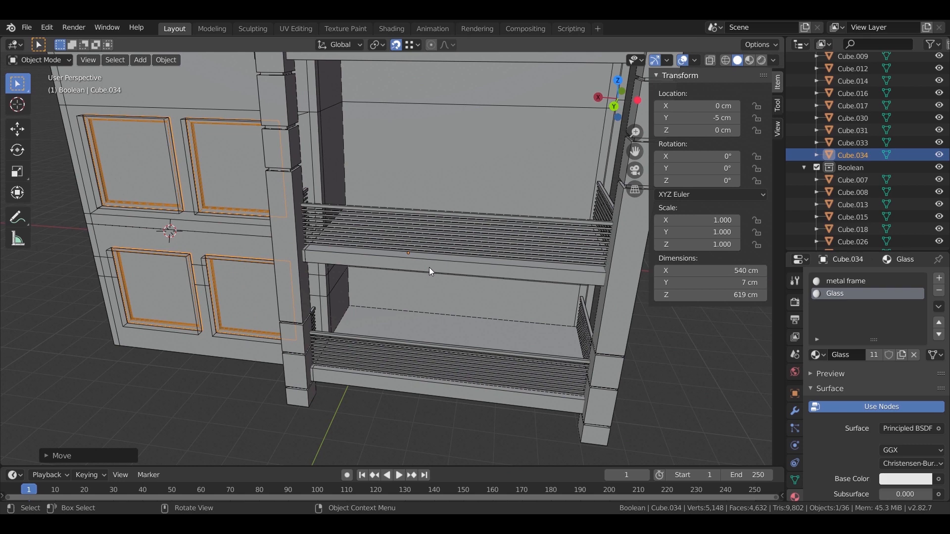
pyautogui.moveTo(429, 270); pyautogui.dragTo(439, 218, button='middle')
# Step: Add a cube to the Boolean collection at the upper balcony's back wall
pyautogui.click(850, 168)
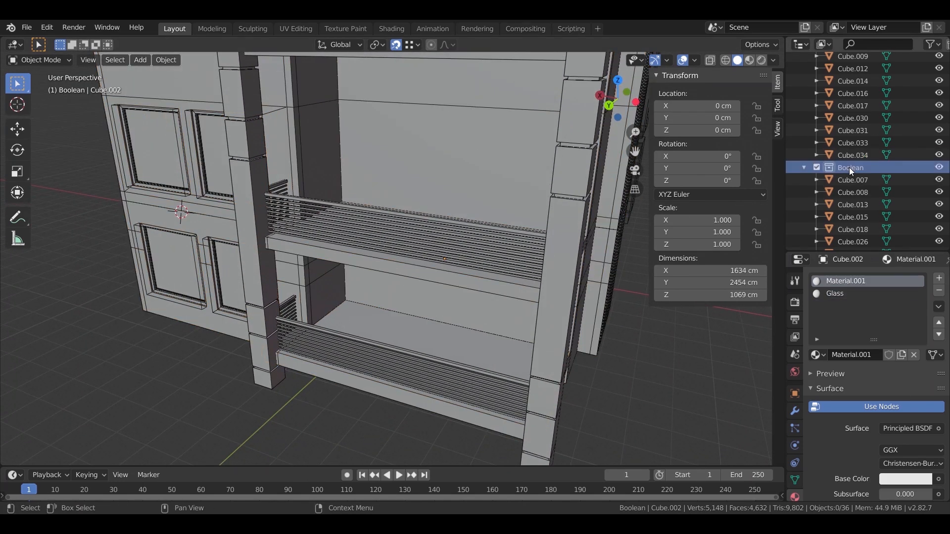
pyautogui.hotkey('shift', 'a')
pyautogui.moveTo(479, 164)
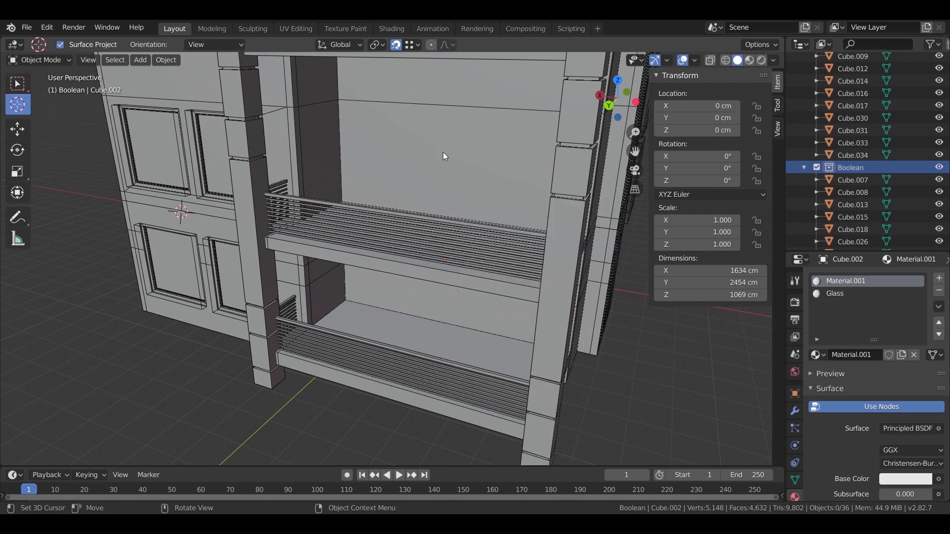
pyautogui.hotkey('shift', 'a')
pyautogui.click(544, 168)
pyautogui.moveTo(544, 167); pyautogui.dragTo(471, 232, button='middle')
pyautogui.scroll(1, 470, 229)
pyautogui.moveTo(427, 272); pyautogui.dragTo(449, 254, button='middle')
pyautogui.keyDown('shift'); pyautogui.moveTo(460, 219); pyautogui.dragTo(408, 310, button='middle'); pyautogui.keyUp('shift')
pyautogui.scroll(2, 420, 307)
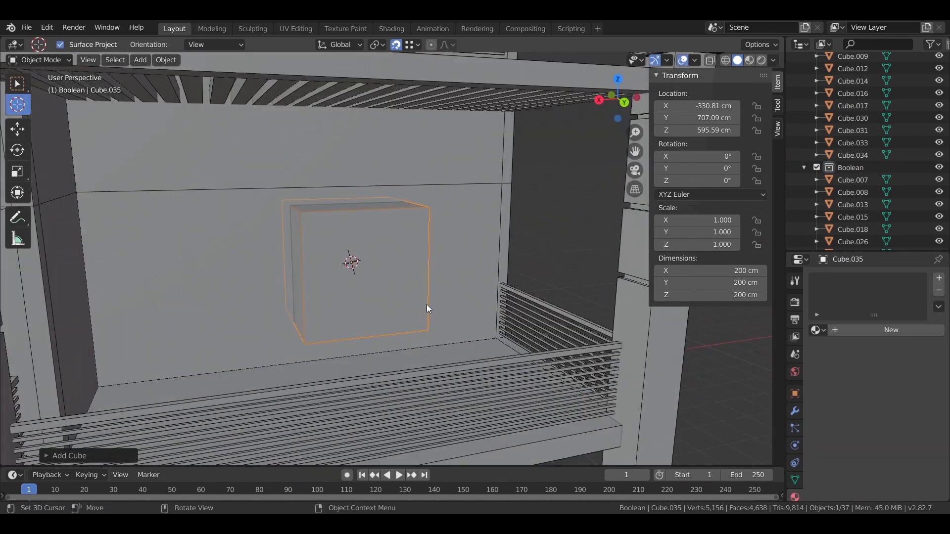
pyautogui.press('s')
pyautogui.press('x')
pyautogui.press('Escape')
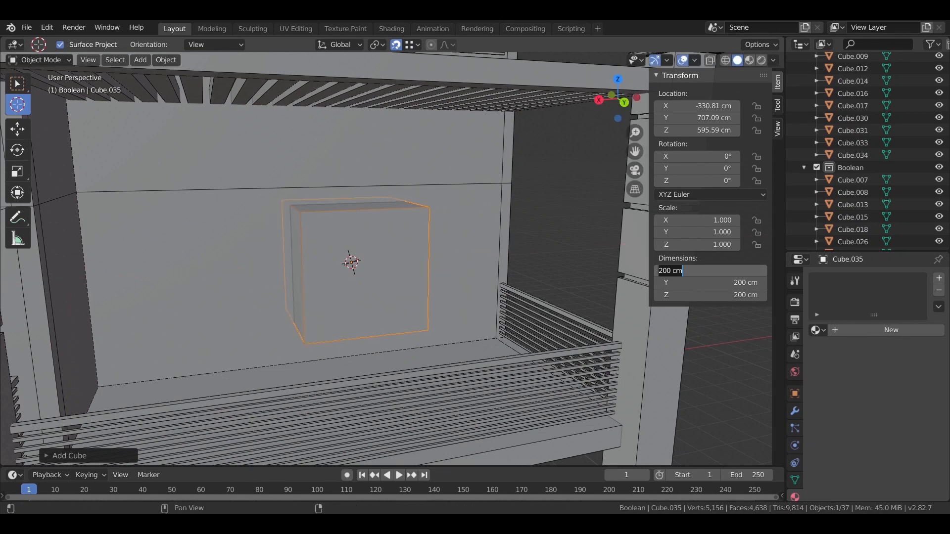
# Step: Set the cube's dimensions to 400 cm in X and 240 cm in Z
pyautogui.moveTo(404, 267)
pyautogui.mouseDown(button='middle')
pyautogui.moveTo(391, 265)
pyautogui.moveTo(401, 268)
pyautogui.mouseUp(button='middle')
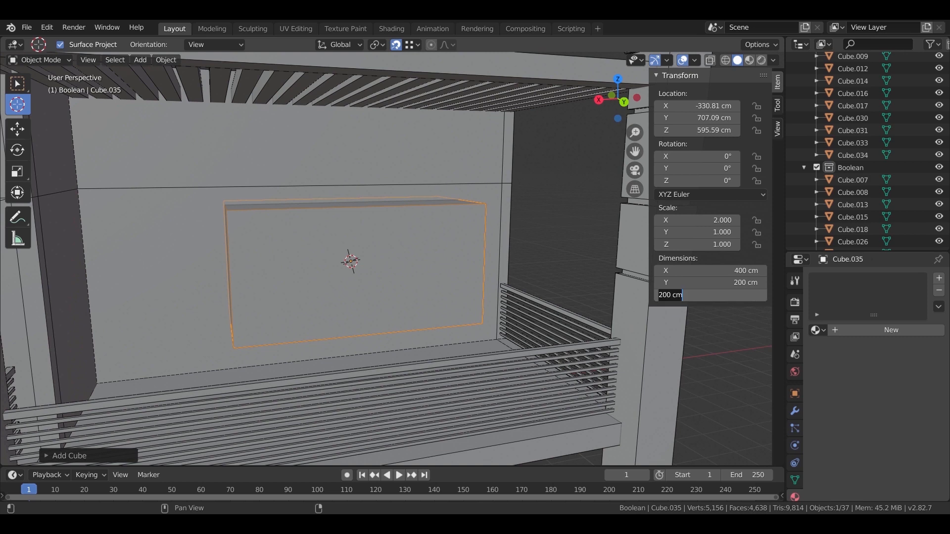
pyautogui.moveTo(394, 288); pyautogui.dragTo(405, 331, button='middle')
pyautogui.press('g')
pyautogui.press('z')
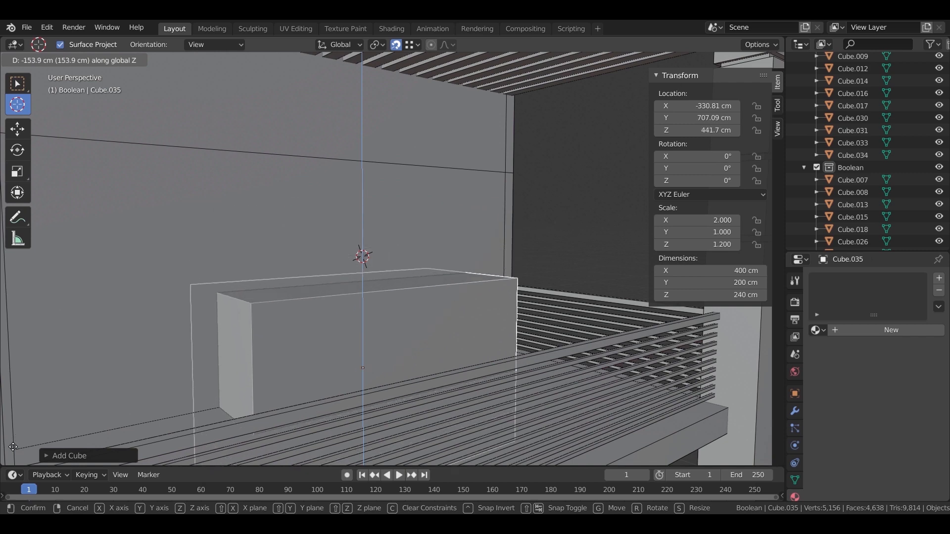
pyautogui.press('Escape')
# Step: Lower the cube along Z to about 553 cm so its base sits near the balcony floor
pyautogui.moveTo(304, 352); pyautogui.dragTo(329, 252, button='middle')
pyautogui.press('g')
pyautogui.press('z')
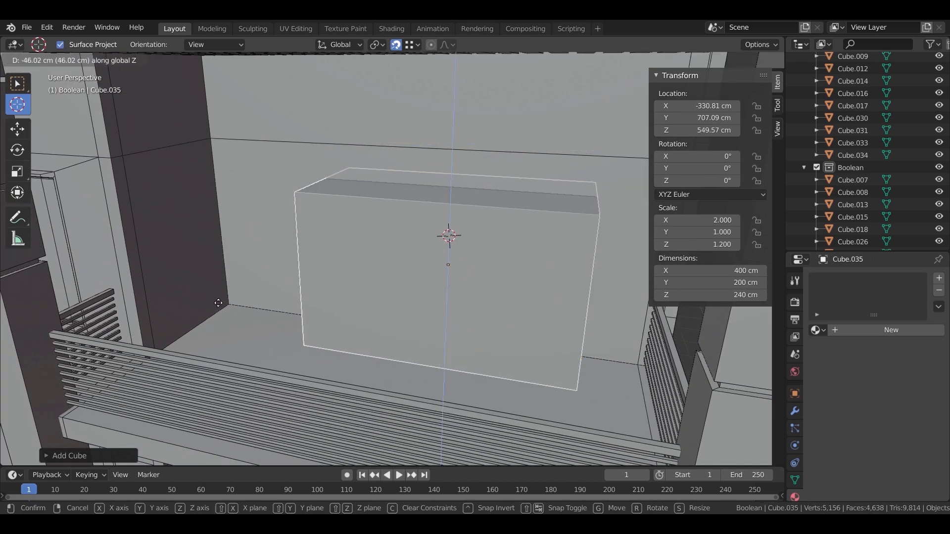
pyautogui.click(410, 305)
pyautogui.moveTo(409, 305); pyautogui.dragTo(474, 295, button='middle')
pyautogui.press('g')
pyautogui.press('z')
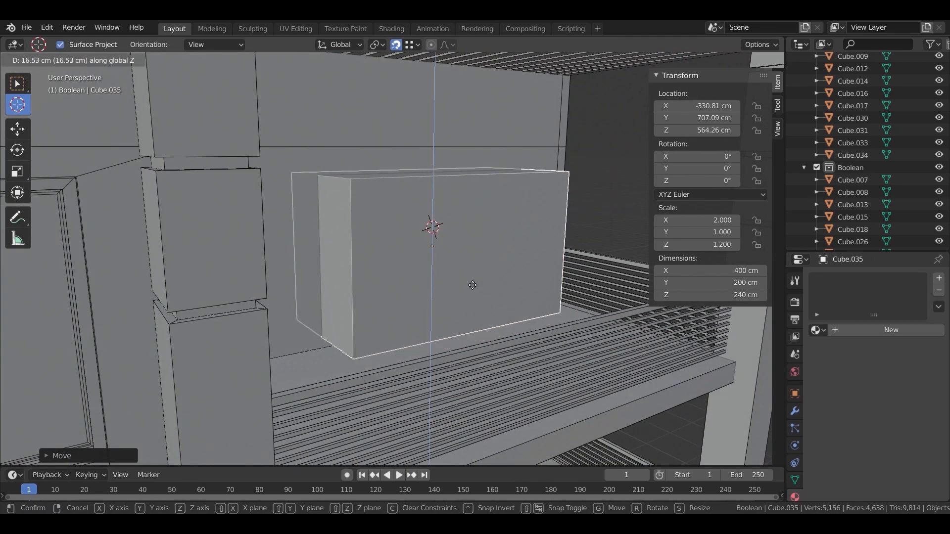
pyautogui.click(468, 308)
# Step: Scale the cube along Y to about 54.5 cm thick and set its Z dimension to 260 cm
pyautogui.moveTo(468, 308); pyautogui.dragTo(400, 324, button='middle')
pyautogui.press('s')
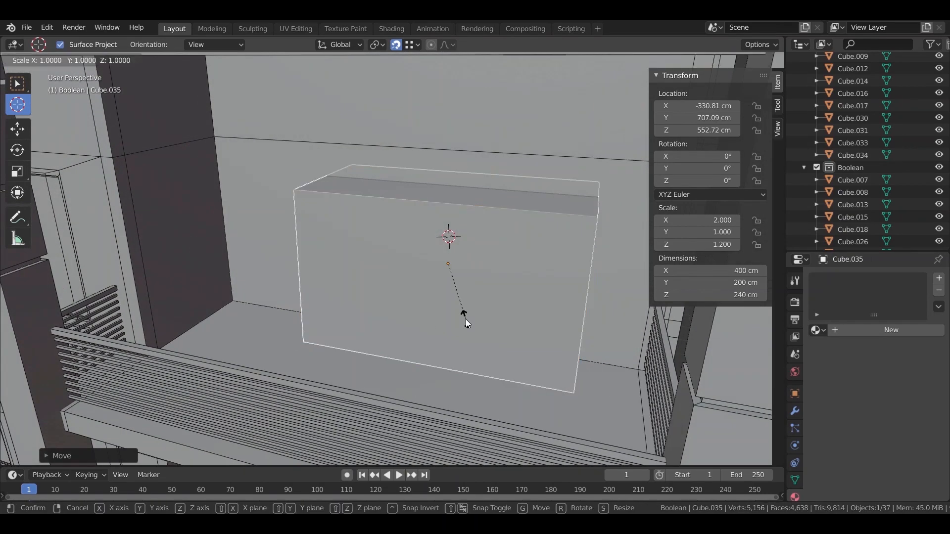
pyautogui.press('y')
pyautogui.click(451, 278)
pyautogui.moveTo(450, 278); pyautogui.dragTo(512, 280, button='middle')
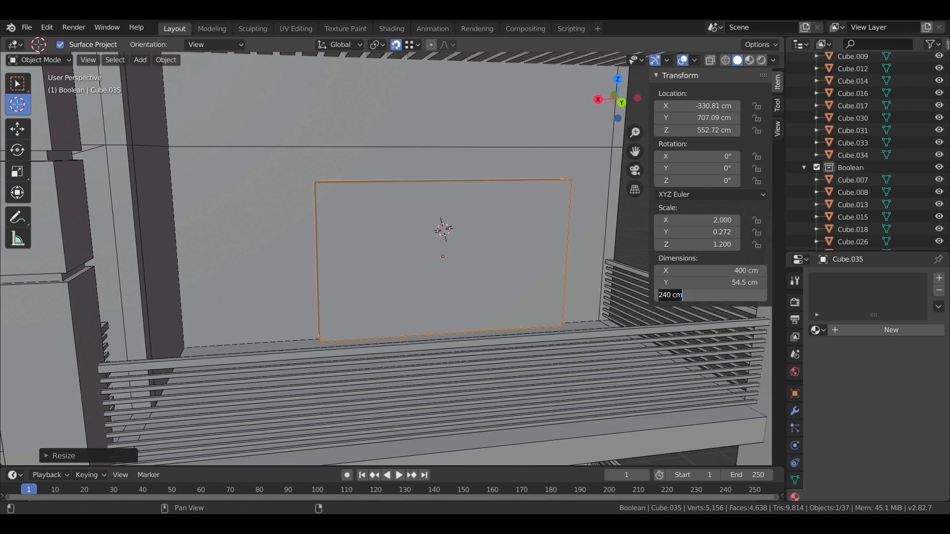
pyautogui.moveTo(594, 277); pyautogui.dragTo(385, 251, button='middle')
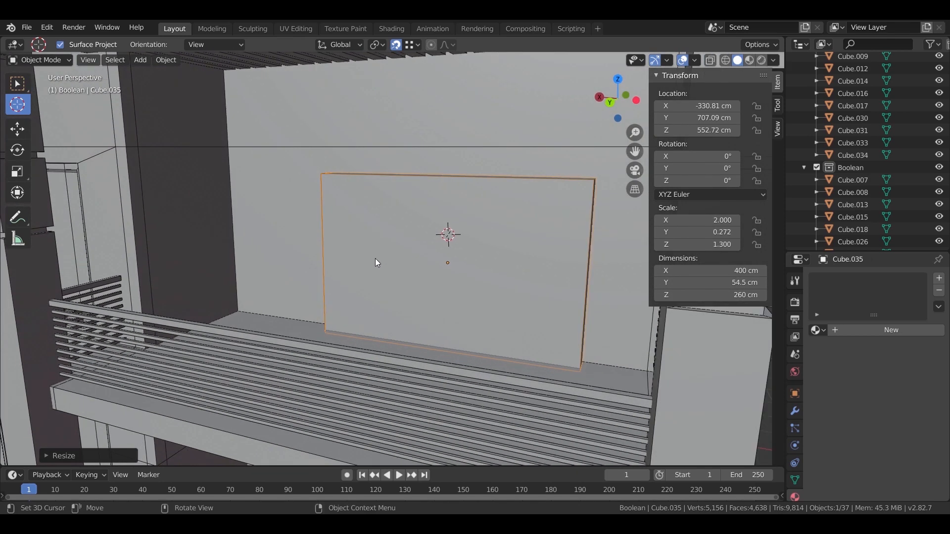
# Step: Raise the cube to about 563 cm in Z and shift it along X to about -351 cm
pyautogui.press('g')
pyautogui.press('z')
pyautogui.click(413, 304)
pyautogui.press('g')
pyautogui.press('z')
pyautogui.click(422, 294)
# Step: Slide the cube along X on the balcony's back wall to about -370 cm
pyautogui.moveTo(455, 322); pyautogui.dragTo(498, 249, button='middle')
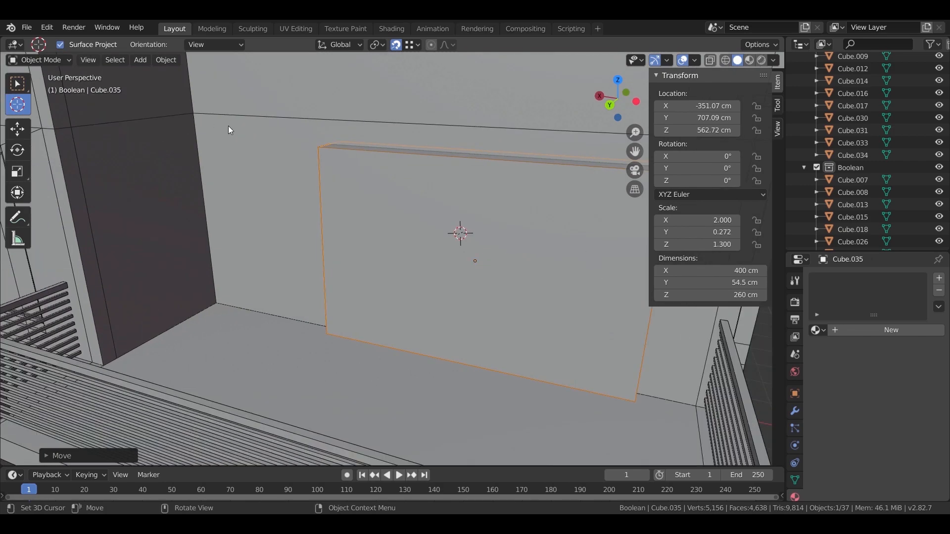
pyautogui.scroll(-5, 292, 149)
pyautogui.moveTo(314, 242); pyautogui.dragTo(472, 306, button='middle')
pyautogui.scroll(2, 549, 329)
pyautogui.moveTo(549, 328); pyautogui.dragTo(441, 294, button='middle')
pyautogui.scroll(3, 476, 297)
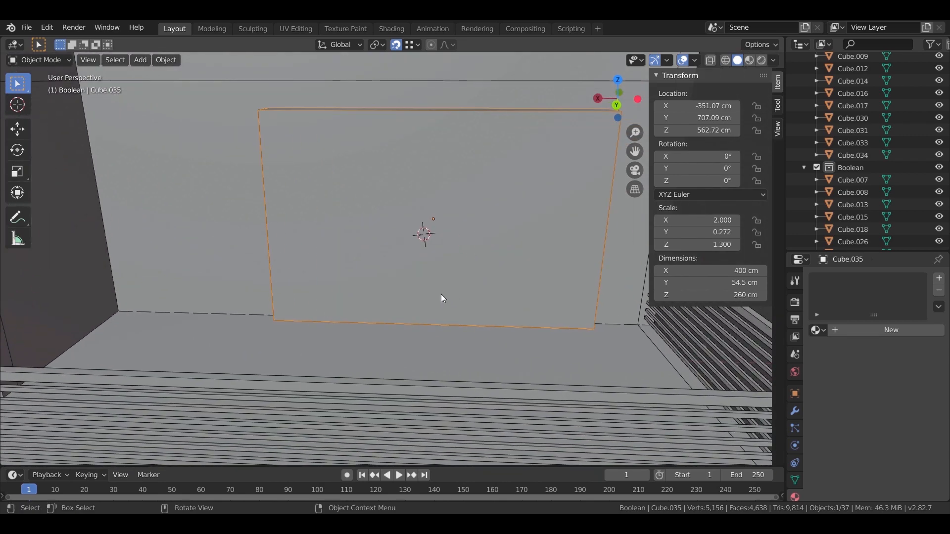
pyautogui.press('g')
pyautogui.press('x')
pyautogui.click(456, 293)
pyautogui.scroll(-3, 436, 297)
pyautogui.moveTo(406, 302); pyautogui.dragTo(450, 288, button='middle')
pyautogui.scroll(3, 453, 287)
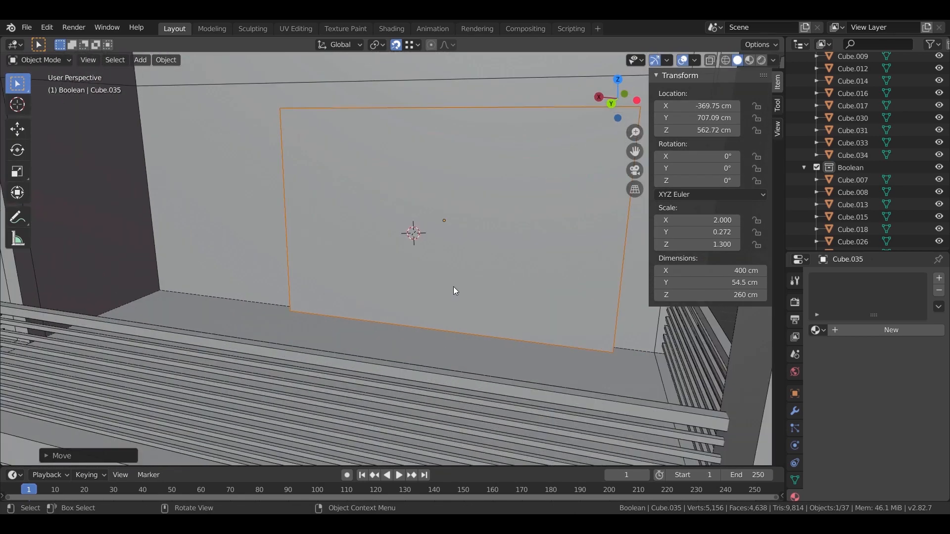
# Step: Add a Boolean modifier set to Difference to the house, using the new balcony cube as its object
pyautogui.click(96, 144)
pyautogui.click(795, 411)
pyautogui.scroll(-3, 825, 401)
pyautogui.click(817, 419)
pyautogui.click(829, 278)
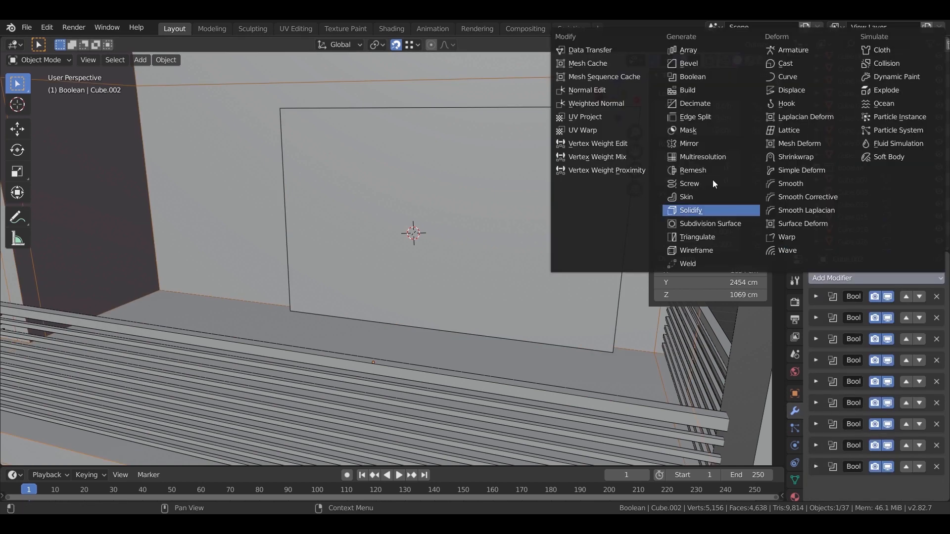
pyautogui.click(703, 91)
pyautogui.scroll(-3, 863, 449)
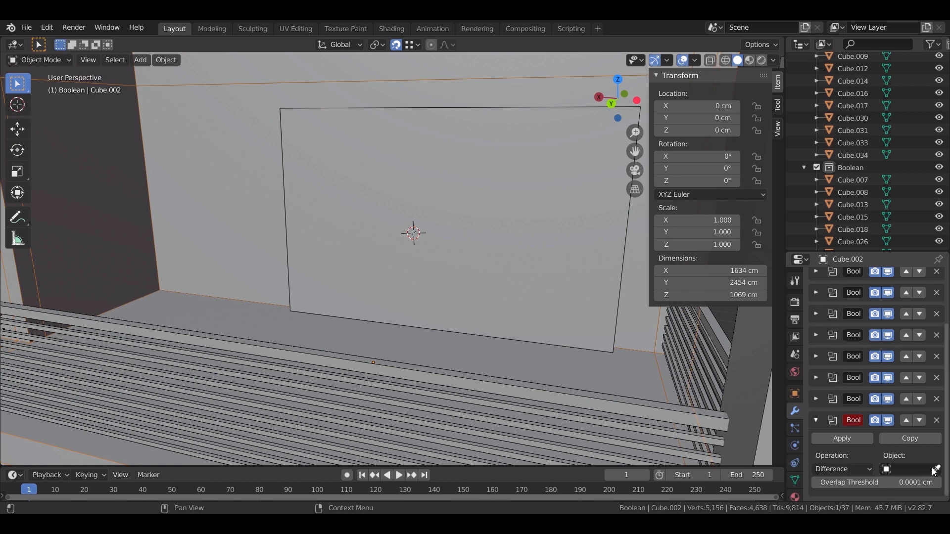
pyautogui.click(552, 250)
# Step: Set the balcony cutter cube's viewport display to Wire
pyautogui.moveTo(570, 320); pyautogui.dragTo(522, 295, button='middle')
pyautogui.click(522, 295)
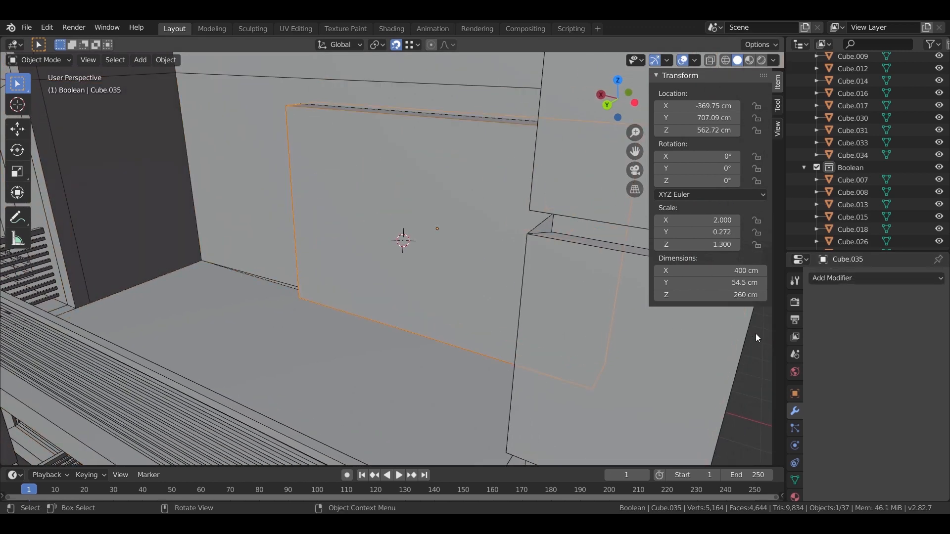
pyautogui.click(791, 394)
pyautogui.click(911, 447)
pyautogui.click(887, 421)
pyautogui.moveTo(468, 298); pyautogui.dragTo(551, 288, button='middle')
# Step: Duplicate the cutter cube in place and move the copy to the windows collection
pyautogui.click(563, 237)
pyautogui.click(564, 238)
pyautogui.hotkey('shift', 'd')
pyautogui.rightClick(566, 231)
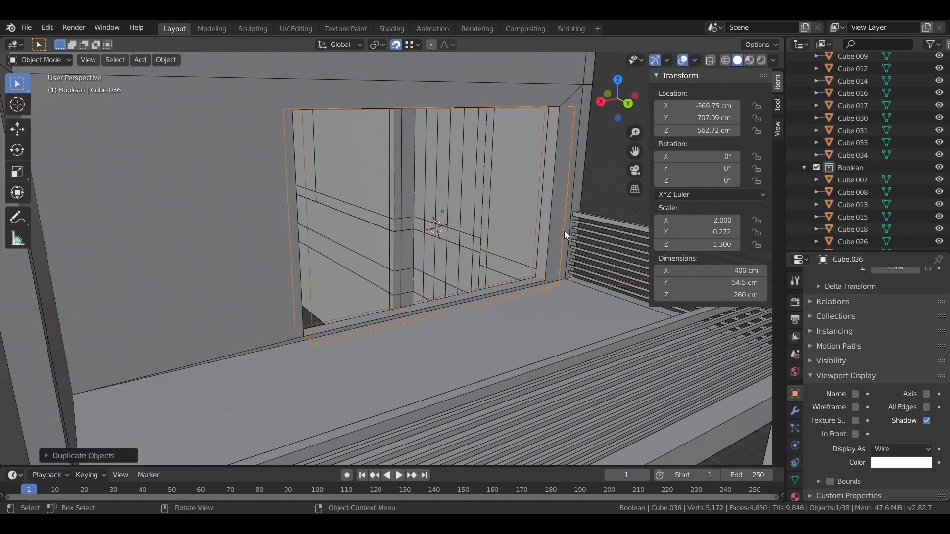
pyautogui.rightClick(564, 230)
pyautogui.click(563, 230)
pyautogui.click(544, 229)
# Step: Display the copy as Textured and delete all of its faces except the outer one in Edit Mode
pyautogui.moveTo(543, 228); pyautogui.dragTo(550, 251, button='middle')
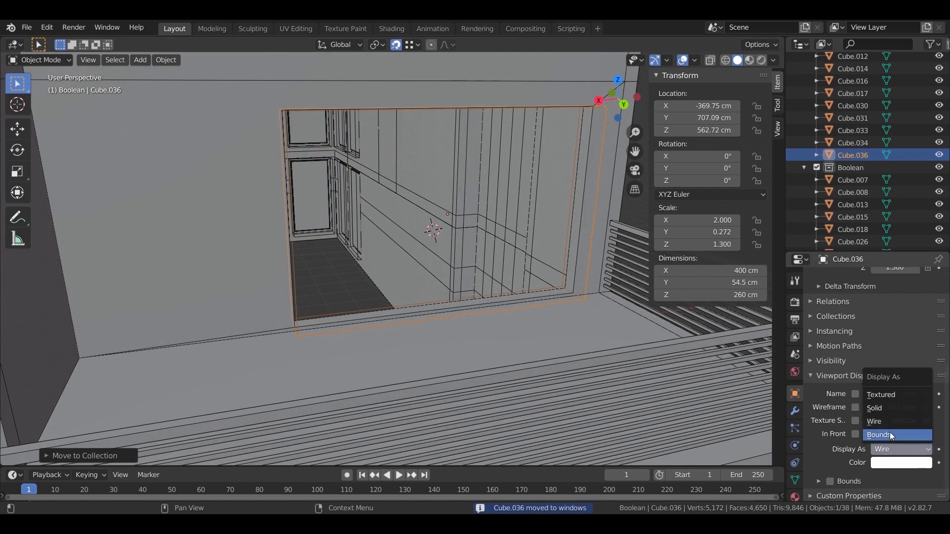
pyautogui.click(886, 395)
pyautogui.press('Tab')
pyautogui.press('a')
pyautogui.moveTo(475, 248); pyautogui.dragTo(507, 248, button='middle')
pyautogui.keyDown('shift'); pyautogui.click(452, 225); pyautogui.keyUp('shift')
pyautogui.press('x')
pyautogui.press('f')
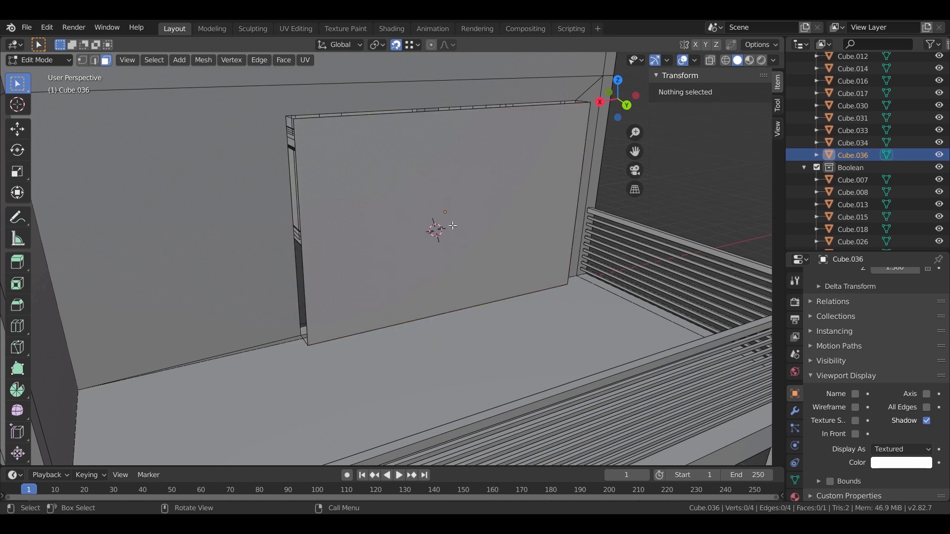
pyautogui.moveTo(457, 226); pyautogui.dragTo(452, 232, button='middle')
pyautogui.press('Tab')
# Step: Snap the balcony window plane along Y to the edge of the wall opening and apply its location and scale
pyautogui.hotkey('ctrl', 'a')
pyautogui.click(452, 232)
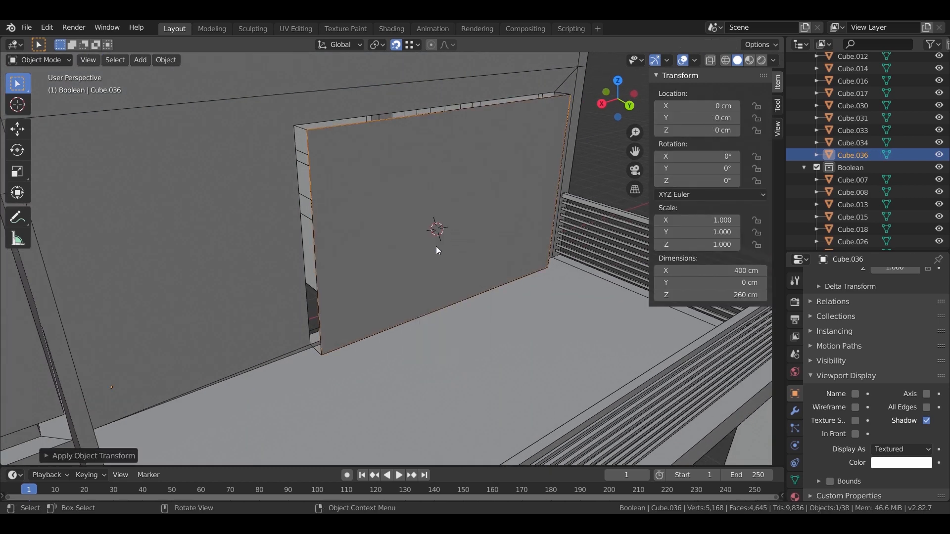
pyautogui.press('g')
pyautogui.press('y')
pyautogui.click(311, 346)
pyautogui.hotkey('ctrl', 'a')
pyautogui.click(413, 282)
# Step: Add a horizontal loop cut around the house's walls at upper-window height, without sliding it
pyautogui.moveTo(427, 307); pyautogui.dragTo(389, 283, button='middle')
pyautogui.click(313, 249)
pyautogui.press('Tab')
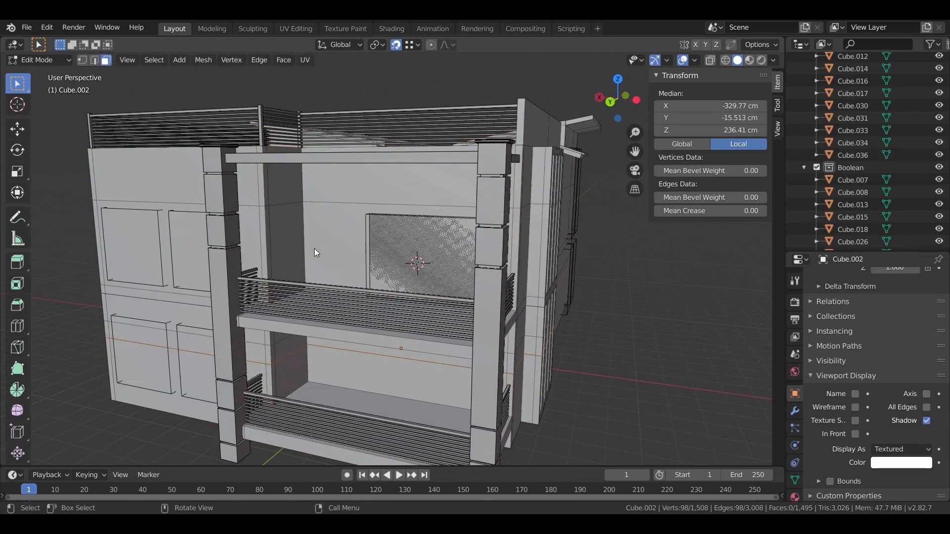
pyautogui.click(278, 247)
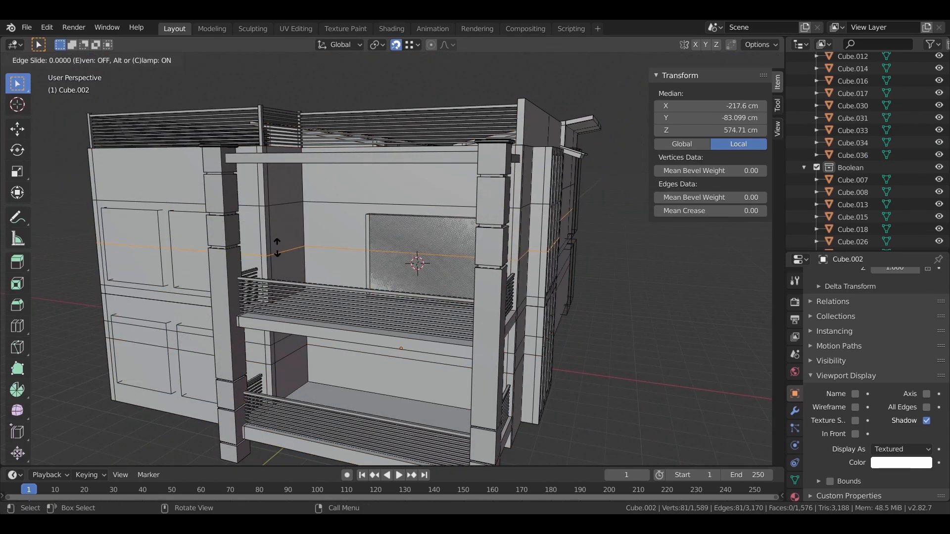
pyautogui.click(278, 248)
pyautogui.moveTo(278, 248); pyautogui.dragTo(331, 283, button='middle')
pyautogui.press('Tab')
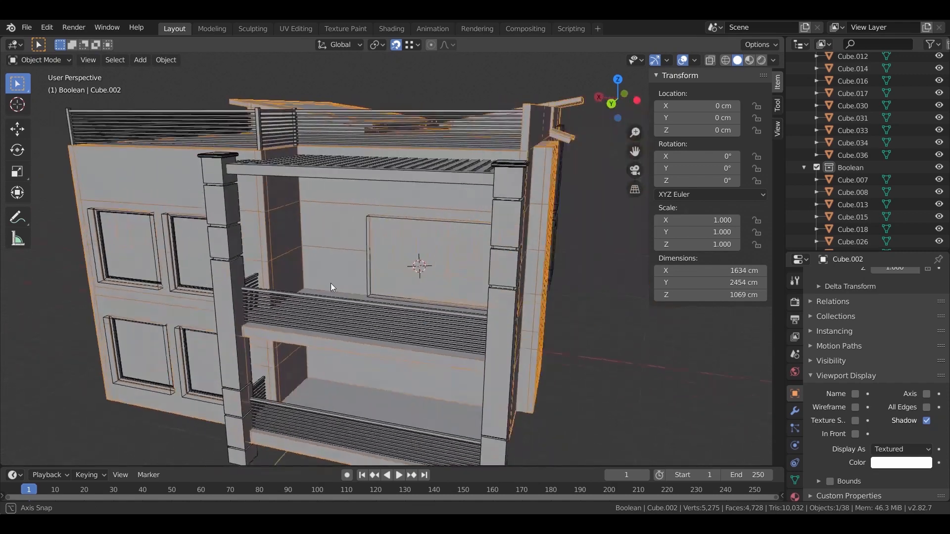
# Step: Select the balcony window plane in the wall opening and inset its whole face in Edit Mode to form an outer frame
pyautogui.scroll(10, 331, 283)
pyautogui.moveTo(327, 358); pyautogui.dragTo(348, 354, button='middle')
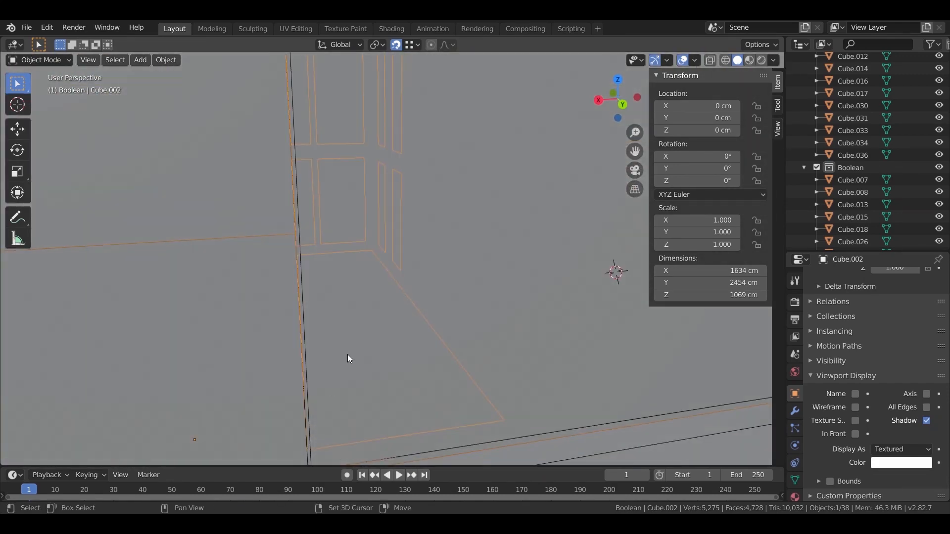
pyautogui.scroll(-5, 456, 240)
pyautogui.keyDown('shift'); pyautogui.moveTo(444, 226); pyautogui.dragTo(343, 292, button='middle'); pyautogui.keyUp('shift')
pyautogui.click(340, 249)
pyautogui.moveTo(340, 249); pyautogui.dragTo(446, 256, button='middle')
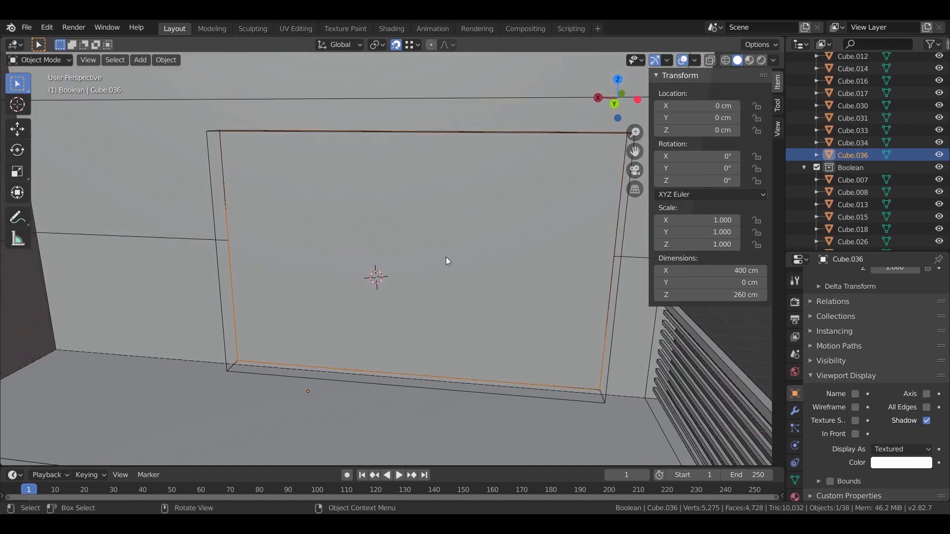
pyautogui.press('Tab')
pyautogui.press('a')
pyautogui.press('i')
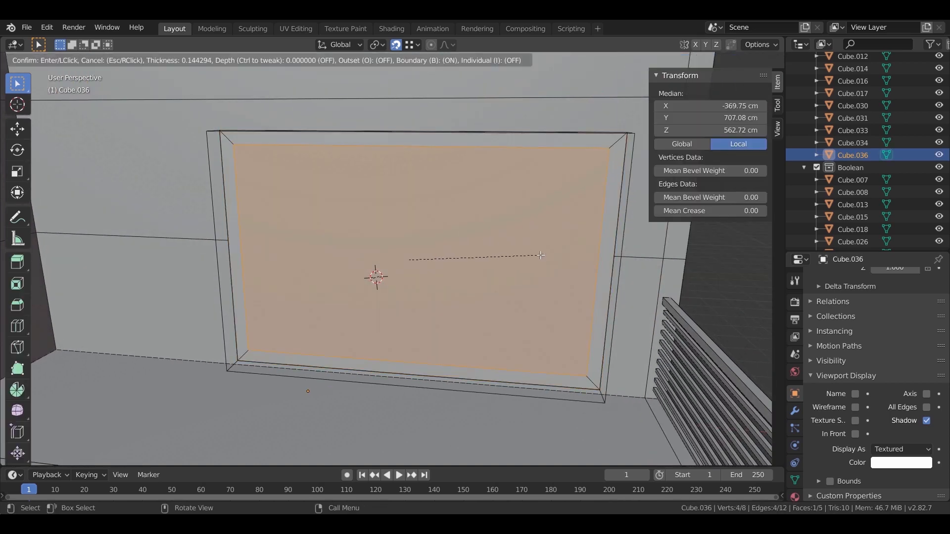
pyautogui.press('Return')
# Step: Extrude the window's inner face 5 cm inward, away from the balcony
pyautogui.scroll(5, 441, 287)
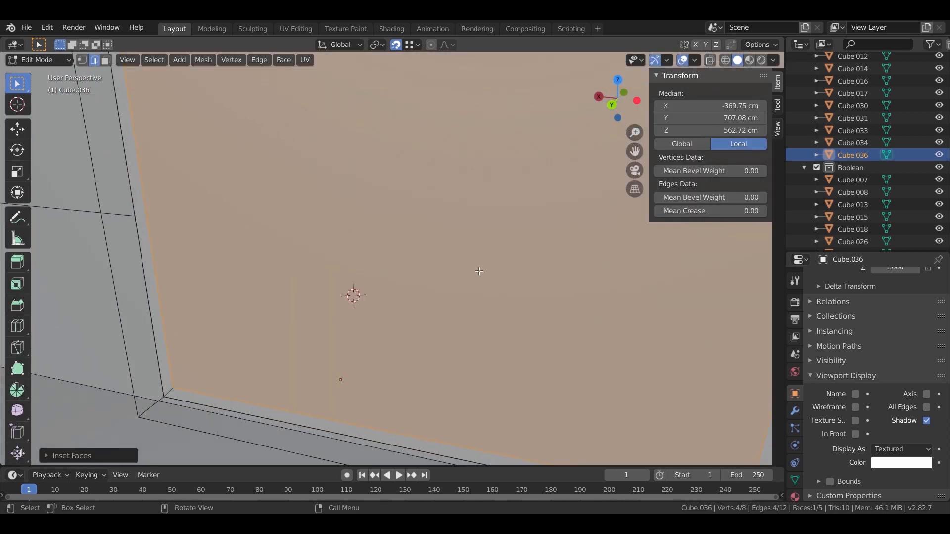
pyautogui.scroll(-3, 441, 287)
pyautogui.press('e')
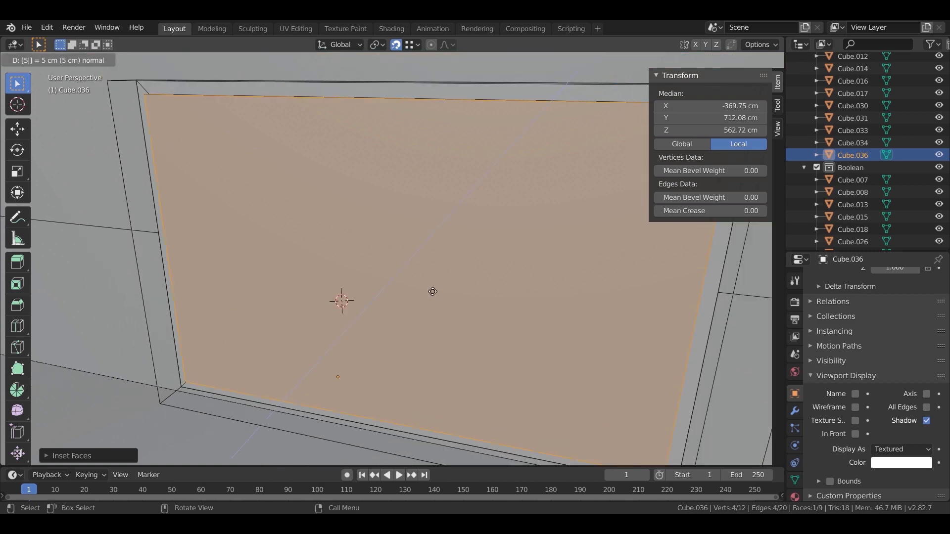
pyautogui.press('Return')
pyautogui.moveTo(377, 292); pyautogui.dragTo(391, 229, button='middle')
pyautogui.scroll(-4, 390, 229)
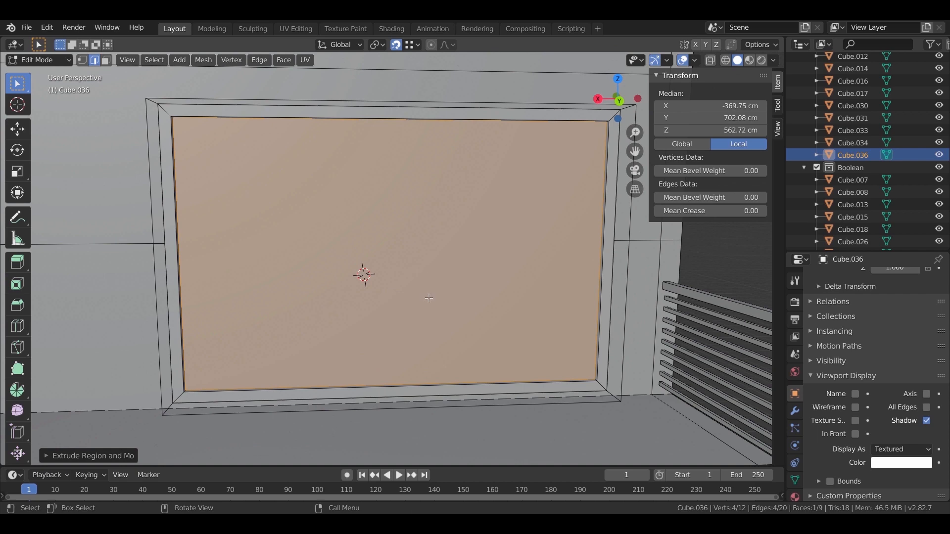
# Step: Add three evenly spaced vertical loop cuts across the balcony window, without sliding them
pyautogui.moveTo(433, 248); pyautogui.dragTo(413, 254, button='middle')
pyautogui.hotkey('ctrl', 'r')
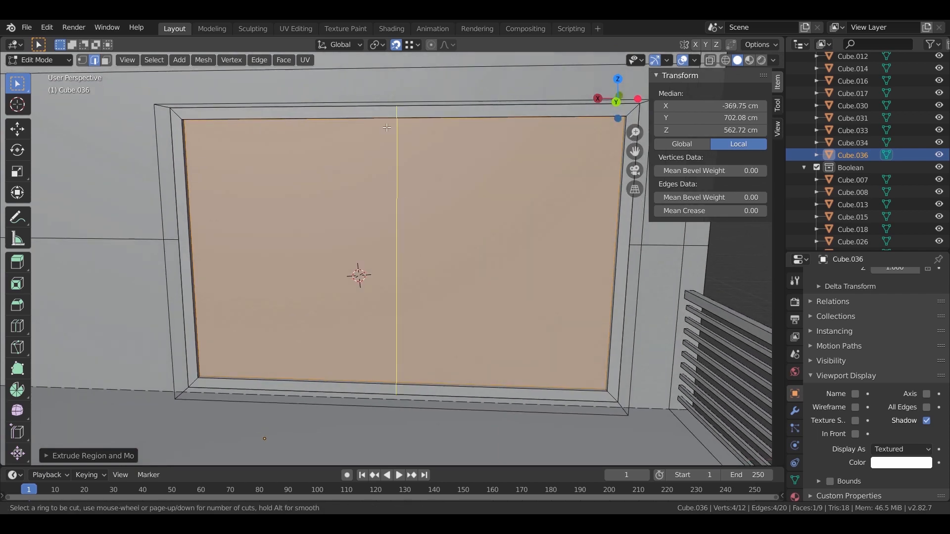
pyautogui.click(387, 128)
pyautogui.rightClick(386, 128)
pyautogui.moveTo(458, 210); pyautogui.dragTo(434, 213, button='middle')
# Step: Select the window's four pane faces and extrude them as individual faces without offsetting them
pyautogui.click(107, 61)
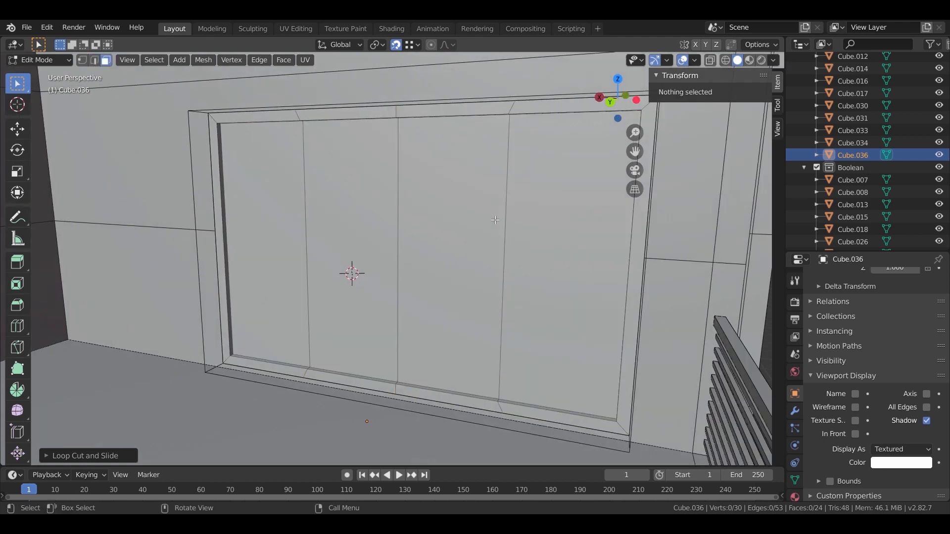
pyautogui.click(555, 223)
pyautogui.keyDown('shift'); pyautogui.click(458, 208); pyautogui.keyUp('shift')
pyautogui.keyDown('shift'); pyautogui.click(357, 209); pyautogui.keyUp('shift')
pyautogui.keyDown('shift'); pyautogui.click(281, 214); pyautogui.keyUp('shift')
pyautogui.moveTo(489, 223); pyautogui.dragTo(482, 228, button='middle')
pyautogui.scroll(1, 482, 228)
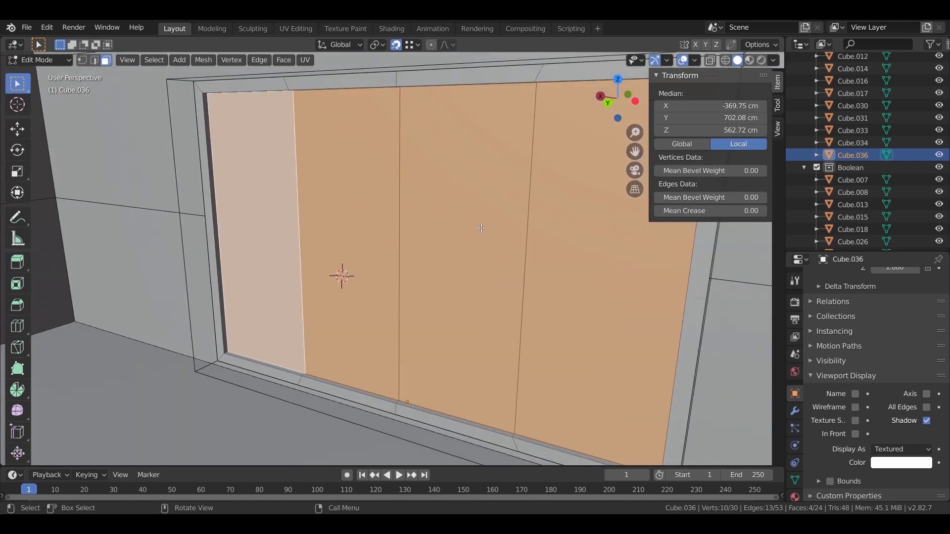
pyautogui.scroll(-1, 481, 228)
pyautogui.press('i')
pyautogui.rightClick(579, 270)
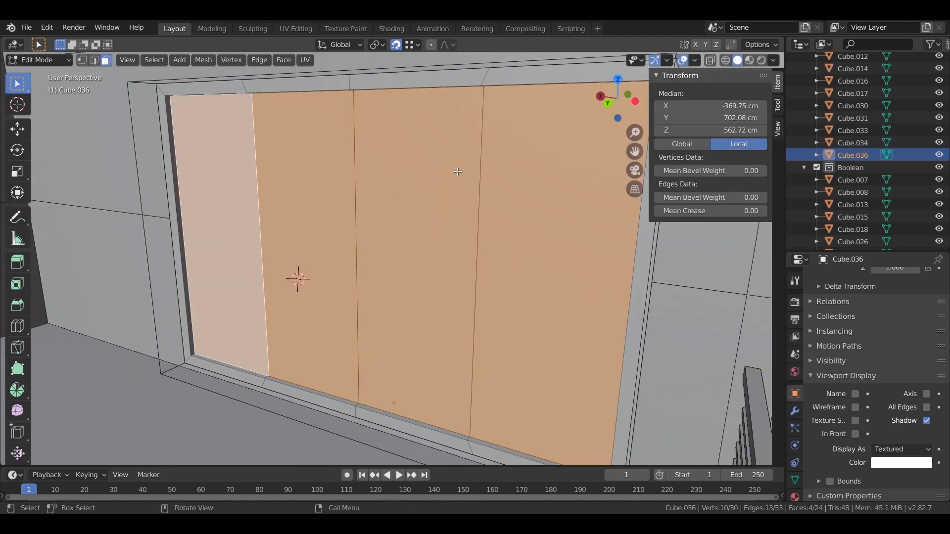
pyautogui.rightClick(459, 172)
pyautogui.click(456, 173)
pyautogui.rightClick(456, 173)
# Step: Inset the four separated panes to form sash frames and extrude the inner faces 2 cm inward
pyautogui.press('i')
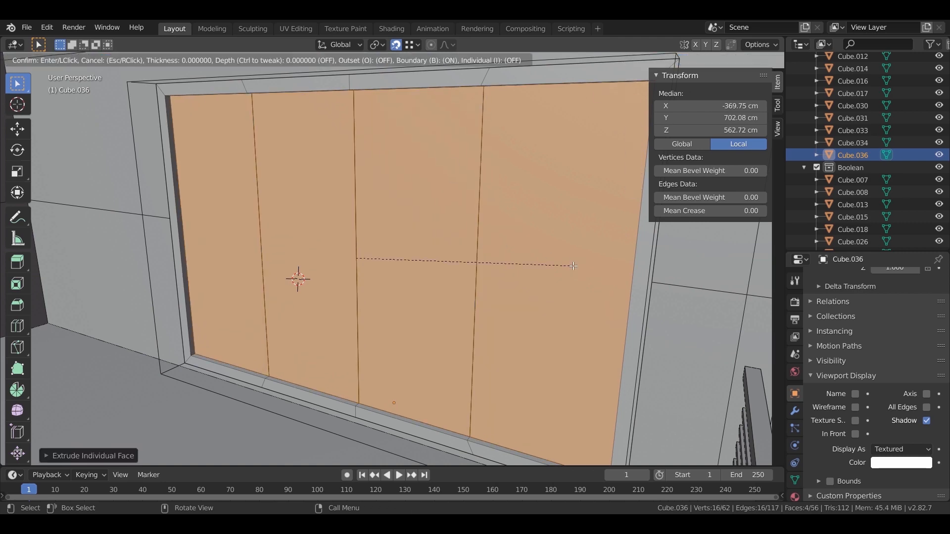
pyautogui.click(564, 271)
pyautogui.moveTo(505, 281); pyautogui.dragTo(477, 255, button='middle')
pyautogui.scroll(1, 478, 255)
pyautogui.press('e')
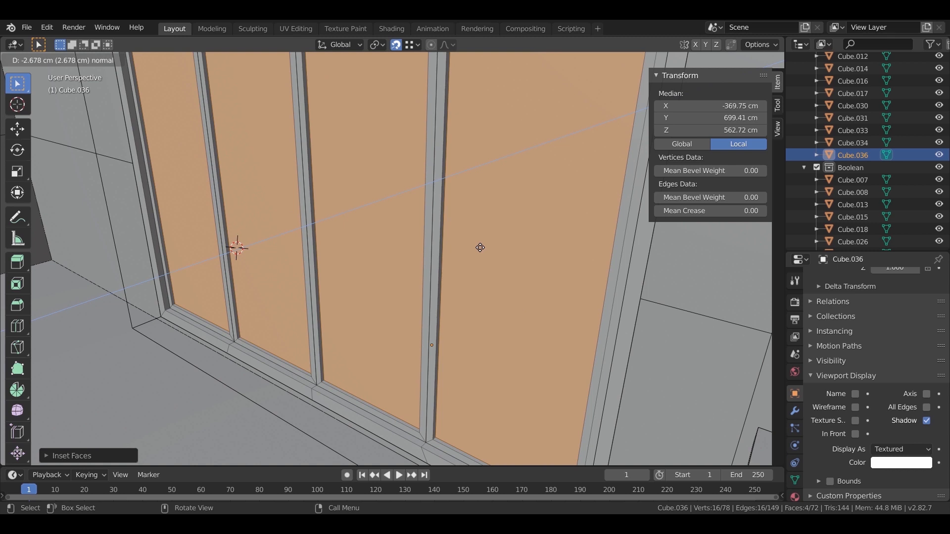
pyautogui.click(480, 248)
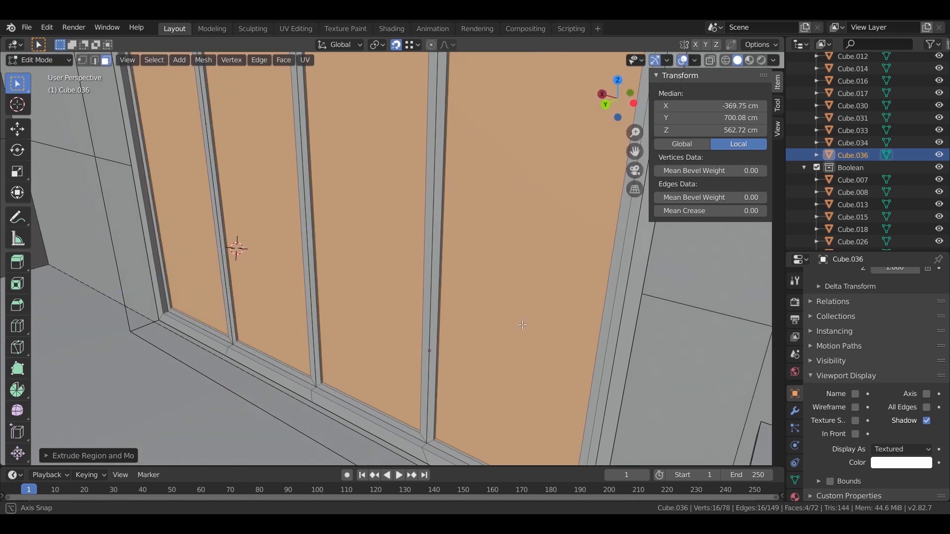
# Step: Inset the four recessed pane faces once more to leave a thin border inside each sash
pyautogui.scroll(1, 532, 342)
pyautogui.keyDown('shift'); pyautogui.moveTo(532, 341); pyautogui.dragTo(479, 277, button='middle'); pyautogui.keyUp('shift')
pyautogui.scroll(1, 515, 323)
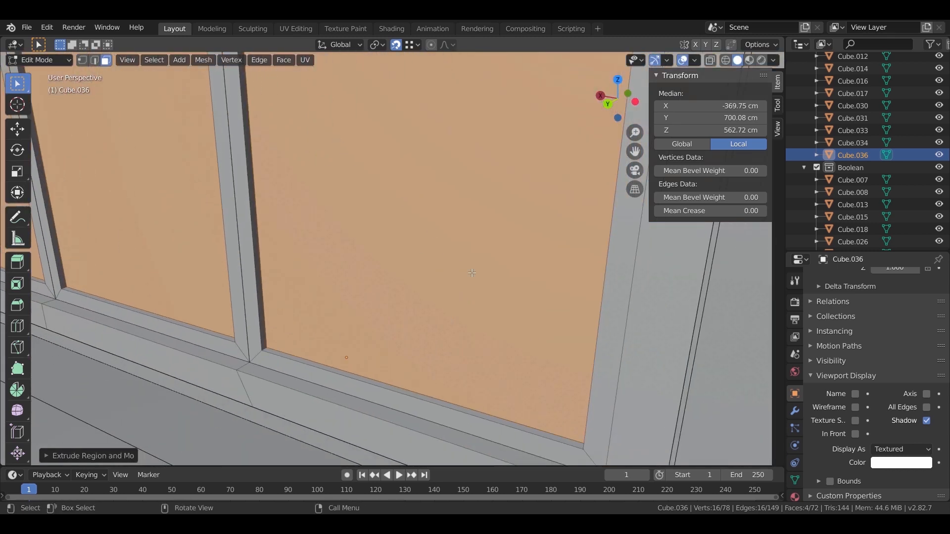
pyautogui.press('i')
pyautogui.click(459, 294)
# Step: Return to Object Mode and move the balcony window -5 cm along Y into the wall opening
pyautogui.scroll(-2, 416, 297)
pyautogui.moveTo(396, 300); pyautogui.dragTo(364, 346, button='middle')
pyautogui.press('Tab')
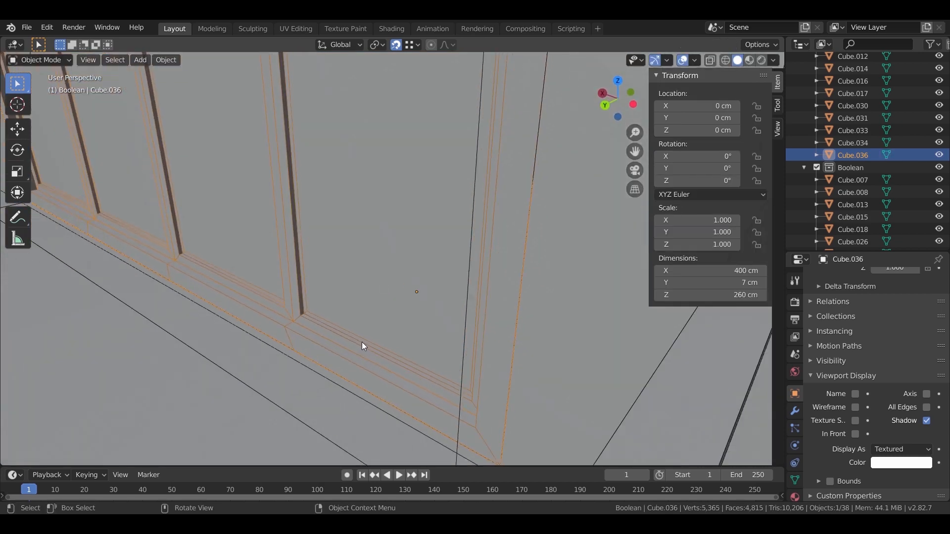
pyautogui.press('g')
pyautogui.press('y')
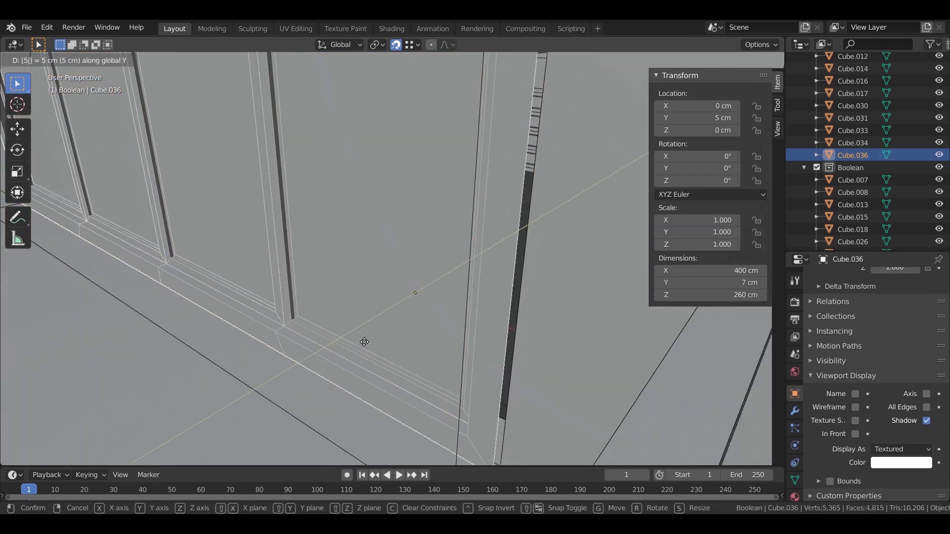
pyautogui.click(323, 325)
pyautogui.scroll(-4, 323, 325)
# Step: Place the 3D cursor on the balcony wall beside the window and add a cube there in the Boolean collection
pyautogui.moveTo(323, 326); pyautogui.dragTo(86, 153, button='middle')
pyautogui.scroll(-3, 294, 333)
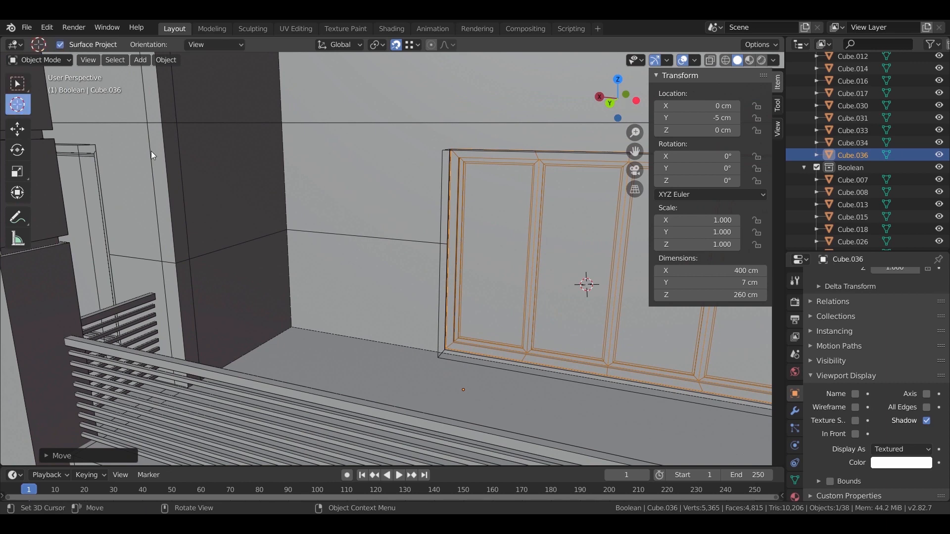
pyautogui.click(842, 170)
pyautogui.scroll(1, 374, 198)
pyautogui.hotkey('shift', 'a')
pyautogui.moveTo(370, 199)
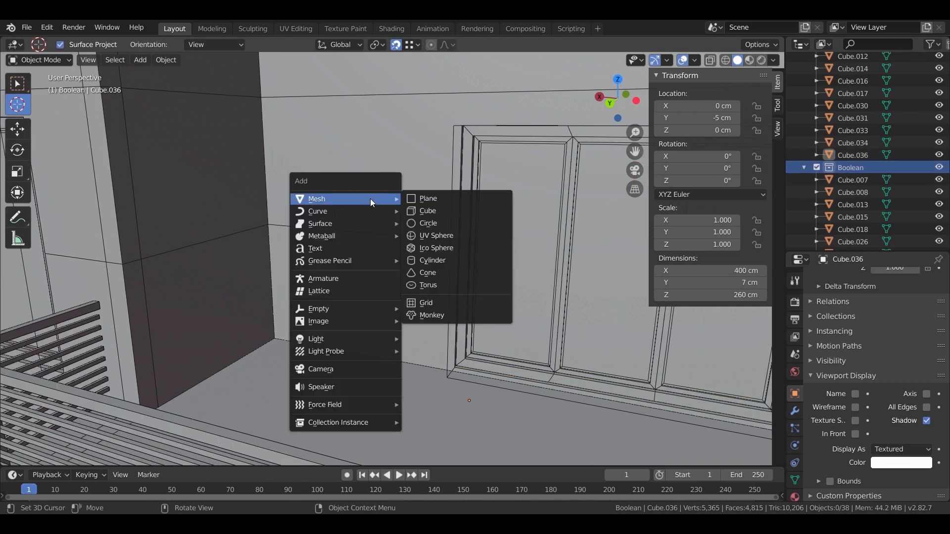
pyautogui.click(425, 210)
# Step: Set the new cube's X dimension to 120 cm and reduce it further to 80 cm
pyautogui.press('s')
pyautogui.press('x')
pyautogui.click(465, 240)
pyautogui.moveTo(464, 240); pyautogui.dragTo(478, 280, button='middle')
pyautogui.write('120')
pyautogui.press('Return')
pyautogui.moveTo(586, 266); pyautogui.dragTo(495, 267, button='middle')
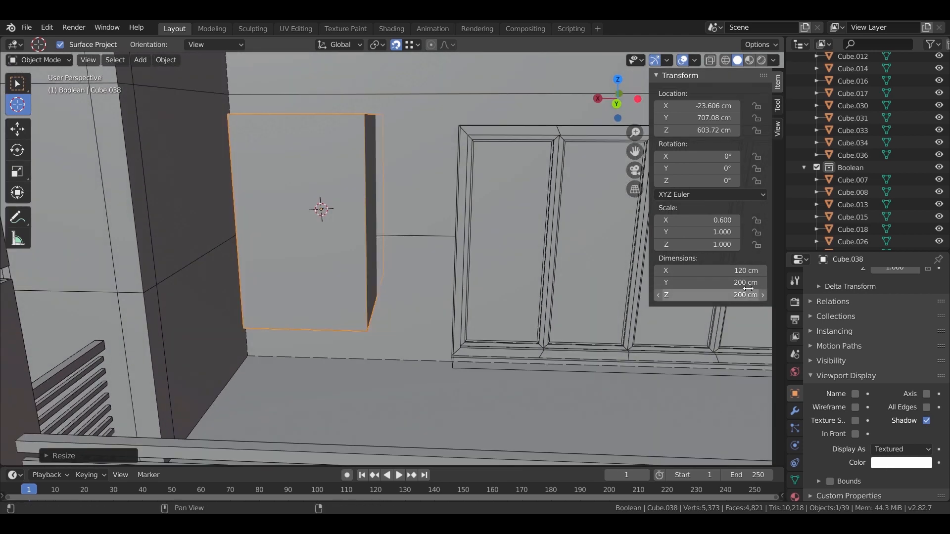
pyautogui.press('Return')
# Step: Lower the cube about 11 cm along Z and move it along X toward the window, to about -80 cm
pyautogui.moveTo(424, 295); pyautogui.dragTo(396, 296, button='middle')
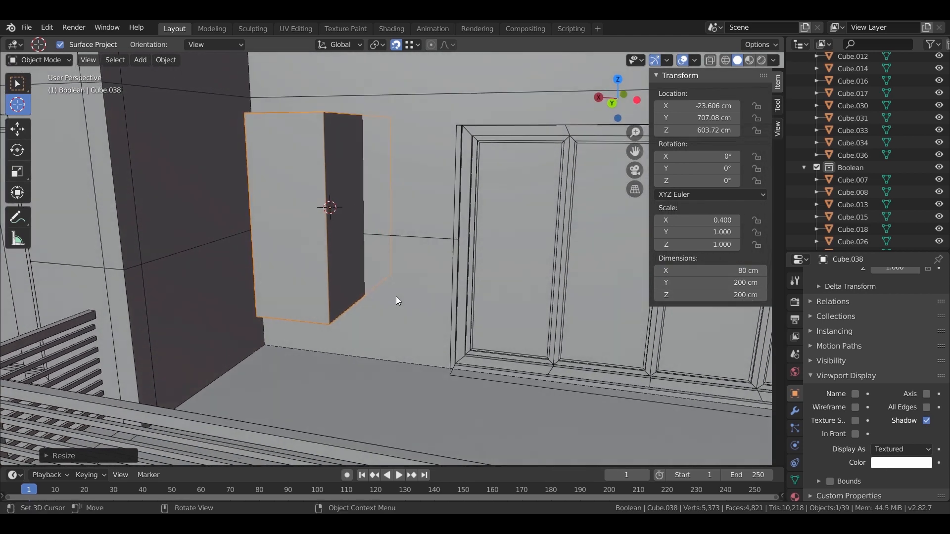
pyautogui.press('g')
pyautogui.press('z')
pyautogui.click(408, 216)
pyautogui.moveTo(408, 215); pyautogui.dragTo(394, 230, button='middle')
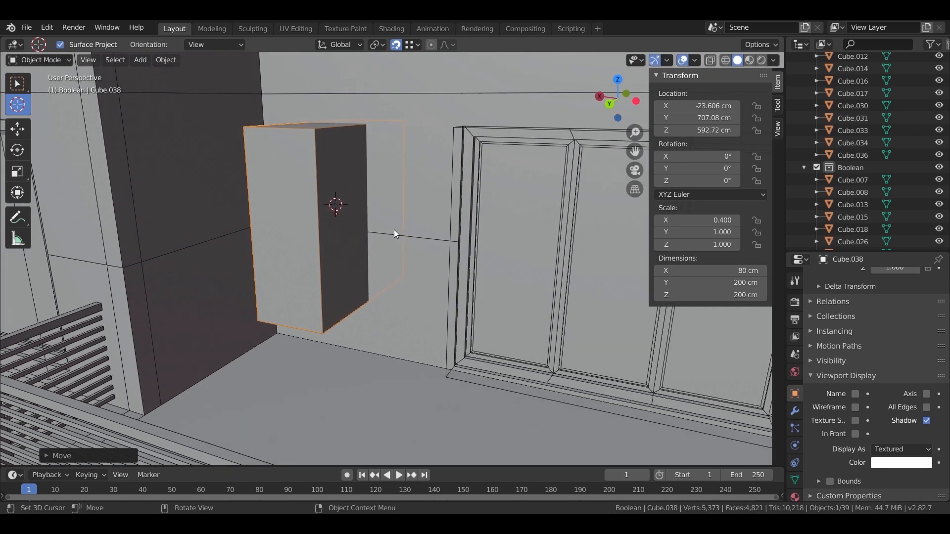
pyautogui.press('g')
pyautogui.press('x')
pyautogui.click(440, 238)
# Step: Scale the cube down along Y to make it shallower through the wall
pyautogui.press('s')
pyautogui.press('y')
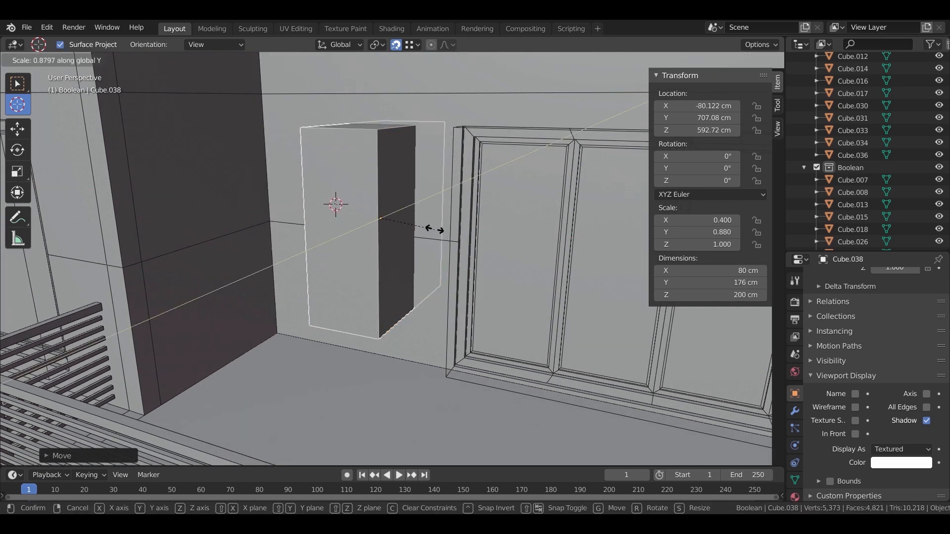
# Step: Thin the cube to about 39 cm along Y and place a duplicate of it toward the adjoining side wall
pyautogui.click(390, 211)
pyautogui.moveTo(403, 258); pyautogui.dragTo(386, 261, button='middle')
pyautogui.hotkey('shift', 'd')
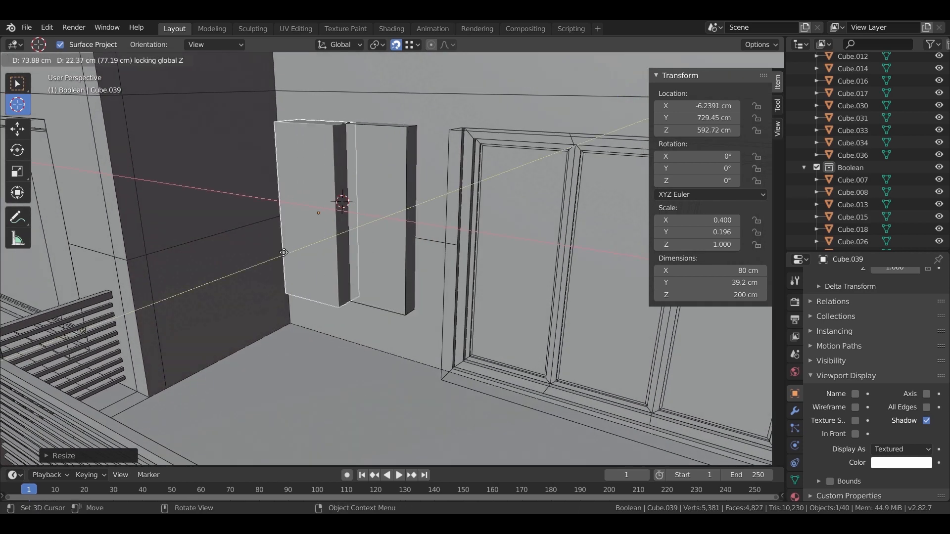
pyautogui.click(303, 275)
# Step: Rotate the duplicate 90° about Z and move it along X into the side wall, to about 72 cm
pyautogui.write('rz')
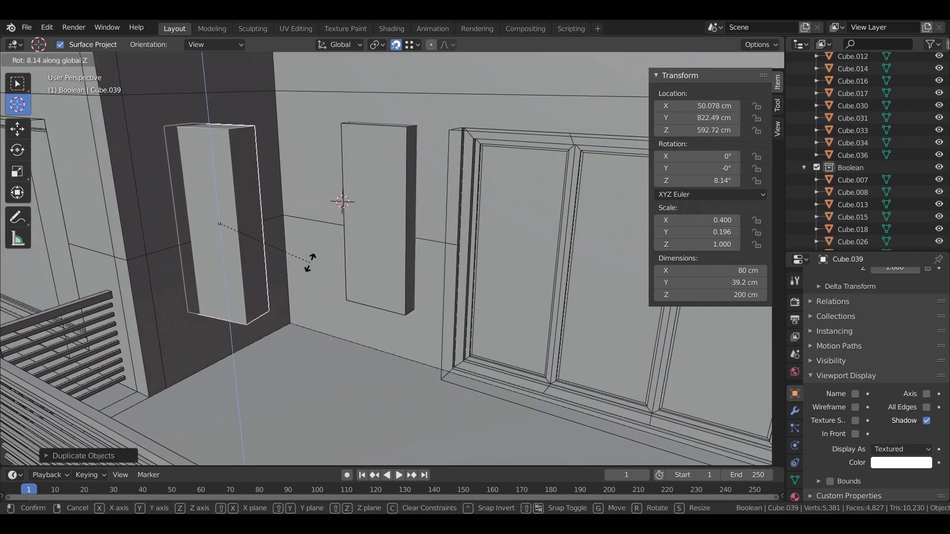
pyautogui.write('90')
pyautogui.click(308, 263)
pyautogui.moveTo(319, 309); pyautogui.dragTo(375, 234, button='middle')
pyautogui.press('g')
pyautogui.press('x')
pyautogui.click(318, 312)
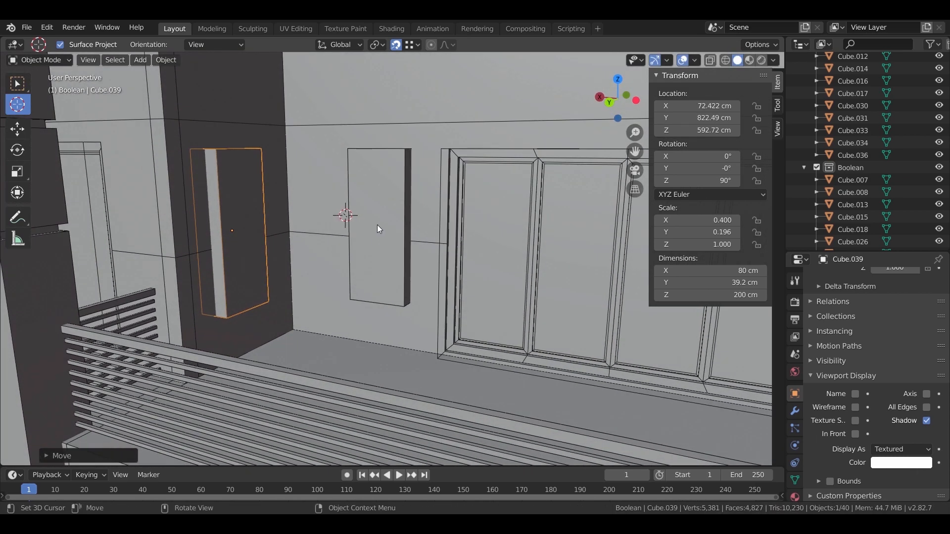
# Step: Join the two cutter cubes into one object
pyautogui.hotkey('ctrl', 'j')
pyautogui.moveTo(409, 277); pyautogui.dragTo(368, 287, button='middle')
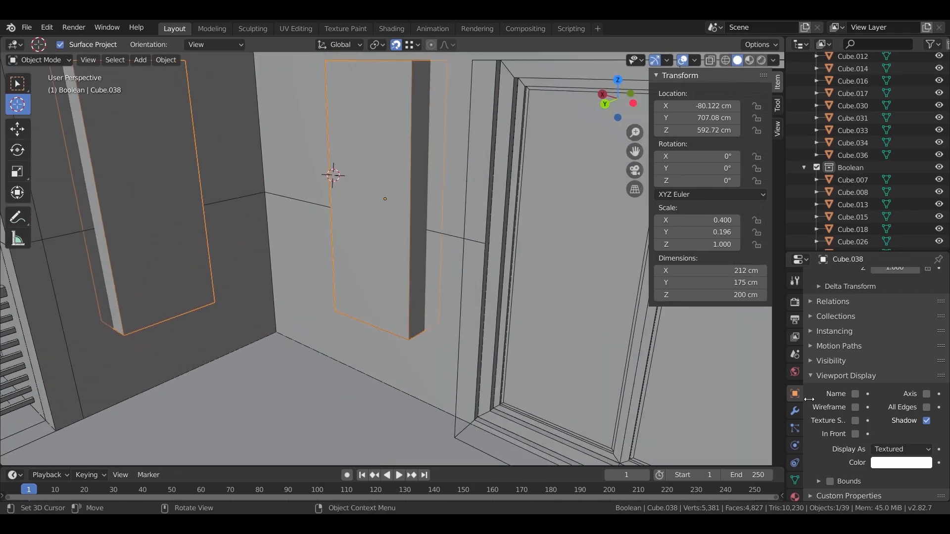
pyautogui.click(878, 449)
# Step: Add a Boolean Difference modifier to the house walls with the joined cubes as the cutting object
pyautogui.click(18, 84)
pyautogui.click(322, 155)
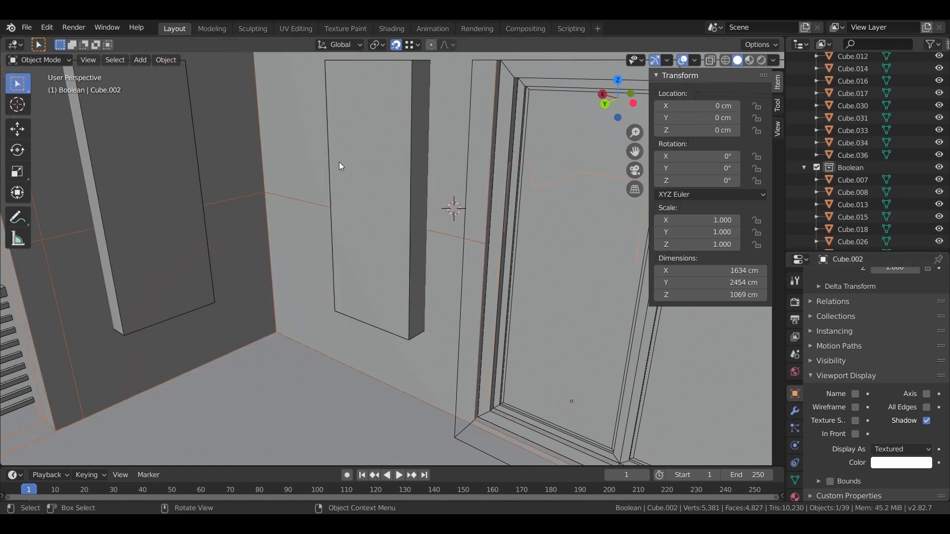
pyautogui.scroll(-2, 796, 477)
pyautogui.click(796, 468)
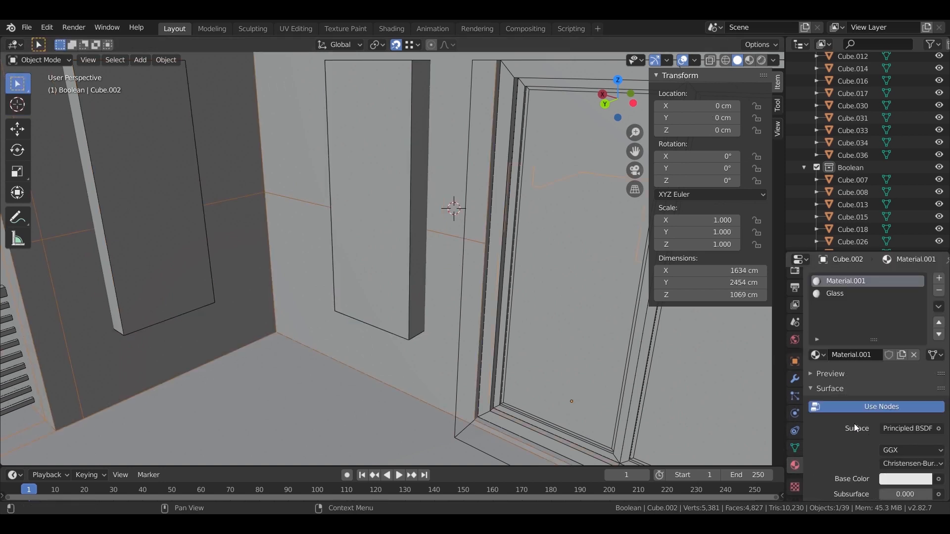
pyautogui.click(795, 380)
pyautogui.scroll(-3, 823, 450)
pyautogui.click(816, 424)
pyautogui.click(833, 279)
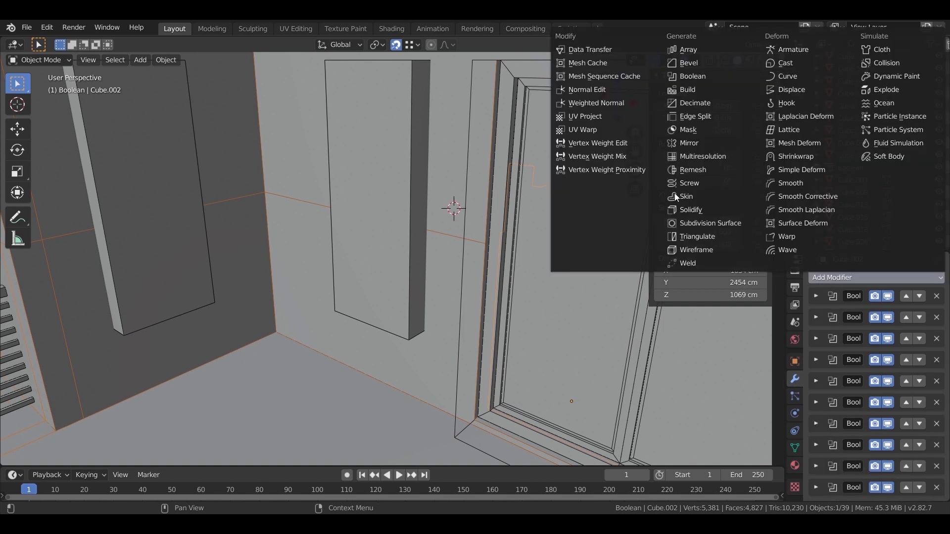
pyautogui.click(689, 78)
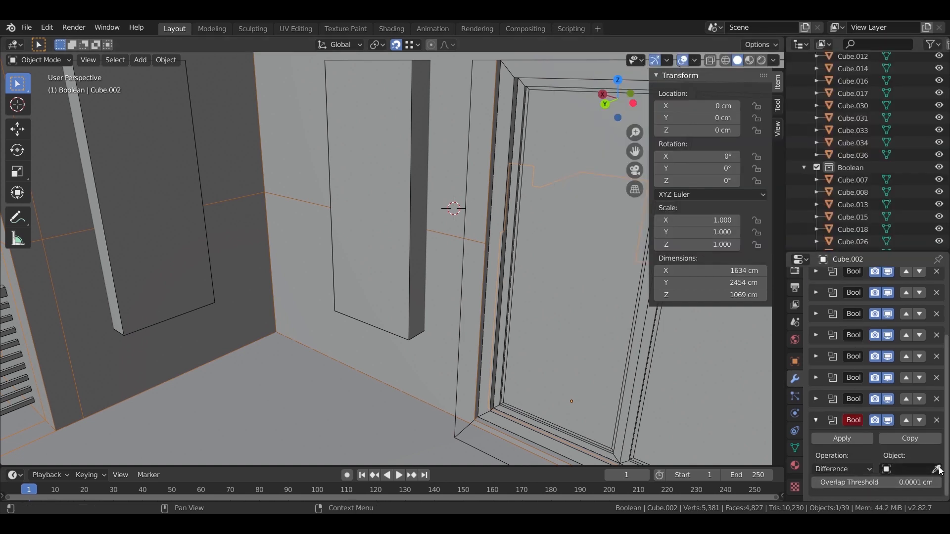
pyautogui.click(372, 205)
# Step: Set the joined cutter's viewport display to Wire
pyautogui.click(445, 213)
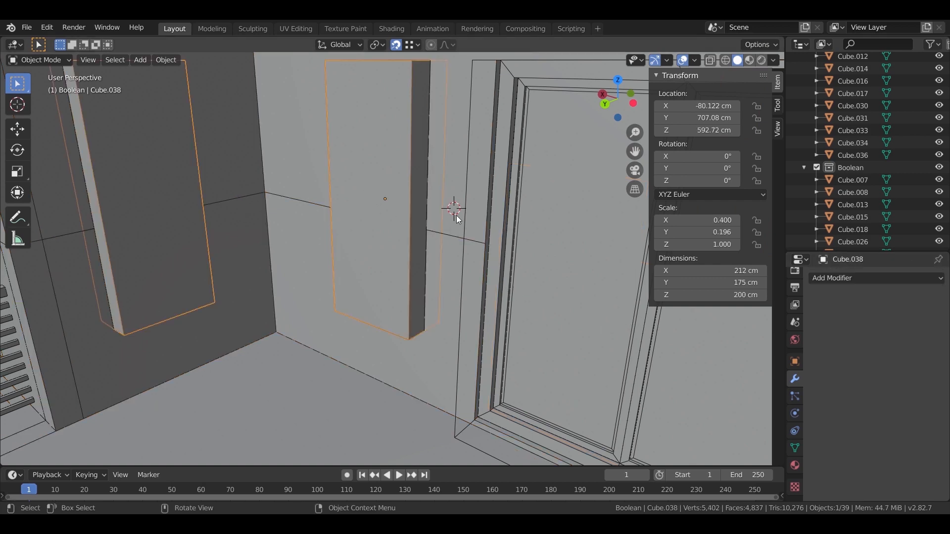
pyautogui.click(795, 361)
pyautogui.click(880, 422)
pyautogui.moveTo(495, 326); pyautogui.dragTo(432, 336, button='middle')
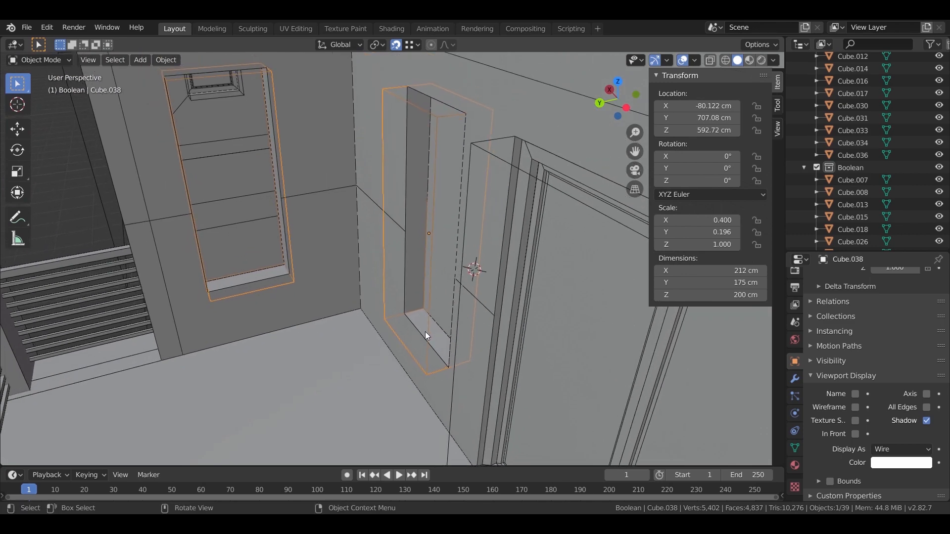
# Step: Select the cutter box beside the large balcony window and move it about -6 cm along Y, deeper through the wall
pyautogui.press('Tab')
pyautogui.moveTo(358, 167); pyautogui.dragTo(210, 117, button='middle')
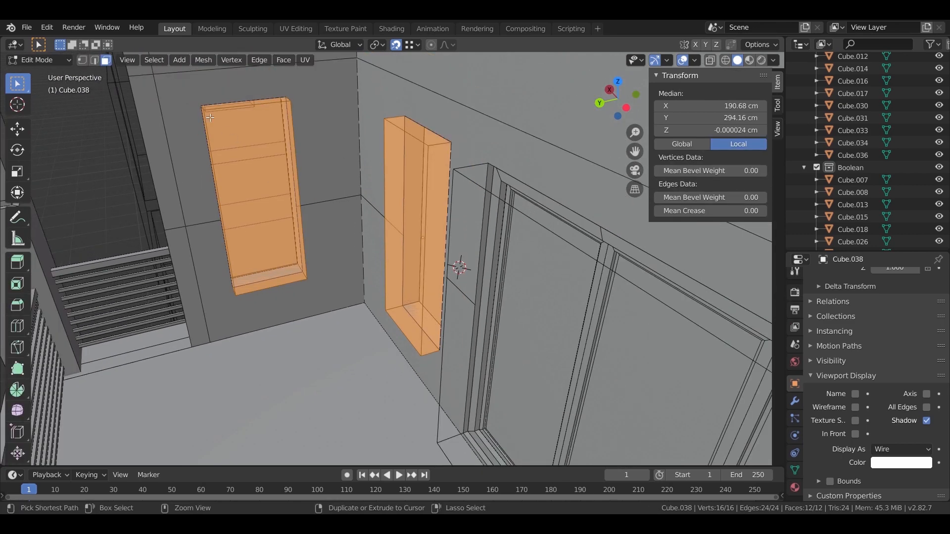
pyautogui.keyDown('ctrl'); pyautogui.moveTo(322, 335); pyautogui.dragTo(324, 336); pyautogui.keyUp('ctrl')
pyautogui.scroll(1, 297, 237)
pyautogui.hotkey('shift', 'z')
pyautogui.scroll(-2, 271, 263)
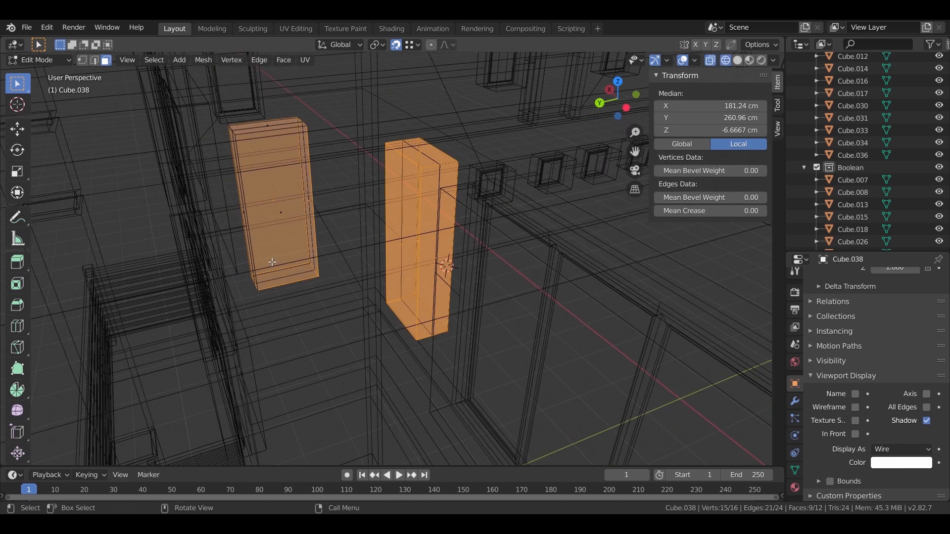
pyautogui.keyDown('ctrl'); pyautogui.moveTo(325, 294); pyautogui.dragTo(334, 310); pyautogui.keyUp('ctrl')
pyautogui.keyDown('ctrl'); pyautogui.moveTo(226, 126); pyautogui.dragTo(335, 300); pyautogui.keyUp('ctrl')
pyautogui.scroll(3, 403, 304)
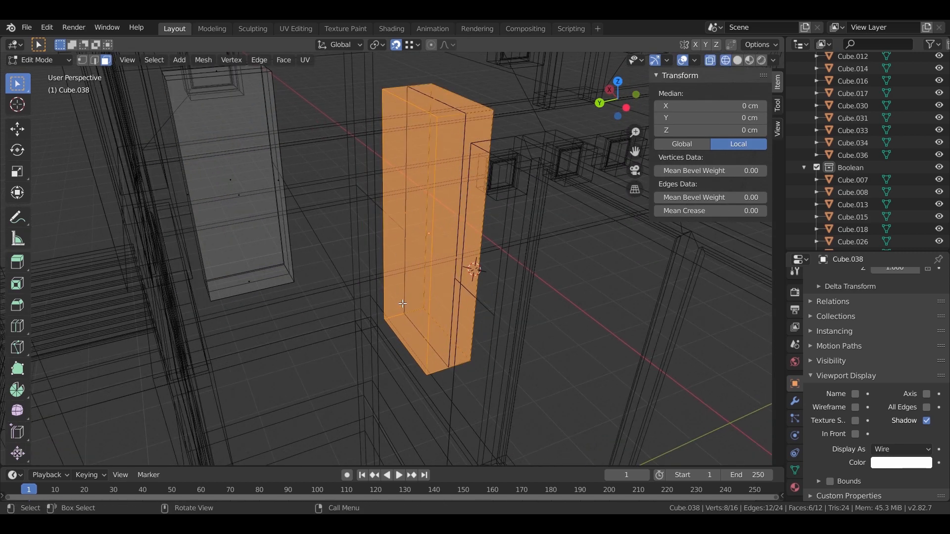
pyautogui.hotkey('shift', 'z')
pyautogui.press('g')
pyautogui.press('y')
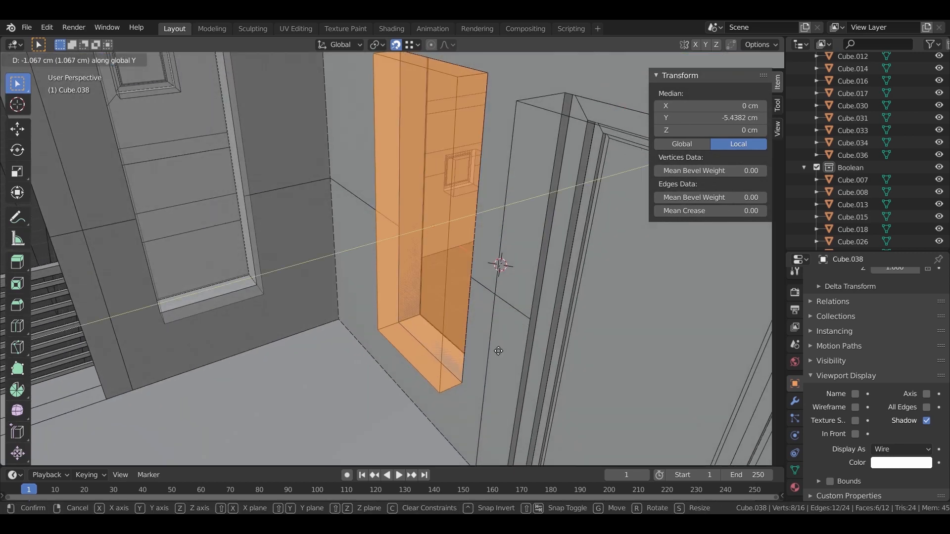
pyautogui.click(504, 348)
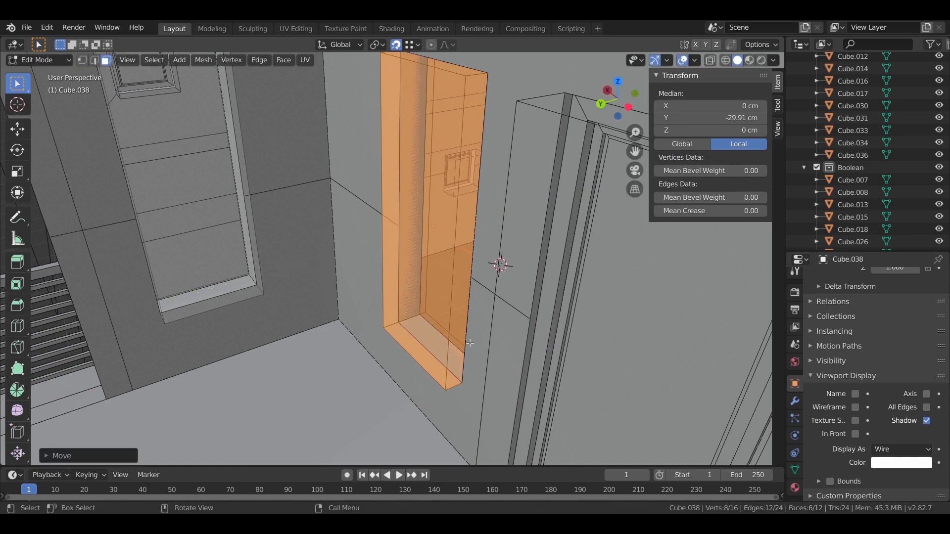
pyautogui.press('Tab')
# Step: Duplicate the joined cutter in place and move the copy to the windows collection
pyautogui.scroll(-2, 460, 354)
pyautogui.moveTo(451, 368)
pyautogui.mouseDown(button='middle')
pyautogui.moveTo(481, 359)
pyautogui.moveTo(455, 374)
pyautogui.mouseUp(button='middle')
pyautogui.keyDown('shift'); pyautogui.moveTo(455, 374); pyautogui.dragTo(451, 331, button='middle'); pyautogui.keyUp('shift')
pyautogui.hotkey('shift', 'd')
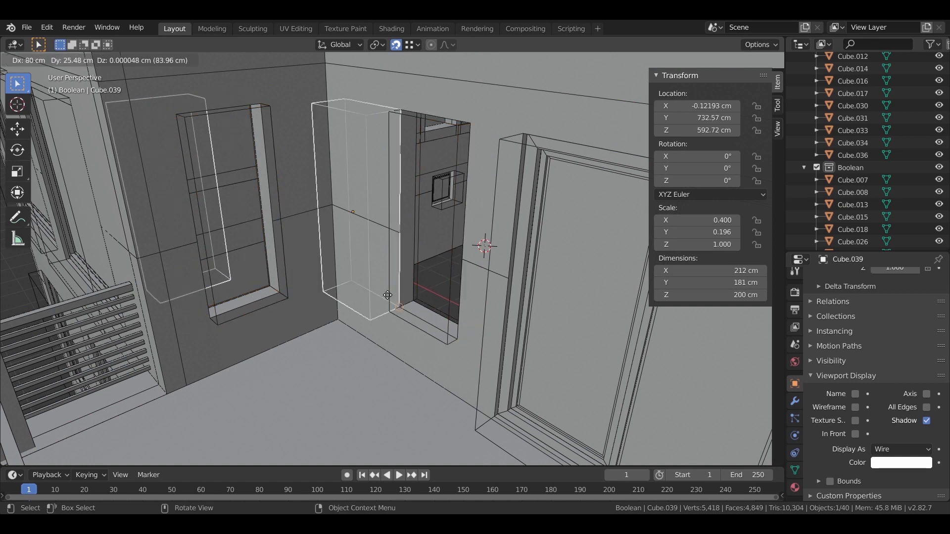
pyautogui.rightClick(388, 296)
pyautogui.rightClick(423, 308)
pyautogui.click(433, 304)
pyautogui.click(434, 304)
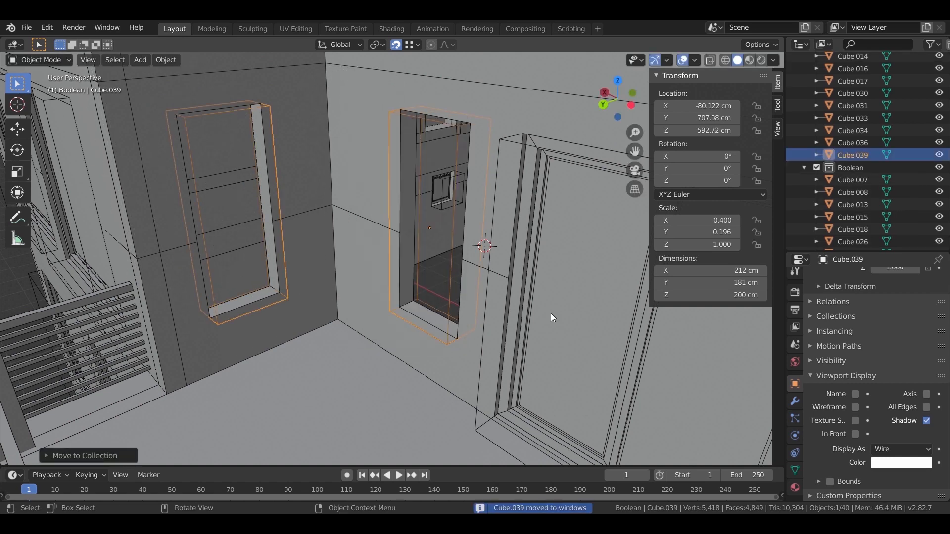
# Step: Set the copied boxes' viewport display to Textured
pyautogui.click(903, 450)
pyautogui.click(877, 397)
pyautogui.moveTo(396, 317)
pyautogui.mouseDown(button='middle')
pyautogui.moveTo(385, 315)
pyautogui.moveTo(435, 279)
pyautogui.mouseUp(button='middle')
# Step: Delete all faces of the copied boxes except the two outward-facing front faces
pyautogui.press('Tab')
pyautogui.press('a')
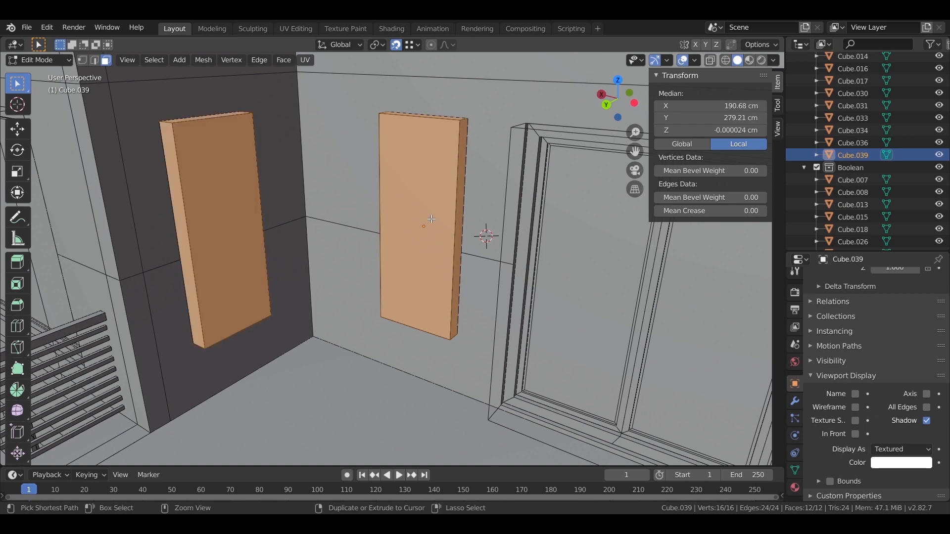
pyautogui.keyDown('shift'); pyautogui.click(233, 239); pyautogui.keyUp('shift')
pyautogui.press('x')
pyautogui.click(234, 240)
pyautogui.moveTo(347, 239); pyautogui.dragTo(331, 237, button='middle')
# Step: Move the back-wall face back to its wall opening and the side-wall face along X to its opening
pyautogui.click(436, 229)
pyautogui.scroll(2, 482, 332)
pyautogui.press('g')
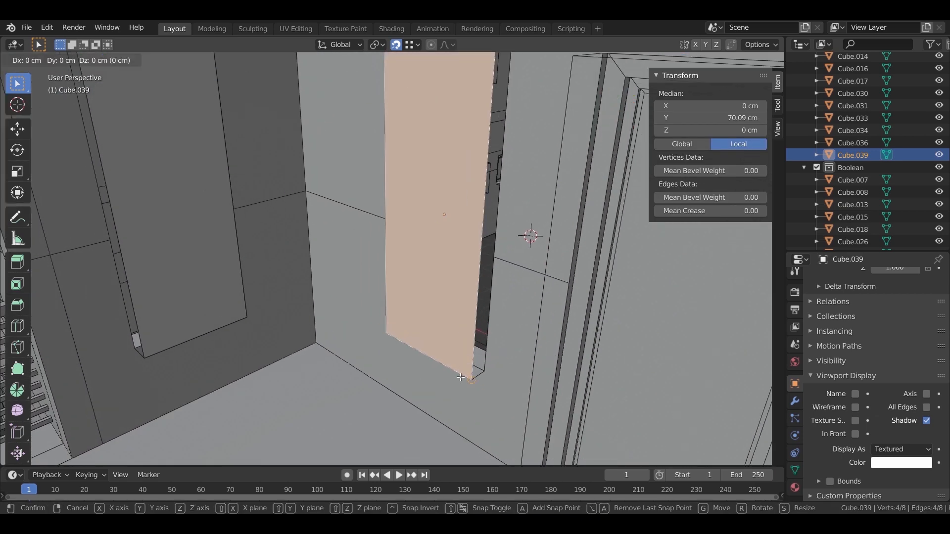
pyautogui.click(484, 372)
pyautogui.click(206, 259)
pyautogui.moveTo(206, 297); pyautogui.dragTo(374, 341, button='middle')
pyautogui.press('g')
pyautogui.press('x')
pyautogui.click(264, 392)
pyautogui.scroll(-3, 305, 338)
# Step: Apply the object transforms of the two-face window object
pyautogui.press('Tab')
pyautogui.hotkey('ctrl', 'a')
pyautogui.click(393, 340)
# Step: Inset both window faces to form the outer frames and extrude them about 5 cm inward along their normals
pyautogui.press('Tab')
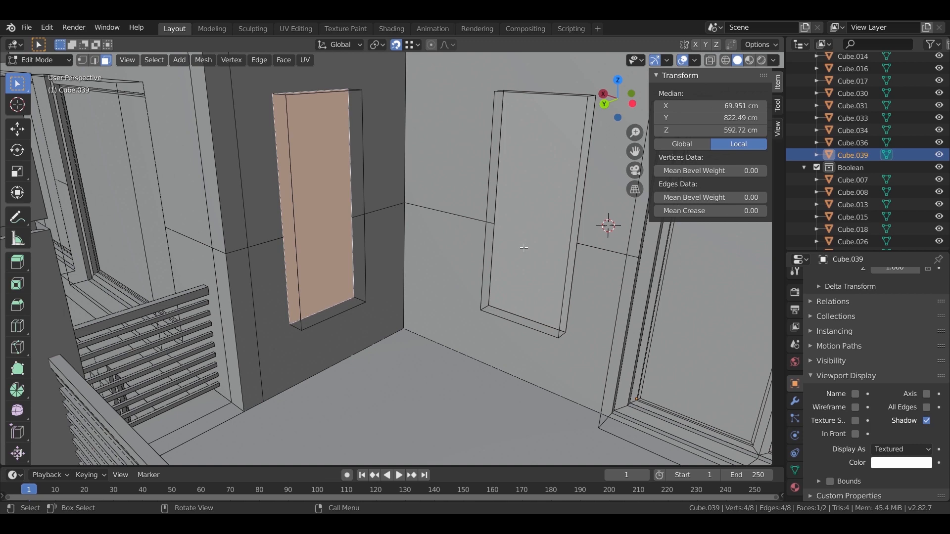
pyautogui.moveTo(545, 224); pyautogui.dragTo(495, 307, button='middle')
pyautogui.press('i')
pyautogui.click(502, 316)
pyautogui.rightClick(449, 272)
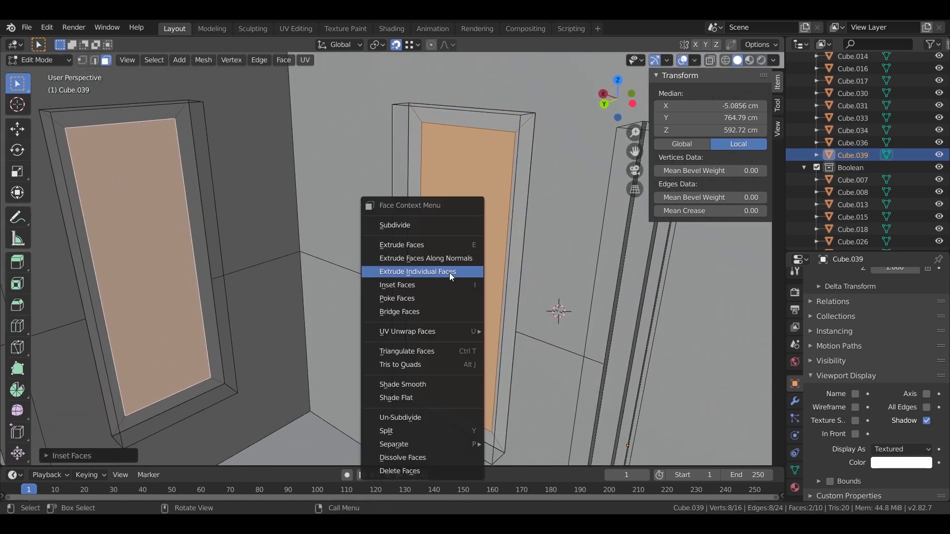
pyautogui.click(445, 258)
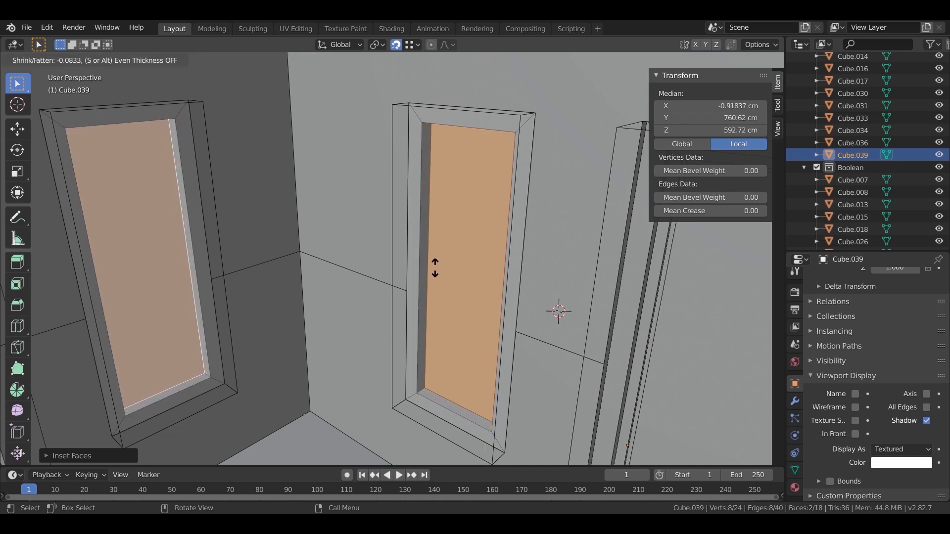
pyautogui.click(435, 268)
pyautogui.moveTo(435, 268); pyautogui.dragTo(441, 345, button='middle')
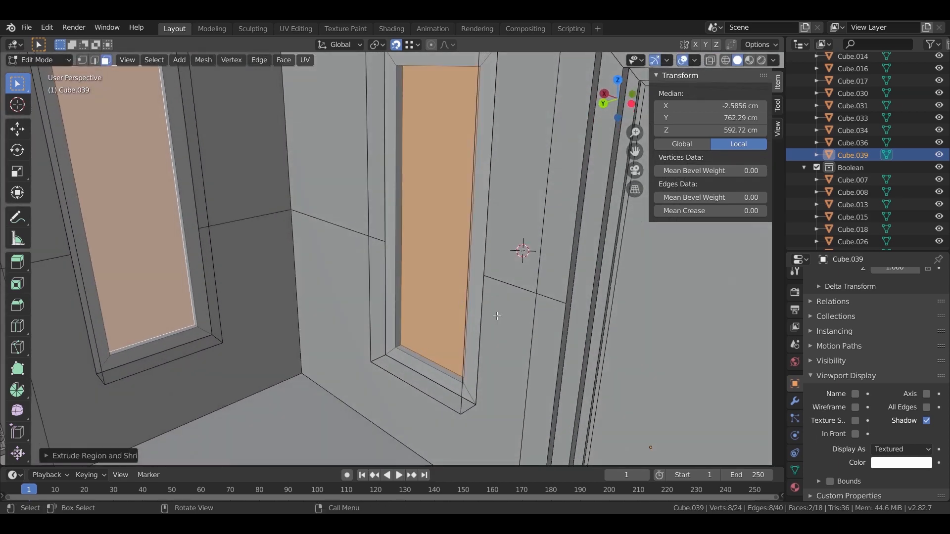
# Step: Inset both recessed faces by 2 cm and extrude them 2 cm inward along their normals
pyautogui.press('i')
pyautogui.press('2')
pyautogui.press('Return')
pyautogui.scroll(2, 464, 347)
pyautogui.rightClick(440, 359)
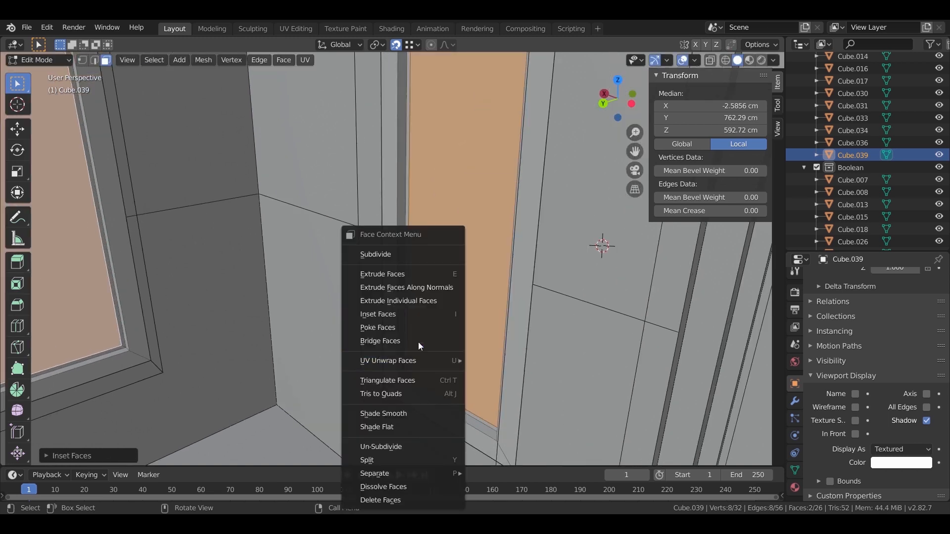
pyautogui.click(416, 300)
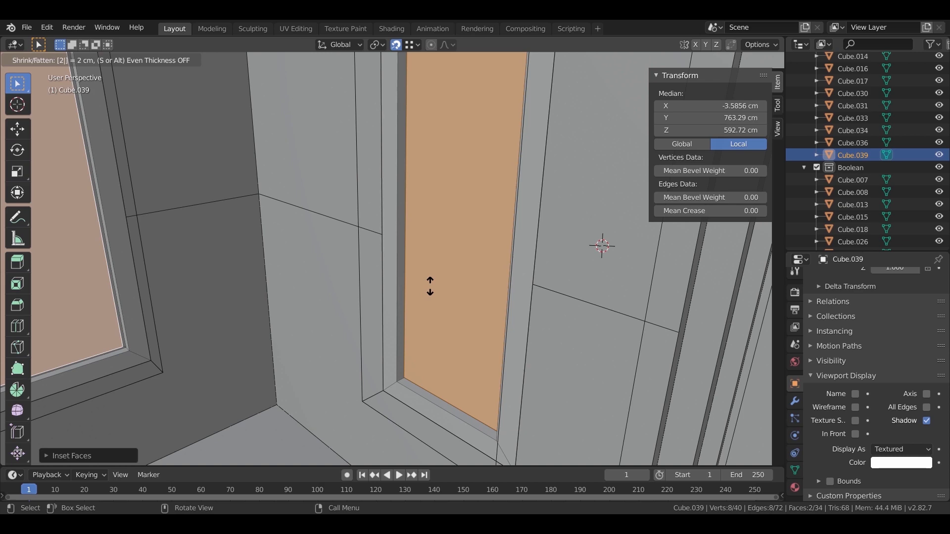
pyautogui.click(430, 286)
# Step: Inset both pane faces by another 2 cm and inspect the resulting frames
pyautogui.press('i')
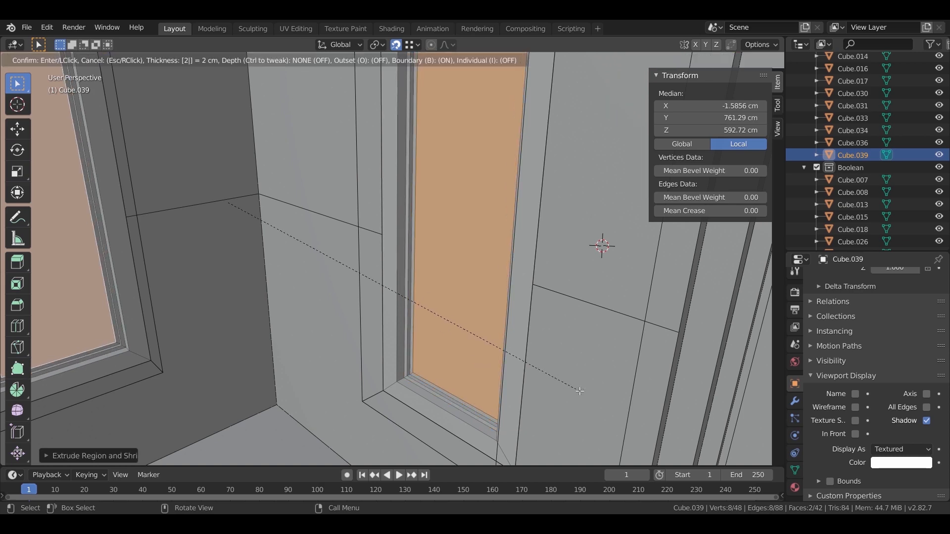
pyautogui.click(580, 391)
pyautogui.scroll(-5, 455, 386)
pyautogui.moveTo(455, 386); pyautogui.dragTo(465, 381, button='middle')
pyautogui.press('Tab')
pyautogui.moveTo(454, 347); pyautogui.dragTo(459, 354, button='middle')
pyautogui.scroll(3, 459, 354)
pyautogui.scroll(-1, 459, 354)
pyautogui.press('Tab')
pyautogui.scroll(-4, 459, 354)
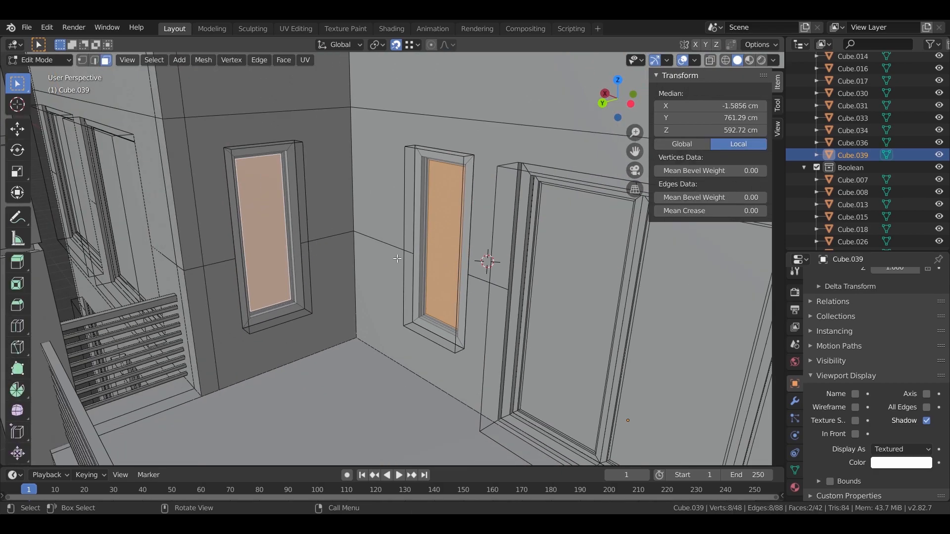
# Step: Select all vertices of the side-wall window and move it 3 cm along X into its opening
pyautogui.click(82, 60)
pyautogui.press('z')
pyautogui.click(282, 193)
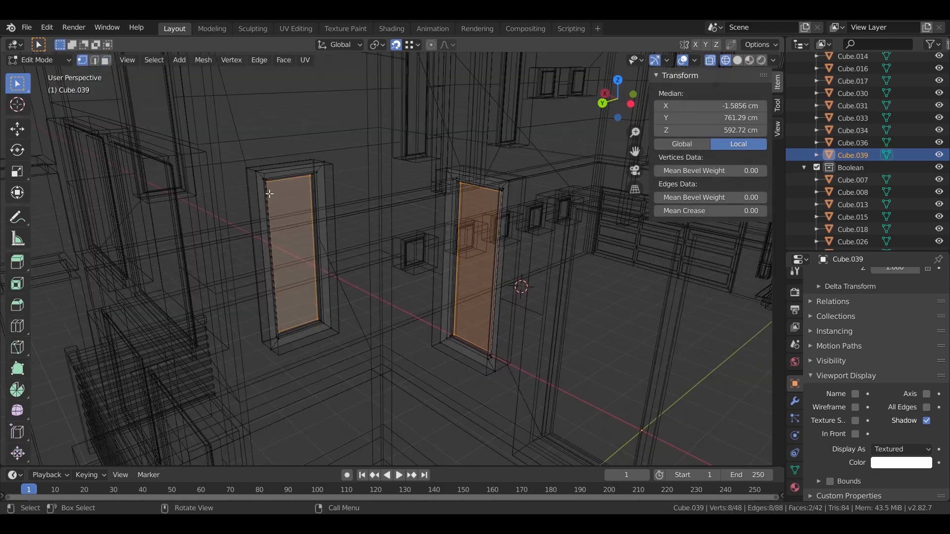
pyautogui.moveTo(221, 121); pyautogui.dragTo(345, 370)
pyautogui.moveTo(345, 369); pyautogui.dragTo(388, 322, button='middle')
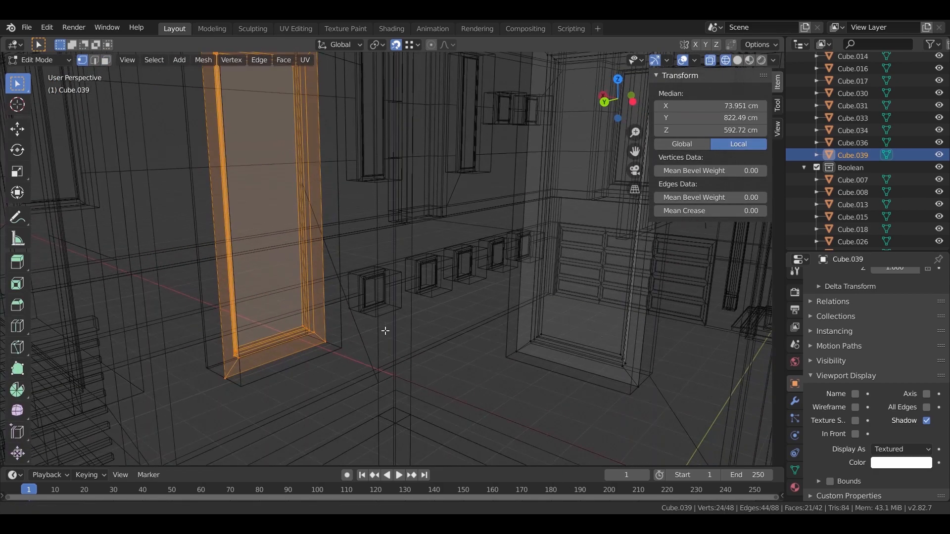
pyautogui.press('g')
pyautogui.press('x')
pyautogui.moveTo(399, 377)
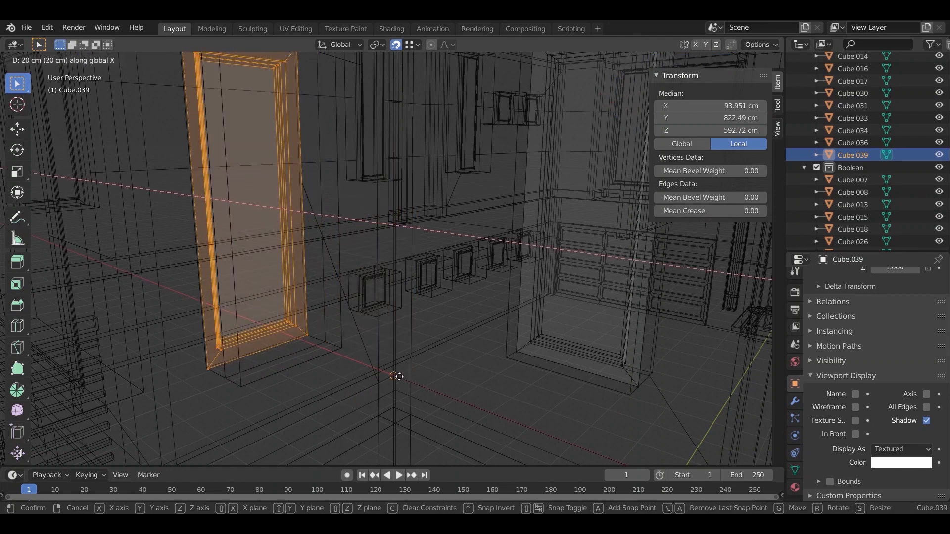
pyautogui.write('-3')
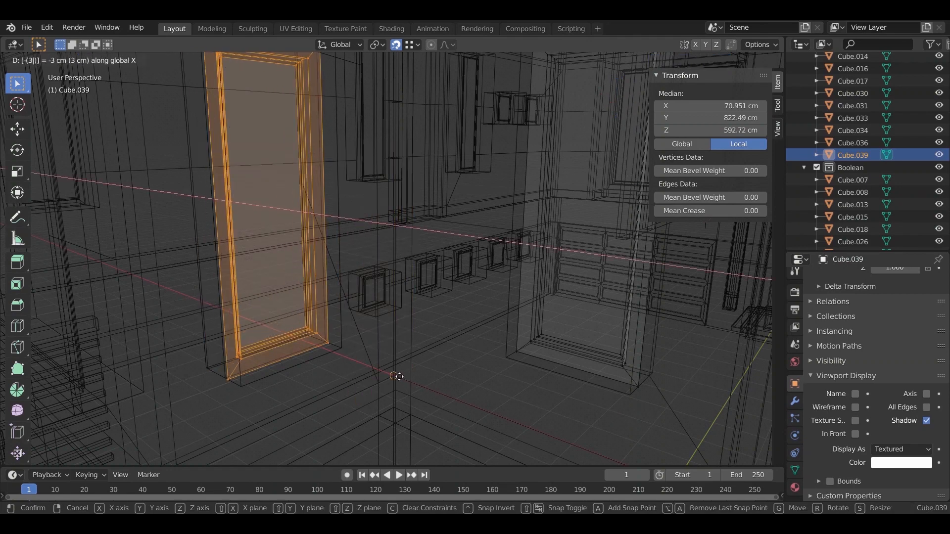
pyautogui.press('-')
pyautogui.press('Return')
# Step: Select all vertices of the back-wall window and move it -3 cm along Y into its opening
pyautogui.moveTo(409, 352); pyautogui.dragTo(428, 147, button='middle')
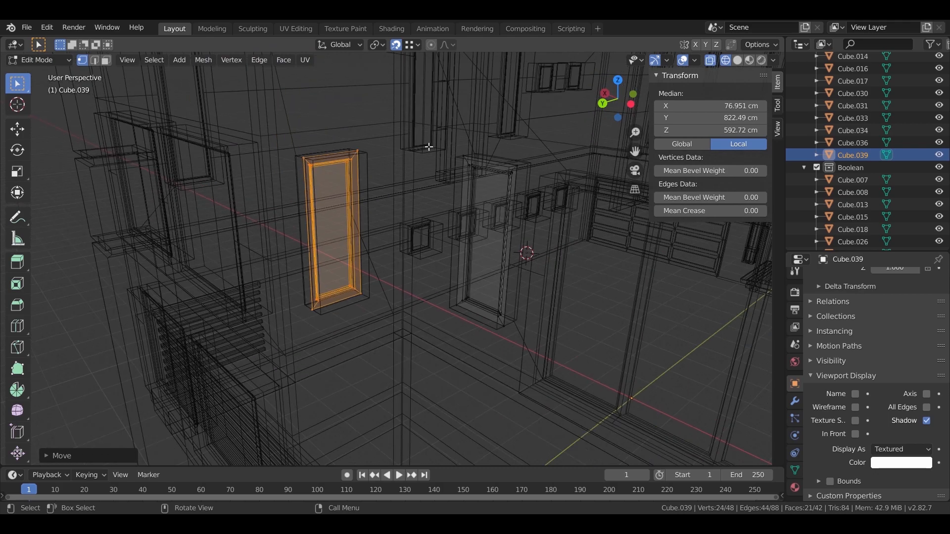
pyautogui.moveTo(429, 147); pyautogui.dragTo(523, 355)
pyautogui.scroll(4, 519, 347)
pyautogui.press('z')
pyautogui.click(580, 325)
pyautogui.moveTo(580, 325)
pyautogui.mouseDown(button='middle')
pyautogui.moveTo(577, 346)
pyautogui.moveTo(578, 320)
pyautogui.mouseUp(button='middle')
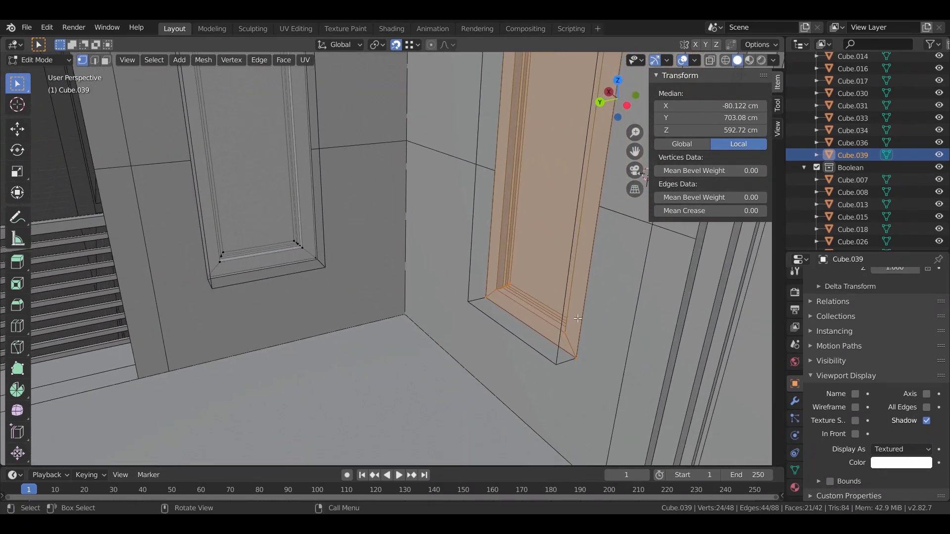
pyautogui.scroll(2, 578, 319)
pyautogui.press('g')
pyautogui.press('y')
pyautogui.press('3')
pyautogui.press('-')
pyautogui.press('Return')
pyautogui.moveTo(365, 269); pyautogui.dragTo(466, 307, button='middle')
pyautogui.scroll(-6, 403, 316)
pyautogui.press('Tab')
pyautogui.scroll(3, 312, 173)
# Step: Select the upper balcony's three windows with their wire cutters and duplicate them -400 cm along Z to the lower balcony
pyautogui.click(385, 283)
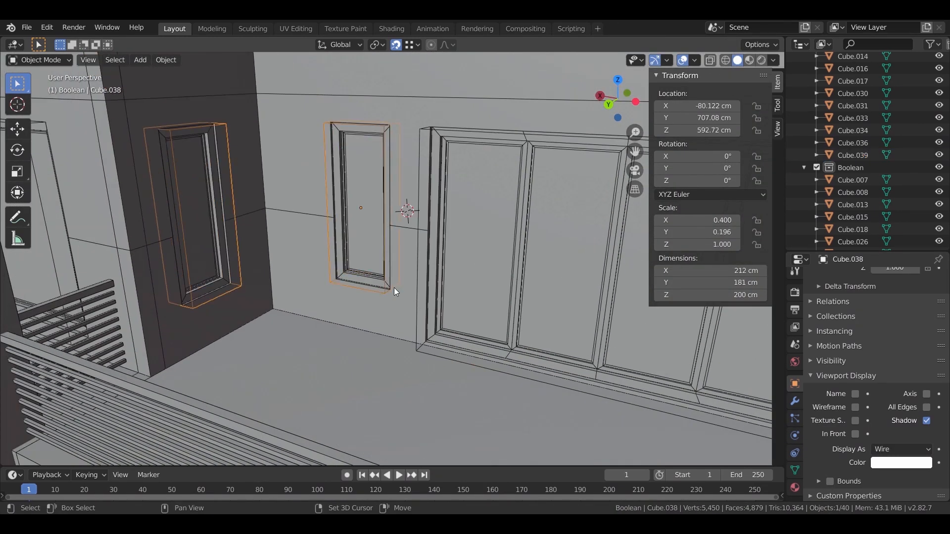
pyautogui.keyDown('shift'); pyautogui.click(442, 311); pyautogui.keyUp('shift')
pyautogui.keyDown('shift'); pyautogui.click(418, 309); pyautogui.keyUp('shift')
pyautogui.keyDown('shift'); pyautogui.click(441, 243); pyautogui.keyUp('shift')
pyautogui.scroll(-4, 441, 244)
pyautogui.moveTo(475, 365); pyautogui.dragTo(467, 342, button='middle')
pyautogui.keyDown('shift'); pyautogui.moveTo(468, 341); pyautogui.dragTo(444, 301, button='middle'); pyautogui.keyUp('shift')
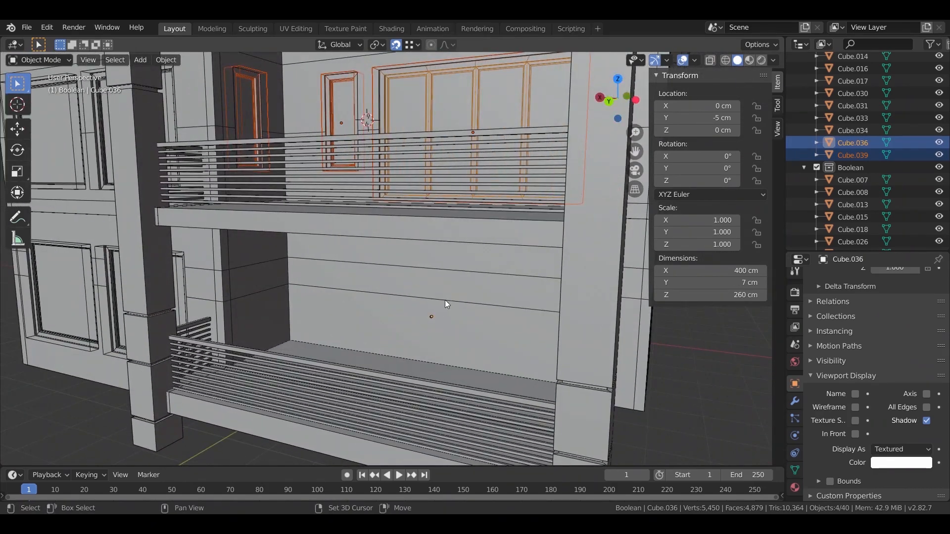
pyautogui.hotkey('shift', 'd')
pyautogui.press('z')
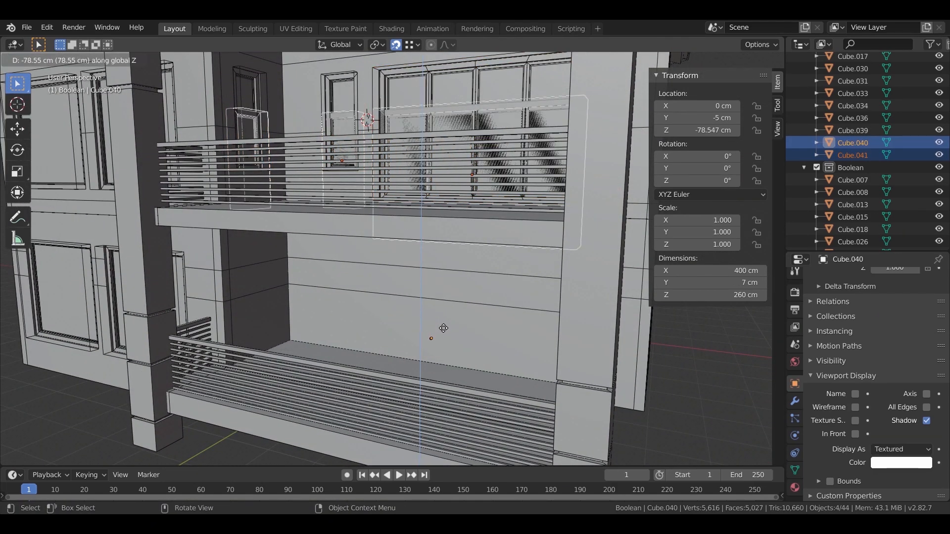
pyautogui.write('-400')
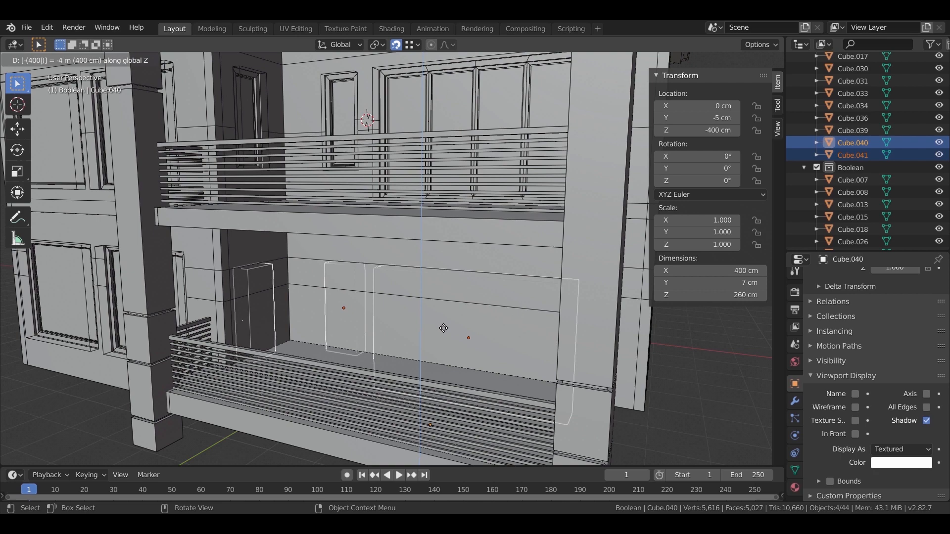
pyautogui.press('Return')
# Step: Move the duplicated windows and cutters up along Z so that they line up with the lower balcony's floor
pyautogui.moveTo(443, 328); pyautogui.dragTo(375, 310, button='middle')
pyautogui.press('g')
pyautogui.click(465, 332)
pyautogui.scroll(5, 375, 310)
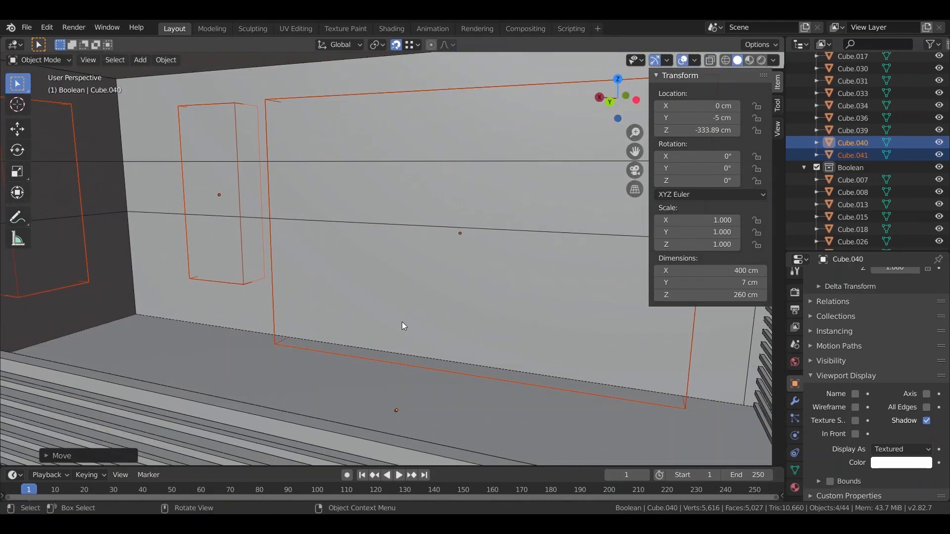
pyautogui.press('g')
pyautogui.press('z')
pyautogui.click(414, 342)
pyautogui.moveTo(414, 347); pyautogui.dragTo(357, 349, button='middle')
# Step: Add a Boolean Difference modifier to the house body using the lower balcony's large window cutter, Cube.042
pyautogui.click(239, 309)
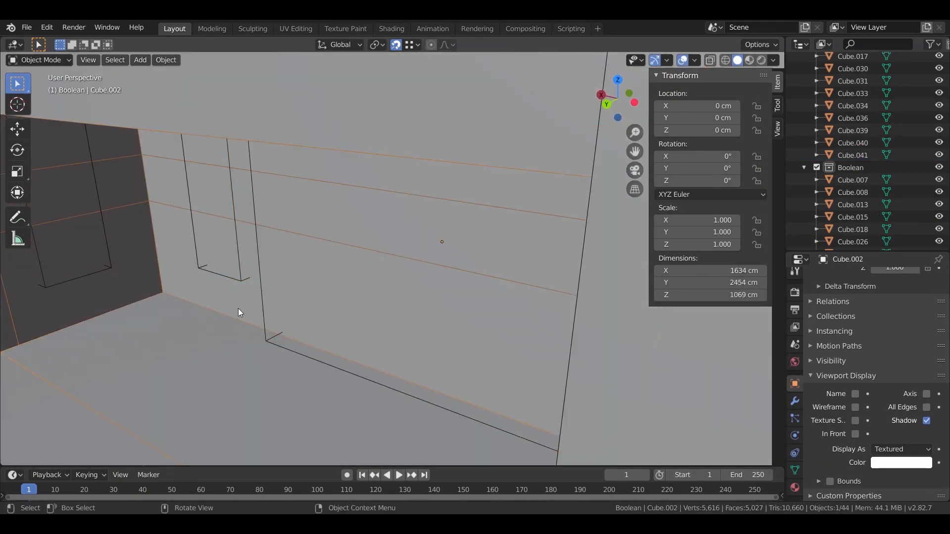
pyautogui.click(795, 402)
pyautogui.click(808, 278)
pyautogui.click(693, 76)
pyautogui.scroll(-6, 820, 349)
pyautogui.click(816, 332)
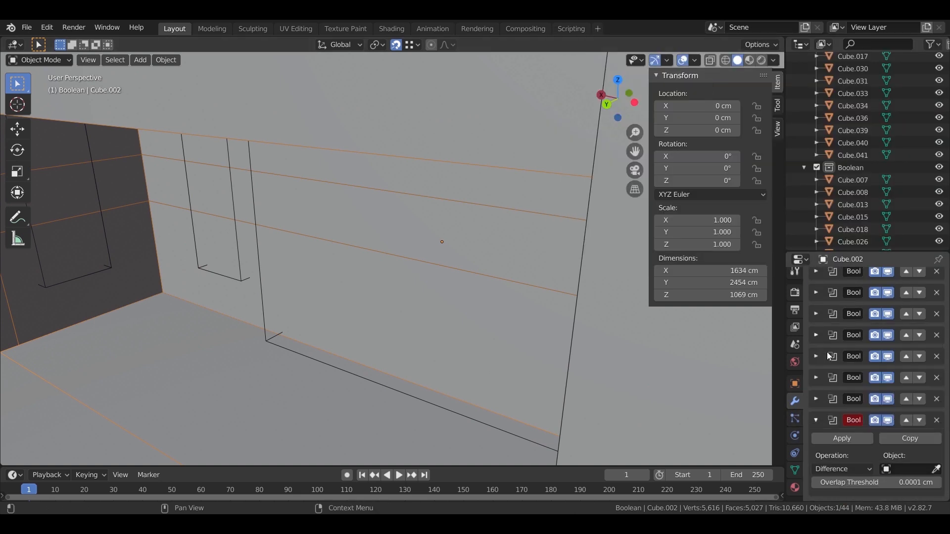
pyautogui.click(265, 307)
pyautogui.scroll(-5, 314, 309)
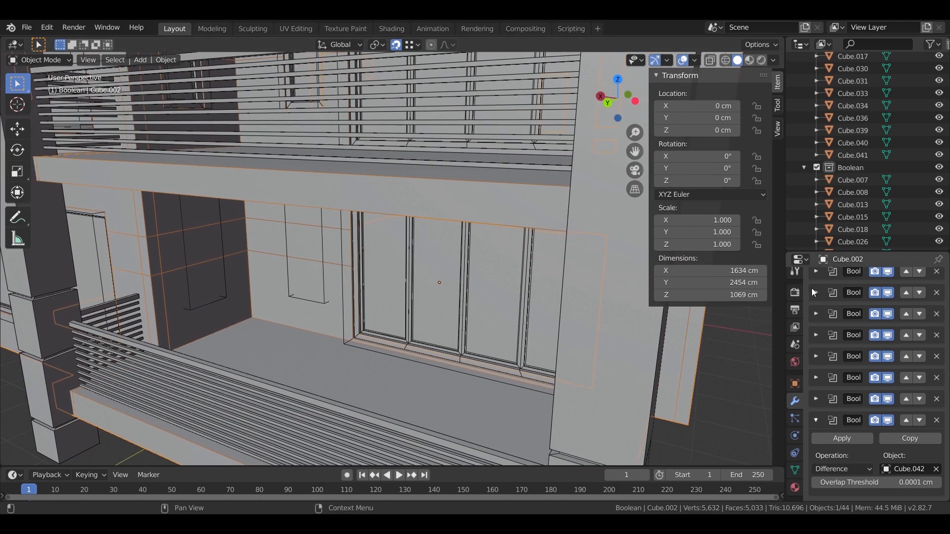
# Step: Add another Boolean Difference modifier to the house body with the small windows' cutter Cube.043, and save the file
pyautogui.click(816, 420)
pyautogui.click(830, 278)
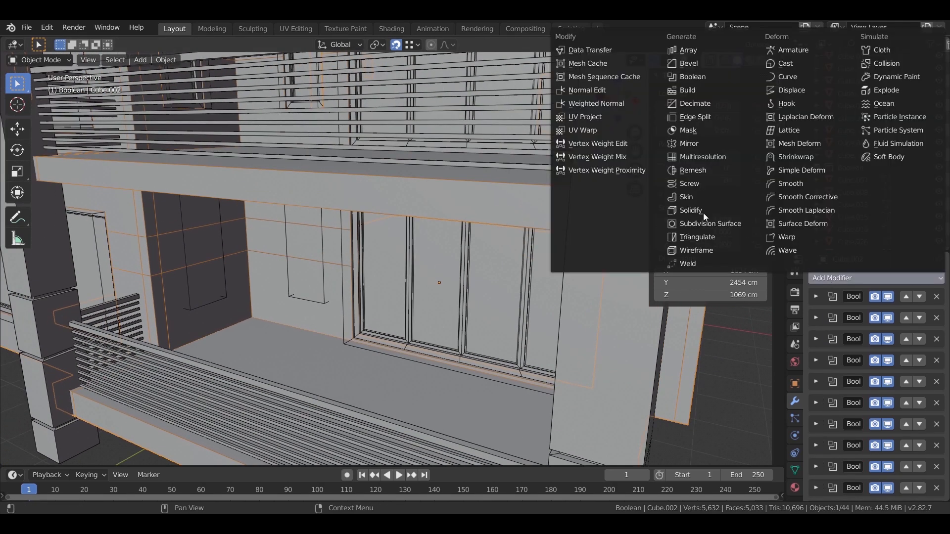
pyautogui.click(699, 78)
pyautogui.scroll(-5, 856, 379)
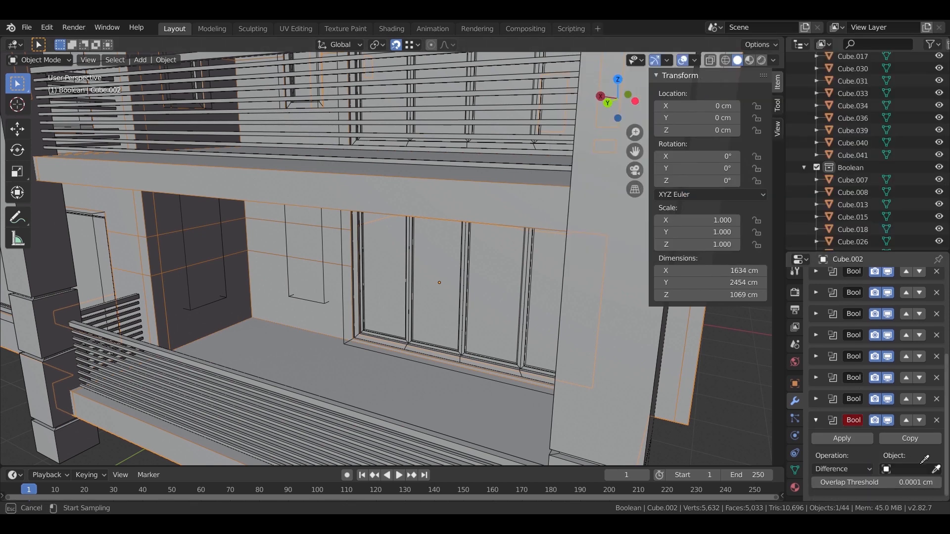
pyautogui.click(226, 286)
pyautogui.scroll(-3, 251, 302)
pyautogui.moveTo(256, 302); pyautogui.dragTo(425, 369, button='middle')
pyautogui.scroll(3, 372, 309)
pyautogui.hotkey('ctrl', 's')
# Step: Edit the house body and add a loop cut across the flat roof, slid close to the existing edge line
pyautogui.scroll(-5, 375, 308)
pyautogui.scroll(3, 425, 369)
pyautogui.scroll(4, 424, 371)
pyautogui.moveTo(415, 335); pyautogui.dragTo(349, 214, button='middle')
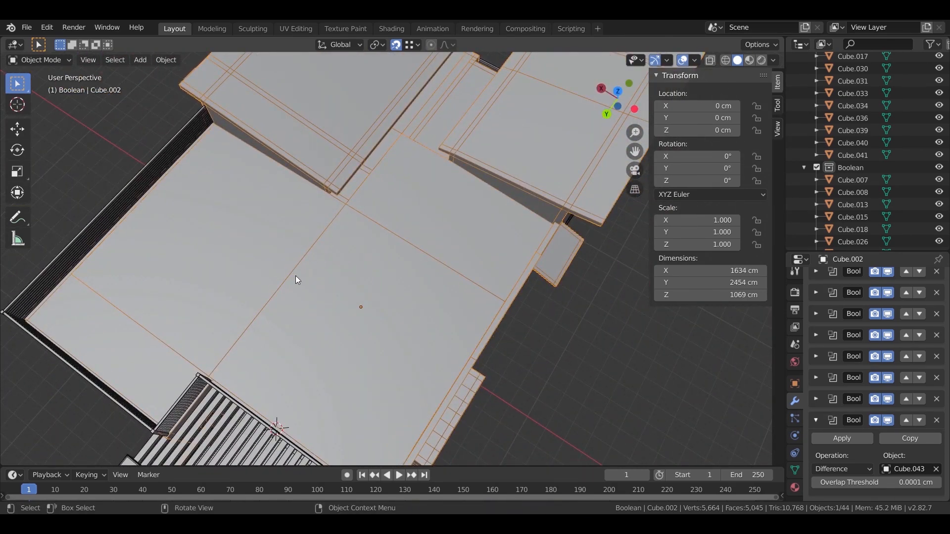
pyautogui.press('Tab')
pyautogui.hotkey('ctrl', 'r')
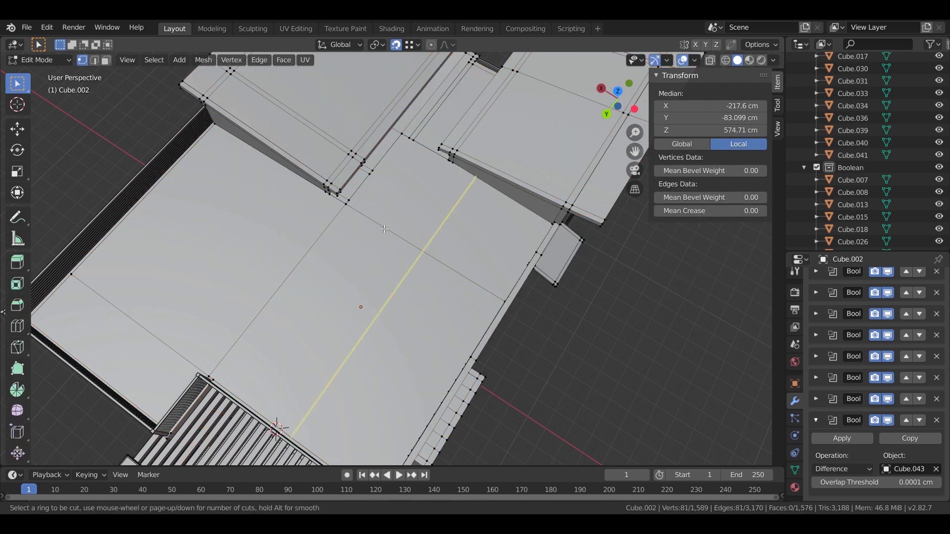
pyautogui.click(385, 229)
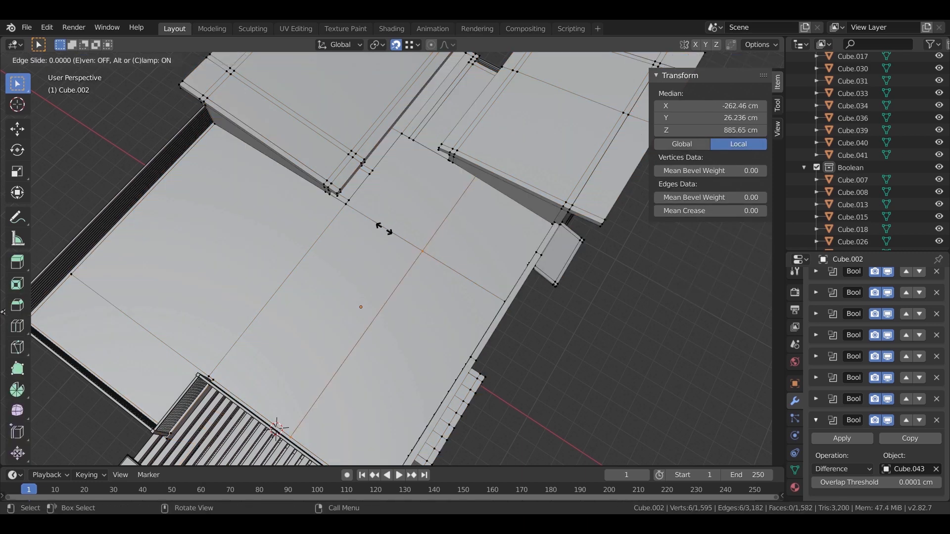
pyautogui.click(295, 201)
# Step: Move the new roof edge loop -240 cm along X
pyautogui.press('g')
pyautogui.press('x')
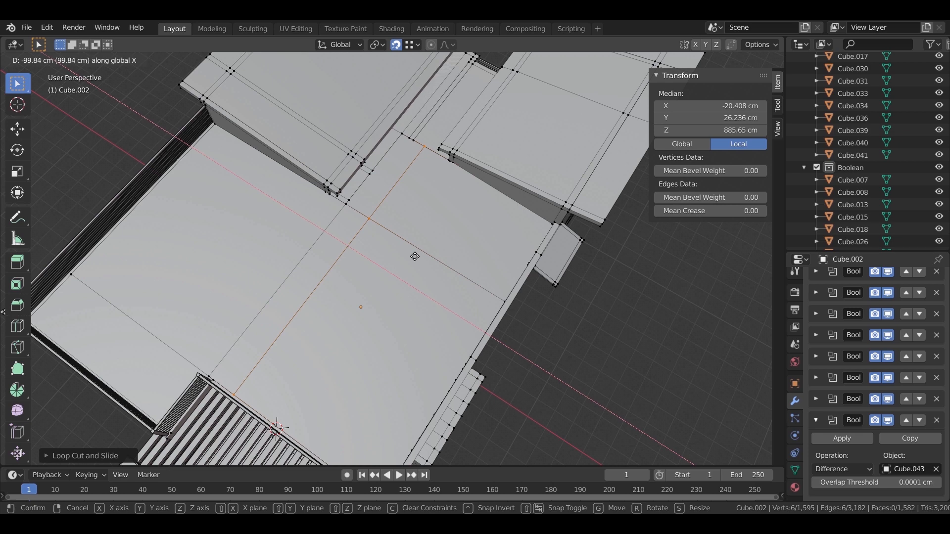
pyautogui.press('BackSpace')
pyautogui.write('240')
pyautogui.moveTo(415, 256); pyautogui.dragTo(503, 197, button='middle')
pyautogui.scroll(2, 504, 197)
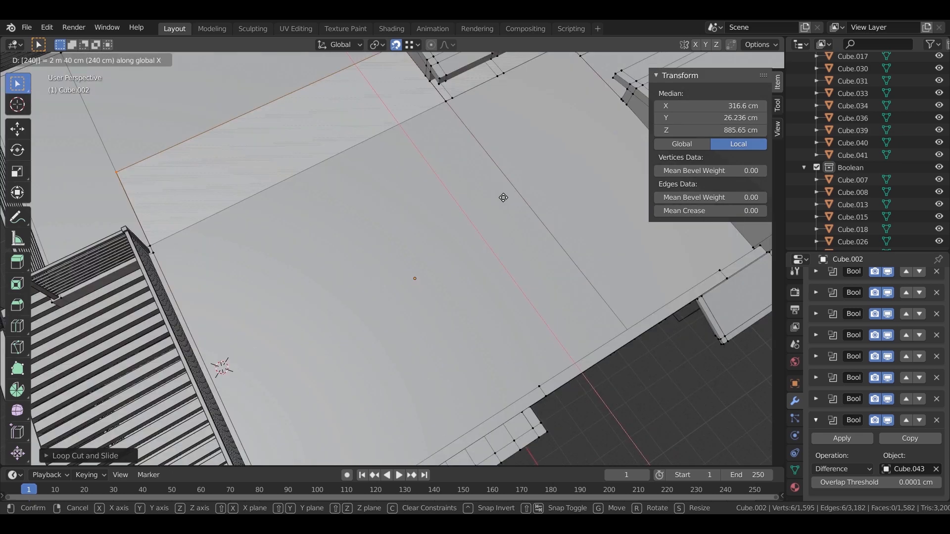
pyautogui.press('-')
pyautogui.press('Return')
# Step: Add a second loop cut across the flat roof, perpendicular to the first one
pyautogui.hotkey('ctrl', 'r')
pyautogui.click(473, 213)
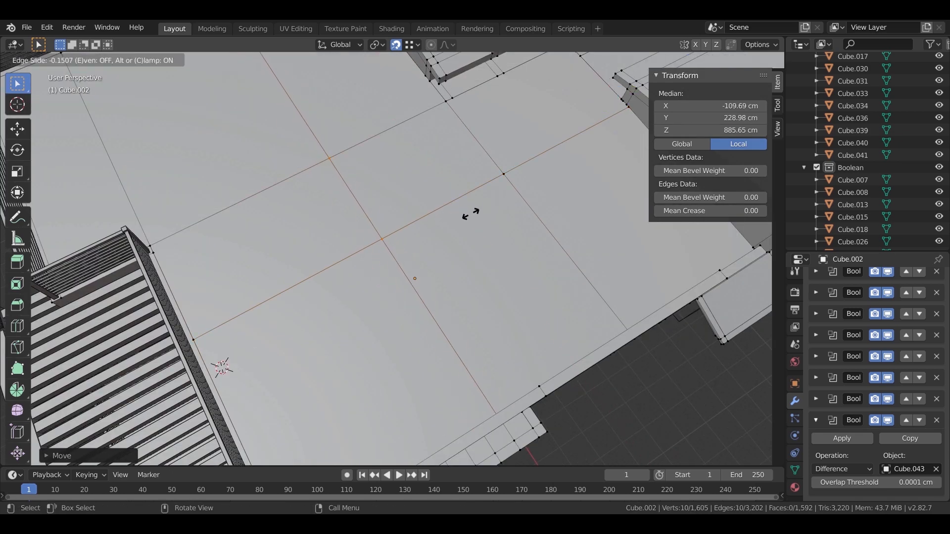
pyautogui.click(460, 220)
pyautogui.moveTo(460, 220); pyautogui.dragTo(429, 239, button='middle')
pyautogui.press('g')
pyautogui.press('x')
pyautogui.rightClick(503, 219)
# Step: Align the perpendicular loop along Y with the existing roof line, and move it outward along Y toward the pergola side
pyautogui.press('g')
pyautogui.press('y')
pyautogui.click(641, 197)
pyautogui.press('g')
pyautogui.press('y')
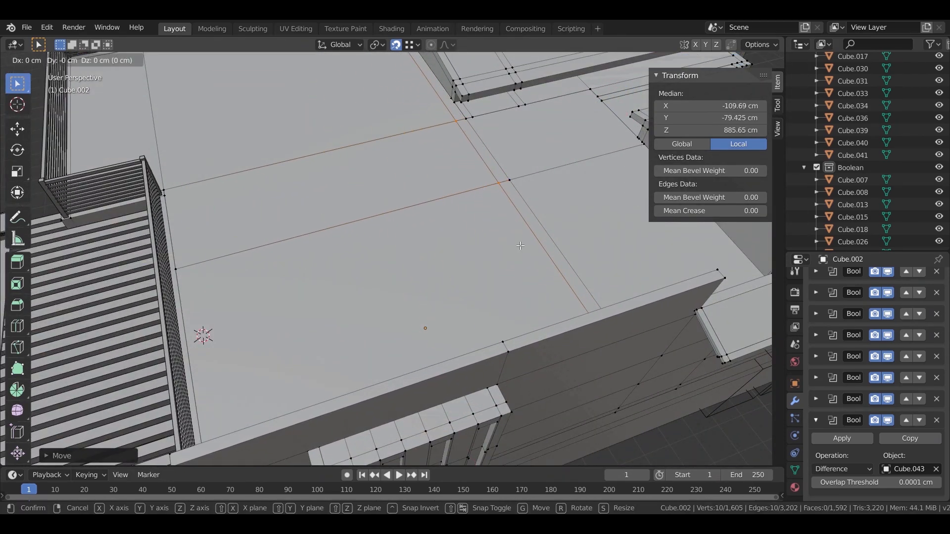
pyautogui.press('Return')
pyautogui.moveTo(497, 259); pyautogui.dragTo(431, 277, button='middle')
pyautogui.press('g')
pyautogui.press('y')
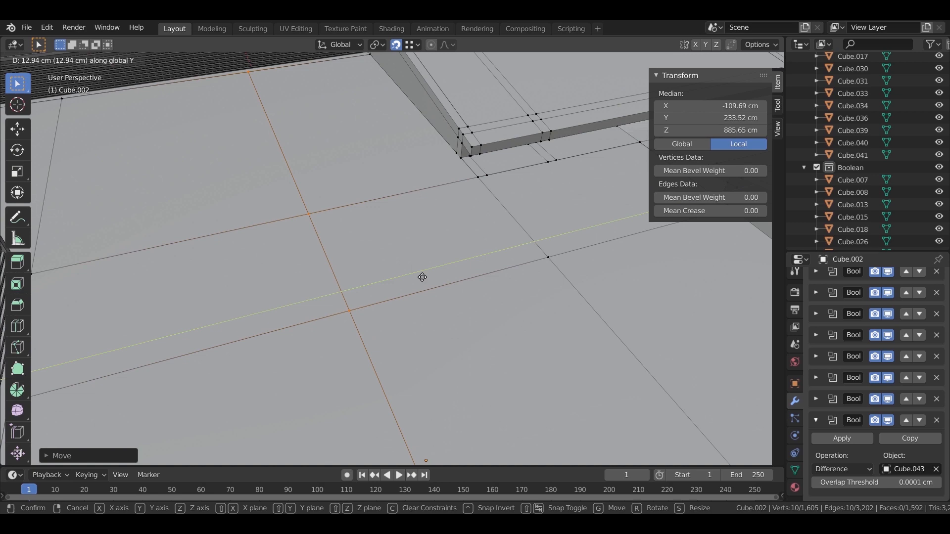
pyautogui.press('Return')
# Step: Select the roof face enclosed by the loops and extrude it 240 cm upward into a box
pyautogui.scroll(-4, 422, 278)
pyautogui.moveTo(422, 277); pyautogui.dragTo(462, 271, button='middle')
pyautogui.scroll(4, 462, 271)
pyautogui.click(107, 60)
pyautogui.click(402, 257)
pyautogui.moveTo(430, 309); pyautogui.dragTo(467, 290, button='middle')
pyautogui.write('e240')
pyautogui.press('Return')
pyautogui.moveTo(448, 238); pyautogui.dragTo(339, 157, button='middle')
# Step: Select the roof box's top side edge and raise it along Z so that the box top slopes
pyautogui.click(341, 158)
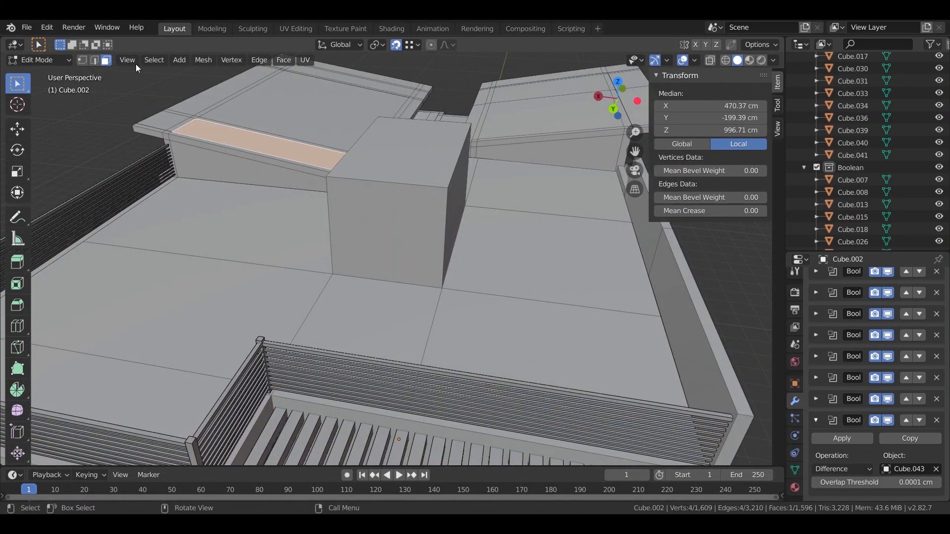
pyautogui.click(92, 60)
pyautogui.click(345, 156)
pyautogui.moveTo(345, 157); pyautogui.dragTo(403, 237, button='middle')
pyautogui.press('g')
pyautogui.press('z')
pyautogui.click(410, 213)
pyautogui.moveTo(426, 237); pyautogui.dragTo(408, 206, button='middle')
# Step: Add two vertical loop cuts through the roof box, one near each side of its front face
pyautogui.press('3')
pyautogui.click(411, 208)
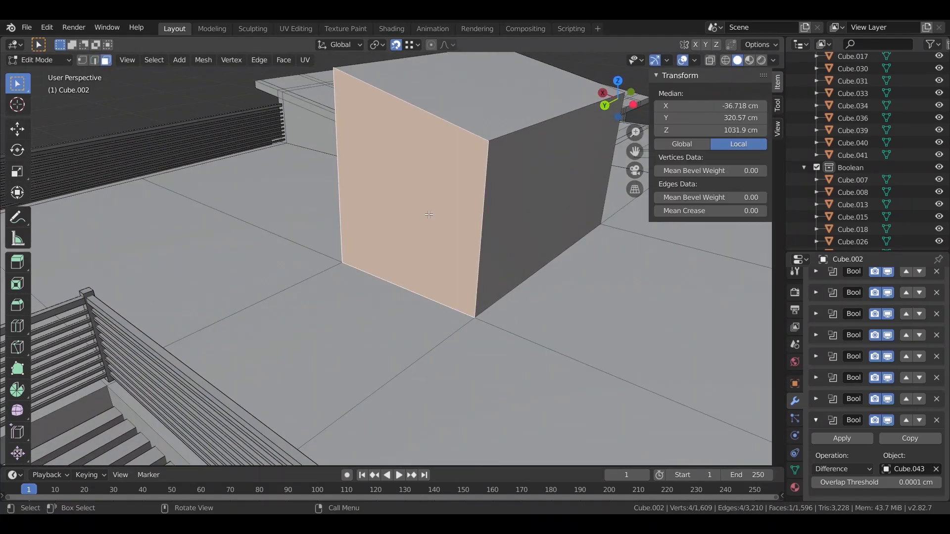
pyautogui.click(415, 123)
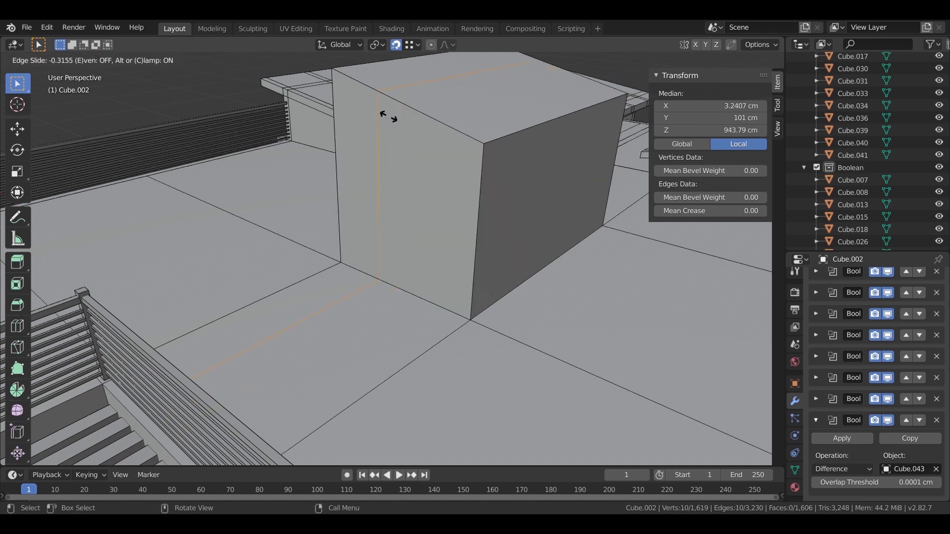
pyautogui.click(368, 113)
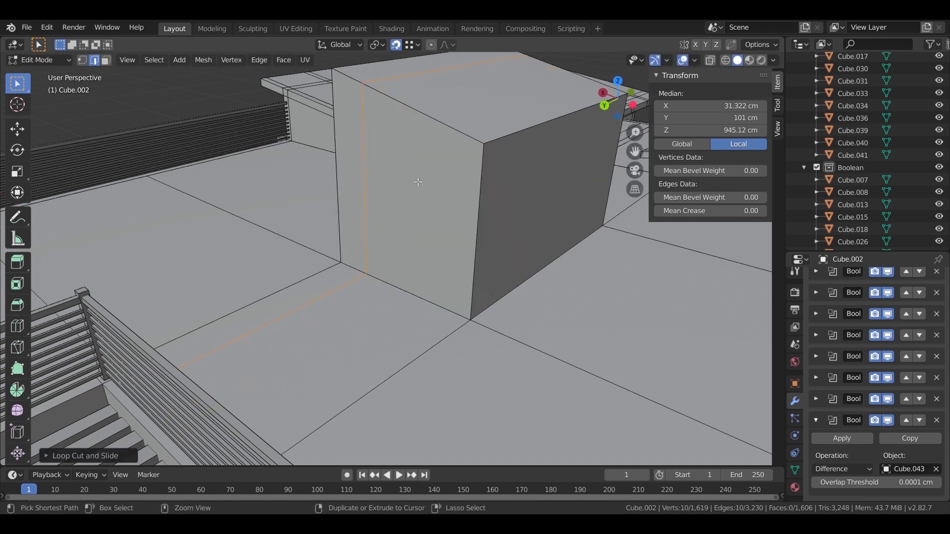
pyautogui.click(444, 150)
pyautogui.click(459, 163)
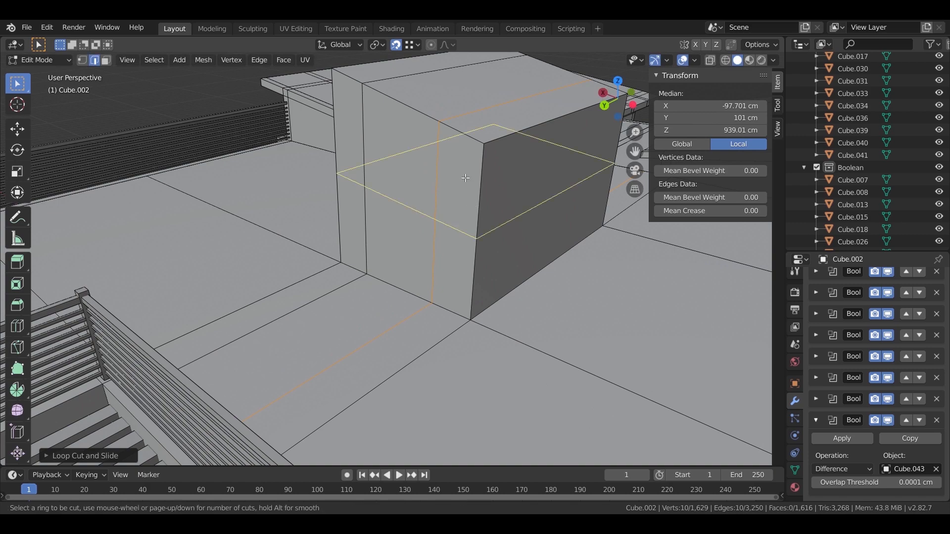
# Step: Add a horizontal loop cut around the upper part of the roof box and raise it about 30 cm along Z
pyautogui.moveTo(465, 178); pyautogui.dragTo(465, 155)
pyautogui.click(465, 126)
pyautogui.moveTo(466, 128); pyautogui.dragTo(485, 205, button='middle')
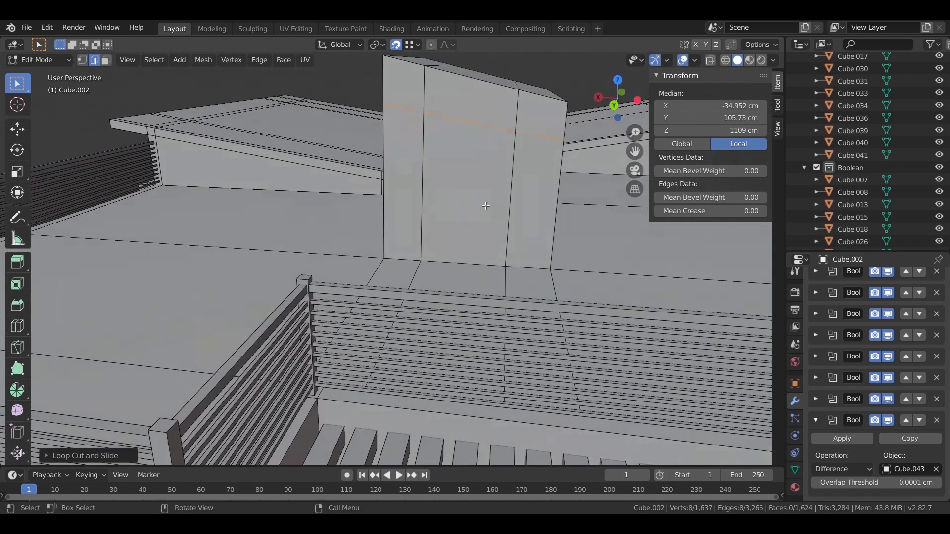
pyautogui.press('g')
pyautogui.press('z')
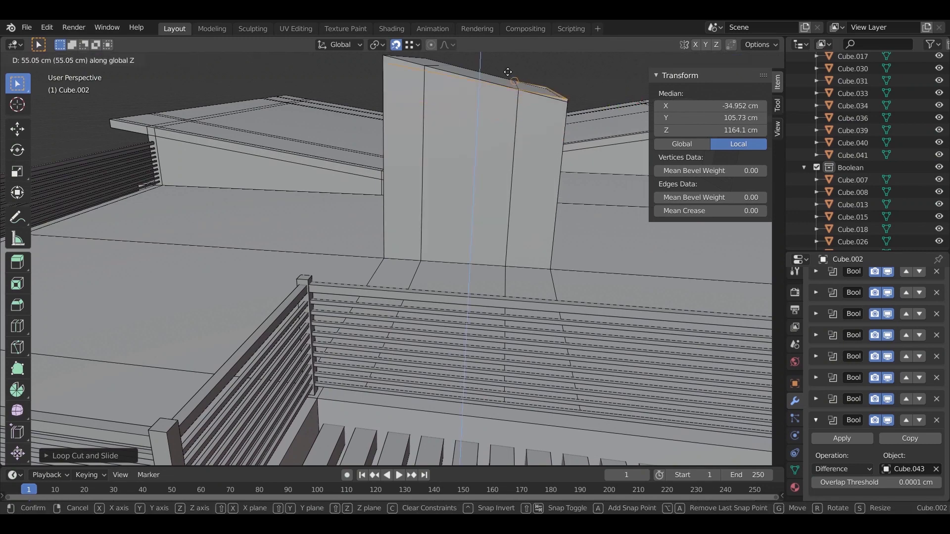
pyautogui.click(397, 74)
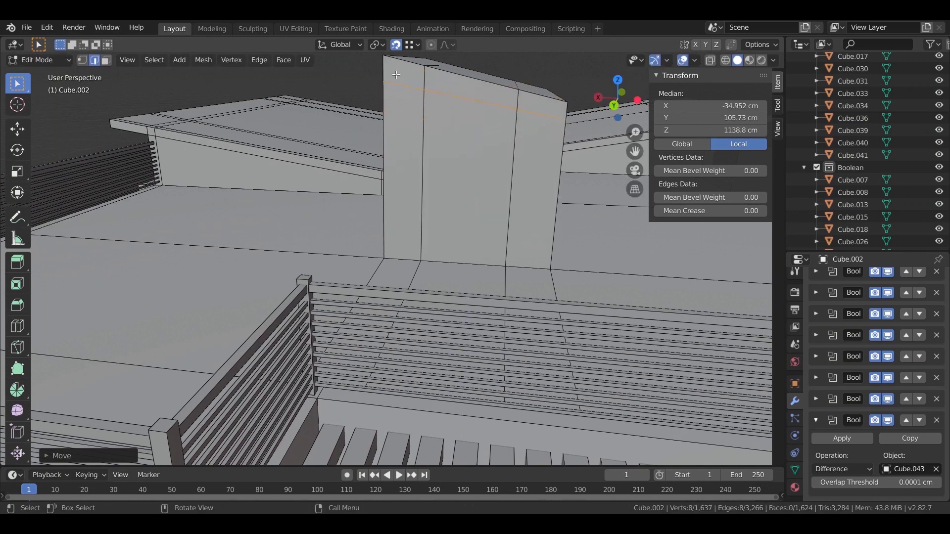
# Step: In wireframe display, lower the horizontal loop's two vertices at the first vertical cut to the level of the second cut's vertices
pyautogui.scroll(6, 478, 236)
pyautogui.moveTo(479, 237); pyautogui.dragTo(510, 228, button='middle')
pyautogui.click(81, 60)
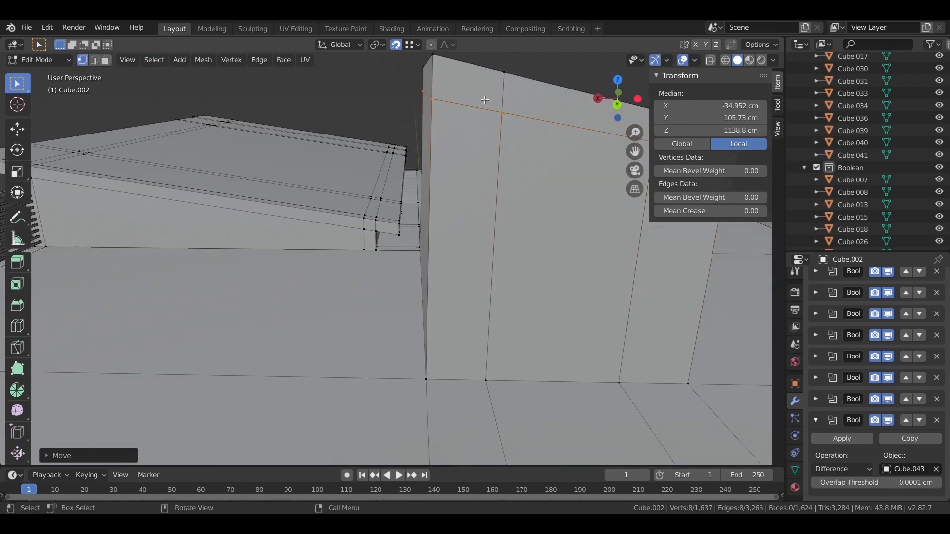
pyautogui.keyDown('shift'); pyautogui.moveTo(488, 102); pyautogui.dragTo(381, 79, button='middle'); pyautogui.keyUp('shift')
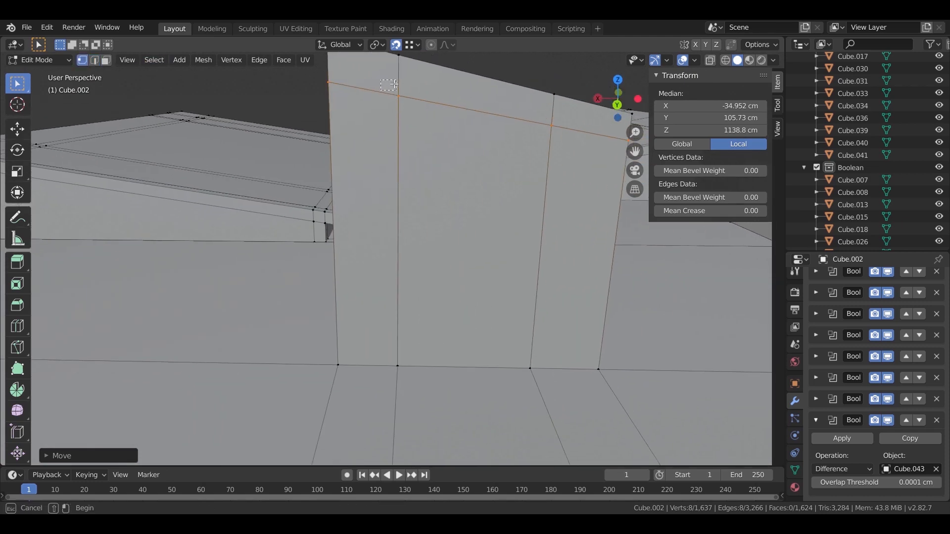
pyautogui.moveTo(395, 87); pyautogui.dragTo(397, 92)
pyautogui.press('z')
pyautogui.click(381, 99)
pyautogui.moveTo(388, 100); pyautogui.dragTo(391, 97, button='middle')
pyautogui.moveTo(389, 82); pyautogui.dragTo(416, 112)
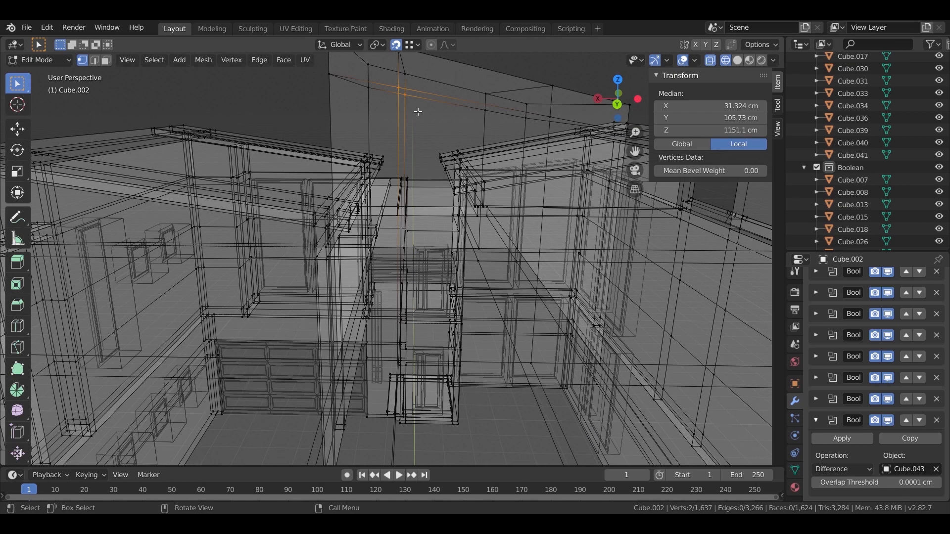
pyautogui.press('g')
pyautogui.press('z')
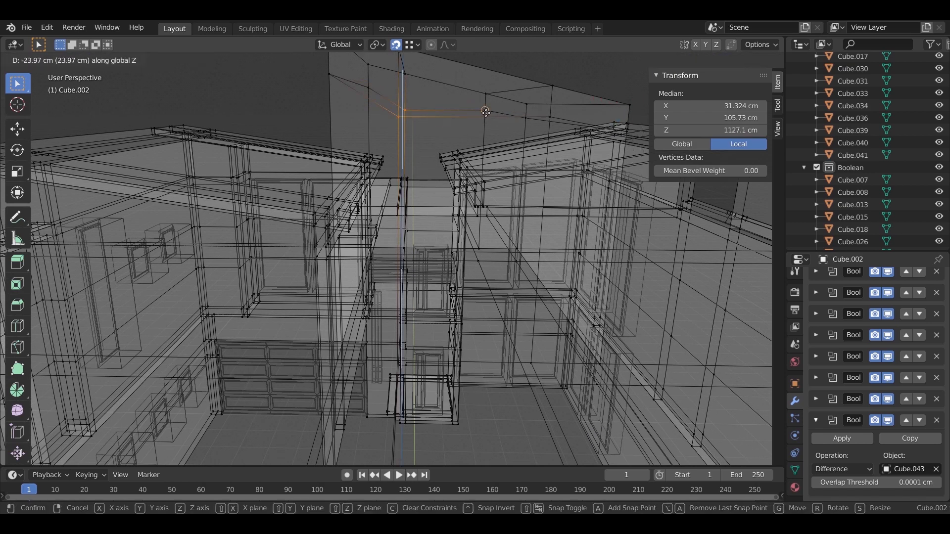
pyautogui.click(488, 113)
# Step: Lower the horizontal loop's two vertices on the box's higher side along Z to the same level
pyautogui.moveTo(458, 145); pyautogui.dragTo(387, 83, button='middle')
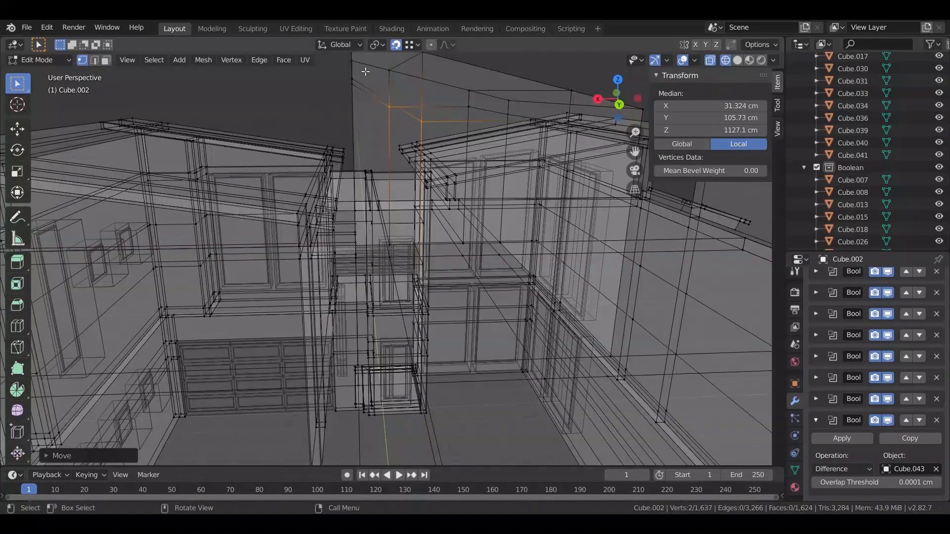
pyautogui.moveTo(367, 105); pyautogui.dragTo(370, 109)
pyautogui.press('g')
pyautogui.press('z')
pyautogui.click(390, 108)
# Step: Try to move the horizontal loop's two vertices at the second vertical cut along Z, and undo the move
pyautogui.moveTo(391, 109); pyautogui.dragTo(496, 105, button='middle')
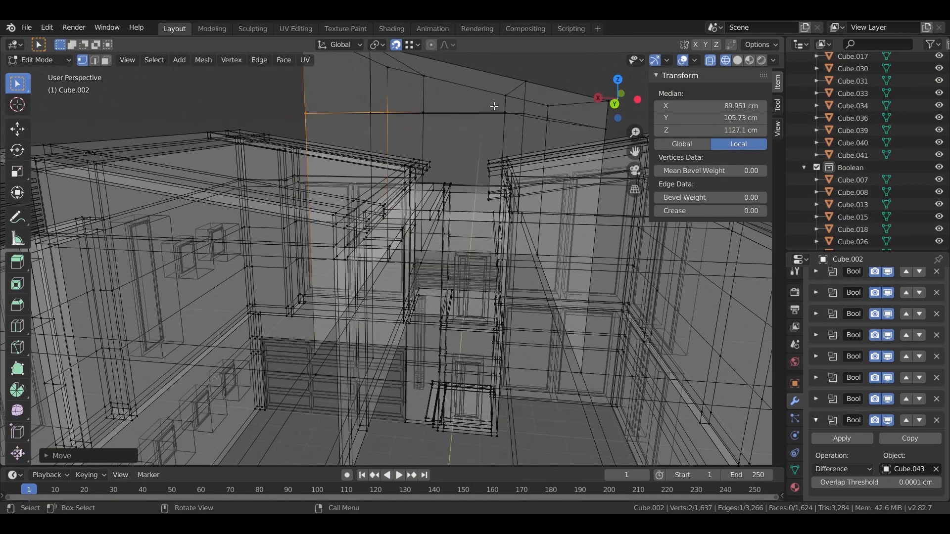
pyautogui.click(519, 119)
pyautogui.press('g')
pyautogui.press('z')
pyautogui.rightClick(558, 133)
pyautogui.press('g')
pyautogui.press('z')
pyautogui.click(552, 140)
pyautogui.hotkey('ctrl', 'z')
# Step: Retry the vertical move of the loop vertices in solid display, undo it and return to wireframe display
pyautogui.hotkey('shift', 'z')
pyautogui.moveTo(535, 185); pyautogui.dragTo(536, 188, button='middle')
pyautogui.press('g')
pyautogui.press('z')
pyautogui.click(540, 146)
pyautogui.click(526, 132)
pyautogui.press('g')
pyautogui.press('z')
pyautogui.rightClick(500, 144)
pyautogui.hotkey('shift', 'z')
pyautogui.hotkey('ctrl', 'z')
pyautogui.hotkey('ctrl', 'z')
# Step: Lower the horizontal loop's two vertices at the second vertical cut to the level of the loop's lowest end
pyautogui.press('g')
pyautogui.press('z')
pyautogui.click(479, 143)
pyautogui.moveTo(476, 141); pyautogui.dragTo(448, 140, button='middle')
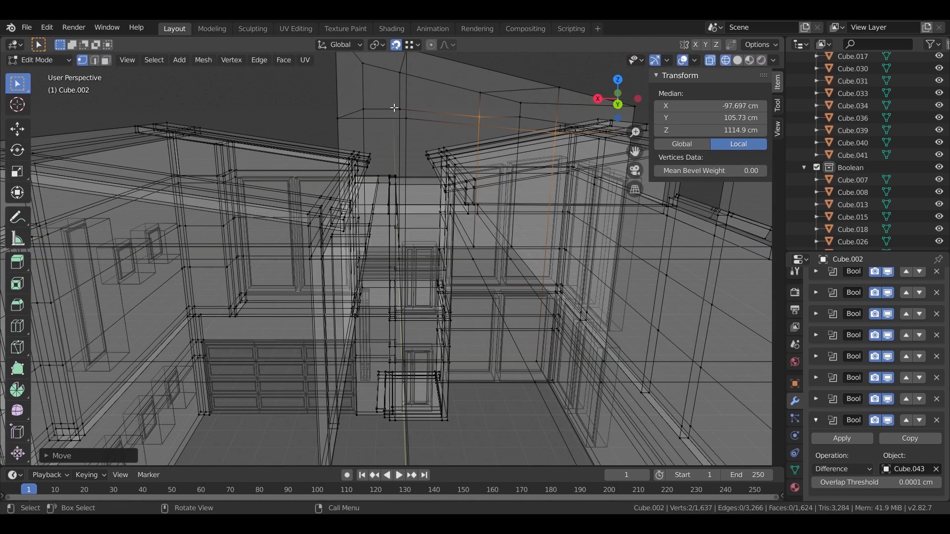
# Step: Move the horizontal loop's remaining vertices, at the other vertical cut and at the box's end edge, along Z to level the loop
pyautogui.moveTo(393, 105); pyautogui.dragTo(416, 127)
pyautogui.press('g')
pyautogui.press('z')
pyautogui.click(410, 133)
pyautogui.moveTo(330, 94); pyautogui.dragTo(363, 127)
pyautogui.press('g')
pyautogui.press('z')
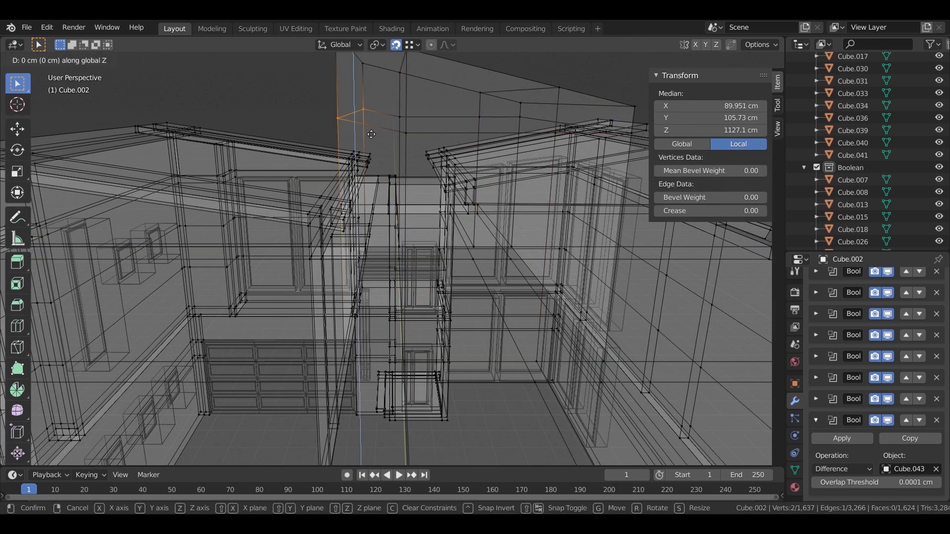
pyautogui.click(402, 134)
# Step: Return to solid display and inset the box's door-shaped front face with a thickness of about 0.029
pyautogui.scroll(-2, 402, 134)
pyautogui.press('z')
pyautogui.moveTo(403, 137)
pyautogui.mouseDown(button='middle')
pyautogui.moveTo(451, 200)
pyautogui.moveTo(402, 218)
pyautogui.mouseUp(button='middle')
pyautogui.click(464, 189)
pyautogui.scroll(4, 445, 205)
pyautogui.click(106, 61)
pyautogui.click(407, 222)
pyautogui.scroll(-3, 413, 218)
pyautogui.scroll(2, 389, 270)
pyautogui.keyDown('shift'); pyautogui.moveTo(410, 279); pyautogui.dragTo(423, 254, button='middle'); pyautogui.keyUp('shift')
pyautogui.press('i')
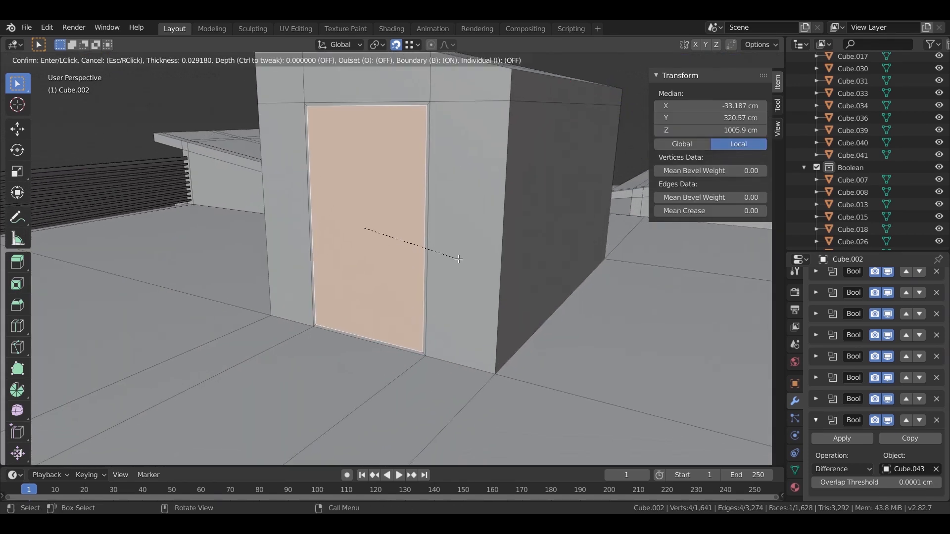
pyautogui.click(459, 259)
# Step: Extrude the inset door face about 64 cm into the roof box to form a recess
pyautogui.moveTo(430, 293); pyautogui.dragTo(419, 303, button='middle')
pyautogui.scroll(1, 396, 292)
pyautogui.press('e')
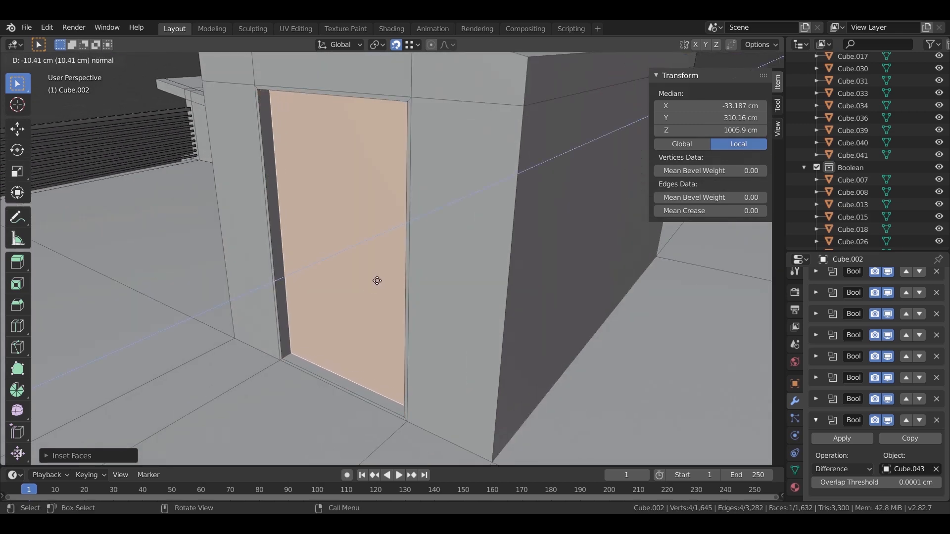
pyautogui.click(420, 252)
pyautogui.scroll(-3, 386, 258)
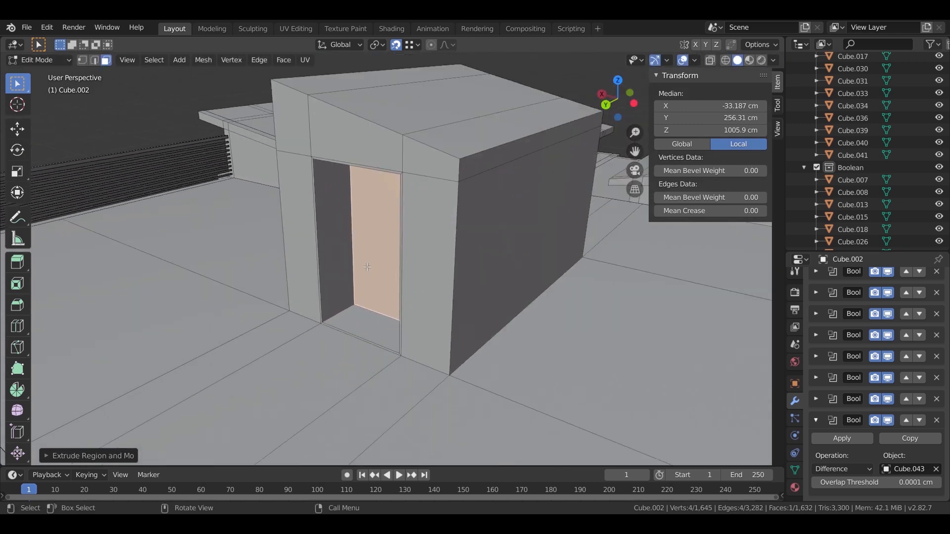
# Step: Inset the face at the back of the recess to form an outer door frame border
pyautogui.moveTo(365, 265); pyautogui.dragTo(333, 296, button='middle')
pyautogui.press('Tab')
pyautogui.scroll(-4, 332, 268)
pyautogui.moveTo(334, 348); pyautogui.dragTo(441, 254, button='middle')
pyautogui.scroll(-4, 365, 311)
pyautogui.scroll(4, 371, 274)
pyautogui.scroll(4, 407, 280)
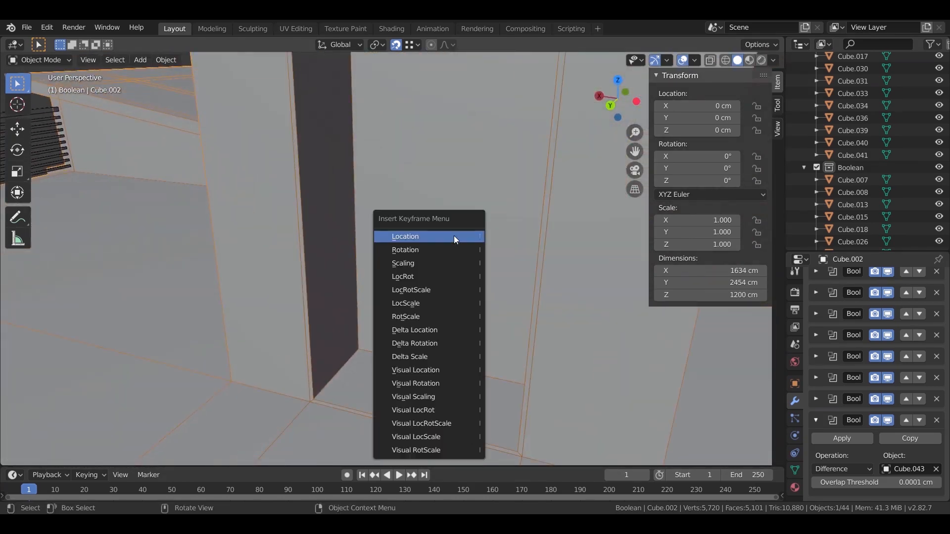
pyautogui.press('Tab')
pyautogui.press('i')
pyautogui.click(520, 234)
pyautogui.moveTo(520, 234); pyautogui.dragTo(512, 252, button='middle')
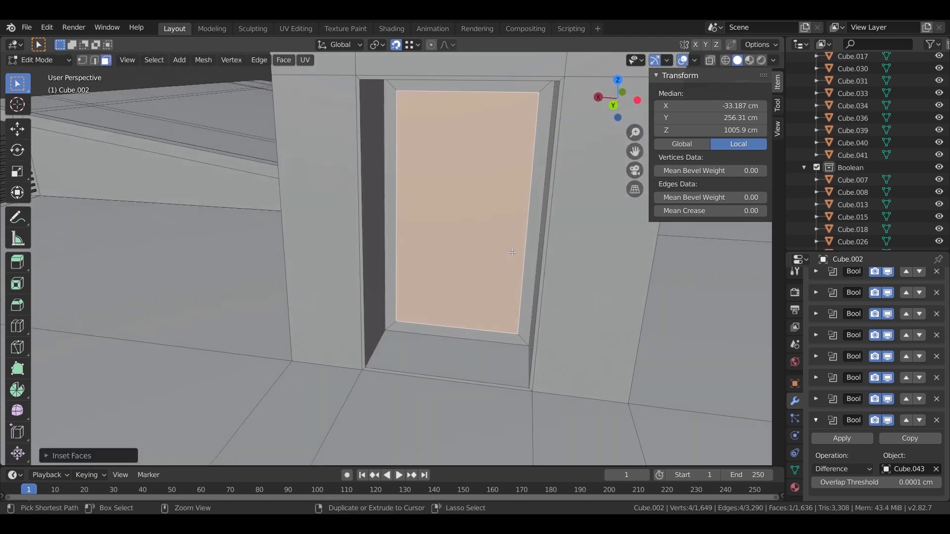
# Step: Add a vertical loop cut through the recessed panel, slid off-centre to split it into a wide and a narrow pane
pyautogui.click(468, 105)
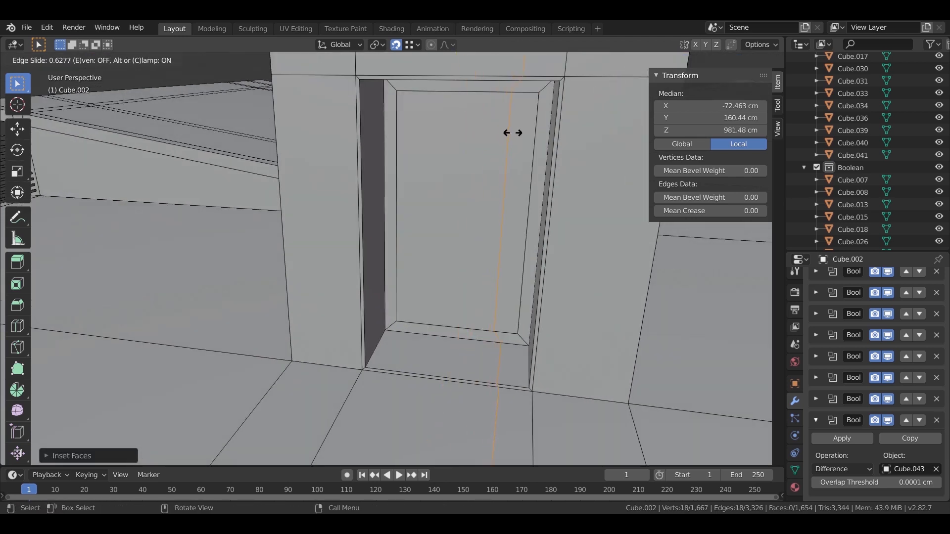
pyautogui.click(497, 132)
pyautogui.press('Tab')
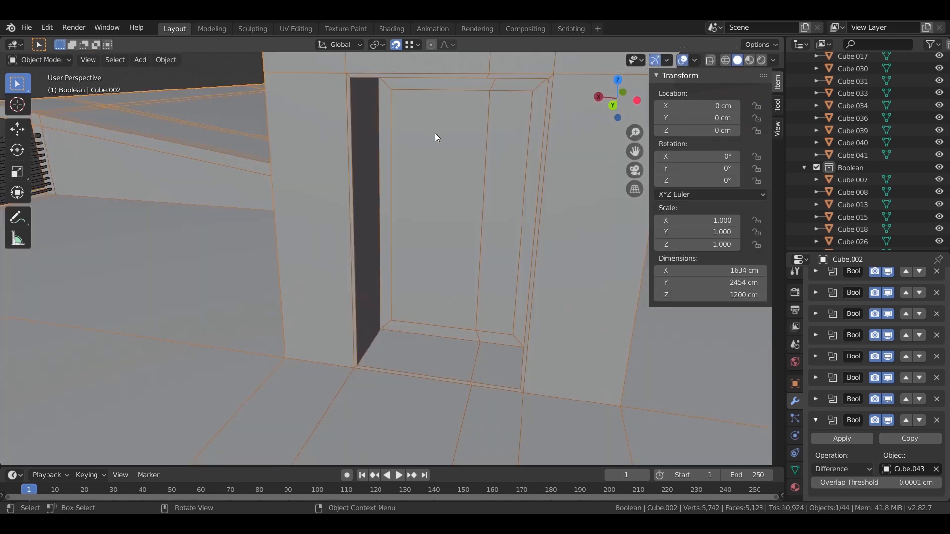
pyautogui.press('Tab')
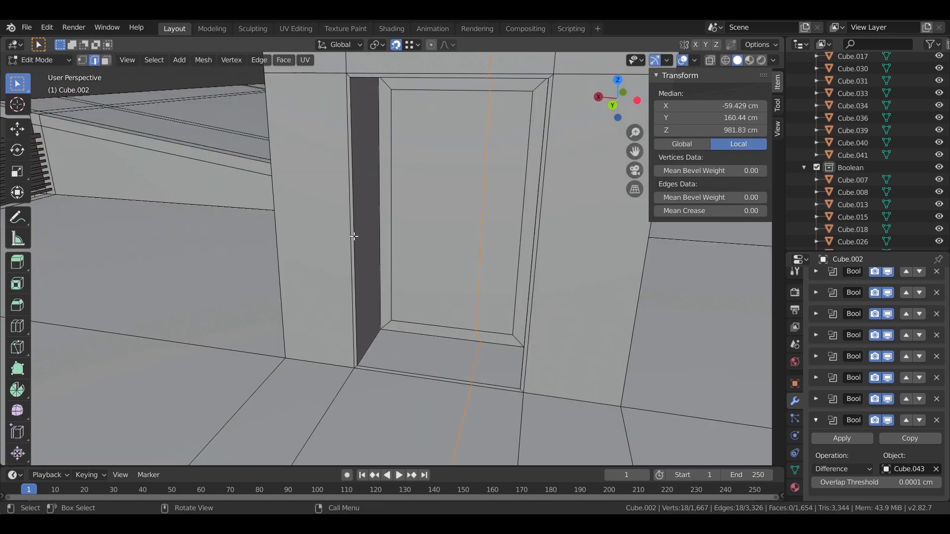
# Step: Select both pane faces and extrude them together about 5.5 cm inward
pyautogui.press('3')
pyautogui.click(497, 233)
pyautogui.keyDown('shift'); pyautogui.click(436, 293); pyautogui.keyUp('shift')
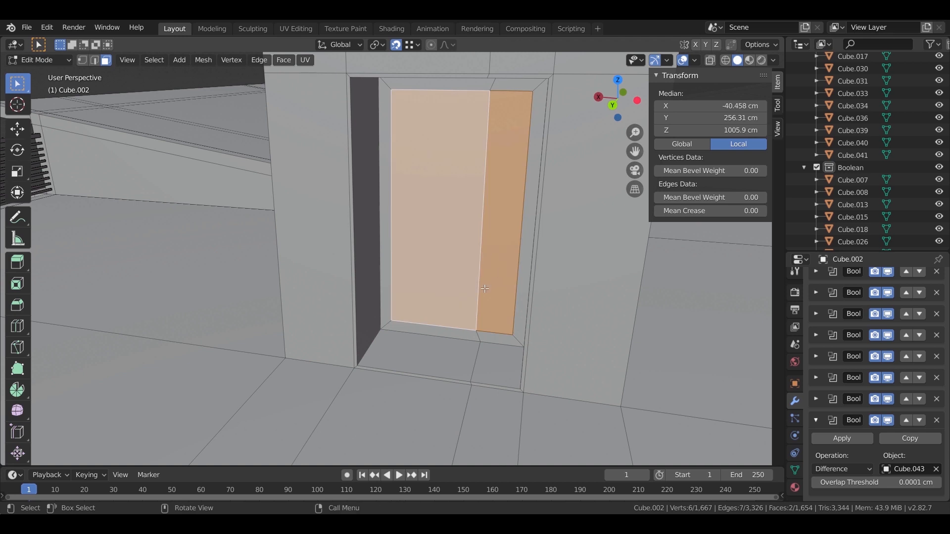
pyautogui.press('KP_Decimal')
pyautogui.press('e')
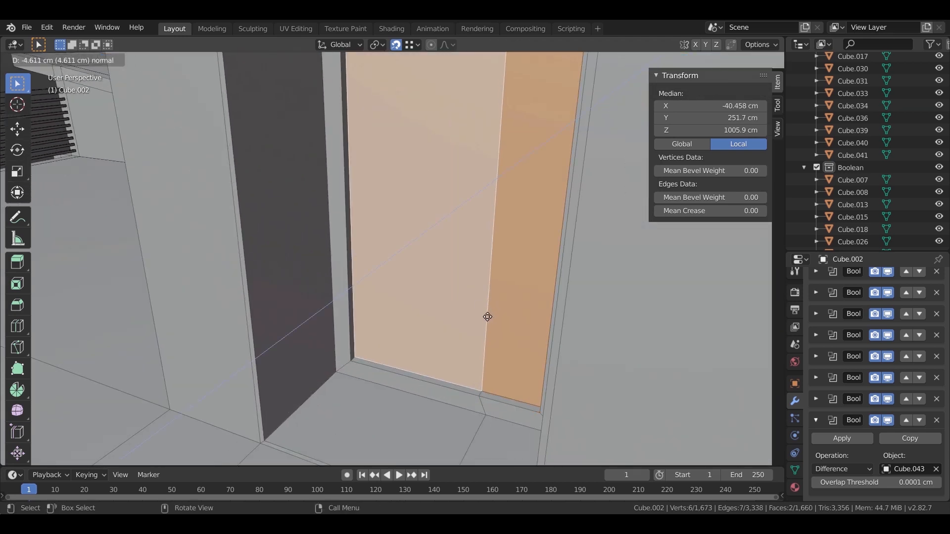
pyautogui.rightClick(490, 316)
# Step: Extrude the two pane faces individually in place and inset them to give each pane its own frame
pyautogui.rightClick(500, 293)
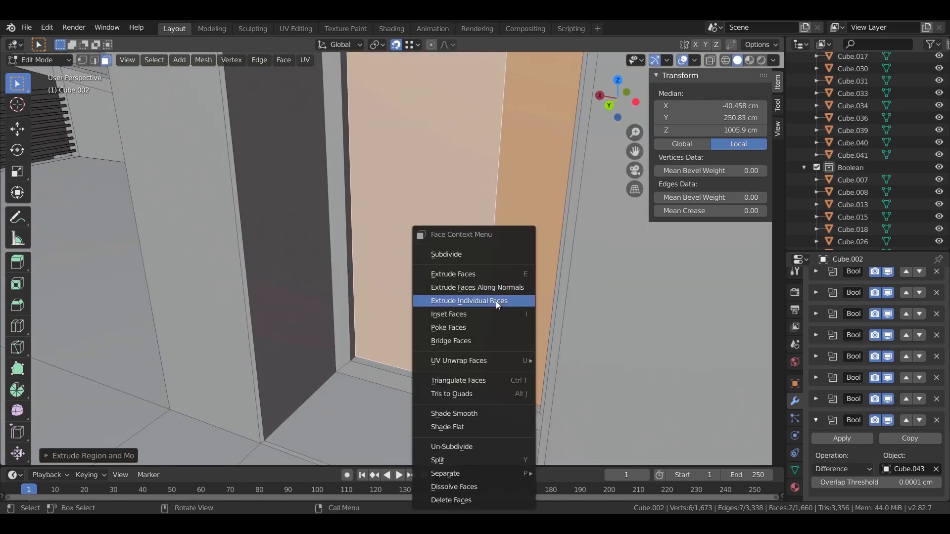
pyautogui.click(495, 301)
pyautogui.press('i')
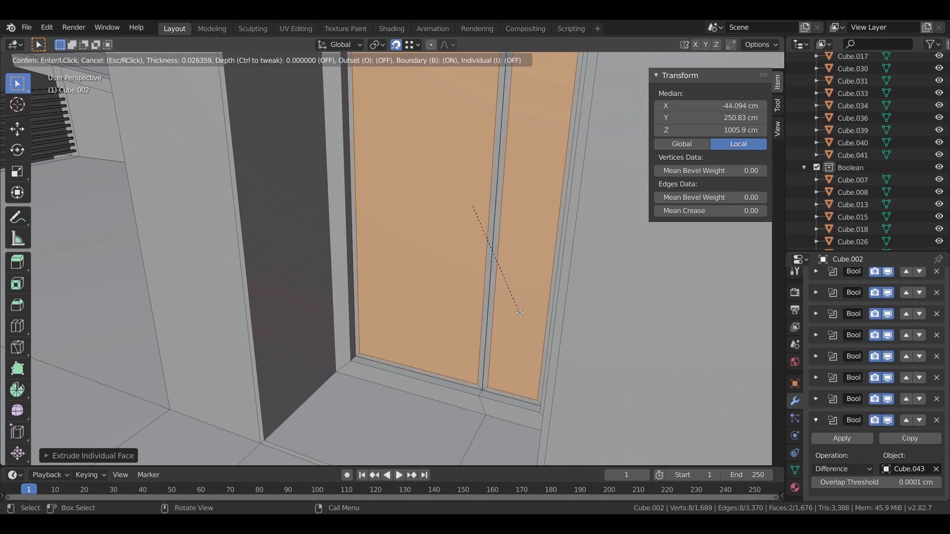
pyautogui.click(485, 347)
# Step: Try to extrude the two pane faces about 2 cm outward, and undo the extrusion
pyautogui.press('e')
pyautogui.click(520, 336)
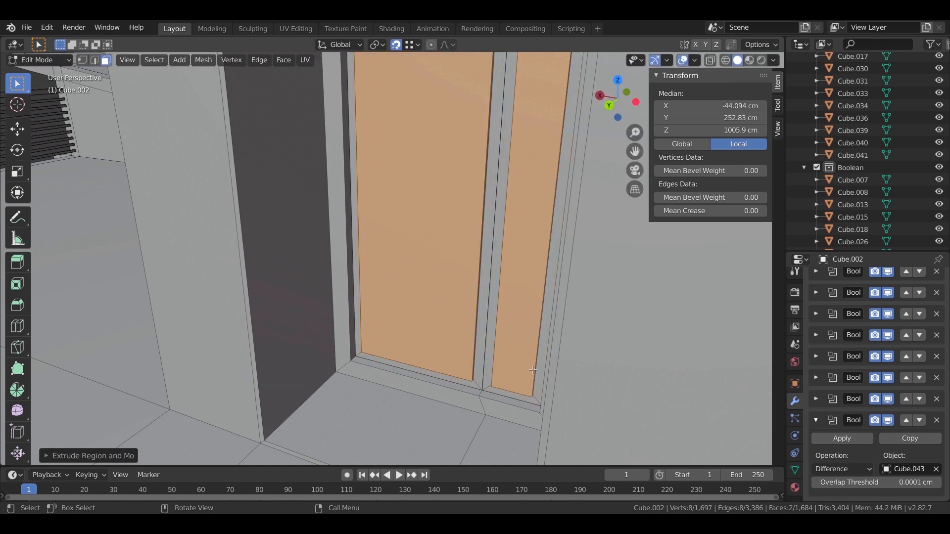
pyautogui.scroll(-1, 529, 361)
pyautogui.scroll(1, 529, 361)
pyautogui.hotkey('ctrl', 'z')
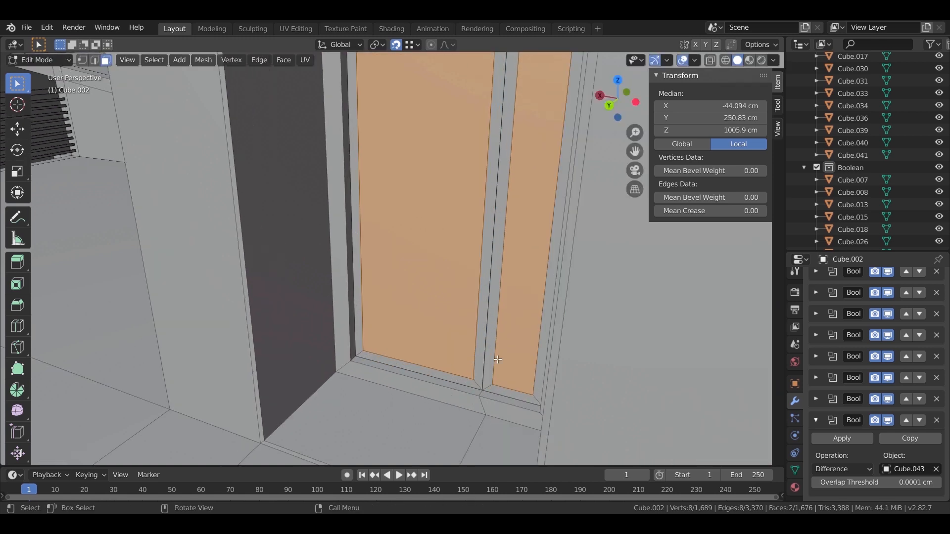
# Step: Extrude the two pane faces about 2 cm inward and inset them with a thin border
pyautogui.press('e')
pyautogui.click(501, 355)
pyautogui.moveTo(584, 377); pyautogui.dragTo(570, 366, button='middle')
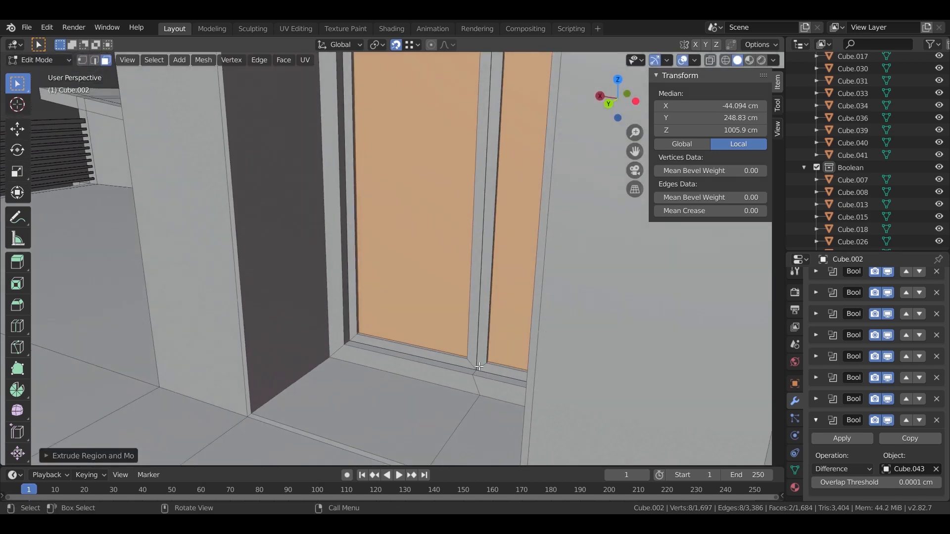
pyautogui.scroll(3, 571, 365)
pyautogui.press('i')
pyautogui.click(465, 334)
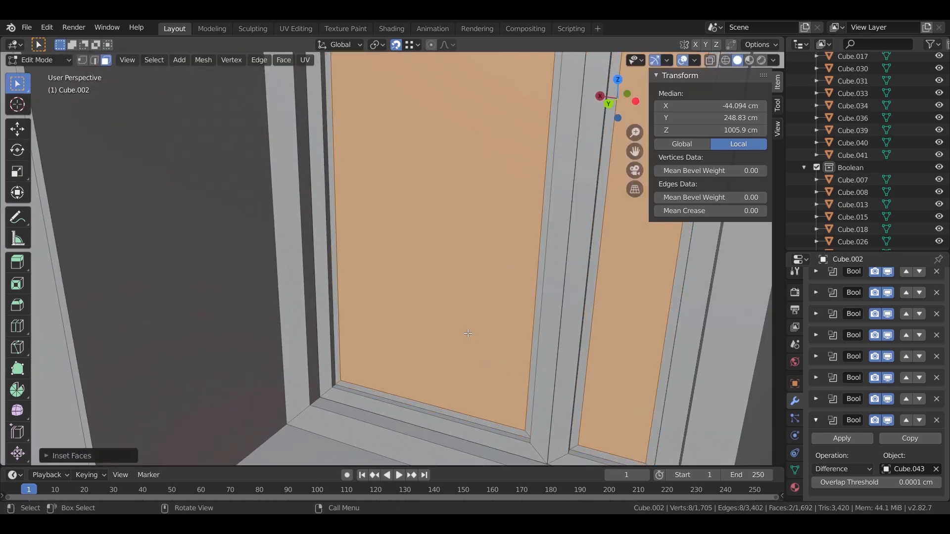
pyautogui.scroll(-3, 658, 375)
pyautogui.moveTo(416, 352); pyautogui.dragTo(490, 256, button='middle')
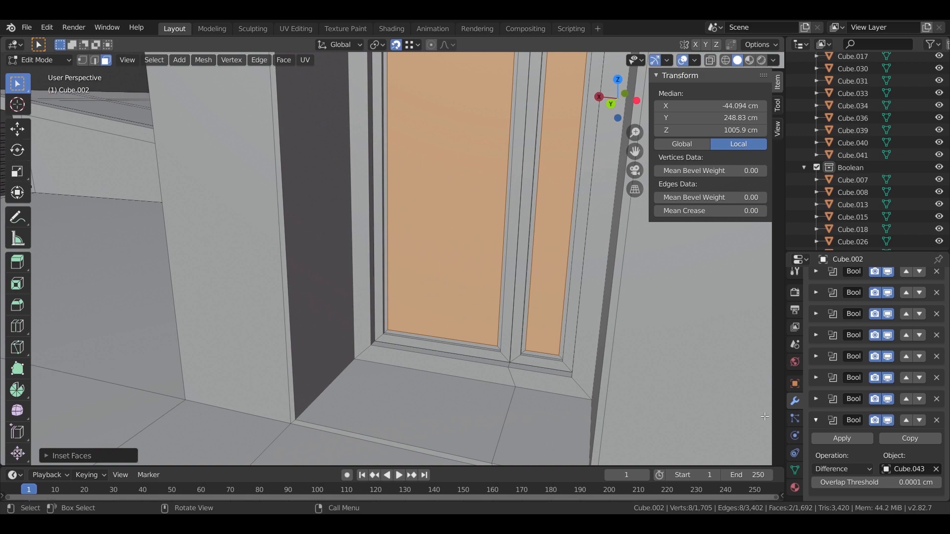
# Step: Assign the Glass material to the two selected pane faces
pyautogui.click(795, 486)
pyautogui.moveTo(526, 311)
pyautogui.mouseDown(button='middle')
pyautogui.moveTo(540, 316)
pyautogui.moveTo(517, 296)
pyautogui.mouseUp(button='middle')
pyautogui.scroll(-8, 517, 296)
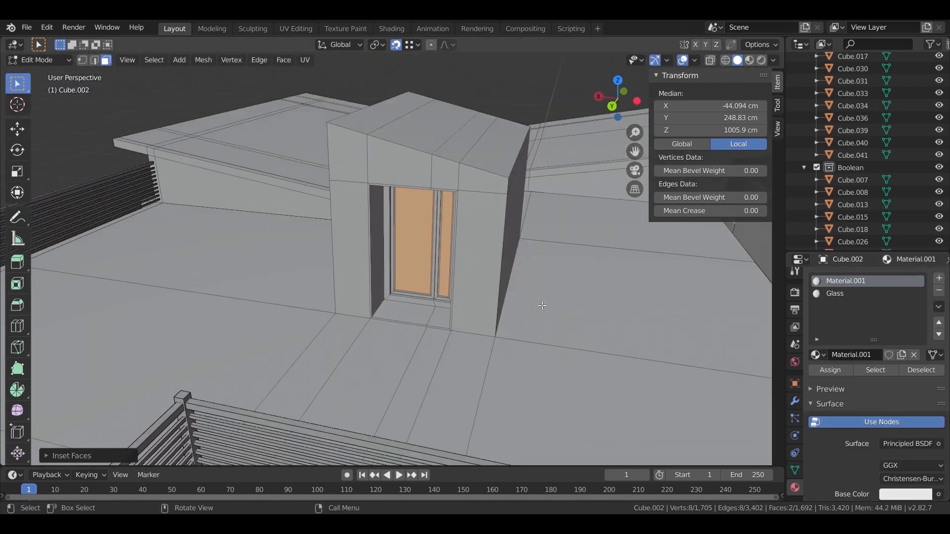
pyautogui.scroll(9, 492, 275)
pyautogui.scroll(2, 492, 275)
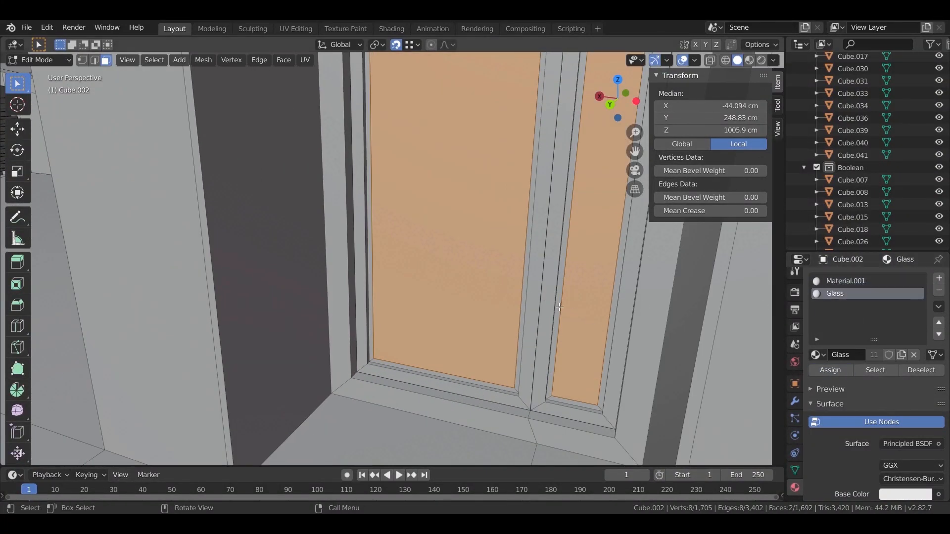
pyautogui.scroll(2, 479, 297)
pyautogui.scroll(-5, 465, 213)
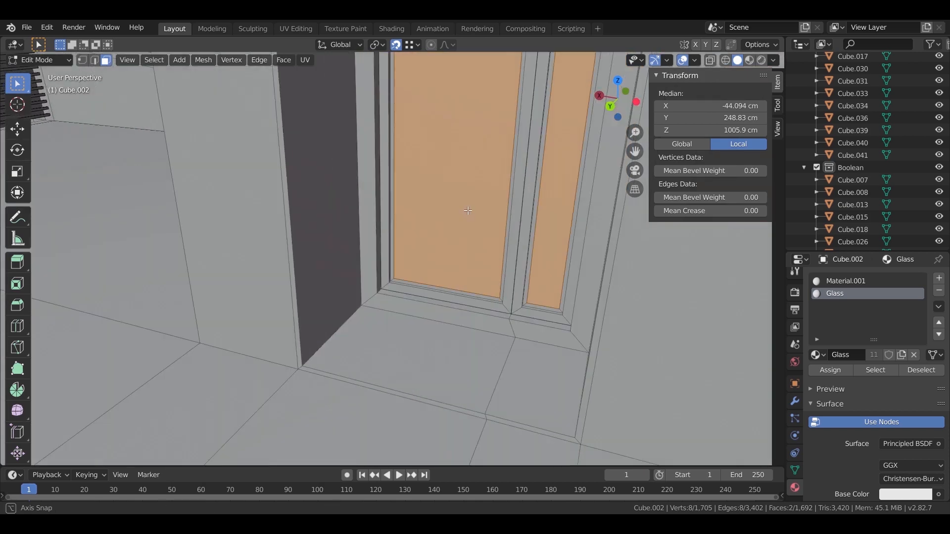
# Step: Add a material slot with metal frame, grow the selection to the frame, exclude the Glass faces and assign the metal frame material
pyautogui.click(940, 279)
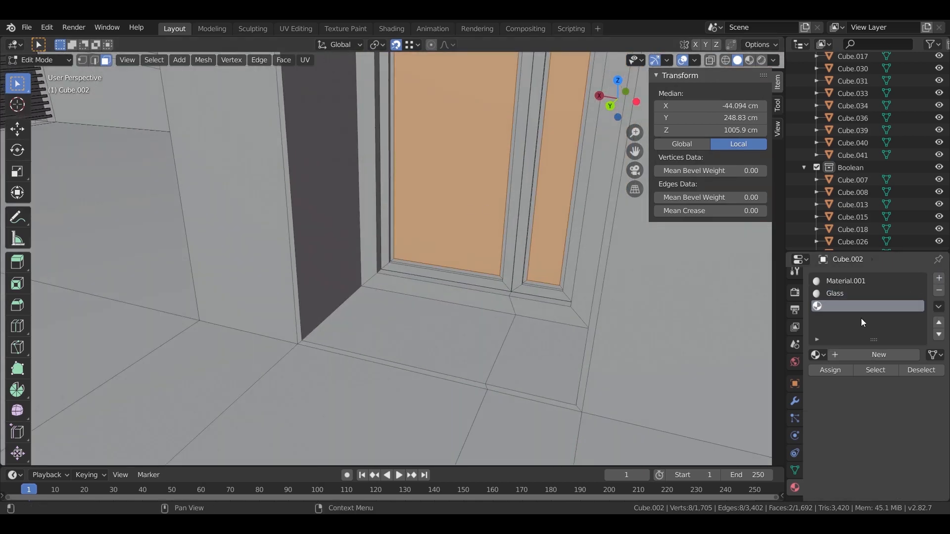
pyautogui.click(818, 355)
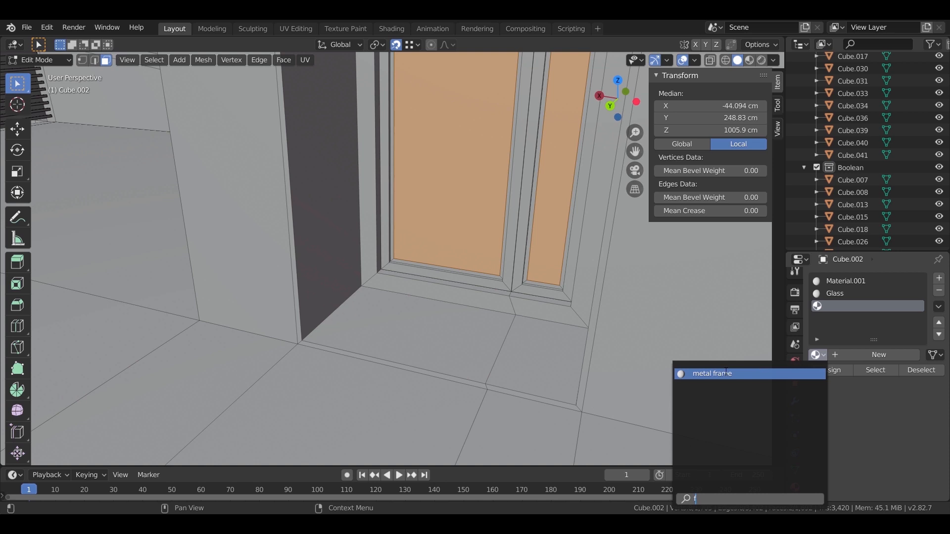
pyautogui.click(726, 373)
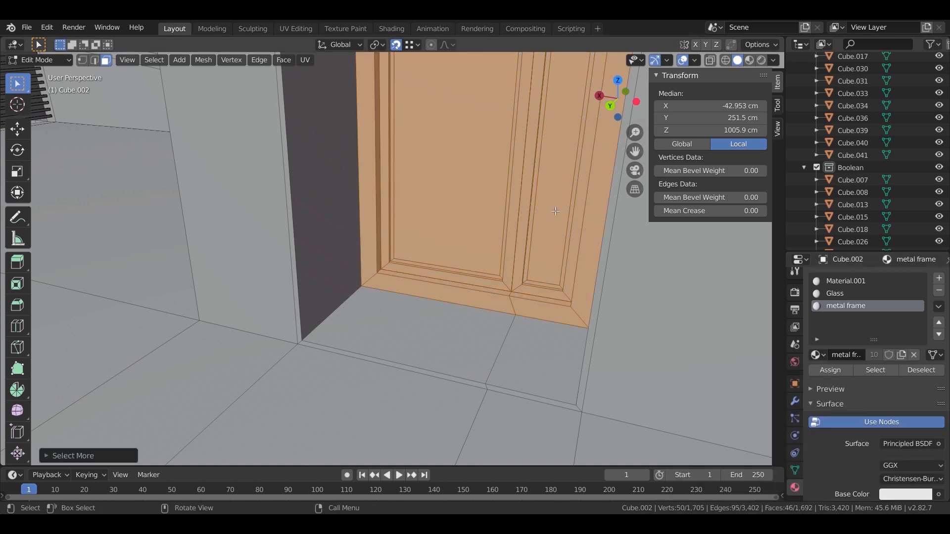
pyautogui.click(831, 293)
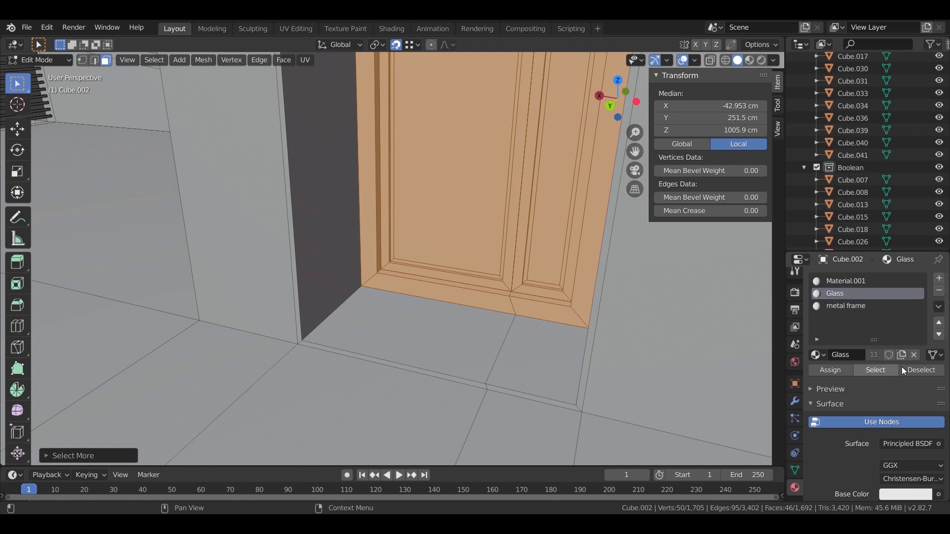
pyautogui.click(830, 370)
pyautogui.moveTo(515, 205); pyautogui.dragTo(585, 242, button='middle')
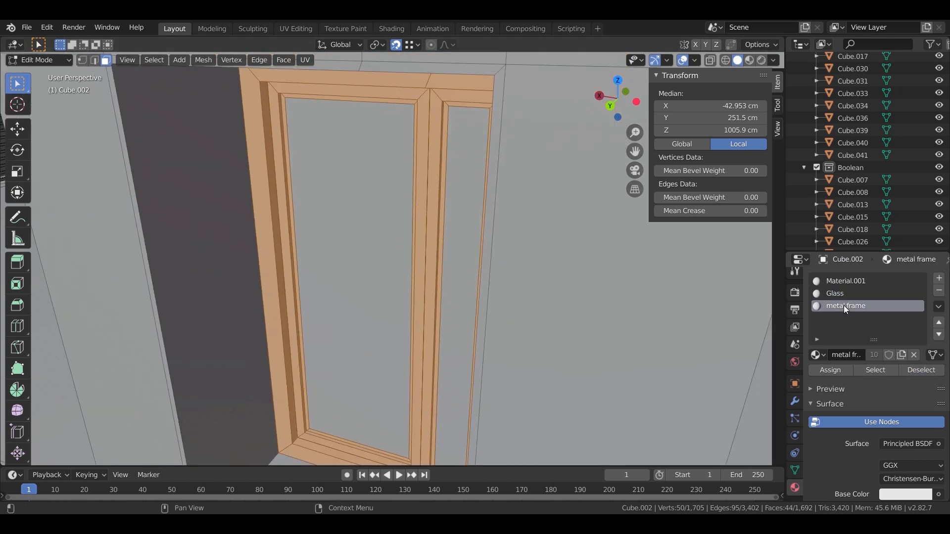
# Step: Add a horizontal loop cut around the edge of the front balcony's floor slab, slid toward its upper edge
pyautogui.press('Tab')
pyautogui.scroll(-8, 352, 221)
pyautogui.moveTo(355, 245); pyautogui.dragTo(350, 272, button='middle')
pyautogui.scroll(6, 350, 272)
pyautogui.moveTo(405, 292); pyautogui.dragTo(432, 280, button='middle')
pyautogui.press('Tab')
pyautogui.scroll(3, 476, 247)
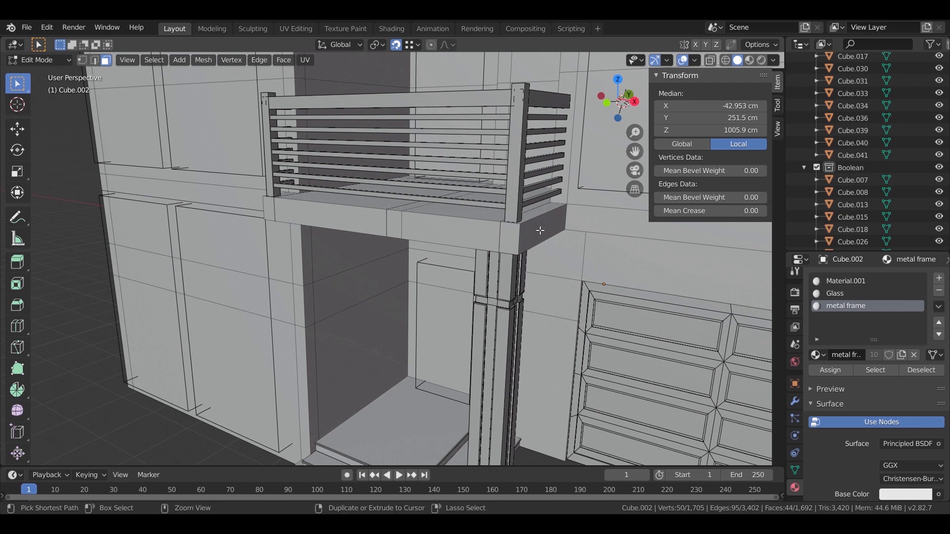
pyautogui.click(517, 241)
pyautogui.click(516, 233)
pyautogui.scroll(5, 515, 247)
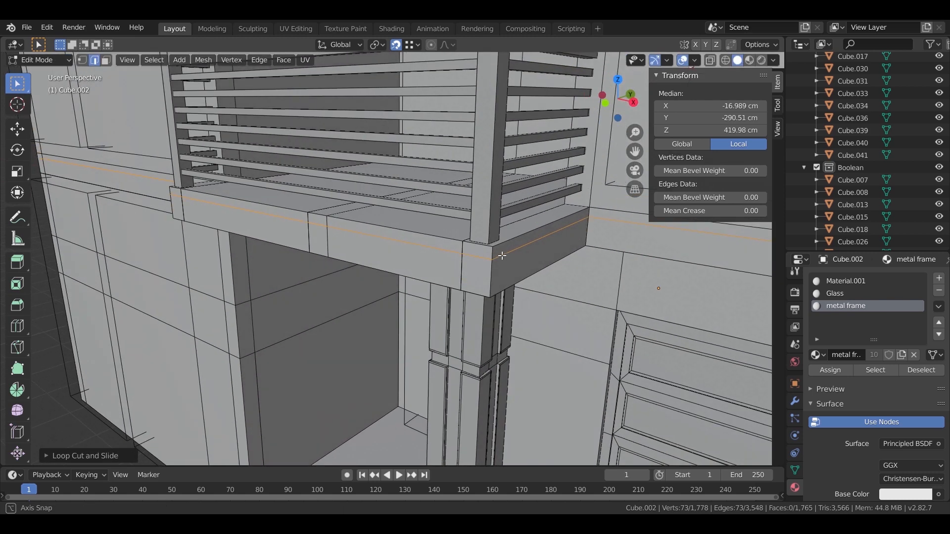
# Step: Select the narrow strip of faces above the new loop on the balcony slab and extrude it outward along its normals as a lip
pyautogui.press('3')
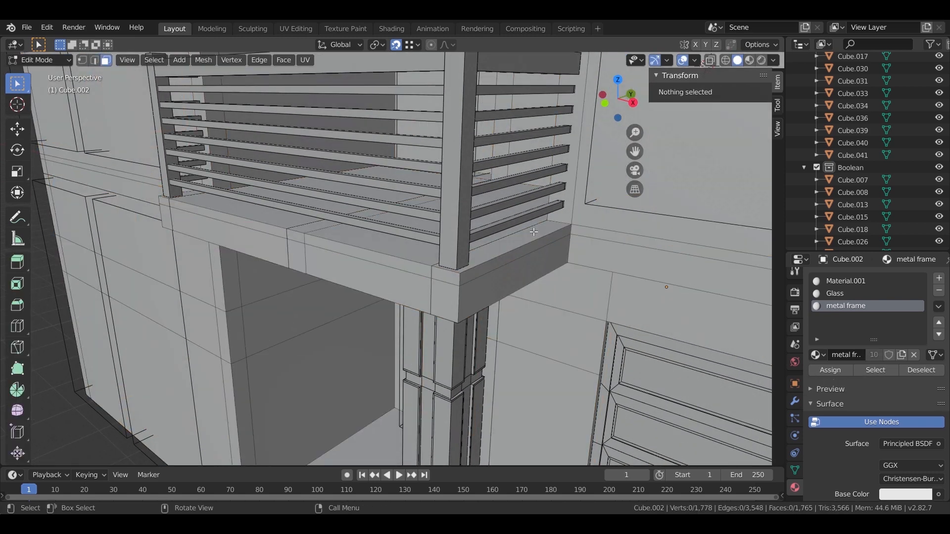
pyautogui.click(514, 254)
pyautogui.keyDown('shift'); pyautogui.click(276, 233); pyautogui.keyUp('shift')
pyautogui.moveTo(276, 232); pyautogui.dragTo(426, 297, button='middle')
pyautogui.scroll(-3, 468, 347)
pyautogui.scroll(3, 468, 347)
pyautogui.moveTo(468, 347); pyautogui.dragTo(439, 302, button='middle')
pyautogui.rightClick(487, 212)
pyautogui.click(490, 200)
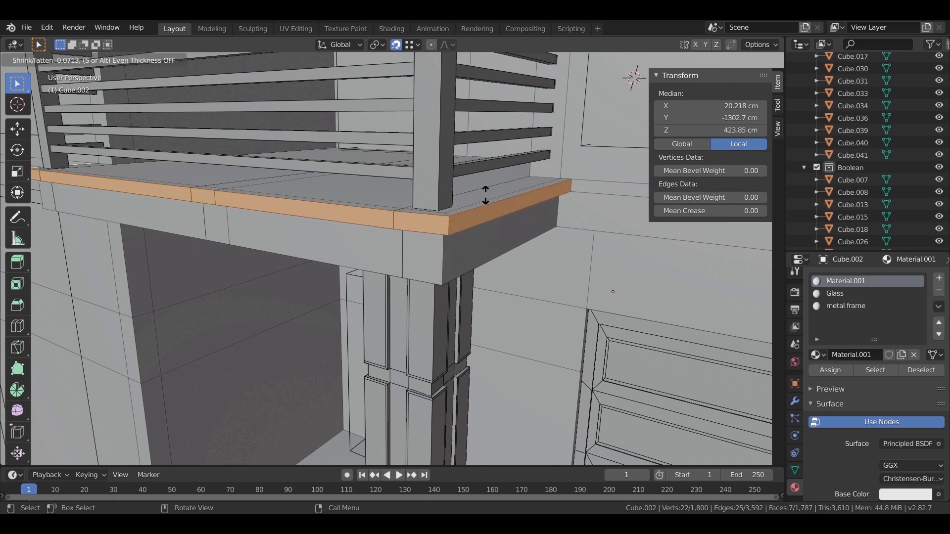
pyautogui.click(484, 195)
# Step: In wireframe top view, move the lip's two outer corner vertices along Y to align with the straight front edge
pyautogui.moveTo(483, 195); pyautogui.dragTo(571, 328, button='middle')
pyautogui.press('KP_7')
pyautogui.keyDown('shift'); pyautogui.moveTo(684, 397); pyautogui.dragTo(444, 267, button='middle'); pyautogui.keyUp('shift')
pyautogui.scroll(8, 443, 267)
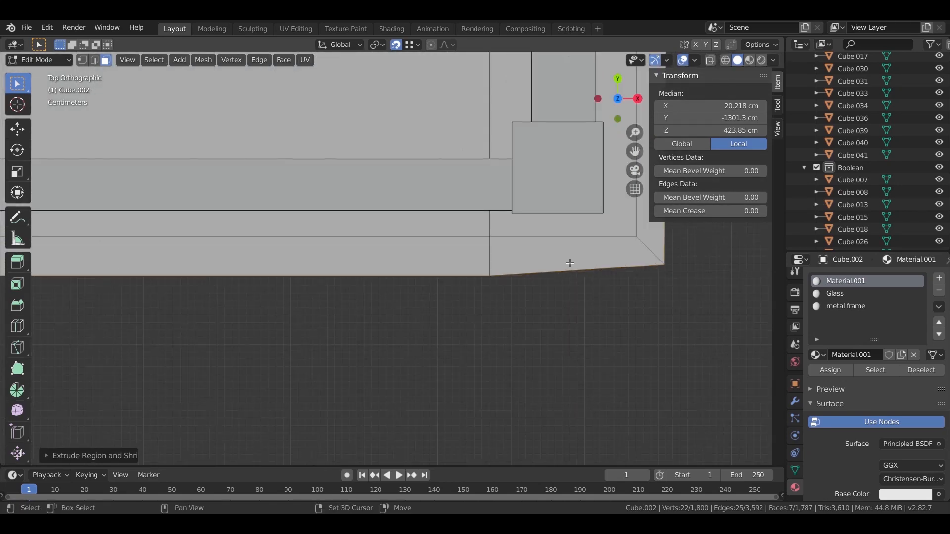
pyautogui.keyDown('shift'); pyautogui.moveTo(635, 225); pyautogui.dragTo(418, 268, button='middle'); pyautogui.keyUp('shift')
pyautogui.hotkey('alt', 'z')
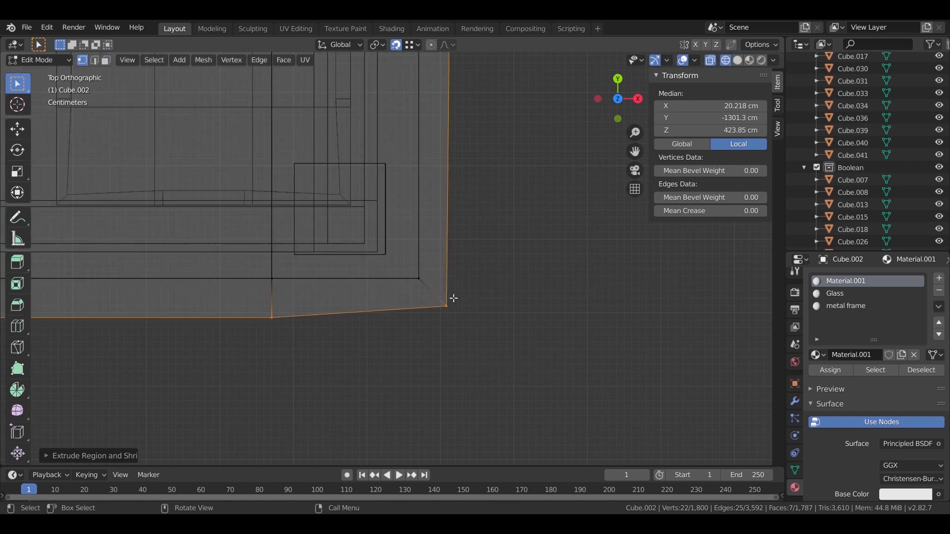
pyautogui.press('g')
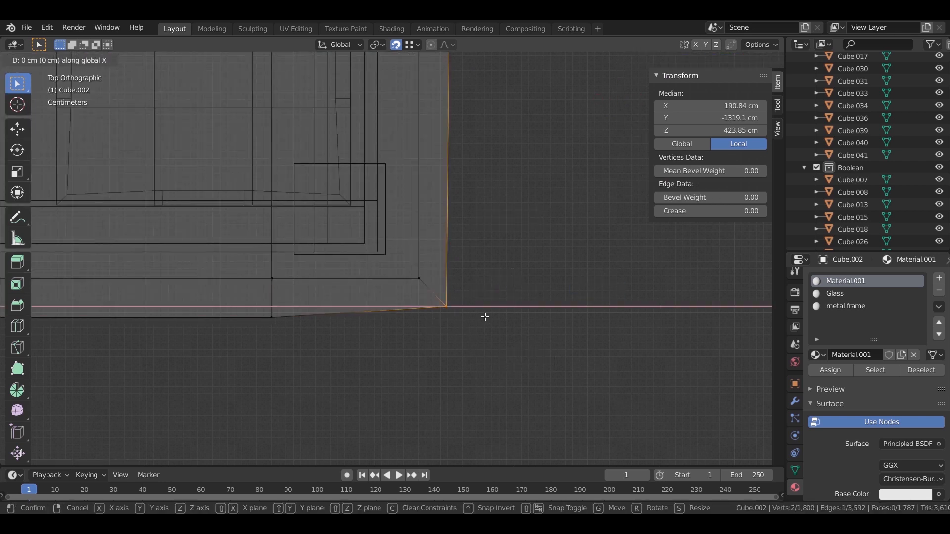
pyautogui.click(388, 362)
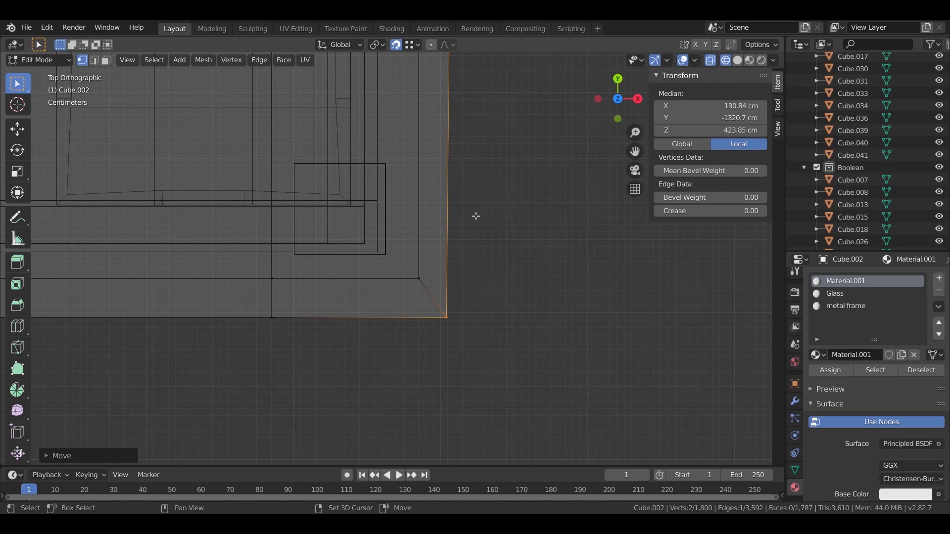
pyautogui.keyDown('shift'); pyautogui.moveTo(475, 215); pyautogui.dragTo(435, 302, button='middle'); pyautogui.keyUp('shift')
pyautogui.scroll(-2, 435, 301)
pyautogui.scroll(-2, 445, 280)
pyautogui.keyDown('shift'); pyautogui.moveTo(450, 253); pyautogui.dragTo(439, 330, button='middle'); pyautogui.keyUp('shift')
pyautogui.scroll(-4, 438, 329)
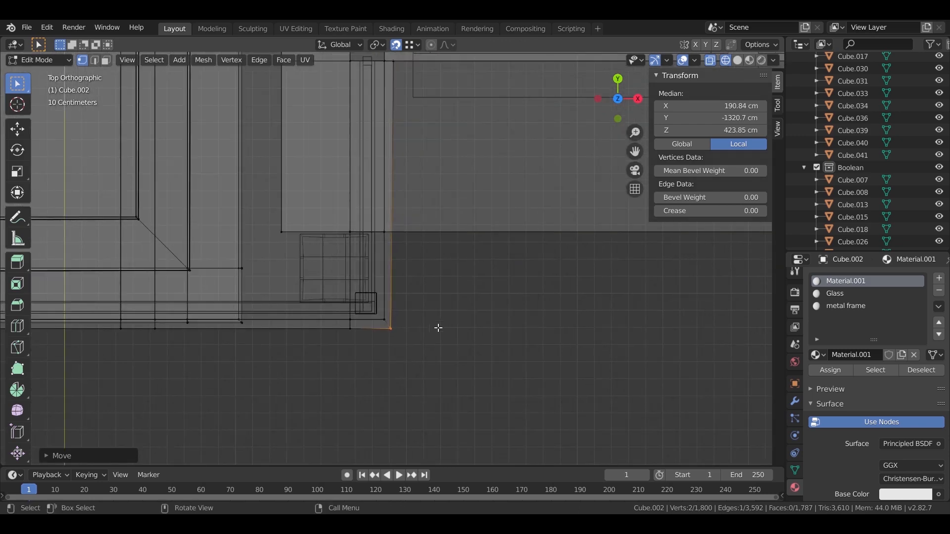
# Step: Move the balcony lip's outer corner vertices along X to align with the straight side edge
pyautogui.scroll(2, 430, 297)
pyautogui.press('g')
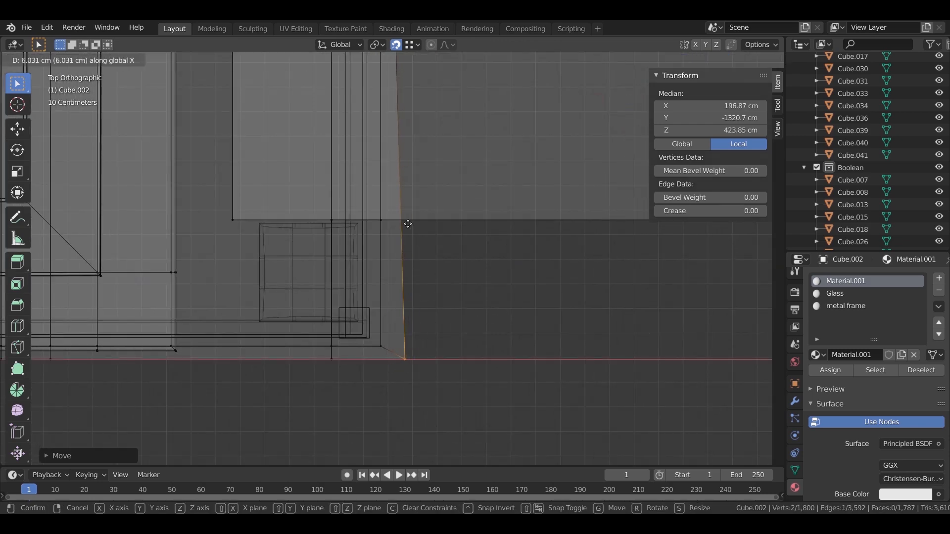
pyautogui.rightClick(413, 164)
pyautogui.scroll(-2, 430, 257)
pyautogui.keyDown('shift'); pyautogui.moveTo(422, 280); pyautogui.dragTo(397, 348, button='middle'); pyautogui.keyUp('shift')
pyautogui.press('g')
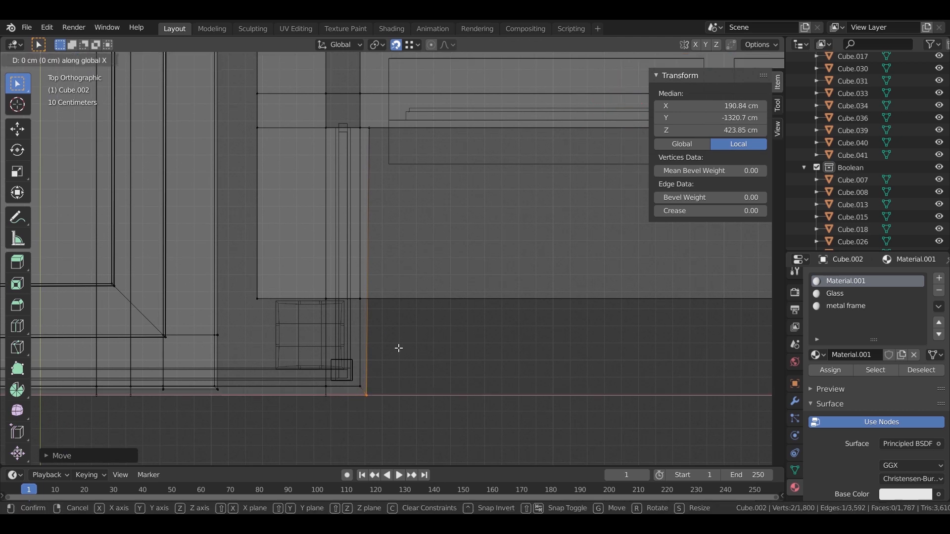
pyautogui.click(367, 135)
# Step: Move the lip's opposite outer corner vertices along X and Y to align with the balcony's side and front edges
pyautogui.scroll(-3, 386, 254)
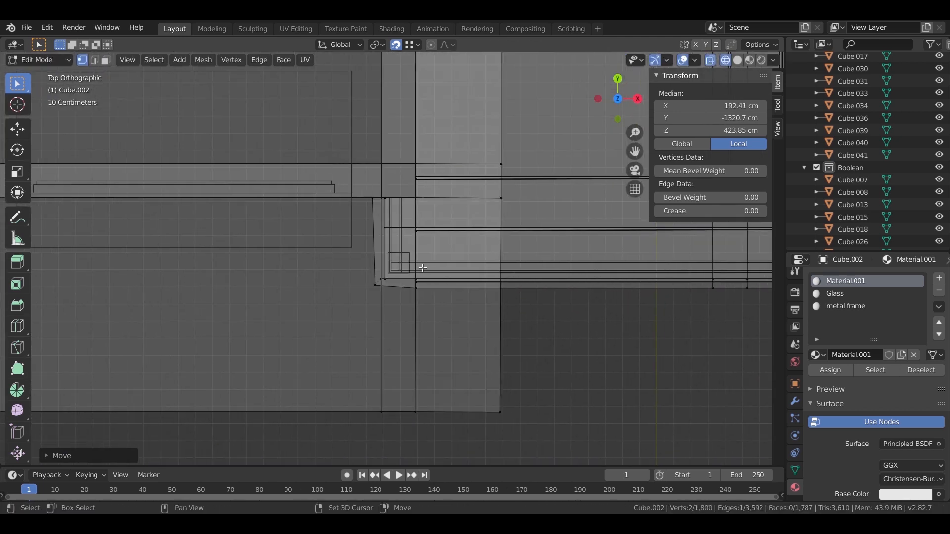
pyautogui.press('g')
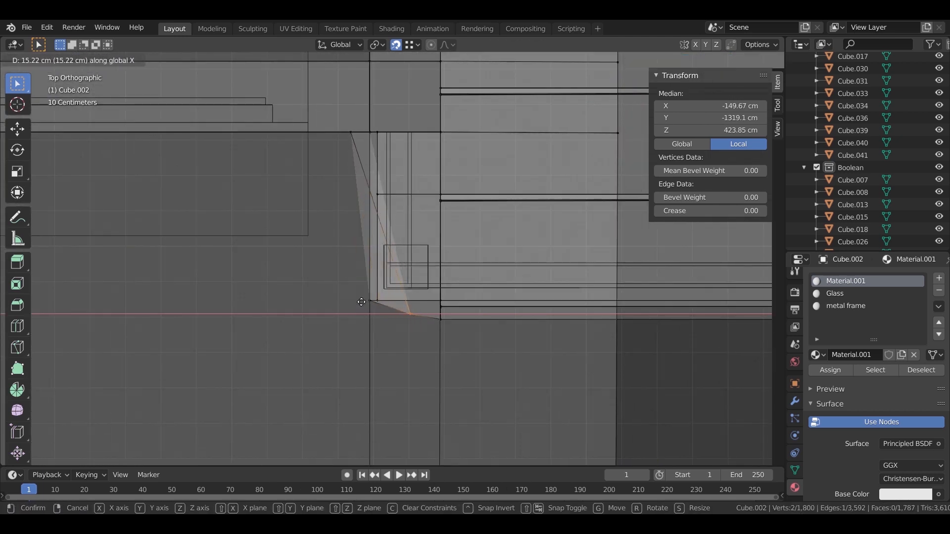
pyautogui.click(340, 299)
pyautogui.press('g')
pyautogui.press('y')
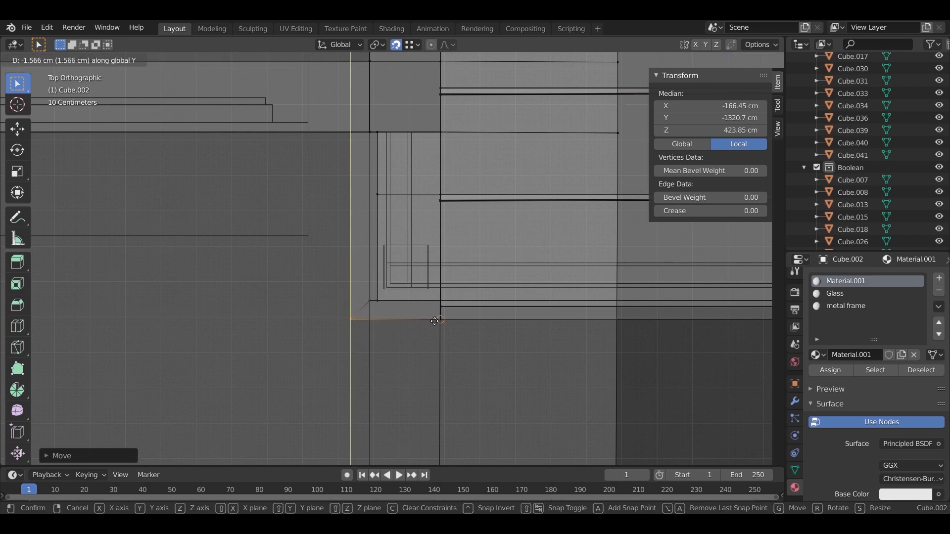
pyautogui.click(434, 321)
# Step: In face selection, select the narrow strip of wall faces above the garage door and around the recessed front corner
pyautogui.moveTo(367, 345); pyautogui.dragTo(341, 308, button='middle')
pyautogui.scroll(-5, 397, 273)
pyautogui.scroll(-4, 406, 297)
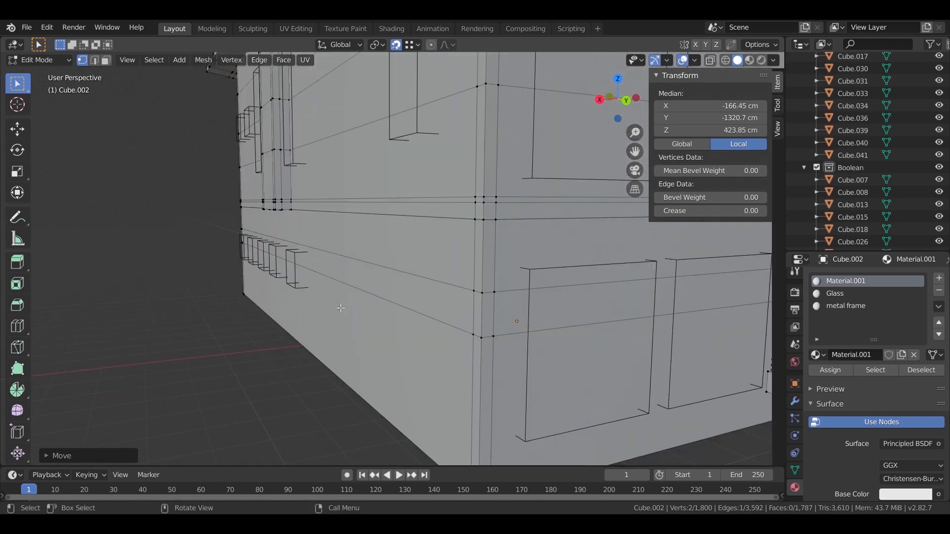
pyautogui.moveTo(418, 285); pyautogui.dragTo(506, 274, button='middle')
pyautogui.scroll(-4, 539, 301)
pyautogui.scroll(4, 506, 274)
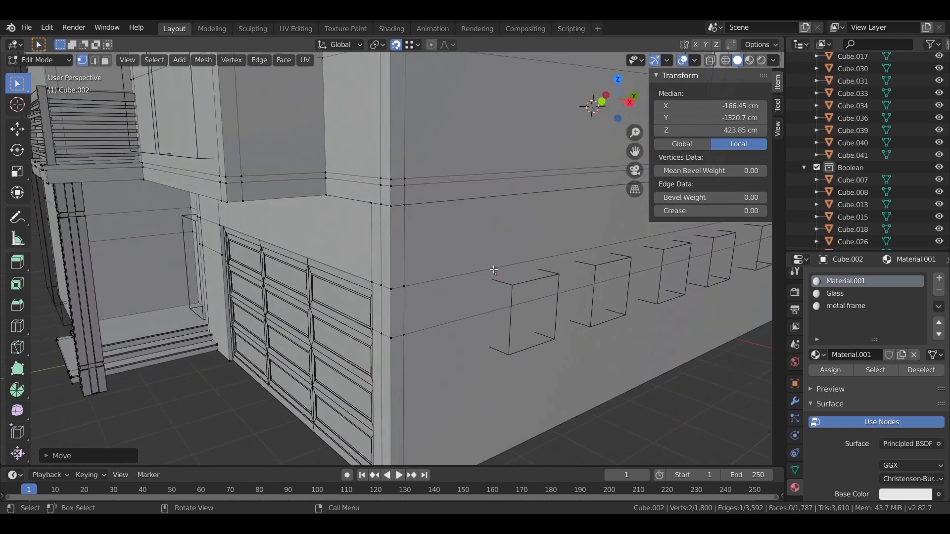
pyautogui.click(105, 60)
pyautogui.moveTo(347, 233); pyautogui.dragTo(387, 233, button='middle')
pyautogui.scroll(3, 366, 233)
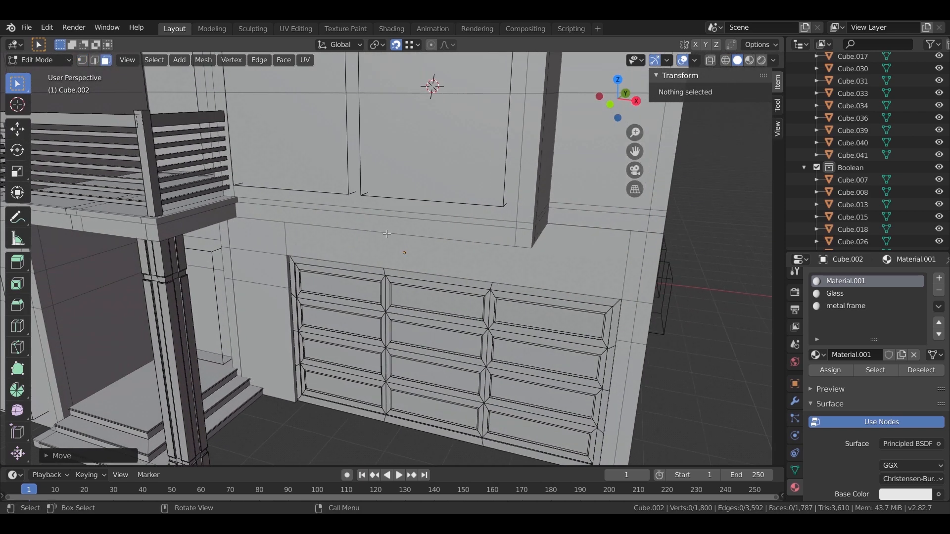
pyautogui.click(257, 202)
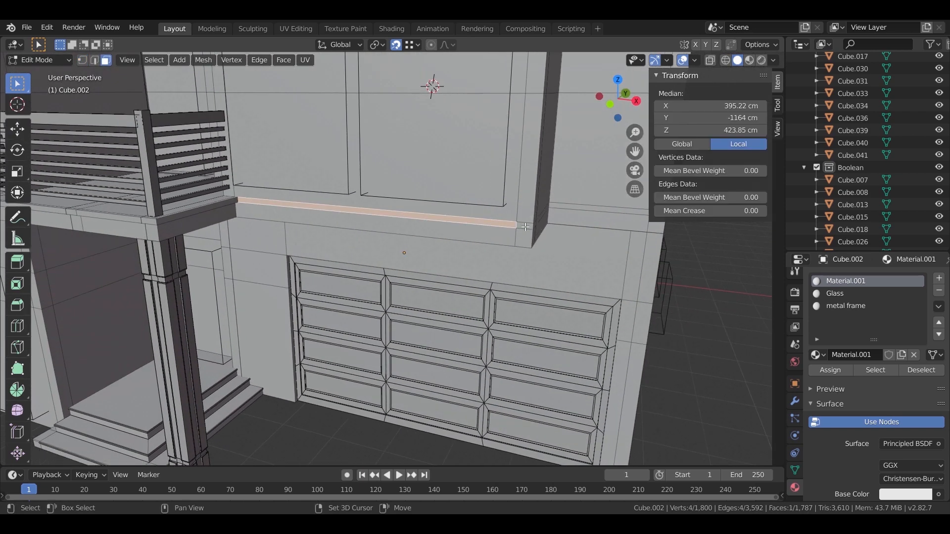
pyautogui.moveTo(542, 226); pyautogui.dragTo(513, 228, button='middle')
pyautogui.scroll(1, 513, 228)
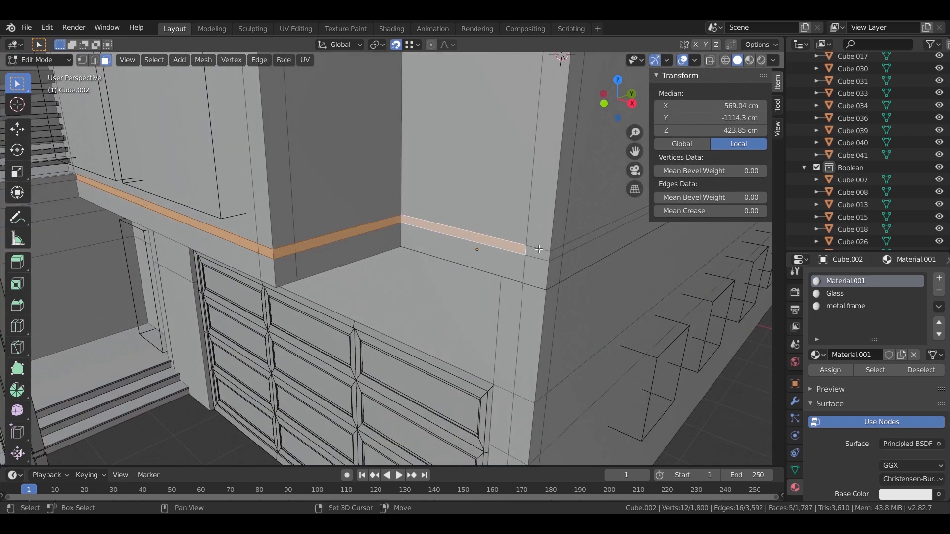
# Step: Extend the strip selection along the long side wall and around its projecting section, undoing wrong picks
pyautogui.moveTo(545, 286); pyautogui.dragTo(498, 268, button='middle')
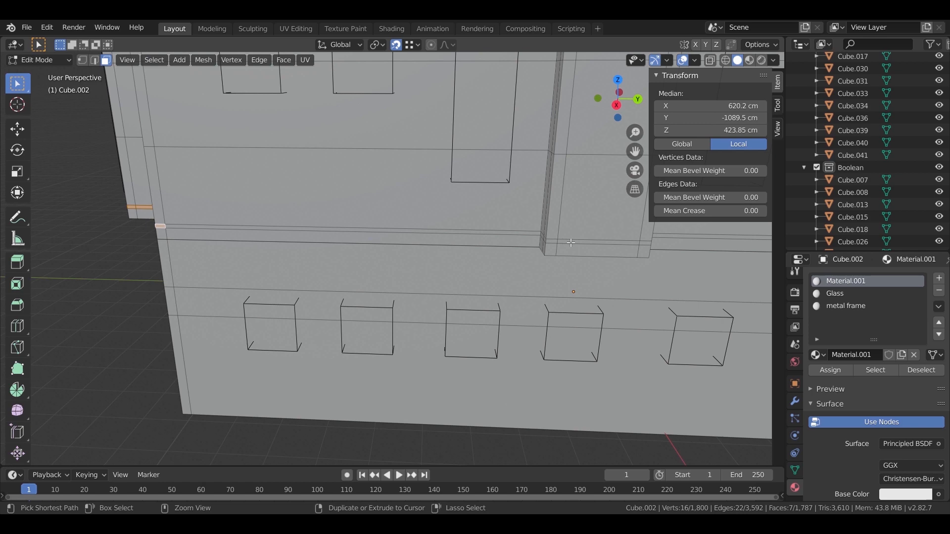
pyautogui.keyDown('ctrl'); pyautogui.click(644, 243); pyautogui.keyUp('ctrl')
pyautogui.moveTo(643, 248); pyautogui.dragTo(482, 250, button='middle')
pyautogui.keyDown('ctrl'); pyautogui.click(584, 357); pyautogui.keyUp('ctrl')
pyautogui.keyDown('ctrl'); pyautogui.click(458, 226); pyautogui.keyUp('ctrl')
pyautogui.keyDown('ctrl'); pyautogui.click(510, 240); pyautogui.keyUp('ctrl')
pyautogui.hotkey('ctrl', 'z')
# Step: Undo the last wrong picks and continue the strip selection along the remaining outer walls of the house
pyautogui.hotkey('ctrl', 'z')
pyautogui.moveTo(544, 254); pyautogui.dragTo(556, 263, button='middle')
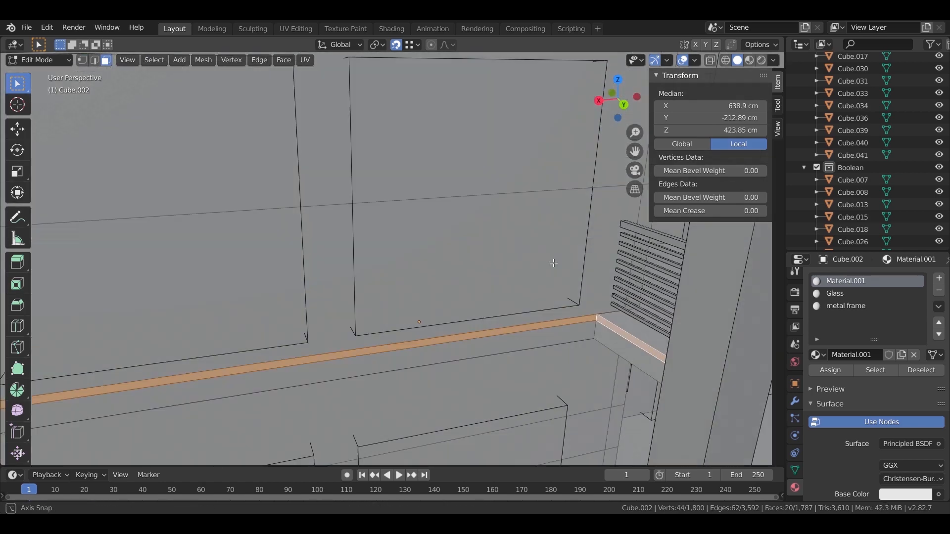
pyautogui.scroll(3, 581, 311)
pyautogui.hotkey('ctrl', 'z')
pyautogui.scroll(-5, 545, 296)
pyautogui.scroll(3, 545, 297)
pyautogui.keyDown('shift'); pyautogui.click(523, 303); pyautogui.keyUp('shift')
pyautogui.moveTo(521, 301); pyautogui.dragTo(406, 262, button='middle')
pyautogui.keyDown('ctrl'); pyautogui.click(259, 198); pyautogui.keyUp('ctrl')
pyautogui.moveTo(263, 198); pyautogui.dragTo(243, 193, button='middle')
pyautogui.scroll(4, 297, 178)
pyautogui.keyDown('ctrl'); pyautogui.click(307, 160); pyautogui.keyUp('ctrl')
pyautogui.moveTo(416, 162); pyautogui.dragTo(195, 164, button='middle')
pyautogui.hotkey('ctrl', 'z')
pyautogui.hotkey('ctrl', 'z')
pyautogui.moveTo(445, 149); pyautogui.dragTo(406, 154, button='middle')
pyautogui.keyDown('ctrl'); pyautogui.click(426, 107); pyautogui.keyUp('ctrl')
pyautogui.keyDown('ctrl'); pyautogui.click(423, 162); pyautogui.keyUp('ctrl')
# Step: Extrude the selected strip of faces outward along its normals to form a protruding lip around the walls
pyautogui.moveTo(432, 193); pyautogui.dragTo(319, 203, button='middle')
pyautogui.scroll(-4, 477, 207)
pyautogui.moveTo(477, 208); pyautogui.dragTo(455, 201, button='middle')
pyautogui.scroll(3, 553, 241)
pyautogui.moveTo(500, 229); pyautogui.dragTo(474, 236, button='middle')
pyautogui.rightClick(509, 233)
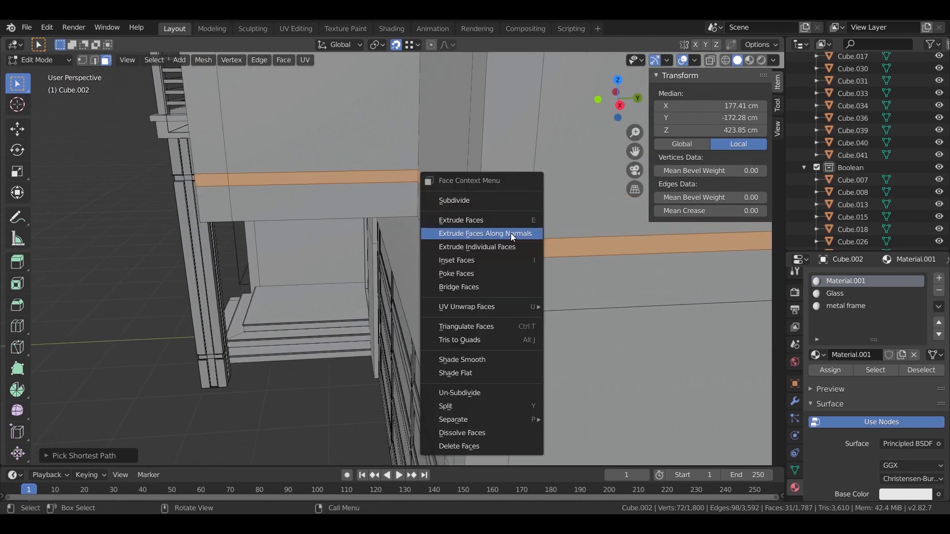
pyautogui.click(509, 233)
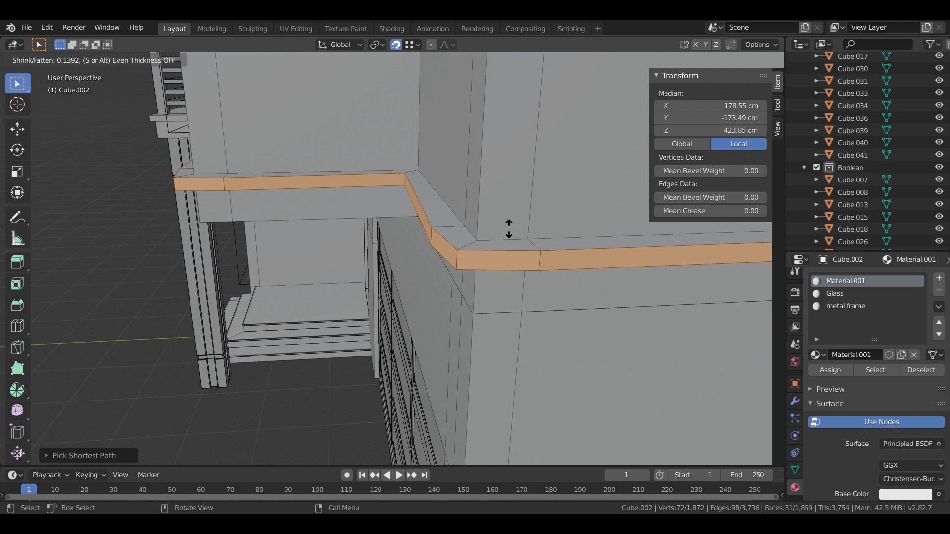
pyautogui.press('Return')
# Step: In wireframe top view, move the new lip's outer corner vertices above the garage along Y to match the front edge
pyautogui.moveTo(509, 229); pyautogui.dragTo(352, 311, button='middle')
pyautogui.scroll(4, 349, 294)
pyautogui.scroll(-4, 351, 312)
pyautogui.press('KP_7')
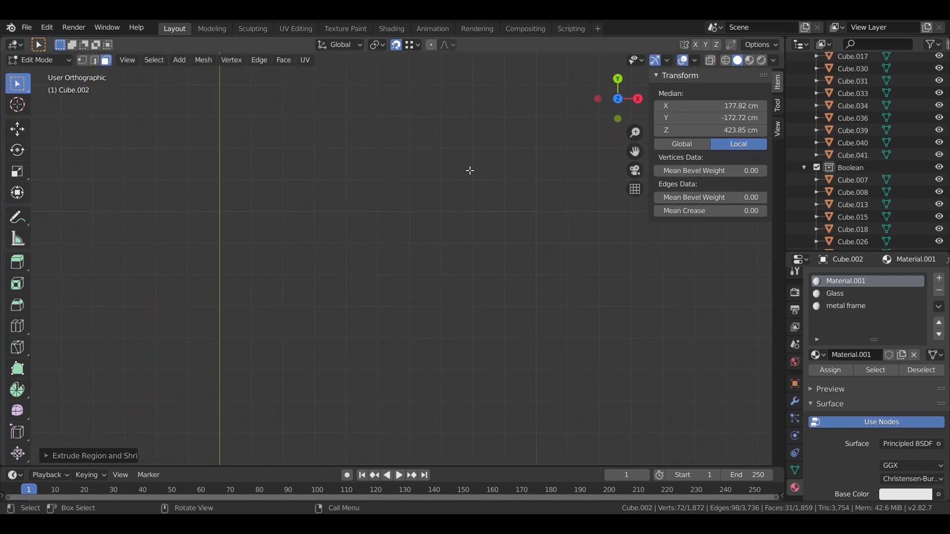
pyautogui.press('KP_Decimal')
pyautogui.scroll(1, 527, 308)
pyautogui.keyDown('shift'); pyautogui.moveTo(606, 441); pyautogui.dragTo(484, 244, button='middle'); pyautogui.keyUp('shift')
pyautogui.scroll(6, 483, 244)
pyautogui.keyDown('shift'); pyautogui.moveTo(619, 310); pyautogui.dragTo(415, 195, button='middle'); pyautogui.keyUp('shift')
pyautogui.scroll(5, 414, 195)
pyautogui.scroll(1, 414, 194)
pyautogui.keyDown('shift'); pyautogui.moveTo(460, 151); pyautogui.dragTo(472, 284, button='middle'); pyautogui.keyUp('shift')
pyautogui.press('z')
pyautogui.click(411, 267)
pyautogui.keyDown('shift'); pyautogui.moveTo(436, 210); pyautogui.dragTo(558, 320, button='middle'); pyautogui.keyUp('shift')
pyautogui.scroll(-6, 557, 320)
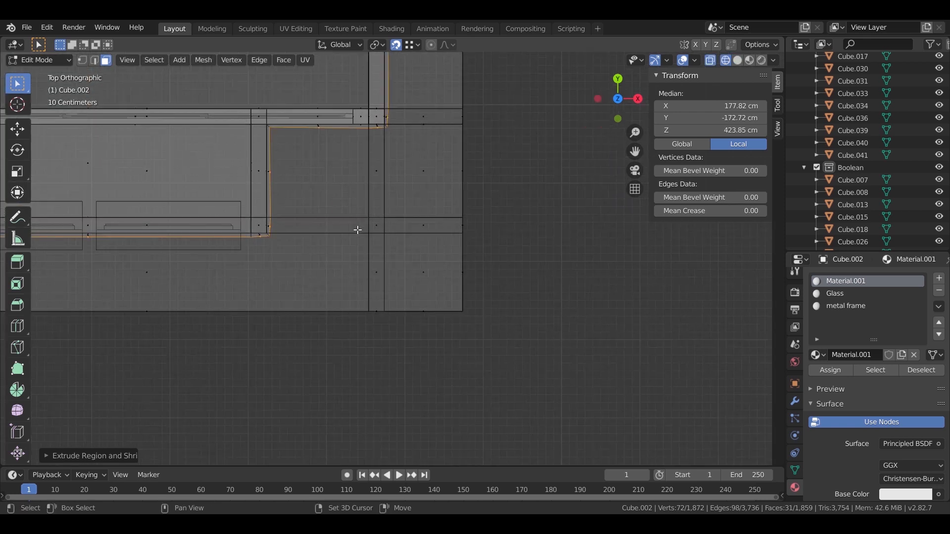
pyautogui.scroll(6, 358, 230)
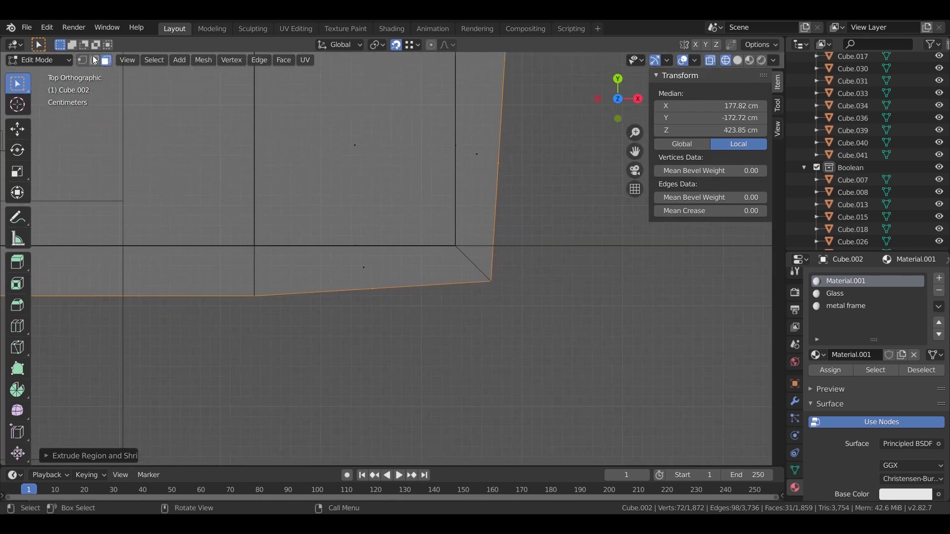
pyautogui.press('g')
pyautogui.press('y')
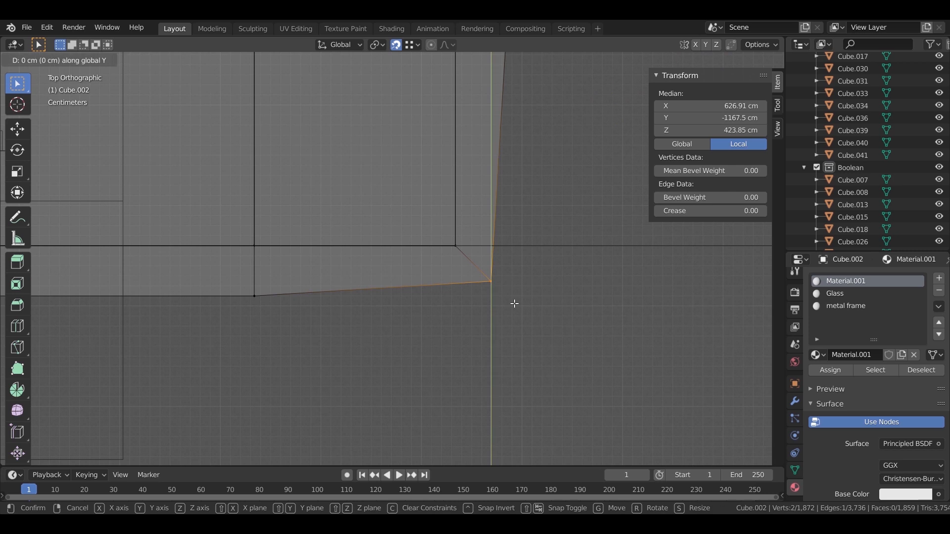
pyautogui.click(247, 293)
# Step: Move the same lip corner above the garage along X to align with its side edge
pyautogui.keyDown('shift'); pyautogui.moveTo(515, 243); pyautogui.dragTo(437, 299, button='middle'); pyautogui.keyUp('shift')
pyautogui.scroll(-1, 437, 299)
pyautogui.press('g')
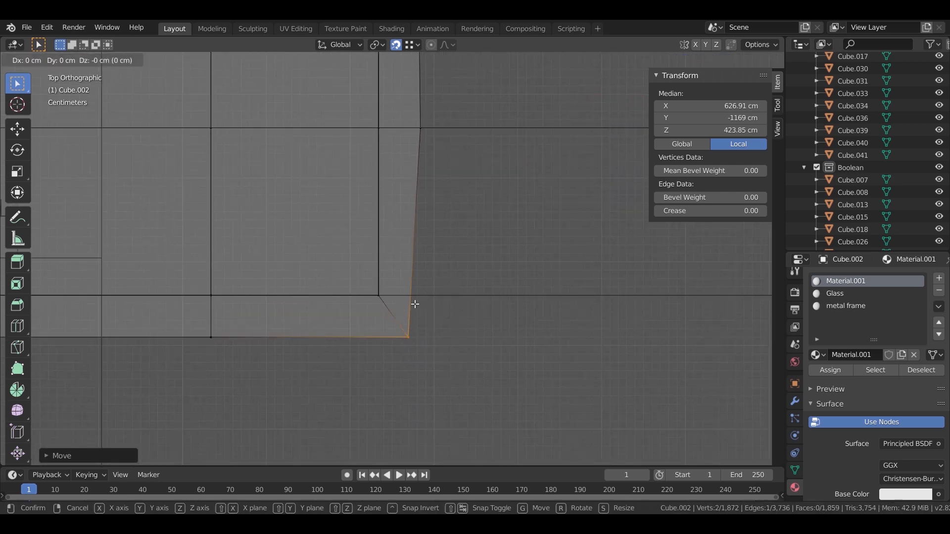
pyautogui.click(426, 150)
# Step: Move the lip's outer corner on the recessed front wall along X and Y to align with the side and front edges
pyautogui.scroll(-4, 488, 198)
pyautogui.keyDown('shift'); pyautogui.moveTo(381, 310); pyautogui.dragTo(577, 310, button='middle'); pyautogui.keyUp('shift')
pyautogui.scroll(-6, 544, 312)
pyautogui.keyDown('shift'); pyautogui.moveTo(326, 314); pyautogui.dragTo(524, 319, button='middle'); pyautogui.keyUp('shift')
pyautogui.keyDown('shift'); pyautogui.moveTo(313, 322); pyautogui.dragTo(136, 464, button='middle'); pyautogui.keyUp('shift')
pyautogui.scroll(-1, 526, 323)
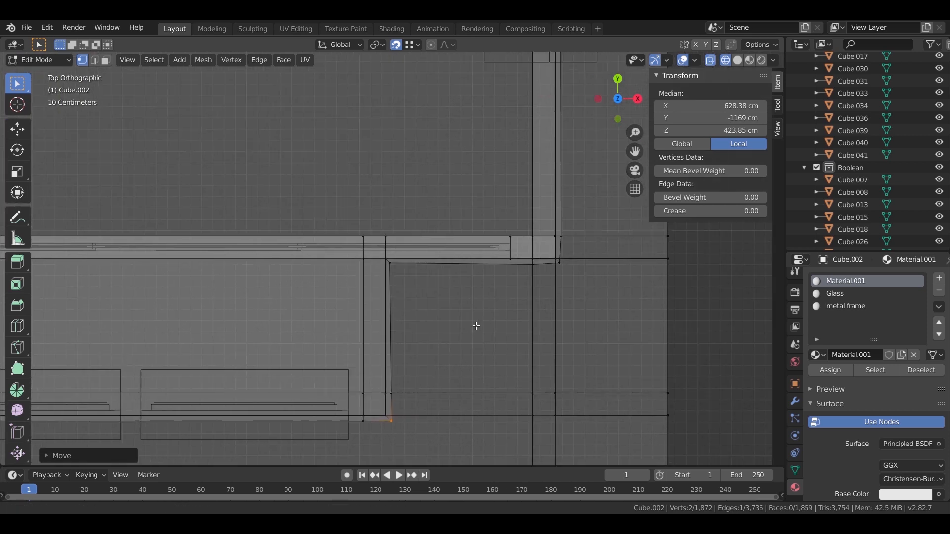
pyautogui.keyDown('shift'); pyautogui.moveTo(572, 280); pyautogui.dragTo(480, 283, button='middle'); pyautogui.keyUp('shift')
pyautogui.scroll(3, 480, 284)
pyautogui.keyDown('shift'); pyautogui.moveTo(542, 289); pyautogui.dragTo(400, 260, button='middle'); pyautogui.keyUp('shift')
pyautogui.scroll(4, 461, 312)
pyautogui.scroll(4, 407, 270)
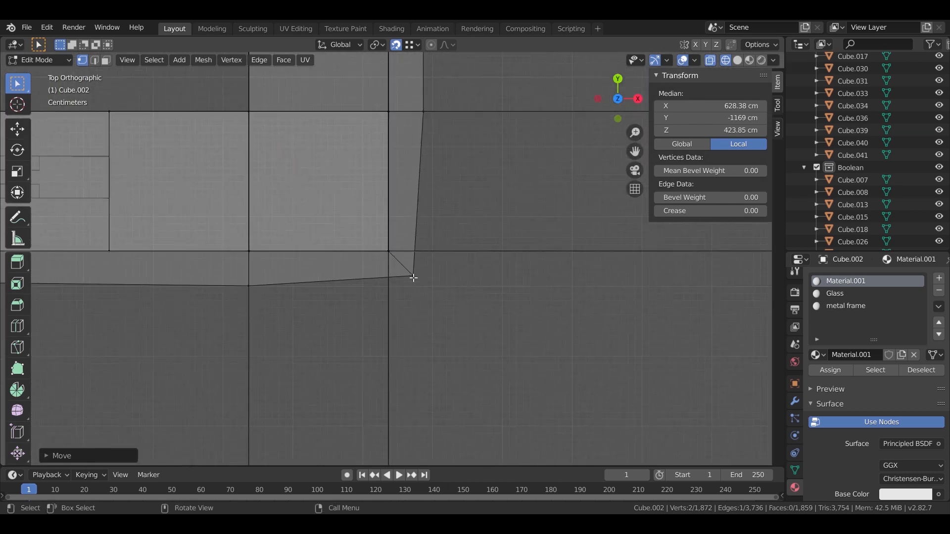
pyautogui.moveTo(406, 263); pyautogui.dragTo(443, 309)
pyautogui.press('g')
pyautogui.press('x')
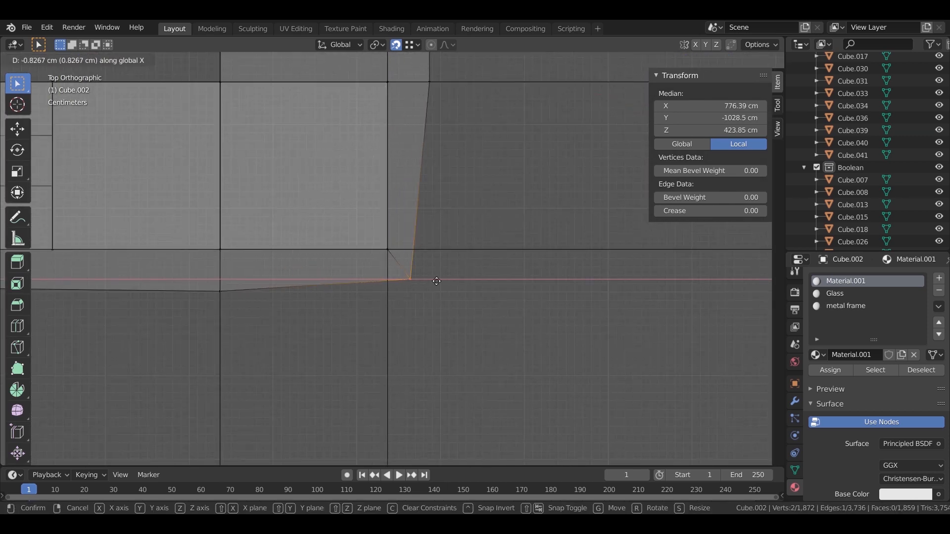
pyautogui.click(467, 206)
pyautogui.press('g')
pyautogui.press('y')
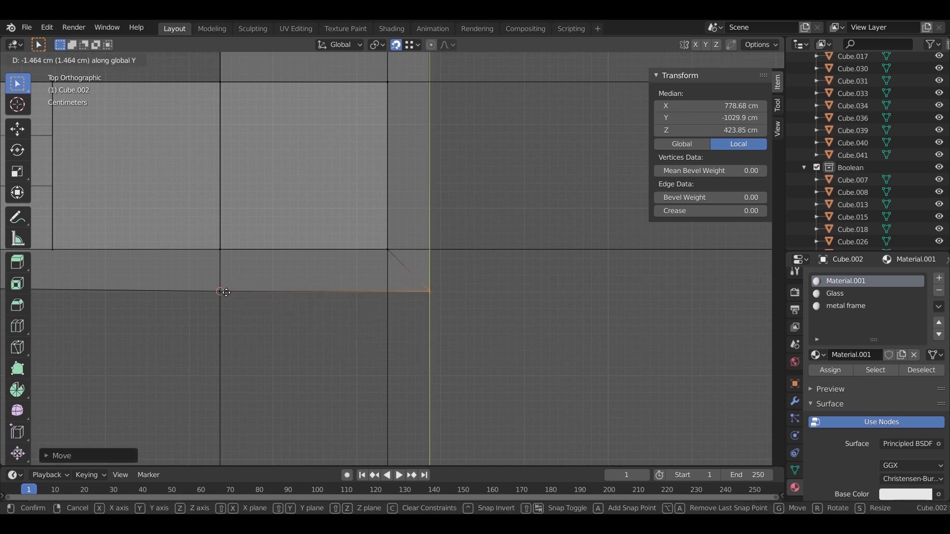
pyautogui.click(468, 220)
# Step: Examine the lip along the side wall up to the projecting section's corners and clear the selection
pyautogui.scroll(-6, 468, 301)
pyautogui.scroll(-3, 464, 237)
pyautogui.scroll(8, 427, 233)
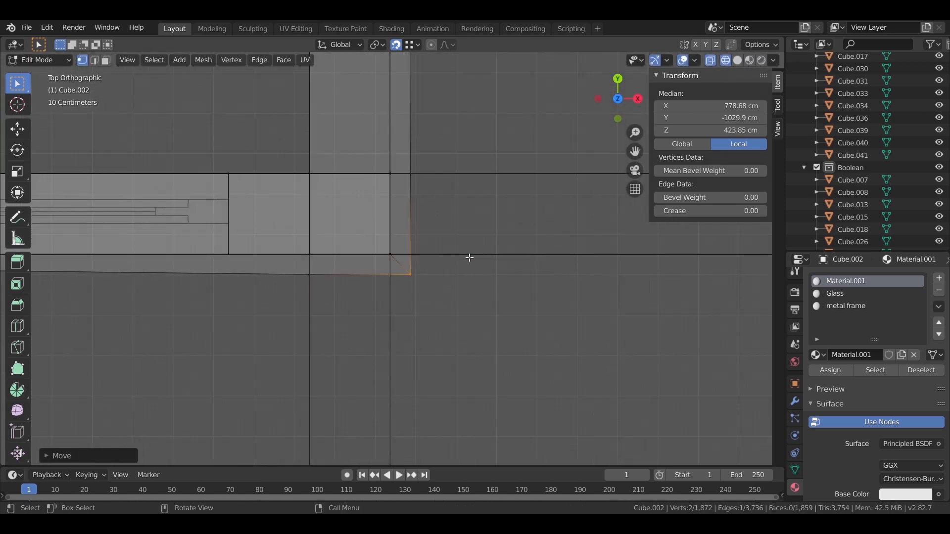
pyautogui.scroll(-4, 474, 217)
pyautogui.keyDown('shift'); pyautogui.moveTo(483, 214); pyautogui.dragTo(484, 352, button='middle'); pyautogui.keyUp('shift')
pyautogui.scroll(-4, 479, 317)
pyautogui.keyDown('shift'); pyautogui.moveTo(466, 238); pyautogui.dragTo(500, 492, button='middle'); pyautogui.keyUp('shift')
pyautogui.scroll(-2, 456, 219)
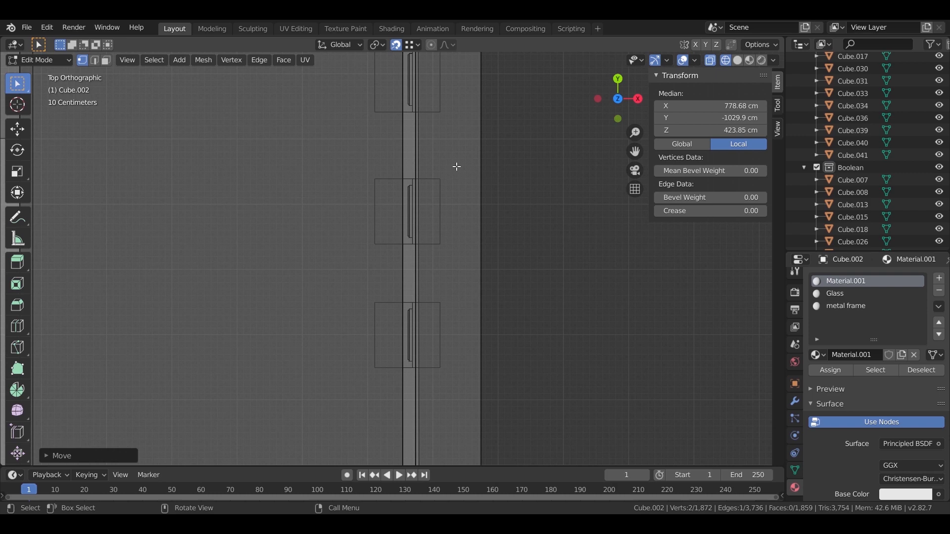
pyautogui.keyDown('shift'); pyautogui.moveTo(448, 126); pyautogui.dragTo(435, 362, button='middle'); pyautogui.keyUp('shift')
pyautogui.scroll(3, 435, 272)
pyautogui.scroll(5, 436, 272)
pyautogui.keyDown('shift'); pyautogui.moveTo(624, 222); pyautogui.dragTo(543, 251, button='middle'); pyautogui.keyUp('shift')
pyautogui.scroll(4, 543, 251)
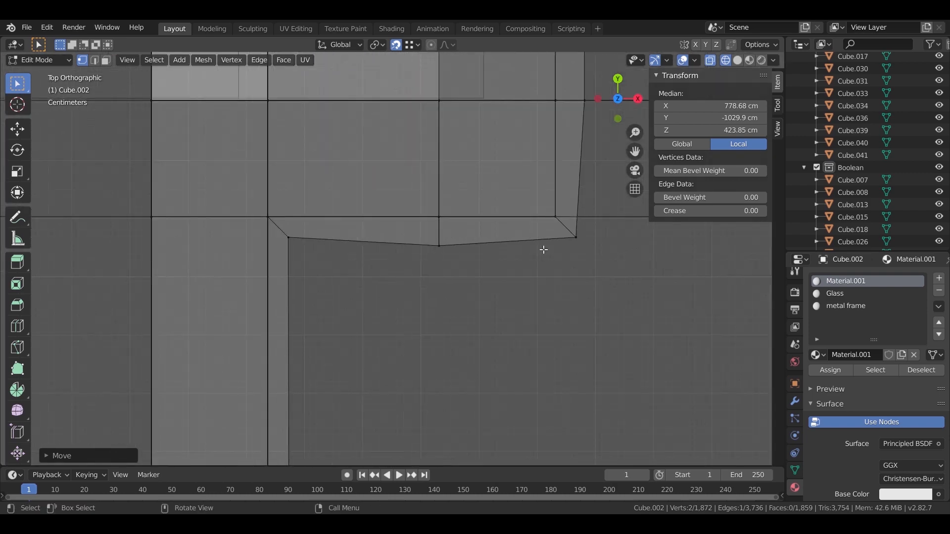
pyautogui.scroll(1, 577, 275)
pyautogui.keyDown('shift'); pyautogui.moveTo(635, 257); pyautogui.dragTo(478, 303, button='middle'); pyautogui.keyUp('shift')
pyautogui.scroll(1, 478, 302)
pyautogui.hotkey('alt', 'a')
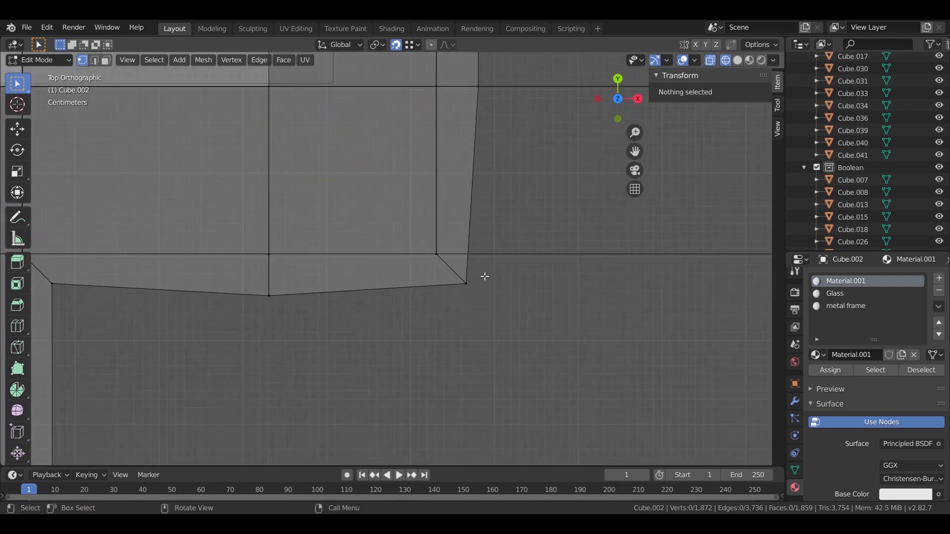
pyautogui.keyDown('shift'); pyautogui.moveTo(338, 334); pyautogui.dragTo(383, 330, button='middle'); pyautogui.keyUp('shift')
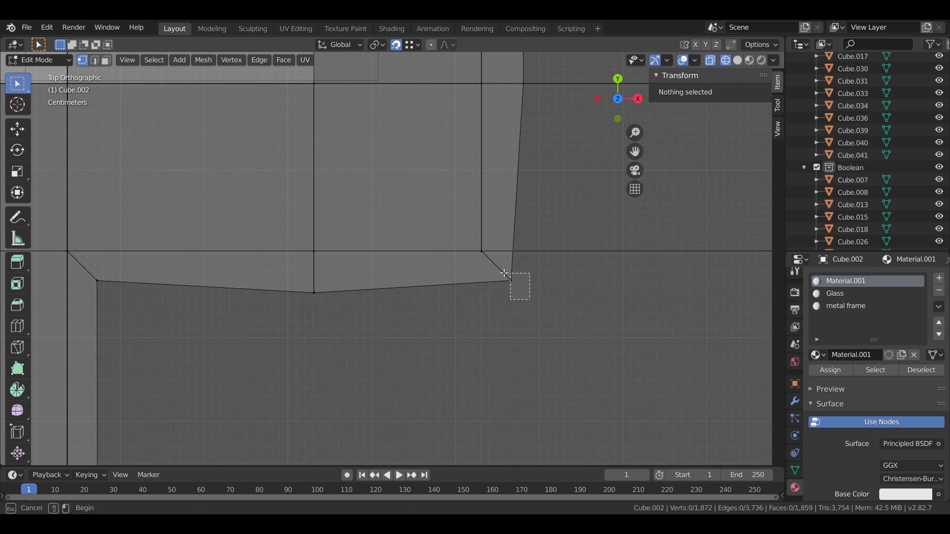
pyautogui.moveTo(507, 274); pyautogui.dragTo(508, 275)
pyautogui.press('g')
pyautogui.press('y')
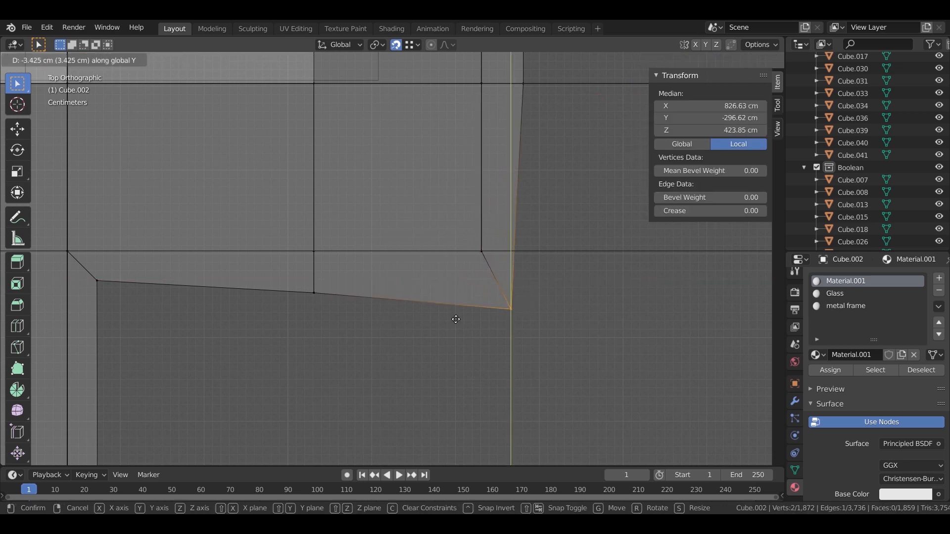
pyautogui.rightClick(396, 285)
# Step: Move the middle lip vertices on the projecting section's near edge along Y to align with its outer corner
pyautogui.moveTo(290, 288); pyautogui.dragTo(341, 329)
pyautogui.press('g')
pyautogui.press('y')
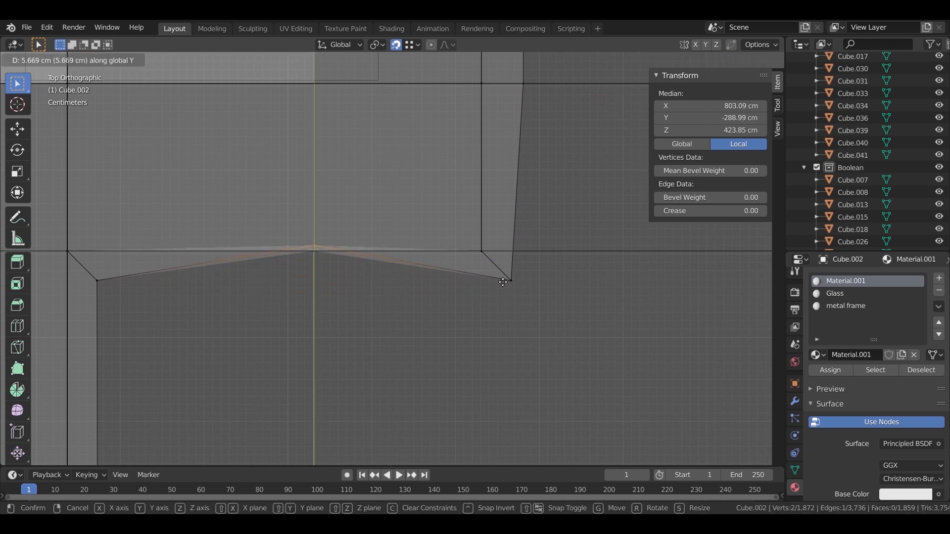
pyautogui.click(510, 282)
# Step: Move the projecting section's near outer lip corner along X to align with the straight side edge
pyautogui.keyDown('shift'); pyautogui.moveTo(566, 237); pyautogui.dragTo(528, 450, button='middle'); pyautogui.keyUp('shift')
pyautogui.scroll(-5, 528, 450)
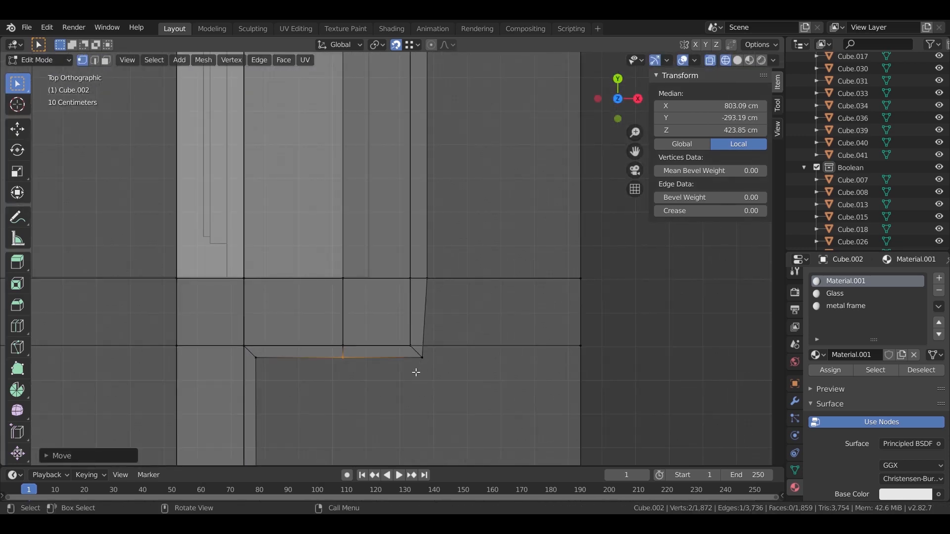
pyautogui.scroll(3, 416, 372)
pyautogui.press('g')
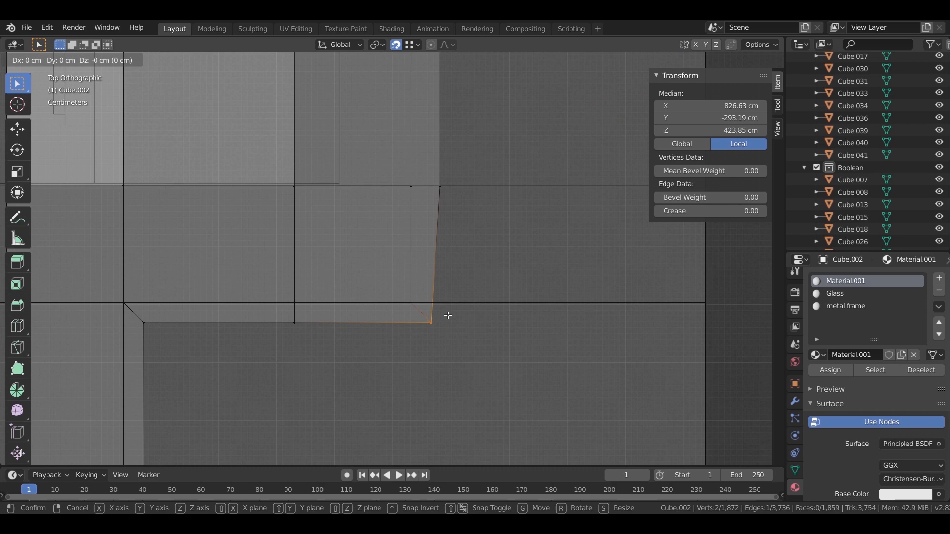
pyautogui.click(442, 187)
# Step: Move the projecting section's far outer lip corner along X to align with the straight side edge
pyautogui.scroll(-3, 484, 231)
pyautogui.keyDown('shift'); pyautogui.moveTo(464, 169); pyautogui.dragTo(449, 365, button='middle'); pyautogui.keyUp('shift')
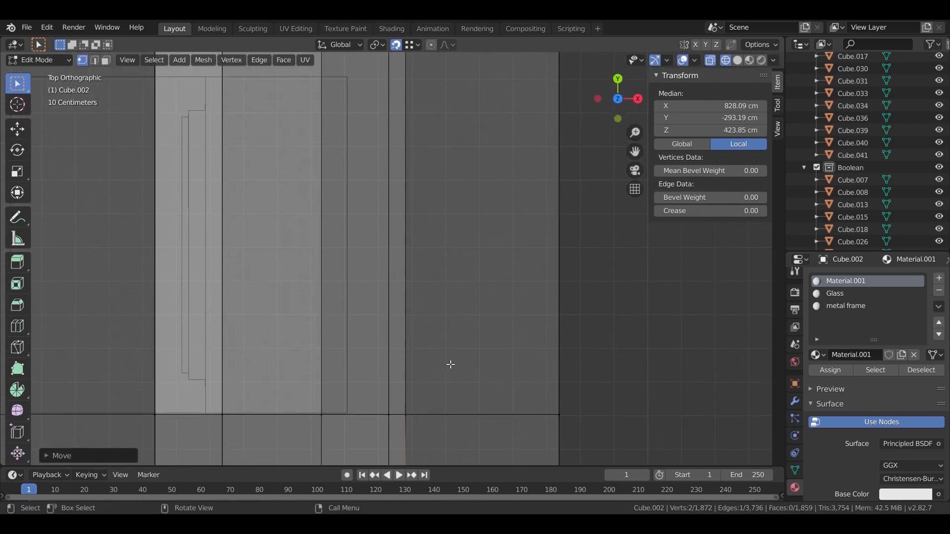
pyautogui.scroll(-5, 448, 322)
pyautogui.keyDown('shift'); pyautogui.moveTo(401, 99); pyautogui.dragTo(412, 219, button='middle'); pyautogui.keyUp('shift')
pyautogui.scroll(7, 412, 217)
pyautogui.scroll(2, 434, 174)
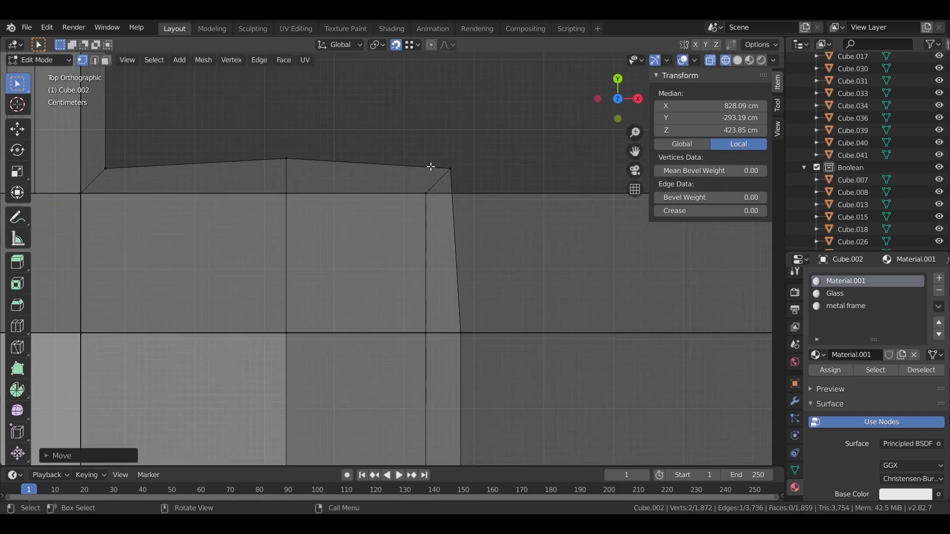
pyautogui.press('g')
pyautogui.click(465, 317)
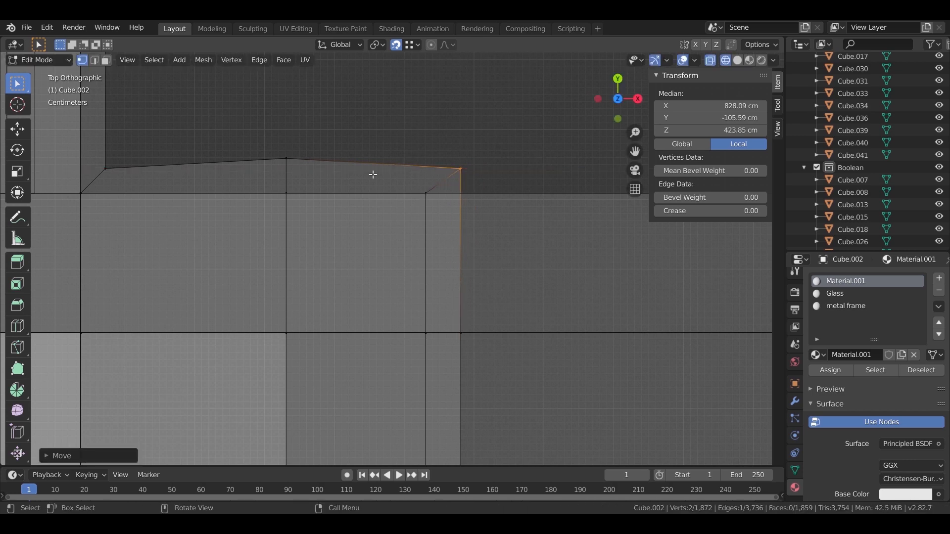
# Step: Move the middle lip vertices on the projecting section's far edge along Y to align with its outer corner
pyautogui.moveTo(304, 173); pyautogui.dragTo(305, 172)
pyautogui.press('g')
pyautogui.click(463, 169)
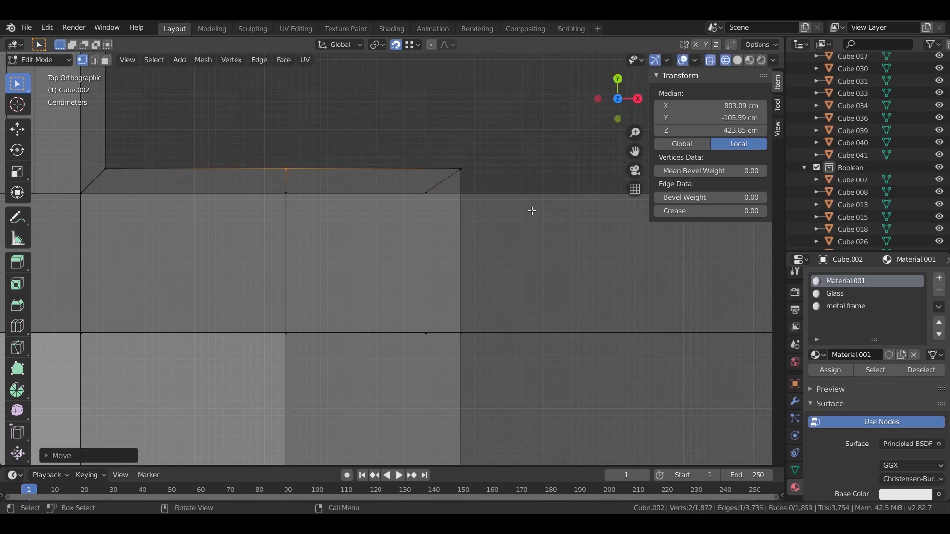
# Step: Move the lip corner vertices at the house's positive X, positive Y corner along X to align with the straight side edge
pyautogui.scroll(-3, 532, 210)
pyautogui.keyDown('shift'); pyautogui.moveTo(444, 362); pyautogui.dragTo(460, 416, button='middle'); pyautogui.keyUp('shift')
pyautogui.scroll(-6, 445, 347)
pyautogui.keyDown('shift'); pyautogui.moveTo(388, 228); pyautogui.dragTo(435, 318, button='middle'); pyautogui.keyUp('shift')
pyautogui.keyDown('shift'); pyautogui.moveTo(410, 283); pyautogui.dragTo(448, 514, button='middle'); pyautogui.keyUp('shift')
pyautogui.scroll(-4, 465, 277)
pyautogui.keyDown('shift'); pyautogui.moveTo(468, 248); pyautogui.dragTo(380, 308, button='middle'); pyautogui.keyUp('shift')
pyautogui.scroll(3, 379, 307)
pyautogui.scroll(5, 441, 301)
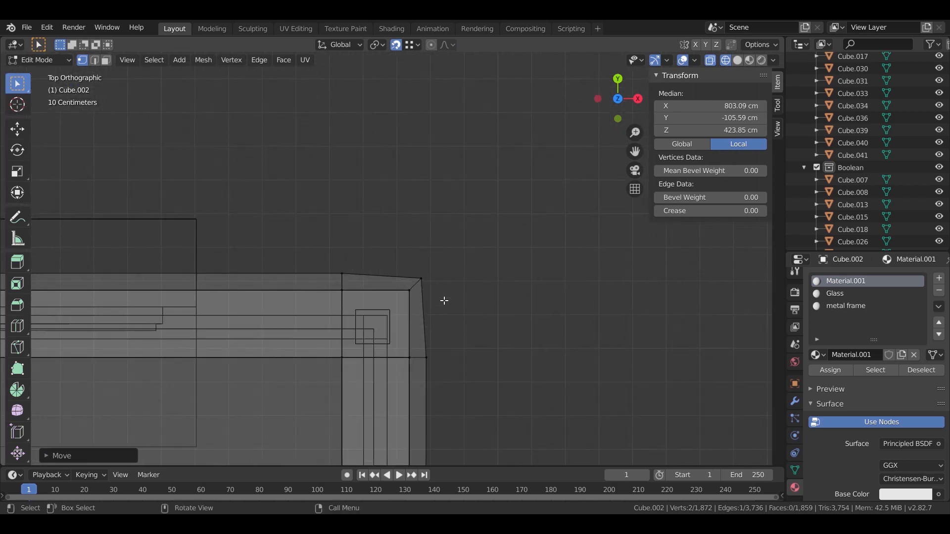
pyautogui.keyDown('shift'); pyautogui.moveTo(444, 300); pyautogui.dragTo(444, 204, button='middle'); pyautogui.keyUp('shift')
pyautogui.scroll(3, 433, 181)
pyautogui.press('x')
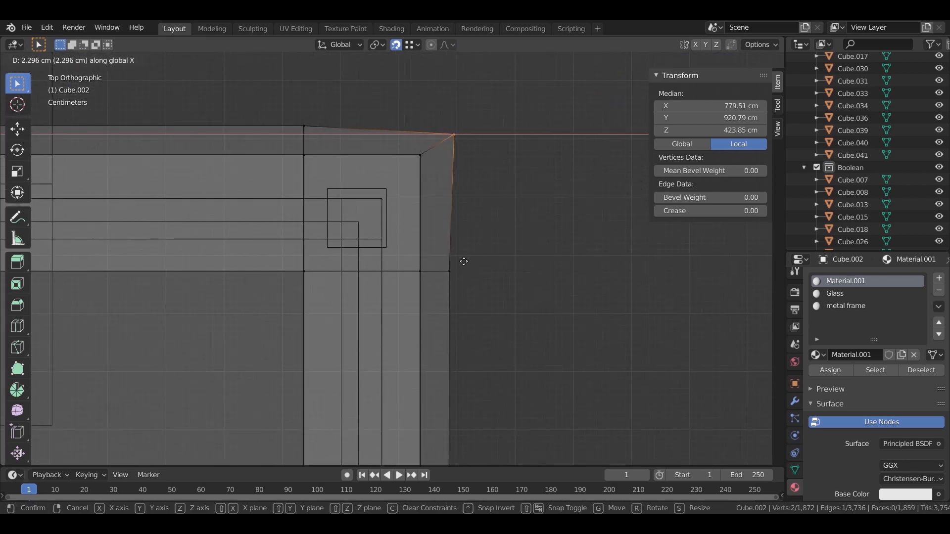
pyautogui.click(454, 270)
# Step: Move the same lip corner vertices along Y to align with the straight lip edge of the adjoining wall
pyautogui.press('g')
pyautogui.press('y')
pyautogui.click(315, 124)
# Step: Examine the remaining lip corners around the house in top view for misalignment
pyautogui.scroll(-8, 297, 143)
pyautogui.keyDown('shift'); pyautogui.moveTo(218, 218); pyautogui.dragTo(637, 210, button='middle'); pyautogui.keyUp('shift')
pyautogui.keyDown('shift'); pyautogui.moveTo(218, 216); pyautogui.dragTo(539, 205, button='middle'); pyautogui.keyUp('shift')
pyautogui.keyDown('shift'); pyautogui.moveTo(277, 203); pyautogui.dragTo(445, 302, button='middle'); pyautogui.keyUp('shift')
pyautogui.scroll(4, 443, 301)
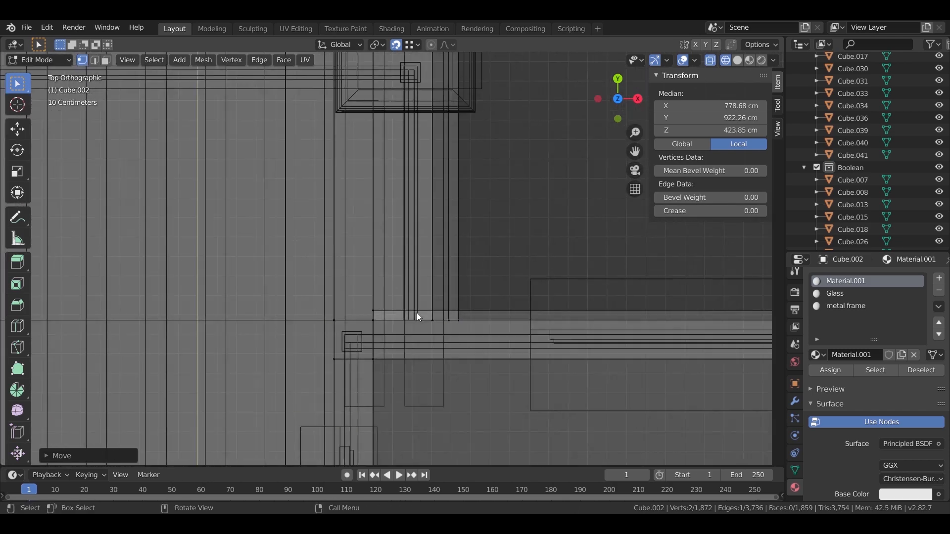
pyautogui.scroll(-5, 366, 263)
pyautogui.keyDown('shift'); pyautogui.moveTo(81, 269); pyautogui.dragTo(499, 267, button='middle'); pyautogui.keyUp('shift')
pyautogui.keyDown('shift'); pyautogui.moveTo(227, 130); pyautogui.dragTo(406, 222, button='middle'); pyautogui.keyUp('shift')
pyautogui.scroll(2, 406, 222)
pyautogui.scroll(2, 406, 223)
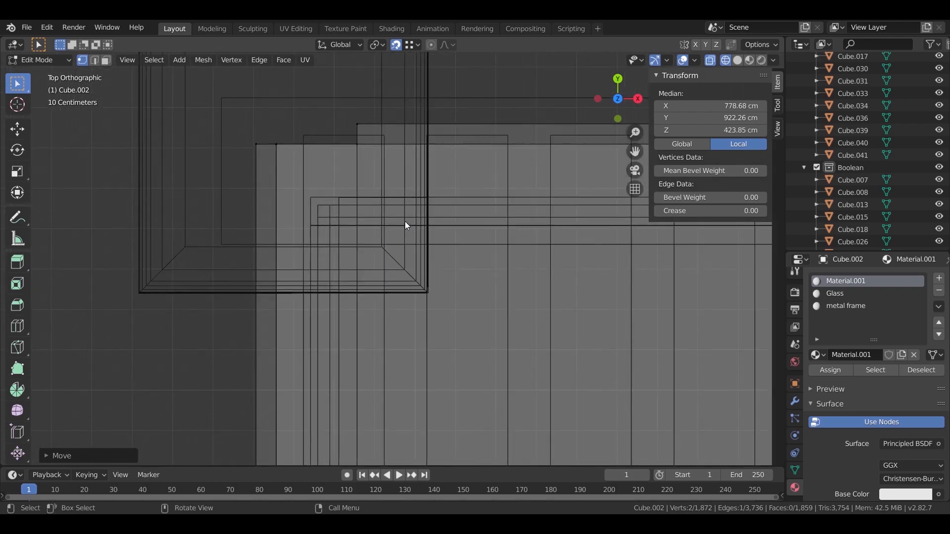
# Step: Select the lip corner vertices at the negative X, negative Y corner and move them along X onto the side lip edge
pyautogui.scroll(-2, 405, 223)
pyautogui.moveTo(402, 277)
pyautogui.mouseDown(button='middle')
pyautogui.moveTo(452, 293)
pyautogui.moveTo(589, 262)
pyautogui.moveTo(435, 254)
pyautogui.mouseUp(button='middle')
pyautogui.press('z')
pyautogui.click(466, 272)
pyautogui.moveTo(467, 282)
pyautogui.mouseDown(button='middle')
pyautogui.moveTo(422, 275)
pyautogui.moveTo(379, 312)
pyautogui.moveTo(333, 251)
pyautogui.moveTo(431, 277)
pyautogui.moveTo(519, 280)
pyautogui.moveTo(575, 358)
pyautogui.mouseUp(button='middle')
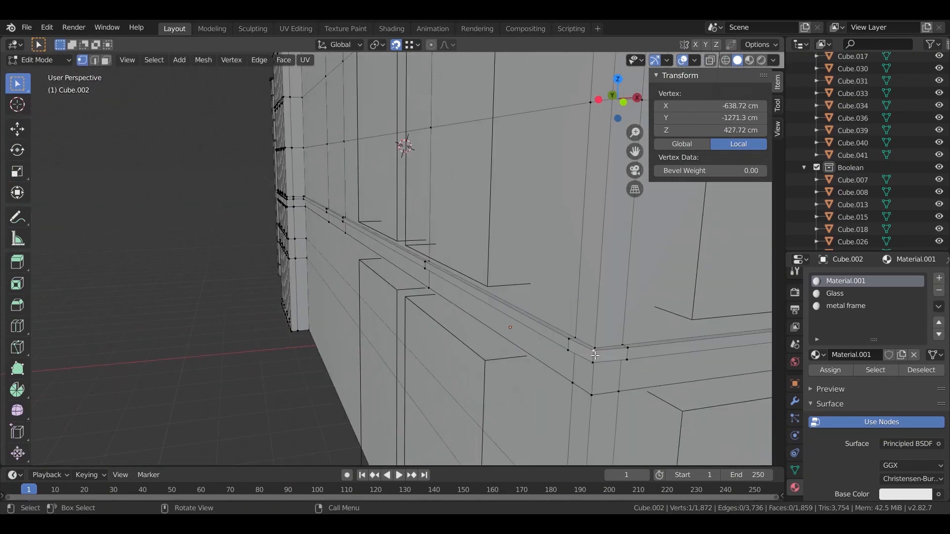
pyautogui.press('KP_Decimal')
pyautogui.press('KP_7')
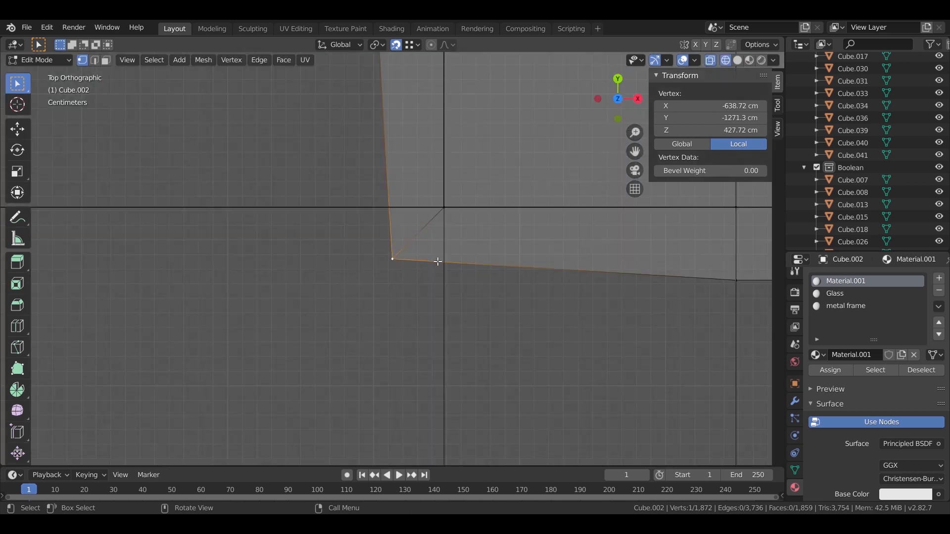
pyautogui.press('g')
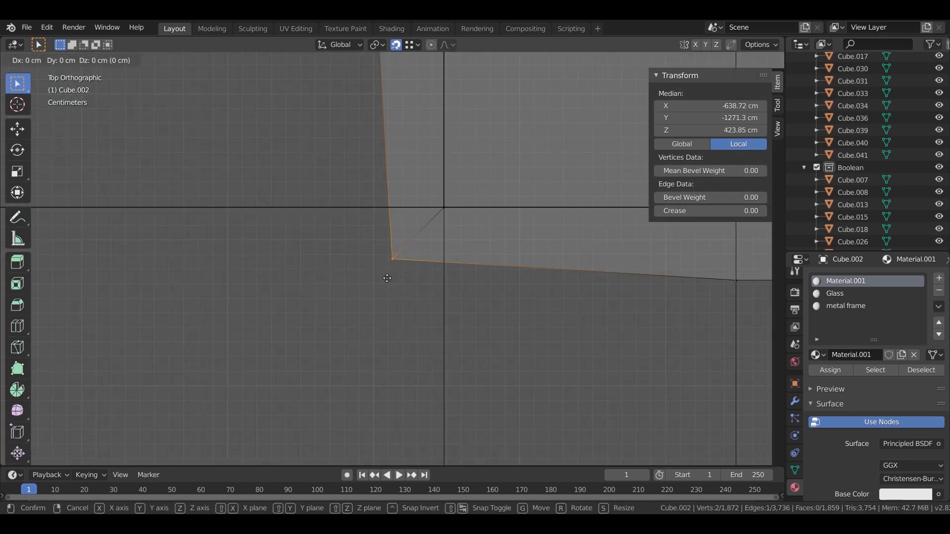
pyautogui.rightClick(387, 278)
pyautogui.scroll(-5, 373, 290)
pyautogui.press('g')
pyautogui.press('x')
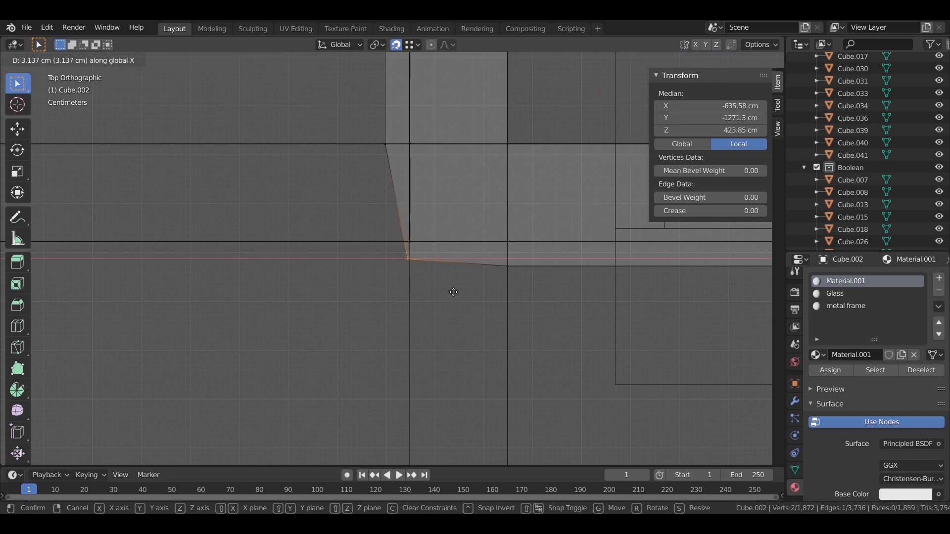
pyautogui.click(385, 209)
# Step: Move the negative X, negative Y lip corner vertices along Y to align with the adjoining lip edge
pyautogui.press('g')
pyautogui.press('y')
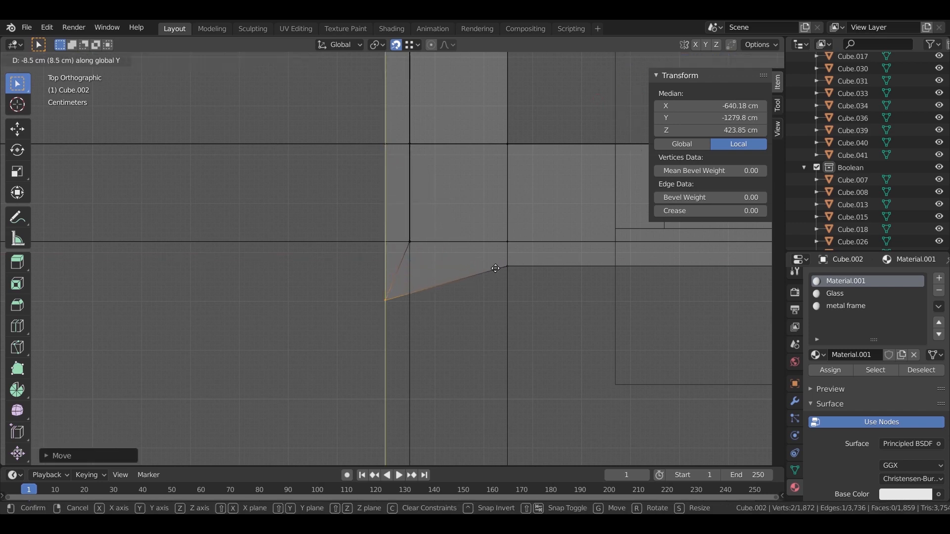
pyautogui.click(355, 233)
# Step: Switch back to solid shading, save the file and return to Object Mode
pyautogui.scroll(-3, 512, 297)
pyautogui.scroll(-2, 296, 273)
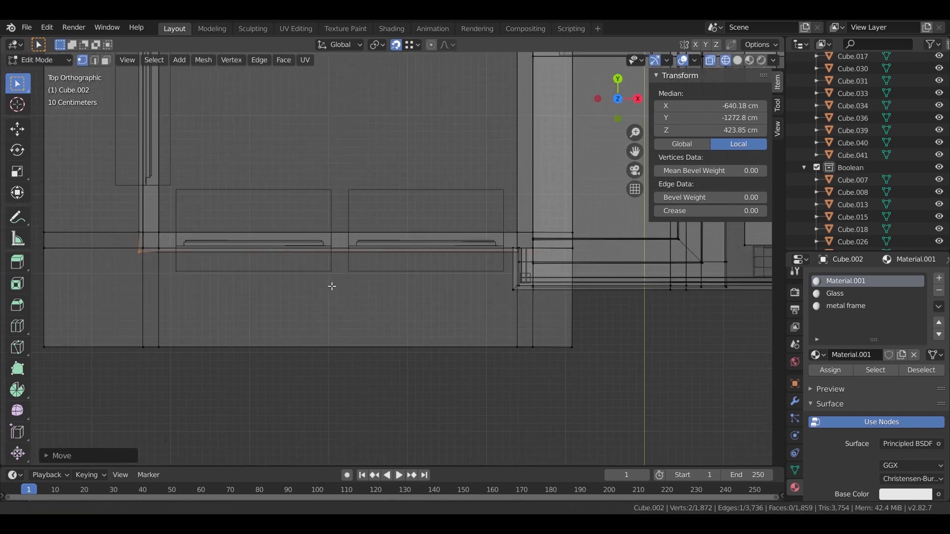
pyautogui.keyDown('shift'); pyautogui.moveTo(331, 284); pyautogui.dragTo(214, 254, button='middle'); pyautogui.keyUp('shift')
pyautogui.press('z')
pyautogui.click(420, 297)
pyautogui.moveTo(421, 296)
pyautogui.mouseDown(button='middle')
pyautogui.moveTo(468, 260)
pyautogui.moveTo(314, 315)
pyautogui.moveTo(363, 271)
pyautogui.moveTo(473, 319)
pyautogui.mouseUp(button='middle')
pyautogui.hotkey('ctrl', 's')
pyautogui.scroll(-6, 468, 259)
pyautogui.press('Tab')
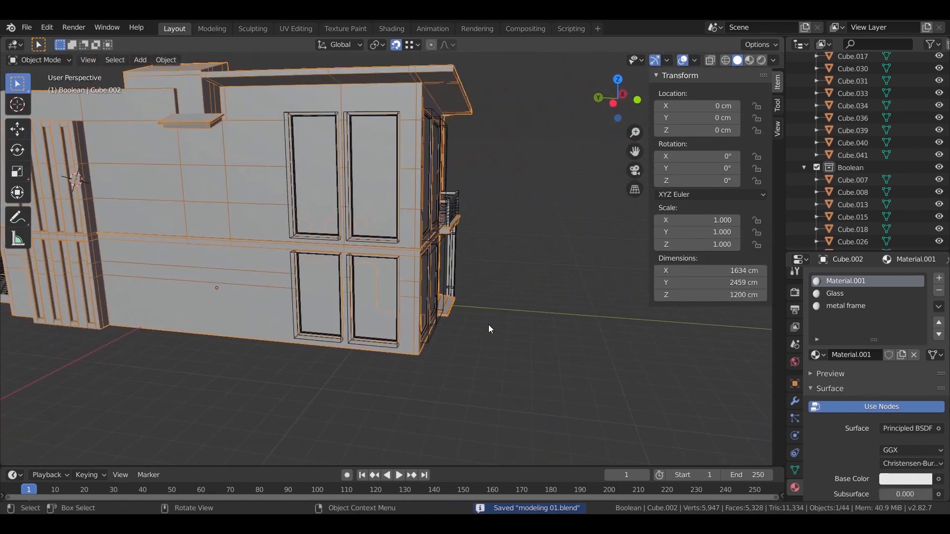
# Step: Review the whole house with the viewport overlays hidden and save the file
pyautogui.click(685, 62)
pyautogui.moveTo(431, 278)
pyautogui.mouseDown(button='middle')
pyautogui.moveTo(439, 269)
pyautogui.moveTo(418, 261)
pyautogui.moveTo(447, 271)
pyautogui.mouseUp(button='middle')
pyautogui.scroll(5, 447, 272)
pyautogui.scroll(-2, 409, 299)
pyautogui.moveTo(313, 261); pyautogui.dragTo(380, 342, button='middle')
pyautogui.scroll(-3, 419, 344)
pyautogui.moveTo(478, 344); pyautogui.dragTo(495, 223, button='middle')
pyautogui.scroll(5, 415, 295)
pyautogui.scroll(-4, 415, 297)
pyautogui.hotkey('ctrl', 's')
# Step: Show the overlays again and inspect the handrail and horizontal bars of the ground-floor front balcony
pyautogui.click(683, 60)
pyautogui.moveTo(431, 218); pyautogui.dragTo(471, 191, button='middle')
pyautogui.moveTo(432, 260); pyautogui.dragTo(547, 260, button='middle')
pyautogui.click(475, 254)
pyautogui.scroll(4, 465, 248)
pyautogui.keyDown('shift'); pyautogui.moveTo(448, 203); pyautogui.dragTo(451, 265, button='middle'); pyautogui.keyUp('shift')
pyautogui.click(380, 238)
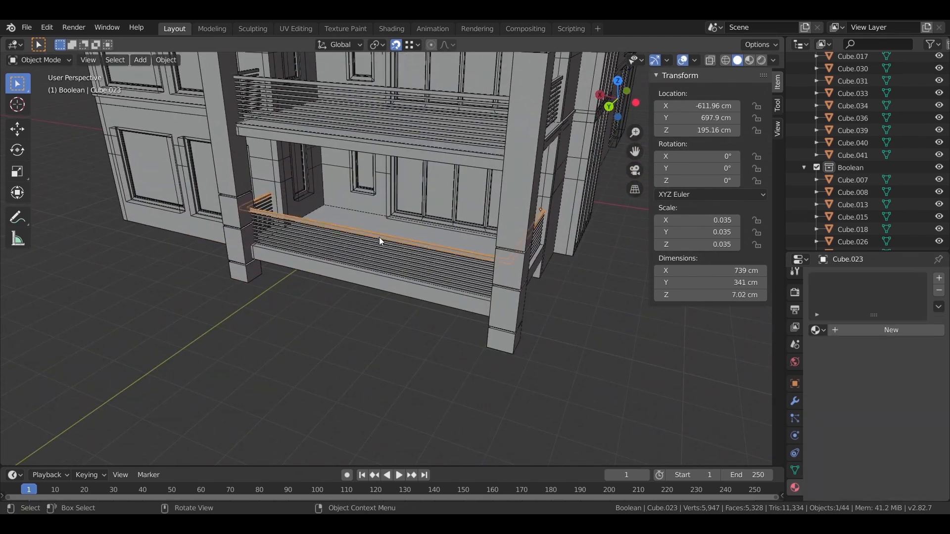
pyautogui.scroll(4, 386, 242)
pyautogui.keyDown('shift'); pyautogui.click(393, 239); pyautogui.keyUp('shift')
pyautogui.moveTo(390, 242); pyautogui.dragTo(425, 292, button='middle')
pyautogui.scroll(6, 797, 166)
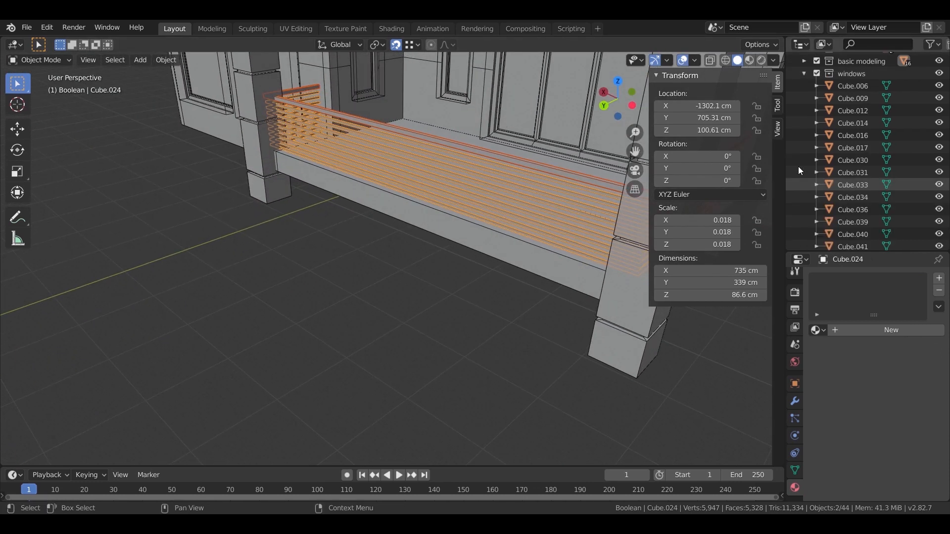
# Step: Collapse the windows and Boolean collections in the outliner and clear the object selection
pyautogui.click(804, 97)
pyautogui.click(805, 109)
pyautogui.scroll(-3, 433, 216)
pyautogui.moveTo(432, 216); pyautogui.dragTo(416, 235, button='middle')
pyautogui.click(320, 292)
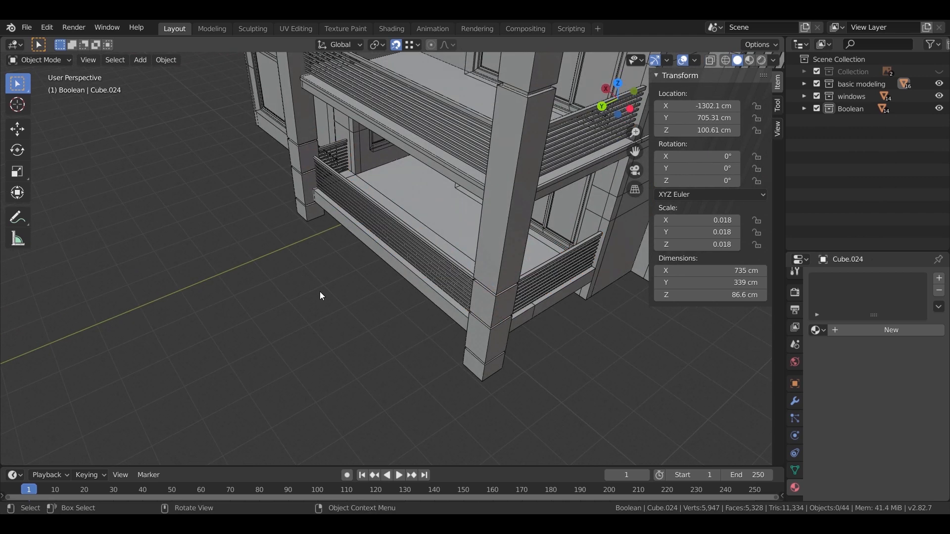
# Step: Create a new scene collection, name it stairs and make it the active collection
pyautogui.scroll(3, 320, 292)
pyautogui.rightClick(827, 129)
pyautogui.click(827, 129)
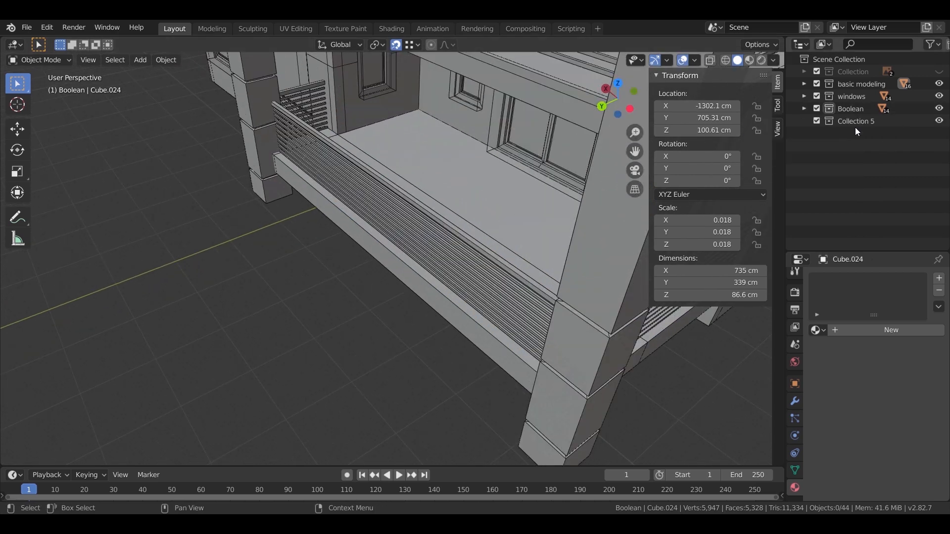
pyautogui.doubleClick(859, 122)
pyautogui.press('Return')
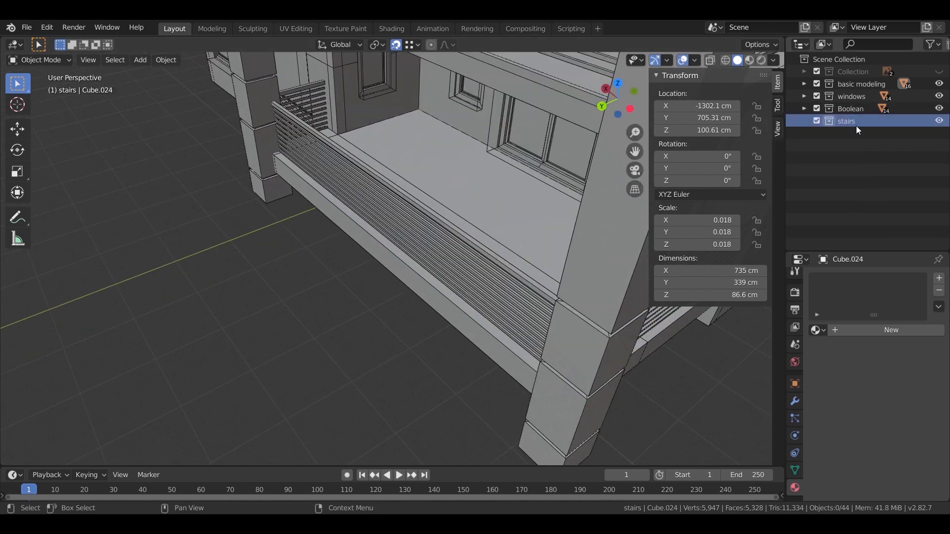
# Step: Place the 3D cursor on the ground in front of the lower balcony and enable the Archipack add-on
pyautogui.click(17, 104)
pyautogui.click(47, 28)
pyautogui.click(136, 204)
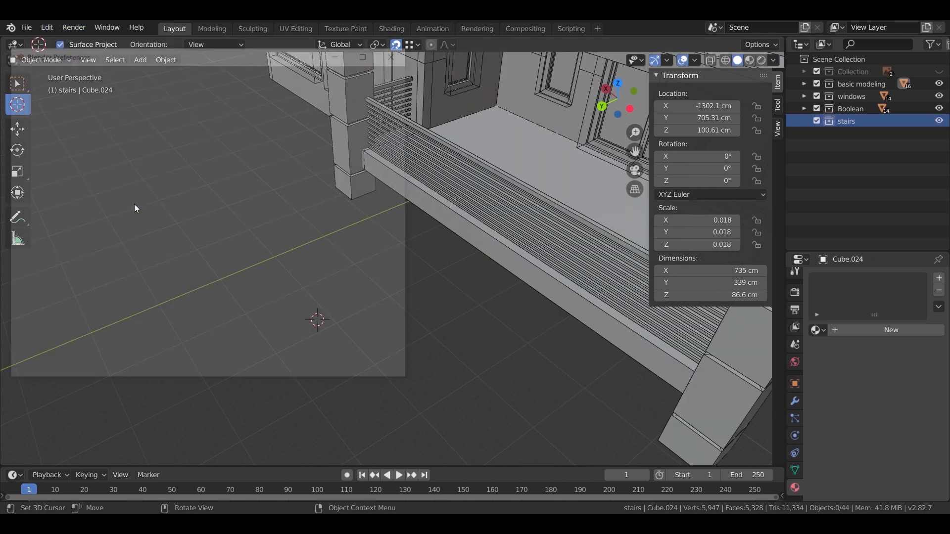
pyautogui.click(356, 90)
pyautogui.write('arc')
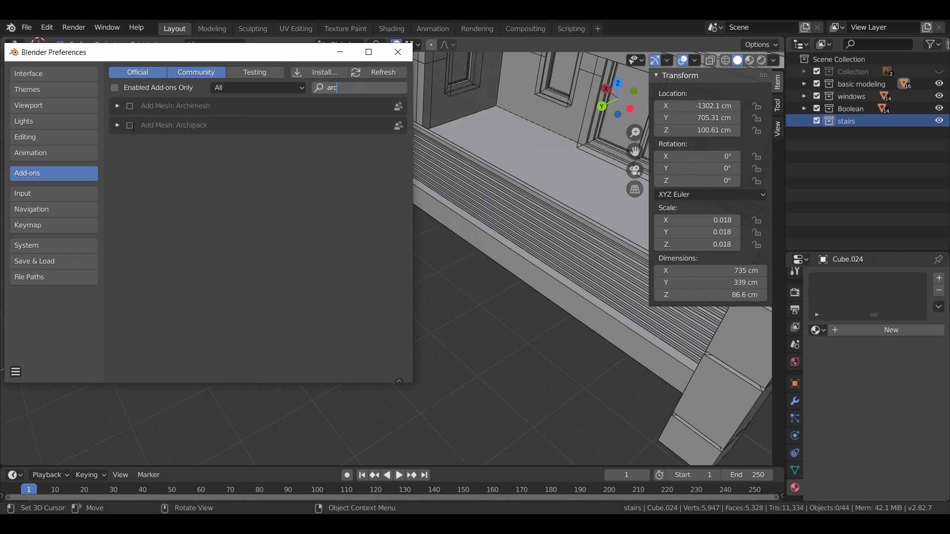
pyautogui.press('Return')
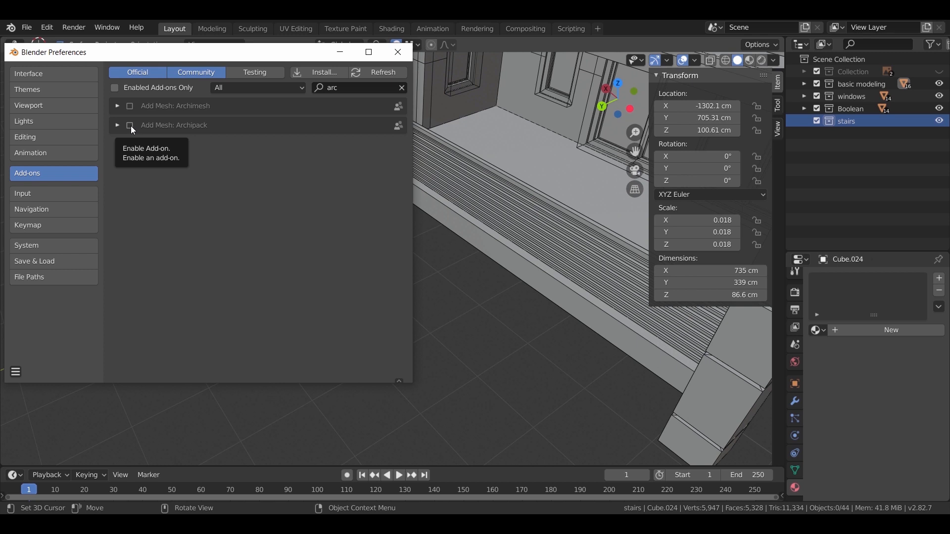
pyautogui.click(131, 126)
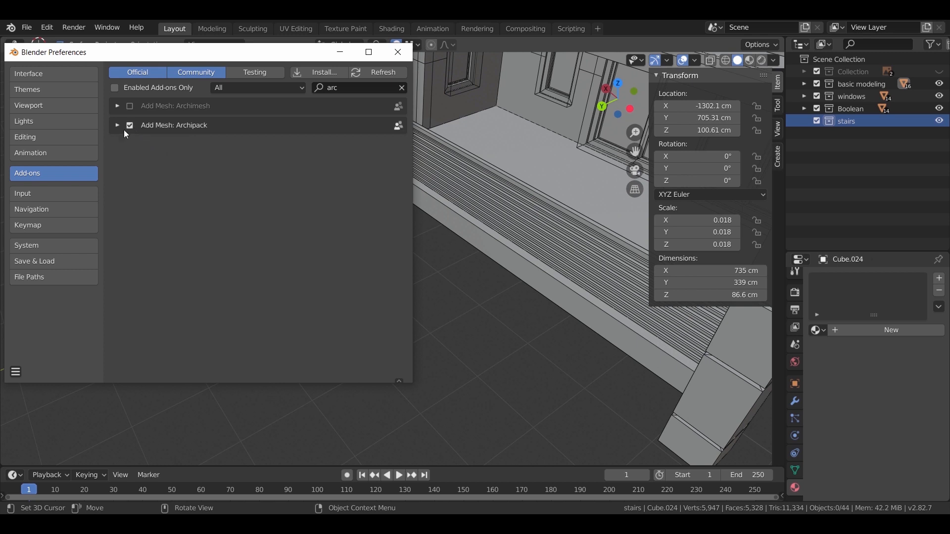
pyautogui.click(118, 125)
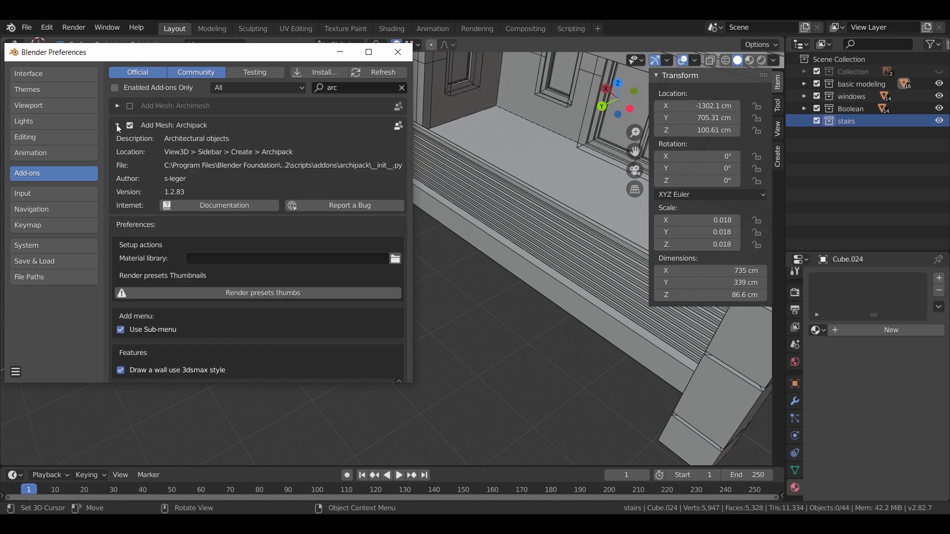
pyautogui.click(398, 52)
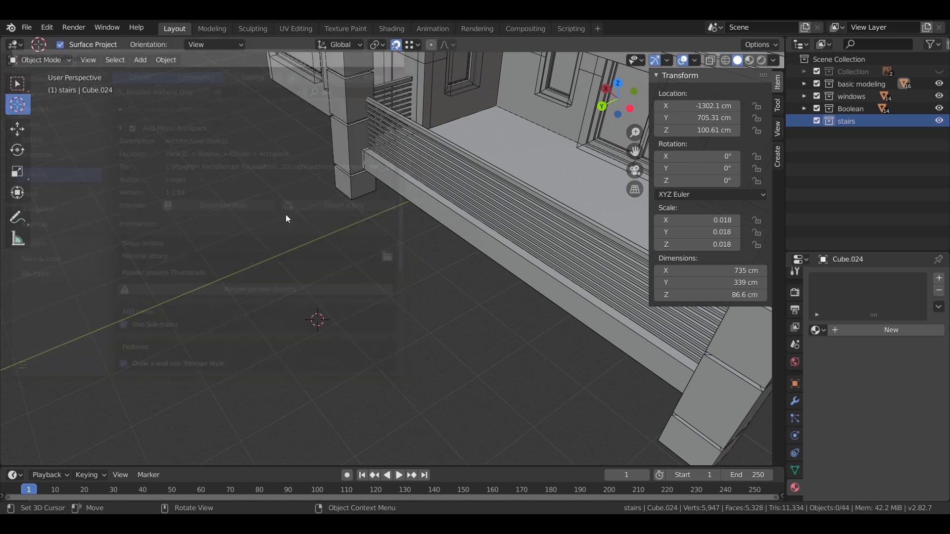
# Step: Try to add an Archipack stair at the 3D cursor
pyautogui.hotkey('shift', 'a')
pyautogui.moveTo(396, 408)
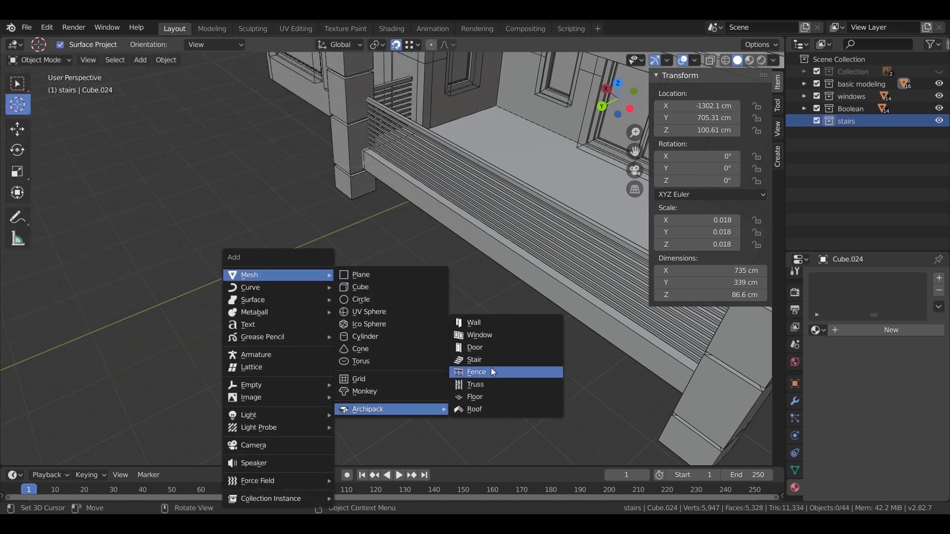
pyautogui.click(479, 362)
pyautogui.press('Escape')
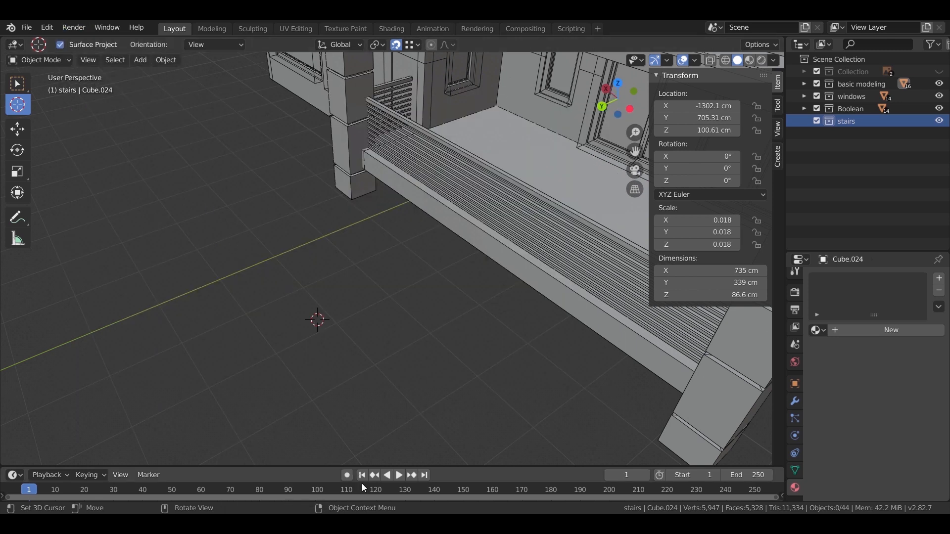
# Step: Check the Archipack add-on's preferences for its preset thumbnail rendering option
pyautogui.click(79, 29)
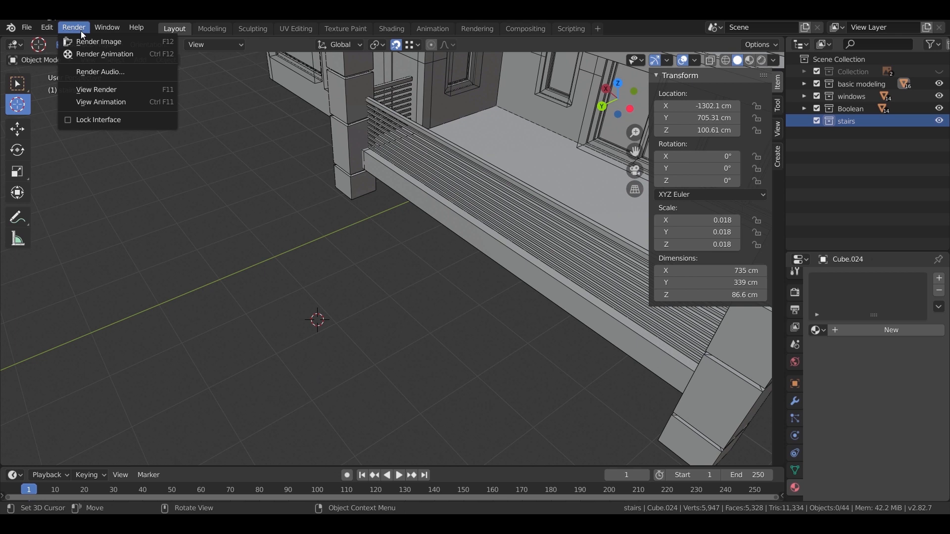
pyautogui.click(47, 27)
pyautogui.click(97, 202)
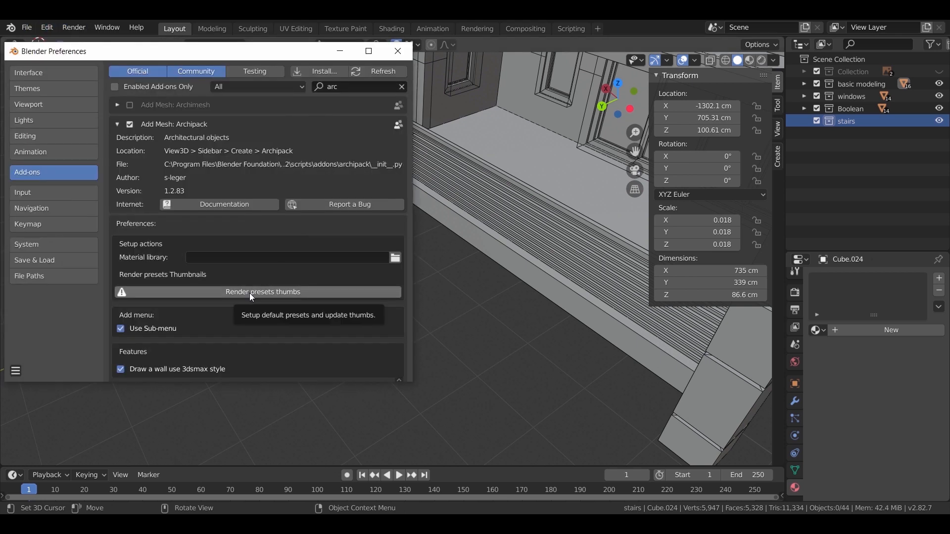
pyautogui.click(398, 51)
# Step: Save the project with Save As in the blend files folder and save it once more
pyautogui.click(30, 30)
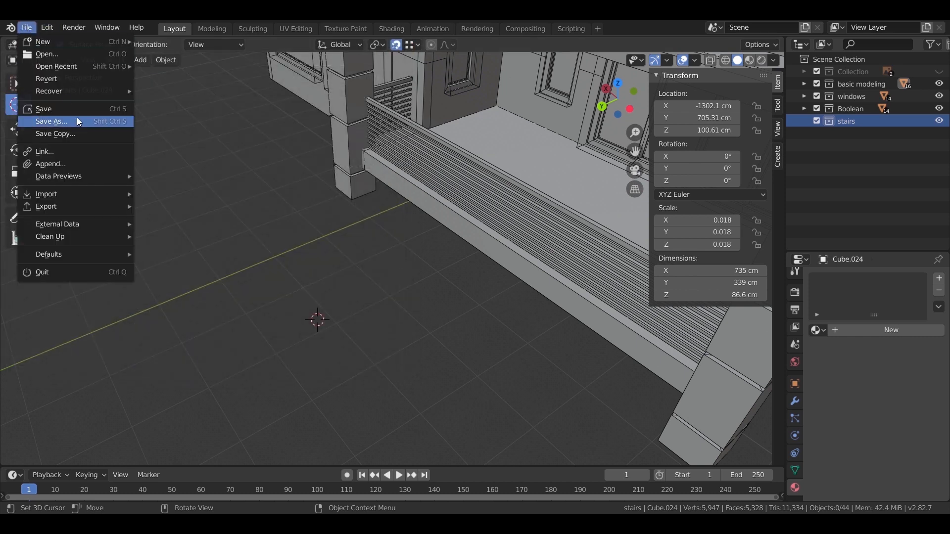
pyautogui.click(79, 121)
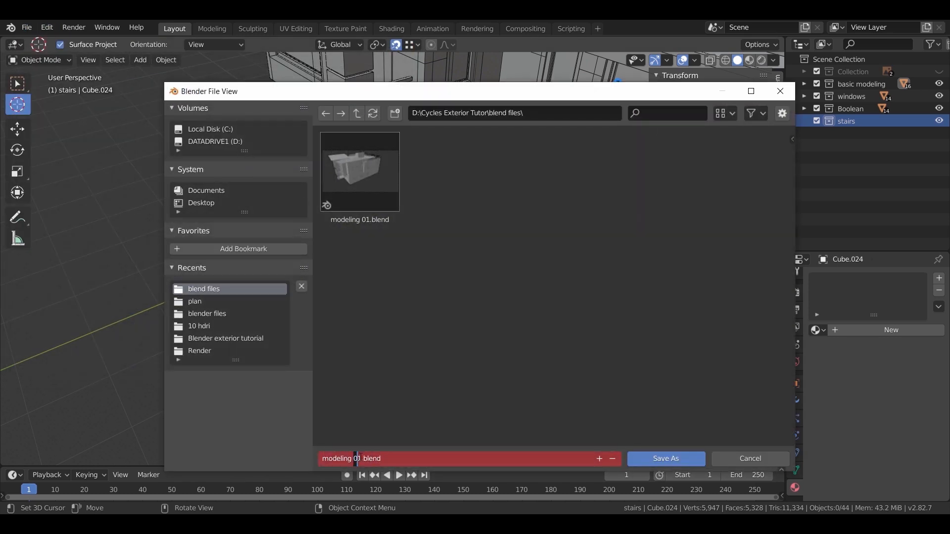
pyautogui.press('Return')
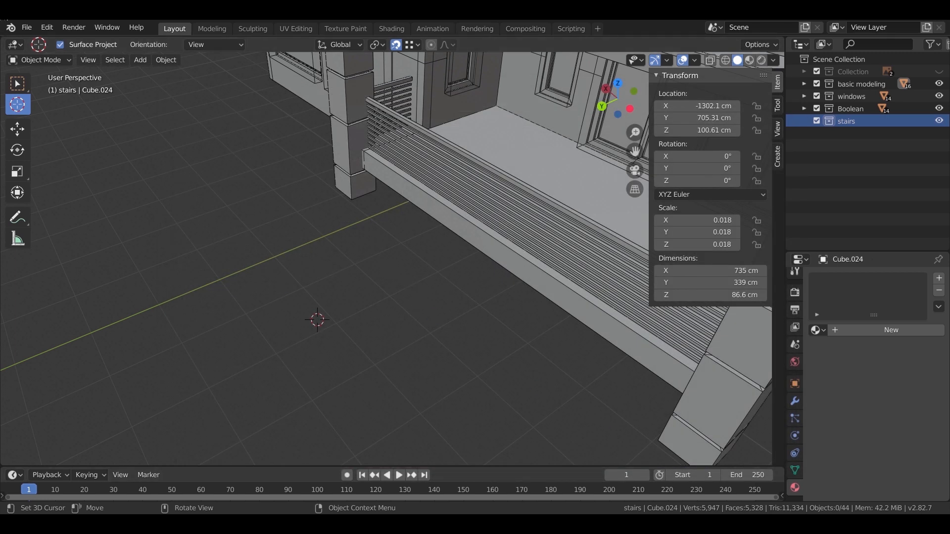
pyautogui.click(26, 27)
pyautogui.click(79, 108)
# Step: Render the Archipack preset thumbnails from the add-on's preferences and confirm the operation
pyautogui.click(47, 28)
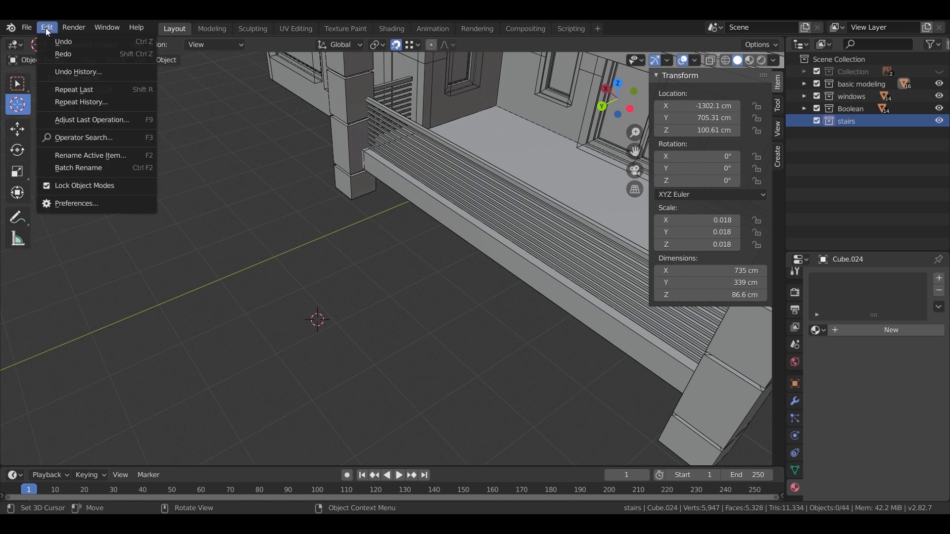
pyautogui.click(99, 204)
pyautogui.click(263, 297)
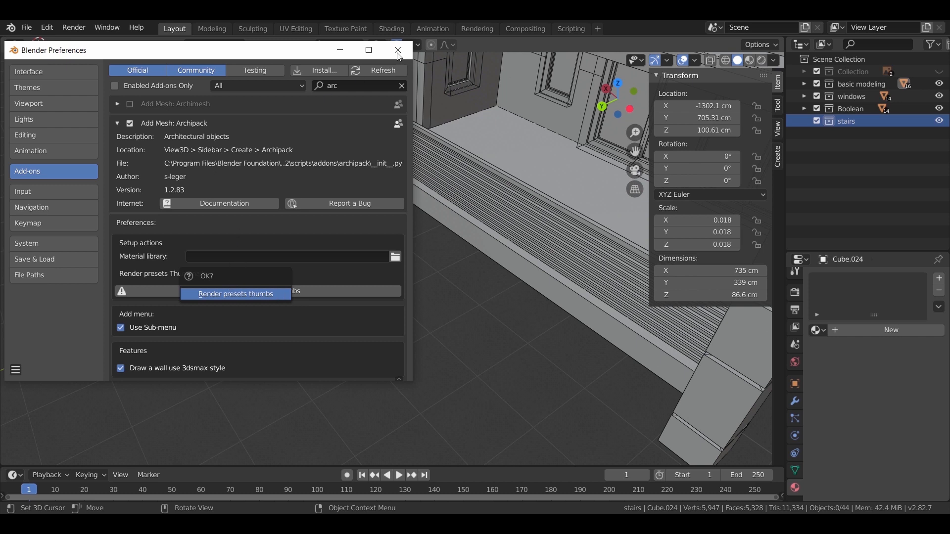
pyautogui.click(229, 297)
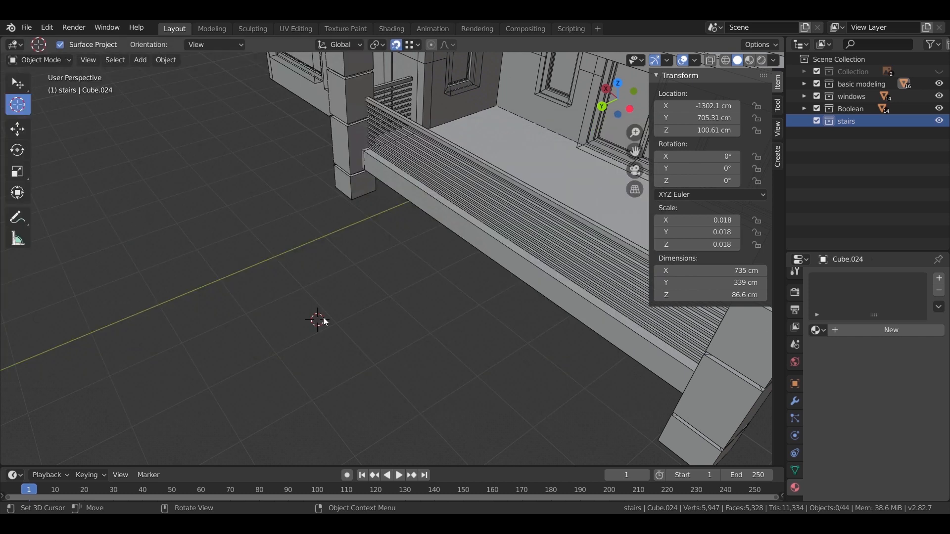
# Step: Add an Archipack stair with the "I wood over concrete" preset at the 3D cursor in front of the house
pyautogui.moveTo(322, 318); pyautogui.dragTo(299, 268, button='middle')
pyautogui.hotkey('shift', 'a')
pyautogui.moveTo(387, 401)
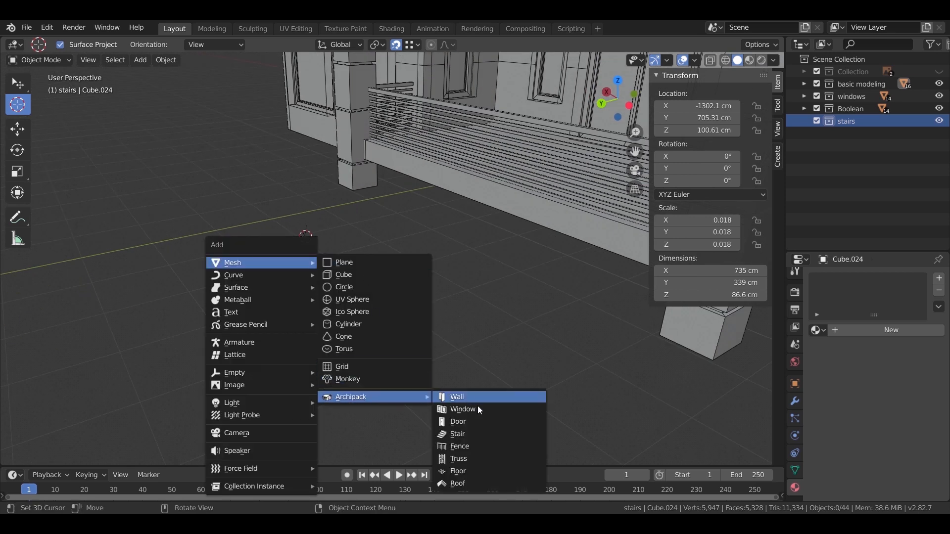
pyautogui.click(473, 432)
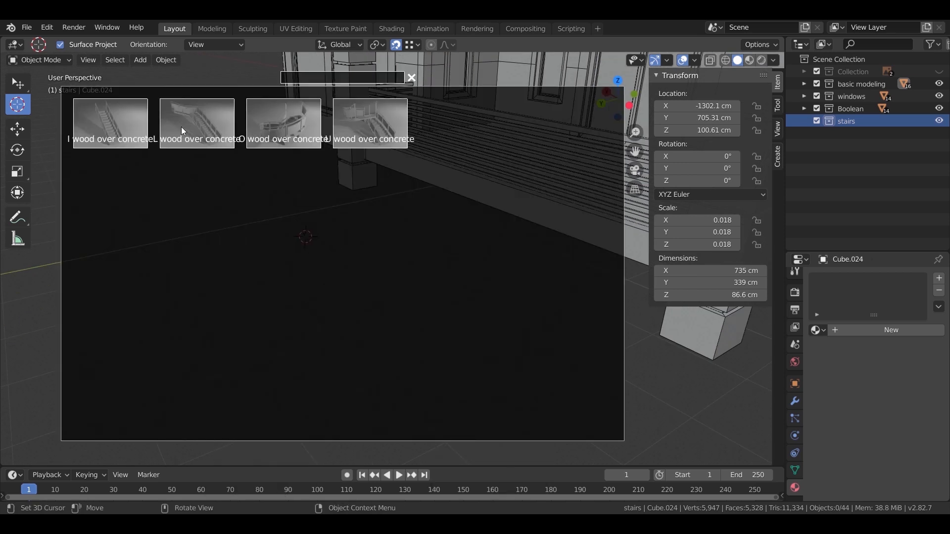
pyautogui.click(113, 130)
pyautogui.moveTo(263, 266); pyautogui.dragTo(374, 346, button='middle')
pyautogui.scroll(-2, 309, 277)
pyautogui.scroll(2, 394, 376)
pyautogui.moveTo(345, 375); pyautogui.dragTo(495, 349, button='middle')
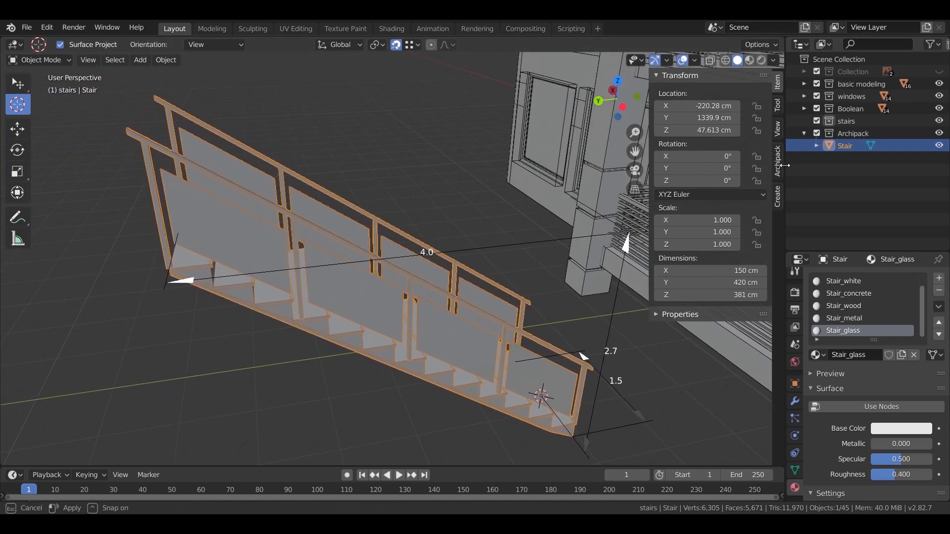
# Step: Turn off the left and right handrails in the new stair's Archipack settings
pyautogui.click(778, 161)
pyautogui.moveTo(366, 307); pyautogui.dragTo(546, 331, button='middle')
pyautogui.moveTo(649, 263); pyautogui.dragTo(613, 254)
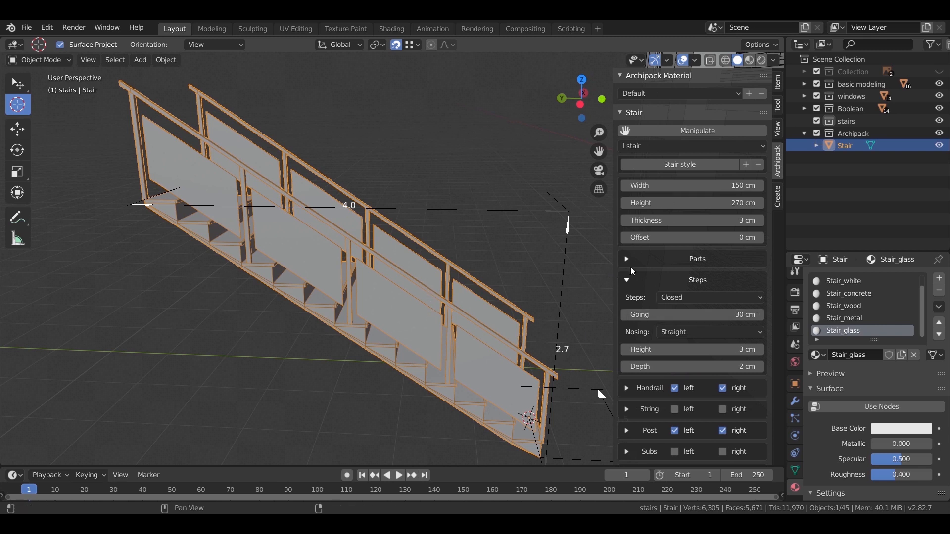
pyautogui.scroll(-2, 633, 262)
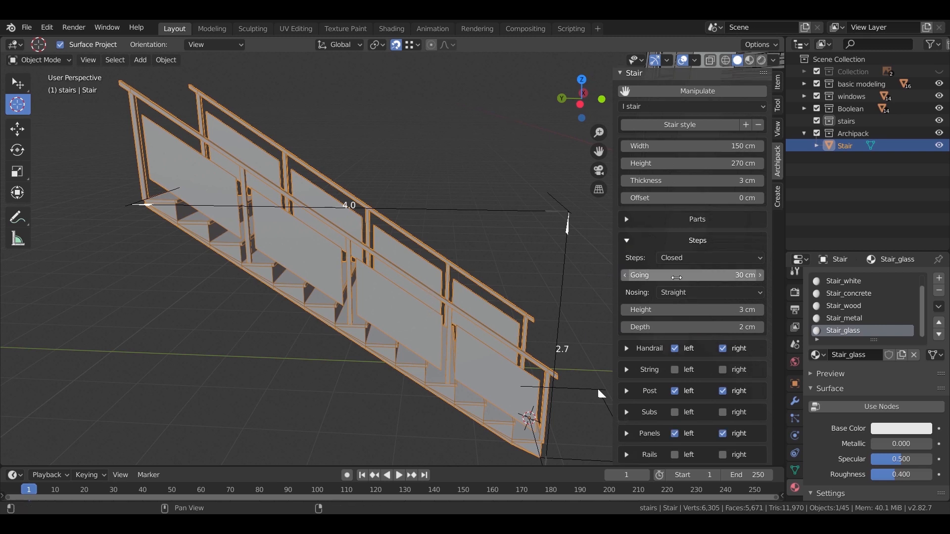
pyautogui.click(676, 349)
pyautogui.click(675, 349)
pyautogui.click(676, 350)
pyautogui.click(675, 349)
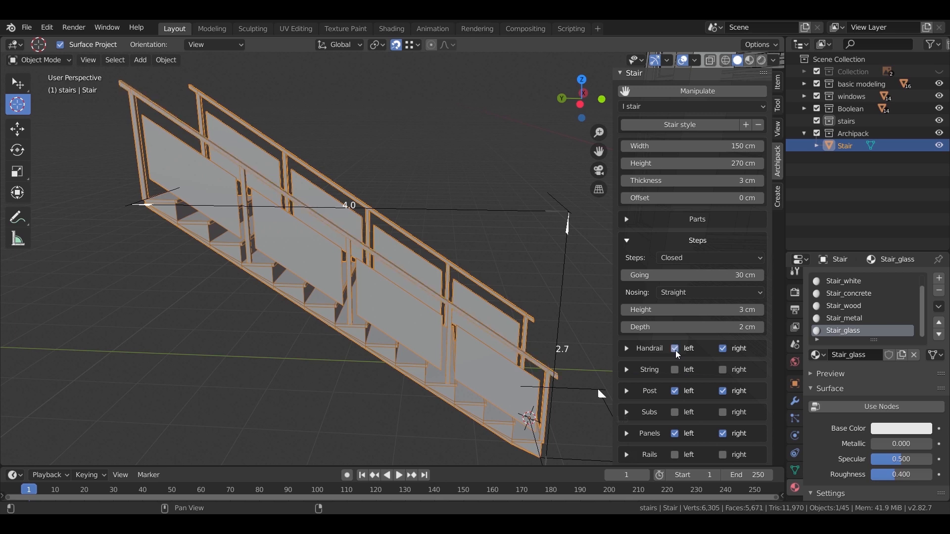
pyautogui.click(675, 349)
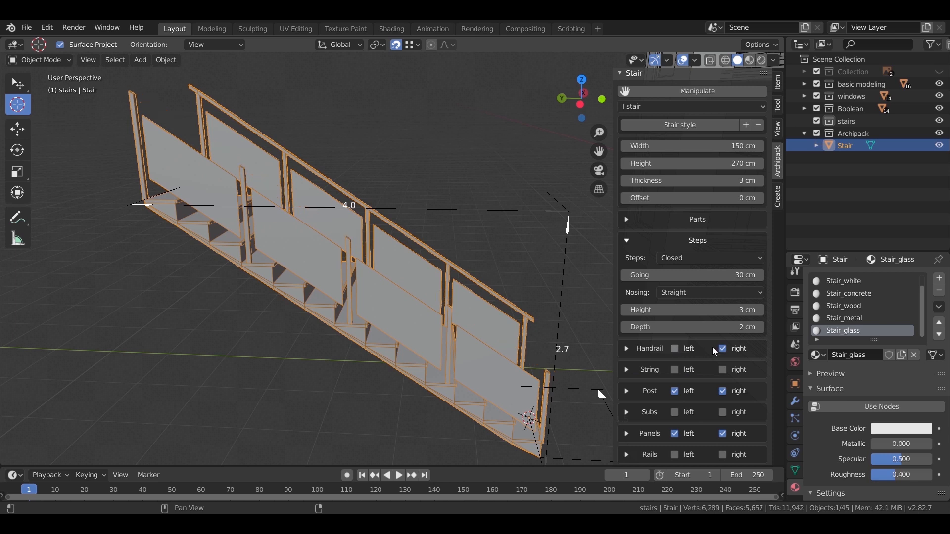
pyautogui.click(722, 349)
# Step: Try the stair without its left and right posts, then restore both post rows
pyautogui.click(675, 390)
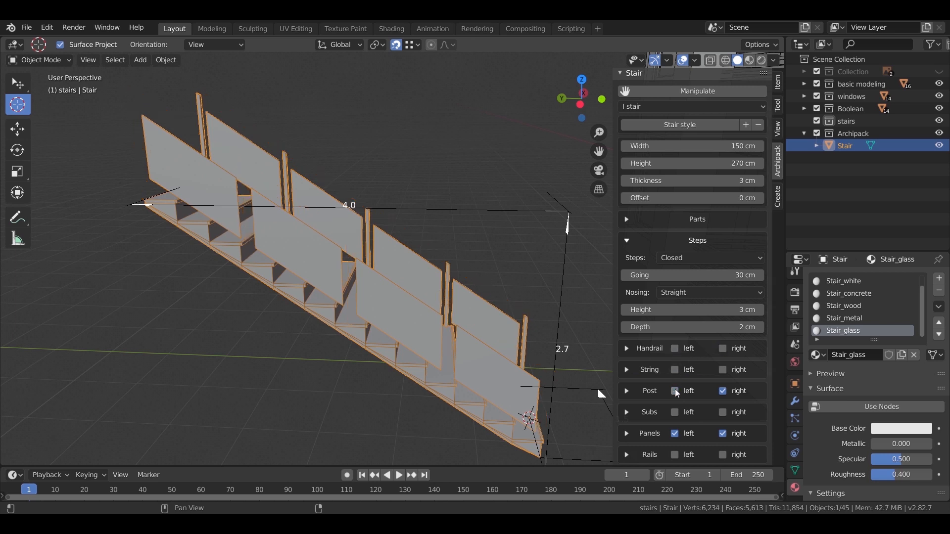
pyautogui.click(723, 392)
pyautogui.click(675, 391)
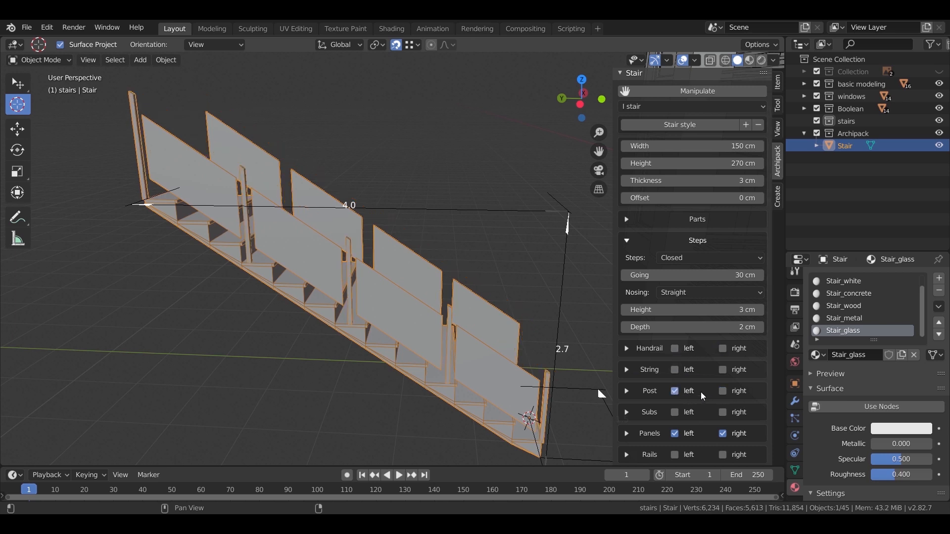
pyautogui.click(722, 391)
# Step: Turn off the left and right glass panels of the stair
pyautogui.click(675, 433)
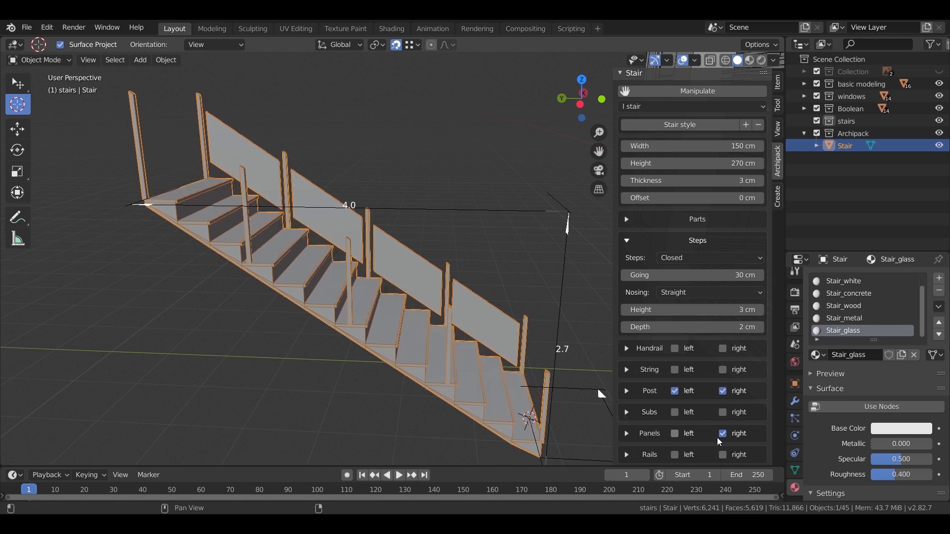
pyautogui.click(723, 433)
pyautogui.moveTo(555, 347); pyautogui.dragTo(520, 346, button='middle')
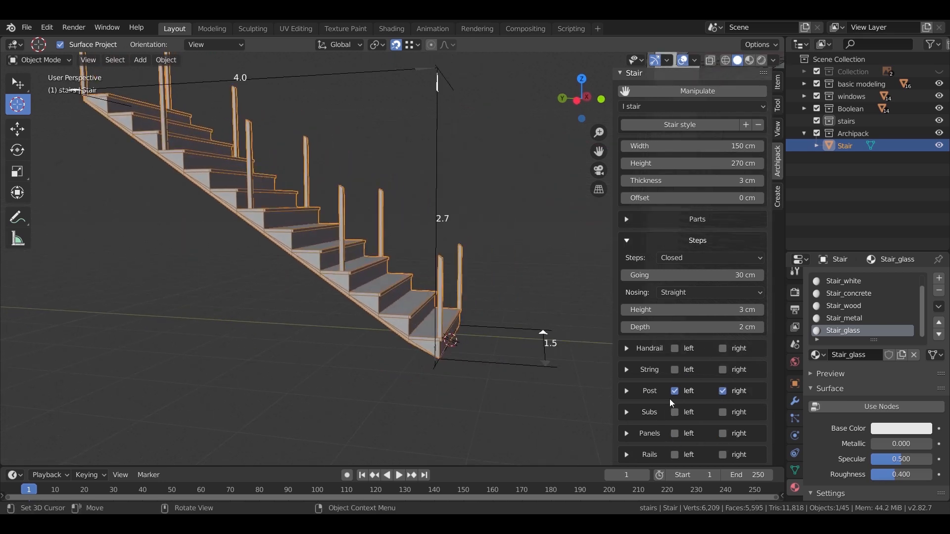
pyautogui.scroll(-2, 737, 427)
pyautogui.scroll(2, 743, 426)
pyautogui.scroll(1, 743, 425)
# Step: Try a step going of 47 cm, then set it back to 30 cm
pyautogui.keyDown('shift'); pyautogui.moveTo(532, 318); pyautogui.dragTo(569, 333, button='middle'); pyautogui.keyUp('shift')
pyautogui.moveTo(664, 315); pyautogui.dragTo(673, 315)
pyautogui.doubleClick(673, 315)
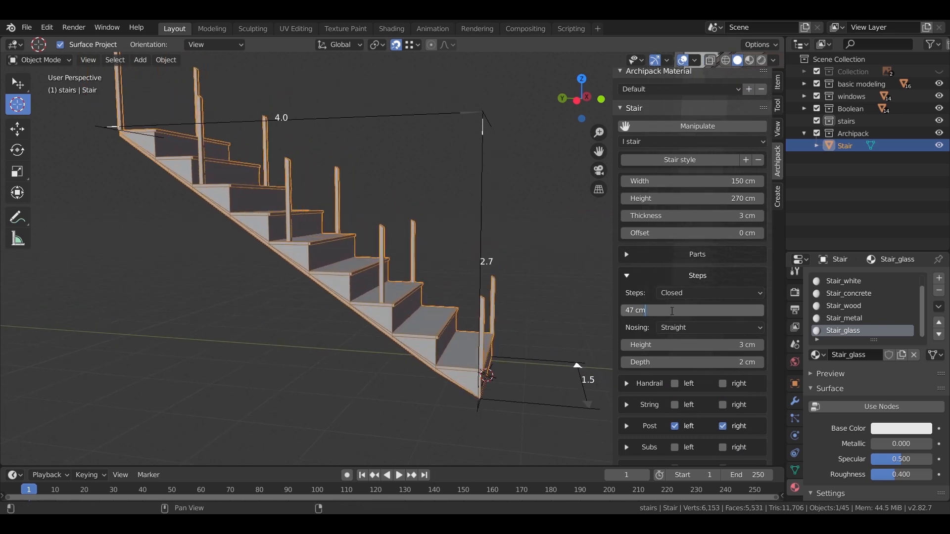
pyautogui.write('30')
pyautogui.press('Return')
pyautogui.moveTo(411, 308); pyautogui.dragTo(436, 309, button='middle')
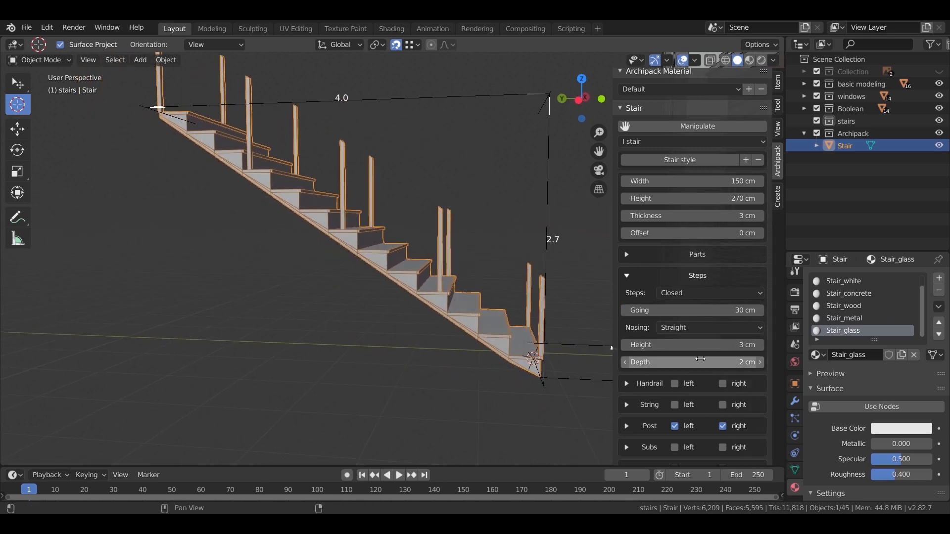
# Step: Try a nosing depth of 5 cm and an adjusted nosing height, then undo these changes
pyautogui.moveTo(705, 362)
pyautogui.mouseDown()
pyautogui.moveTo(716, 362)
pyautogui.moveTo(706, 362)
pyautogui.mouseUp()
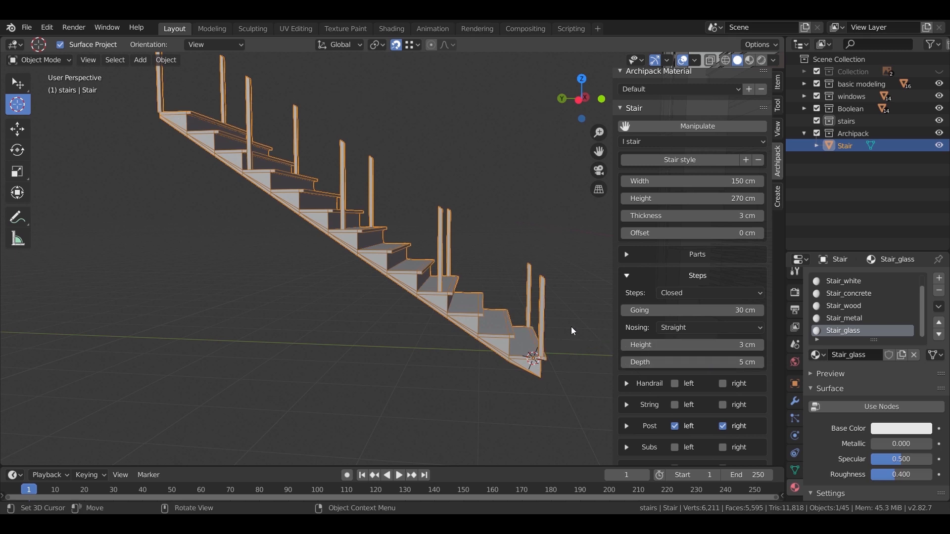
pyautogui.click(20, 86)
pyautogui.hotkey('ctrl', 'z')
pyautogui.moveTo(373, 352); pyautogui.dragTo(382, 350, button='middle')
pyautogui.moveTo(690, 343); pyautogui.dragTo(688, 342)
pyautogui.click(689, 343)
pyautogui.click(365, 346)
pyautogui.click(375, 320)
pyautogui.hotkey('ctrl', 'z')
pyautogui.hotkey('ctrl', 'z')
pyautogui.moveTo(368, 321)
pyautogui.mouseDown(button='middle')
pyautogui.moveTo(377, 331)
pyautogui.moveTo(372, 324)
pyautogui.mouseUp(button='middle')
# Step: Thicken the stair's concrete body to 22 cm, checking its profile from the side
pyautogui.scroll(1, 681, 260)
pyautogui.moveTo(684, 222); pyautogui.dragTo(682, 229)
pyautogui.press('KP_3')
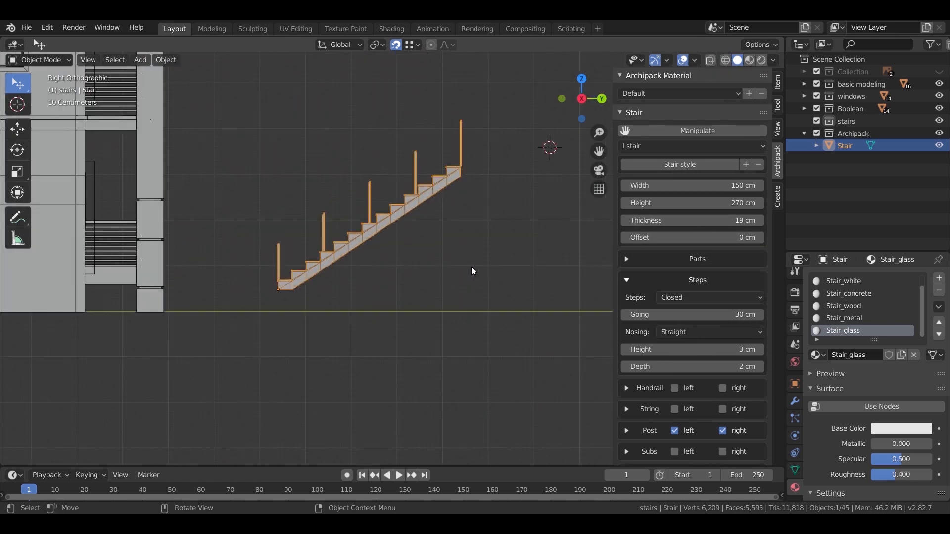
pyautogui.scroll(6, 159, 235)
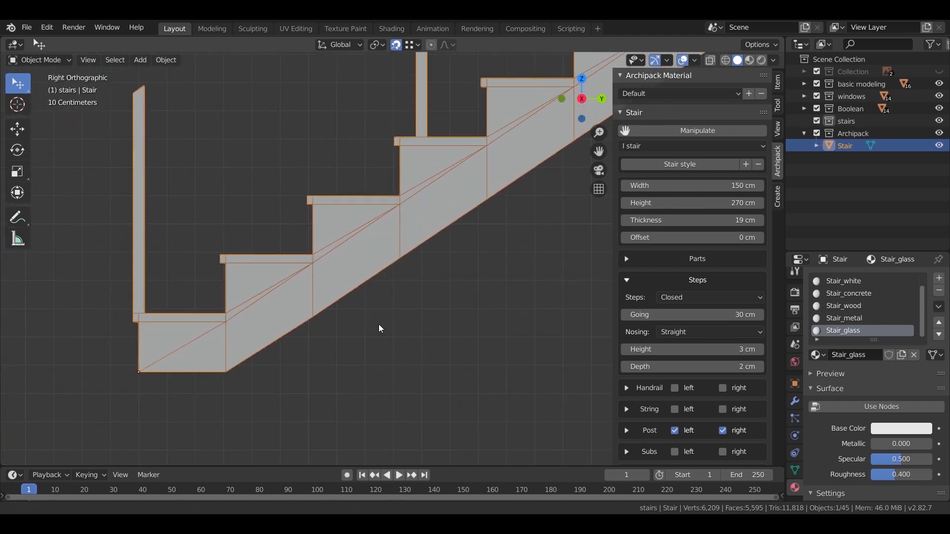
pyautogui.keyDown('shift'); pyautogui.moveTo(381, 329); pyautogui.dragTo(511, 318, button='middle'); pyautogui.keyUp('shift')
pyautogui.moveTo(705, 222)
pyautogui.mouseDown()
pyautogui.moveTo(722, 223)
pyautogui.moveTo(697, 227)
pyautogui.mouseUp()
pyautogui.scroll(-3, 494, 307)
pyautogui.moveTo(495, 308); pyautogui.dragTo(269, 32, button='middle')
pyautogui.scroll(1, 488, 218)
pyautogui.scroll(5, 488, 217)
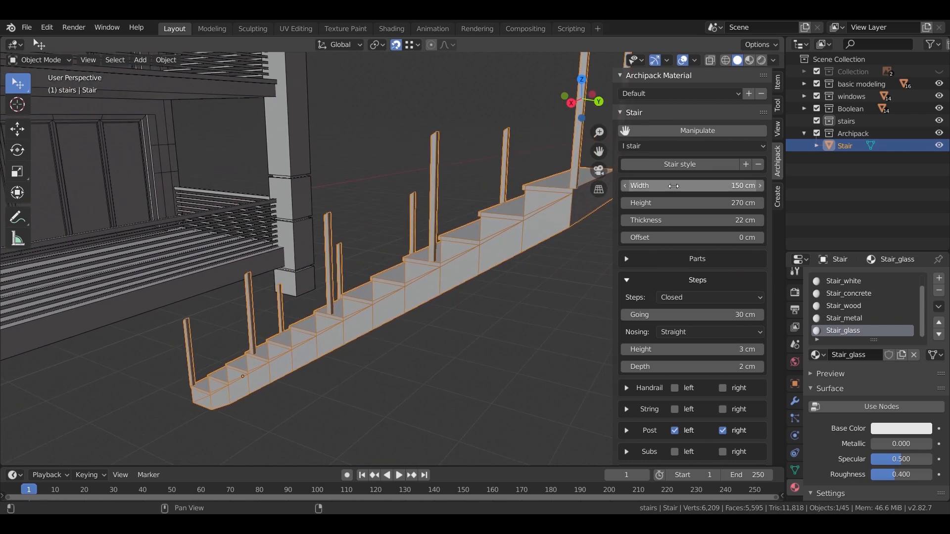
# Step: Set both the width and the height of the stair to 180 cm
pyautogui.moveTo(366, 378); pyautogui.dragTo(287, 356, button='middle')
pyautogui.scroll(3, 382, 357)
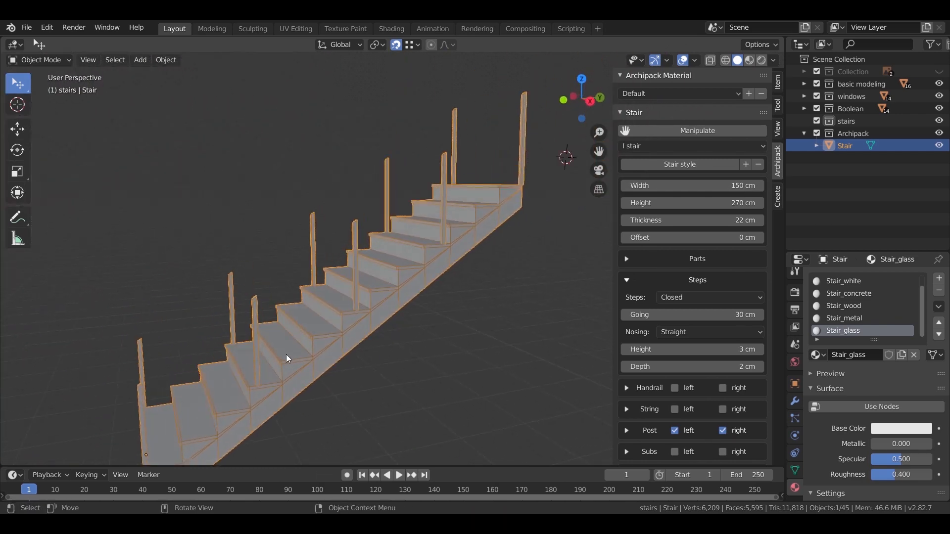
pyautogui.click(705, 186)
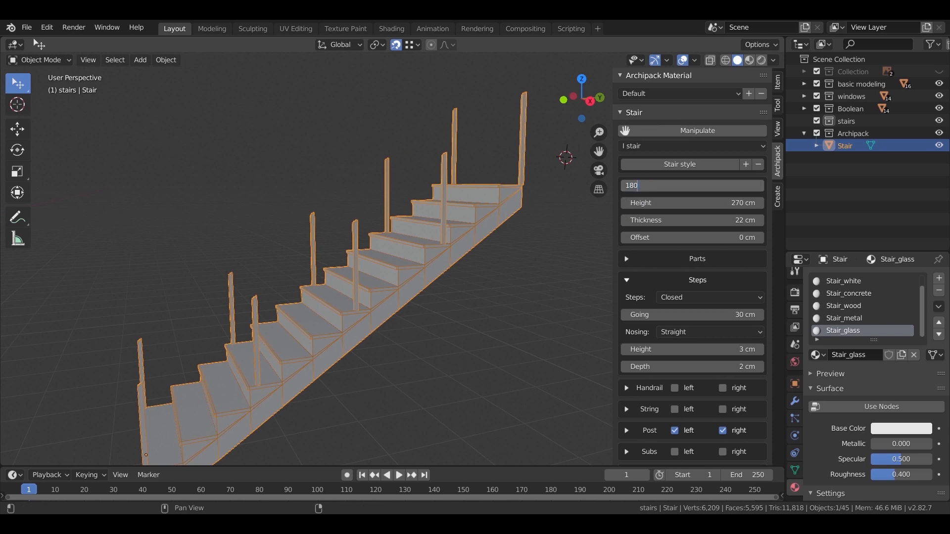
pyautogui.press('Return')
pyautogui.scroll(-2, 333, 366)
pyautogui.moveTo(333, 367); pyautogui.dragTo(449, 349, button='middle')
pyautogui.click(637, 202)
pyautogui.press('Return')
# Step: Set the going of the stair's steps to 33 cm
pyautogui.moveTo(323, 369); pyautogui.dragTo(405, 297, button='middle')
pyautogui.moveTo(687, 323); pyautogui.dragTo(687, 322)
pyautogui.moveTo(411, 376)
pyautogui.mouseDown(button='middle')
pyautogui.moveTo(373, 384)
pyautogui.moveTo(418, 380)
pyautogui.mouseUp(button='middle')
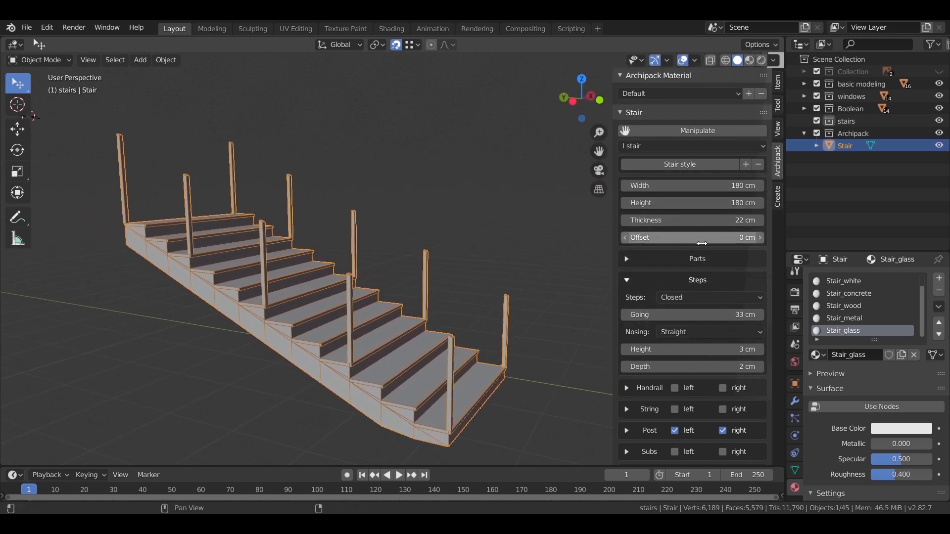
# Step: Set the stair part's radius to 112 cm and its length to 180 cm
pyautogui.click(626, 259)
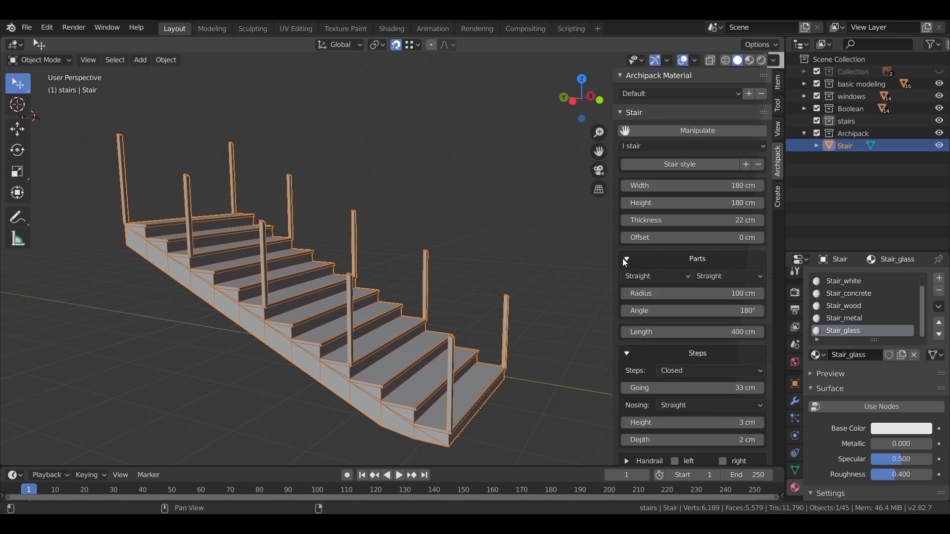
pyautogui.moveTo(669, 293); pyautogui.dragTo(662, 292)
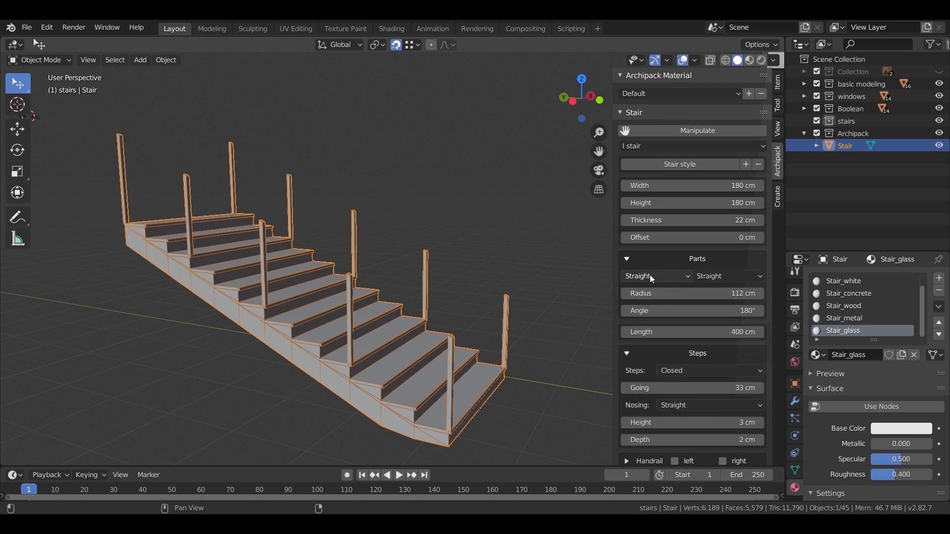
pyautogui.moveTo(675, 332); pyautogui.dragTo(654, 332)
pyautogui.click(685, 332)
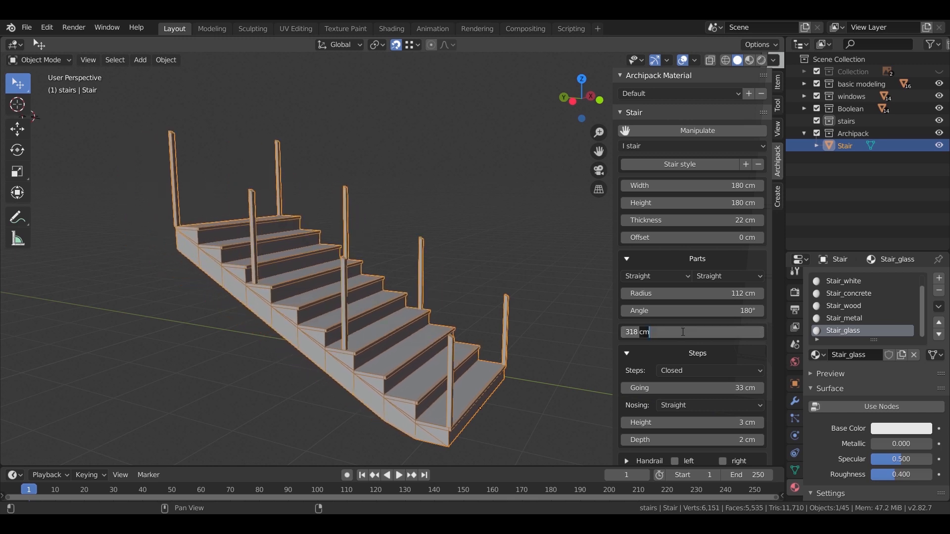
pyautogui.write('180')
pyautogui.press('Return')
pyautogui.moveTo(569, 342); pyautogui.dragTo(439, 314, button='middle')
pyautogui.moveTo(475, 346); pyautogui.dragTo(437, 361, button='middle')
pyautogui.scroll(-5, 445, 347)
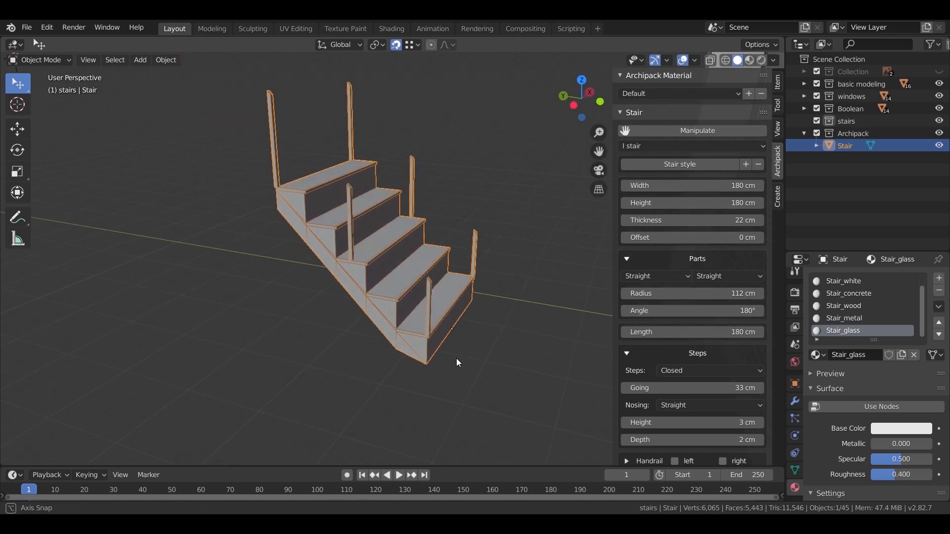
# Step: Rotate the stair about the Z axis so that it rises towards the ground-floor balcony
pyautogui.moveTo(454, 361); pyautogui.dragTo(465, 331, button='middle')
pyautogui.press('r')
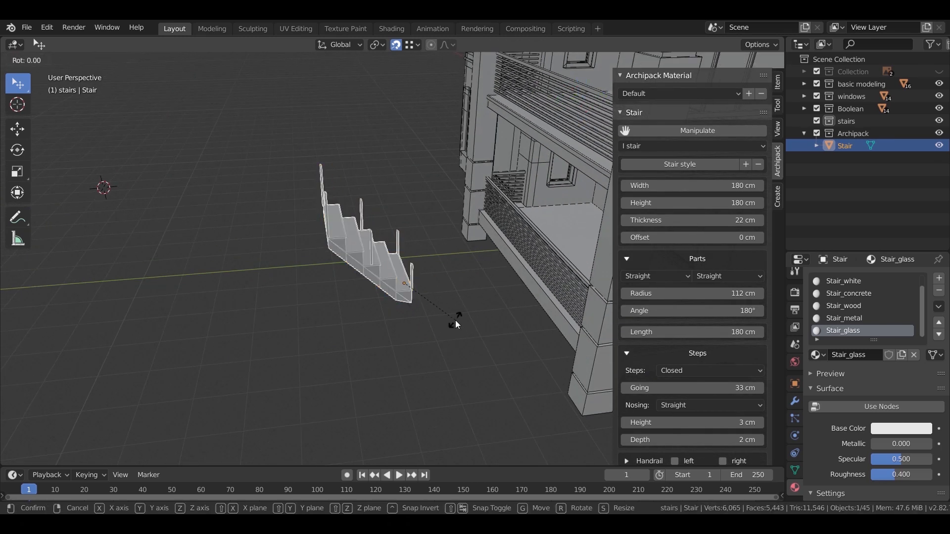
pyautogui.press('z')
pyautogui.click(333, 345)
# Step: Measure the ground-floor balcony's height above the ground and set the stair height to 110 cm
pyautogui.moveTo(446, 325); pyautogui.dragTo(490, 282, button='middle')
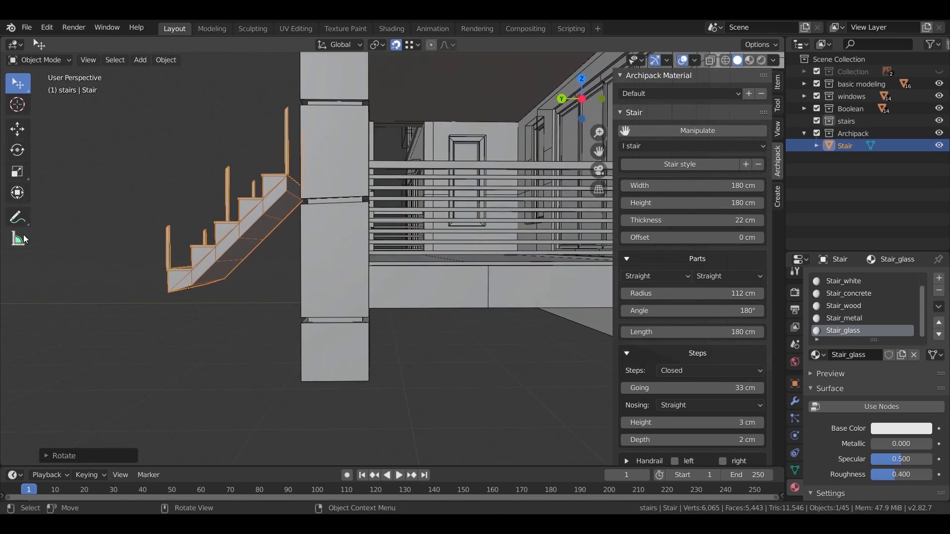
pyautogui.moveTo(461, 266); pyautogui.dragTo(458, 382)
pyautogui.moveTo(274, 346); pyautogui.dragTo(406, 316, button='middle')
pyautogui.moveTo(688, 204)
pyautogui.mouseDown()
pyautogui.moveTo(673, 203)
pyautogui.moveTo(690, 205)
pyautogui.mouseUp()
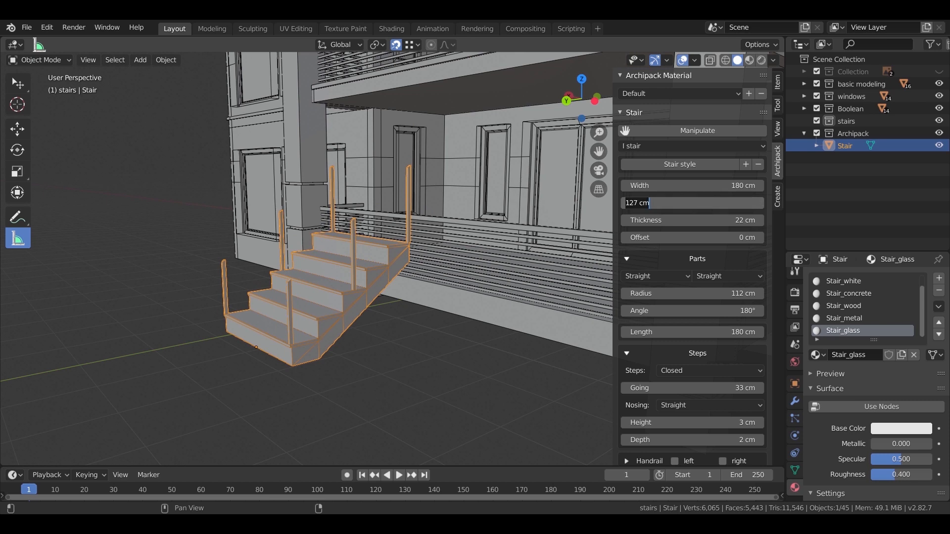
pyautogui.press('Return')
# Step: Try moving the stair along the Z axis to ground level, checking it from the side view
pyautogui.moveTo(451, 274); pyautogui.dragTo(370, 220, button='middle')
pyautogui.press('g')
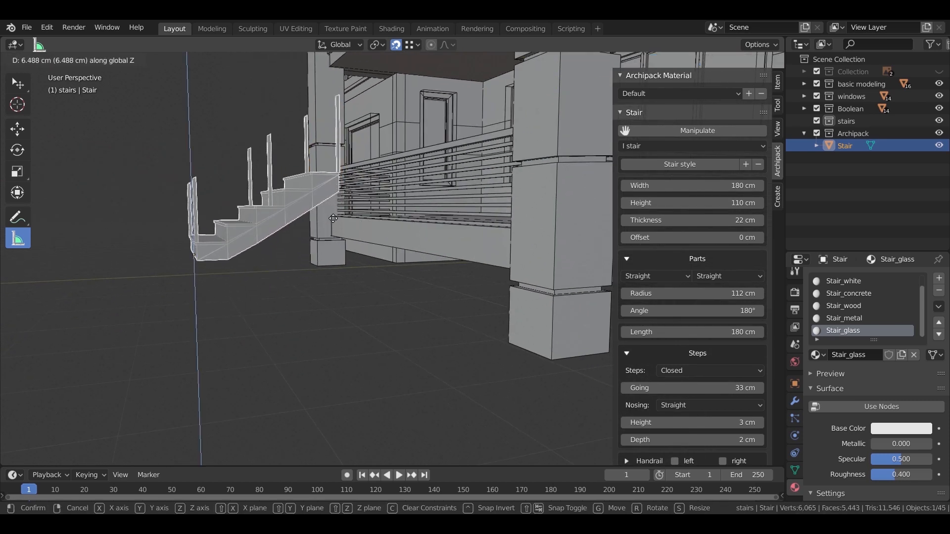
pyautogui.click(364, 239)
pyautogui.moveTo(364, 240); pyautogui.dragTo(361, 248, button='middle')
pyautogui.press('KP_1')
pyautogui.press('KP_3')
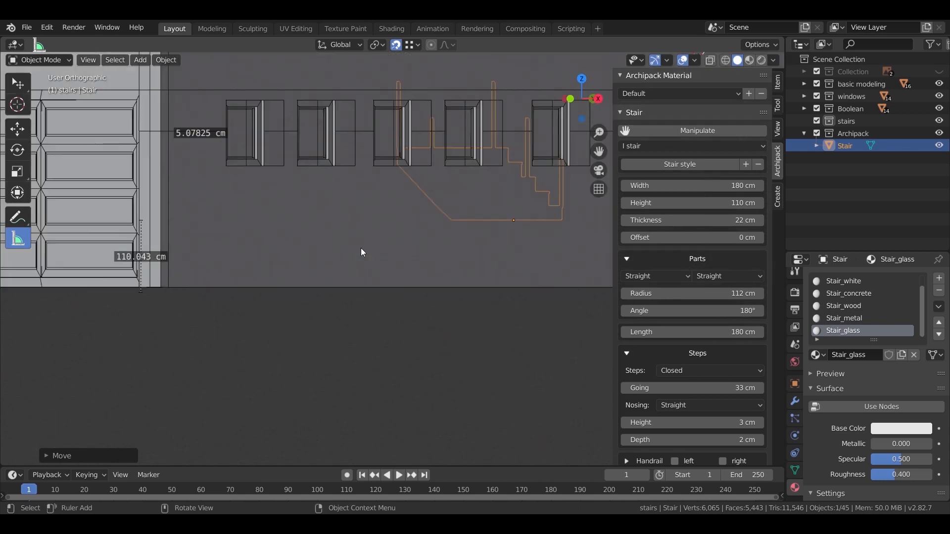
pyautogui.press('g')
pyautogui.click(481, 306)
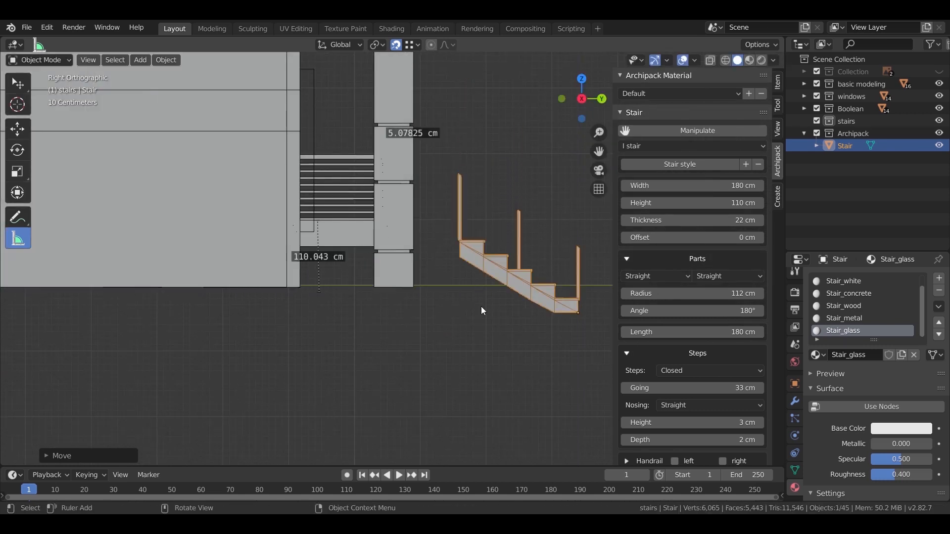
pyautogui.press('g')
pyautogui.press('z')
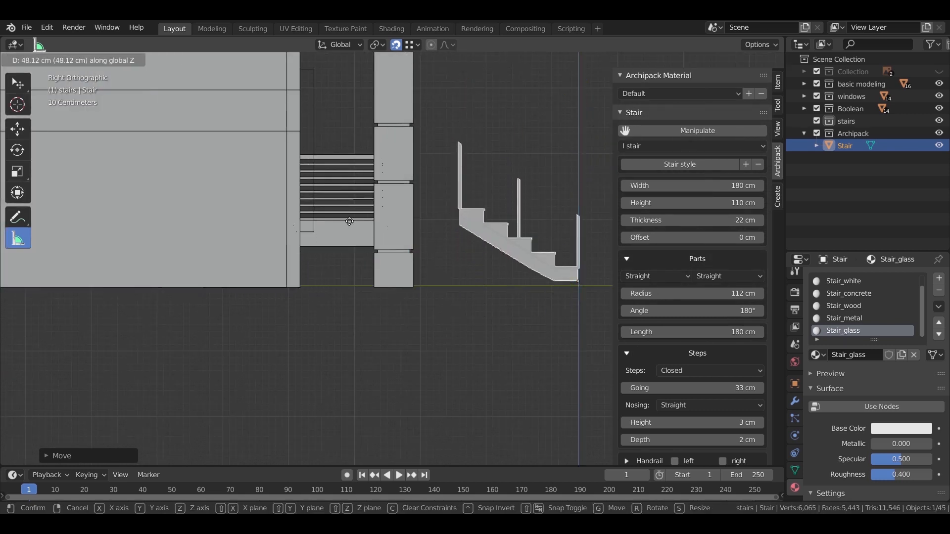
pyautogui.rightClick(512, 174)
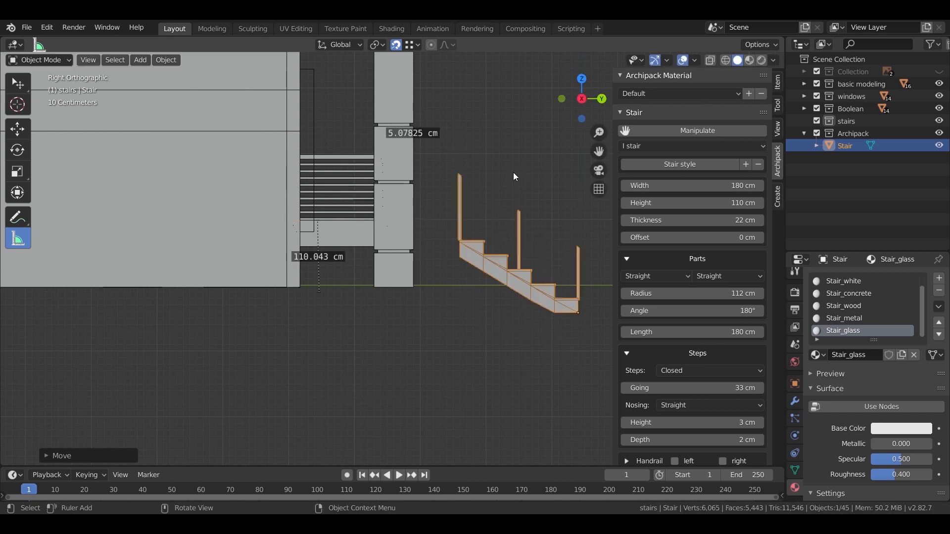
# Step: Move the stair along the Z axis so that its base sits on the house's ground level
pyautogui.scroll(1, 514, 221)
pyautogui.keyDown('shift'); pyautogui.moveTo(579, 271); pyautogui.dragTo(444, 260, button='middle'); pyautogui.keyUp('shift')
pyautogui.press('g')
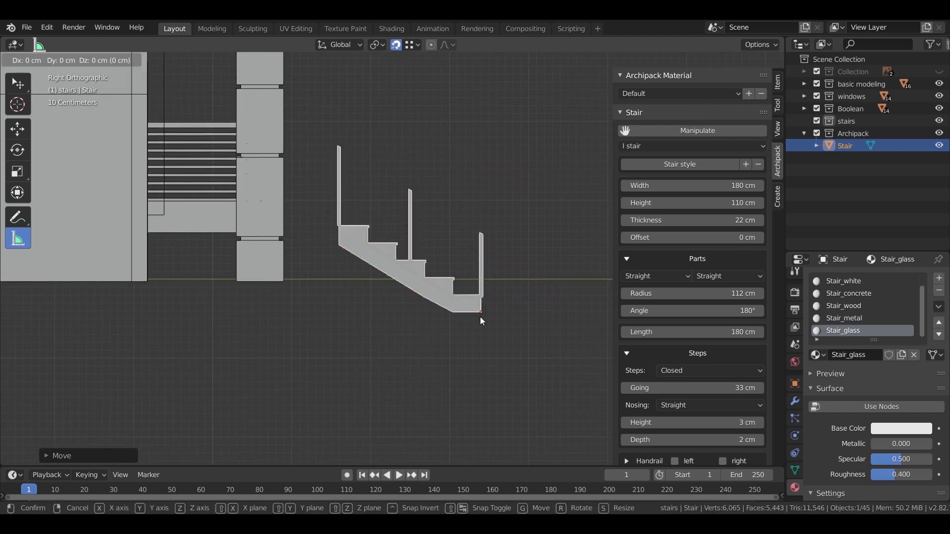
pyautogui.press('z')
pyautogui.click(291, 281)
# Step: Move the stair along the Y axis until its top step meets the front edge of the ground-floor balcony
pyautogui.moveTo(499, 317); pyautogui.dragTo(337, 301, button='middle')
pyautogui.press('g')
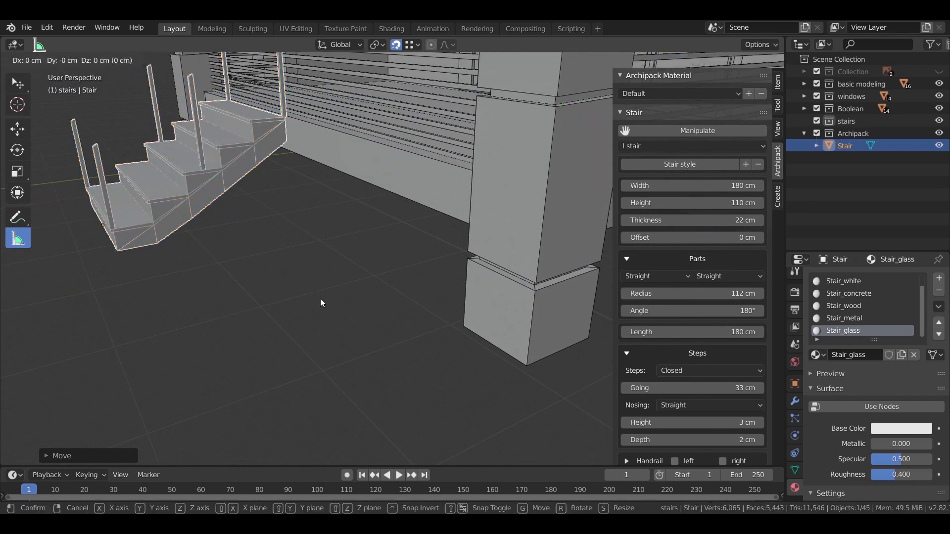
pyautogui.click(317, 293)
pyautogui.moveTo(317, 293); pyautogui.dragTo(389, 354, button='middle')
pyautogui.scroll(5, 445, 338)
pyautogui.keyDown('shift'); pyautogui.moveTo(444, 338); pyautogui.dragTo(350, 218, button='middle'); pyautogui.keyUp('shift')
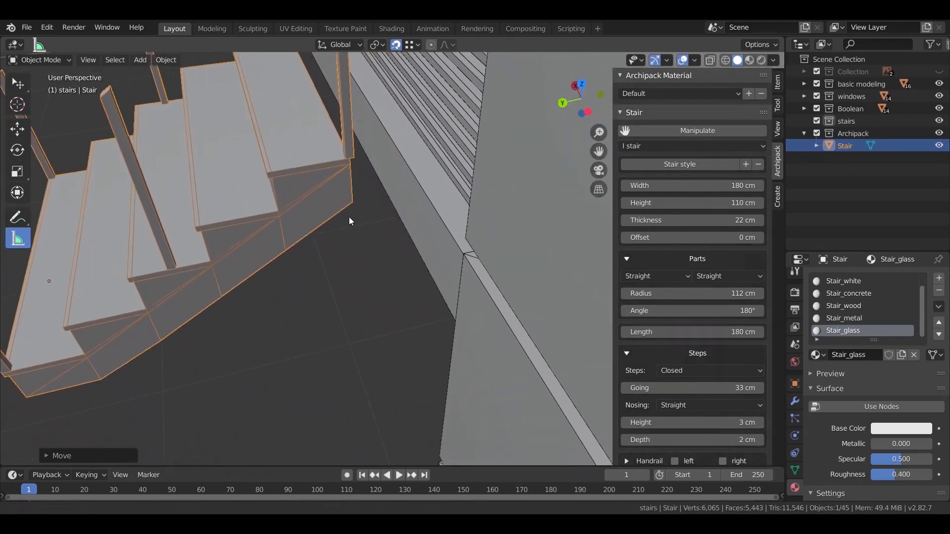
pyautogui.scroll(-3, 336, 258)
pyautogui.press('g')
pyautogui.press('y')
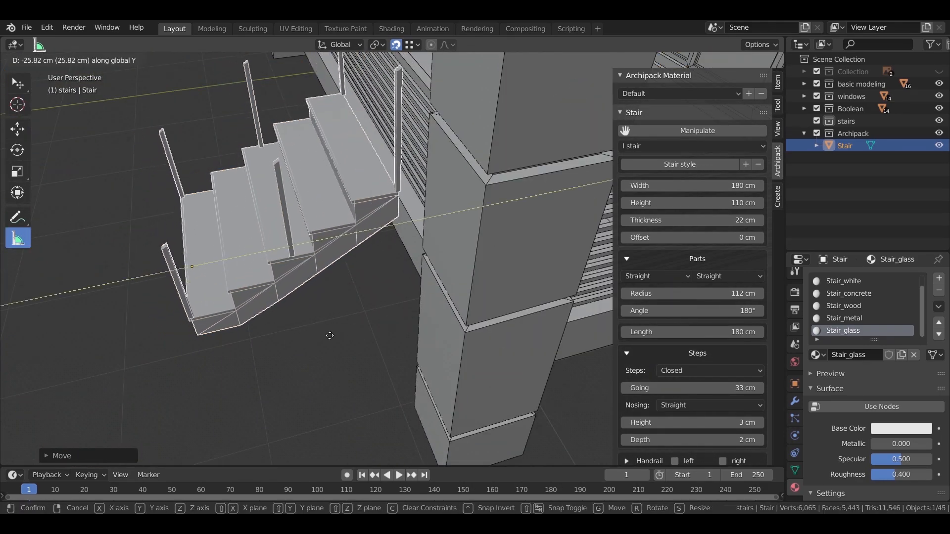
pyautogui.click(333, 333)
# Step: Set the stair height to 101 cm to line the top step up with the balcony floor
pyautogui.moveTo(334, 333); pyautogui.dragTo(425, 152, button='middle')
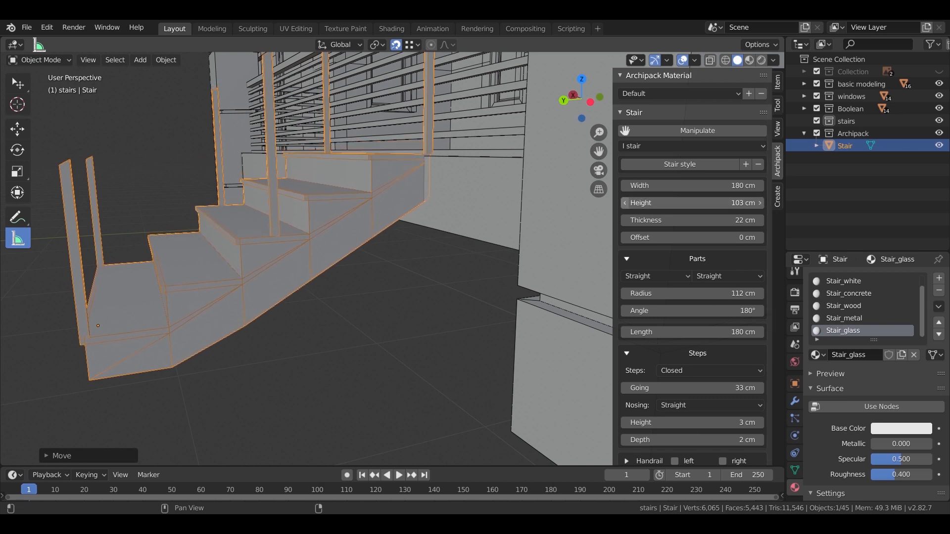
pyautogui.moveTo(417, 236)
pyautogui.mouseDown(button='middle')
pyautogui.moveTo(405, 266)
pyautogui.moveTo(423, 243)
pyautogui.mouseUp(button='middle')
pyautogui.scroll(-1, 386, 262)
pyautogui.keyDown('shift'); pyautogui.moveTo(342, 273); pyautogui.dragTo(395, 274, button='middle'); pyautogui.keyUp('shift')
pyautogui.scroll(-3, 402, 280)
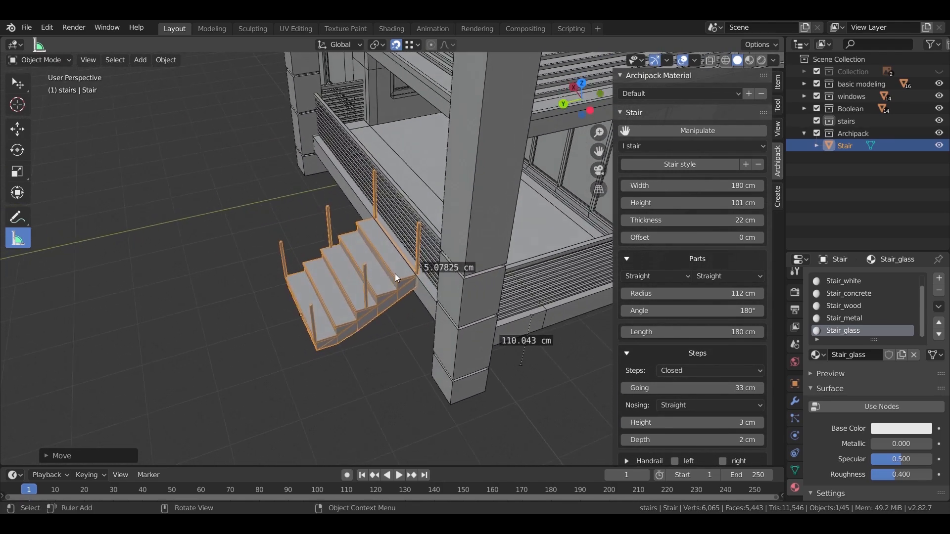
# Step: Open the ground-floor balcony's railing slats for mesh editing and switch to face selection
pyautogui.scroll(5, 394, 274)
pyautogui.click(419, 304)
pyautogui.scroll(-4, 455, 275)
pyautogui.moveTo(454, 274); pyautogui.dragTo(462, 235, button='middle')
pyautogui.scroll(3, 445, 206)
pyautogui.press('Tab')
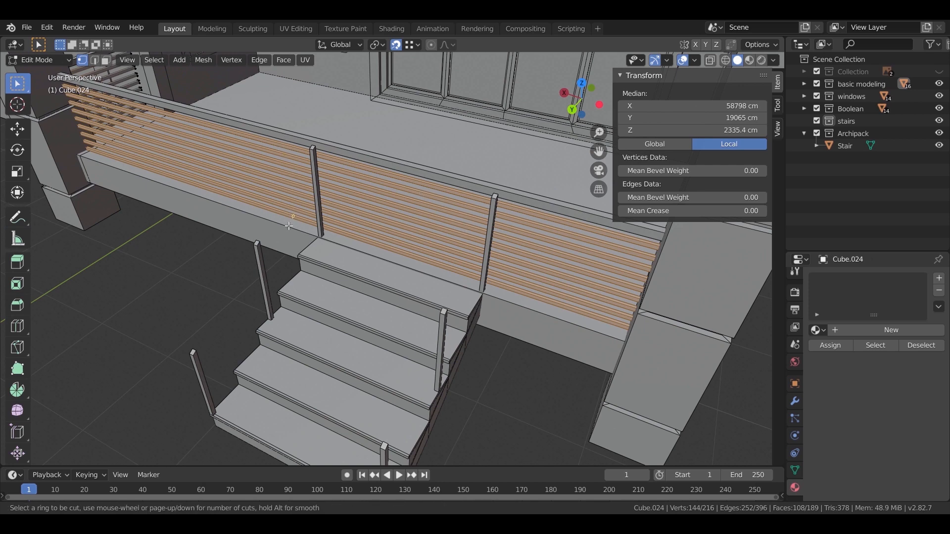
pyautogui.scroll(-4, 379, 203)
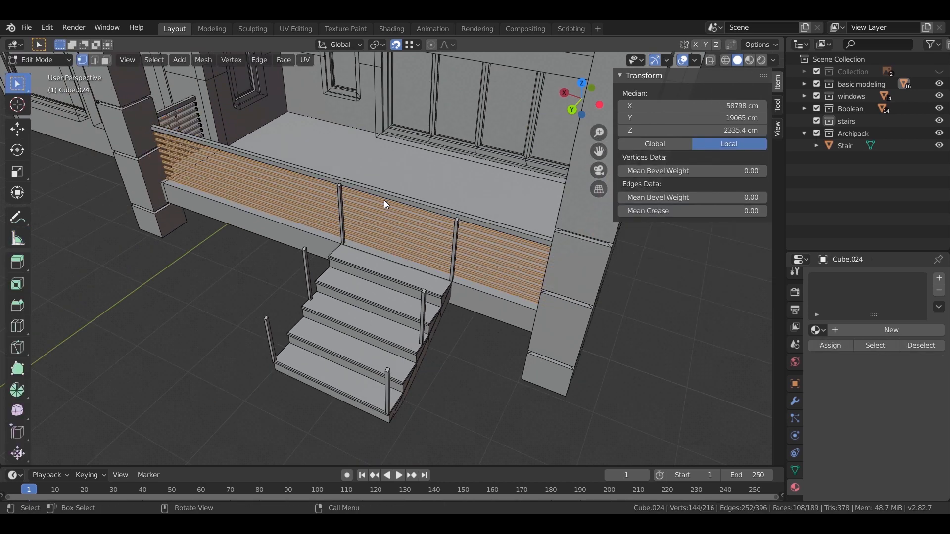
pyautogui.scroll(3, 294, 211)
pyautogui.moveTo(294, 211); pyautogui.dragTo(95, 58, button='middle')
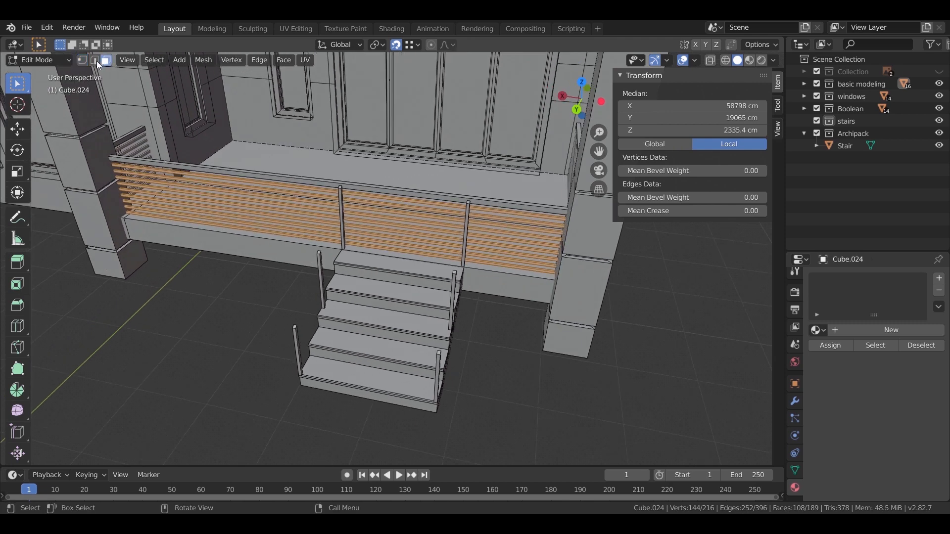
# Step: Delete the faces of the slats along the balcony's front, selecting them in wireframe display
pyautogui.press('z')
pyautogui.click(321, 248)
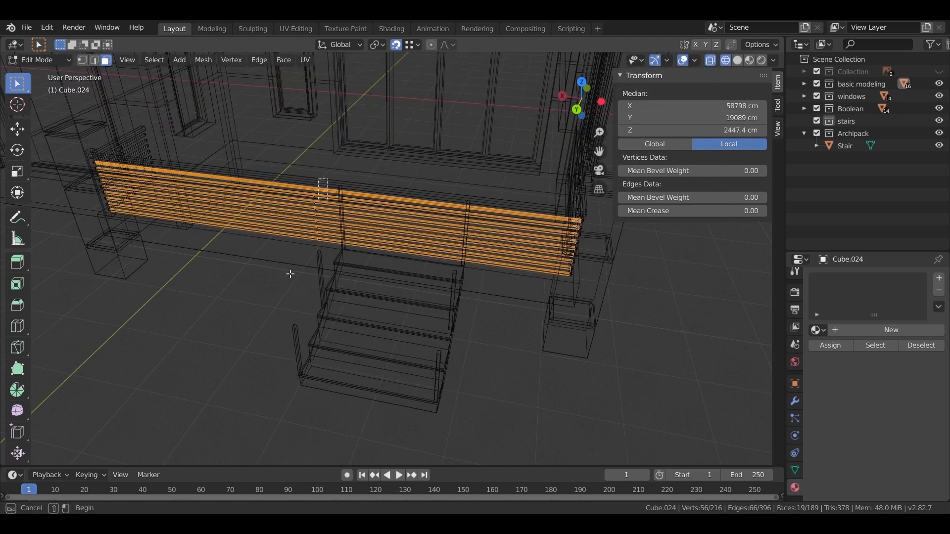
pyautogui.moveTo(336, 247); pyautogui.dragTo(305, 230, button='middle')
pyautogui.press('z')
pyautogui.click(242, 206)
pyautogui.press('x')
pyautogui.click(306, 229)
pyautogui.moveTo(307, 229)
pyautogui.mouseDown(button='middle')
pyautogui.moveTo(342, 261)
pyautogui.moveTo(412, 229)
pyautogui.mouseUp(button='middle')
pyautogui.hotkey('shift', 'z')
pyautogui.keyDown('shift'); pyautogui.moveTo(411, 190); pyautogui.dragTo(413, 236, button='middle'); pyautogui.keyUp('shift')
pyautogui.scroll(1, 414, 236)
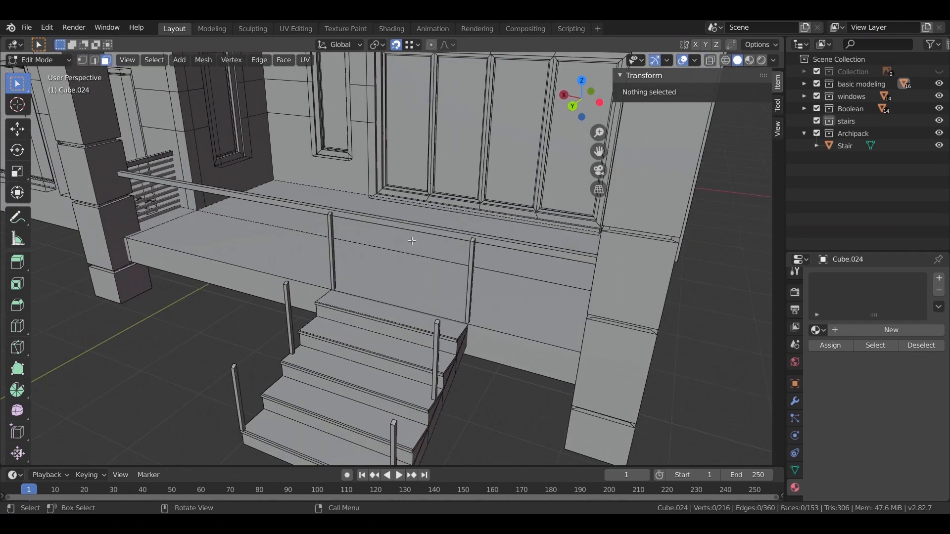
# Step: Add a loop cut to the balcony's front handrail and move it along X to the stair's left top post
pyautogui.press('Tab')
pyautogui.click(414, 226)
pyautogui.moveTo(437, 267); pyautogui.dragTo(413, 240, button='middle')
pyautogui.press('Tab')
pyautogui.click(351, 223)
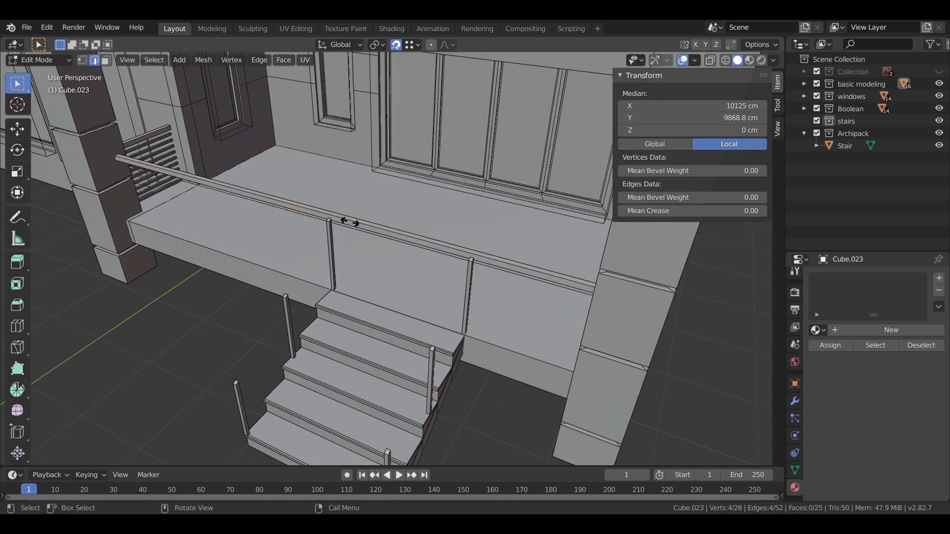
pyautogui.click(366, 231)
pyautogui.scroll(3, 319, 215)
pyautogui.press('g')
pyautogui.press('x')
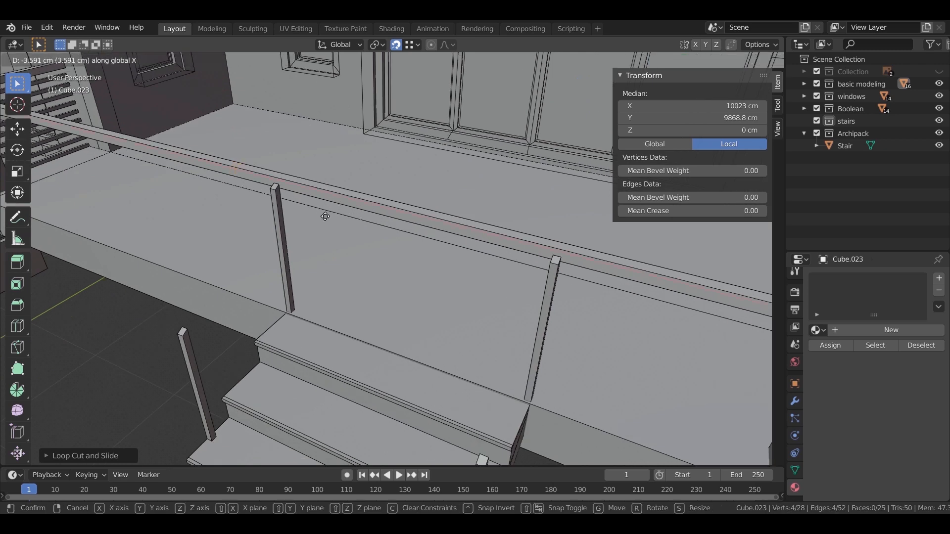
pyautogui.click(332, 216)
pyautogui.moveTo(329, 231)
pyautogui.mouseDown(button='middle')
pyautogui.moveTo(380, 240)
pyautogui.moveTo(331, 238)
pyautogui.mouseUp(button='middle')
# Step: Add a second loop cut to the front handrail and move it along X to the stair's right top post
pyautogui.click(487, 246)
pyautogui.rightClick(535, 277)
pyautogui.press('g')
pyautogui.press('x')
pyautogui.click(540, 277)
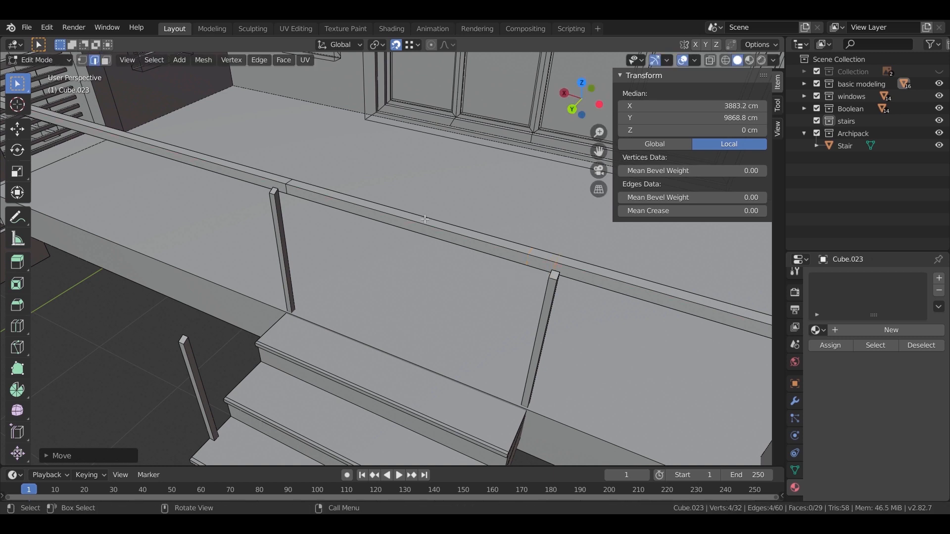
# Step: Delete the handrail faces between the two loop cuts to open a passage at the top of the stair
pyautogui.click(106, 60)
pyautogui.press('z')
pyautogui.click(396, 215)
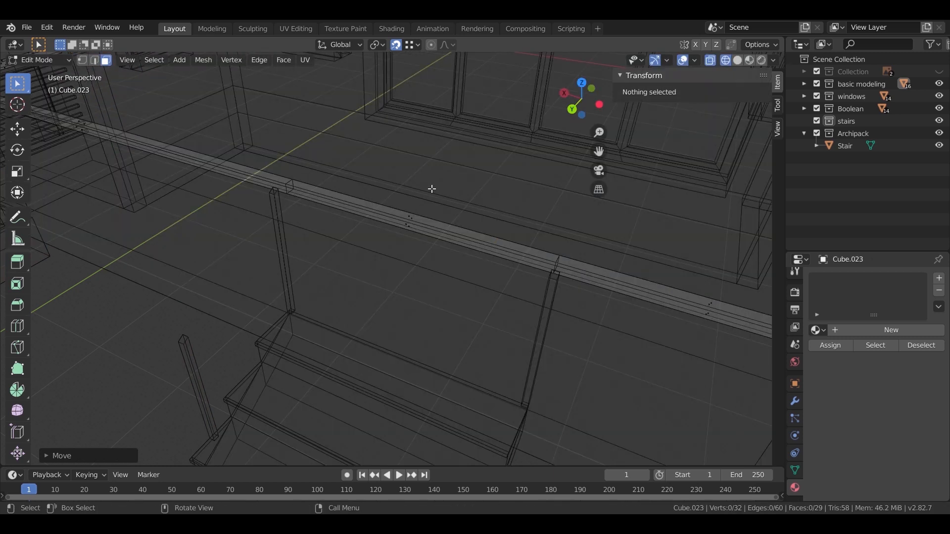
pyautogui.moveTo(431, 189); pyautogui.dragTo(398, 306)
pyautogui.press('x')
pyautogui.click(407, 261)
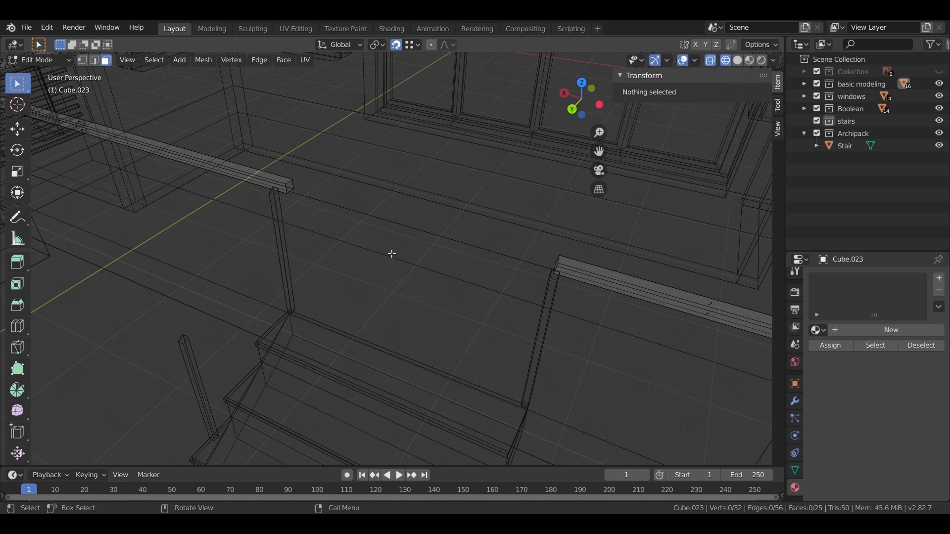
pyautogui.hotkey('shift', 'z')
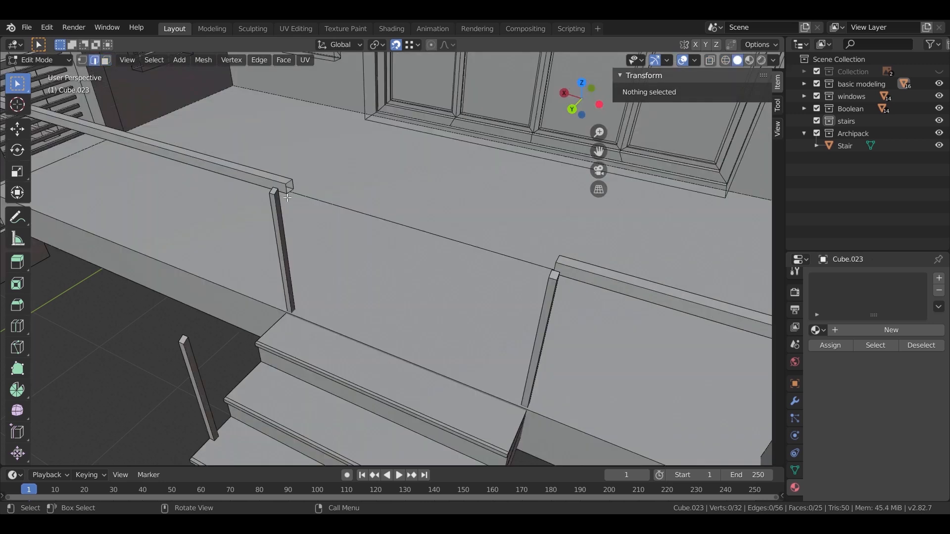
# Step: Close the two open ends of the cut handrail by bridging their edges
pyautogui.click(288, 198)
pyautogui.scroll(6, 277, 197)
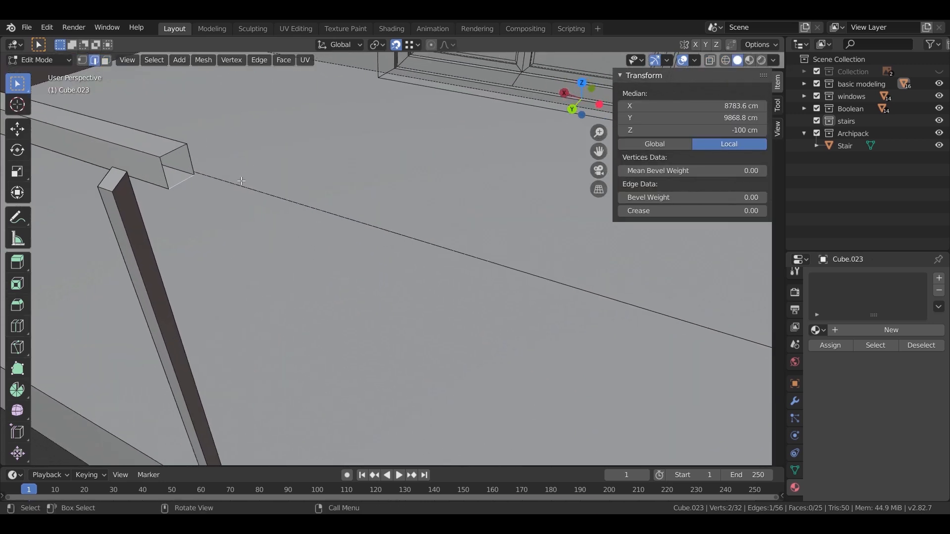
pyautogui.rightClick(172, 152)
pyautogui.click(171, 154)
pyautogui.moveTo(269, 228); pyautogui.dragTo(339, 231, button='middle')
pyautogui.keyDown('shift'); pyautogui.moveTo(339, 231); pyautogui.dragTo(88, 236, button='middle'); pyautogui.keyUp('shift')
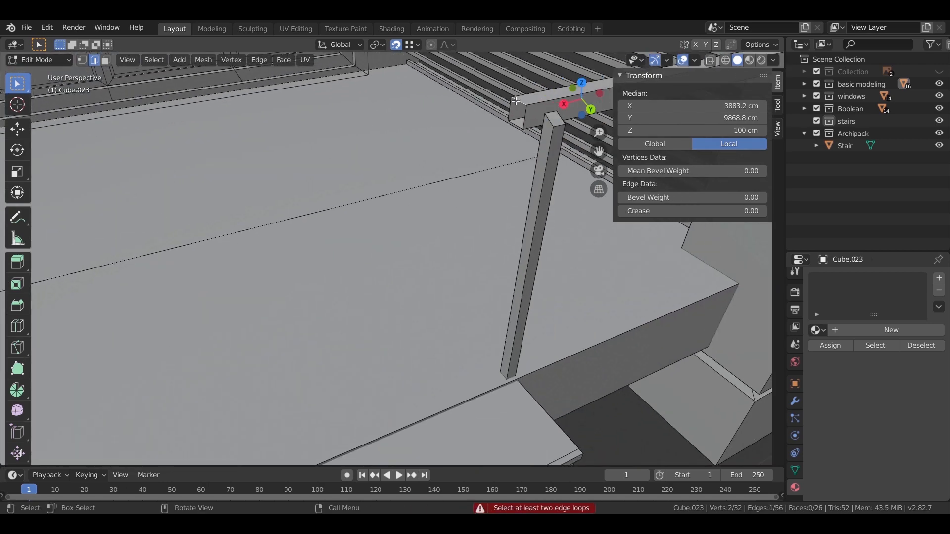
pyautogui.hotkey('ctrl', 'e')
pyautogui.click(519, 123)
pyautogui.moveTo(520, 123); pyautogui.dragTo(414, 273, button='middle')
pyautogui.scroll(-2, 384, 220)
pyautogui.scroll(2, 413, 271)
# Step: Open the stair's mesh for editing with nothing selected and show it in wireframe display
pyautogui.press('Tab')
pyautogui.click(458, 282)
pyautogui.press('Tab')
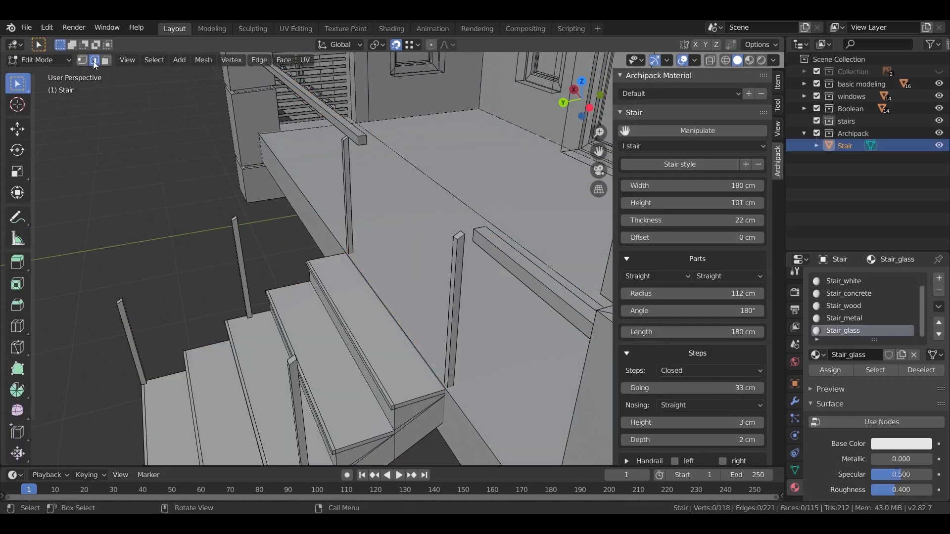
pyautogui.hotkey('alt', 'a')
pyautogui.moveTo(451, 311); pyautogui.dragTo(106, 118, button='middle')
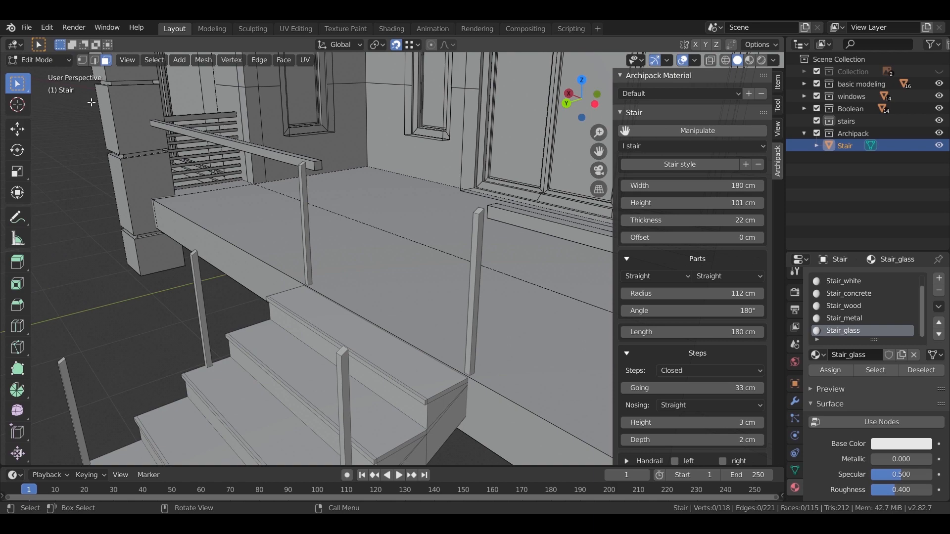
pyautogui.press('z')
pyautogui.click(337, 274)
pyautogui.moveTo(425, 336)
pyautogui.mouseDown(button='middle')
pyautogui.moveTo(450, 372)
pyautogui.moveTo(486, 387)
pyautogui.mouseUp(button='middle')
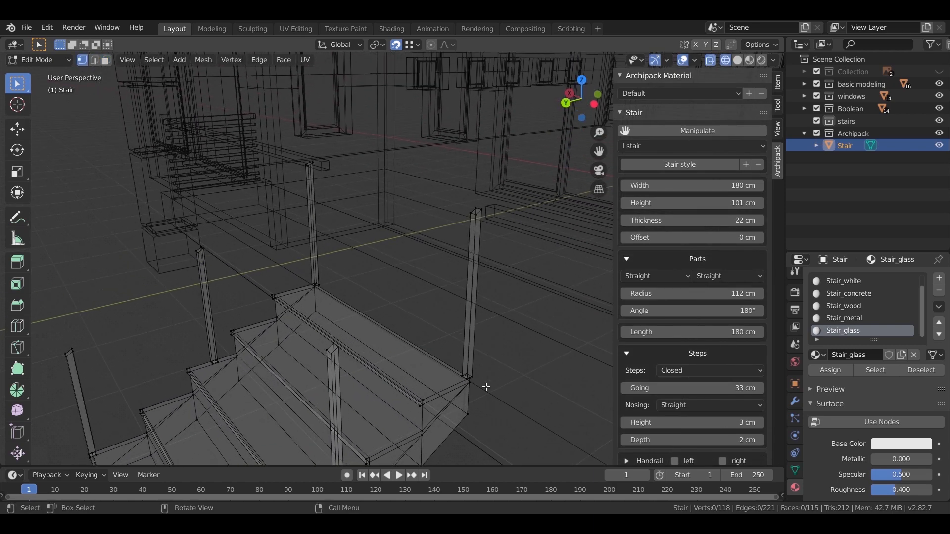
# Step: Select all faces of the two posts at the top of the stair and return to solid display
pyautogui.keyDown('shift'); pyautogui.moveTo(481, 303); pyautogui.dragTo(464, 223, button='middle'); pyautogui.keyUp('shift')
pyautogui.scroll(2, 466, 247)
pyautogui.moveTo(473, 282); pyautogui.dragTo(490, 379, button='middle')
pyautogui.scroll(2, 490, 238)
pyautogui.scroll(2, 490, 380)
pyautogui.click(105, 60)
pyautogui.moveTo(495, 122); pyautogui.dragTo(402, 176)
pyautogui.scroll(-3, 402, 181)
pyautogui.moveTo(403, 201)
pyautogui.mouseDown(button='middle')
pyautogui.moveTo(419, 243)
pyautogui.moveTo(372, 257)
pyautogui.moveTo(379, 282)
pyautogui.mouseUp(button='middle')
pyautogui.scroll(-2, 367, 246)
pyautogui.hotkey('shift', 'z')
pyautogui.keyDown('shift'); pyautogui.moveTo(445, 175); pyautogui.dragTo(443, 234, button='middle'); pyautogui.keyUp('shift')
pyautogui.scroll(-1, 447, 235)
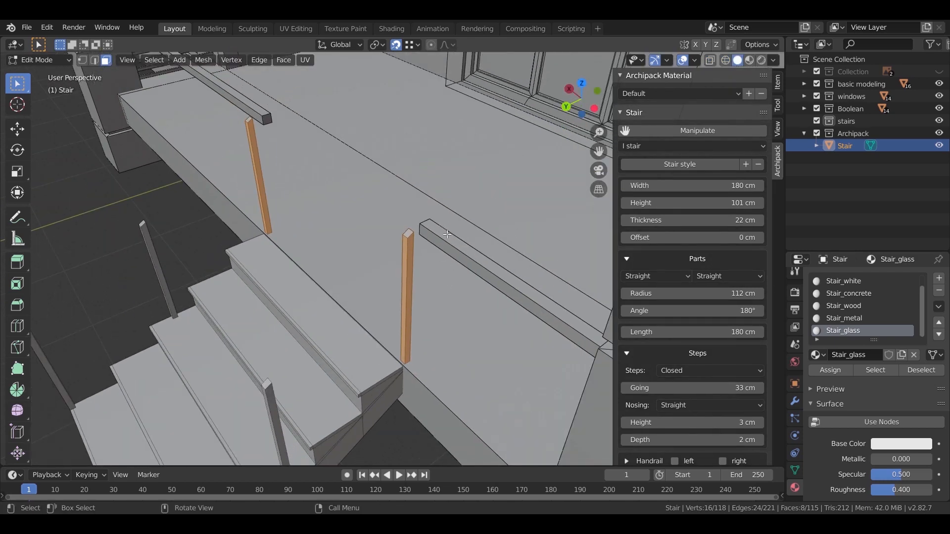
pyautogui.keyDown('shift'); pyautogui.moveTo(248, 134); pyautogui.dragTo(240, 141); pyautogui.keyUp('shift')
pyautogui.press('z')
pyautogui.scroll(1, 436, 355)
# Step: Move the two top posts about -12 cm along the Y axis so they stand under the handrail ends
pyautogui.press('g')
pyautogui.press('x')
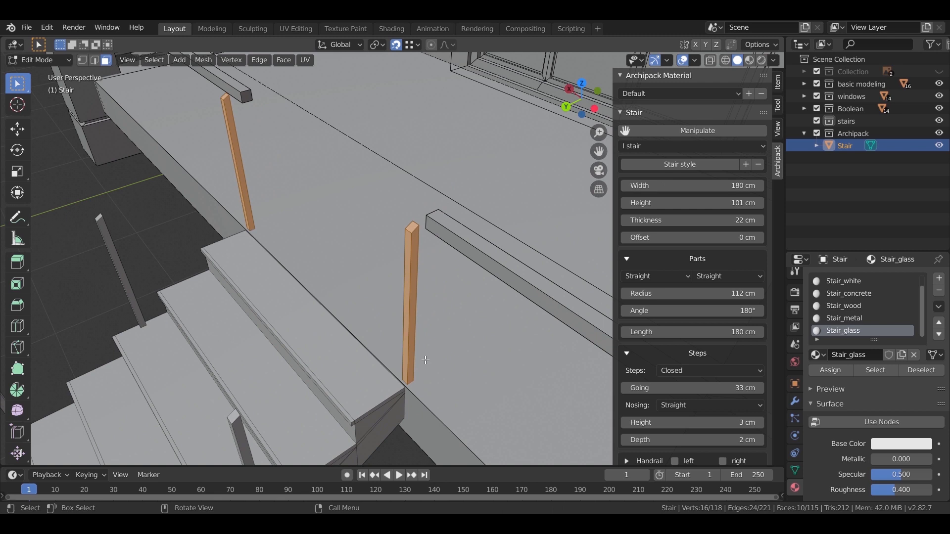
pyautogui.press('y')
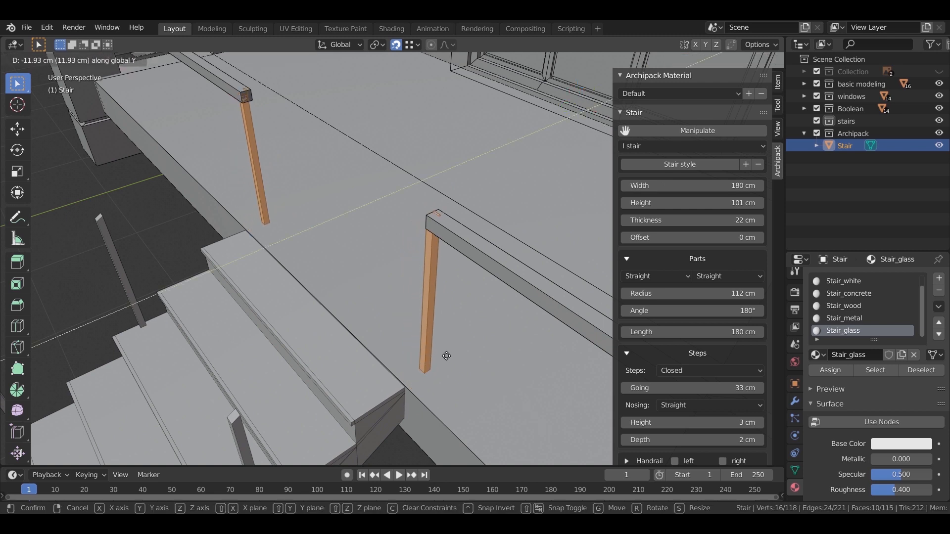
pyautogui.click(446, 356)
pyautogui.moveTo(446, 356); pyautogui.dragTo(455, 317, button='middle')
# Step: Adjust the two top posts along the Z axis to fit between handrail and balcony floor, and leave mesh editing
pyautogui.press('g')
pyautogui.press('z')
pyautogui.click(455, 323)
pyautogui.moveTo(444, 355); pyautogui.dragTo(478, 327, button='middle')
pyautogui.press('Tab')
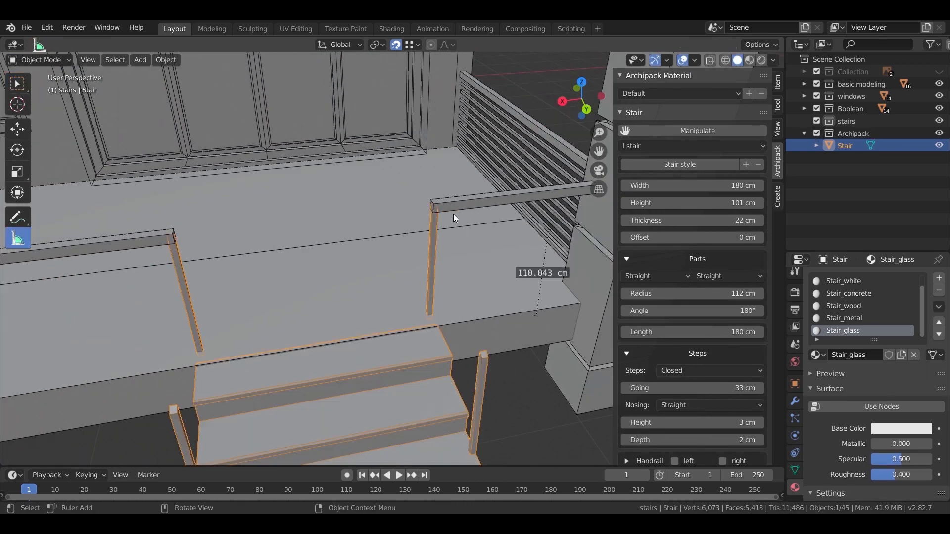
# Step: Move the end face of the right handrail section along X to align it with its post
pyautogui.click(455, 208)
pyautogui.moveTo(455, 239); pyautogui.dragTo(488, 226, button='middle')
pyautogui.scroll(3, 459, 157)
pyautogui.press('Tab')
pyautogui.click(442, 152)
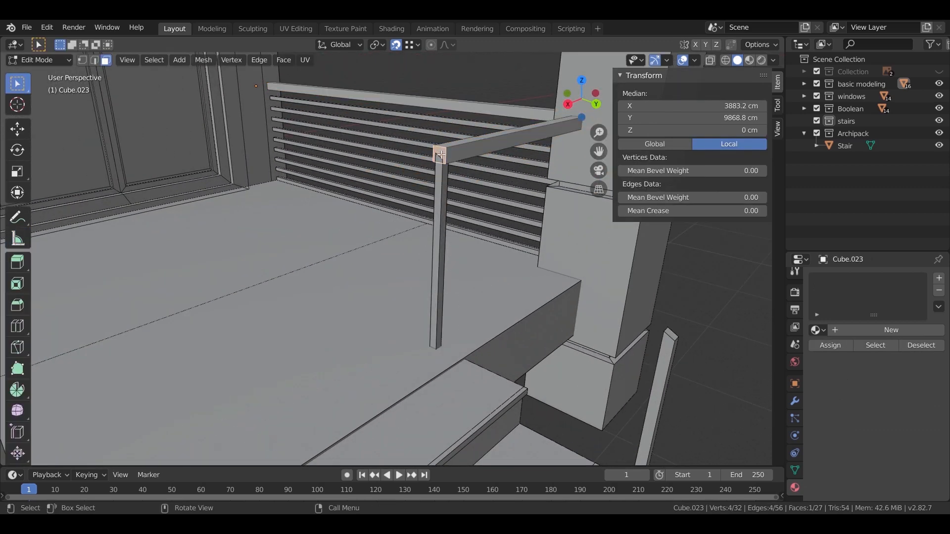
pyautogui.moveTo(448, 185); pyautogui.dragTo(420, 262, button='middle')
pyautogui.press('g')
pyautogui.press('x')
pyautogui.click(470, 243)
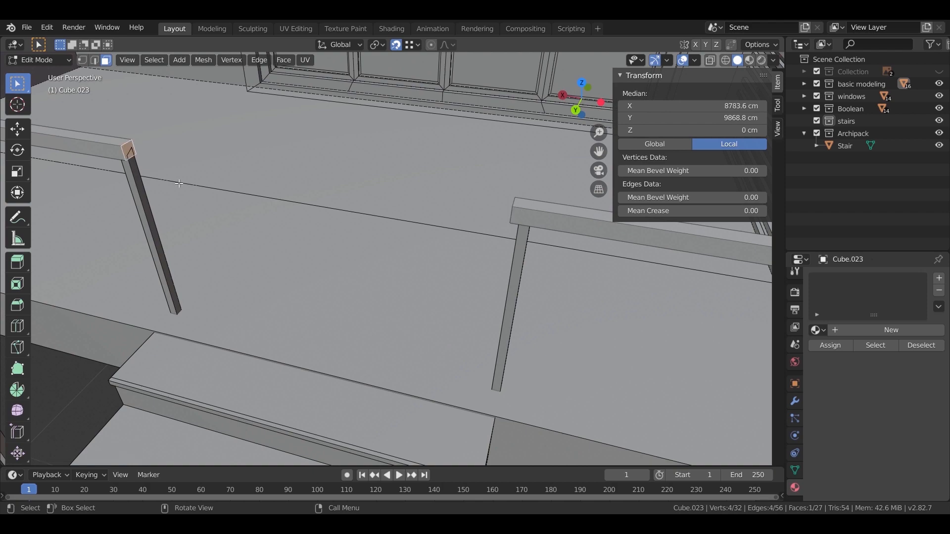
# Step: Move the end face of the left handrail section to align it with its post
pyautogui.press('g')
pyautogui.click(201, 197)
pyautogui.scroll(-2, 277, 232)
pyautogui.moveTo(371, 284); pyautogui.dragTo(361, 227, button='middle')
pyautogui.scroll(-2, 361, 227)
pyautogui.moveTo(458, 250); pyautogui.dragTo(391, 264, button='middle')
# Step: Delete the remaining horizontal slats object of the ground-floor balcony railing
pyautogui.press('Tab')
pyautogui.click(593, 284)
pyautogui.moveTo(583, 286); pyautogui.dragTo(468, 248, button='middle')
pyautogui.scroll(-2, 491, 318)
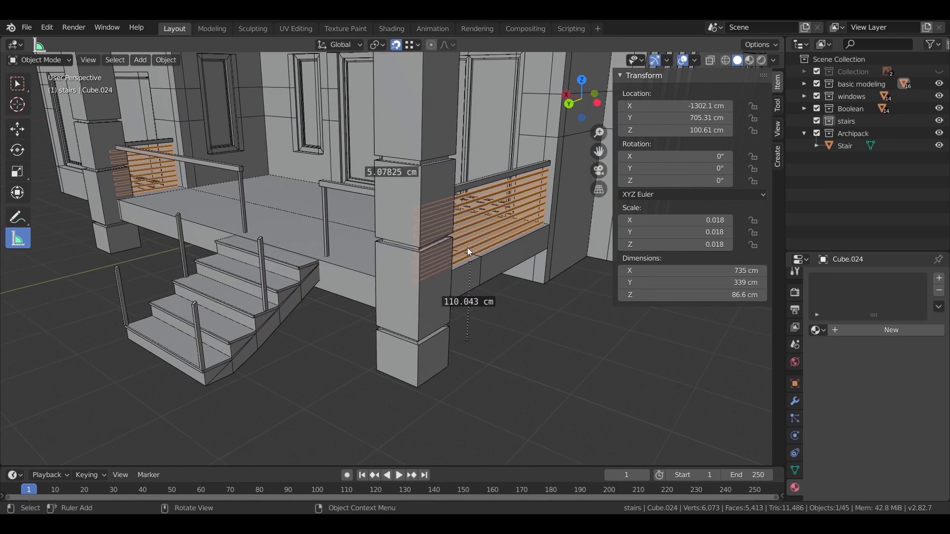
pyautogui.press('x')
pyautogui.click(497, 239)
# Step: Place the 3D cursor on the wall just below the end of the balcony's side handrail
pyautogui.scroll(6, 535, 268)
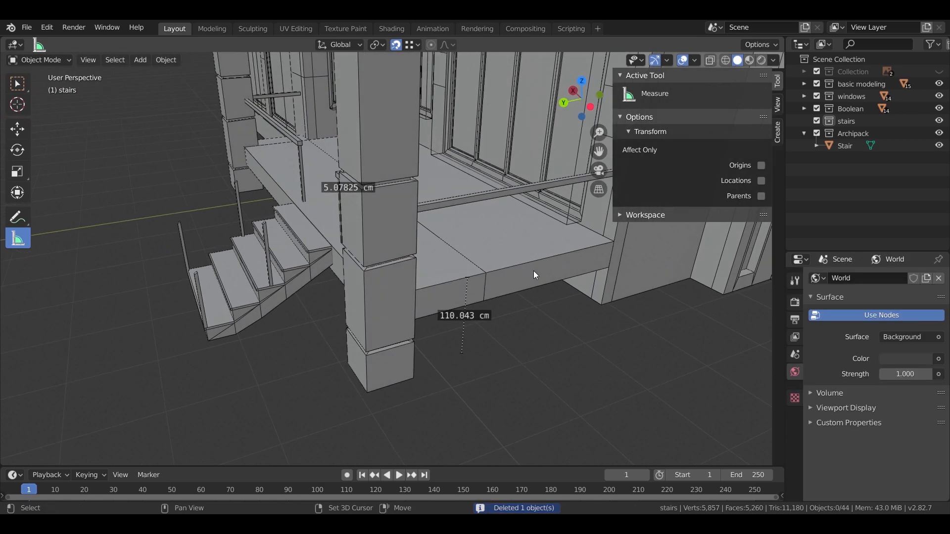
pyautogui.moveTo(448, 306); pyautogui.dragTo(471, 286, button='middle')
pyautogui.click(18, 105)
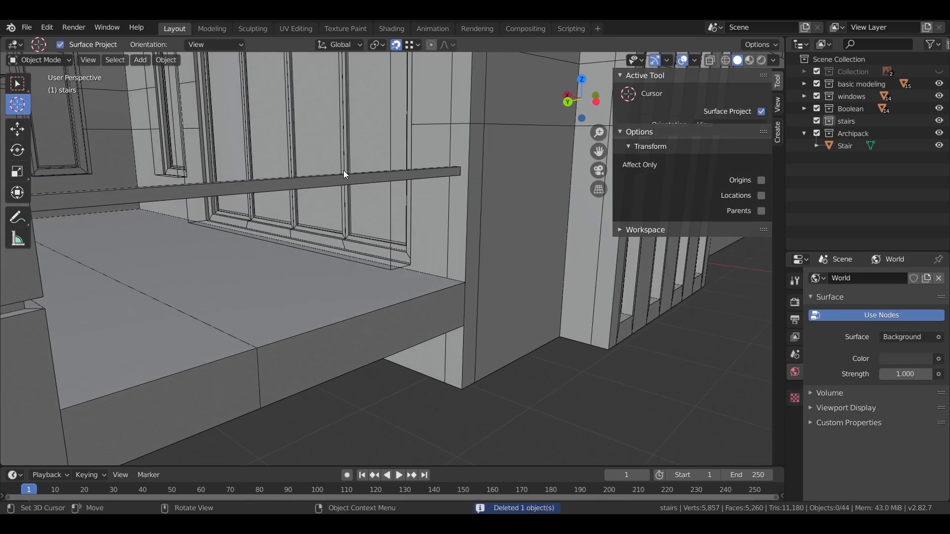
pyautogui.scroll(2, 480, 171)
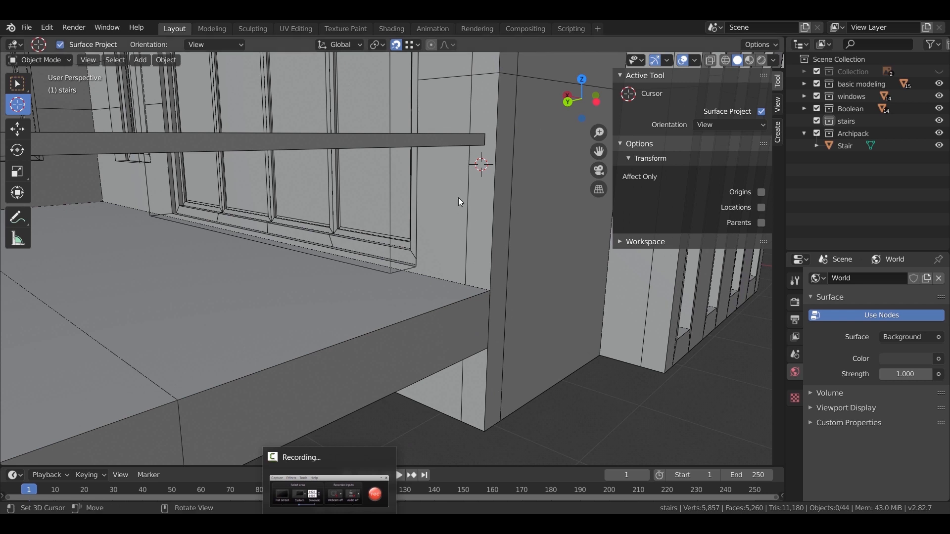
pyautogui.click(833, 133)
pyautogui.moveTo(569, 130); pyautogui.dragTo(498, 130, button='middle')
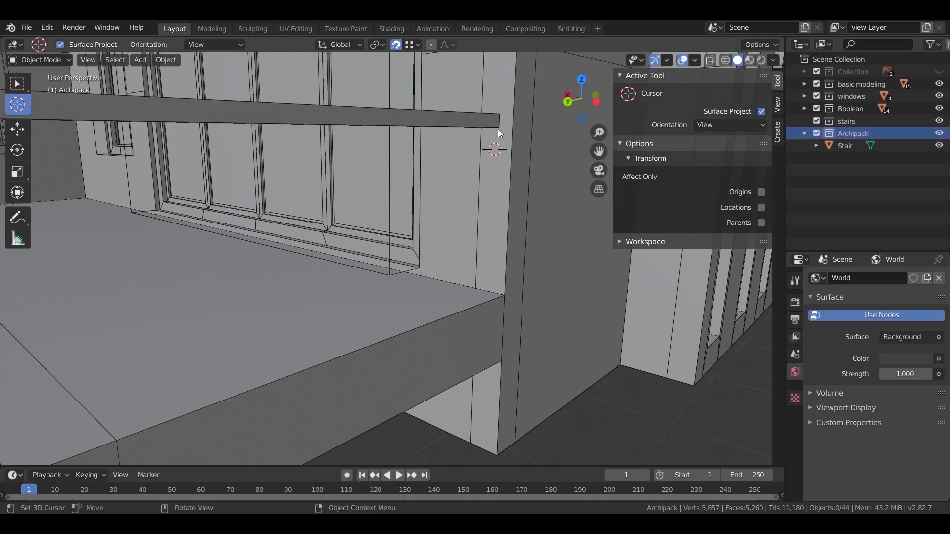
pyautogui.hotkey('shift', 'a')
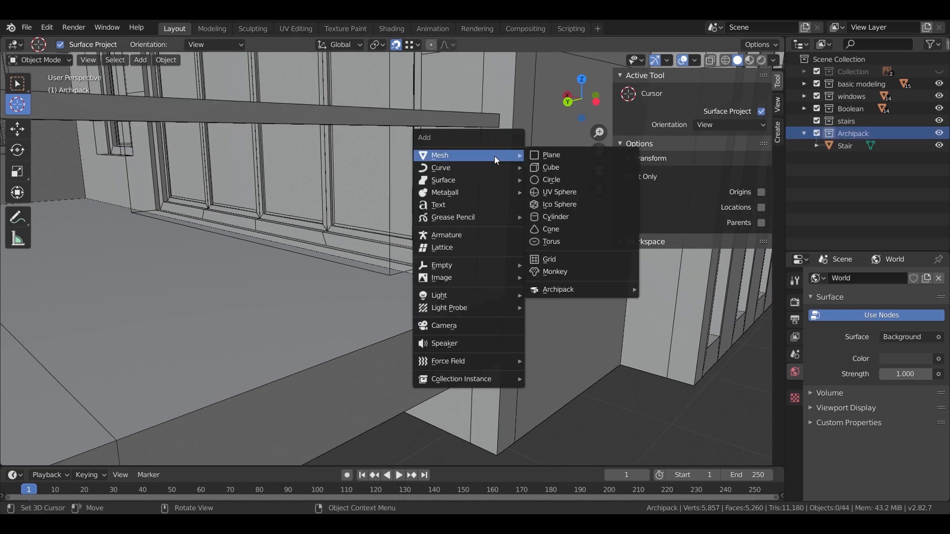
pyautogui.press('Escape')
# Step: Add a cube at the 3D cursor in the basic modeling collection and scale it down to about 5.5 cm
pyautogui.click(848, 88)
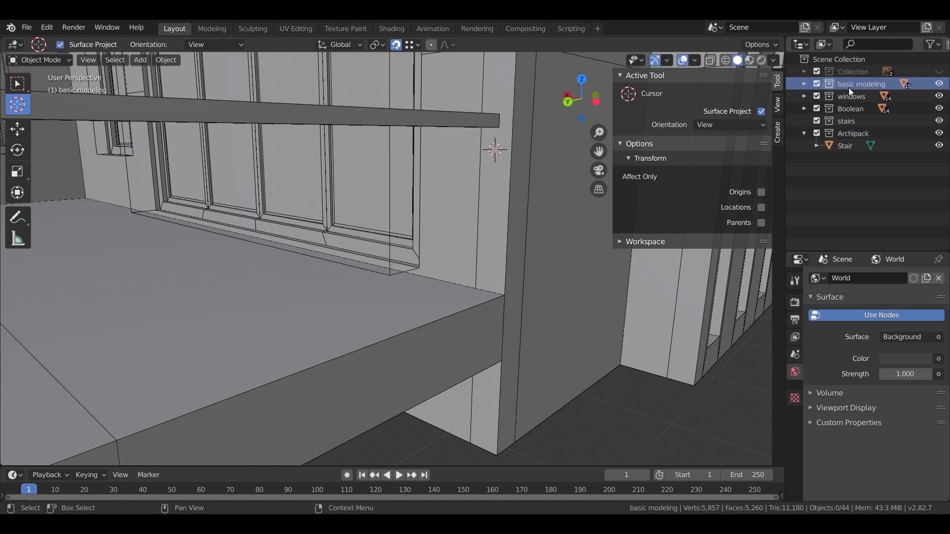
pyautogui.hotkey('shift', 'a')
pyautogui.moveTo(492, 146)
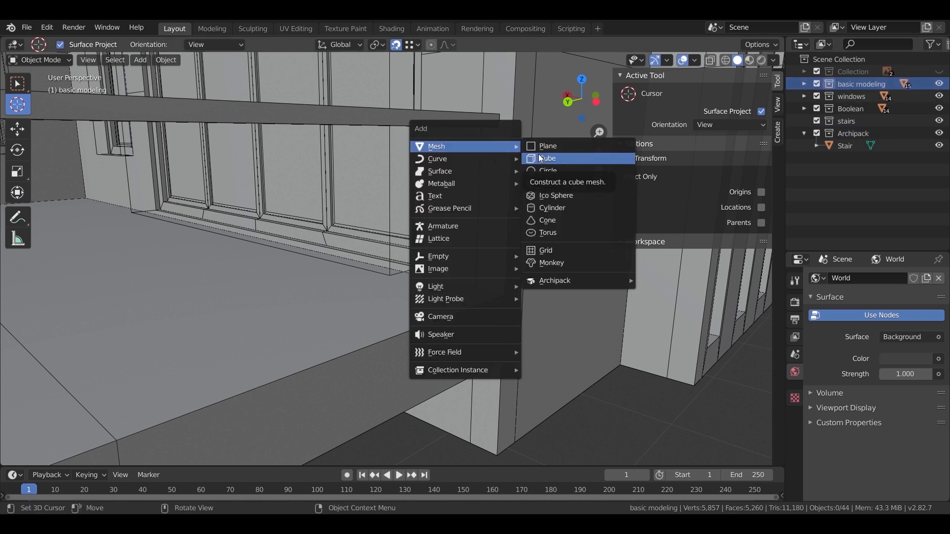
pyautogui.click(539, 158)
pyautogui.press('s')
pyautogui.click(499, 152)
pyautogui.press('s')
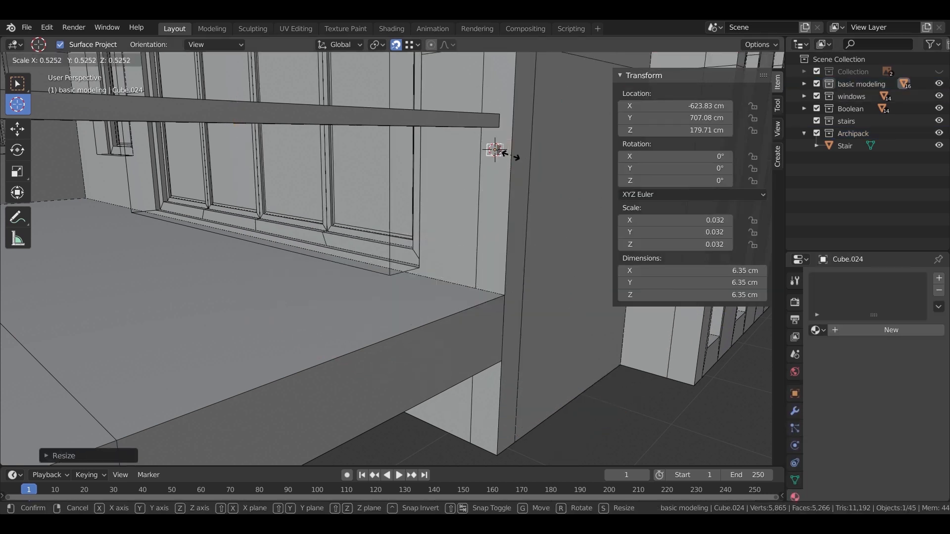
pyautogui.click(505, 153)
pyautogui.moveTo(455, 208); pyautogui.dragTo(447, 179, button='middle')
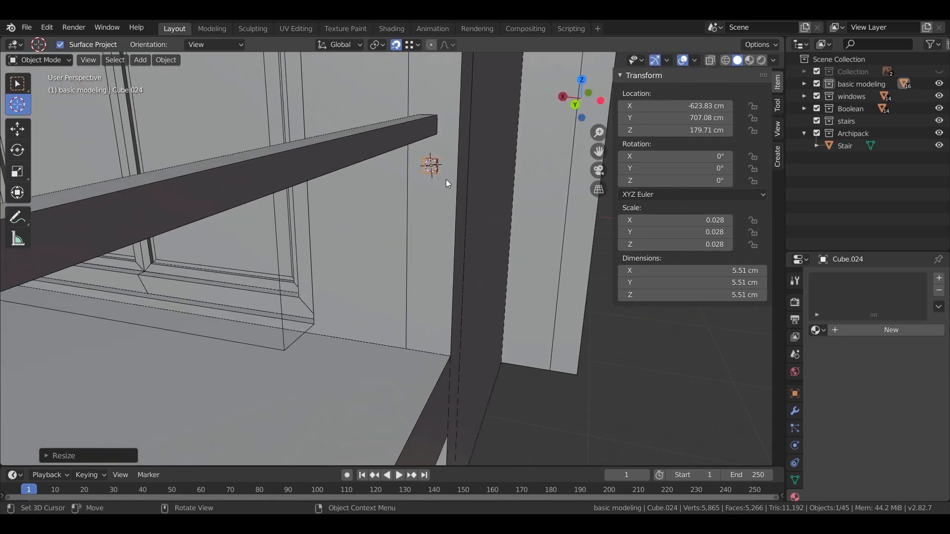
# Step: Raise the small cube along Z and shift it along X to line it up beneath the side handrail
pyautogui.press('g')
pyautogui.press('z')
pyautogui.click(507, 227)
pyautogui.press('g')
pyautogui.press('x')
pyautogui.click(502, 225)
pyautogui.moveTo(502, 225); pyautogui.dragTo(480, 255, button='middle')
pyautogui.press('g')
pyautogui.press('x')
pyautogui.click(458, 235)
# Step: Scale the cube down to about 4.9 cm and adjust its height below the handrail
pyautogui.press('s')
pyautogui.click(482, 254)
pyautogui.press('g')
pyautogui.press('z')
pyautogui.click(472, 280)
pyautogui.moveTo(471, 281); pyautogui.dragTo(438, 299, button='middle')
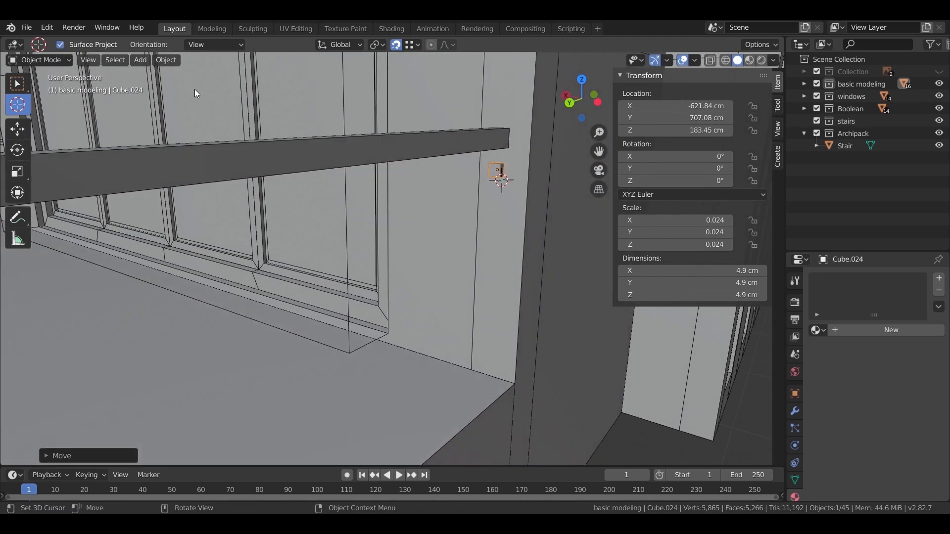
# Step: Stretch the cube into a long rail by moving its outer end face along Y to the corner post
pyautogui.press('Tab')
pyautogui.moveTo(495, 264)
pyautogui.mouseDown(button='middle')
pyautogui.moveTo(471, 280)
pyautogui.moveTo(482, 289)
pyautogui.moveTo(485, 275)
pyautogui.mouseUp(button='middle')
pyautogui.scroll(-3, 473, 281)
pyautogui.scroll(-2, 486, 275)
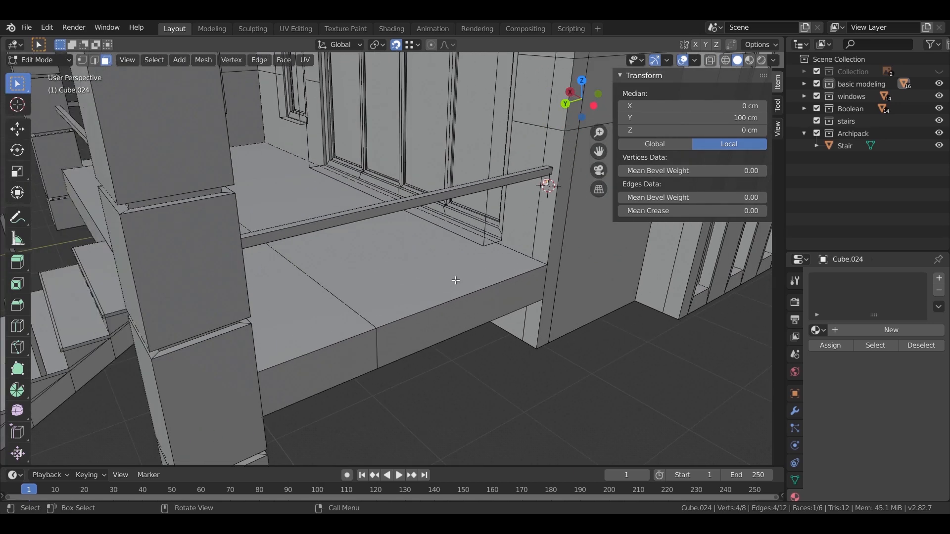
pyautogui.press('g')
pyautogui.press('x')
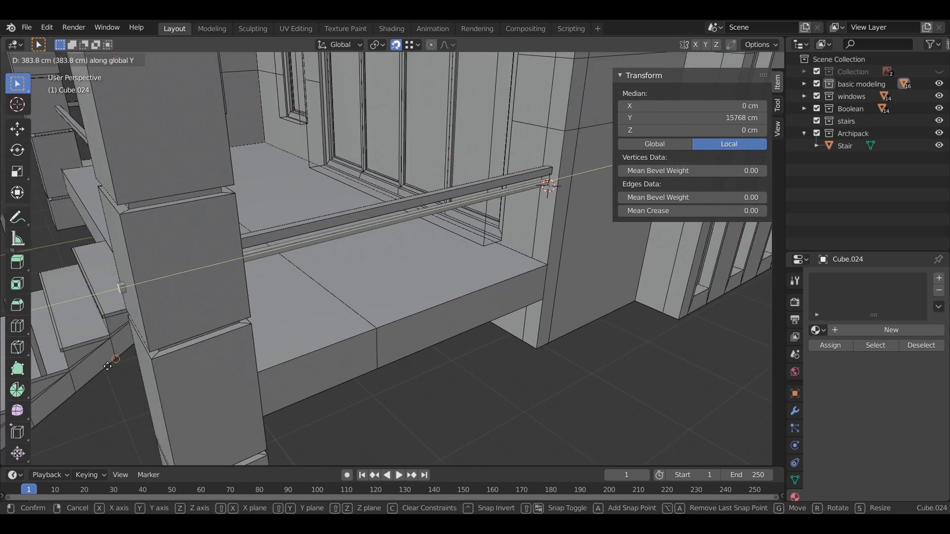
pyautogui.click(108, 366)
pyautogui.press('g')
pyautogui.press('y')
pyautogui.click(352, 321)
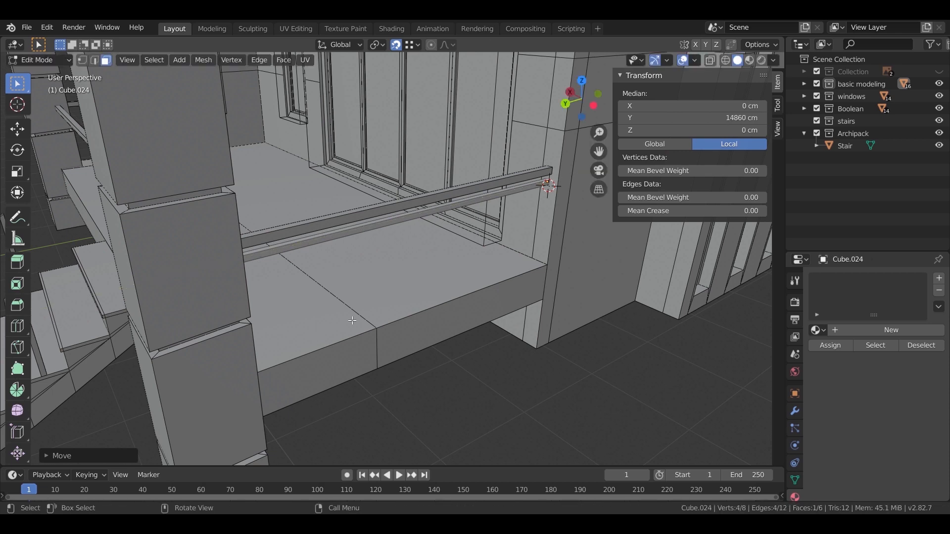
# Step: In wireframe shading, align the rail's end face along Y near the handrail corner and extrude a short end section
pyautogui.press('z')
pyautogui.click(225, 337)
pyautogui.moveTo(225, 337)
pyautogui.mouseDown(button='middle')
pyautogui.moveTo(313, 346)
pyautogui.moveTo(333, 293)
pyautogui.moveTo(466, 303)
pyautogui.moveTo(444, 286)
pyautogui.moveTo(415, 289)
pyautogui.moveTo(542, 325)
pyautogui.mouseUp(button='middle')
pyautogui.press('g')
pyautogui.press('x')
pyautogui.press('y')
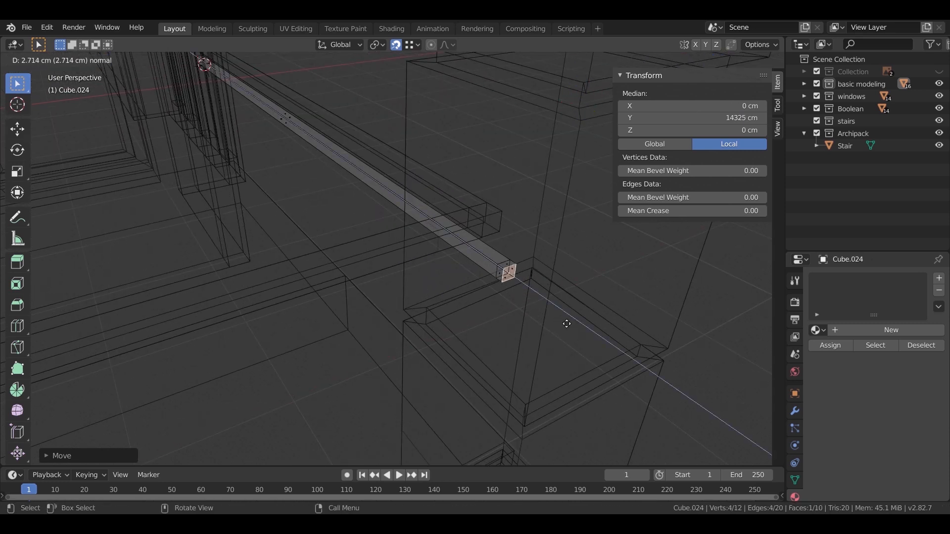
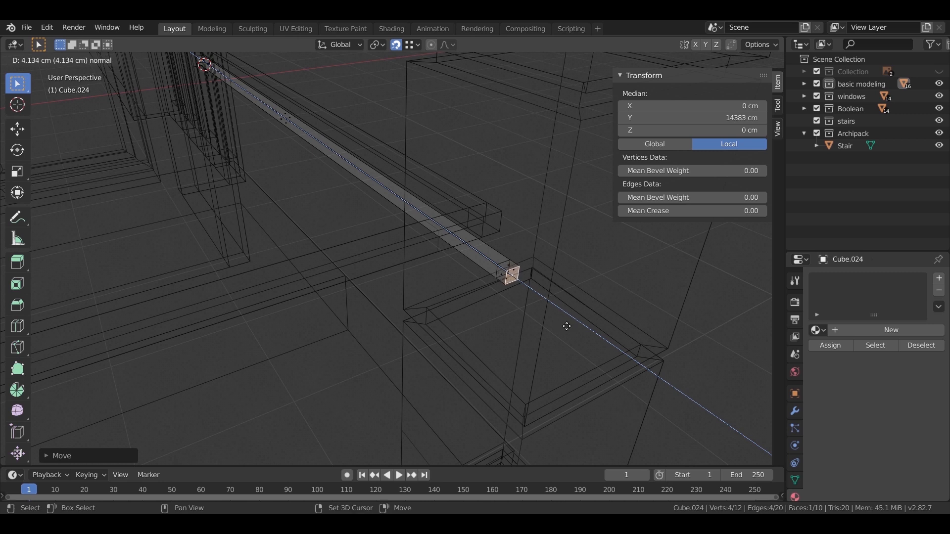
# Step: Finish the rail's short end section and extrude its inner side face about 140 cm along the balcony front to the stair opening
pyautogui.click(592, 348)
pyautogui.moveTo(504, 271); pyautogui.dragTo(514, 244, button='middle')
pyautogui.press('e')
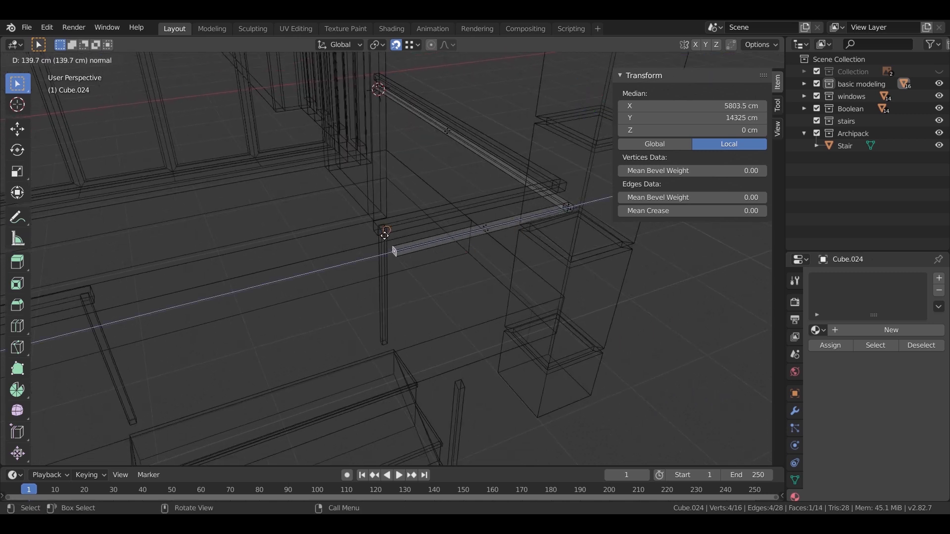
pyautogui.click(387, 238)
# Step: In solid shading, extrude a short corner section from the rail's end beside the stair-opening post
pyautogui.moveTo(454, 310); pyautogui.dragTo(422, 305, button='middle')
pyautogui.press('z')
pyautogui.click(496, 313)
pyautogui.moveTo(497, 313)
pyautogui.mouseDown(button='middle')
pyautogui.moveTo(540, 346)
pyautogui.moveTo(483, 263)
pyautogui.moveTo(388, 278)
pyautogui.moveTo(356, 242)
pyautogui.mouseUp(button='middle')
pyautogui.scroll(-3, 541, 346)
pyautogui.keyDown('shift'); pyautogui.moveTo(357, 243); pyautogui.dragTo(420, 277, button='middle'); pyautogui.keyUp('shift')
pyautogui.scroll(3, 497, 225)
pyautogui.press('e')
pyautogui.press('Return')
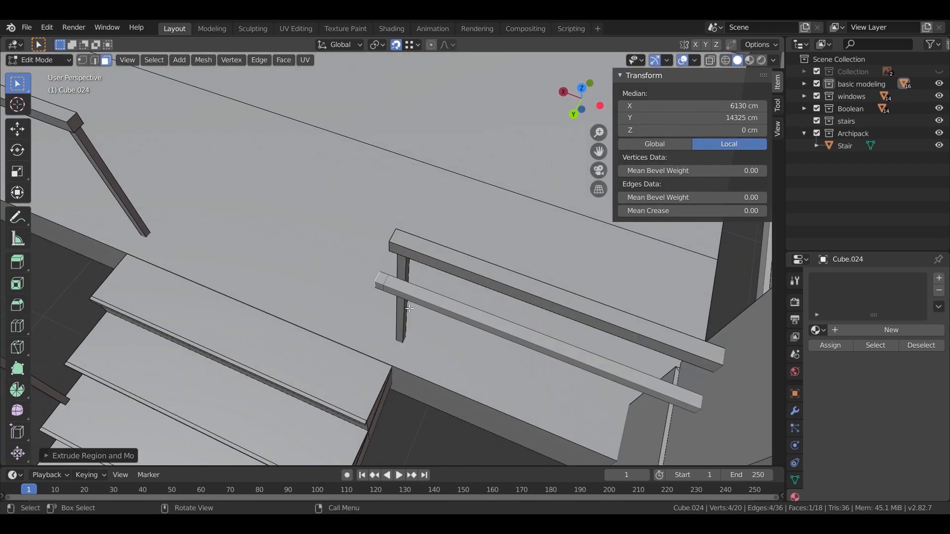
# Step: Extrude the corner section's outward side face about 179 cm over the stairs toward the lowest stair post
pyautogui.scroll(5, 415, 312)
pyautogui.moveTo(411, 322); pyautogui.dragTo(405, 239, button='middle')
pyautogui.scroll(-6, 405, 239)
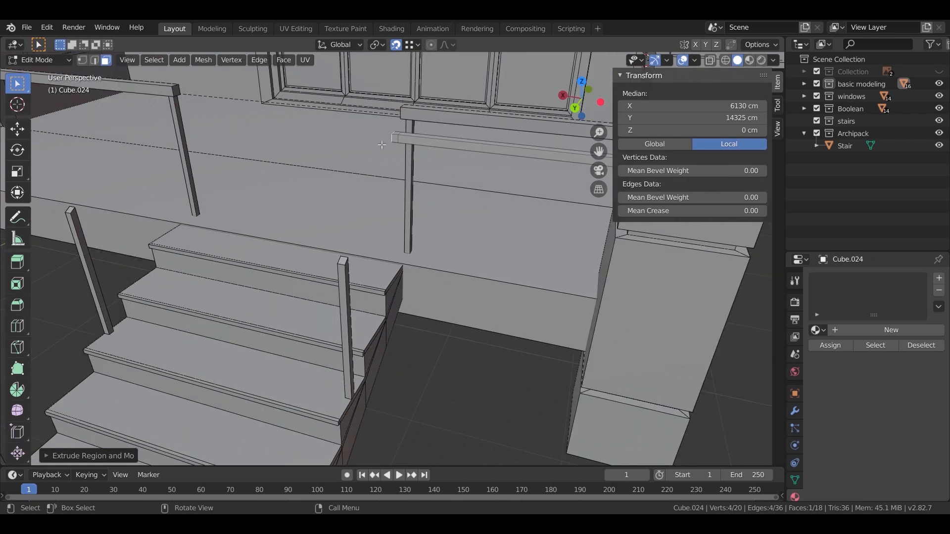
pyautogui.moveTo(395, 139); pyautogui.dragTo(441, 136, button='middle')
pyautogui.moveTo(440, 136); pyautogui.dragTo(435, 178, button='middle')
pyautogui.press('e')
pyautogui.press('e')
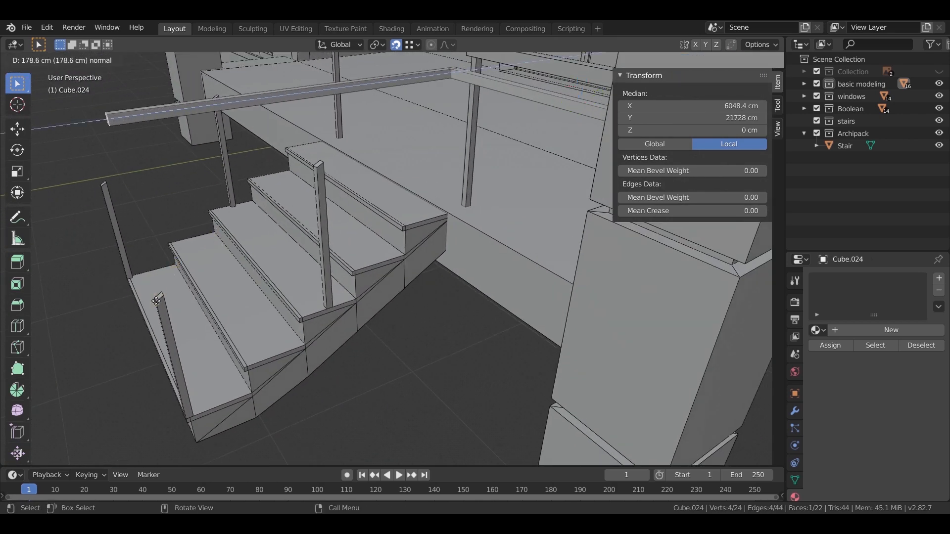
pyautogui.click(158, 303)
# Step: Lower the stair rail's outer end face along Z so the rail slopes down to the top of the lowest stair post
pyautogui.moveTo(215, 292); pyautogui.dragTo(267, 258, button='middle')
pyautogui.press('g')
pyautogui.press('z')
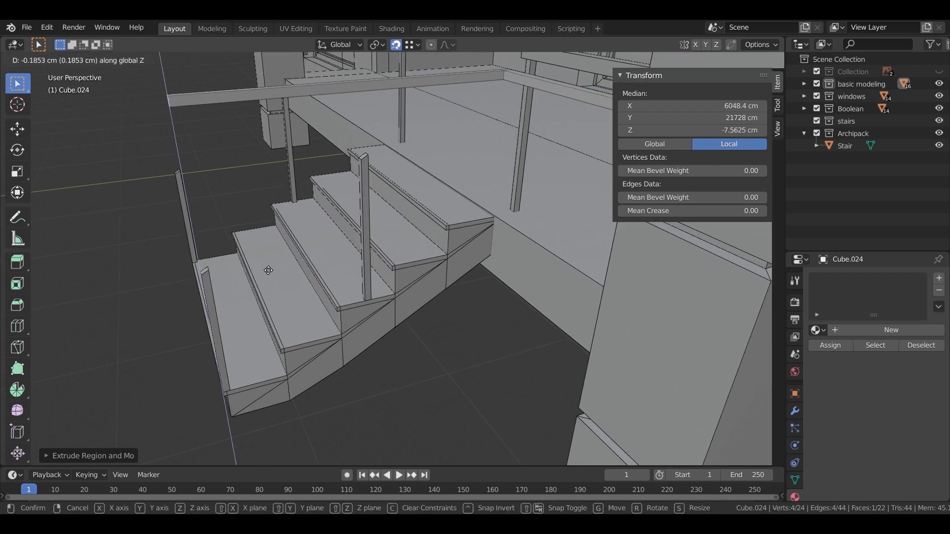
pyautogui.click(198, 278)
pyautogui.moveTo(212, 312); pyautogui.dragTo(267, 259, button='middle')
pyautogui.press('g')
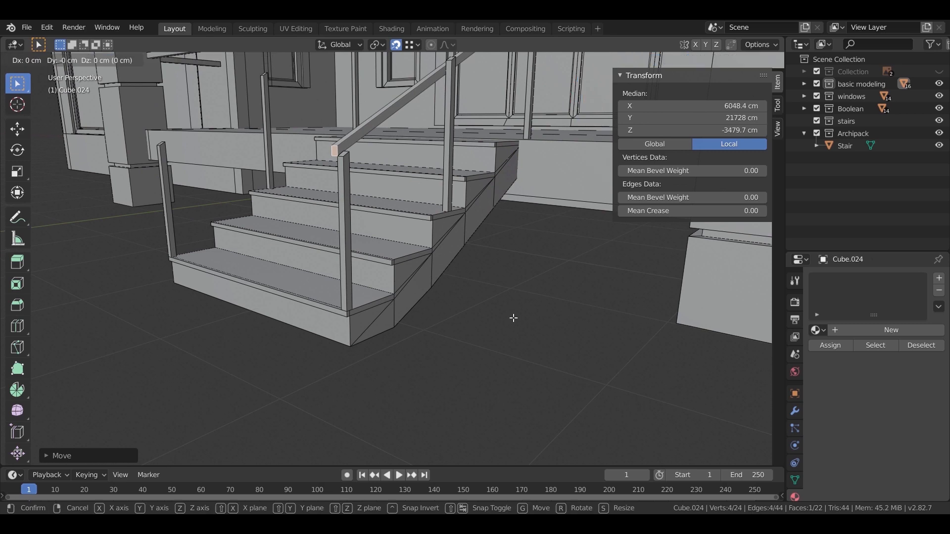
pyautogui.click(471, 331)
pyautogui.moveTo(471, 331); pyautogui.dragTo(431, 453, button='middle')
pyautogui.scroll(-5, 481, 246)
pyautogui.moveTo(422, 304); pyautogui.dragTo(492, 290, button='middle')
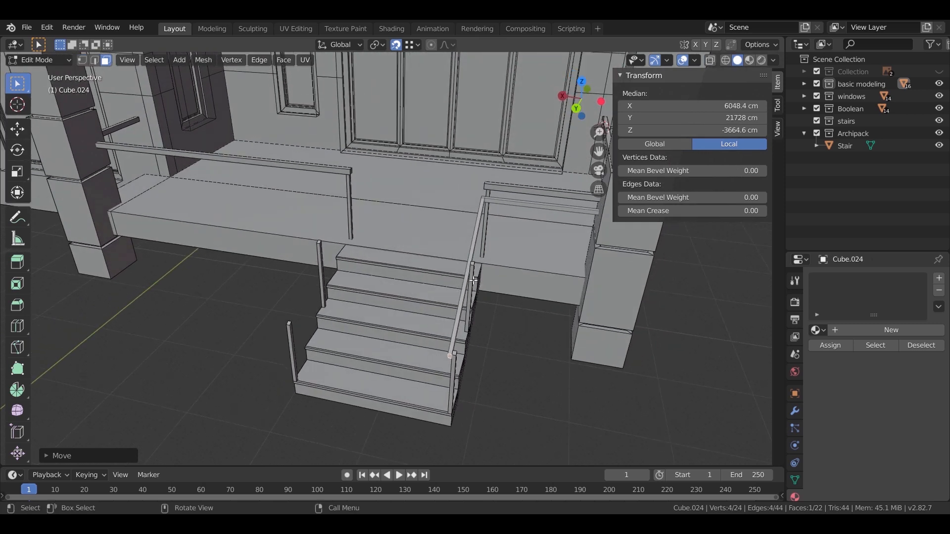
# Step: Add a cube at the 3D cursor below the wall end of the opposite side handrail and scale it to about 21 cm
pyautogui.moveTo(204, 277); pyautogui.dragTo(290, 232, button='middle')
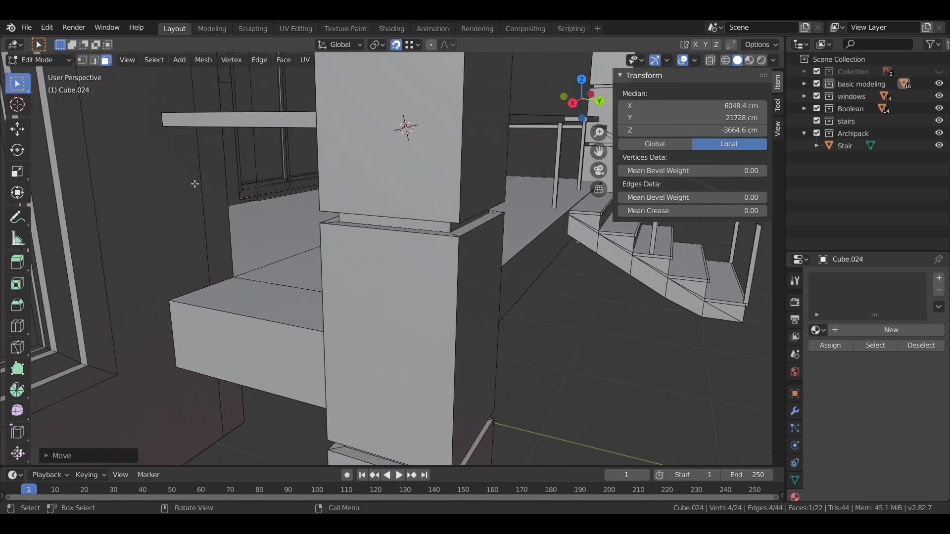
pyautogui.press('Tab')
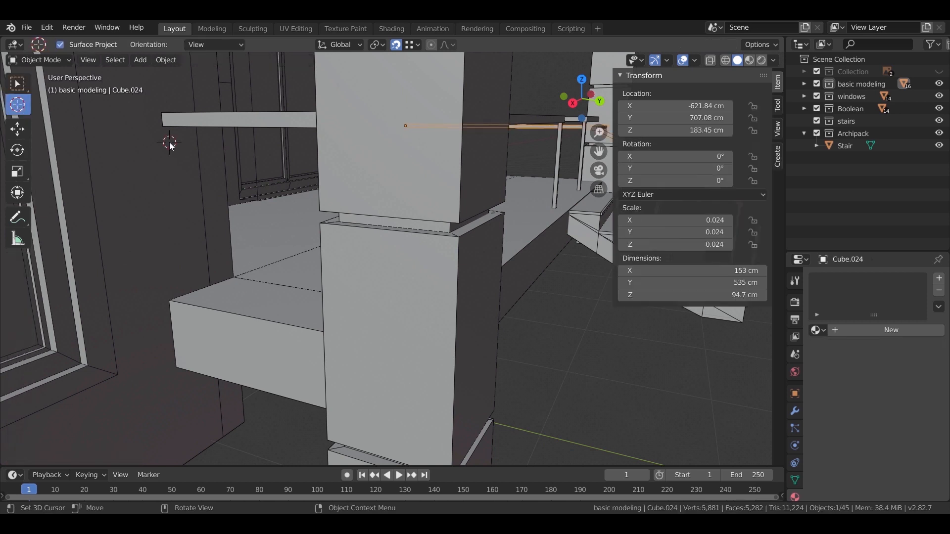
pyautogui.hotkey('shift', 'a')
pyautogui.moveTo(175, 150)
pyautogui.click(233, 158)
pyautogui.press('s')
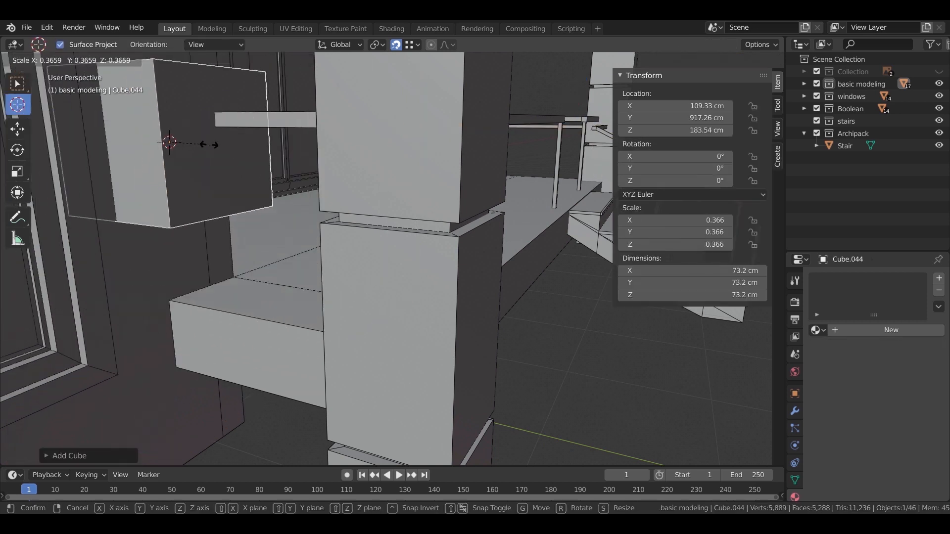
pyautogui.click(159, 140)
pyautogui.moveTo(269, 213); pyautogui.dragTo(246, 215, button='middle')
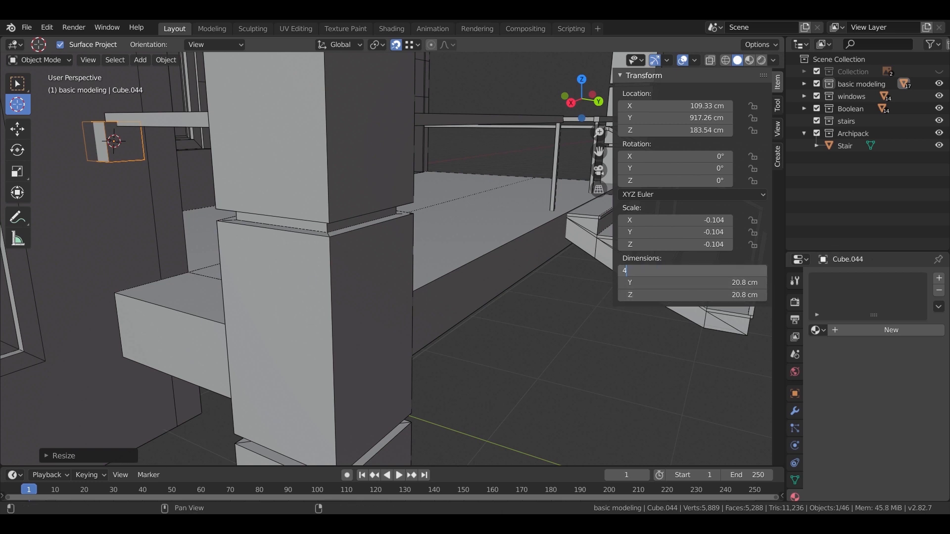
pyautogui.moveTo(326, 297); pyautogui.dragTo(306, 298, button='middle')
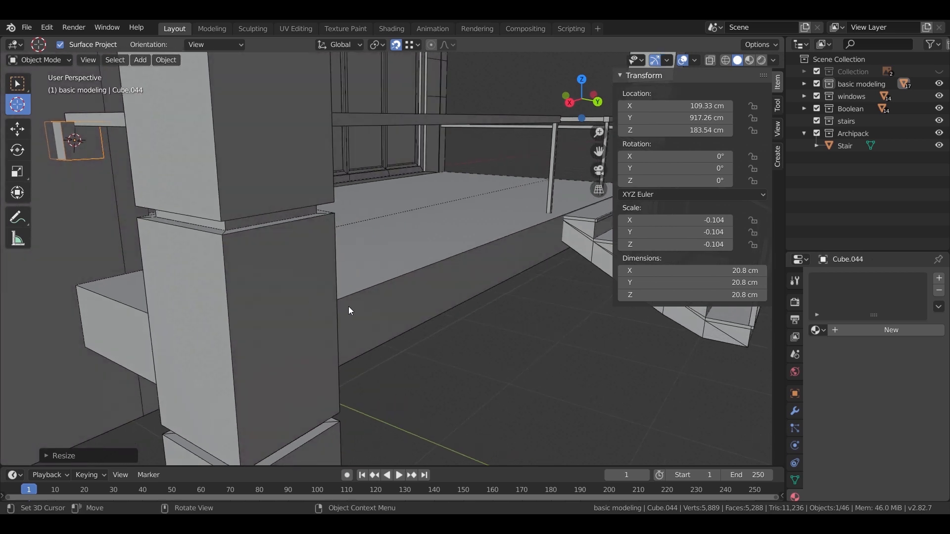
# Step: Scale the new cube down to about 4.06 cm on each side
pyautogui.keyDown('shift'); pyautogui.moveTo(209, 286); pyautogui.dragTo(363, 307, button='middle'); pyautogui.keyUp('shift')
pyautogui.scroll(4, 363, 308)
pyautogui.keyDown('shift'); pyautogui.moveTo(446, 318); pyautogui.dragTo(342, 299, button='middle'); pyautogui.keyUp('shift')
pyautogui.press('s')
pyautogui.click(341, 243)
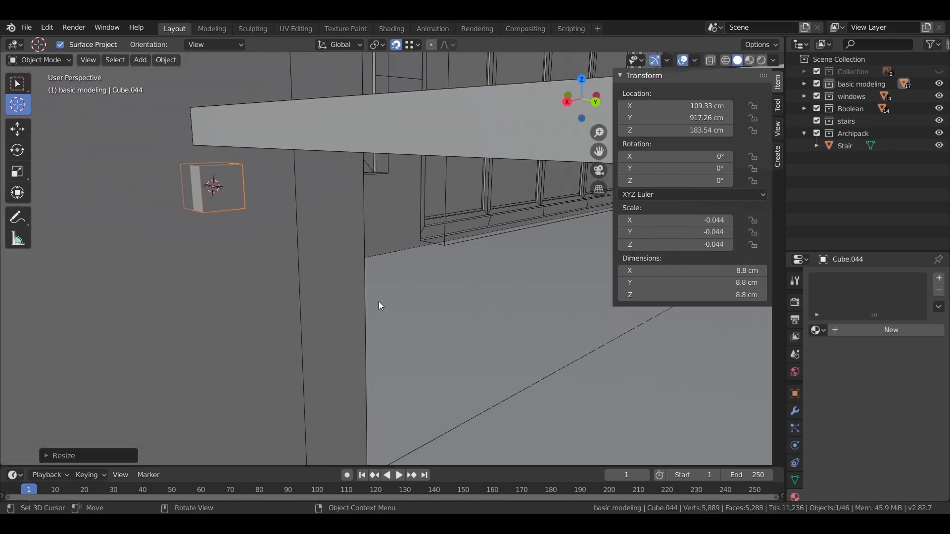
pyautogui.press('s')
pyautogui.click(311, 256)
pyautogui.keyDown('shift'); pyautogui.moveTo(286, 260); pyautogui.dragTo(300, 254, button='middle'); pyautogui.keyUp('shift')
pyautogui.press('s')
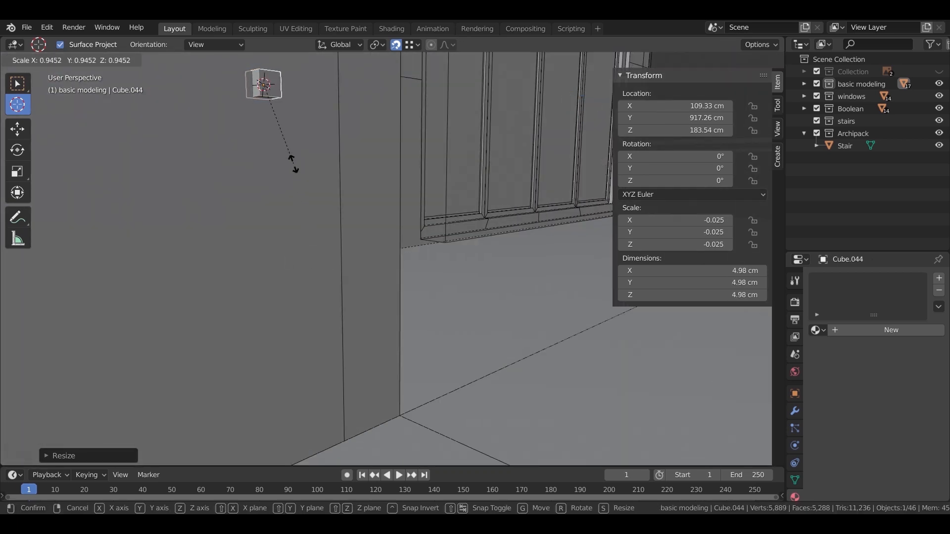
pyautogui.click(267, 434)
pyautogui.press('s')
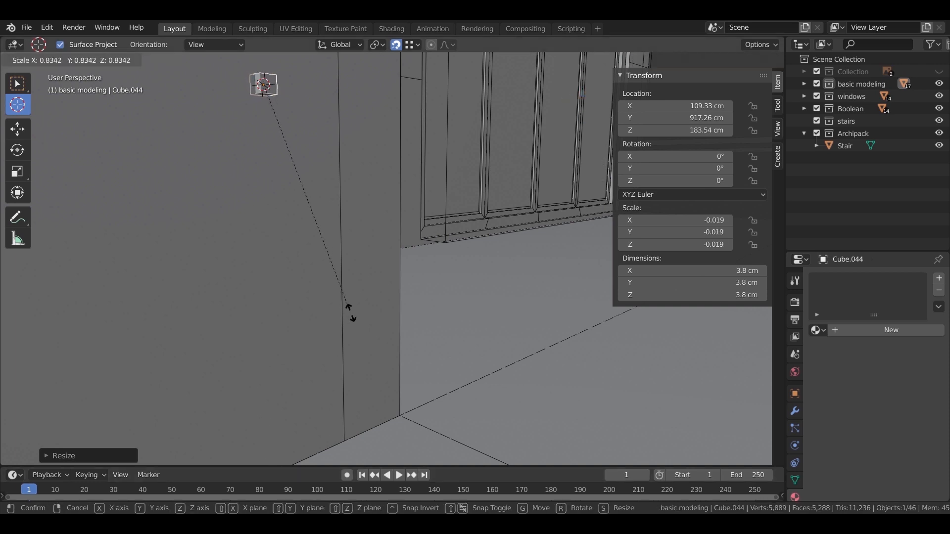
pyautogui.click(424, 448)
# Step: Raise the small cube along Z to 186.79 cm, just beneath the side handrail
pyautogui.moveTo(284, 320); pyautogui.dragTo(277, 328, button='middle')
pyautogui.press('g')
pyautogui.press('z')
pyautogui.click(283, 310)
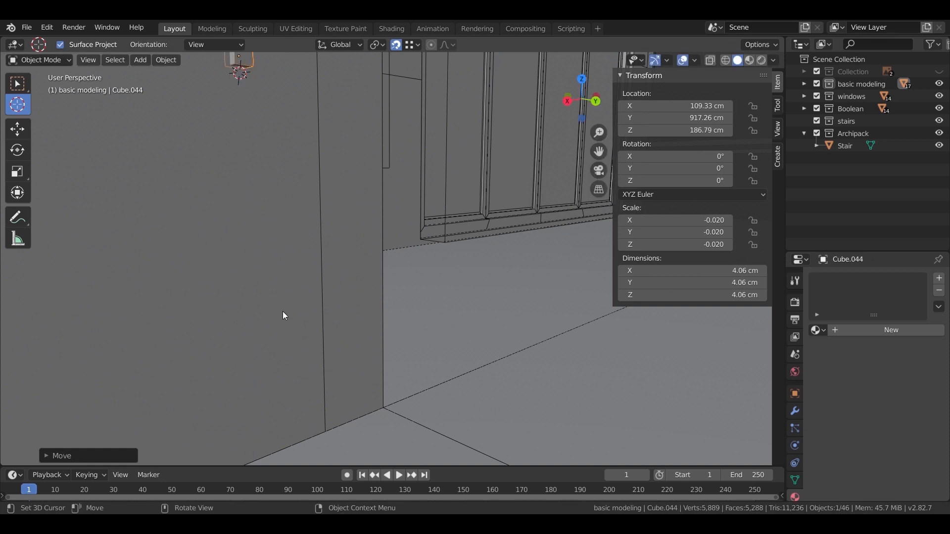
# Step: Stretch the cube into a rail by moving its outer face along Y to the handrail's front corner
pyautogui.press('KP_Decimal')
pyautogui.scroll(-3, 284, 311)
pyautogui.moveTo(350, 382); pyautogui.dragTo(343, 377, button='middle')
pyautogui.press('Tab')
pyautogui.click(399, 291)
pyautogui.scroll(-12, 390, 272)
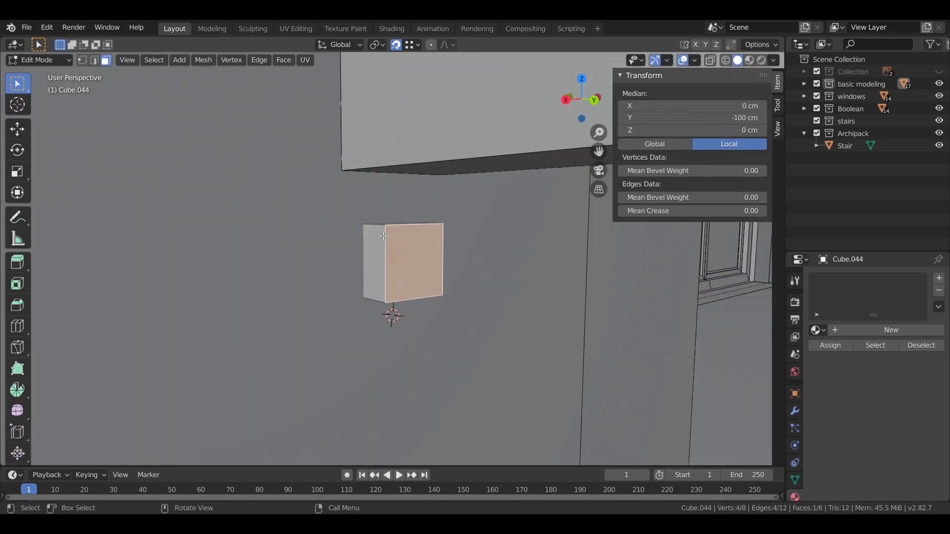
pyautogui.scroll(-2, 389, 272)
pyautogui.moveTo(390, 273); pyautogui.dragTo(371, 354, button='middle')
pyautogui.scroll(-1, 371, 353)
pyautogui.keyDown('shift'); pyautogui.moveTo(371, 354); pyautogui.dragTo(342, 314, button='middle'); pyautogui.keyUp('shift')
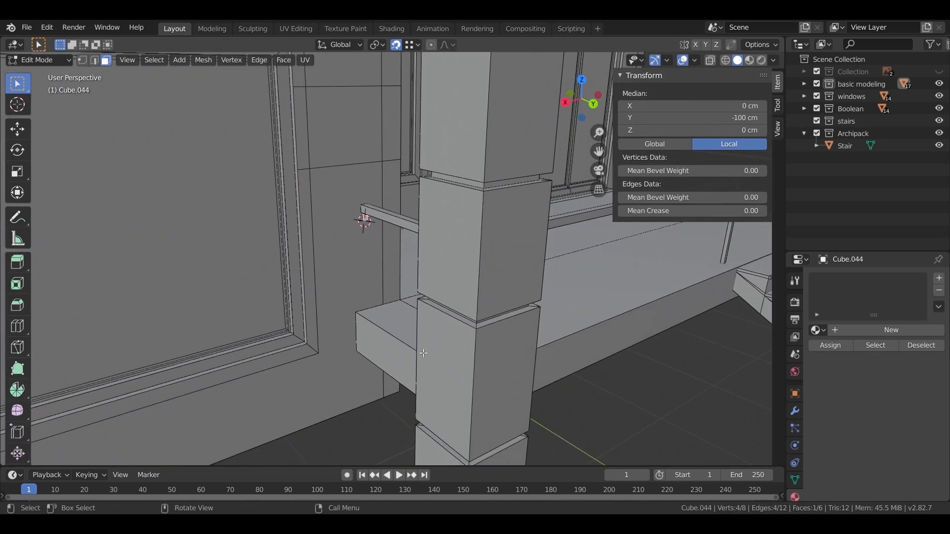
pyautogui.press('g')
pyautogui.click(481, 324)
pyautogui.moveTo(554, 347); pyautogui.dragTo(335, 324, button='middle')
pyautogui.hotkey('shift', 'z')
pyautogui.press('y')
pyautogui.click(401, 391)
# Step: Extrude a corner section on the rail, extend its side face along the balcony front to the stair-opening post, and add an end section
pyautogui.press('e')
pyautogui.click(403, 396)
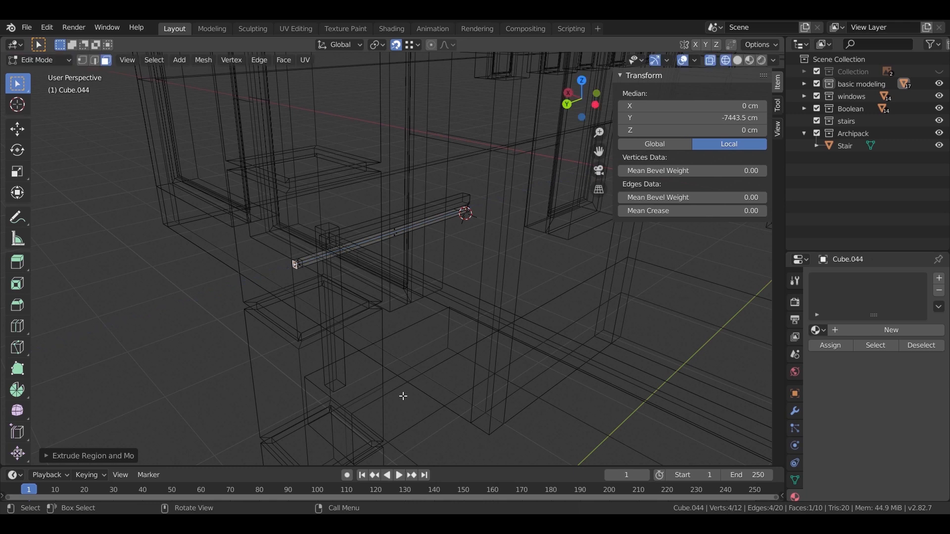
pyautogui.scroll(3, 294, 273)
pyautogui.click(191, 273)
pyautogui.scroll(-8, 248, 333)
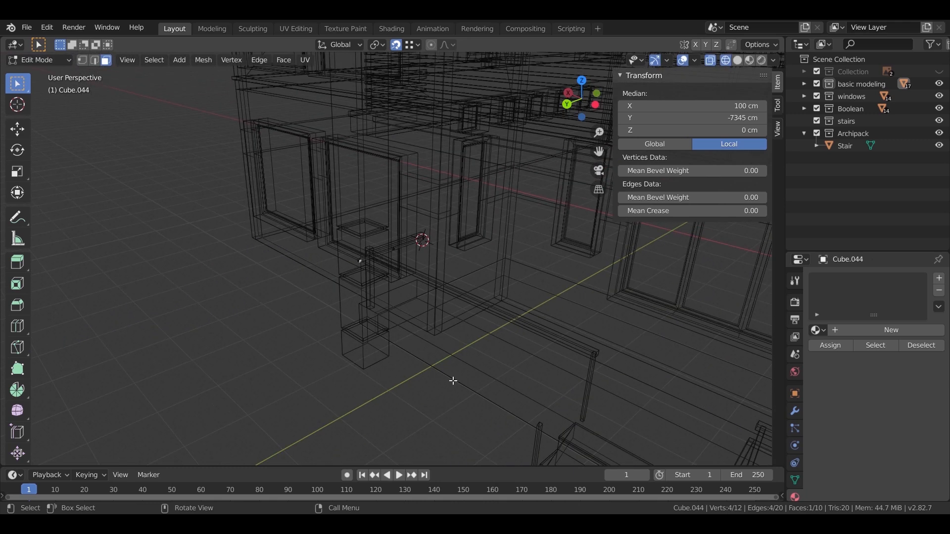
pyautogui.keyDown('shift'); pyautogui.moveTo(467, 364); pyautogui.dragTo(392, 310, button='middle'); pyautogui.keyUp('shift')
pyautogui.click(464, 275)
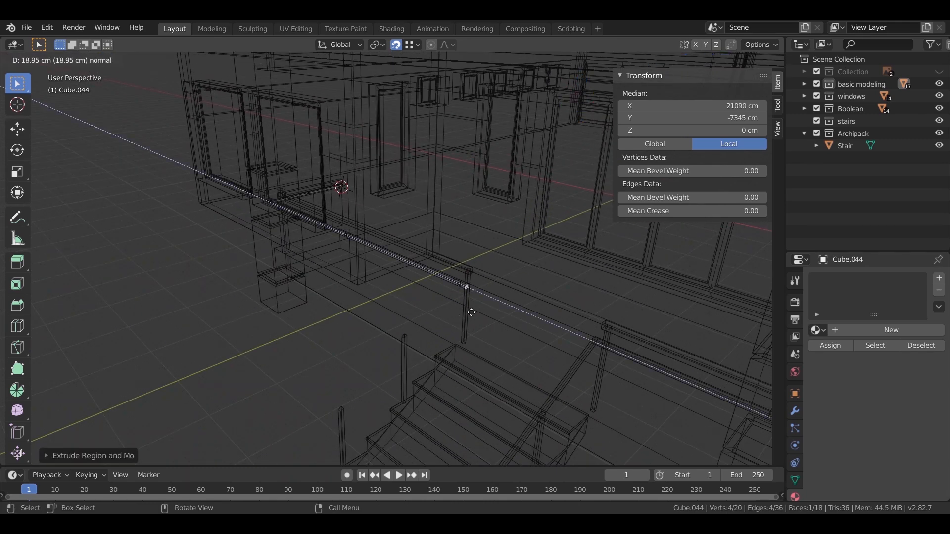
pyautogui.moveTo(437, 375); pyautogui.dragTo(485, 380, button='middle')
pyautogui.press('KP_Decimal')
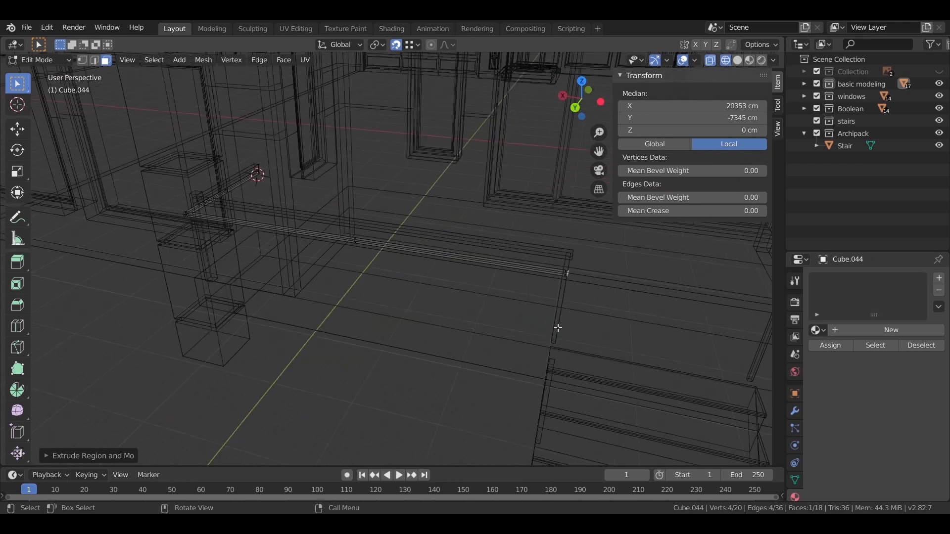
# Step: In solid shading, extrude the rail's outward end-section face about 171 cm over the stairs toward the lowest stair post
pyautogui.click(295, 251)
pyautogui.scroll(-4, 481, 312)
pyautogui.scroll(-4, 481, 312)
pyautogui.hotkey('shift', 'z')
pyautogui.scroll(-5, 577, 327)
pyautogui.moveTo(546, 382); pyautogui.dragTo(516, 399, button='middle')
pyautogui.keyDown('shift'); pyautogui.moveTo(422, 278); pyautogui.dragTo(495, 133, button='middle'); pyautogui.keyUp('shift')
pyautogui.scroll(-1, 440, 200)
pyautogui.press('e')
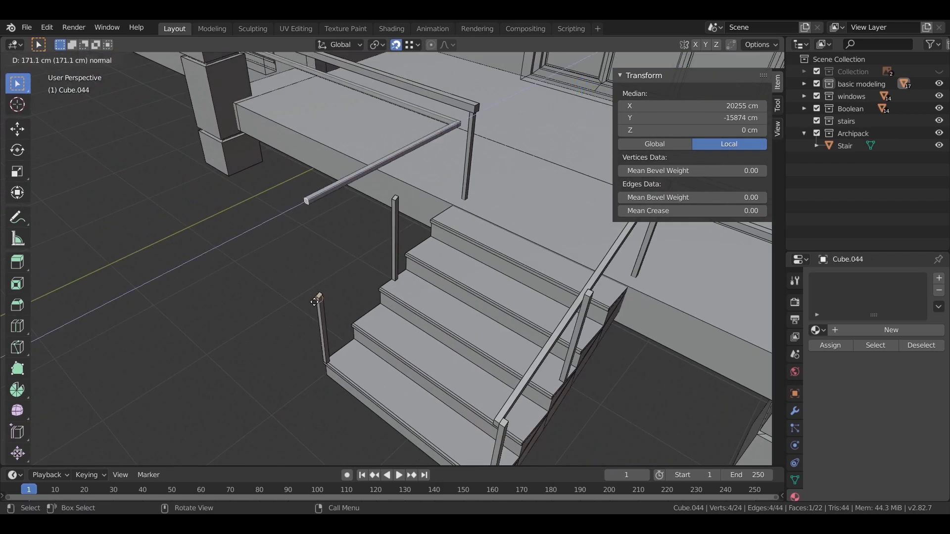
pyautogui.click(315, 302)
# Step: Lower the second stair rail's outer end face along Z until it sits at the top of the lowest stair post
pyautogui.moveTo(315, 302); pyautogui.dragTo(325, 282, button='middle')
pyautogui.press('g')
pyautogui.press('z')
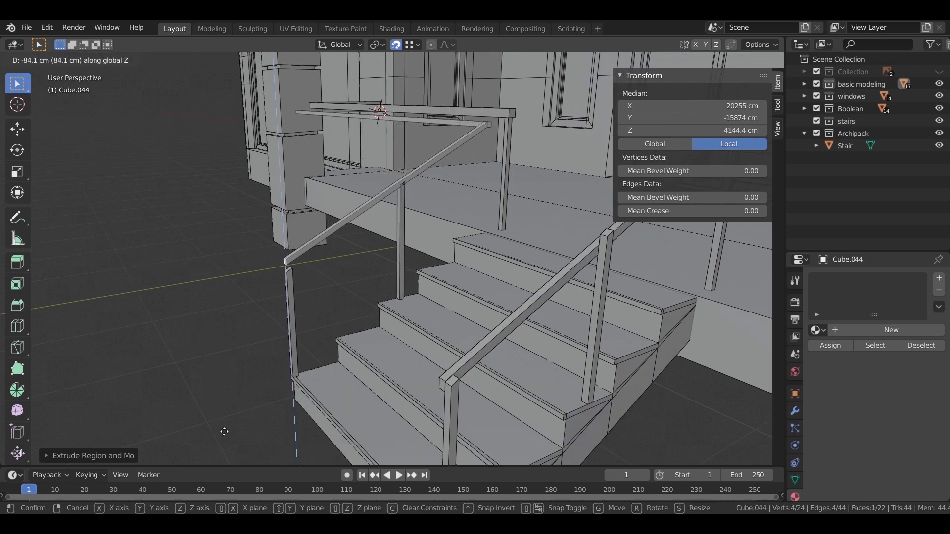
pyautogui.click(210, 282)
pyautogui.scroll(6, 146, 324)
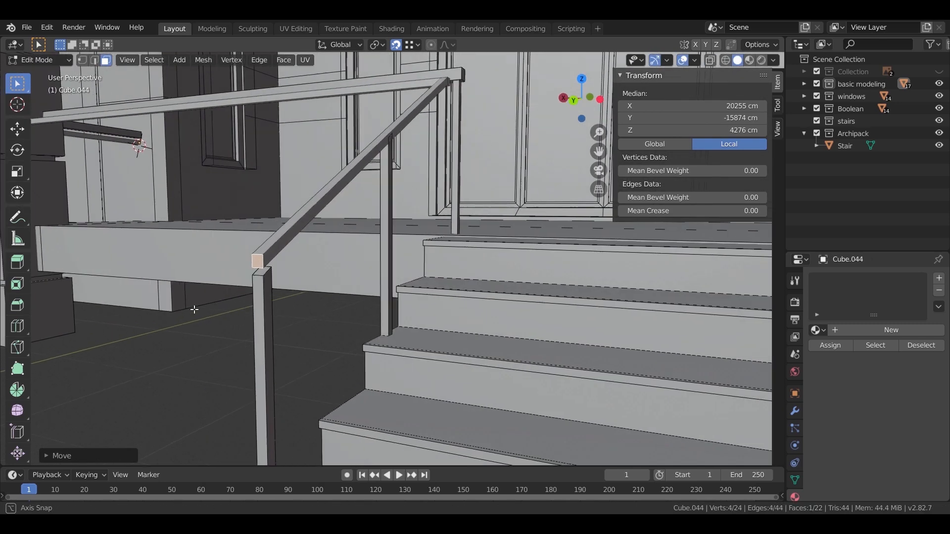
pyautogui.press('g')
pyautogui.press('z')
pyautogui.rightClick(161, 366)
pyautogui.press('g')
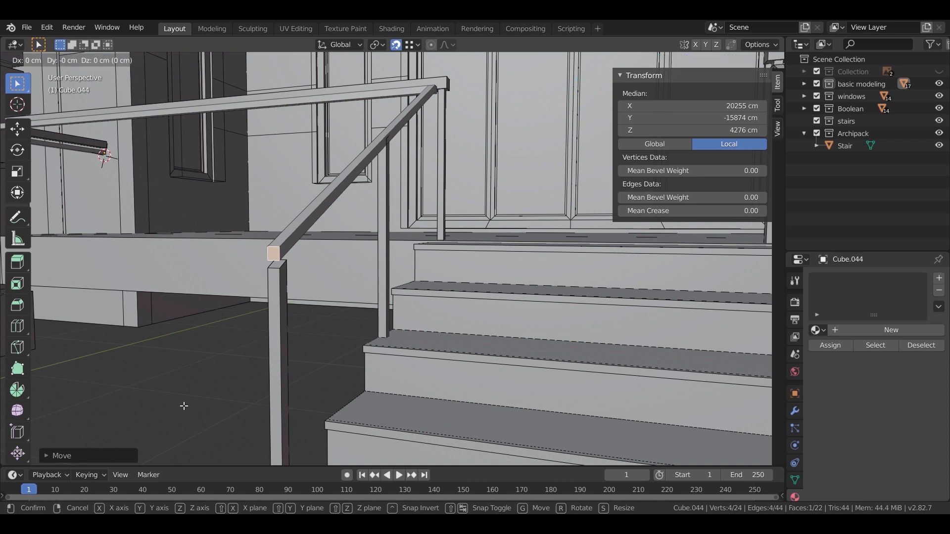
pyautogui.click(192, 412)
# Step: Leave mesh editing and join the two lower rails into one object
pyautogui.scroll(-6, 199, 350)
pyautogui.moveTo(275, 342); pyautogui.dragTo(268, 367, button='middle')
pyautogui.press('Tab')
pyautogui.moveTo(454, 193); pyautogui.dragTo(436, 215, button='middle')
pyautogui.scroll(3, 437, 216)
pyautogui.scroll(2, 411, 243)
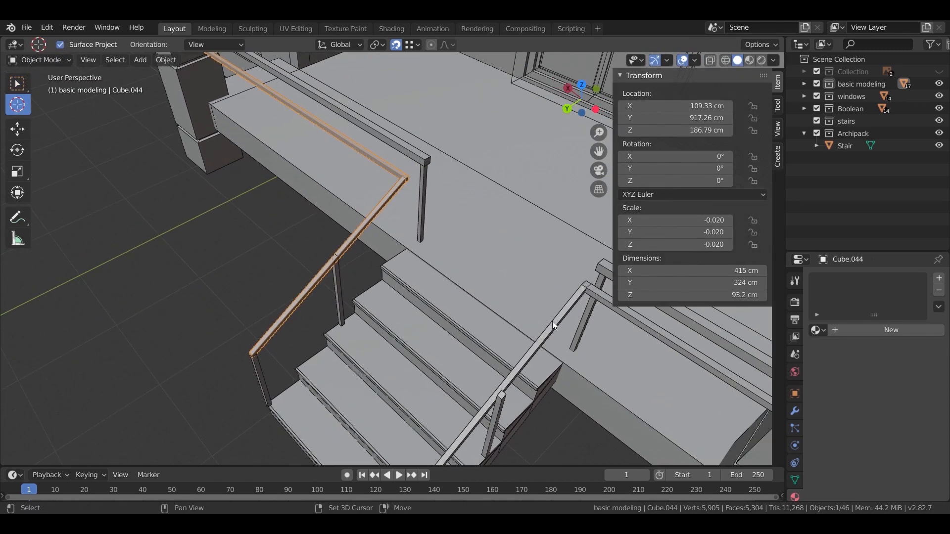
pyautogui.hotkey('ctrl', 'j')
# Step: In wireframe top view, select the rails' balcony-front vertices and move them back along Y toward the handrail posts
pyautogui.press('Tab')
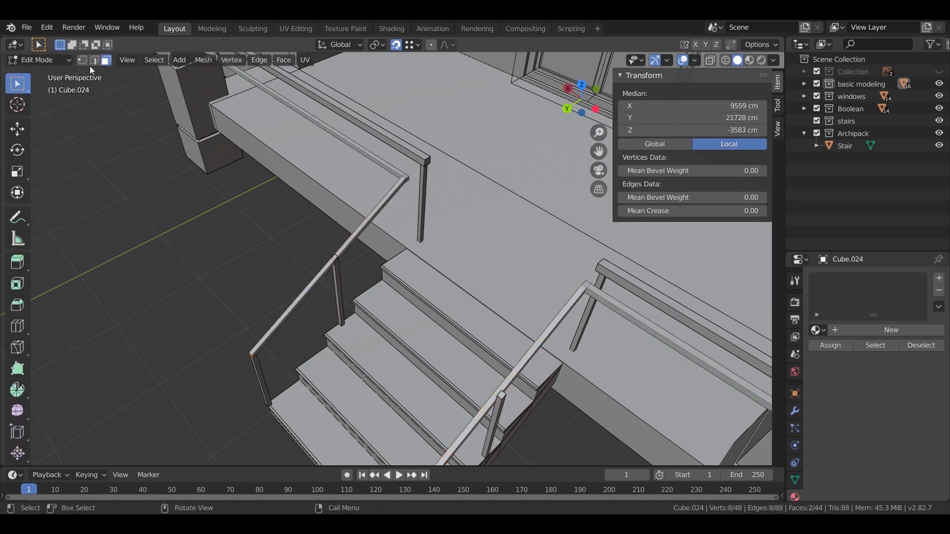
pyautogui.moveTo(328, 213)
pyautogui.mouseDown(button='middle')
pyautogui.moveTo(353, 239)
pyautogui.moveTo(378, 210)
pyautogui.mouseUp(button='middle')
pyautogui.press('KP_7')
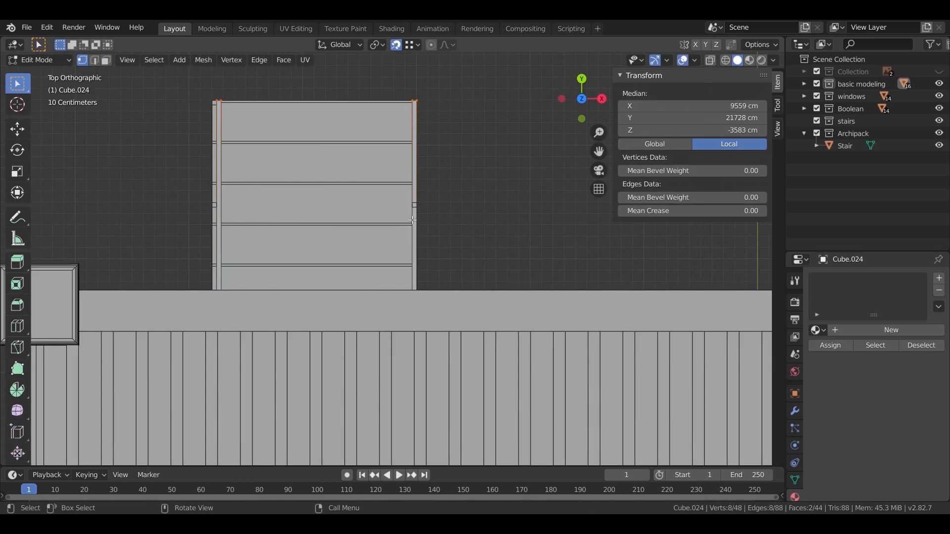
pyautogui.hotkey('shift', 'z')
pyautogui.keyDown('shift'); pyautogui.moveTo(418, 269); pyautogui.dragTo(222, 201, button='middle'); pyautogui.keyUp('shift')
pyautogui.scroll(-2, 224, 191)
pyautogui.scroll(-2, 253, 214)
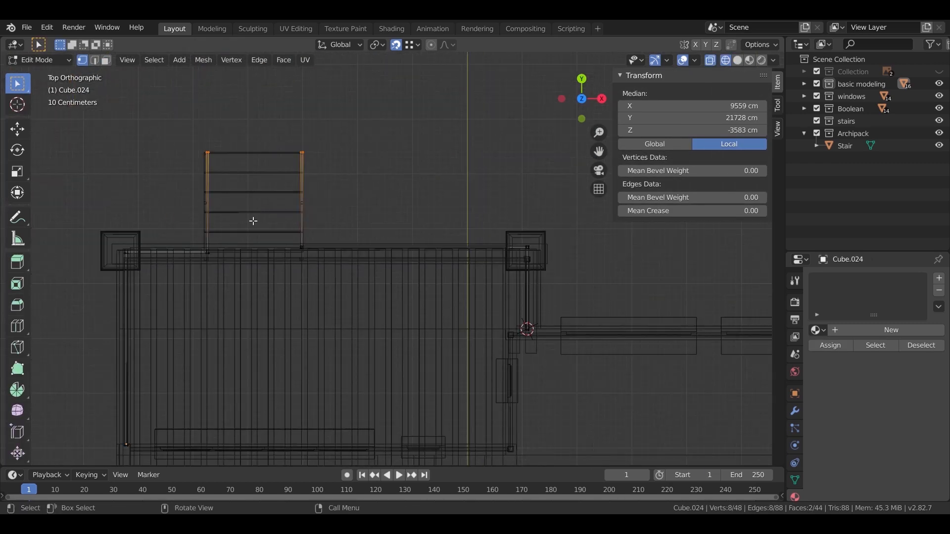
pyautogui.moveTo(522, 259); pyautogui.dragTo(522, 261)
pyautogui.scroll(6, 314, 228)
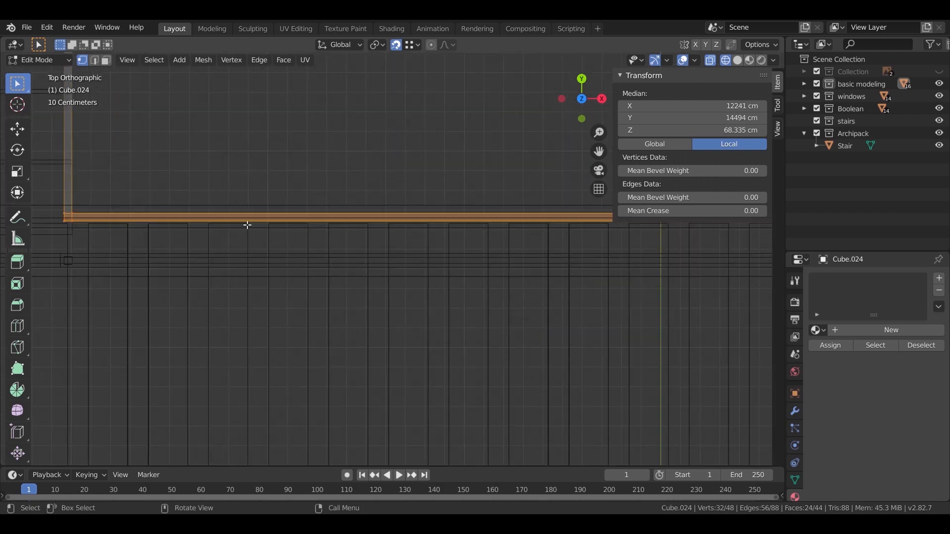
pyautogui.press('g')
pyautogui.press('y')
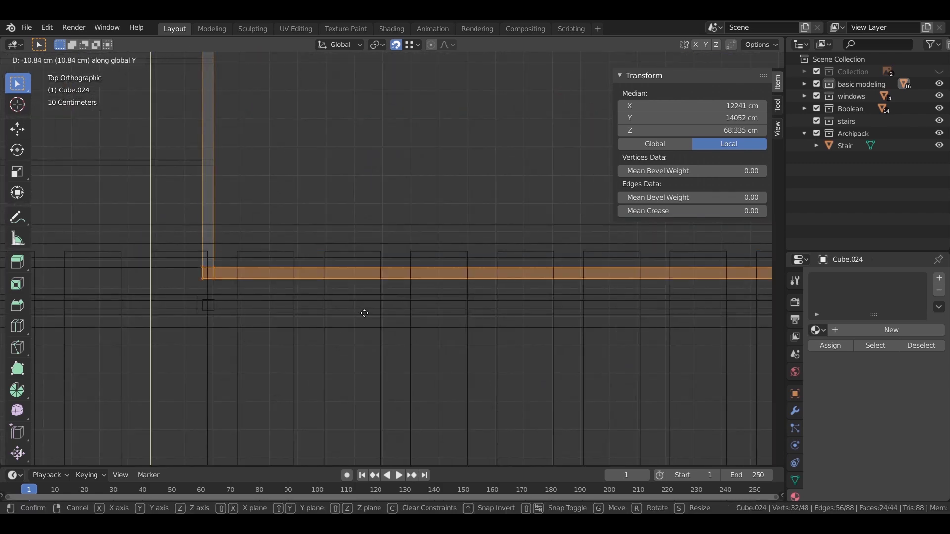
pyautogui.click(374, 344)
pyautogui.moveTo(373, 344)
pyautogui.mouseDown(button='middle')
pyautogui.moveTo(458, 326)
pyautogui.moveTo(507, 263)
pyautogui.moveTo(432, 305)
pyautogui.moveTo(386, 301)
pyautogui.moveTo(394, 284)
pyautogui.moveTo(426, 274)
pyautogui.moveTo(388, 276)
pyautogui.moveTo(461, 297)
pyautogui.moveTo(494, 293)
pyautogui.moveTo(536, 262)
pyautogui.moveTo(396, 206)
pyautogui.moveTo(297, 247)
pyautogui.mouseUp(button='middle')
pyautogui.press('z')
pyautogui.click(539, 263)
pyautogui.press('g')
pyautogui.click(426, 288)
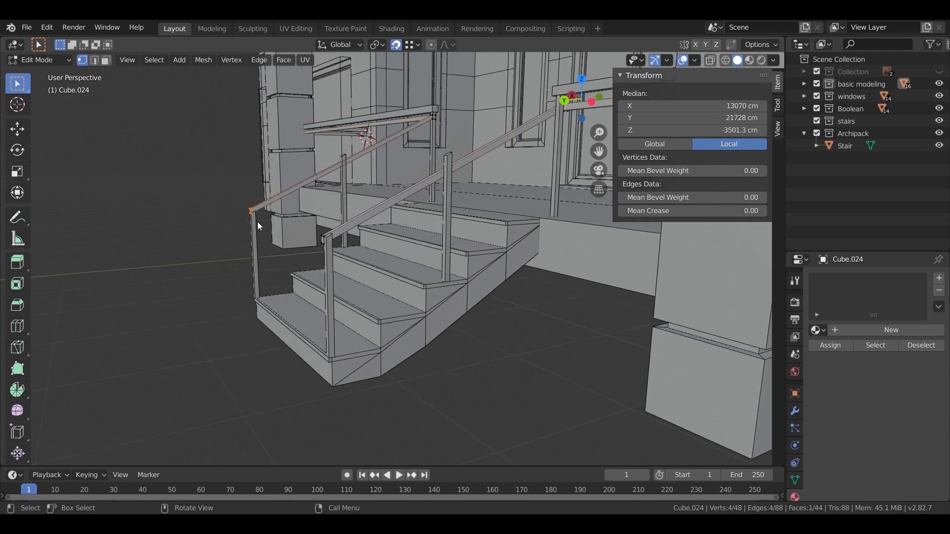
# Step: In wireframe, select the outer end vertices of both stair rails and lower them along Z, below the tops of the lowest stair posts
pyautogui.hotkey('shift', 'z')
pyautogui.moveTo(320, 267); pyautogui.dragTo(281, 245, button='middle')
pyautogui.scroll(2, 254, 233)
pyautogui.keyDown('shift'); pyautogui.moveTo(225, 223); pyautogui.dragTo(312, 313); pyautogui.keyUp('shift')
pyautogui.moveTo(302, 293); pyautogui.dragTo(310, 285, button='middle')
pyautogui.press('g')
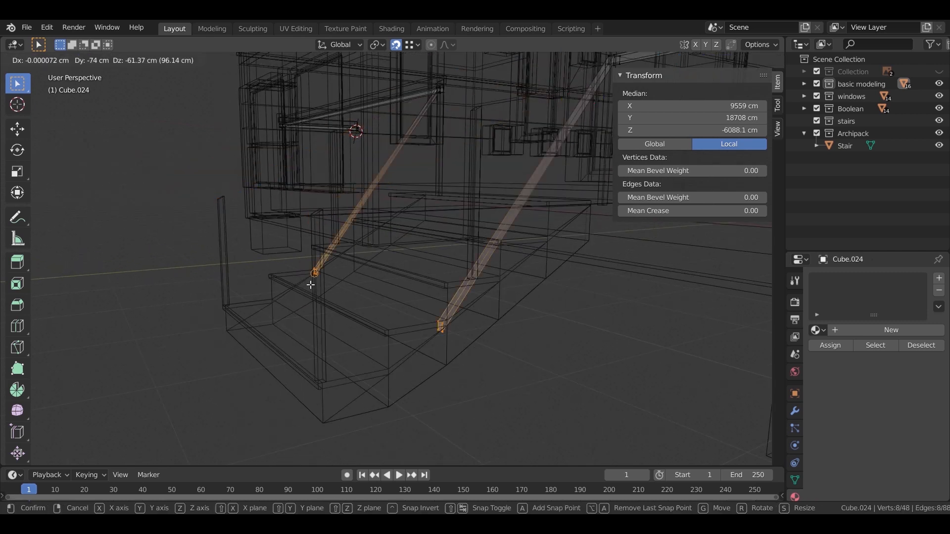
pyautogui.rightClick(310, 285)
pyautogui.press('g')
pyautogui.press('z')
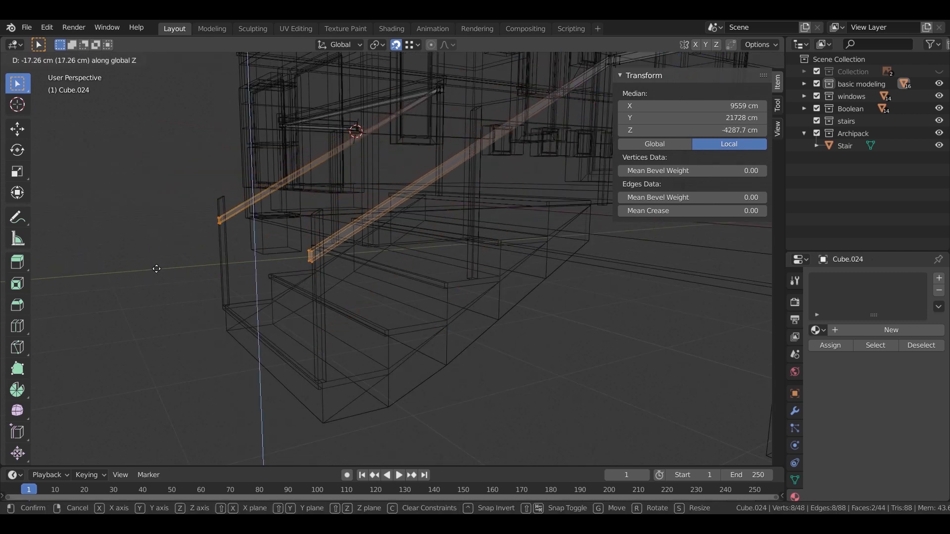
pyautogui.click(167, 271)
# Step: Return to solid shading and lower the two selected rail ends slightly further along Z
pyautogui.hotkey('shift', 'z')
pyautogui.scroll(-2, 193, 277)
pyautogui.moveTo(197, 278)
pyautogui.mouseDown(button='middle')
pyautogui.moveTo(153, 291)
pyautogui.moveTo(171, 284)
pyautogui.moveTo(155, 333)
pyautogui.moveTo(182, 329)
pyautogui.moveTo(165, 315)
pyautogui.mouseUp(button='middle')
pyautogui.scroll(2, 154, 290)
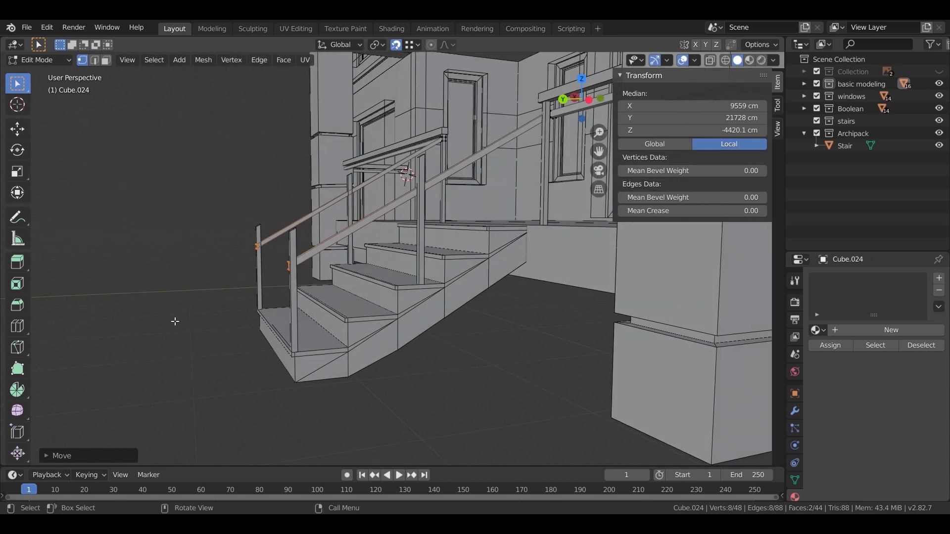
pyautogui.press('g')
pyautogui.press('z')
pyautogui.click(173, 344)
# Step: In right view, fine-adjust the height of both stair rails' outer ends along Z at the lowest posts
pyautogui.moveTo(174, 344)
pyautogui.mouseDown(button='middle')
pyautogui.moveTo(212, 350)
pyautogui.moveTo(159, 349)
pyautogui.moveTo(191, 342)
pyautogui.mouseUp(button='middle')
pyautogui.scroll(3, 495, 267)
pyautogui.keyDown('shift'); pyautogui.moveTo(535, 266); pyautogui.dragTo(425, 308, button='middle'); pyautogui.keyUp('shift')
pyautogui.scroll(3, 439, 350)
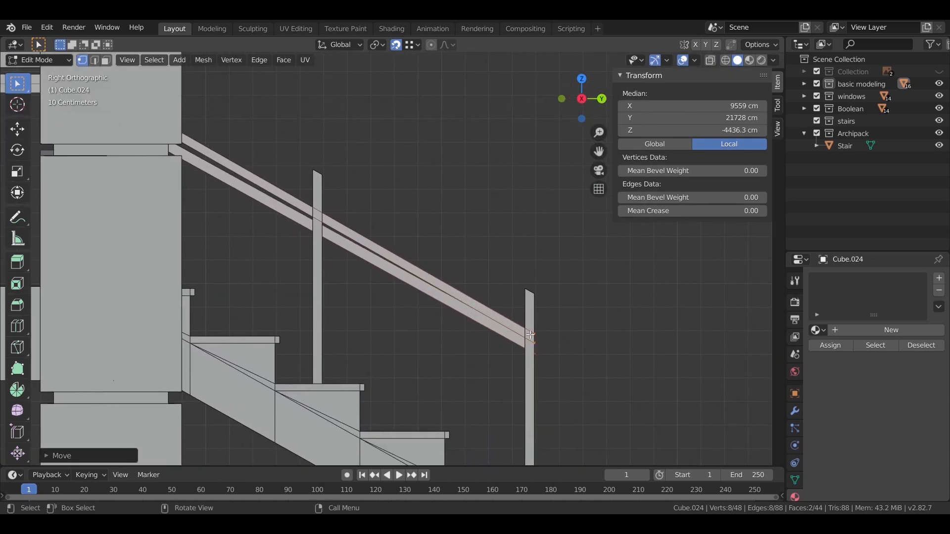
pyautogui.click(588, 337)
pyautogui.scroll(4, 543, 289)
pyautogui.moveTo(588, 282)
pyautogui.keyDown('shift'); pyautogui.mouseDown(button='middle')
pyautogui.moveTo(525, 283)
pyautogui.moveTo(460, 307)
pyautogui.mouseUp(button='middle'); pyautogui.keyUp('shift')
pyautogui.press('z')
pyautogui.click(395, 285)
# Step: In wireframe, select the higher stair rail's outer end and lower it about 4 cm along Z to meet the other rail's end
pyautogui.scroll(5, 547, 259)
pyautogui.keyDown('shift'); pyautogui.moveTo(508, 282); pyautogui.dragTo(396, 257, button='middle'); pyautogui.keyUp('shift')
pyautogui.moveTo(456, 230); pyautogui.dragTo(386, 262)
pyautogui.scroll(3, 461, 316)
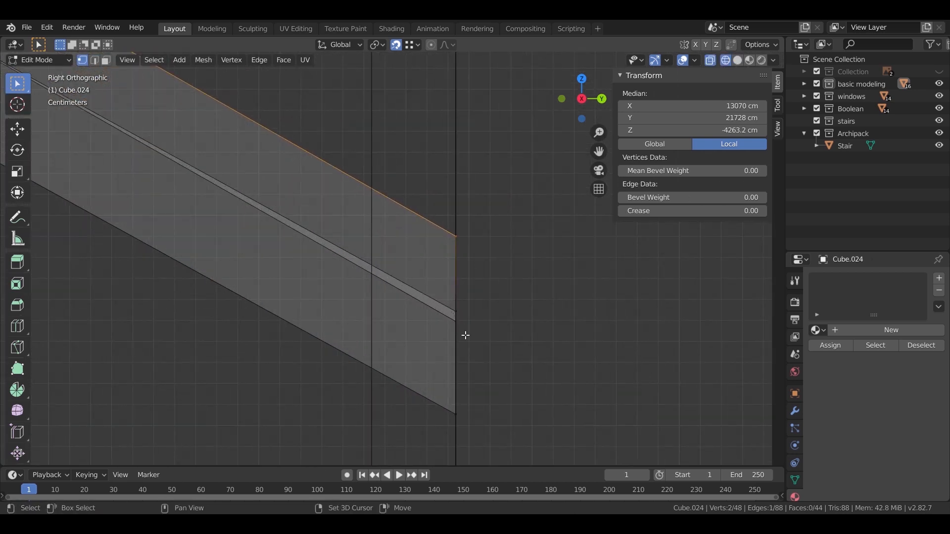
pyautogui.press('g')
pyautogui.press('z')
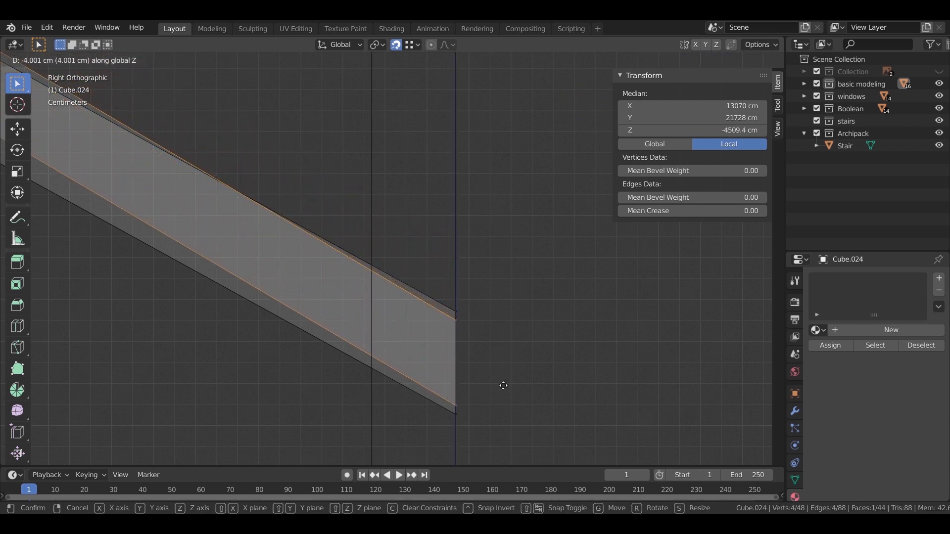
pyautogui.click(503, 386)
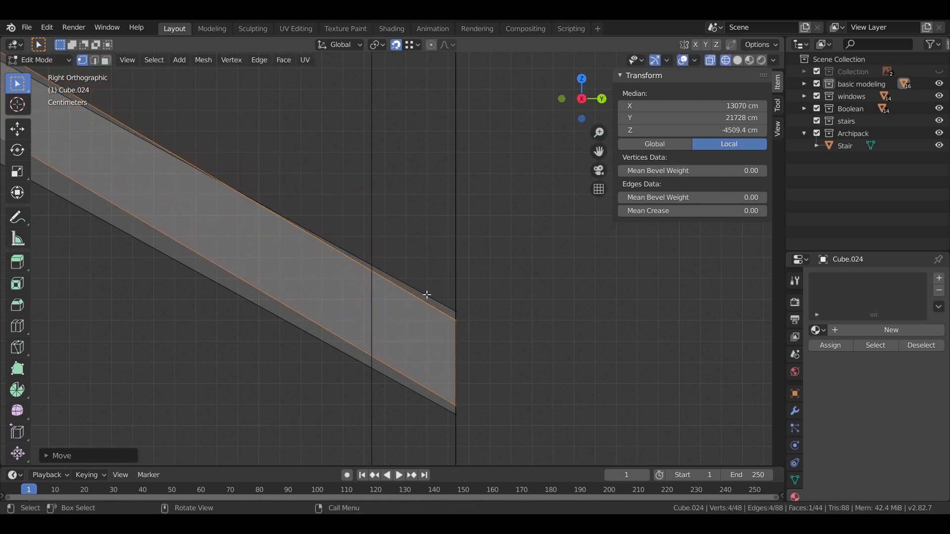
# Step: Select the upper edge of that rail end and raise it along Z to line up with the other rail's upper edge
pyautogui.click(474, 333)
pyautogui.click(451, 316)
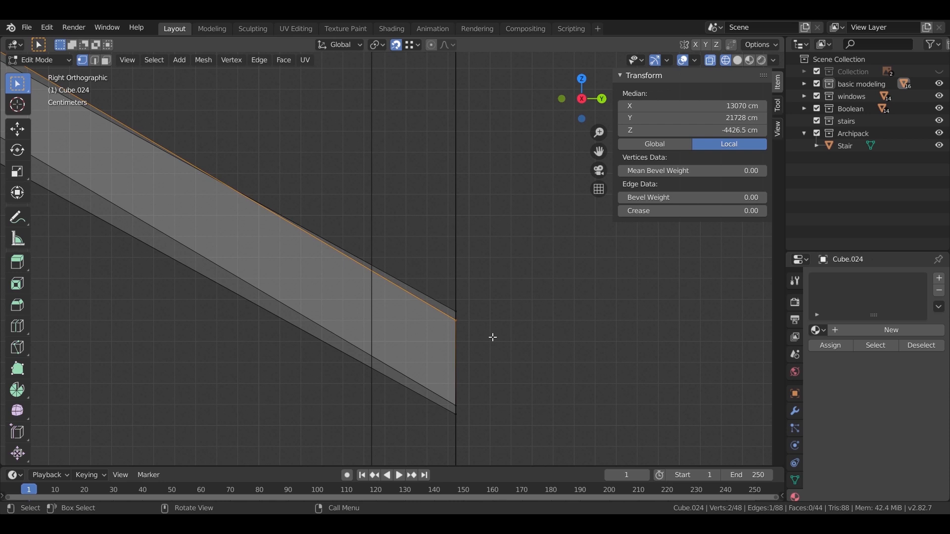
pyautogui.press('g')
pyautogui.press('z')
pyautogui.click(492, 329)
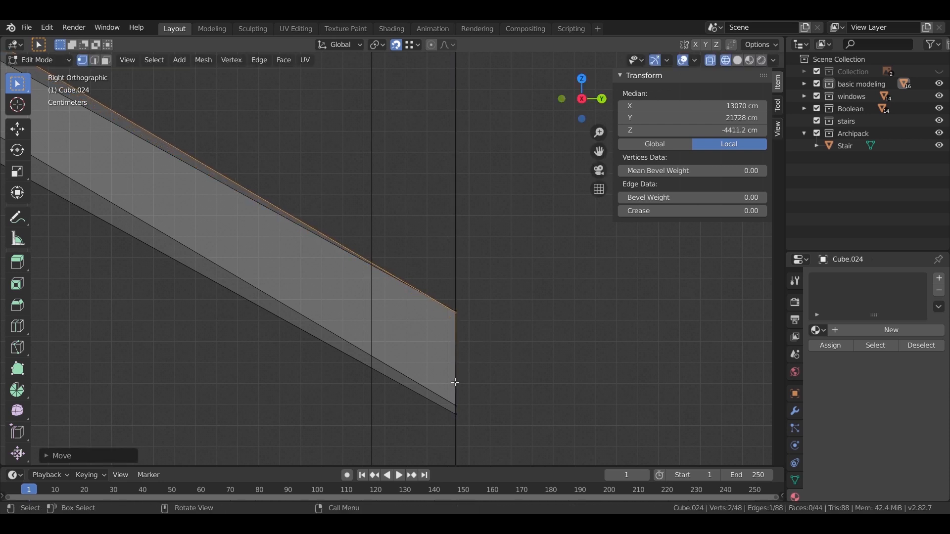
# Step: Select the lower edge of the same rail end and lower it along Z to line up with the other rail's lower edge
pyautogui.click(456, 399)
pyautogui.hotkey('ctrl', 'z')
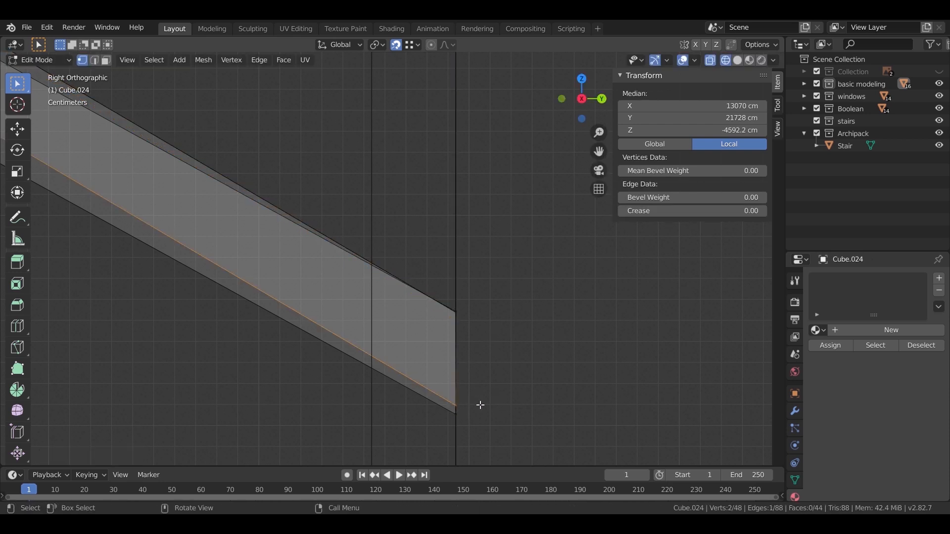
pyautogui.press('g')
pyautogui.click(490, 335)
pyautogui.moveTo(490, 335)
pyautogui.mouseDown(button='middle')
pyautogui.moveTo(275, 299)
pyautogui.moveTo(511, 318)
pyautogui.moveTo(421, 320)
pyautogui.mouseUp(button='middle')
pyautogui.scroll(-4, 511, 319)
pyautogui.scroll(2, 421, 320)
pyautogui.press('z')
pyautogui.click(504, 315)
pyautogui.moveTo(504, 314)
pyautogui.mouseDown(button='middle')
pyautogui.moveTo(532, 309)
pyautogui.moveTo(515, 300)
pyautogui.moveTo(520, 265)
pyautogui.mouseUp(button='middle')
pyautogui.scroll(3, 524, 259)
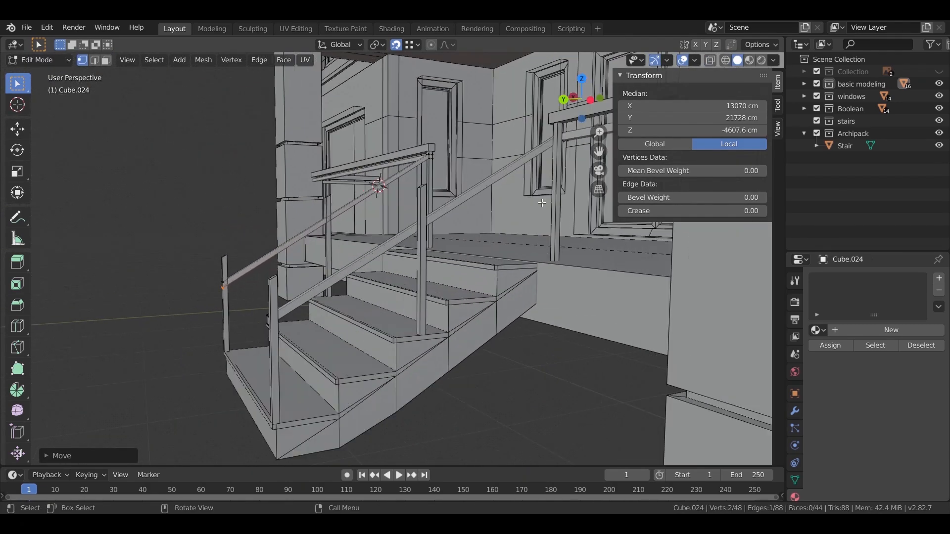
# Step: Select the top of the balcony's lower rail beside the stairs and lower it slightly along Z
pyautogui.keyDown('shift'); pyautogui.moveTo(564, 222); pyautogui.dragTo(545, 276, button='middle'); pyautogui.keyUp('shift')
pyautogui.scroll(1, 545, 277)
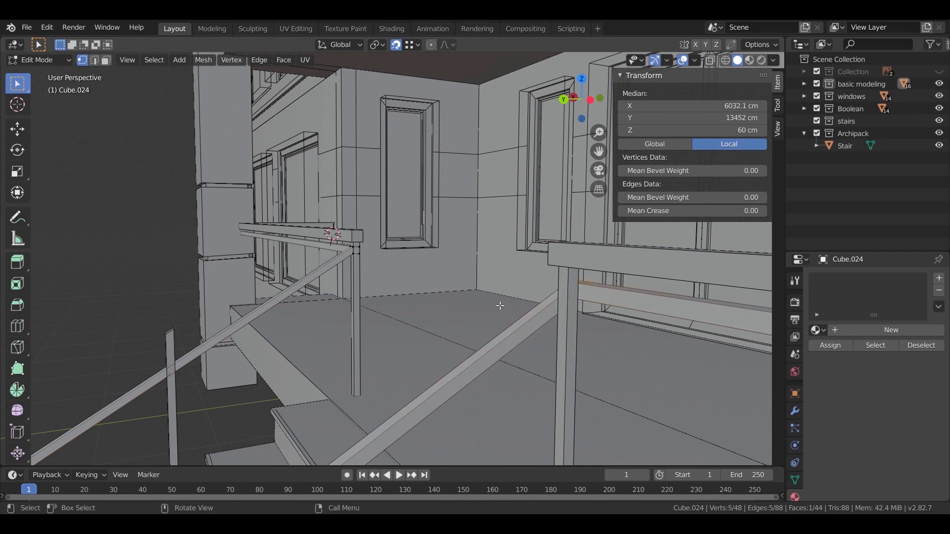
pyautogui.press('g')
pyautogui.press('z')
pyautogui.click(501, 330)
# Step: In wireframe, select the lower rails' balcony-front vertices and move them about 3.6 cm along Y
pyautogui.moveTo(501, 329); pyautogui.dragTo(295, 371, button='middle')
pyautogui.moveTo(344, 391)
pyautogui.mouseDown(button='middle')
pyautogui.moveTo(206, 308)
pyautogui.moveTo(286, 283)
pyautogui.mouseUp(button='middle')
pyautogui.hotkey('shift', 'z')
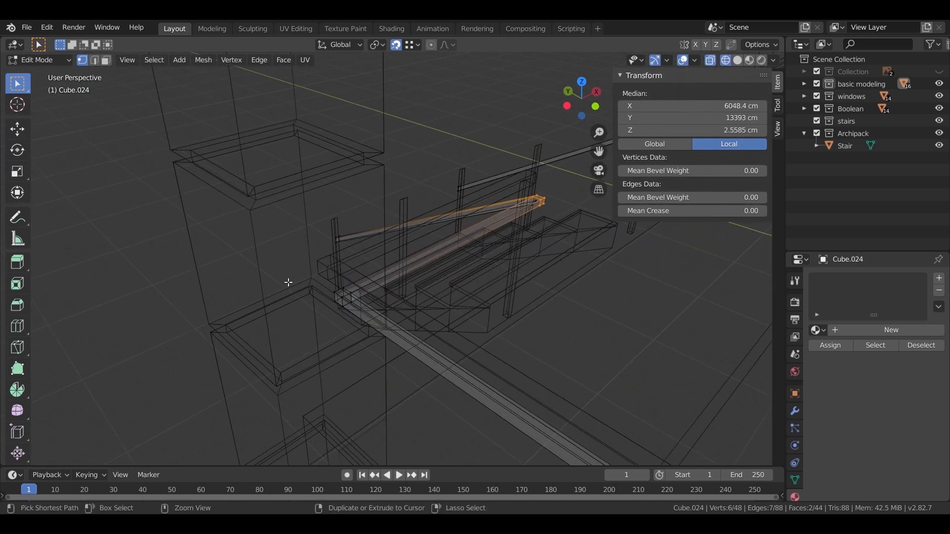
pyautogui.moveTo(453, 315); pyautogui.dragTo(537, 385, button='middle')
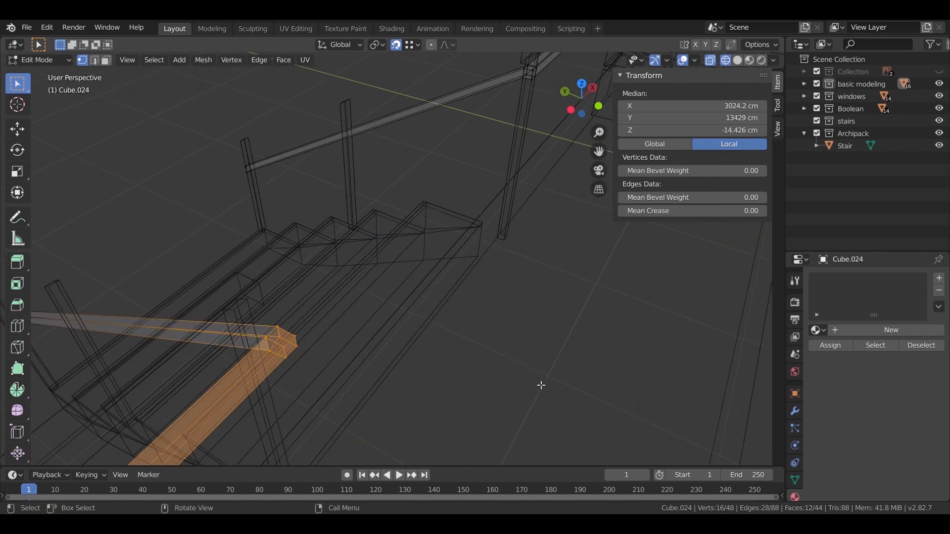
pyautogui.press('g')
pyautogui.press('y')
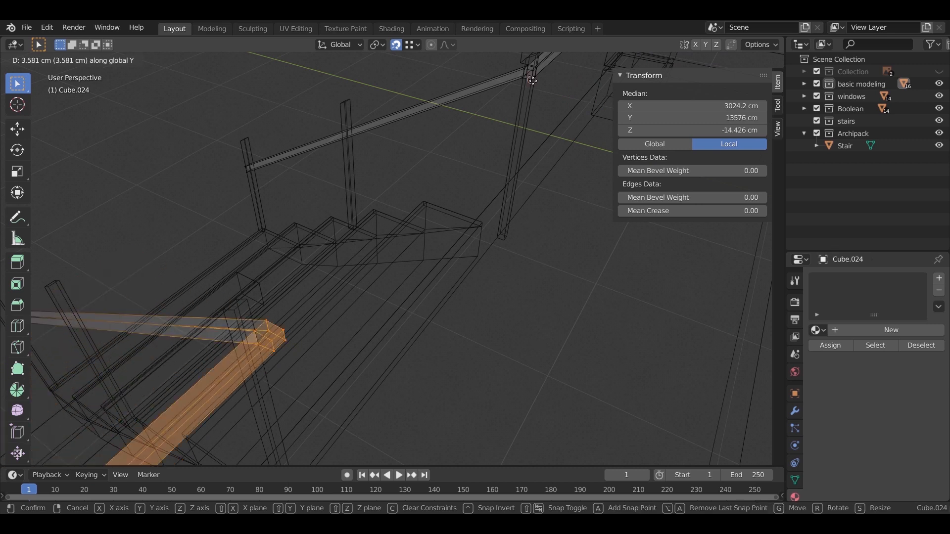
pyautogui.click(533, 80)
# Step: Move the selected balcony-front vertices farther along Y until the lower rail lines up with the posts
pyautogui.moveTo(456, 244); pyautogui.dragTo(476, 269, button='middle')
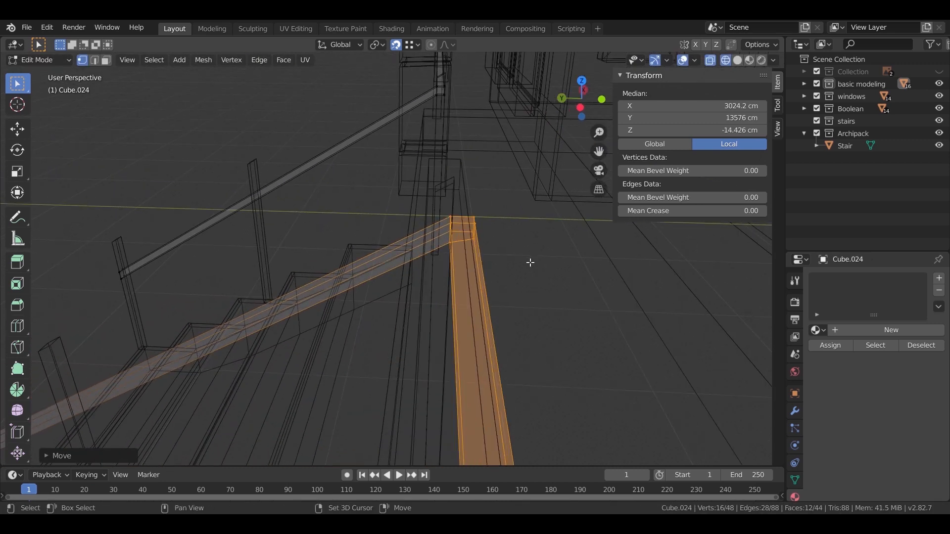
pyautogui.press('g')
pyautogui.press('y')
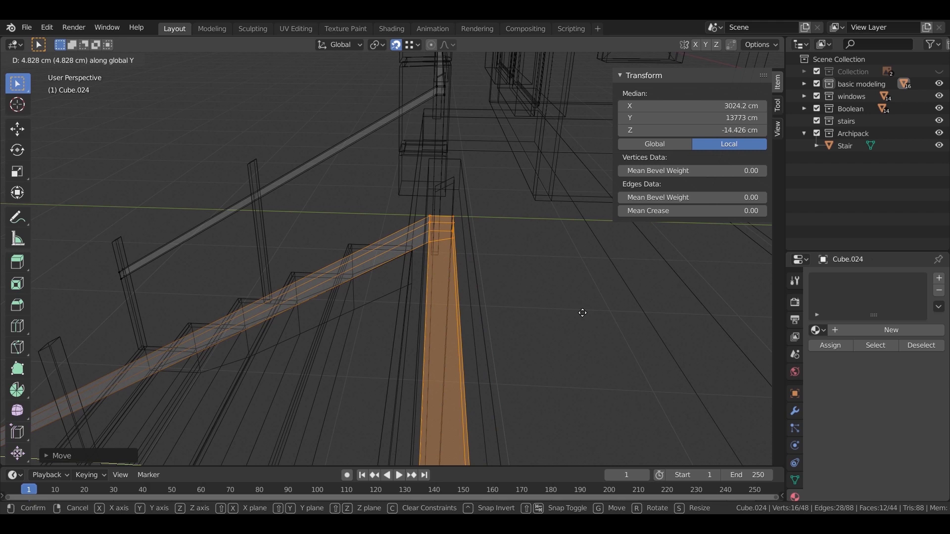
pyautogui.click(437, 113)
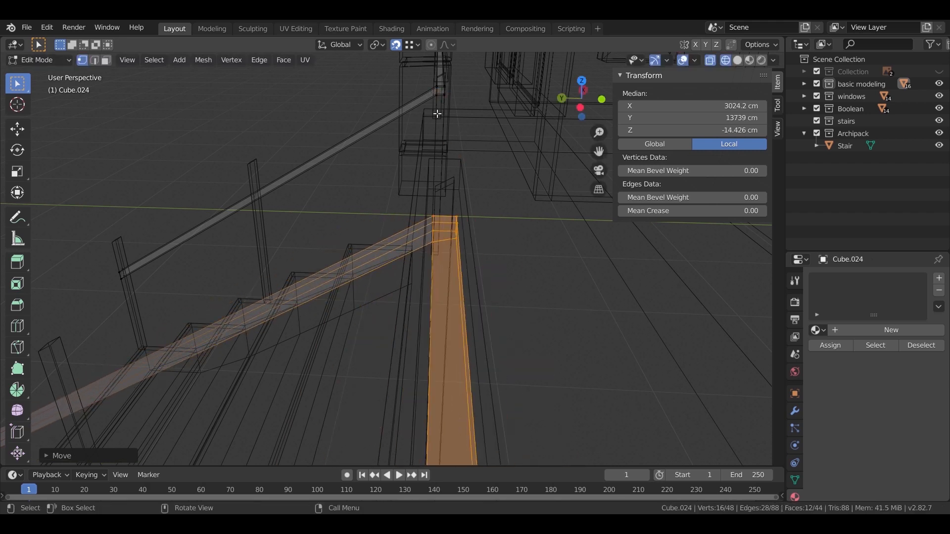
pyautogui.click(487, 198)
# Step: In solid shading, select the stair rail's inner side faces at the upper post and shift them slightly along X
pyautogui.moveTo(487, 199)
pyautogui.mouseDown(button='middle')
pyautogui.moveTo(367, 314)
pyautogui.moveTo(417, 316)
pyautogui.mouseUp(button='middle')
pyautogui.scroll(-3, 417, 317)
pyautogui.scroll(2, 524, 255)
pyautogui.moveTo(527, 255)
pyautogui.keyDown('shift'); pyautogui.mouseDown(button='middle')
pyautogui.moveTo(480, 207)
pyautogui.moveTo(487, 350)
pyautogui.mouseUp(button='middle'); pyautogui.keyUp('shift')
pyautogui.moveTo(488, 349); pyautogui.dragTo(517, 322, button='middle')
pyautogui.keyDown('shift'); pyautogui.moveTo(215, 218); pyautogui.dragTo(314, 231, button='middle'); pyautogui.keyUp('shift')
pyautogui.scroll(4, 302, 217)
pyautogui.click(215, 174)
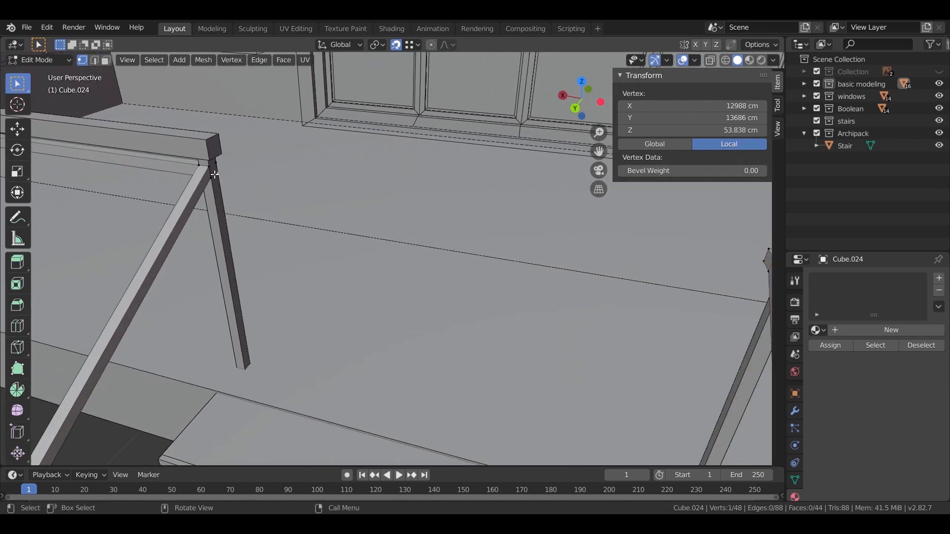
pyautogui.press('3')
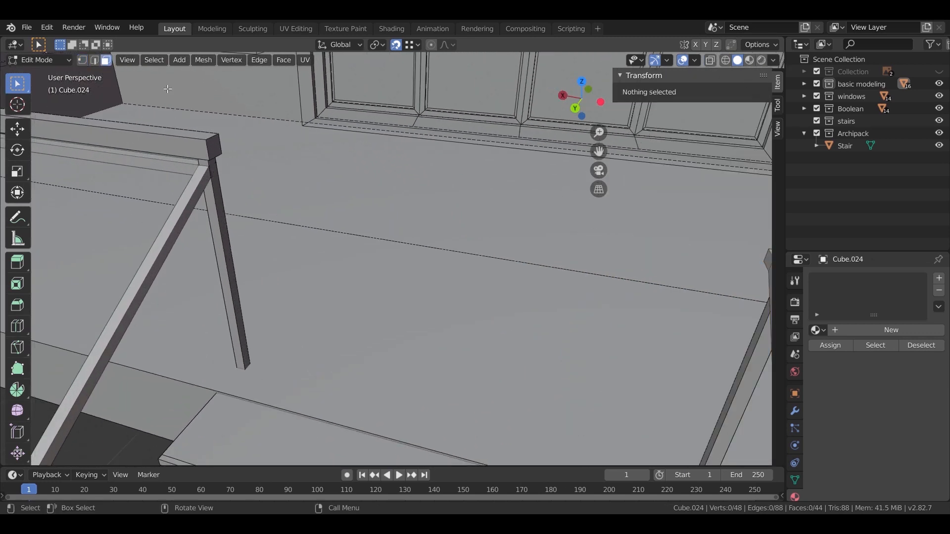
pyautogui.click(209, 173)
pyautogui.keyDown('shift'); pyautogui.moveTo(257, 129); pyautogui.dragTo(261, 64, button='middle'); pyautogui.keyUp('shift')
pyautogui.scroll(-3, 267, 79)
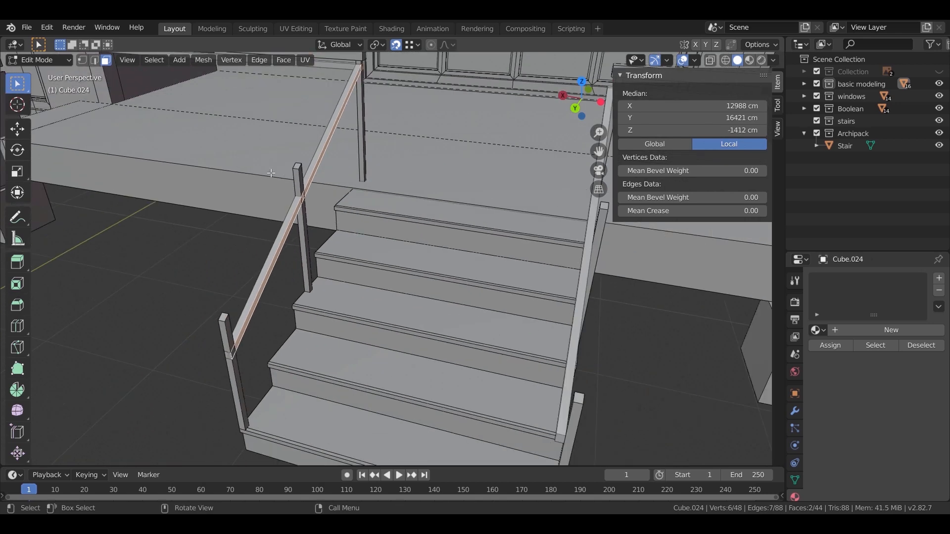
pyautogui.keyDown('shift'); pyautogui.moveTo(324, 153); pyautogui.dragTo(337, 308, button='middle'); pyautogui.keyUp('shift')
pyautogui.scroll(6, 337, 308)
pyautogui.press('g')
pyautogui.press('x')
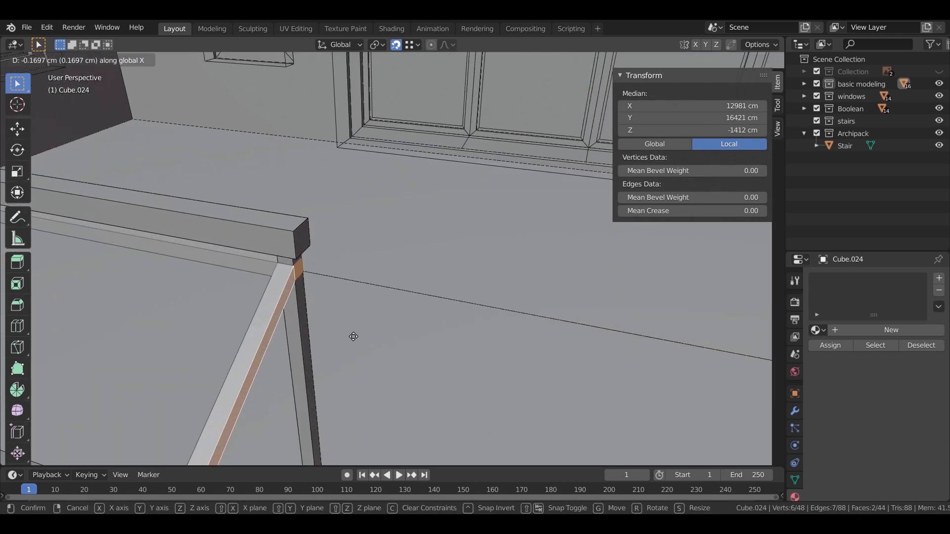
pyautogui.click(357, 338)
# Step: Leave mesh editing, duplicate the joined lower rails and move the copy down along Z below the original
pyautogui.scroll(-4, 356, 339)
pyautogui.press('Tab')
pyautogui.scroll(-3, 467, 327)
pyautogui.moveTo(467, 328); pyautogui.dragTo(426, 337, button='middle')
pyautogui.hotkey('shift', 'd')
pyautogui.press('z')
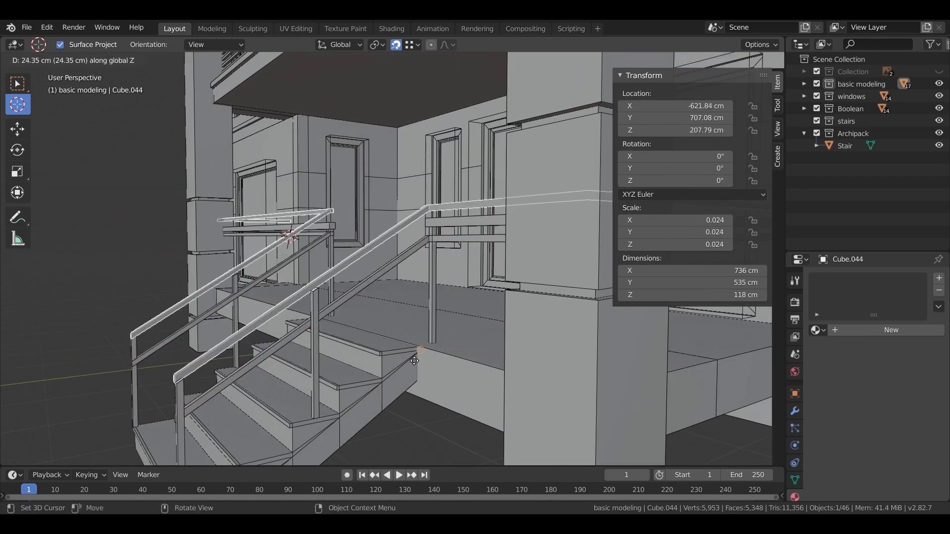
pyautogui.press('Escape')
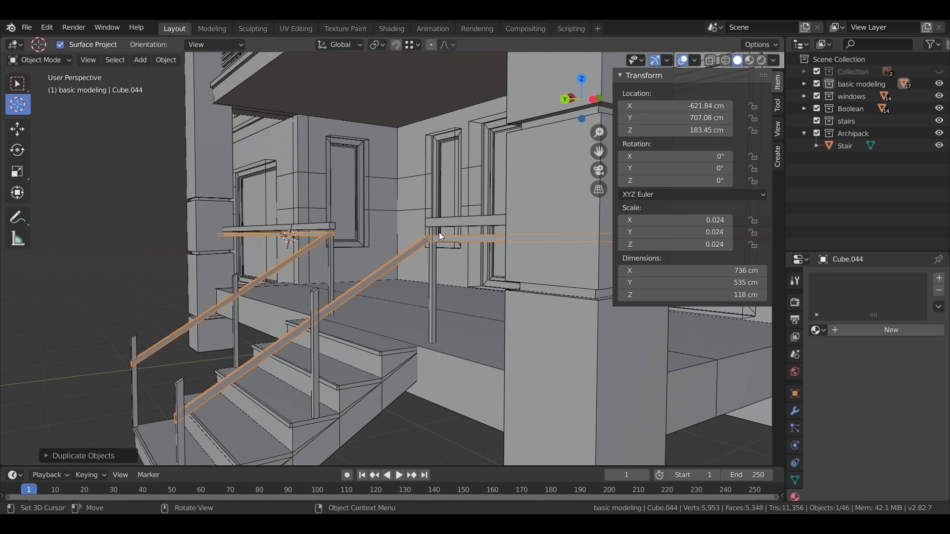
pyautogui.press('Delete')
pyautogui.click(416, 247)
pyautogui.hotkey('ctrl', 'z')
pyautogui.press('w')
pyautogui.press('g')
pyautogui.press('z')
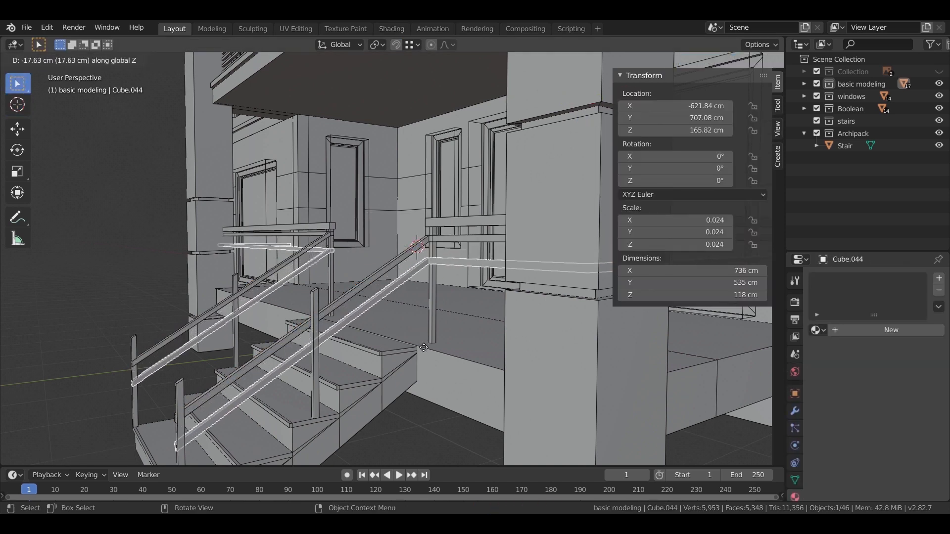
pyautogui.click(426, 401)
# Step: Repeat the rail duplication three times at the same spacing and delete the lowest copy
pyautogui.hotkey('shift', 'r')
pyautogui.hotkey('shift', 'r')
pyautogui.hotkey('shift', 'r')
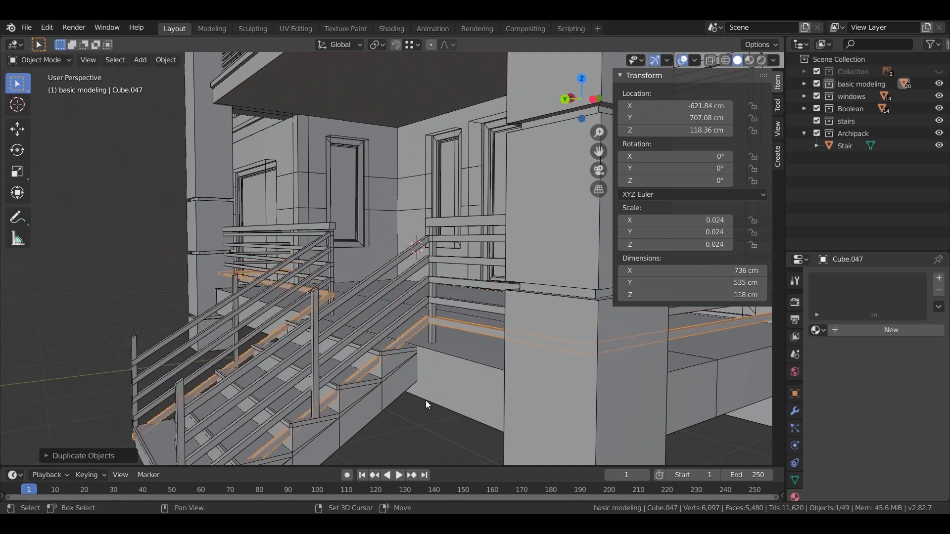
pyautogui.press('Delete')
pyautogui.moveTo(412, 363); pyautogui.dragTo(358, 363, button='middle')
# Step: Select the balcony handrail and raise it about 5.7 cm along Z
pyautogui.moveTo(471, 366); pyautogui.dragTo(463, 256, button='middle')
pyautogui.click(463, 257)
pyautogui.moveTo(359, 327); pyautogui.dragTo(394, 331, button='middle')
pyautogui.press('g')
pyautogui.press('z')
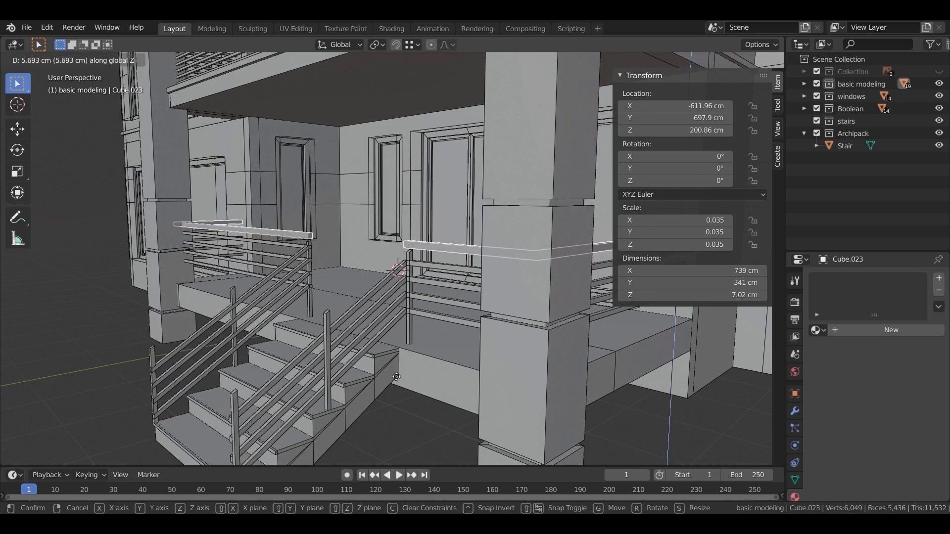
pyautogui.click(396, 377)
# Step: Open the handrail for mesh editing and select its two end faces at the stair opening
pyautogui.moveTo(396, 377); pyautogui.dragTo(414, 341, button='middle')
pyautogui.scroll(2, 393, 318)
pyautogui.press('Tab')
pyautogui.scroll(3, 218, 245)
pyautogui.moveTo(302, 300); pyautogui.dragTo(383, 314, button='middle')
pyautogui.rightClick(630, 286)
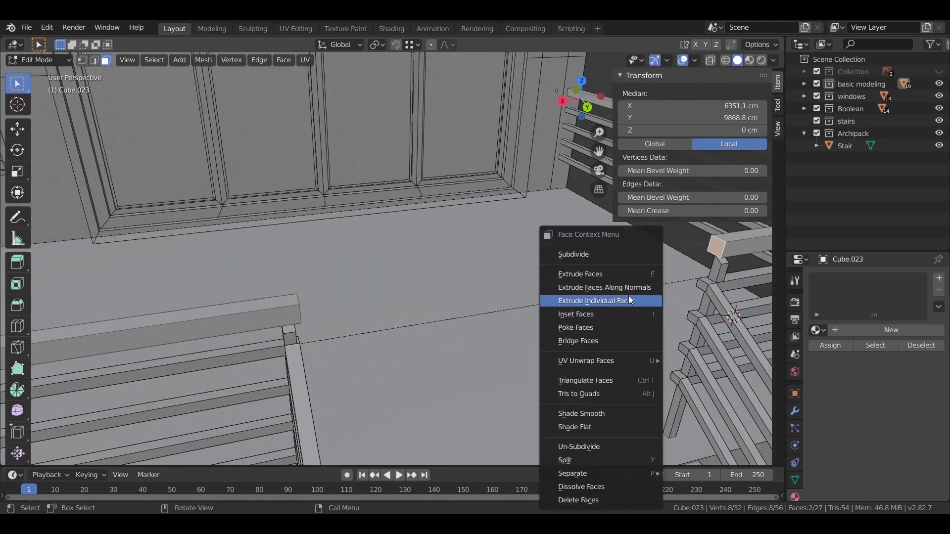
pyautogui.click(634, 288)
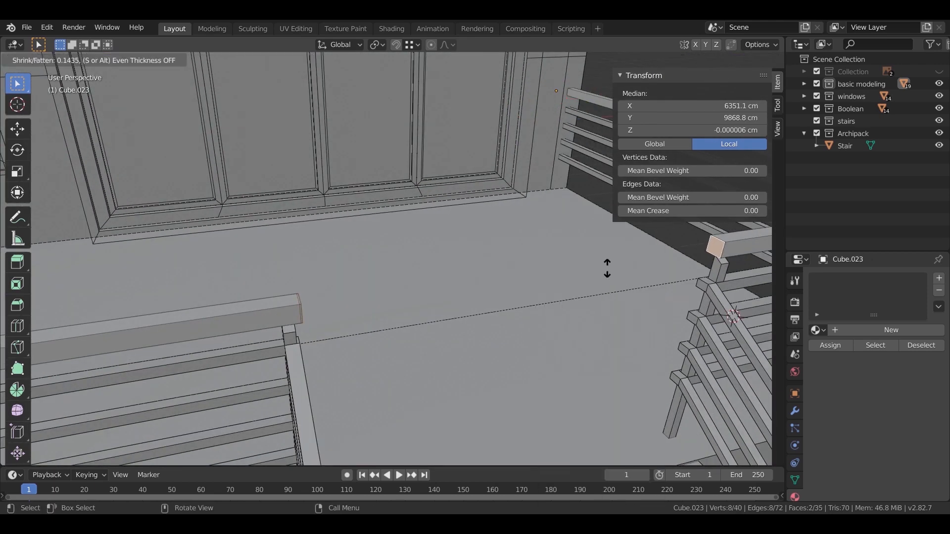
pyautogui.click(569, 133)
pyautogui.moveTo(573, 329); pyautogui.dragTo(547, 341, button='middle')
pyautogui.hotkey('ctrl', 'z')
# Step: Extrude both handrail end faces a short distance along their normals into the stair opening
pyautogui.rightClick(548, 336)
pyautogui.click(541, 288)
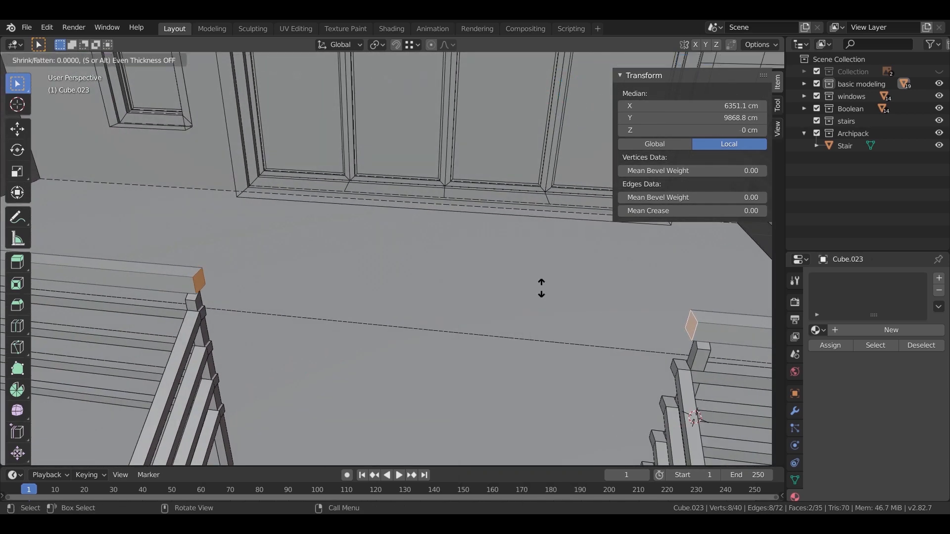
pyautogui.click(518, 450)
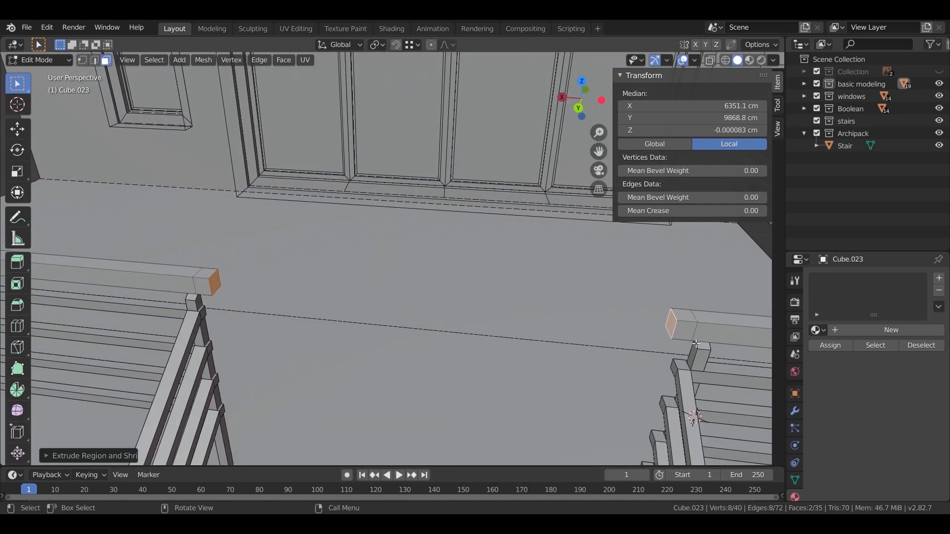
# Step: Select the stair-side faces of the two new handrail segments, extrude them and move them along Y to above the lowest stair posts
pyautogui.moveTo(244, 276); pyautogui.dragTo(270, 270, button='middle')
pyautogui.press('e')
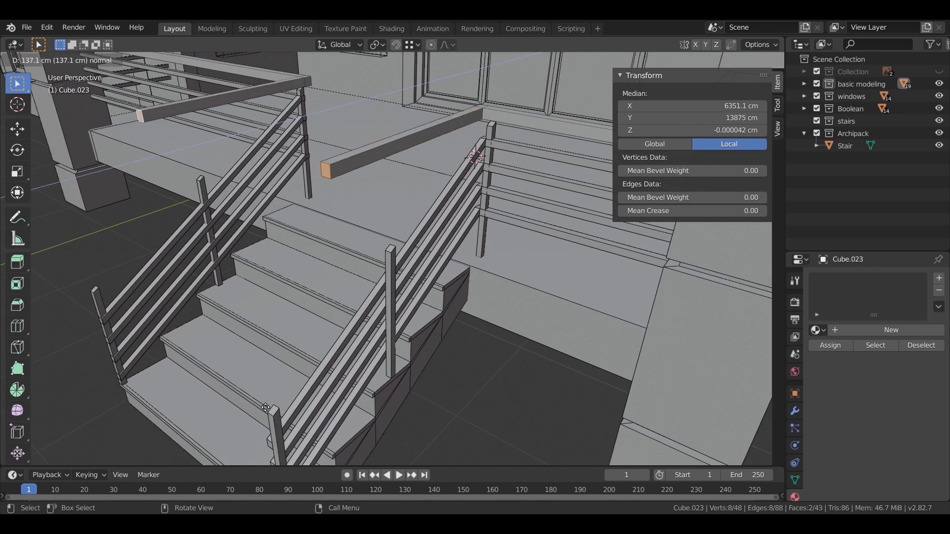
pyautogui.click(363, 217)
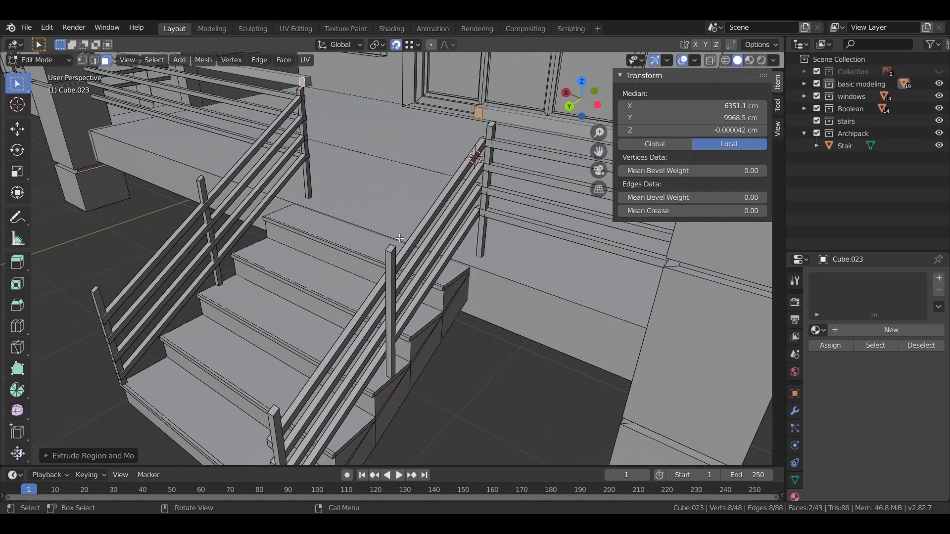
pyautogui.press('g')
pyautogui.press('y')
pyautogui.click(283, 347)
pyautogui.moveTo(284, 347); pyautogui.dragTo(475, 242, button='middle')
# Step: Move the extruded handrail ends along Y just past the lowest stair posts and lower them along Z to follow the stair slope
pyautogui.press('KP_3')
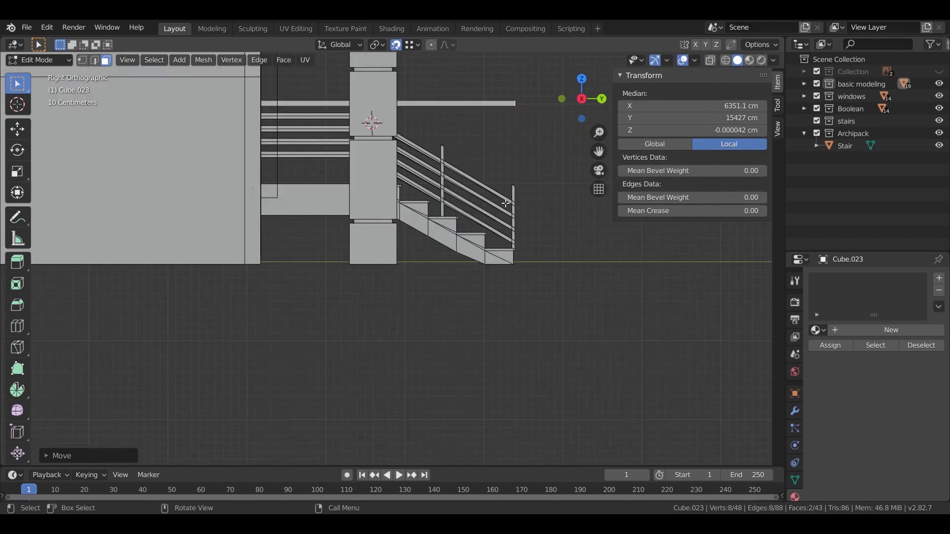
pyautogui.scroll(6, 506, 202)
pyautogui.press('g')
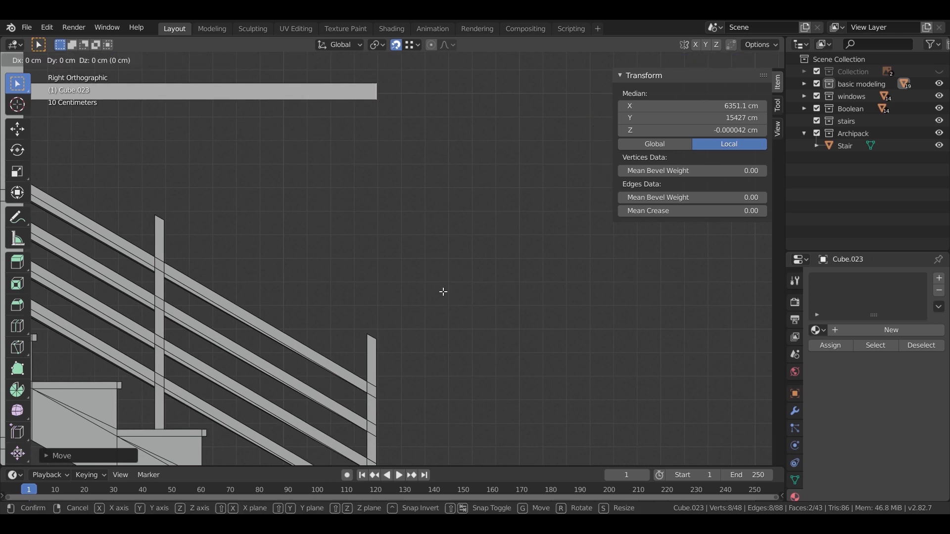
pyautogui.press('y')
pyautogui.click(502, 312)
pyautogui.press('g')
pyautogui.press('z')
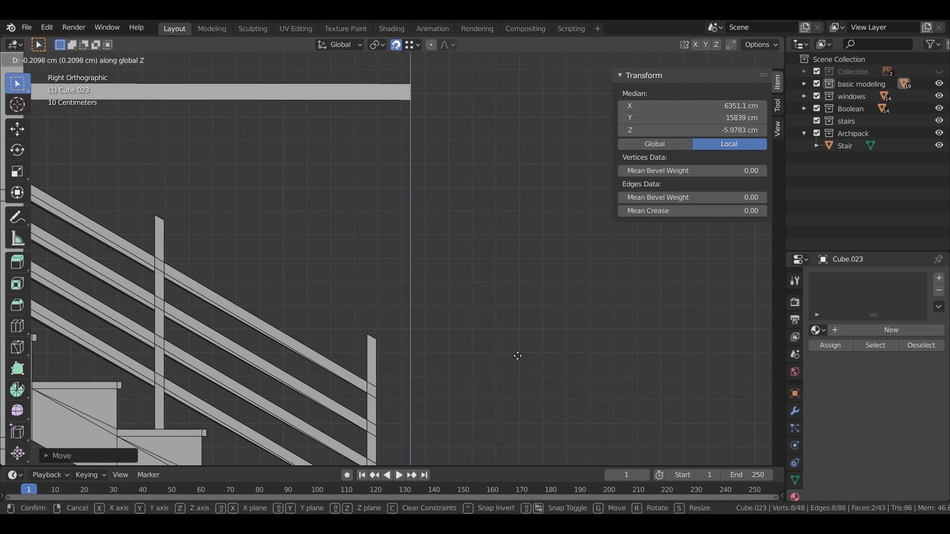
pyautogui.click(470, 175)
# Step: In wireframe display, select the handrail's corner pieces at both sides of the stair opening together with the sloped runs' lower ends
pyautogui.moveTo(456, 185)
pyautogui.mouseDown(button='middle')
pyautogui.moveTo(348, 186)
pyautogui.moveTo(414, 210)
pyautogui.mouseUp(button='middle')
pyautogui.scroll(-4, 413, 210)
pyautogui.press('z')
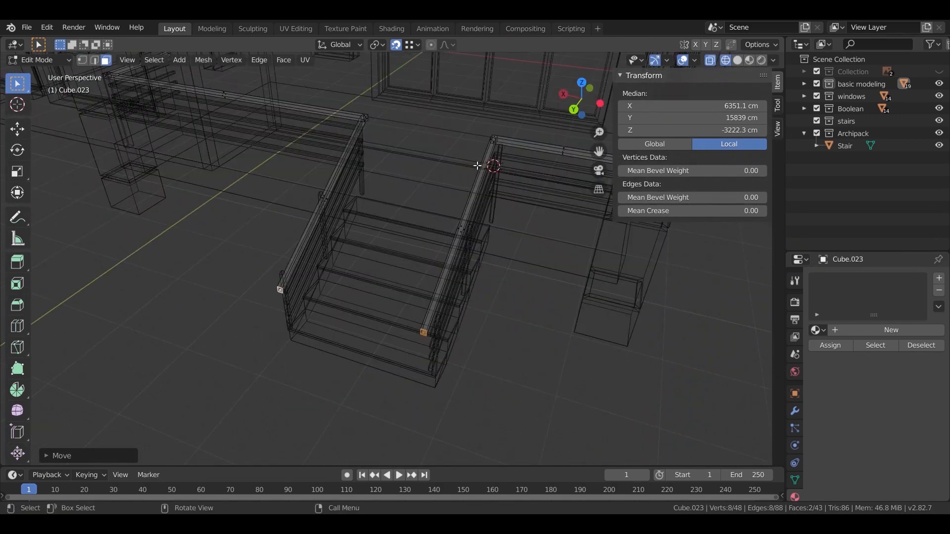
pyautogui.scroll(4, 479, 179)
pyautogui.keyDown('shift'); pyautogui.moveTo(479, 182); pyautogui.dragTo(465, 207, button='middle'); pyautogui.keyUp('shift')
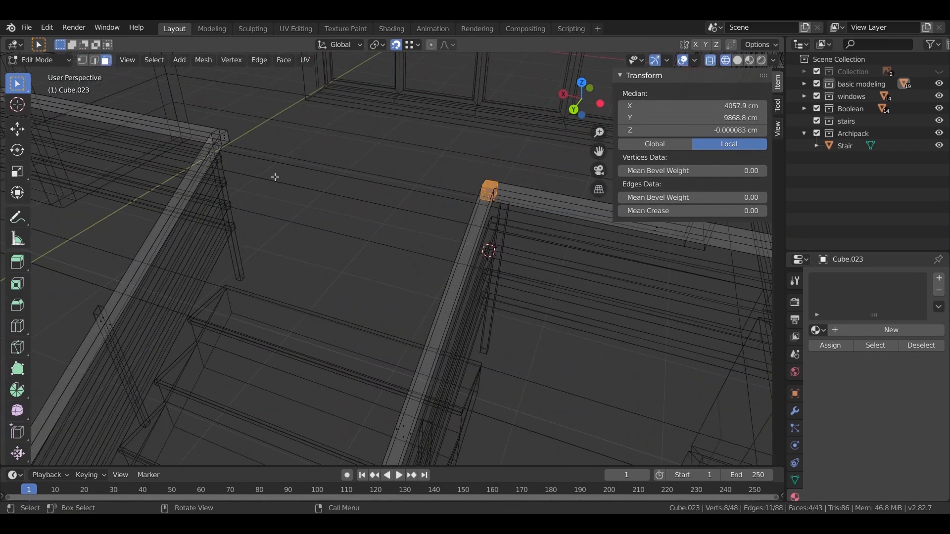
pyautogui.keyDown('shift'); pyautogui.moveTo(228, 161); pyautogui.dragTo(238, 164); pyautogui.keyUp('shift')
pyautogui.scroll(-2, 248, 166)
pyautogui.keyDown('shift'); pyautogui.moveTo(275, 171); pyautogui.dragTo(342, 81, button='middle'); pyautogui.keyUp('shift')
pyautogui.scroll(-2, 336, 97)
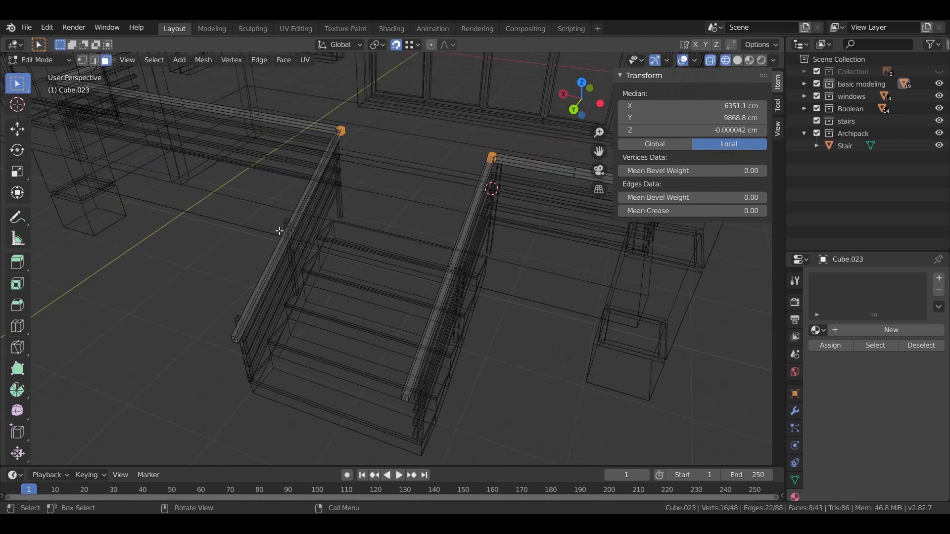
pyautogui.keyDown('shift'); pyautogui.moveTo(242, 343); pyautogui.dragTo(247, 348); pyautogui.keyUp('shift')
pyautogui.moveTo(299, 356); pyautogui.dragTo(330, 321, button='middle')
# Step: Limit the selection to one side's sloped handrail and move it along X over its stair posts
pyautogui.press('KP_5')
pyautogui.press('KP_7')
pyautogui.scroll(-1, 350, 241)
pyautogui.moveTo(446, 167); pyautogui.dragTo(526, 418)
pyautogui.keyDown('shift'); pyautogui.moveTo(527, 359); pyautogui.dragTo(419, 332, button='middle'); pyautogui.keyUp('shift')
pyautogui.scroll(5, 394, 280)
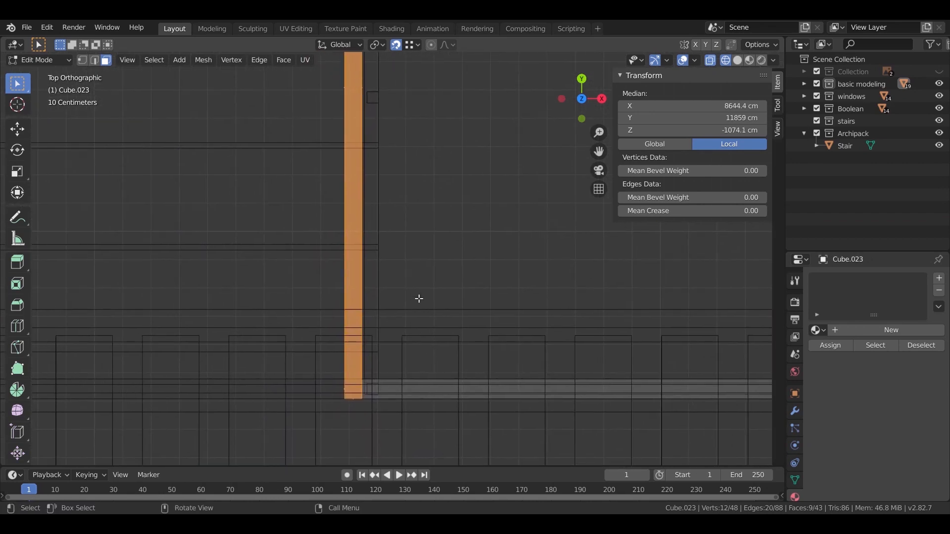
pyautogui.press('g')
pyautogui.press('x')
pyautogui.click(422, 274)
# Step: Select the sloped handrail on the opposite side of the stairs and move it along X over its posts
pyautogui.moveTo(408, 276); pyautogui.dragTo(437, 237, button='middle')
pyautogui.scroll(-3, 437, 237)
pyautogui.press('KP_7')
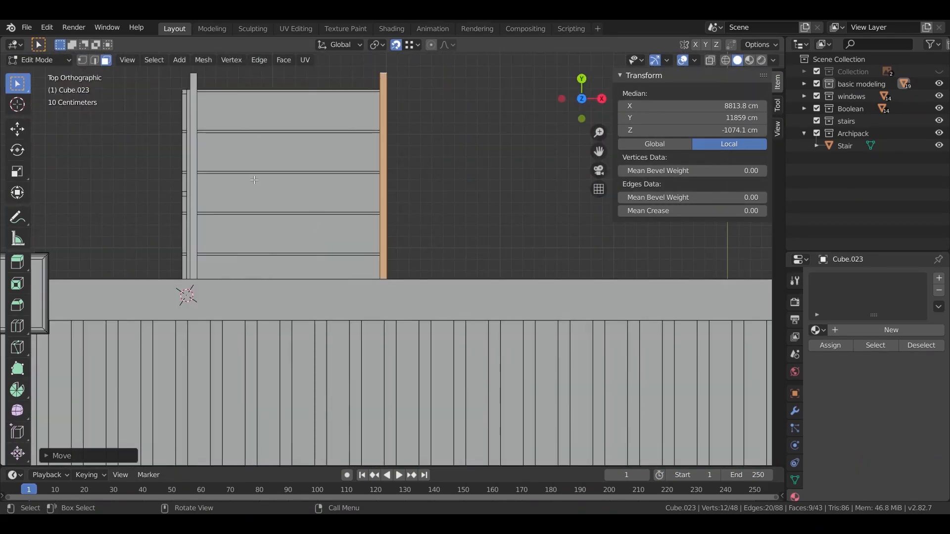
pyautogui.press('z')
pyautogui.click(177, 184)
pyautogui.keyDown('shift'); pyautogui.moveTo(176, 181); pyautogui.dragTo(329, 242, button='middle'); pyautogui.keyUp('shift')
pyautogui.moveTo(295, 111); pyautogui.dragTo(388, 381)
pyautogui.moveTo(388, 381)
pyautogui.mouseDown(button='middle')
pyautogui.moveTo(565, 319)
pyautogui.moveTo(427, 216)
pyautogui.moveTo(421, 246)
pyautogui.moveTo(375, 288)
pyautogui.moveTo(349, 286)
pyautogui.moveTo(251, 329)
pyautogui.mouseUp(button='middle')
pyautogui.hotkey('shift', 'z')
pyautogui.press('g')
pyautogui.press('x')
pyautogui.click(433, 233)
# Step: Open the stair mesh for editing, move the top faces of the two uppermost posts along Z to meet the handrail, and save
pyautogui.press('Tab')
pyautogui.click(356, 296)
pyautogui.scroll(4, 378, 266)
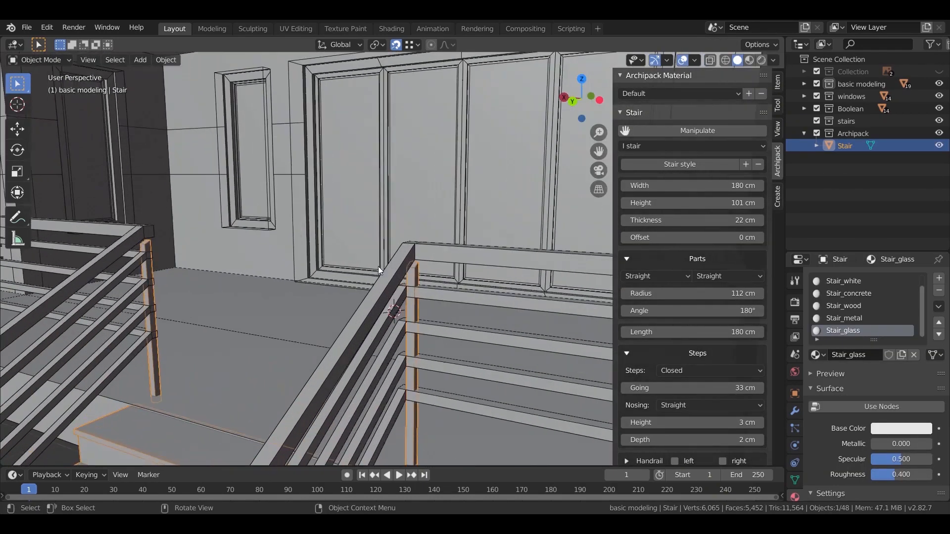
pyautogui.press('Tab')
pyautogui.moveTo(378, 266); pyautogui.dragTo(56, 94, button='middle')
pyautogui.click(446, 272)
pyautogui.moveTo(446, 272); pyautogui.dragTo(225, 232, button='middle')
pyautogui.moveTo(376, 318); pyautogui.dragTo(391, 302, button='middle')
pyautogui.press('z')
pyautogui.click(485, 323)
pyautogui.scroll(-5, 453, 339)
pyautogui.hotkey('ctrl', 's')
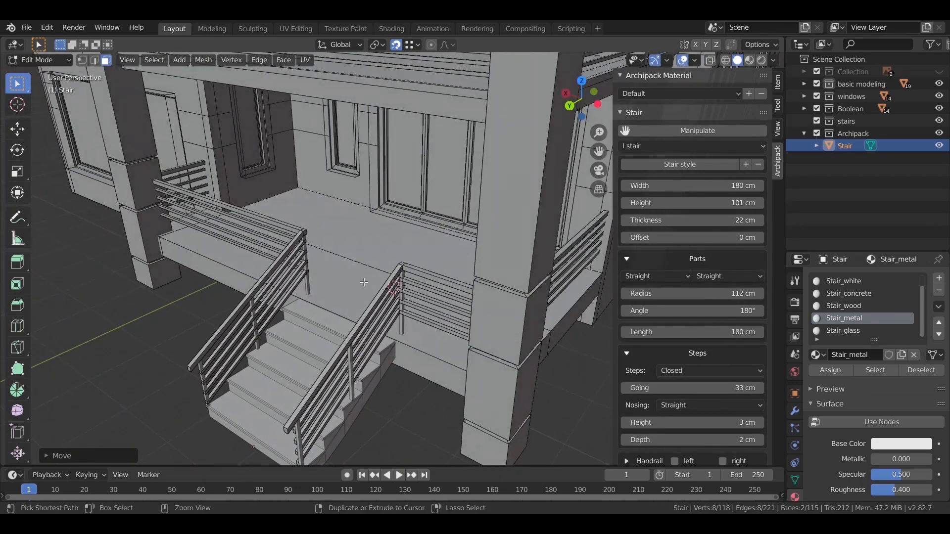
# Step: Leave mesh editing, deselect the stair, save the file and hide the viewport sidebar
pyautogui.press('Tab')
pyautogui.scroll(-4, 358, 321)
pyautogui.moveTo(424, 370); pyautogui.dragTo(479, 345, button='middle')
pyautogui.click(399, 382)
pyautogui.scroll(-3, 351, 365)
pyautogui.hotkey('ctrl', 's')
pyautogui.press('n')
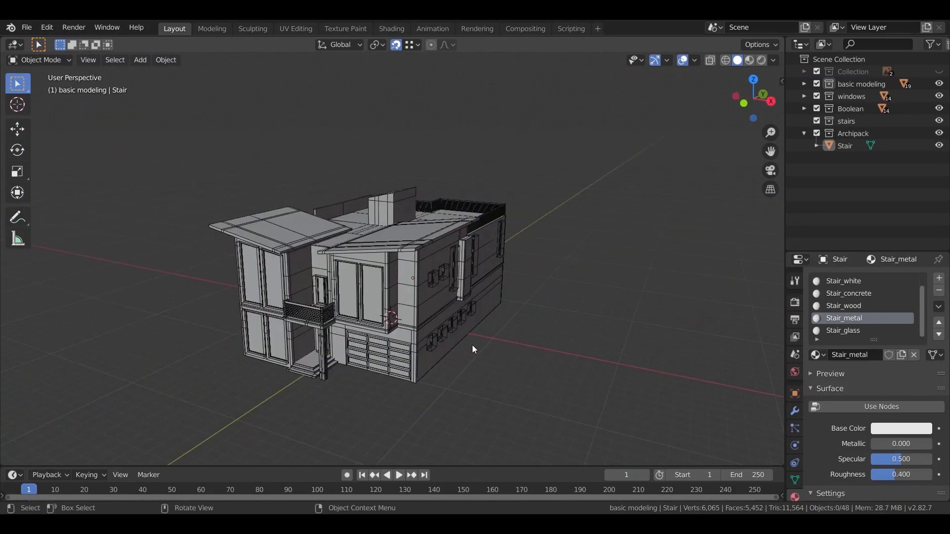
# Step: Add a plane to the basic modeling collection and scale it up into a ground surface around the house
pyautogui.click(865, 82)
pyautogui.hotkey('shift', 'a')
pyautogui.moveTo(445, 277)
pyautogui.click(513, 277)
pyautogui.moveTo(508, 313); pyautogui.dragTo(506, 375, button='middle')
pyautogui.press('s')
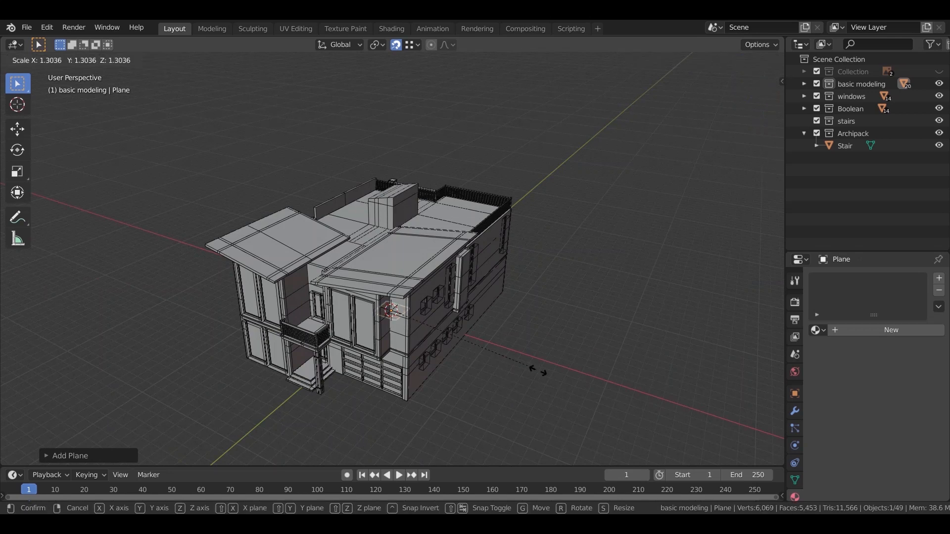
pyautogui.click(518, 324)
pyautogui.press('s')
pyautogui.click(555, 293)
# Step: Open the ground plane for edge editing and move its front edge along Y to extend beyond the small front steps
pyautogui.moveTo(555, 293)
pyautogui.mouseDown(button='middle')
pyautogui.moveTo(538, 257)
pyautogui.moveTo(399, 365)
pyautogui.moveTo(456, 361)
pyautogui.moveTo(488, 399)
pyautogui.moveTo(542, 405)
pyautogui.moveTo(548, 329)
pyautogui.moveTo(540, 296)
pyautogui.mouseUp(button='middle')
pyautogui.press('Tab')
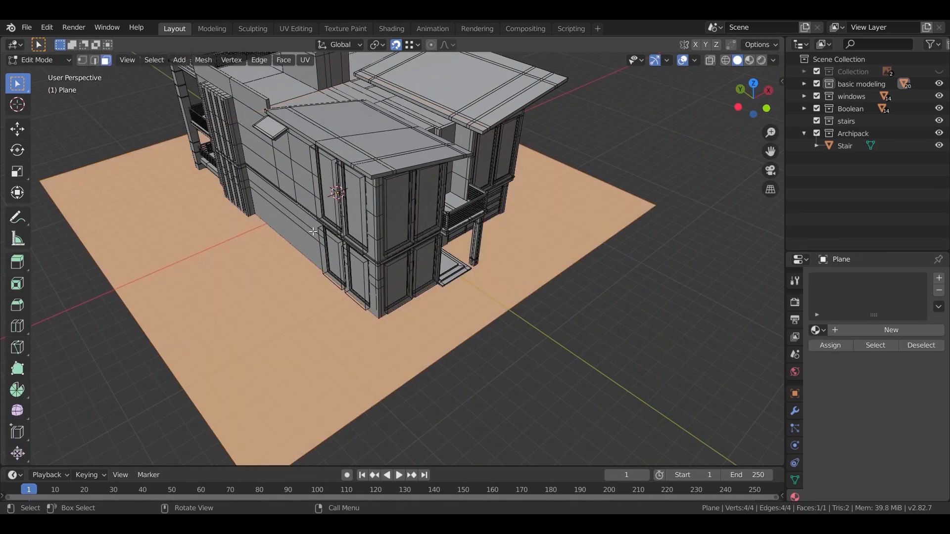
pyautogui.click(94, 61)
pyautogui.click(450, 355)
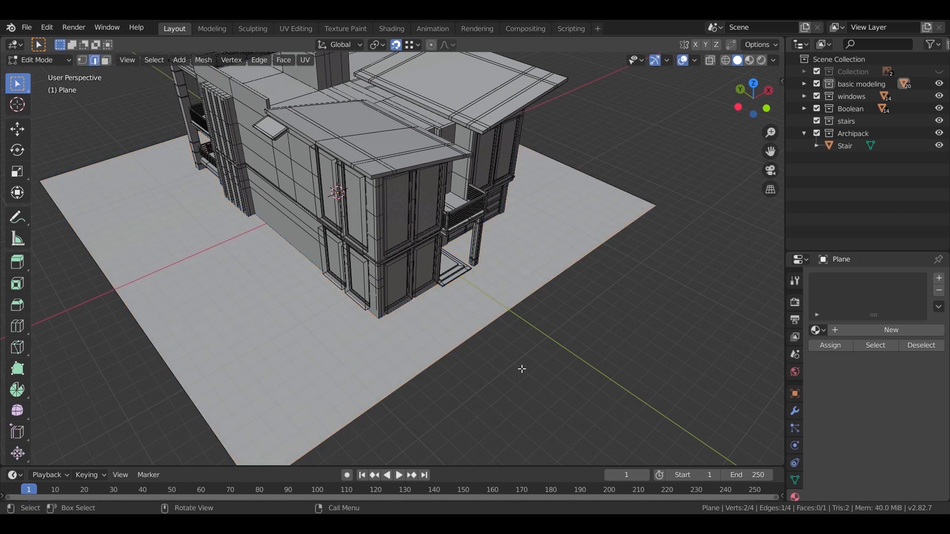
pyautogui.press('g')
pyautogui.press('y')
pyautogui.click(507, 335)
pyautogui.press('g')
pyautogui.press('y')
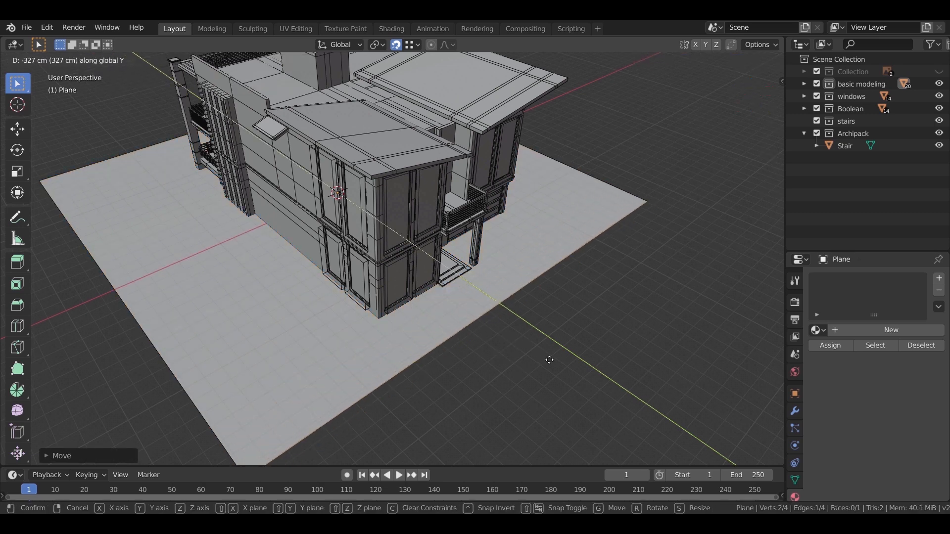
pyautogui.click(583, 371)
pyautogui.press('g')
pyautogui.press('y')
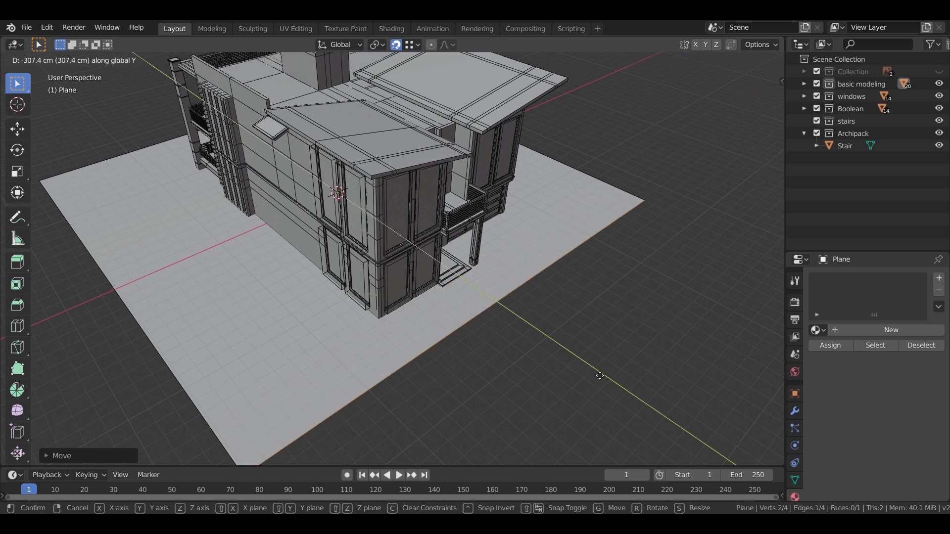
pyautogui.click(599, 376)
# Step: Snap the plane's side edge to the house wall along X and shift it outward by -800 cm
pyautogui.moveTo(599, 375); pyautogui.dragTo(579, 367, button='middle')
pyautogui.moveTo(311, 286); pyautogui.dragTo(294, 280, button='middle')
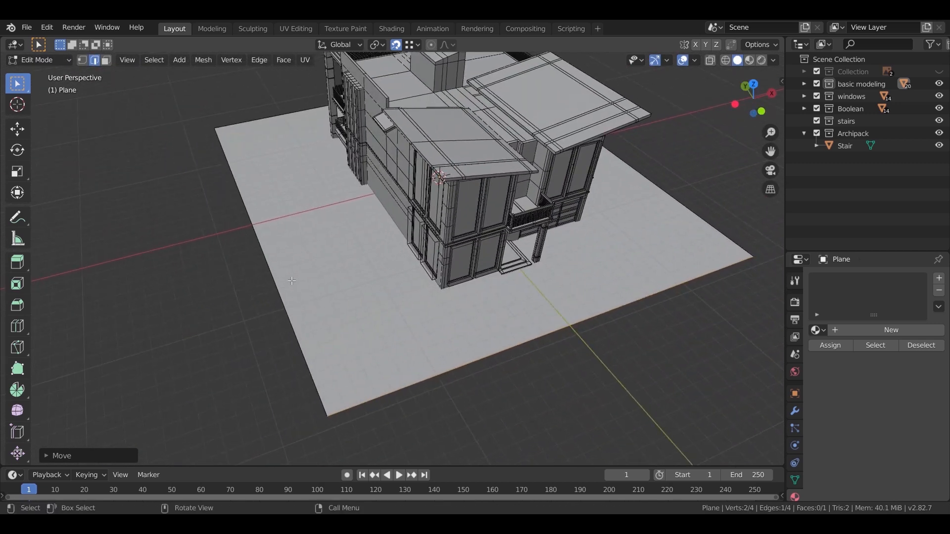
pyautogui.press('g')
pyautogui.press('x')
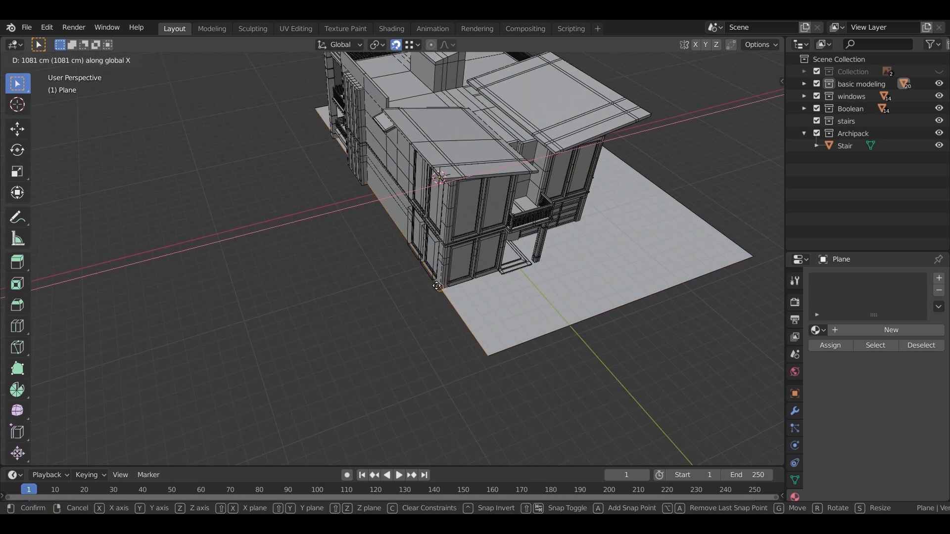
pyautogui.click(437, 285)
pyautogui.write('gx800-')
pyautogui.press('Return')
pyautogui.moveTo(326, 381)
pyautogui.mouseDown(button='middle')
pyautogui.moveTo(380, 367)
pyautogui.moveTo(426, 386)
pyautogui.moveTo(317, 371)
pyautogui.mouseUp(button='middle')
pyautogui.write('gx800-')
pyautogui.press('Return')
# Step: Select the plane's rear edge and move it 800 cm along Y
pyautogui.moveTo(251, 297); pyautogui.dragTo(595, 296, button='middle')
pyautogui.press('g')
pyautogui.press('Return')
pyautogui.write('gy800')
pyautogui.press('Return')
pyautogui.scroll(-3, 593, 296)
pyautogui.moveTo(435, 315); pyautogui.dragTo(497, 324, button='middle')
pyautogui.scroll(-3, 526, 318)
pyautogui.press('Tab')
pyautogui.press('Tab')
# Step: Loop cut the ground plane beside its negative-X edge and move the new loop a short distance inward
pyautogui.moveTo(372, 352); pyautogui.dragTo(367, 359, button='middle')
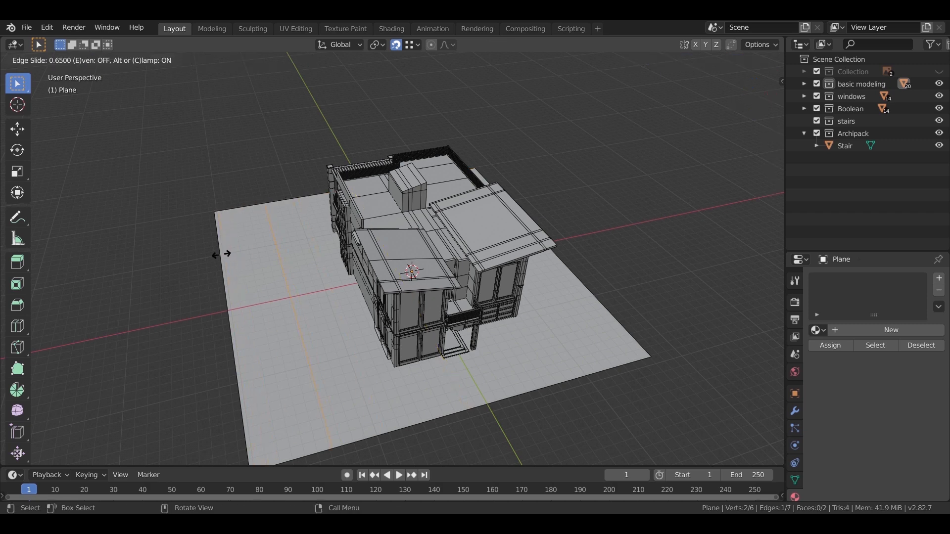
pyautogui.click(176, 244)
pyautogui.press('KP_7')
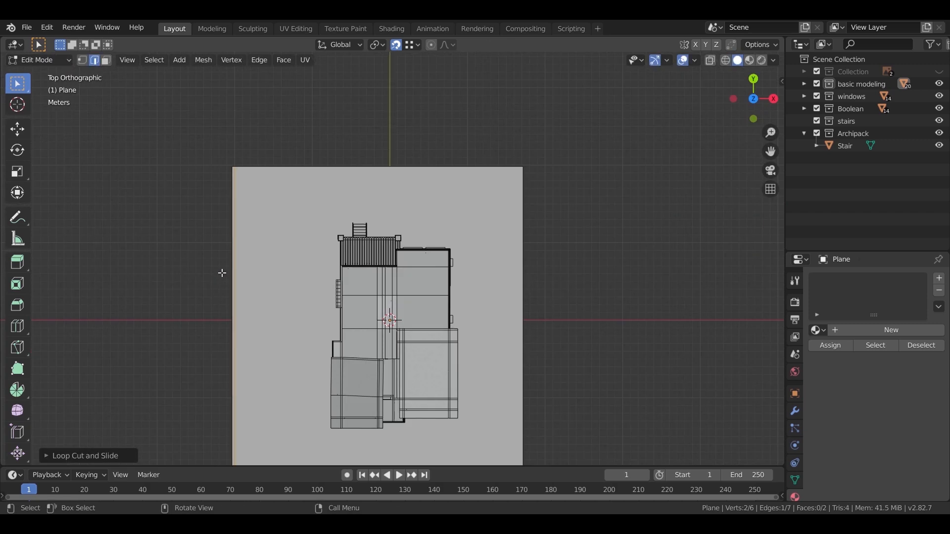
pyautogui.scroll(3, 289, 265)
pyautogui.press('g')
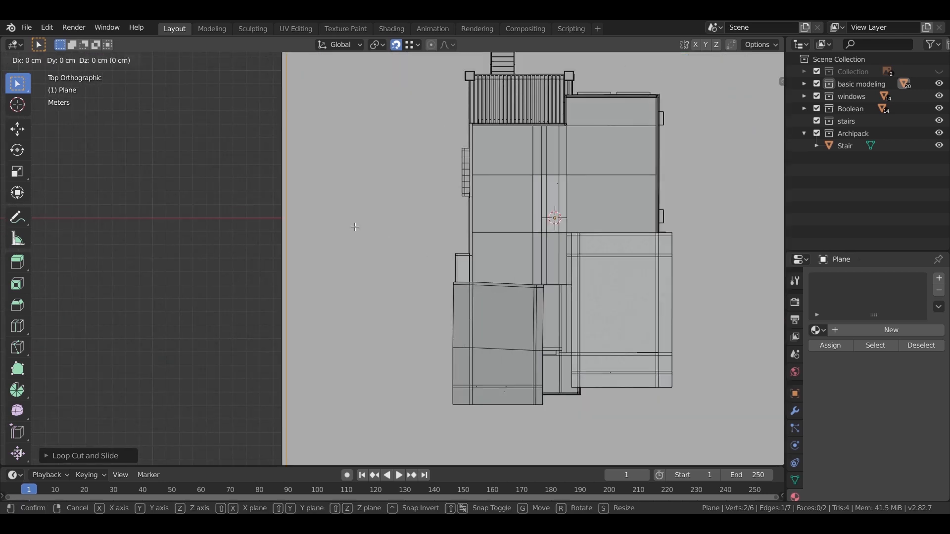
pyautogui.press('Return')
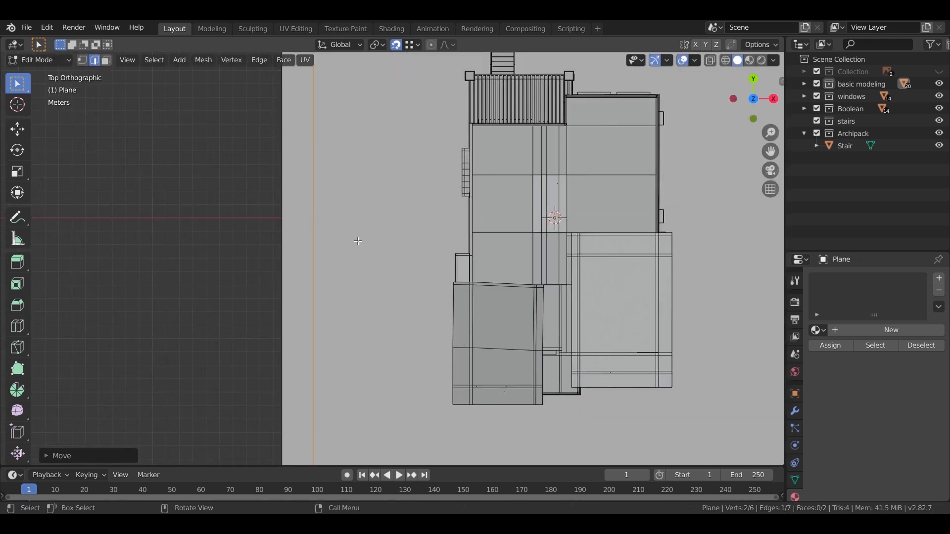
# Step: Loop cut the plane at its rear edge and move the new loop -200 cm along Y
pyautogui.scroll(-2, 366, 238)
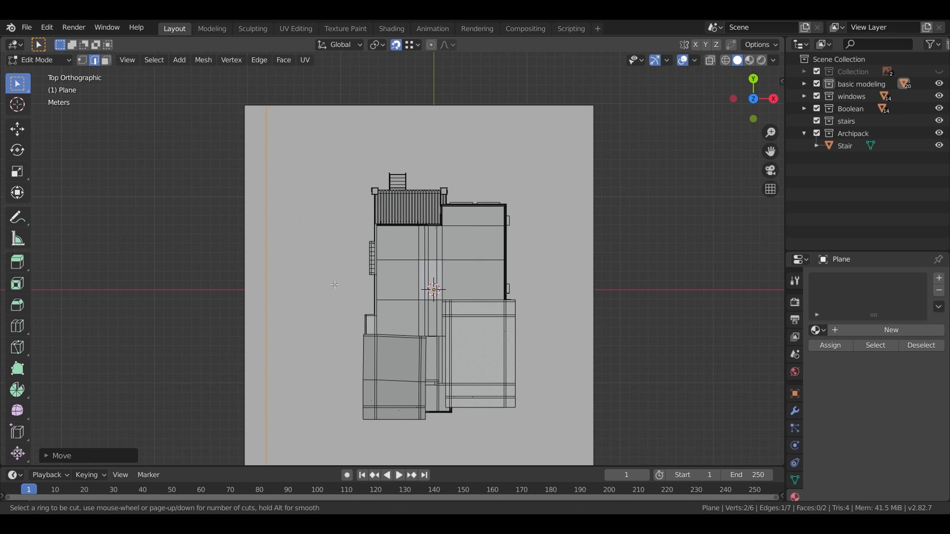
pyautogui.click(335, 117)
pyautogui.write('gy200-')
pyautogui.press('Return')
pyautogui.scroll(-1, 584, 214)
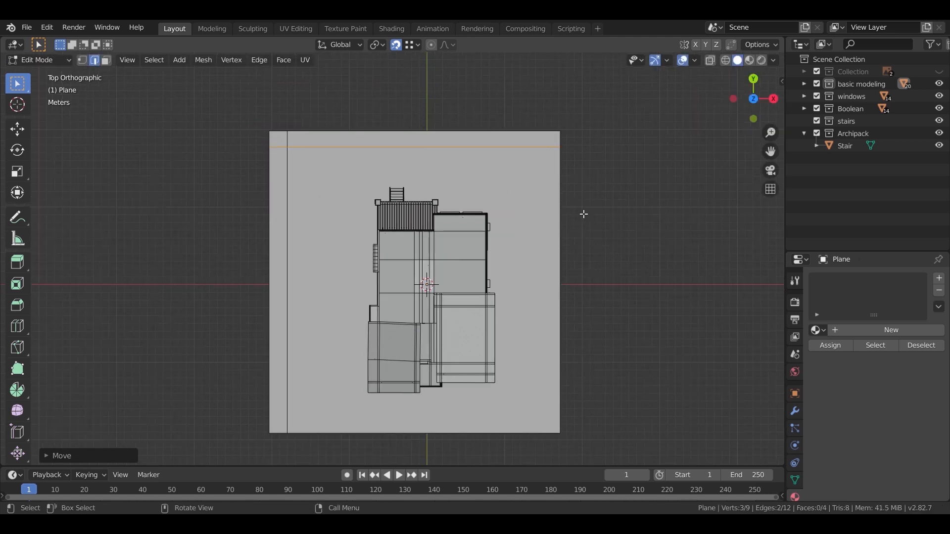
# Step: Loop cut the plane at its positive-X edge and move the new loop inward along X
pyautogui.keyDown('shift'); pyautogui.moveTo(584, 213); pyautogui.dragTo(541, 165, button='middle'); pyautogui.keyUp('shift')
pyautogui.click(502, 93)
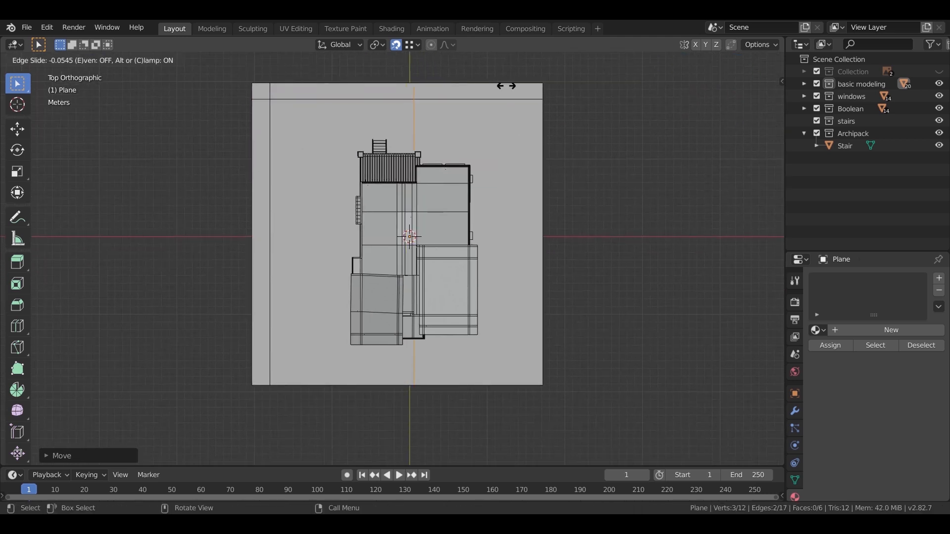
pyautogui.click(631, 101)
pyautogui.write('gx0-')
pyautogui.press('Return')
# Step: Loop cut the plane across its front, between the house and the front edge, at an edge slide of about 0.79
pyautogui.keyDown('shift'); pyautogui.moveTo(316, 181); pyautogui.dragTo(392, 197, button='middle'); pyautogui.keyUp('shift')
pyautogui.keyDown('shift'); pyautogui.moveTo(431, 351); pyautogui.dragTo(385, 258, button='middle'); pyautogui.keyUp('shift')
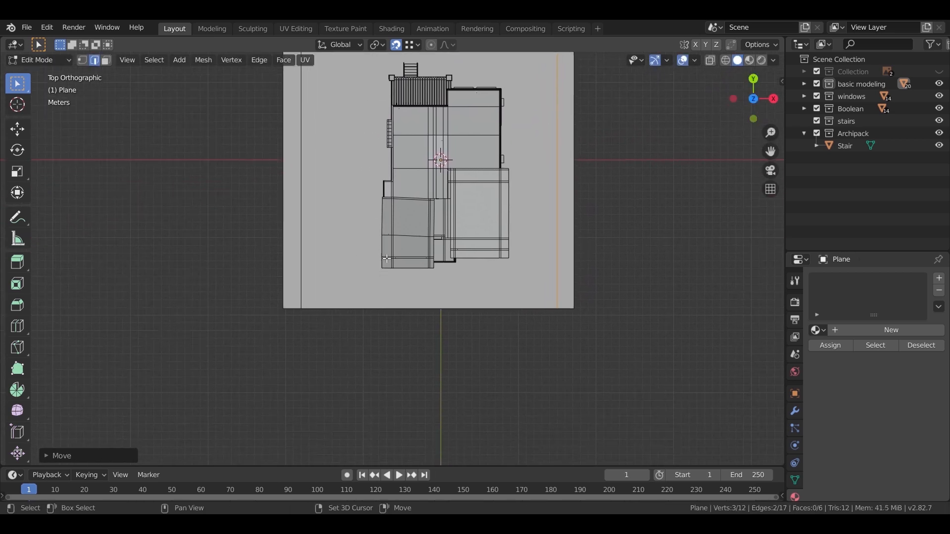
pyautogui.scroll(1, 480, 339)
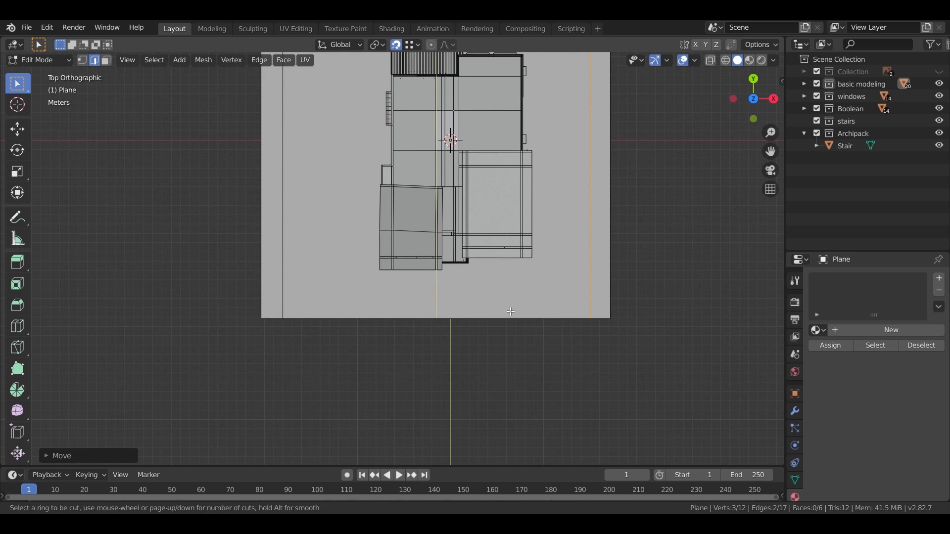
pyautogui.click(614, 293)
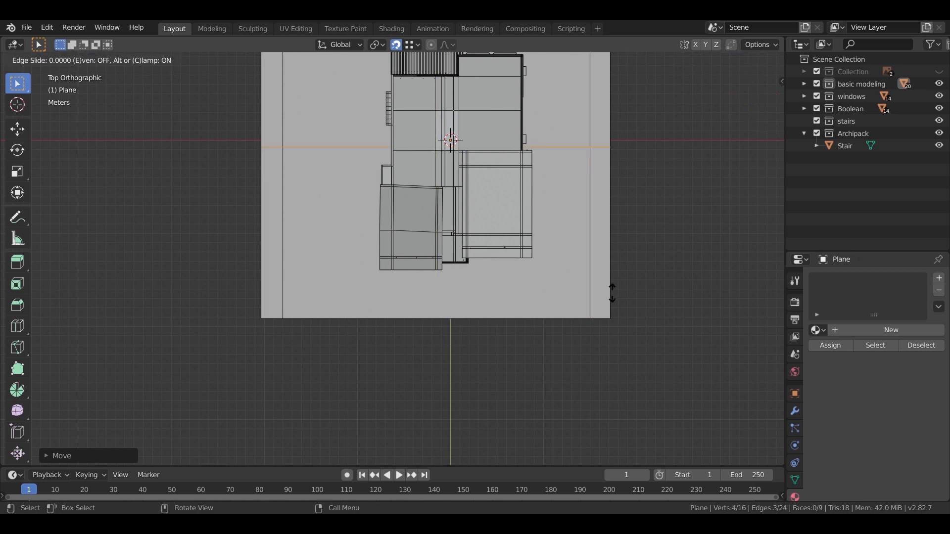
pyautogui.click(637, 428)
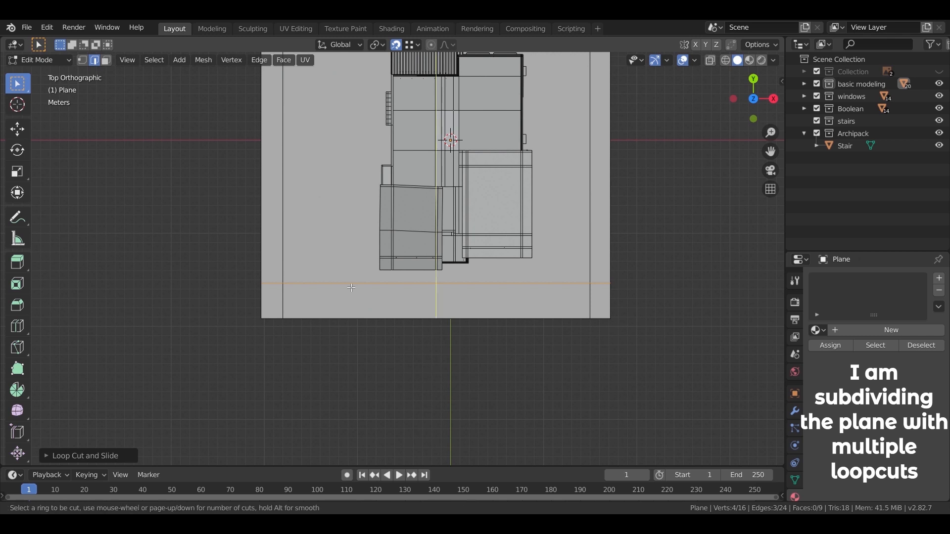
# Step: Add a lengthwise loop cut, snap it along X to the positive-X roof edge of the house, and offset it 200 cm outward
pyautogui.click(513, 284)
pyautogui.press('g')
pyautogui.press('x')
pyautogui.click(532, 258)
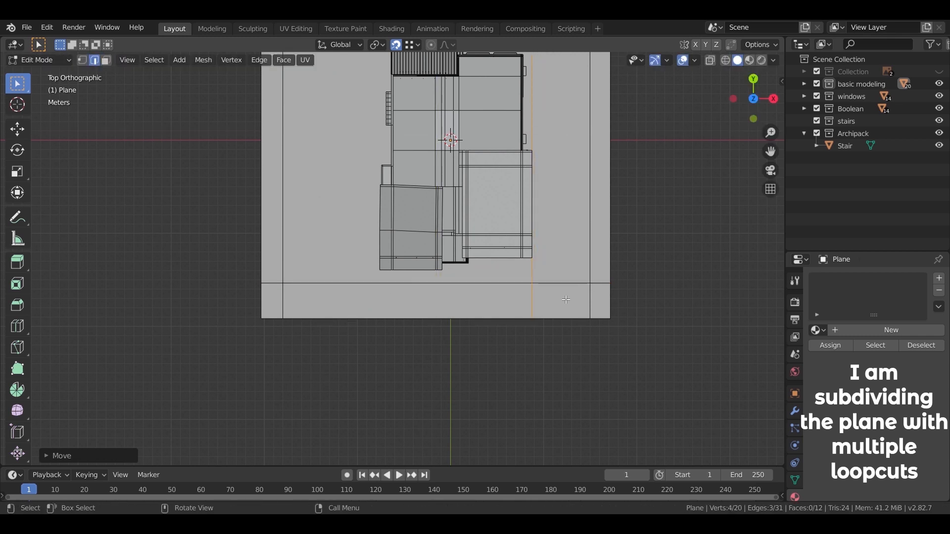
pyautogui.scroll(1, 440, 304)
pyautogui.scroll(1, 346, 281)
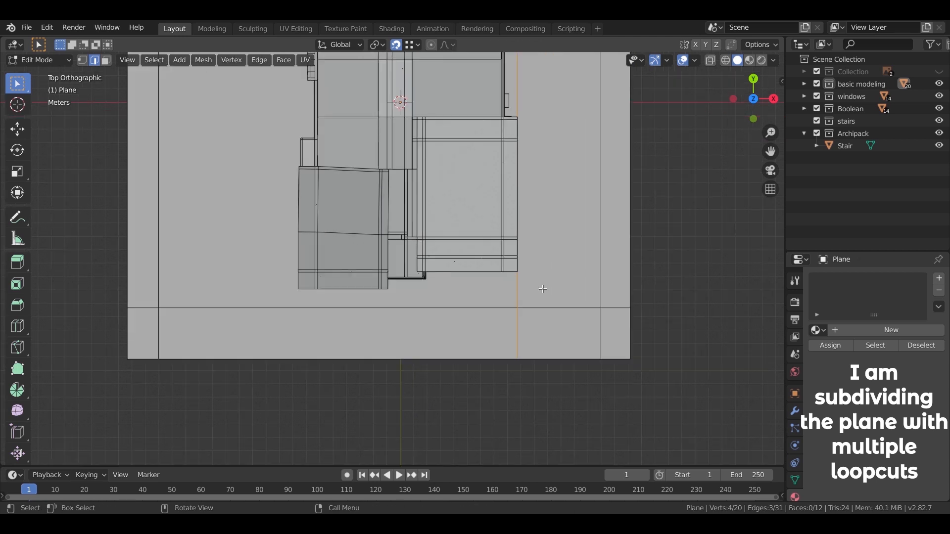
pyautogui.press('g')
pyautogui.press('x')
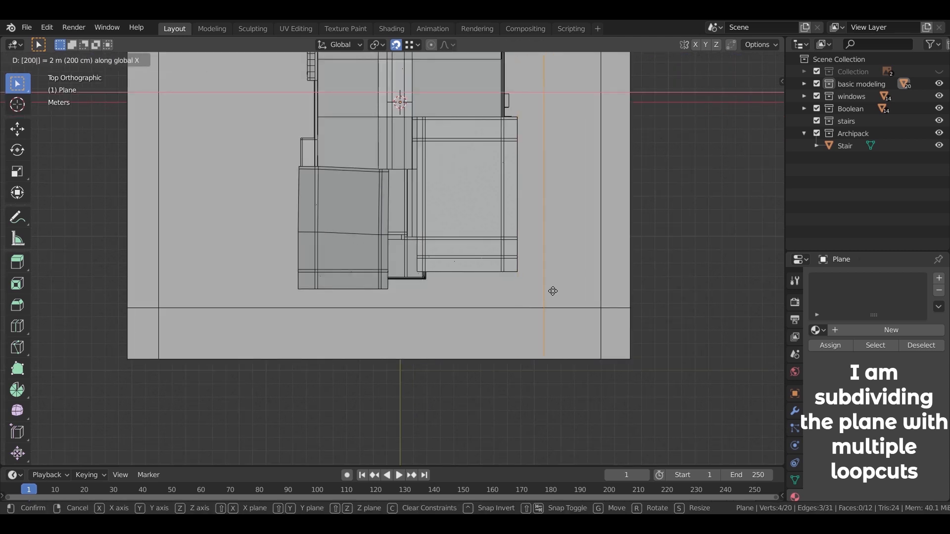
pyautogui.press('Return')
# Step: Add another lengthwise loop cut, snap it along X to the negative-X roof edge of the house, and move it -200 cm
pyautogui.hotkey('ctrl', 'r')
pyautogui.click(331, 313)
pyautogui.rightClick(333, 313)
pyautogui.press('g')
pyautogui.press('x')
pyautogui.click(300, 291)
pyautogui.write('gx200-')
pyautogui.press('Return')
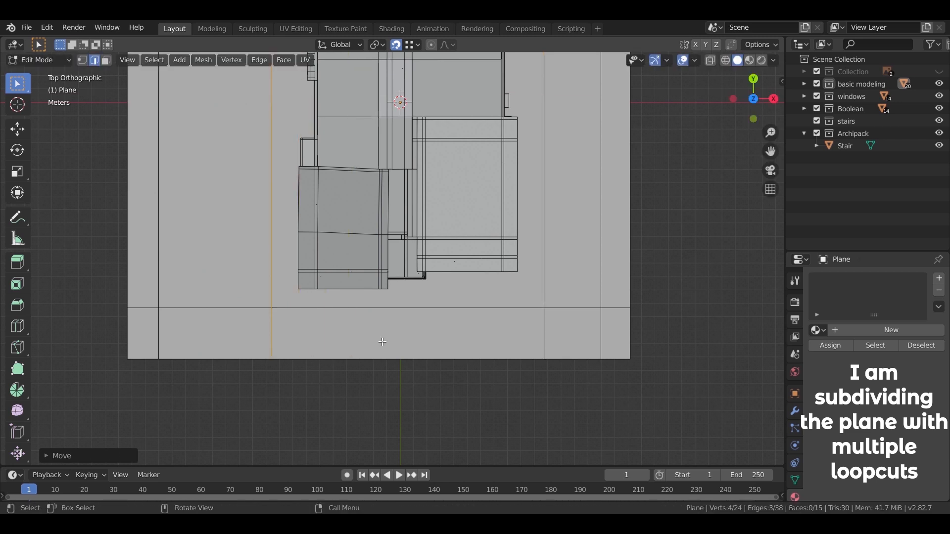
# Step: Loop cut the plane crosswise between the back of the house and the plane's rear edge loop
pyautogui.scroll(-2, 356, 337)
pyautogui.keyDown('shift'); pyautogui.moveTo(356, 321); pyautogui.dragTo(423, 369, button='middle'); pyautogui.keyUp('shift')
pyautogui.keyDown('shift'); pyautogui.moveTo(576, 320); pyautogui.dragTo(539, 329, button='middle'); pyautogui.keyUp('shift')
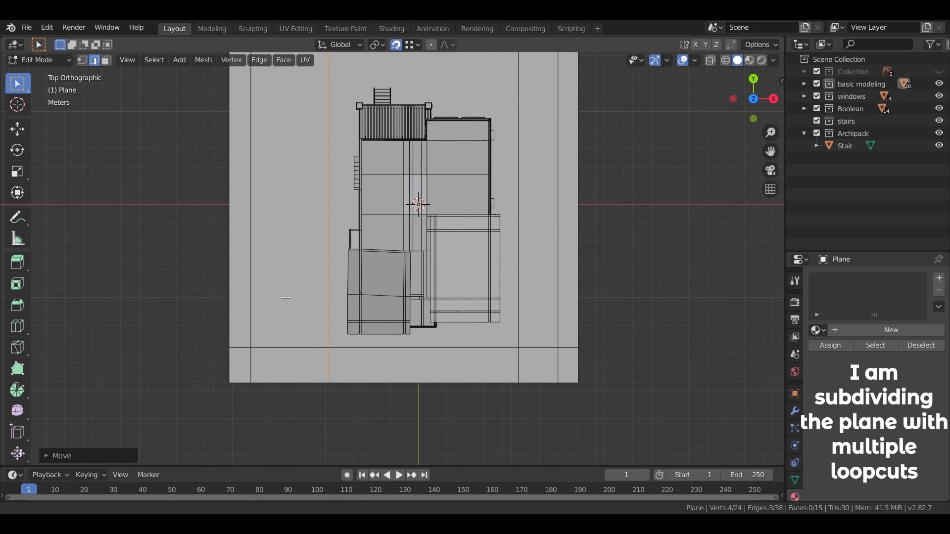
pyautogui.keyDown('shift'); pyautogui.moveTo(286, 298); pyautogui.dragTo(359, 351, button='middle'); pyautogui.keyUp('shift')
pyautogui.hotkey('ctrl', 'r')
pyautogui.click(406, 203)
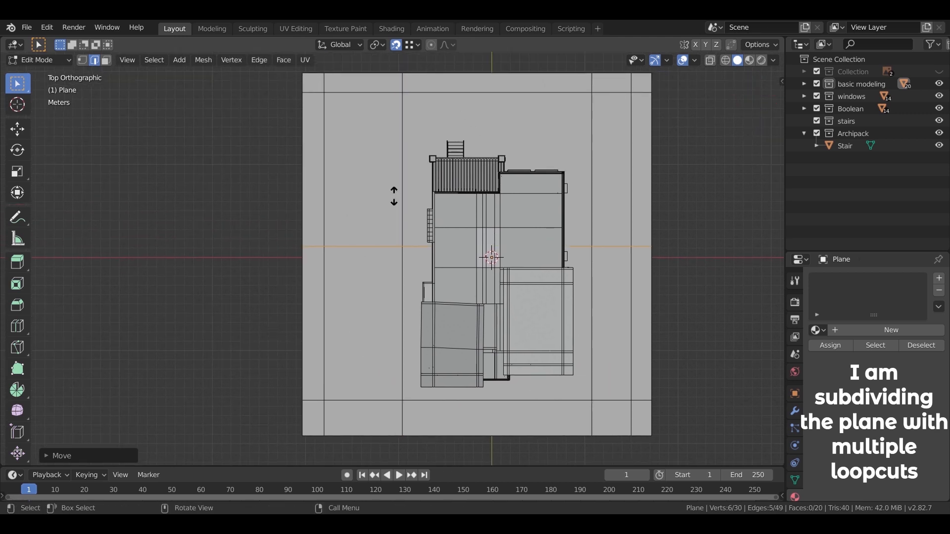
pyautogui.click(396, 107)
# Step: Add another crosswise loop cut, slide it back to the previous rear loop, and move it -800 cm along Y
pyautogui.hotkey('ctrl', 'r')
pyautogui.click(376, 200)
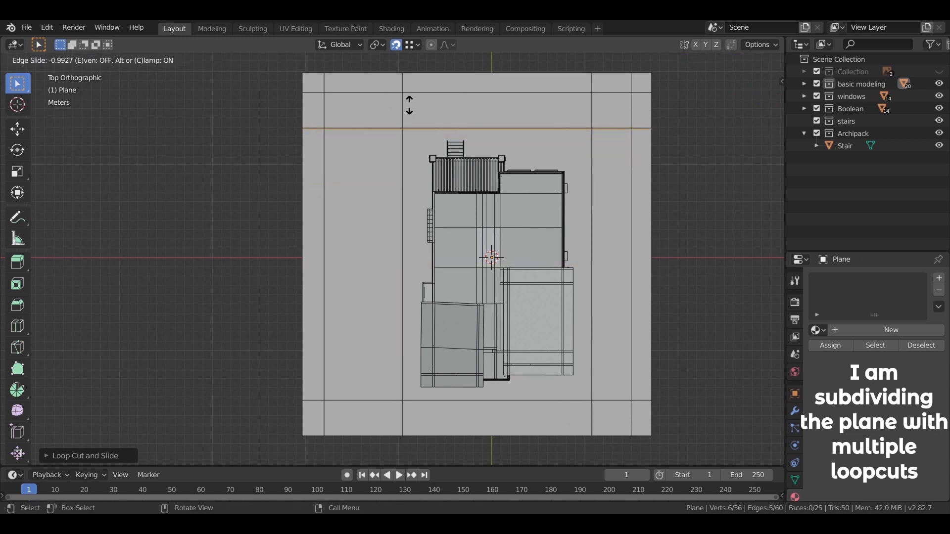
pyautogui.click(409, 104)
pyautogui.press('g')
pyautogui.press('y')
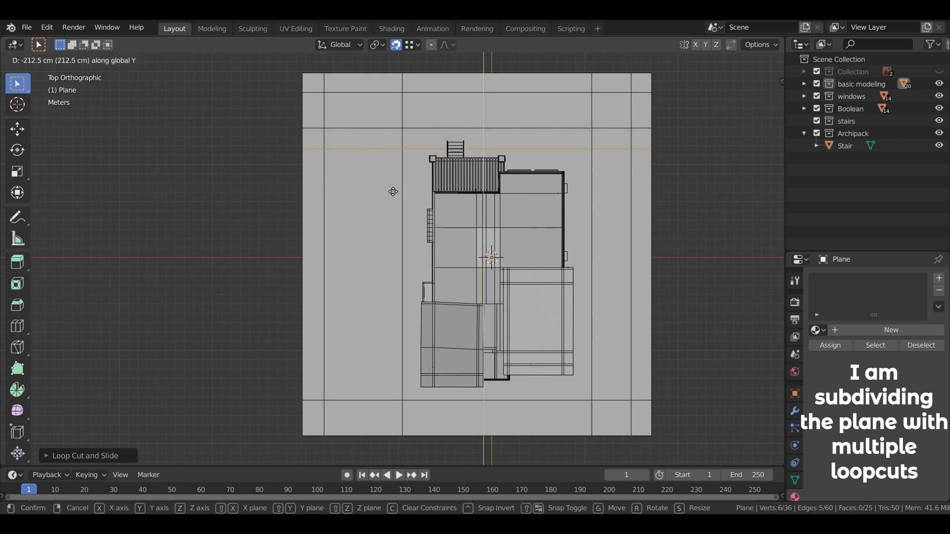
pyautogui.write('800-')
pyautogui.press('Return')
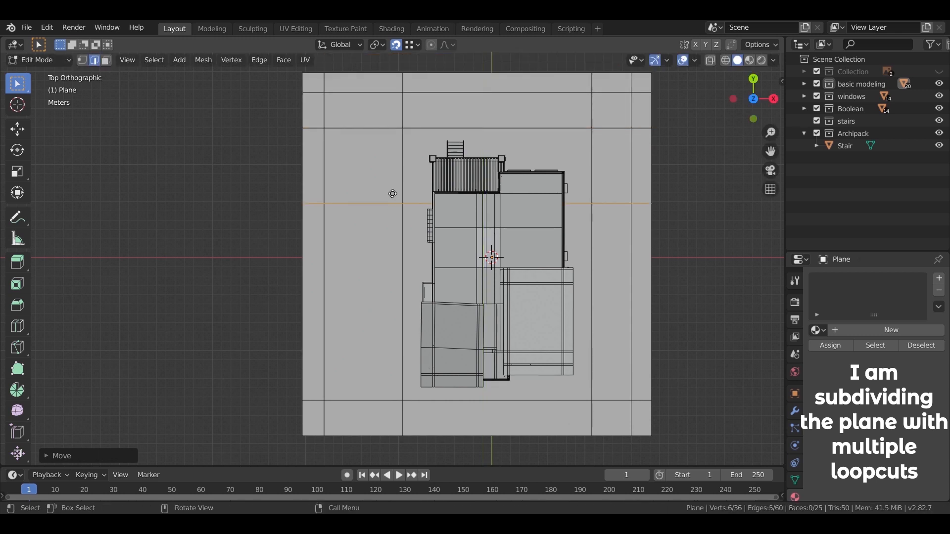
# Step: Add a lengthwise loop cut on the plane's negative-X side, just inside the loop nearest that edge
pyautogui.keyDown('shift'); pyautogui.moveTo(366, 177); pyautogui.dragTo(424, 184, button='middle'); pyautogui.keyUp('shift')
pyautogui.scroll(1, 446, 241)
pyautogui.keyDown('shift'); pyautogui.moveTo(448, 249); pyautogui.dragTo(433, 222, button='middle'); pyautogui.keyUp('shift')
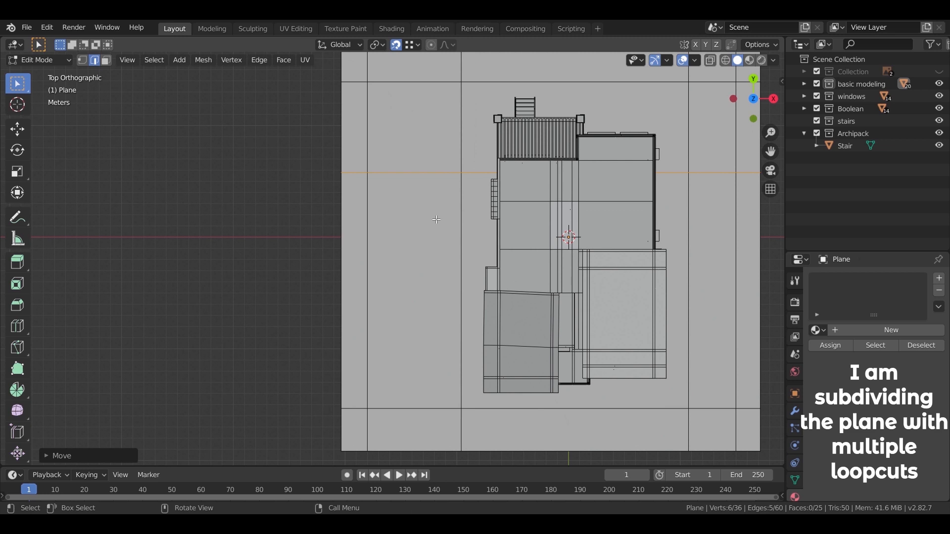
pyautogui.scroll(-2, 437, 220)
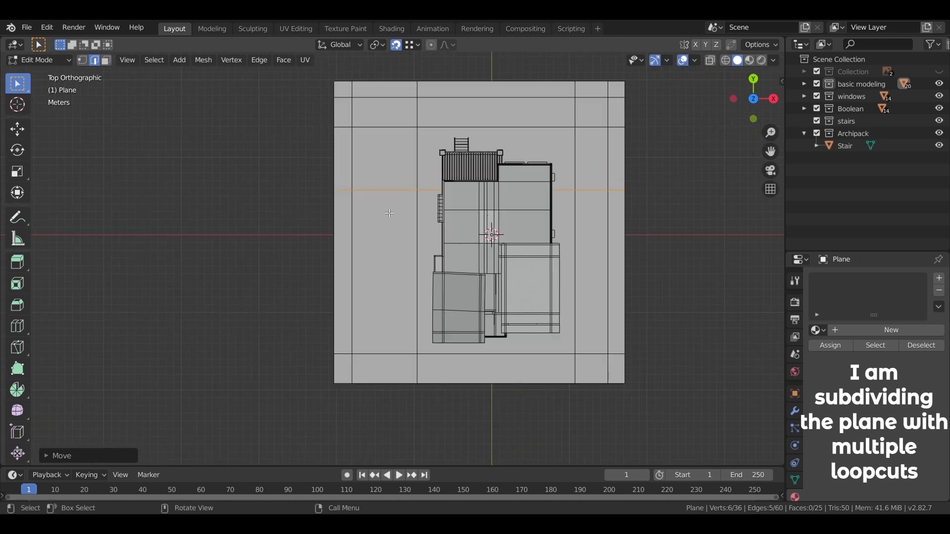
pyautogui.keyDown('shift'); pyautogui.moveTo(406, 157); pyautogui.dragTo(402, 183, button='middle'); pyautogui.keyUp('shift')
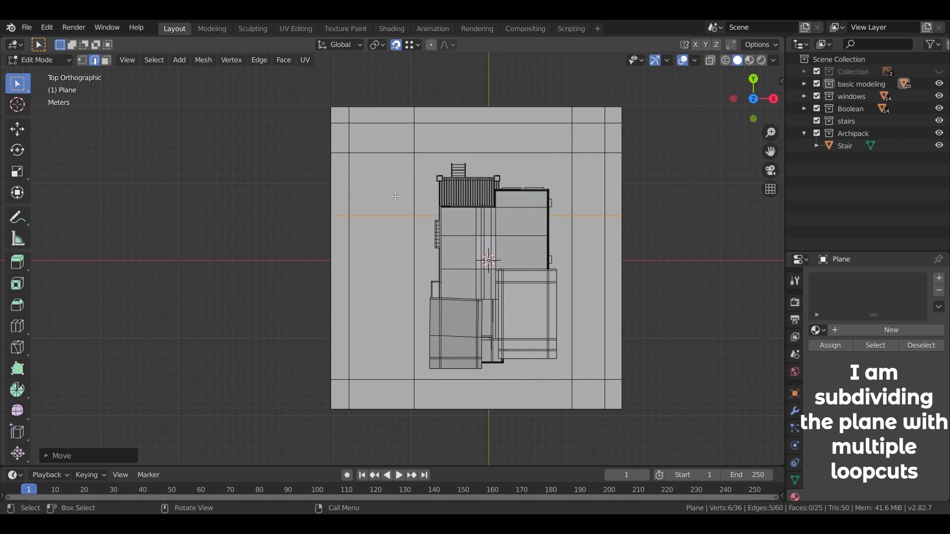
pyautogui.hotkey('ctrl', 'r')
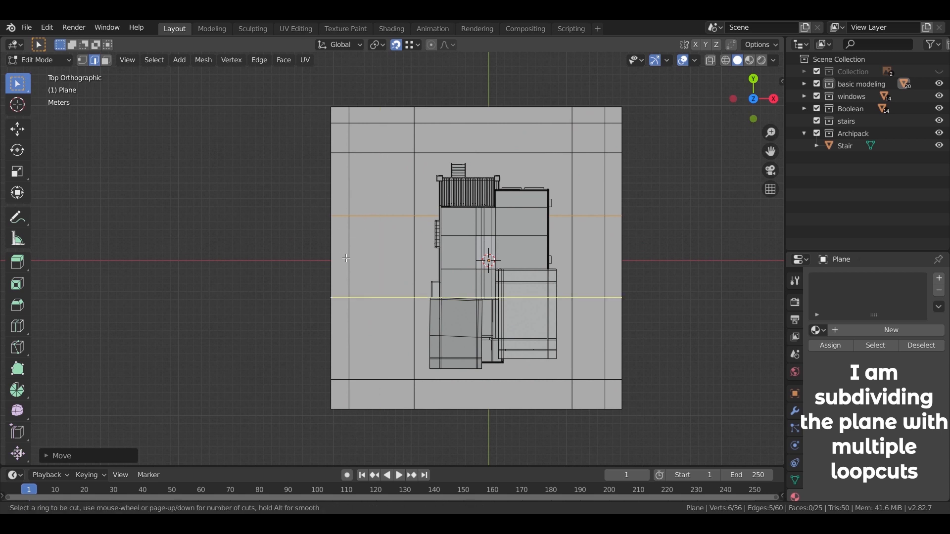
pyautogui.click(376, 218)
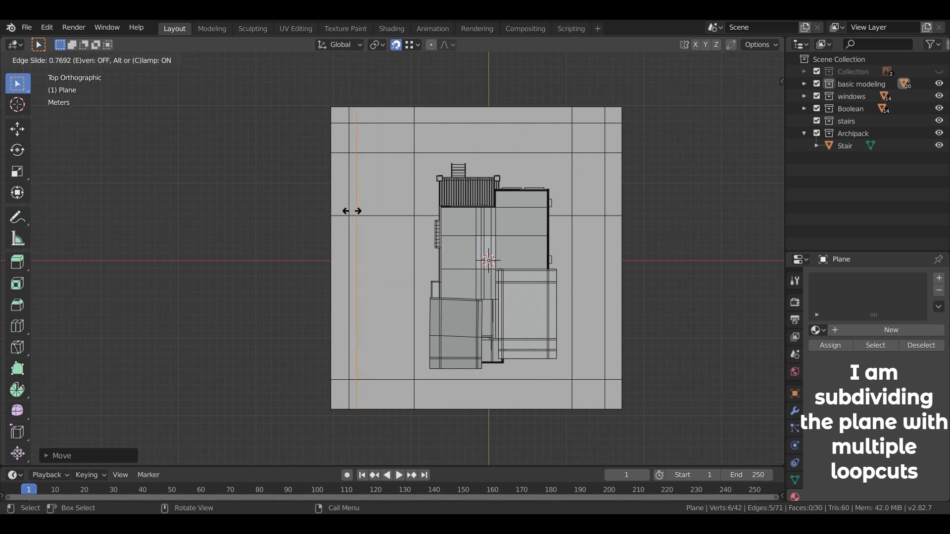
pyautogui.click(357, 211)
# Step: Add a crosswise loop cut between the -800 cm loop and the front loop, slightly toward the back of the midpoint
pyautogui.keyDown('shift'); pyautogui.moveTo(366, 172); pyautogui.dragTo(389, 179, button='middle'); pyautogui.keyUp('shift')
pyautogui.scroll(1, 402, 213)
pyautogui.keyDown('shift'); pyautogui.moveTo(403, 215); pyautogui.dragTo(391, 139, button='middle'); pyautogui.keyUp('shift')
pyautogui.hotkey('ctrl', 'r')
pyautogui.click(428, 214)
pyautogui.rightClick(429, 214)
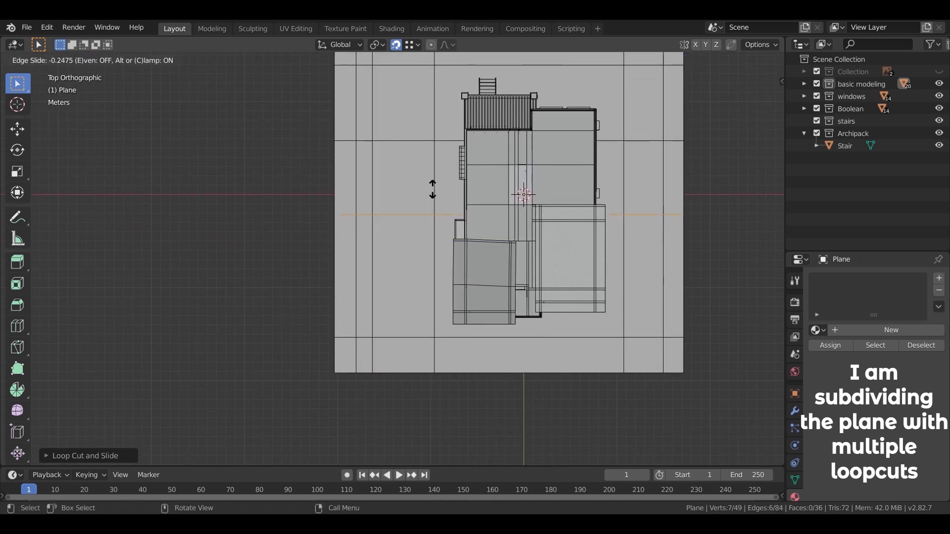
pyautogui.click(433, 194)
# Step: Add a second crosswise loop cut a short distance in front of the previous one
pyautogui.hotkey('ctrl', 'r')
pyautogui.click(430, 230)
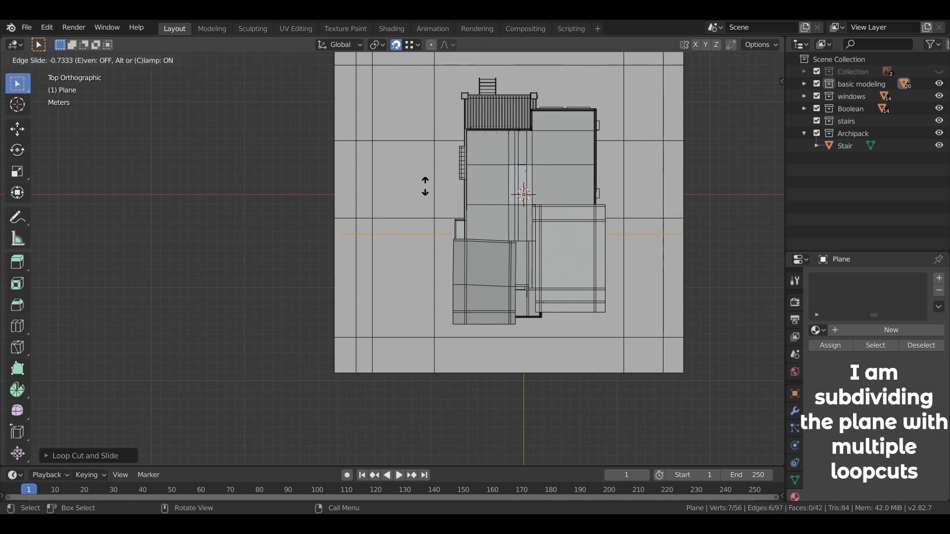
pyautogui.click(444, 206)
# Step: Select the narrow outermost strip of faces along the plane's positive-X edge and delete those faces
pyautogui.keyDown('shift'); pyautogui.moveTo(722, 220); pyautogui.dragTo(618, 223, button='middle'); pyautogui.keyUp('shift')
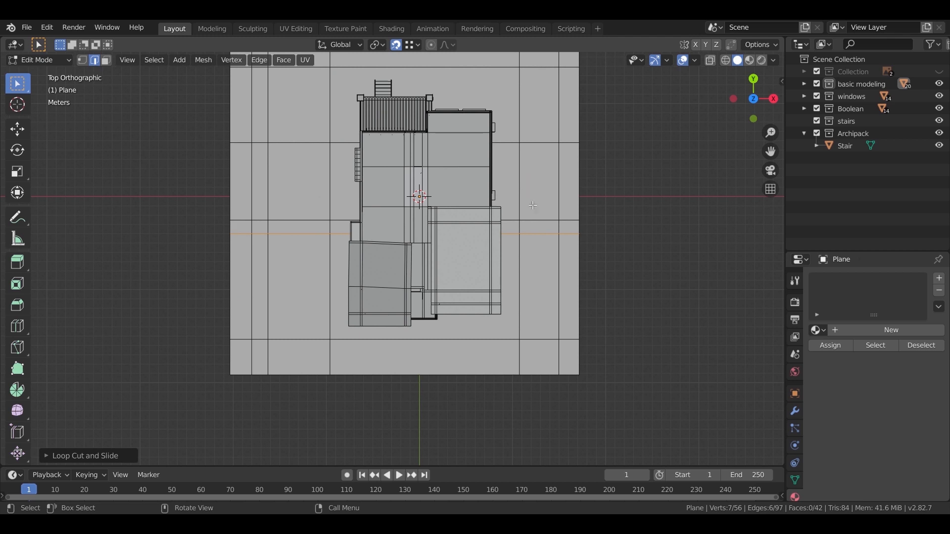
pyautogui.press('Tab')
pyautogui.press('Tab')
pyautogui.keyDown('shift'); pyautogui.moveTo(581, 199); pyautogui.dragTo(490, 196, button='middle'); pyautogui.keyUp('shift')
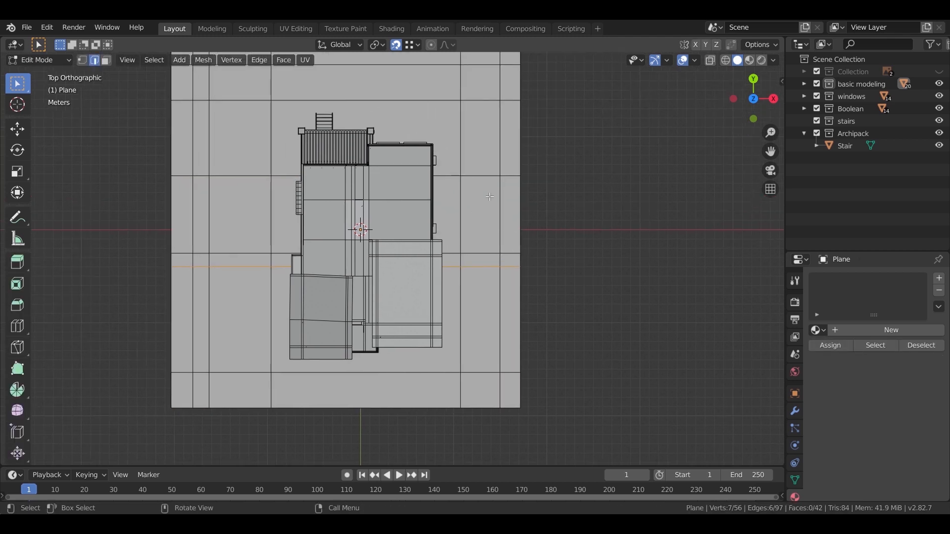
pyautogui.click(105, 61)
pyautogui.click(506, 61)
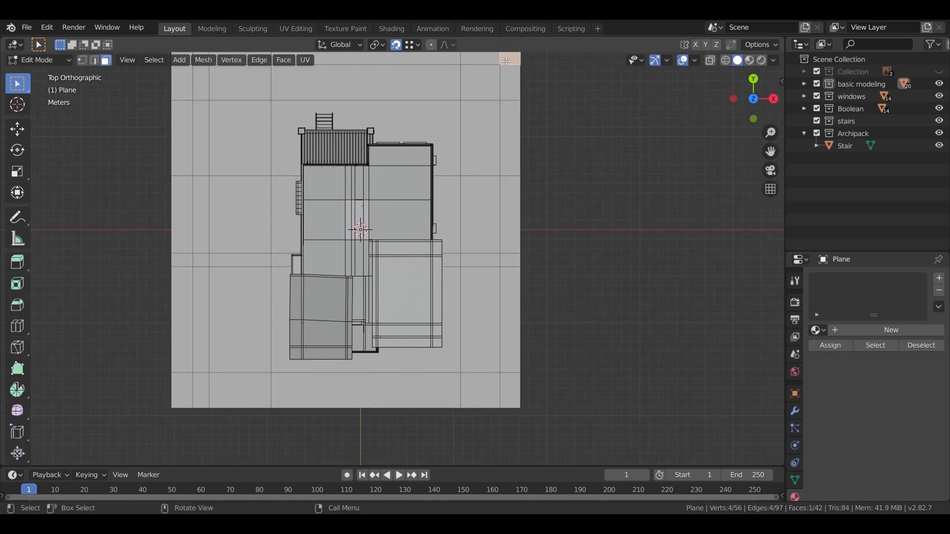
pyautogui.keyDown('ctrl'); pyautogui.click(512, 384); pyautogui.keyUp('ctrl')
pyautogui.press('x')
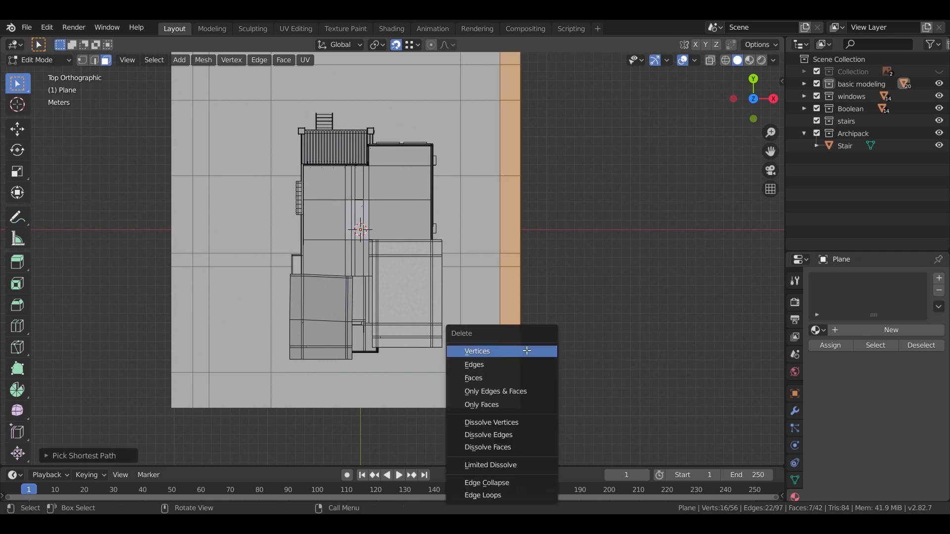
pyautogui.click(498, 379)
# Step: Create a new material for the plane and name it floor
pyautogui.keyDown('shift'); pyautogui.moveTo(493, 262); pyautogui.dragTo(550, 266, button='middle'); pyautogui.keyUp('shift')
pyautogui.scroll(1, 550, 267)
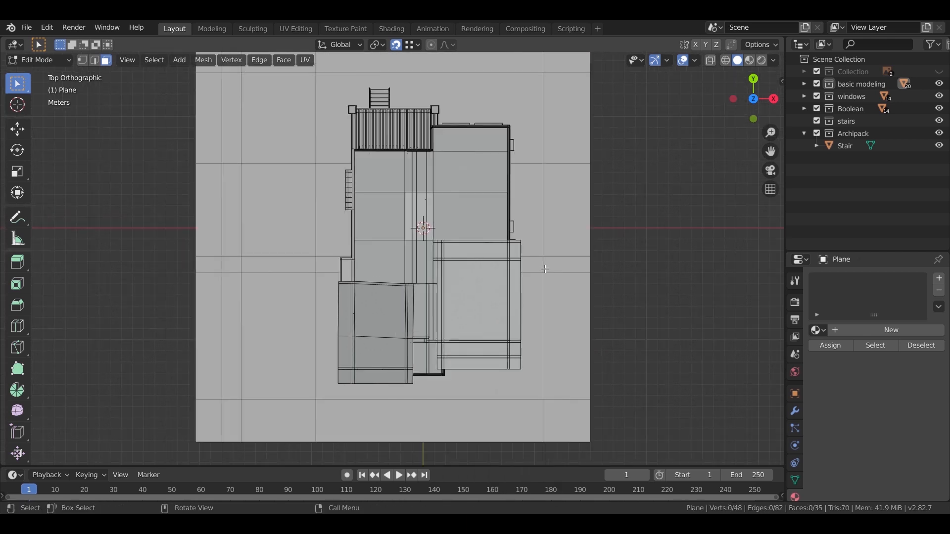
pyautogui.scroll(-1, 550, 266)
pyautogui.keyDown('shift'); pyautogui.moveTo(321, 264); pyautogui.dragTo(365, 271, button='middle'); pyautogui.keyUp('shift')
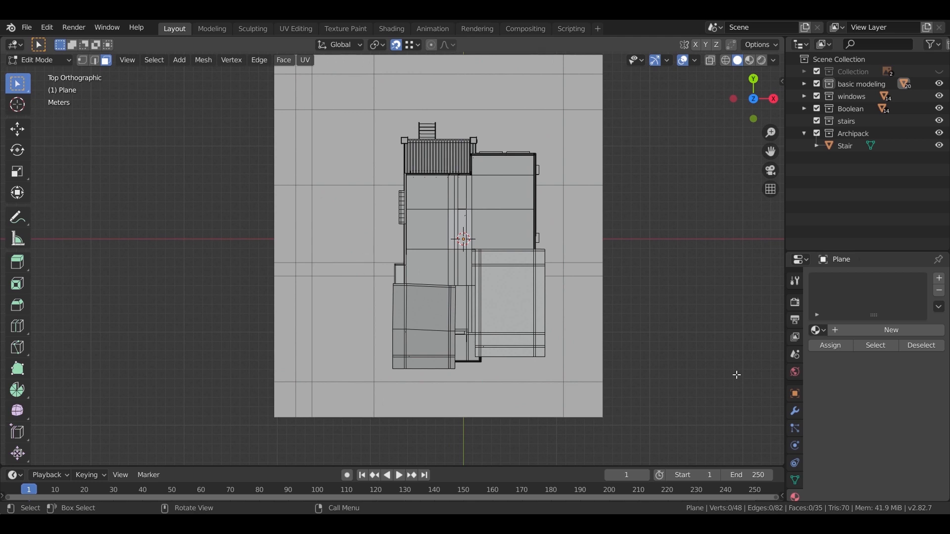
pyautogui.click(851, 334)
pyautogui.doubleClick(846, 330)
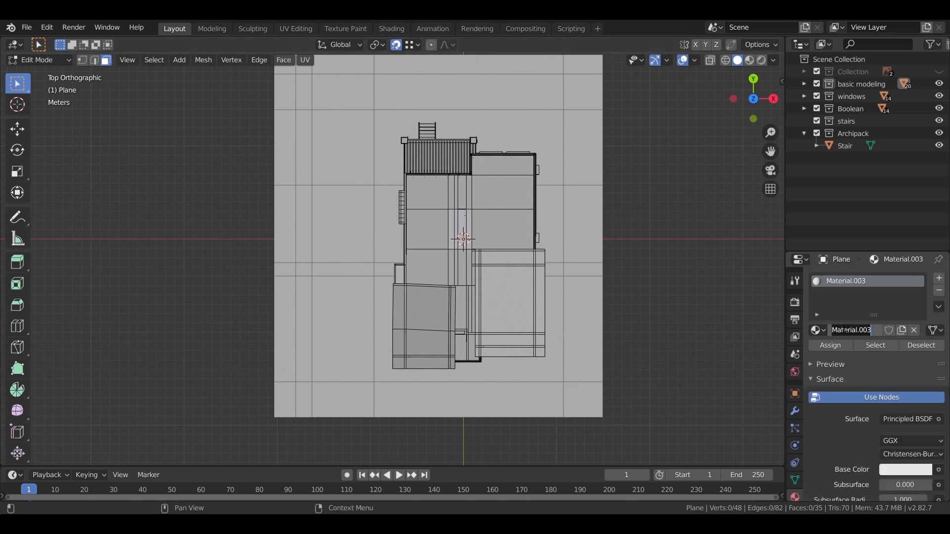
pyautogui.write('floor')
pyautogui.press('Return')
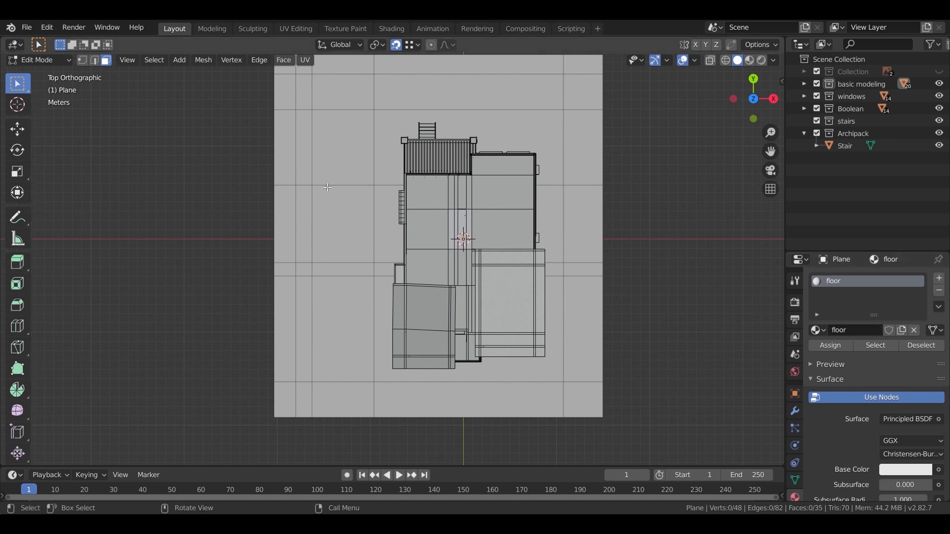
# Step: Select the entire strip of faces along the plane's positive-X edge, from the rear corner to the front corner
pyautogui.keyDown('shift'); pyautogui.moveTo(348, 132); pyautogui.dragTo(361, 151, button='middle'); pyautogui.keyUp('shift')
pyautogui.click(594, 89)
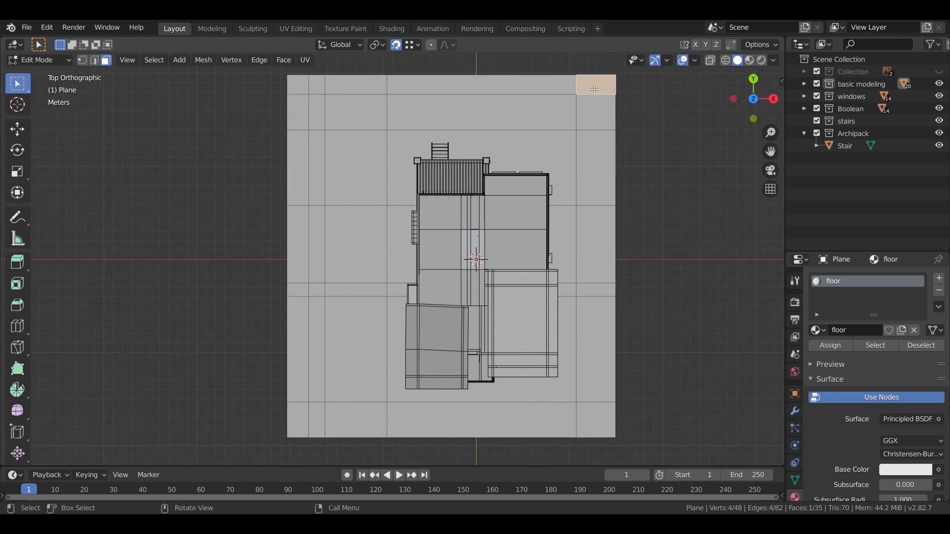
pyautogui.keyDown('ctrl'); pyautogui.click(597, 417); pyautogui.keyUp('ctrl')
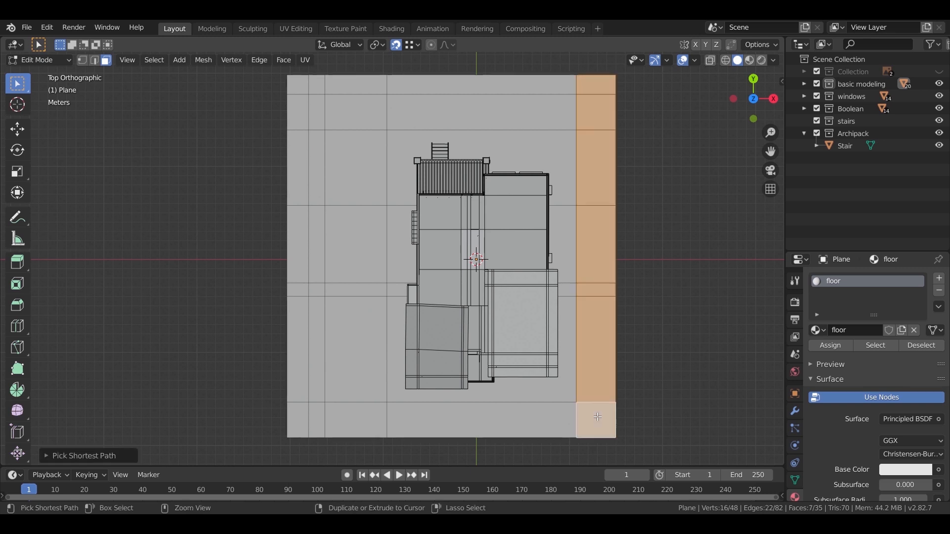
pyautogui.keyDown('shift'); pyautogui.moveTo(598, 417); pyautogui.dragTo(575, 334, button='middle'); pyautogui.keyUp('shift')
pyautogui.scroll(1, 602, 298)
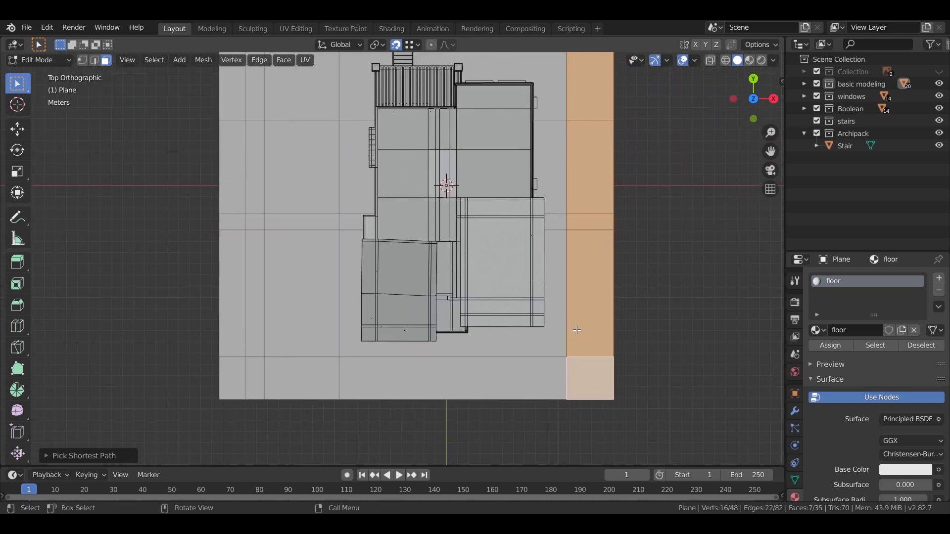
# Step: Add to the selection the three negative-X front-row faces, the two edge faces behind them, and the large inner face beside the house
pyautogui.keyDown('shift'); pyautogui.click(318, 370); pyautogui.keyUp('shift')
pyautogui.keyDown('shift'); pyautogui.click(253, 379); pyautogui.keyUp('shift')
pyautogui.keyDown('shift'); pyautogui.click(231, 379); pyautogui.keyUp('shift')
pyautogui.keyDown('shift'); pyautogui.click(229, 319); pyautogui.keyUp('shift')
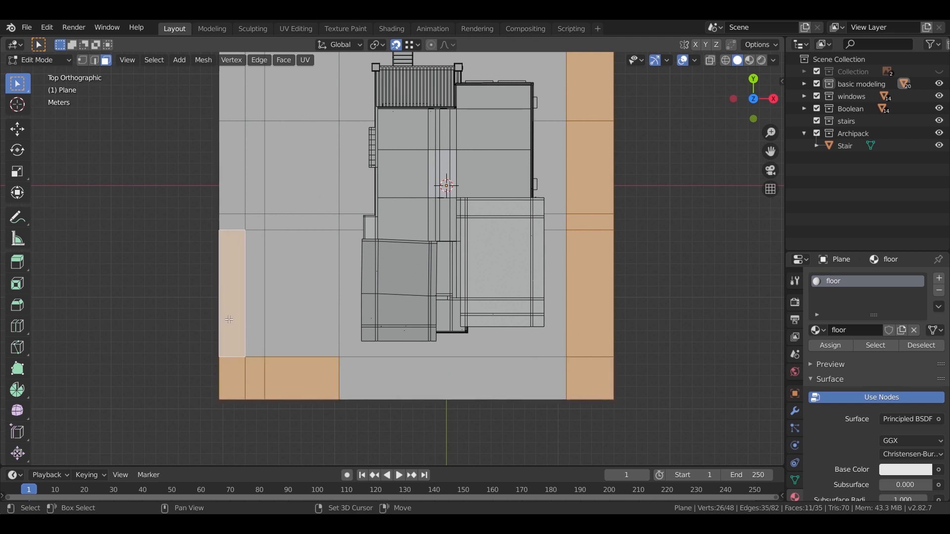
pyautogui.keyDown('shift'); pyautogui.click(236, 224); pyautogui.keyUp('shift')
pyautogui.keyDown('shift'); pyautogui.click(270, 257); pyautogui.keyUp('shift')
# Step: Extend the face selection along the rest of the negative-X edge and across the plane's rear edge
pyautogui.keyDown('shift'); pyautogui.moveTo(297, 180); pyautogui.dragTo(316, 279, button='middle'); pyautogui.keyUp('shift')
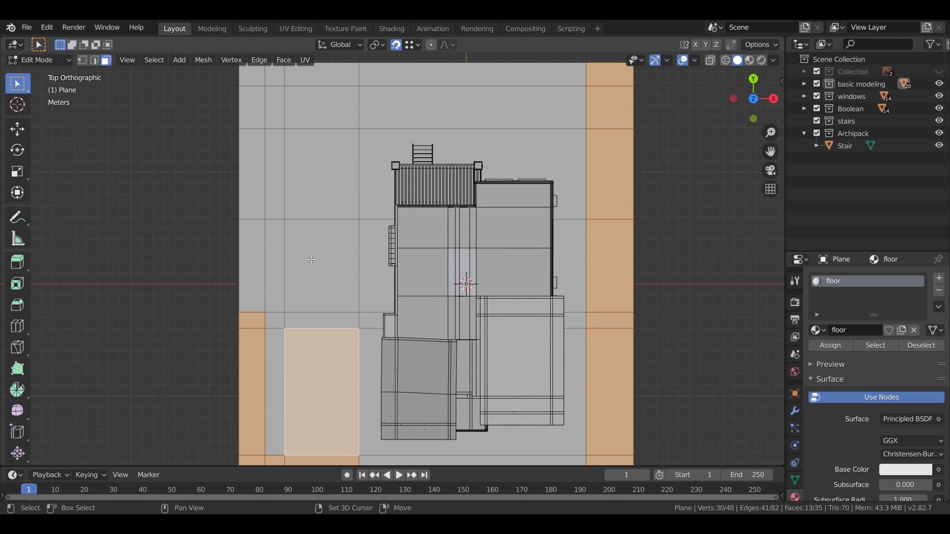
pyautogui.keyDown('shift'); pyautogui.click(258, 230); pyautogui.keyUp('shift')
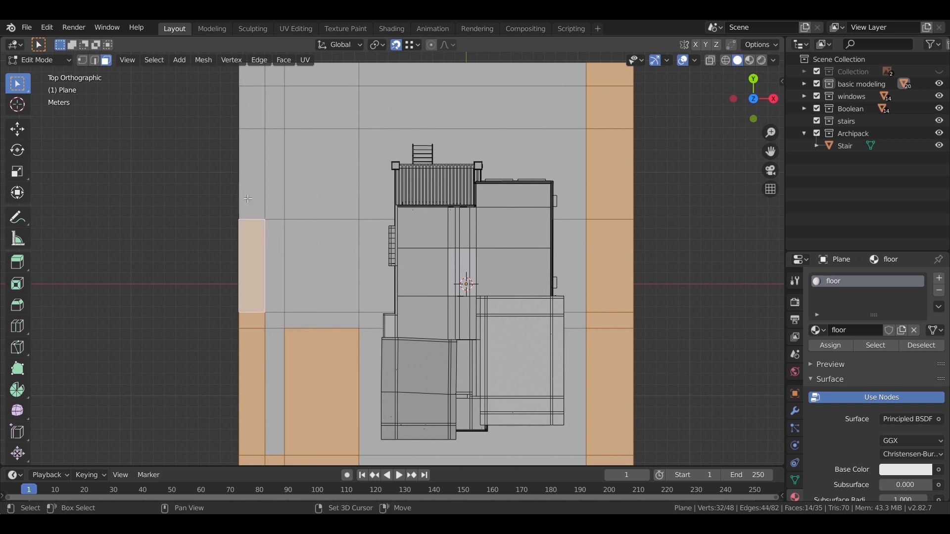
pyautogui.keyDown('ctrl'); pyautogui.click(254, 80); pyautogui.keyUp('ctrl')
pyautogui.keyDown('ctrl'); pyautogui.click(557, 77); pyautogui.keyUp('ctrl')
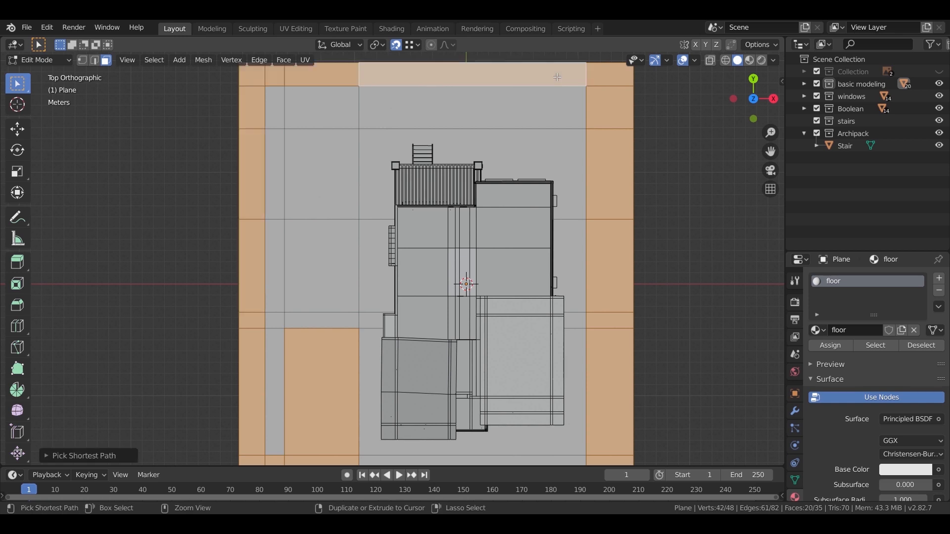
pyautogui.scroll(-2, 643, 173)
# Step: Add a second material slot to the plane with a new material named grass
pyautogui.click(939, 279)
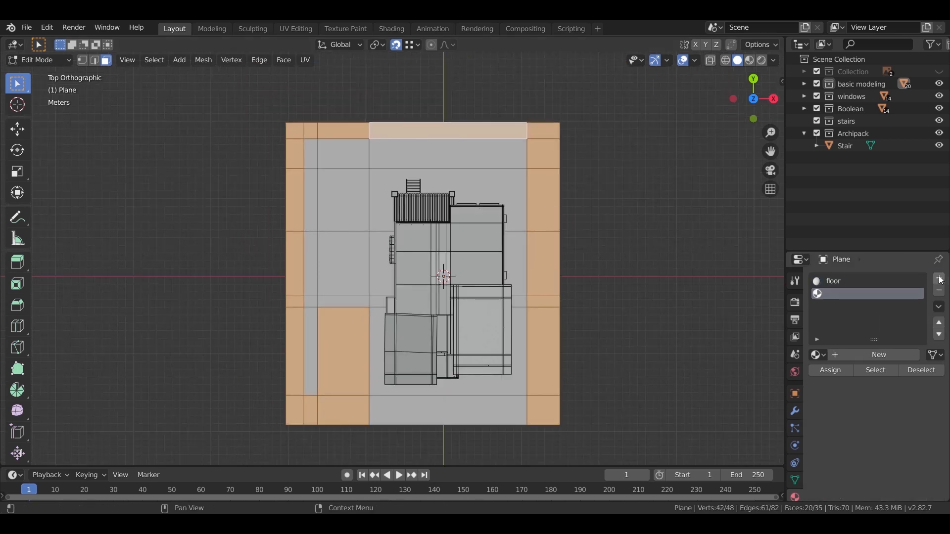
pyautogui.click(886, 355)
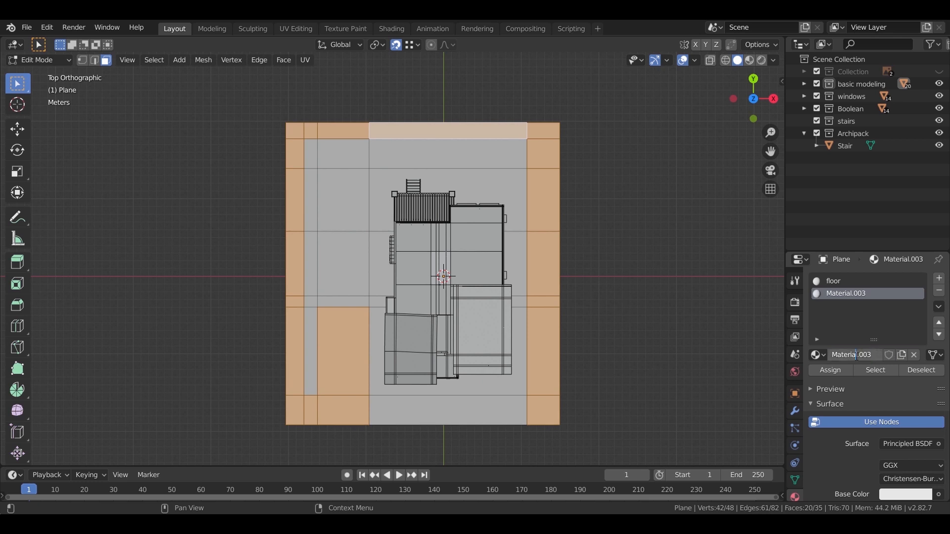
pyautogui.press('Delete')
pyautogui.press('Delete')
pyautogui.press('Delete')
pyautogui.hotkey('ctrl', 'BackSpace')
pyautogui.write('grass')
pyautogui.press('Return')
# Step: Loop cut the plane crosswise just in front of the -800 cm loop, at an edge slide of about -0.37
pyautogui.keyDown('shift'); pyautogui.moveTo(436, 253); pyautogui.dragTo(492, 239, button='middle'); pyautogui.keyUp('shift')
pyautogui.scroll(2, 394, 228)
pyautogui.keyDown('shift'); pyautogui.moveTo(393, 228); pyautogui.dragTo(398, 271, button='middle'); pyautogui.keyUp('shift')
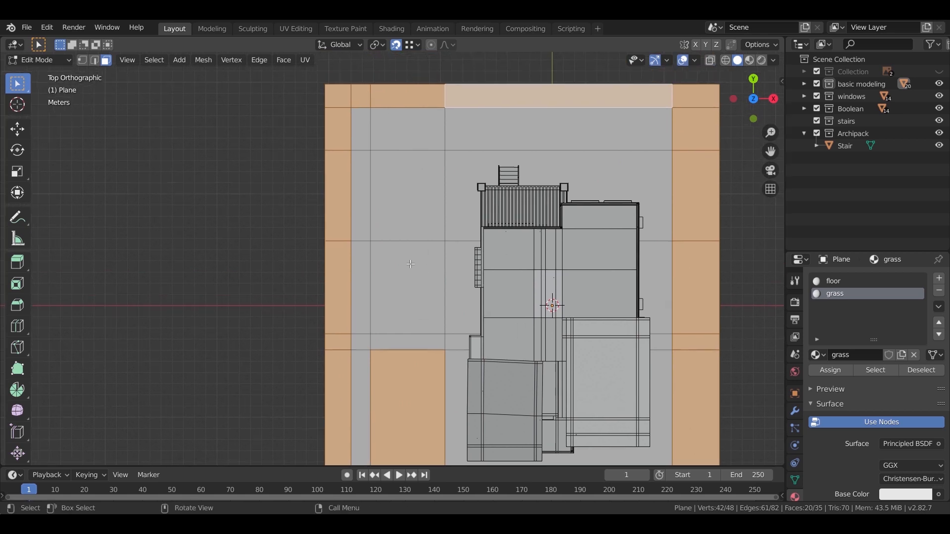
pyautogui.scroll(1, 406, 268)
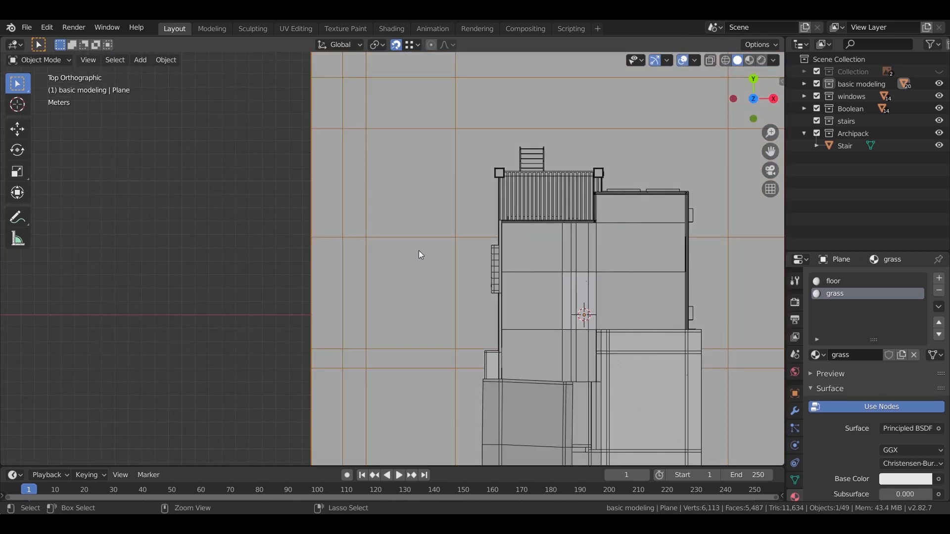
pyautogui.hotkey('ctrl', 'r')
pyautogui.click(455, 256)
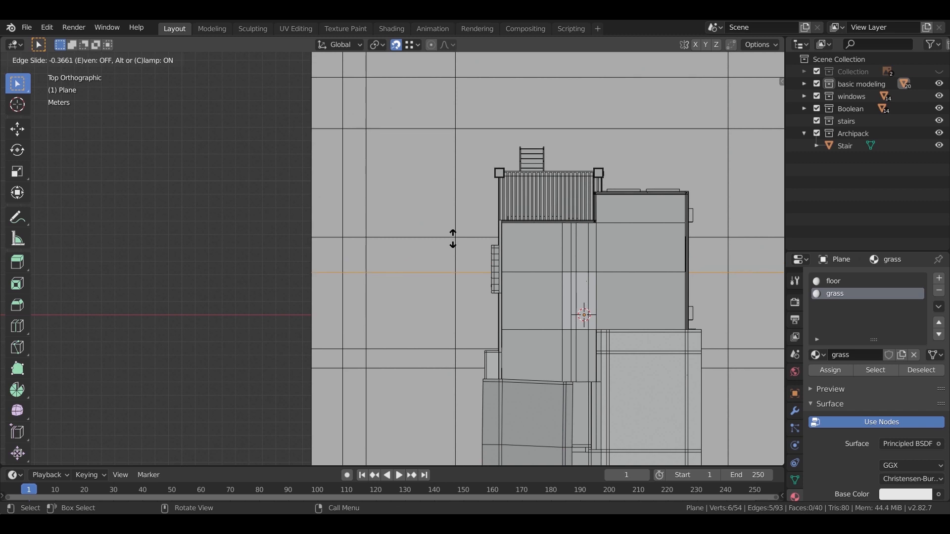
pyautogui.click(453, 246)
# Step: Select the inner ground face in front of the newest loop on the negative-X side and choose the grass material slot
pyautogui.press('Tab')
pyautogui.press('Tab')
pyautogui.click(105, 60)
pyautogui.click(438, 314)
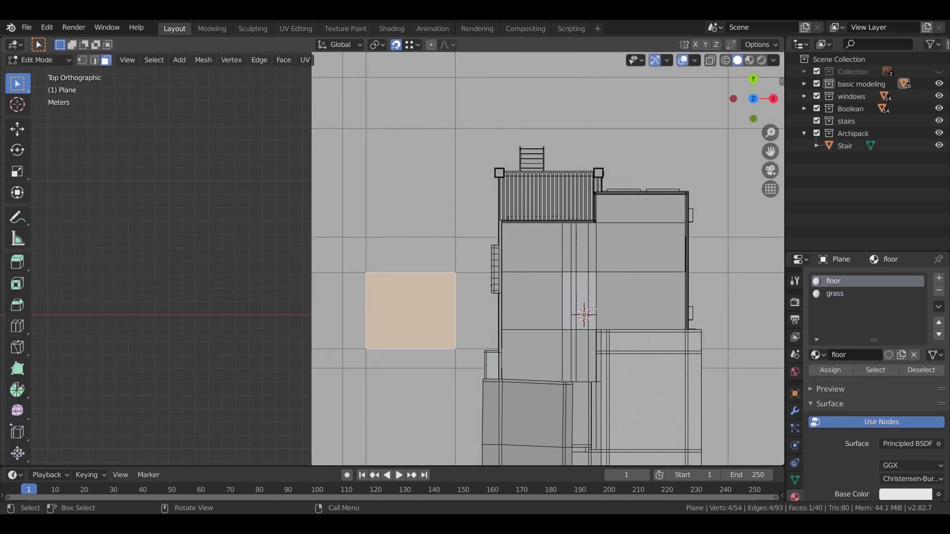
pyautogui.click(836, 294)
pyautogui.press('Tab')
pyautogui.scroll(-3, 411, 251)
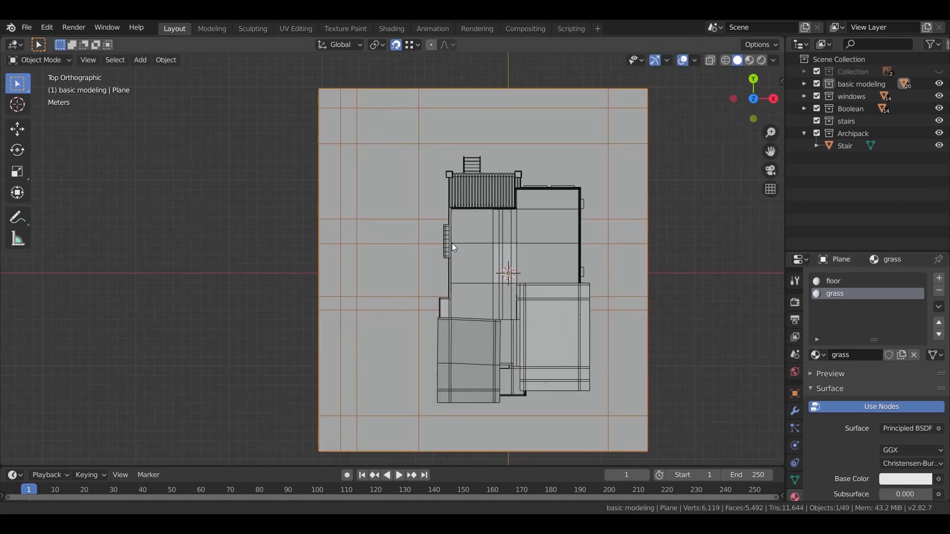
# Step: Select the large inner ground face on the negative-X, positive-Y side of the house and add a third material slot
pyautogui.scroll(5, 406, 286)
pyautogui.press('Tab')
pyautogui.click(373, 210)
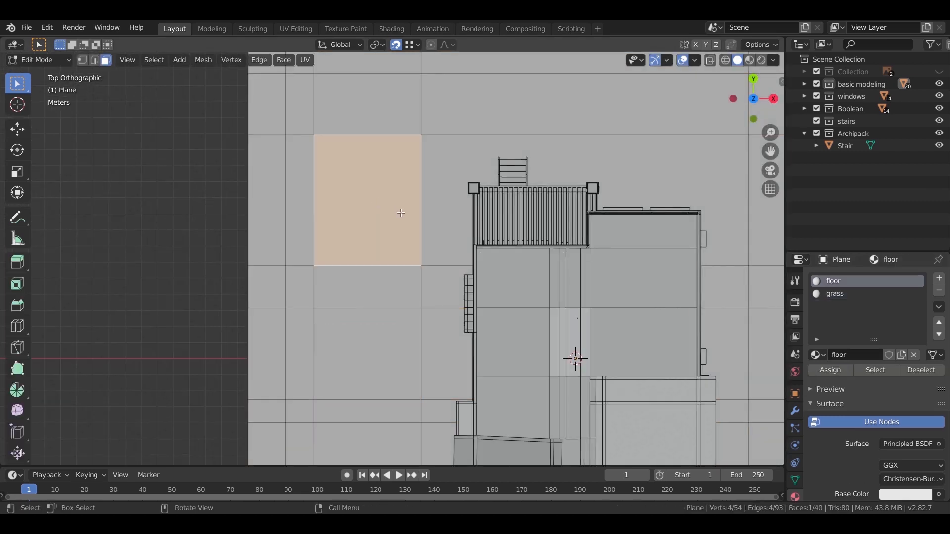
pyautogui.click(938, 281)
pyautogui.scroll(3, 511, 279)
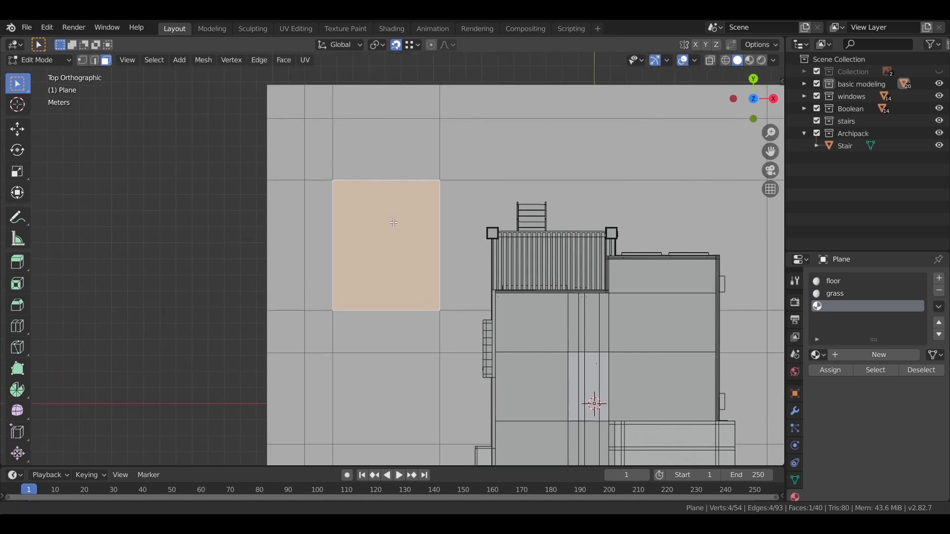
pyautogui.keyDown('shift'); pyautogui.moveTo(511, 279); pyautogui.dragTo(475, 232, button='middle'); pyautogui.keyUp('shift')
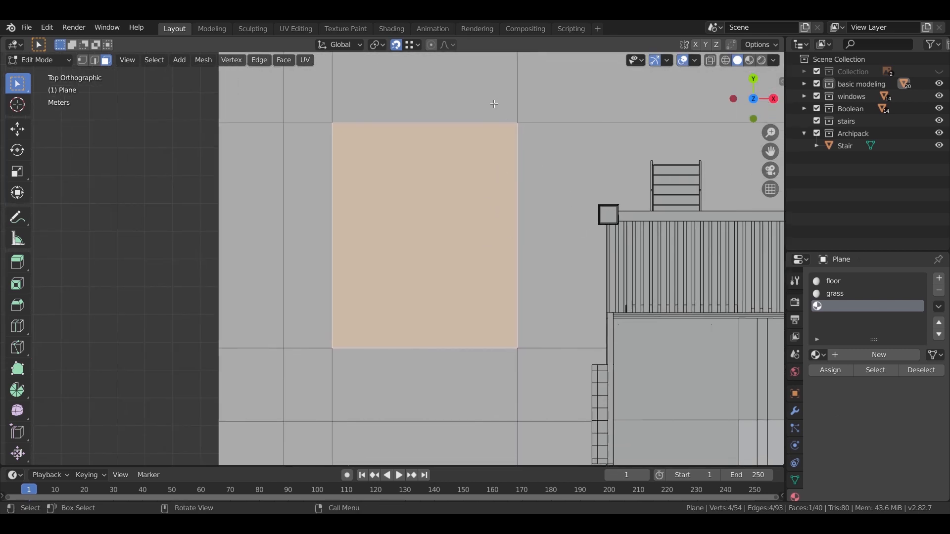
pyautogui.scroll(-2, 426, 141)
pyautogui.keyDown('shift'); pyautogui.moveTo(474, 156); pyautogui.dragTo(468, 170, button='middle'); pyautogui.keyUp('shift')
pyautogui.scroll(2, 469, 170)
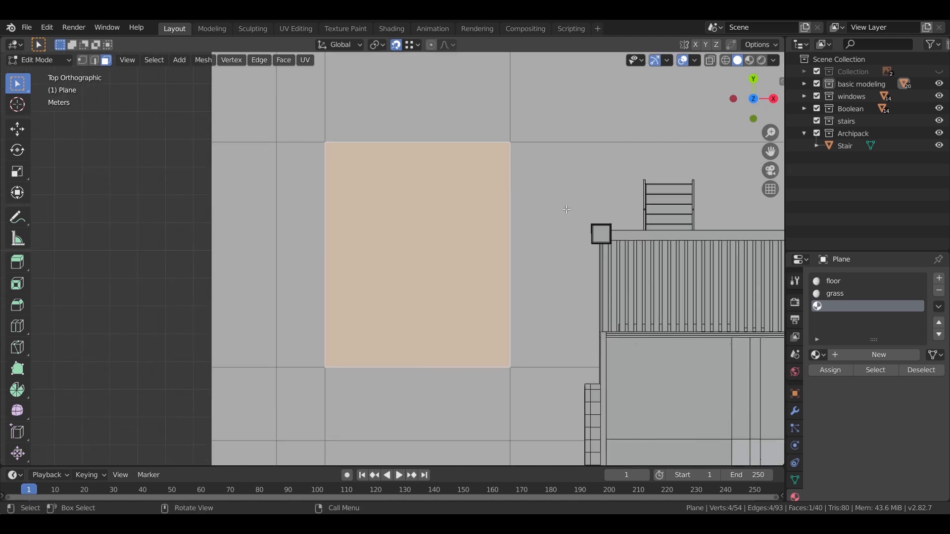
pyautogui.press('i')
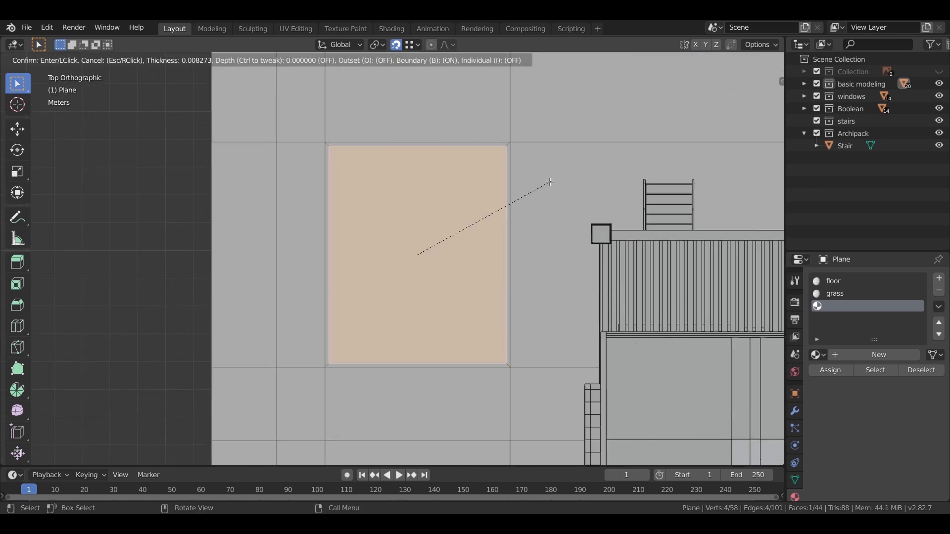
pyautogui.write('20')
pyautogui.press('Escape')
# Step: Inset the selected ground face freehand, leaving a border all around it for the pool rim
pyautogui.press('i')
pyautogui.click(562, 197)
pyautogui.moveTo(562, 198); pyautogui.dragTo(563, 289, button='middle')
pyautogui.scroll(1, 563, 289)
# Step: Extrude the inset face downwards to form the pool basin
pyautogui.press('e')
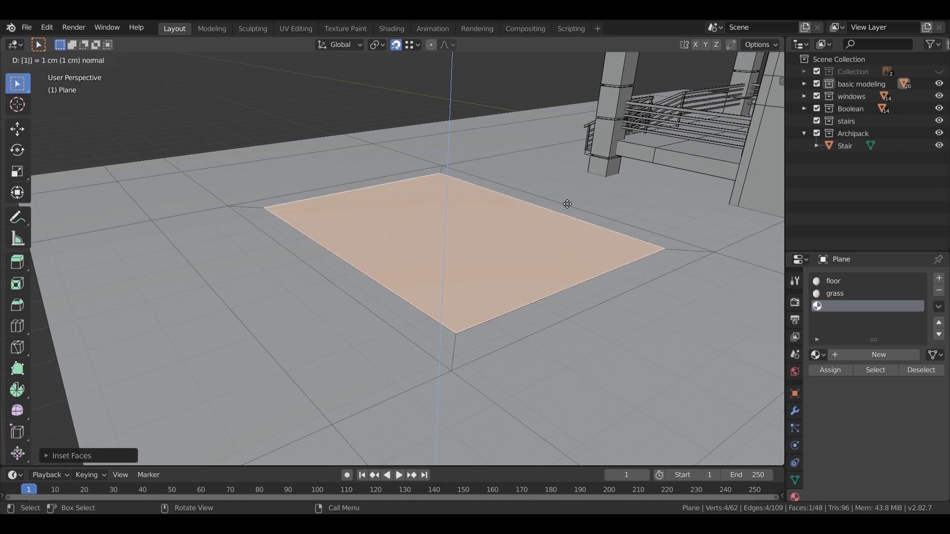
pyautogui.click(567, 204)
pyautogui.moveTo(567, 204); pyautogui.dragTo(540, 302, button='middle')
pyautogui.scroll(3, 539, 300)
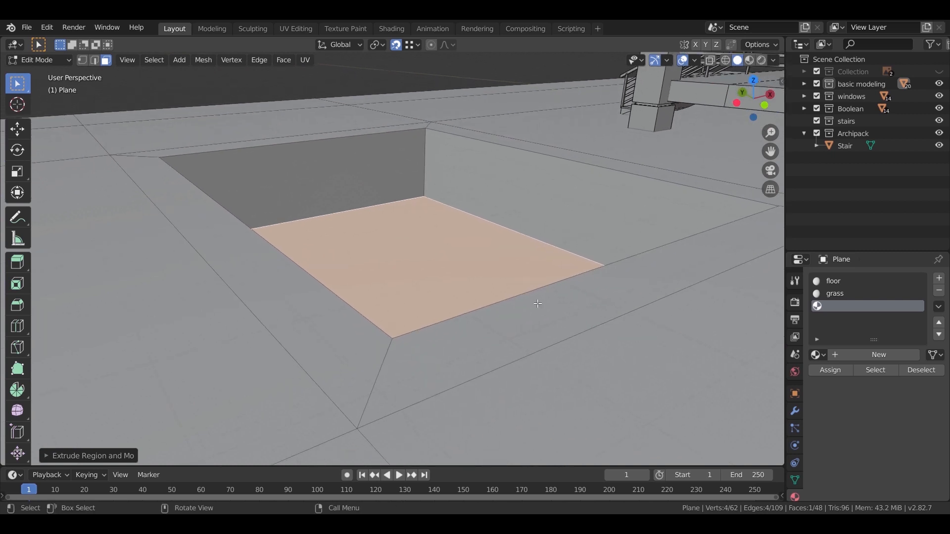
pyautogui.scroll(3, 529, 301)
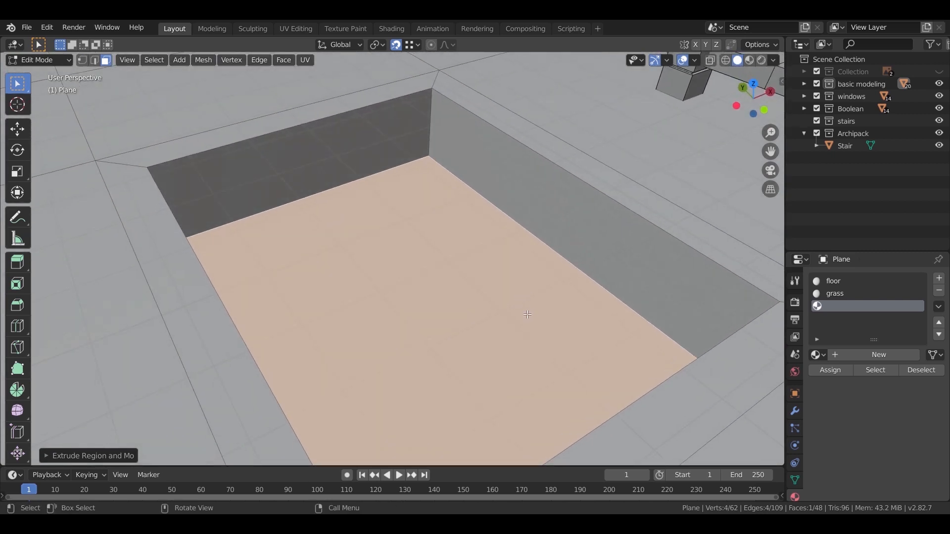
# Step: Duplicate the pool's bottom face and move the copy up along Z to just below the rim as the water surface
pyautogui.scroll(-3, 527, 315)
pyautogui.hotkey('shift', 'd')
pyautogui.press('z')
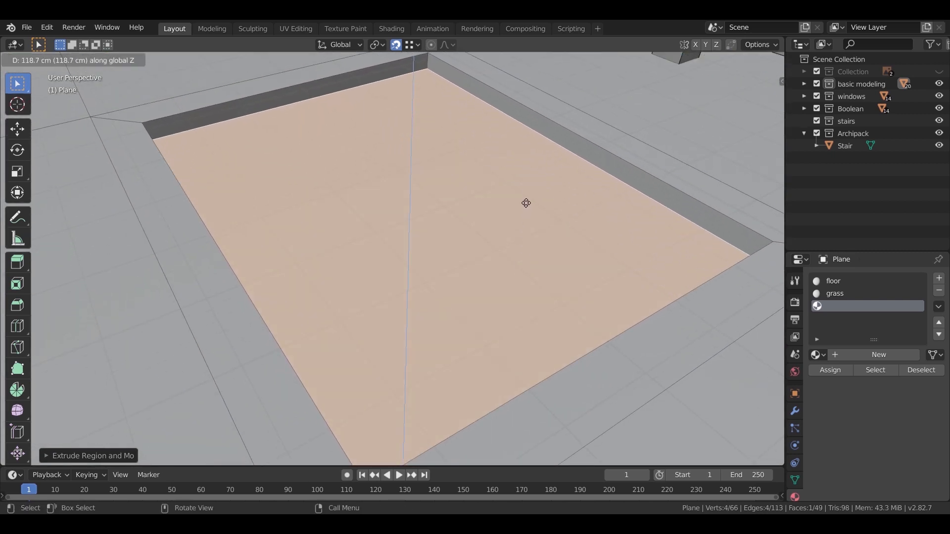
pyautogui.click(528, 194)
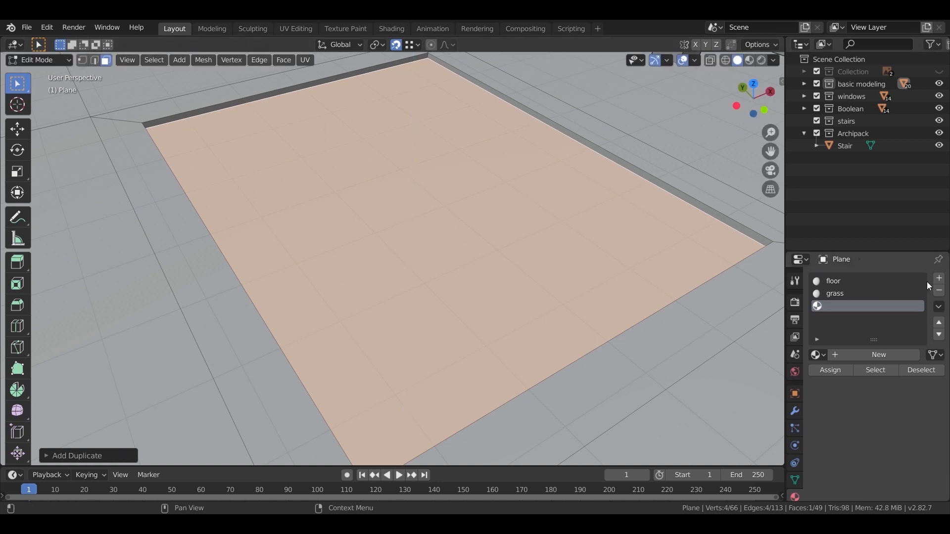
# Step: Create a new material named water in the empty slot for the water-surface face
pyautogui.click(868, 355)
pyautogui.doubleClick(850, 354)
pyautogui.write('wate')
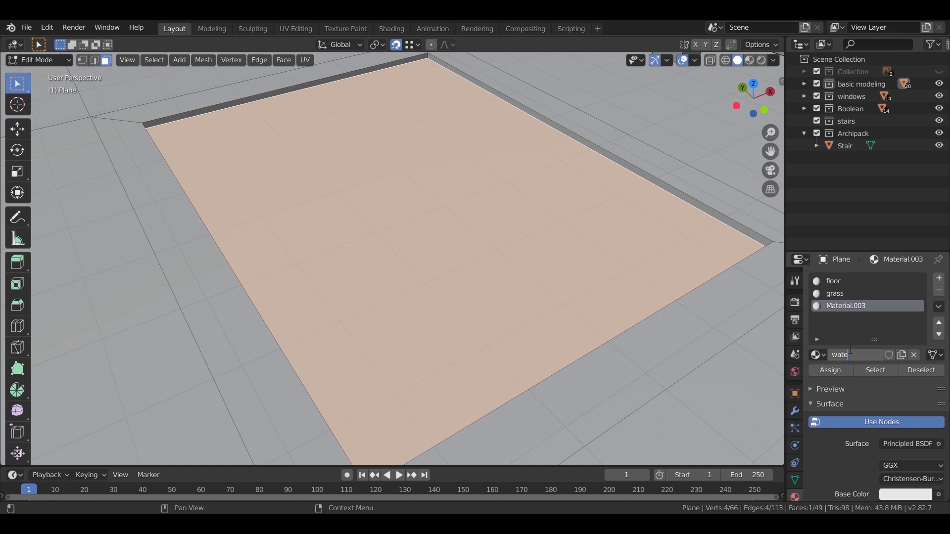
pyautogui.press('Return')
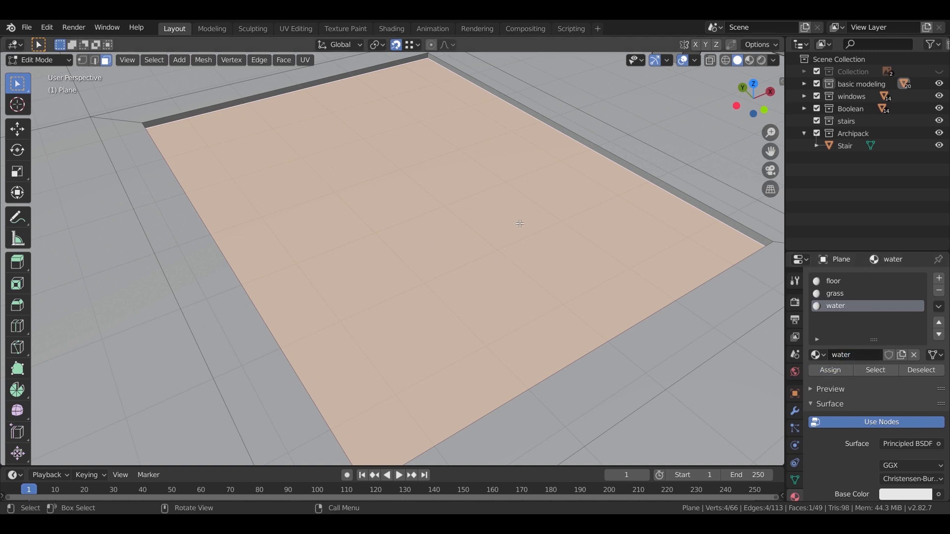
# Step: Hide the water-surface face, then select the pool bottom and grow the selection to include the basin walls
pyautogui.hotkey('ctrl', 'z')
pyautogui.click(457, 253)
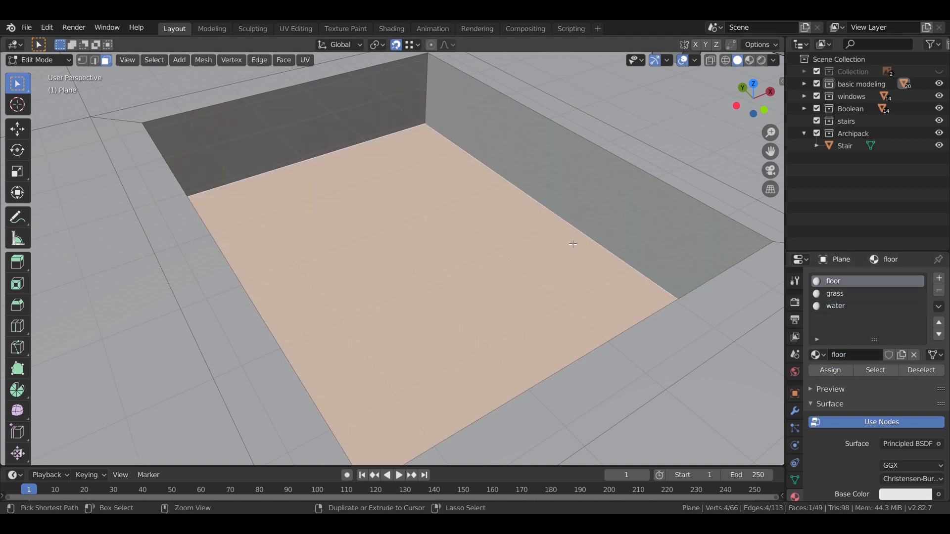
pyautogui.press('ctrl+KP_Add')
# Step: Add a fourth material slot with a new material named ceramic for the selected basin faces
pyautogui.click(940, 278)
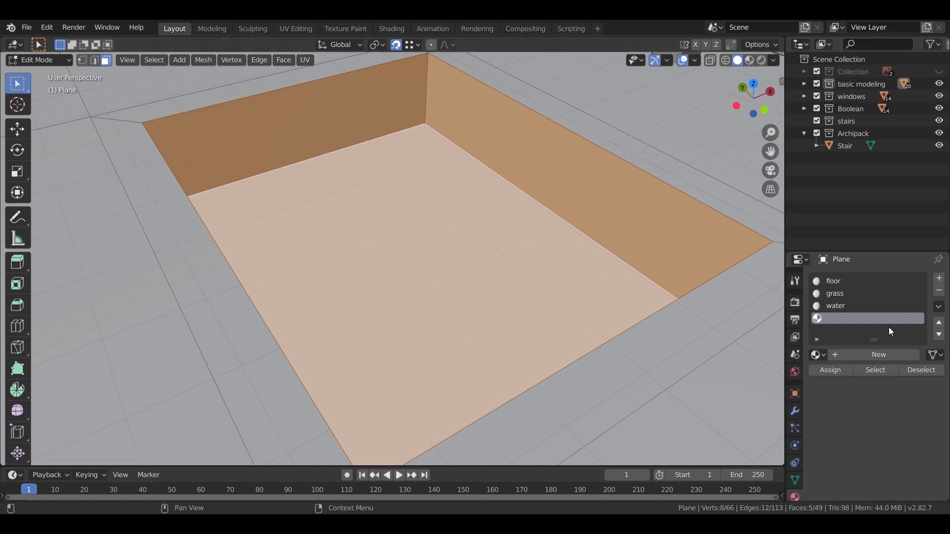
pyautogui.click(851, 355)
pyautogui.write('ceramic')
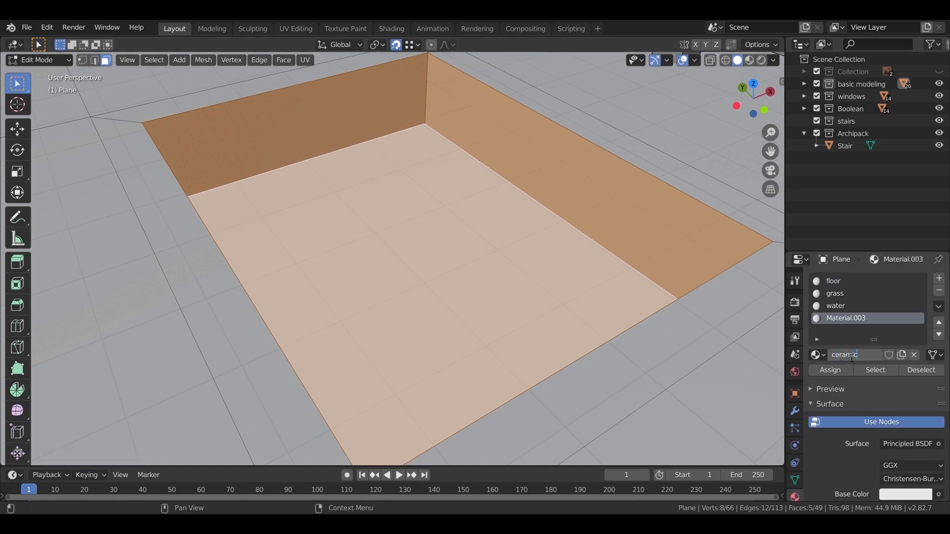
pyautogui.press('Return')
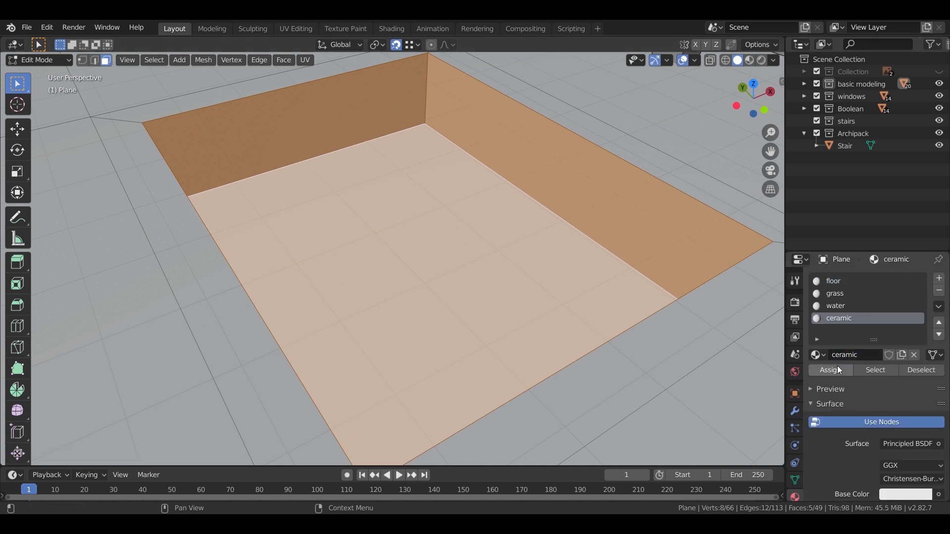
# Step: Grow the selection to the border around the pool and deselect the ceramic faces so only the rim stays selected
pyautogui.press('ctrl')
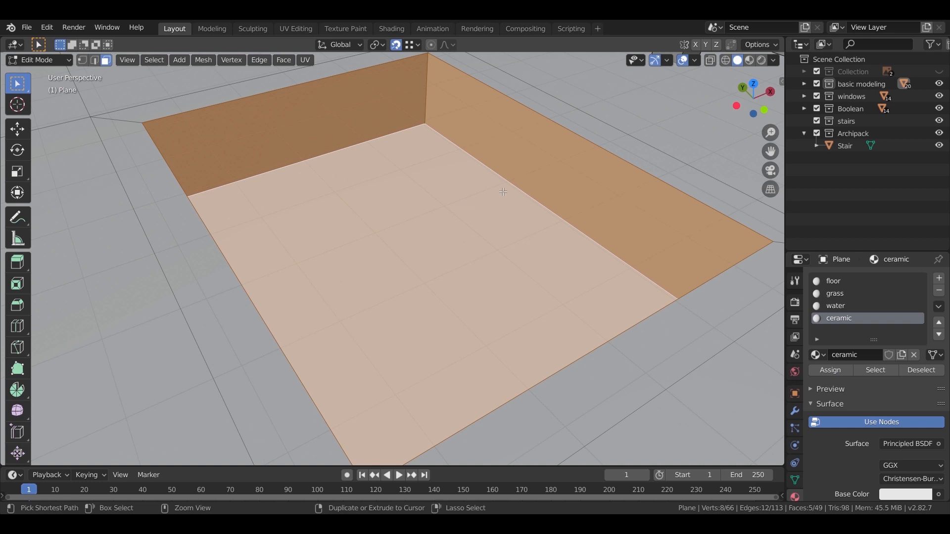
pyautogui.press('ctrl+KP_Add')
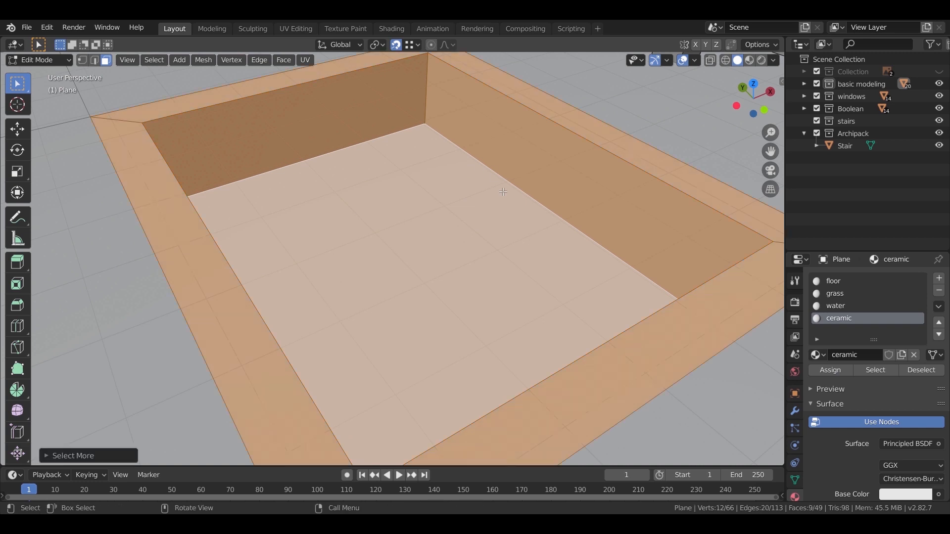
pyautogui.click(914, 373)
pyautogui.scroll(-1, 387, 195)
pyautogui.moveTo(426, 210); pyautogui.dragTo(471, 182, button='middle')
pyautogui.keyDown('shift'); pyautogui.moveTo(470, 182); pyautogui.dragTo(481, 218, button='middle'); pyautogui.keyUp('shift')
pyautogui.scroll(2, 483, 218)
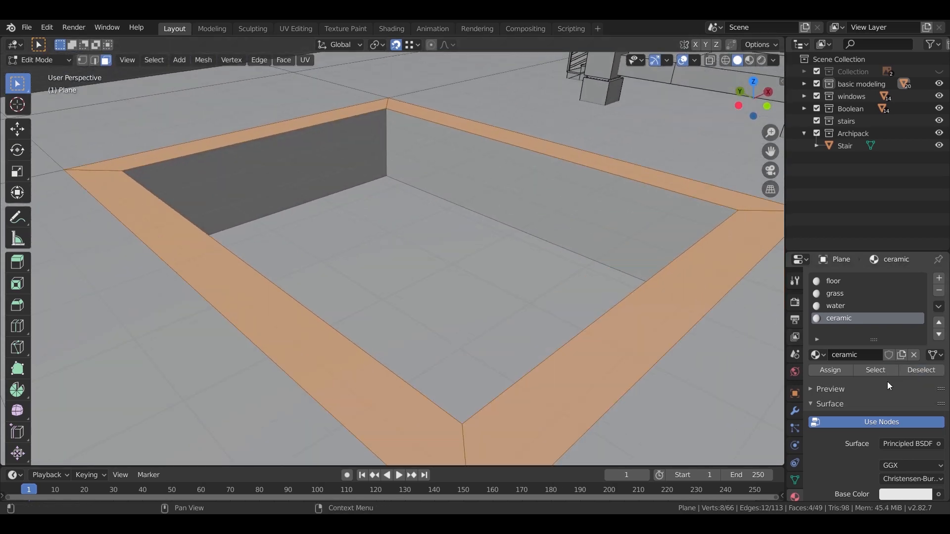
# Step: Add a fifth material slot with a new material named stone for the selected rim faces
pyautogui.click(939, 278)
pyautogui.click(866, 355)
pyautogui.click(865, 354)
pyautogui.write('stone')
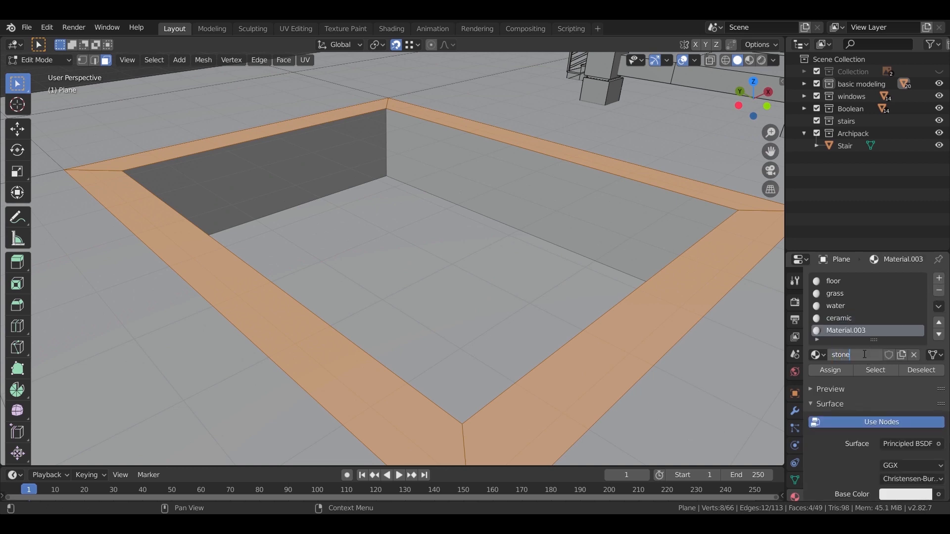
pyautogui.press('Return')
# Step: Extrude the pool's rim faces slightly upwards along their normal
pyautogui.moveTo(525, 328); pyautogui.dragTo(454, 235, button='middle')
pyautogui.press('Tab')
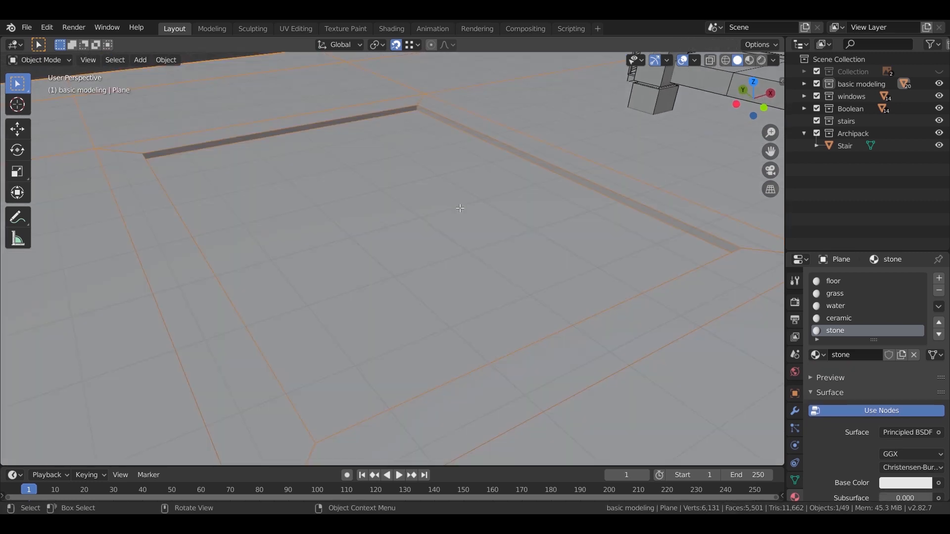
pyautogui.press('Tab')
pyautogui.press('e')
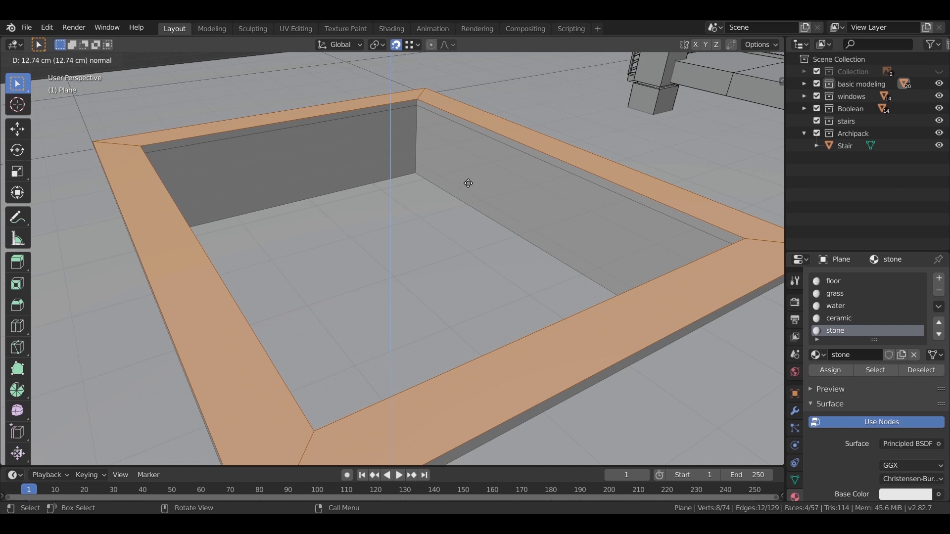
pyautogui.click(483, 196)
pyautogui.moveTo(483, 195); pyautogui.dragTo(477, 193, button='middle')
# Step: In edge selection, select the rim's inner and outer top edge loops without the diagonal corner edges
pyautogui.click(97, 57)
pyautogui.moveTo(358, 211); pyautogui.dragTo(367, 264, button='middle')
pyautogui.press('b')
pyautogui.moveTo(396, 283); pyautogui.dragTo(696, 324, button='middle')
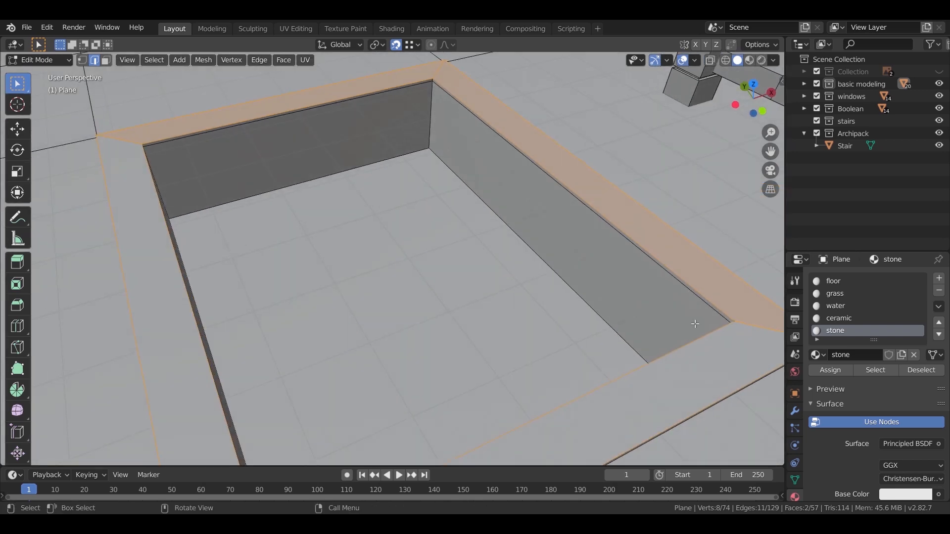
pyautogui.keyDown('shift'); pyautogui.click(752, 332); pyautogui.keyUp('shift')
pyautogui.keyDown('shift'); pyautogui.click(244, 123); pyautogui.keyUp('shift')
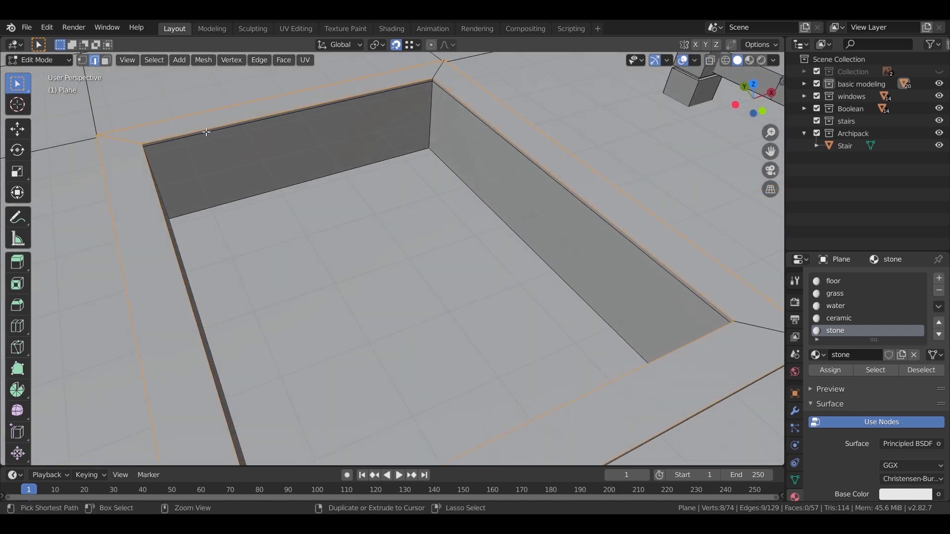
# Step: Bevel the rim's selected top edges with a small width and multiple segments
pyautogui.moveTo(203, 185); pyautogui.dragTo(317, 208, button='middle')
pyautogui.hotkey('ctrl', 'b')
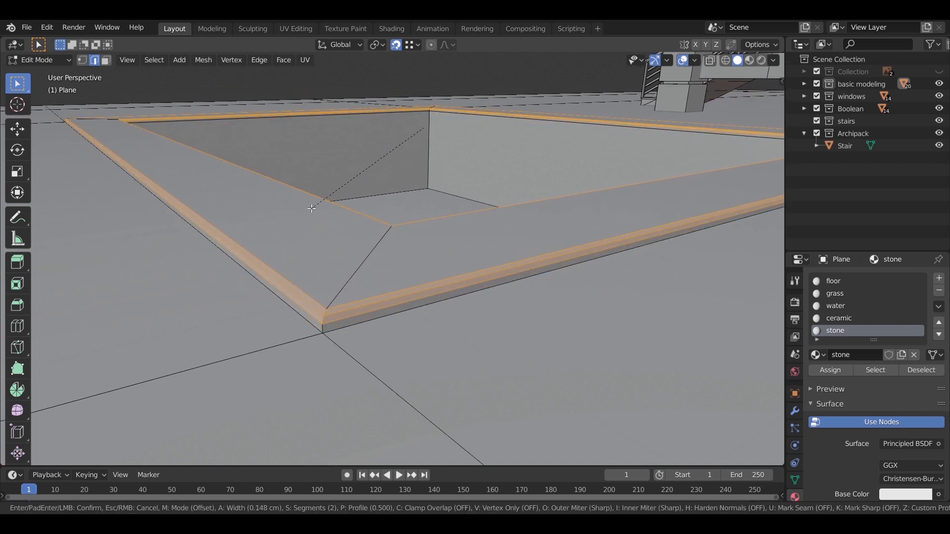
pyautogui.click(312, 208)
# Step: Examine the pool's beveled rim and water surface in object mode, along with the surrounding ground
pyautogui.moveTo(431, 156); pyautogui.dragTo(331, 254, button='middle')
pyautogui.press('Tab')
pyautogui.scroll(-2, 427, 195)
pyautogui.scroll(2, 301, 212)
pyautogui.press('Tab')
pyautogui.press('Tab')
pyautogui.press('Tab')
pyautogui.press('Tab')
pyautogui.scroll(-5, 347, 307)
pyautogui.moveTo(344, 316); pyautogui.dragTo(529, 295, button='middle')
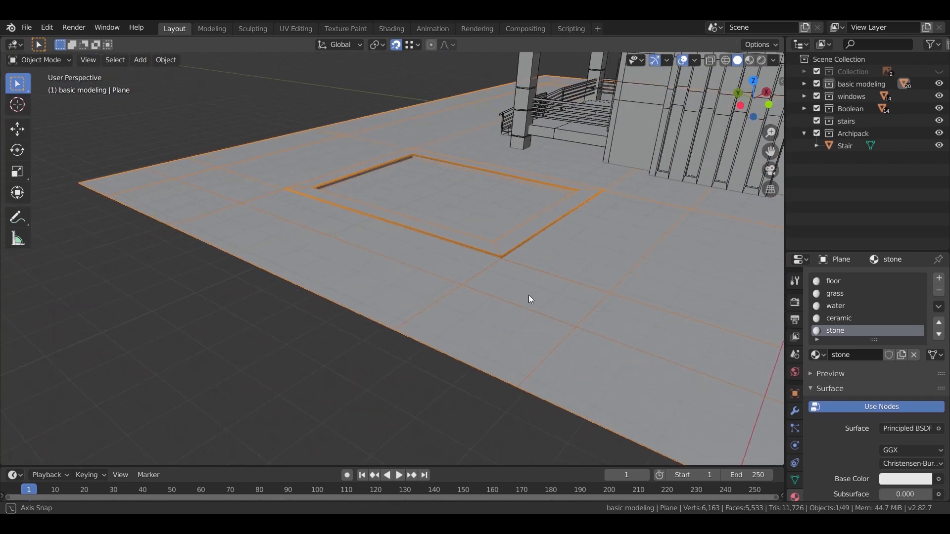
pyautogui.scroll(-5, 460, 327)
pyautogui.click(453, 330)
pyautogui.moveTo(453, 331); pyautogui.dragTo(388, 256, button='middle')
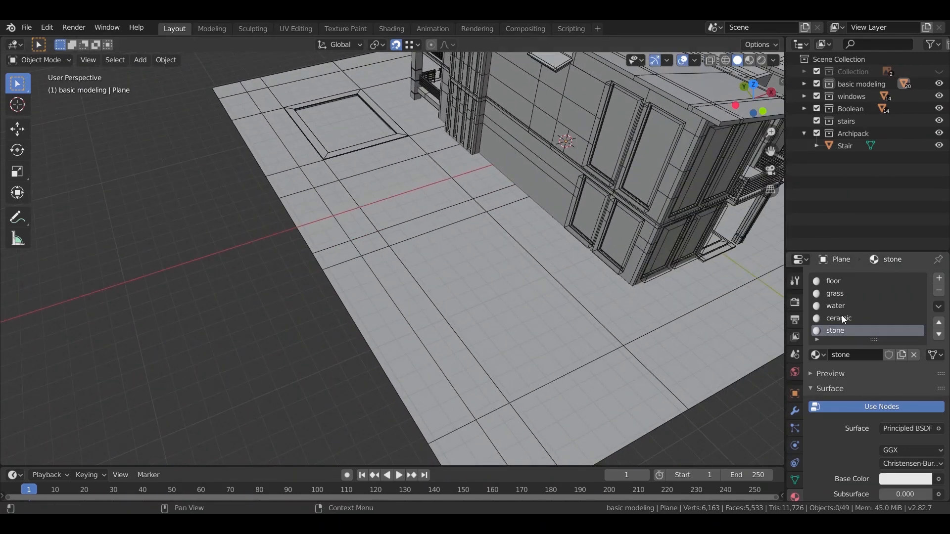
# Step: Clear the selection in the ground plane's mesh and select all faces that use the grass material
pyautogui.press('Tab')
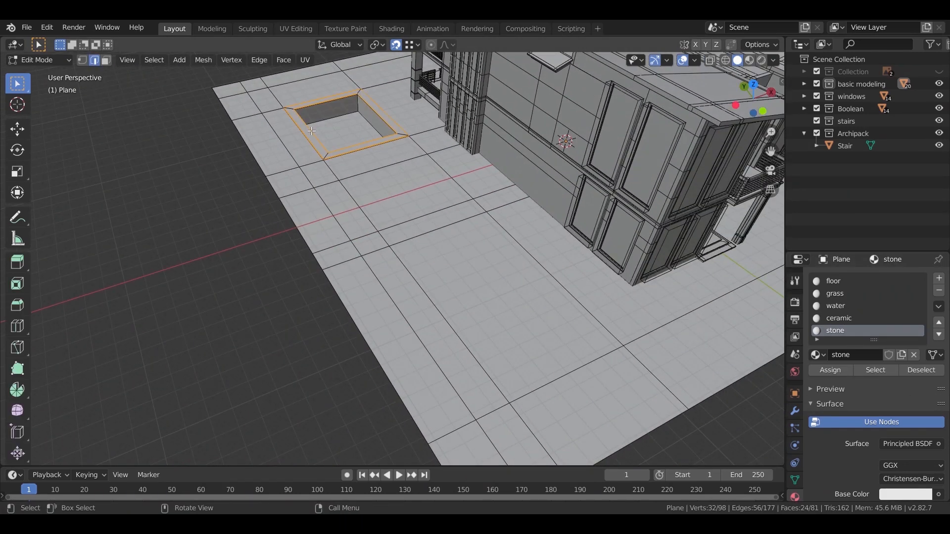
pyautogui.click(165, 64)
pyautogui.click(167, 83)
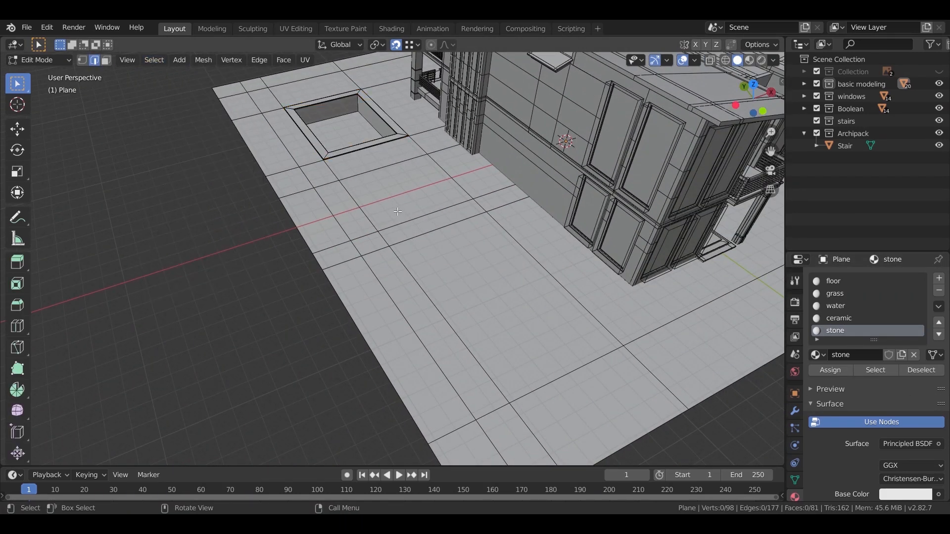
pyautogui.click(840, 295)
pyautogui.click(875, 371)
# Step: Try a very thin inset on the selected grass faces and undo it
pyautogui.moveTo(446, 248); pyautogui.dragTo(441, 221, button='middle')
pyautogui.scroll(-6, 469, 256)
pyautogui.scroll(4, 460, 257)
pyautogui.keyDown('shift'); pyautogui.moveTo(562, 375); pyautogui.dragTo(479, 289, button='middle'); pyautogui.keyUp('shift')
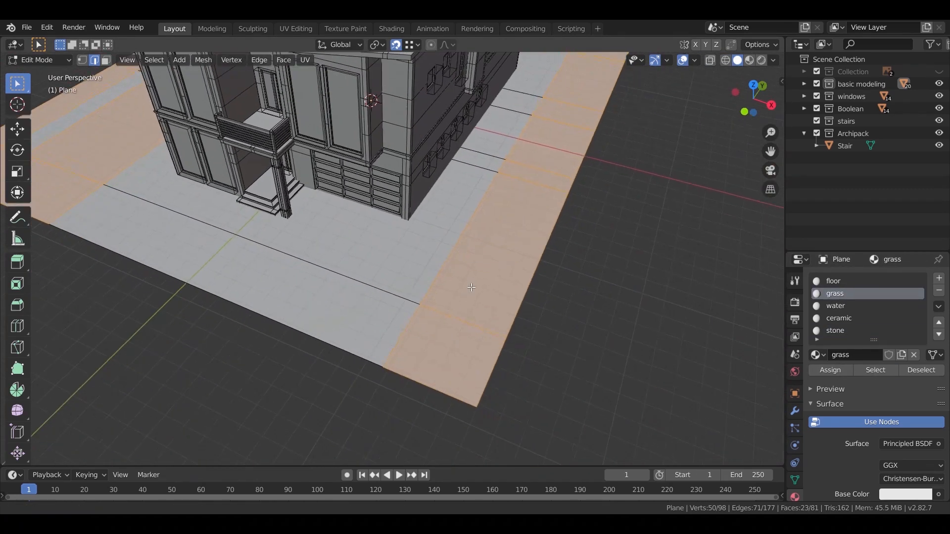
pyautogui.press('i')
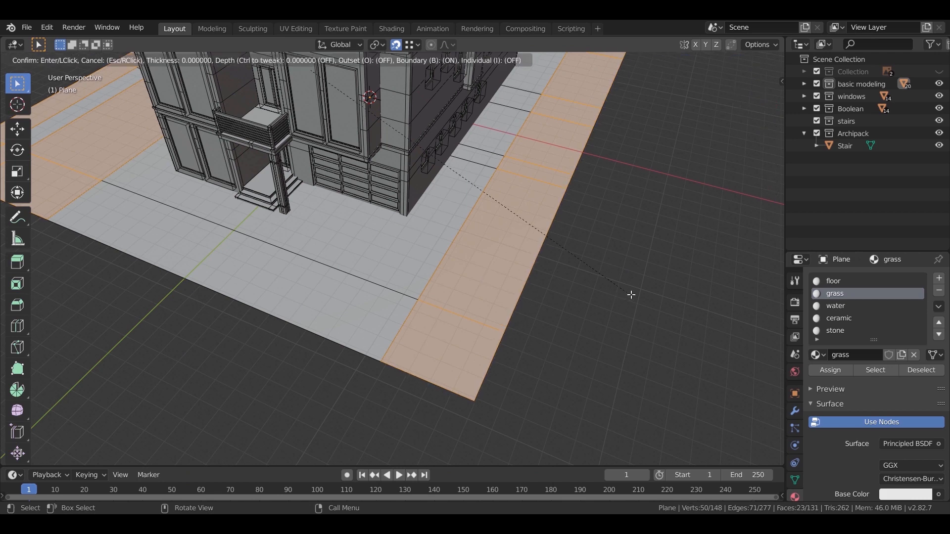
pyautogui.click(627, 293)
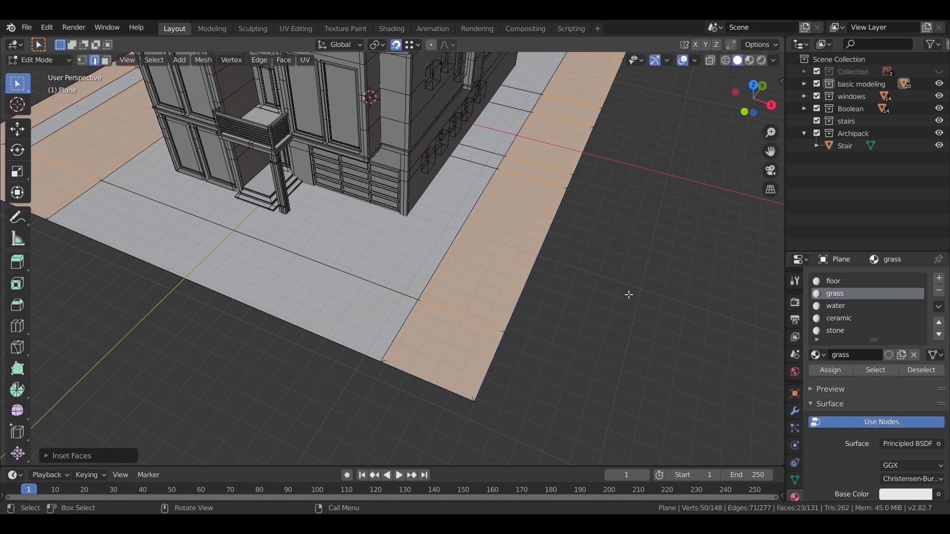
pyautogui.scroll(6, 407, 308)
pyautogui.hotkey('ctrl', 'z')
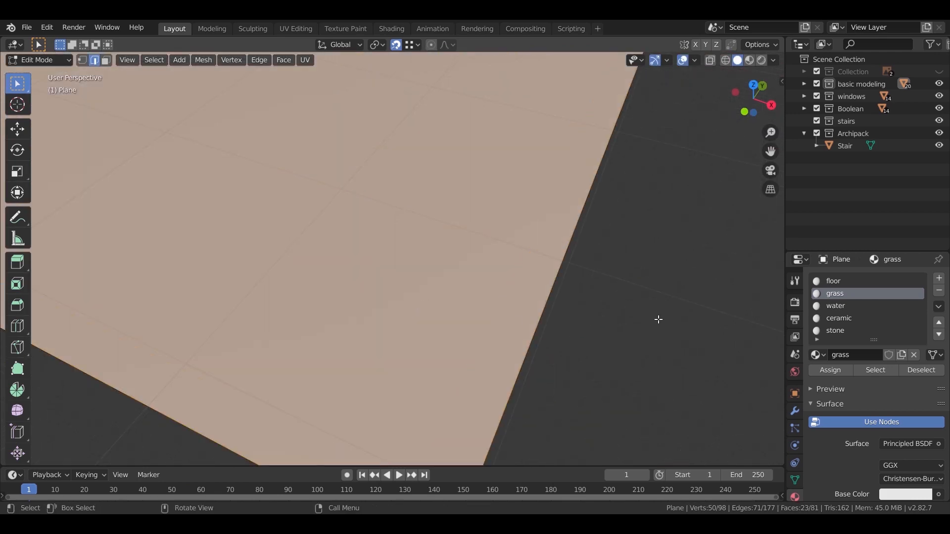
# Step: Inset the selected grass faces with a thickness of about 0.0037
pyautogui.press('i')
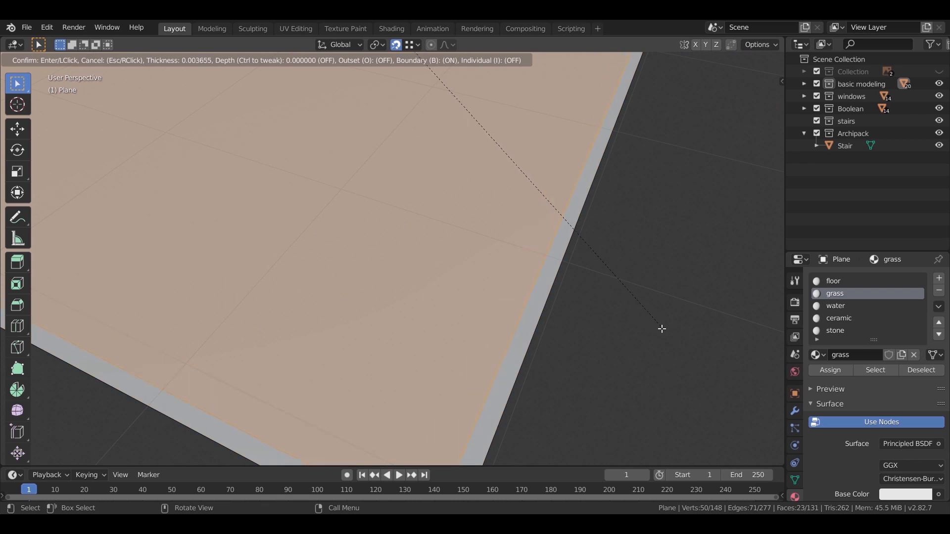
pyautogui.click(662, 329)
pyautogui.scroll(-8, 439, 257)
pyautogui.moveTo(439, 257); pyautogui.dragTo(494, 254, button='middle')
pyautogui.scroll(4, 355, 272)
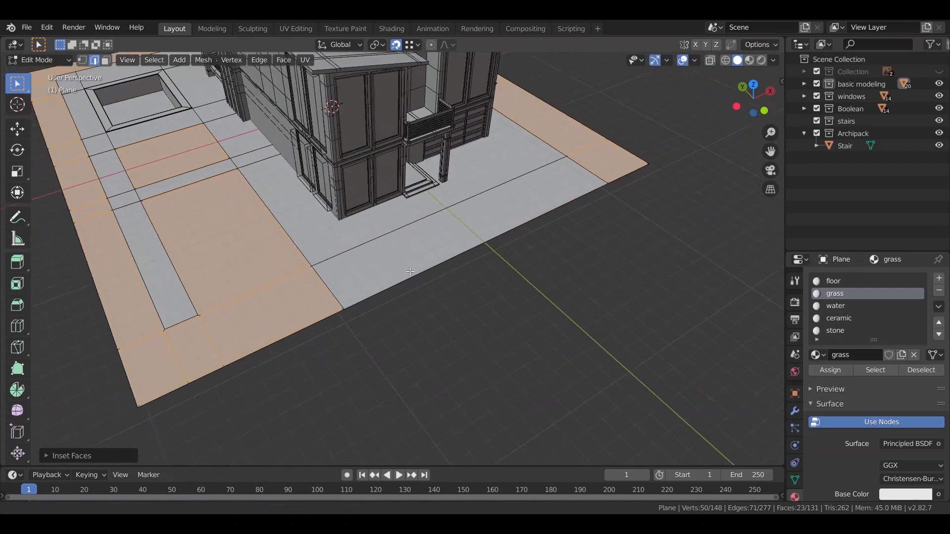
# Step: Grow the selection of inset grass faces to include the narrow border strips around them
pyautogui.keyDown('shift'); pyautogui.moveTo(355, 272); pyautogui.dragTo(467, 269, button='middle'); pyautogui.keyUp('shift')
pyautogui.scroll(2, 468, 269)
pyautogui.press('ctrl+KP_Add')
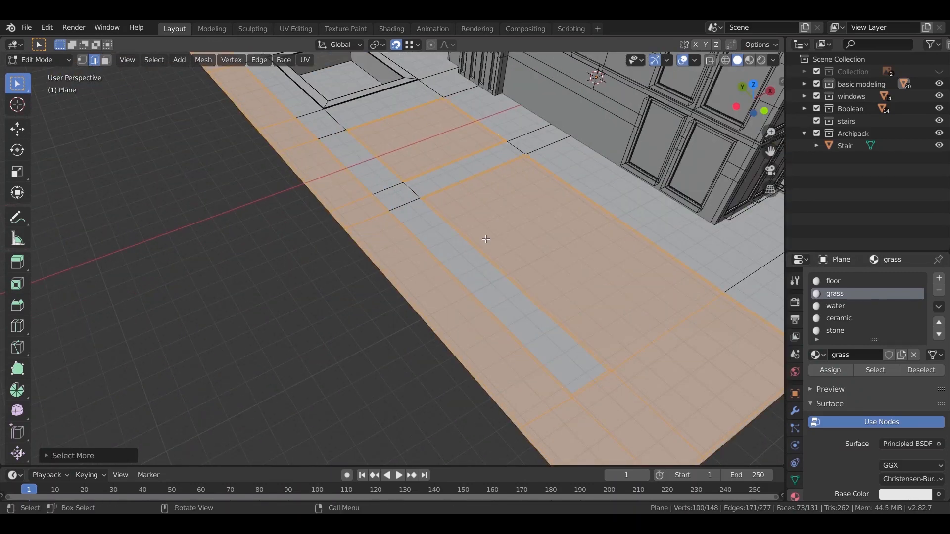
pyautogui.moveTo(514, 235); pyautogui.dragTo(481, 243, button='middle')
pyautogui.scroll(7, 490, 207)
pyautogui.hotkey('ctrl', 'z')
pyautogui.press('ctrl+KP_Add')
pyautogui.scroll(-7, 338, 160)
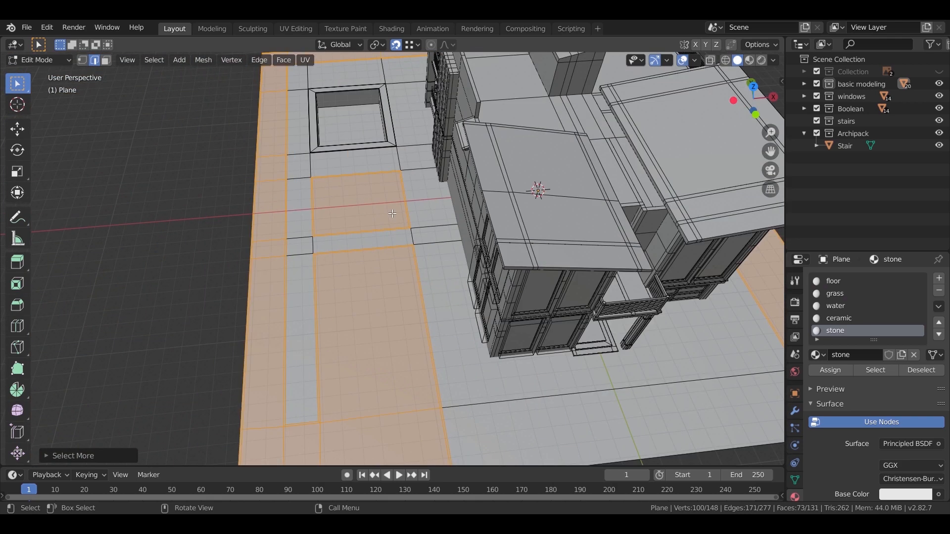
# Step: Try to remove grass faces from the selection with box selection in the top view
pyautogui.press('KP_7')
pyautogui.hotkey('ctrl', 'z')
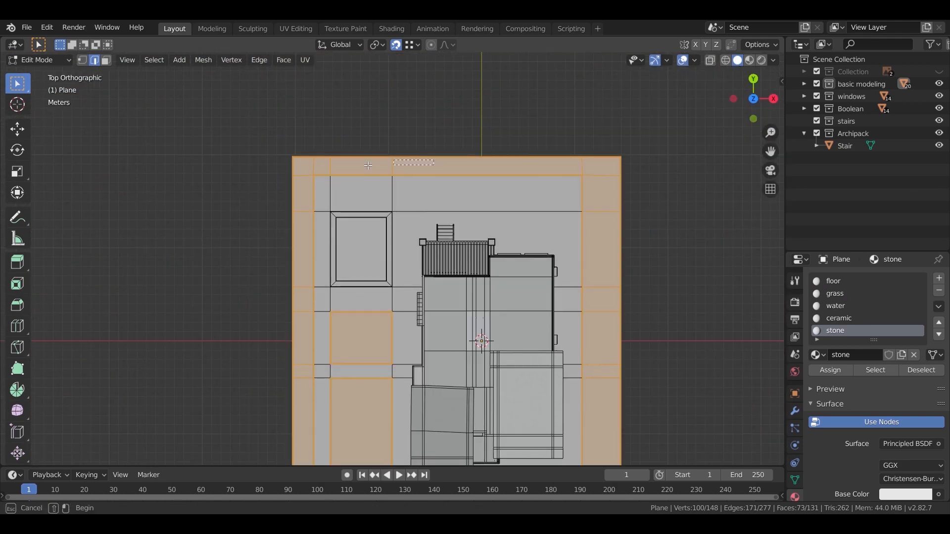
pyautogui.keyDown('ctrl'); pyautogui.moveTo(348, 164); pyautogui.dragTo(304, 169); pyautogui.keyUp('ctrl')
pyautogui.keyDown('ctrl'); pyautogui.moveTo(302, 167); pyautogui.dragTo(304, 436); pyautogui.keyUp('ctrl')
pyautogui.keyDown('shift'); pyautogui.moveTo(304, 436); pyautogui.dragTo(323, 277, button='middle'); pyautogui.keyUp('shift')
pyautogui.keyDown('ctrl'); pyautogui.moveTo(322, 282); pyautogui.dragTo(324, 341); pyautogui.keyUp('ctrl')
pyautogui.keyDown('shift'); pyautogui.moveTo(386, 183); pyautogui.dragTo(416, 257, button='middle'); pyautogui.keyUp('shift')
pyautogui.scroll(9, 402, 229)
pyautogui.scroll(-1, 403, 229)
pyautogui.keyDown('ctrl'); pyautogui.moveTo(579, 213); pyautogui.dragTo(631, 198); pyautogui.keyUp('ctrl')
# Step: Switch to face selection and limit the selection to the thin inset border strips around the grass areas
pyautogui.click(106, 60)
pyautogui.keyDown('shift'); pyautogui.click(609, 229); pyautogui.keyUp('shift')
pyautogui.scroll(-7, 609, 229)
pyautogui.keyDown('shift'); pyautogui.moveTo(609, 229); pyautogui.dragTo(387, 162, button='middle'); pyautogui.keyUp('shift')
pyautogui.keyDown('shift'); pyautogui.moveTo(498, 130); pyautogui.dragTo(496, 333, button='middle'); pyautogui.keyUp('shift')
pyautogui.keyDown('ctrl'); pyautogui.moveTo(495, 336); pyautogui.dragTo(476, 262); pyautogui.keyUp('ctrl')
pyautogui.scroll(5, 470, 272)
pyautogui.scroll(-1, 464, 277)
pyautogui.moveTo(469, 210); pyautogui.dragTo(579, 270, button='middle')
pyautogui.keyDown('shift'); pyautogui.moveTo(410, 173); pyautogui.dragTo(426, 254, button='middle'); pyautogui.keyUp('shift')
pyautogui.scroll(5, 500, 354)
pyautogui.scroll(-2, 426, 254)
pyautogui.scroll(-6, 441, 272)
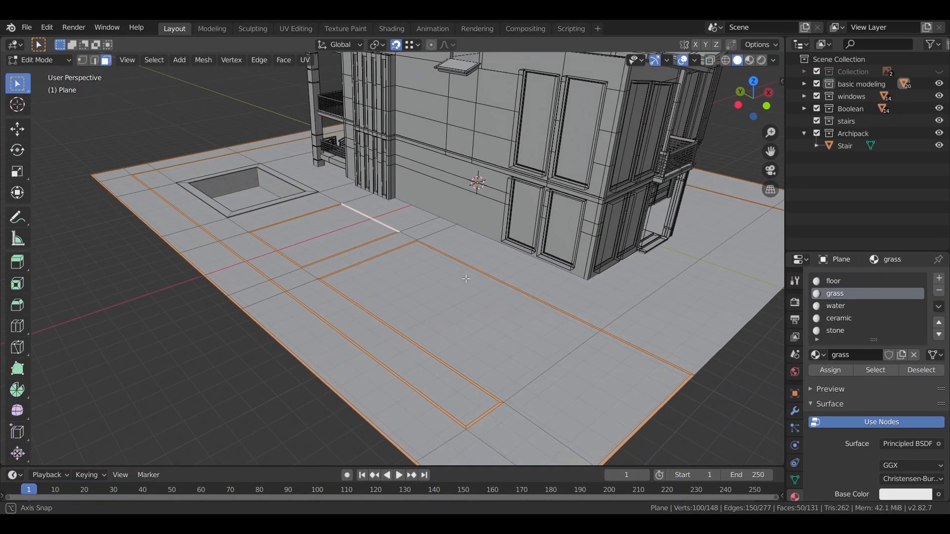
# Step: Extrude the selected border strips upward by 5 cm to form a raised curb around the grass areas
pyautogui.scroll(2, 454, 292)
pyautogui.write('e')
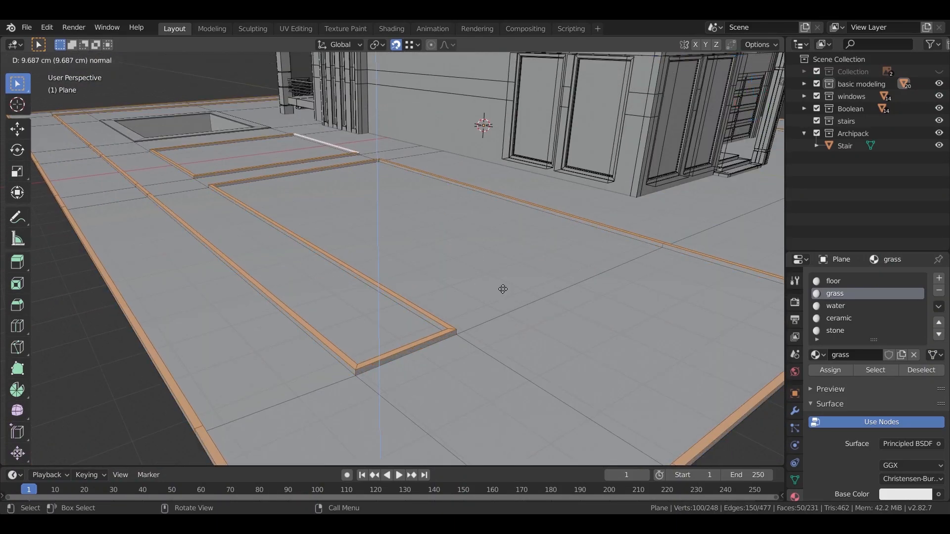
pyautogui.write('5')
pyautogui.press('Return')
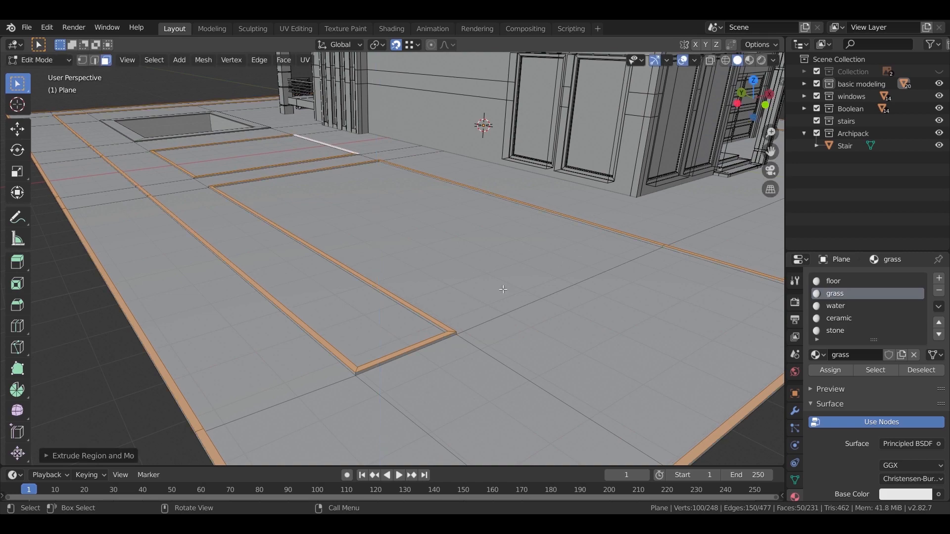
pyautogui.scroll(-5, 503, 289)
pyautogui.moveTo(535, 301); pyautogui.dragTo(438, 300, button='middle')
pyautogui.scroll(3, 436, 302)
# Step: Return to Object Mode and make the basic modeling collection active
pyautogui.press('Tab')
pyautogui.click(856, 86)
pyautogui.moveTo(523, 285); pyautogui.dragTo(527, 298, button='middle')
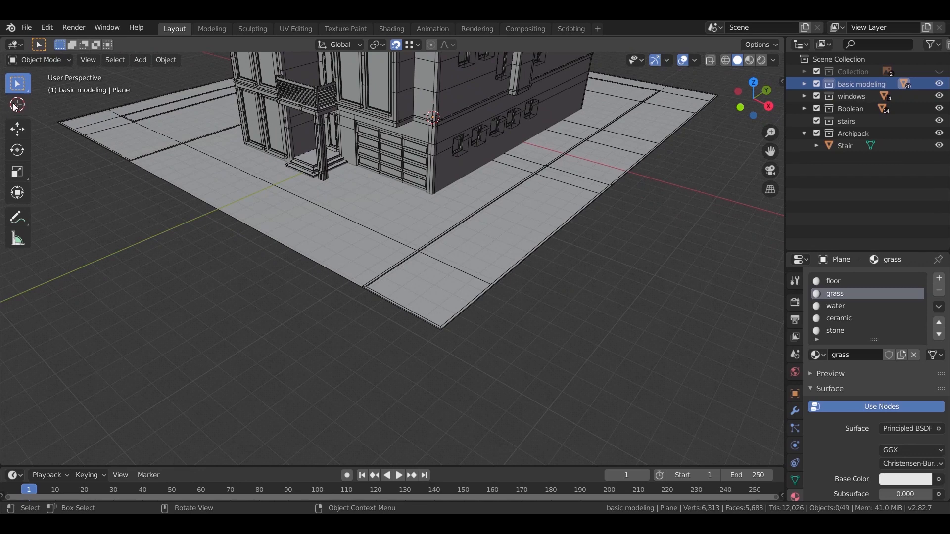
# Step: Place the 3D cursor on the grass area at the ground's front corner and add a cube there
pyautogui.click(18, 104)
pyautogui.click(411, 330)
pyautogui.moveTo(436, 301); pyautogui.dragTo(436, 316, button='middle')
pyautogui.hotkey('shift', 'a')
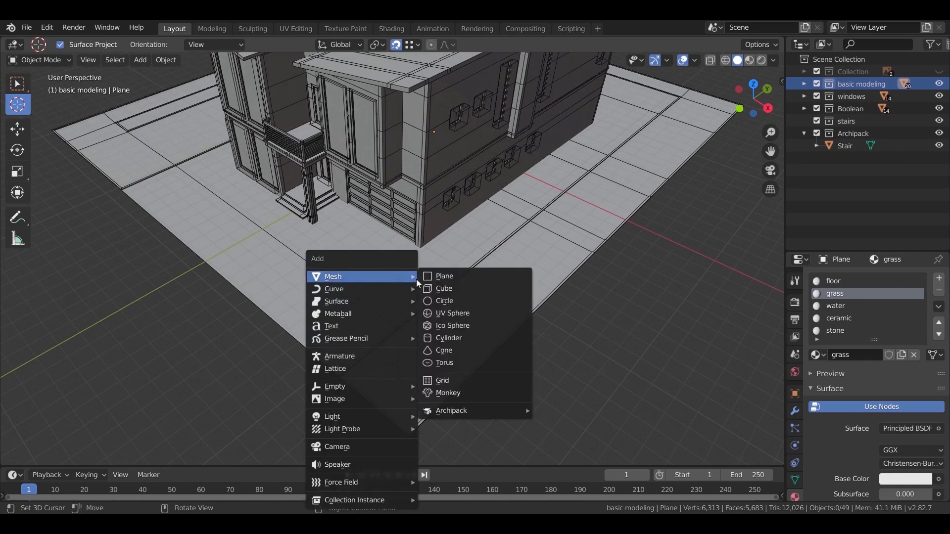
pyautogui.click(447, 286)
# Step: Show the cube's transform values and set its X and Y dimensions to 30 cm, keeping Z at 200 cm
pyautogui.press('n')
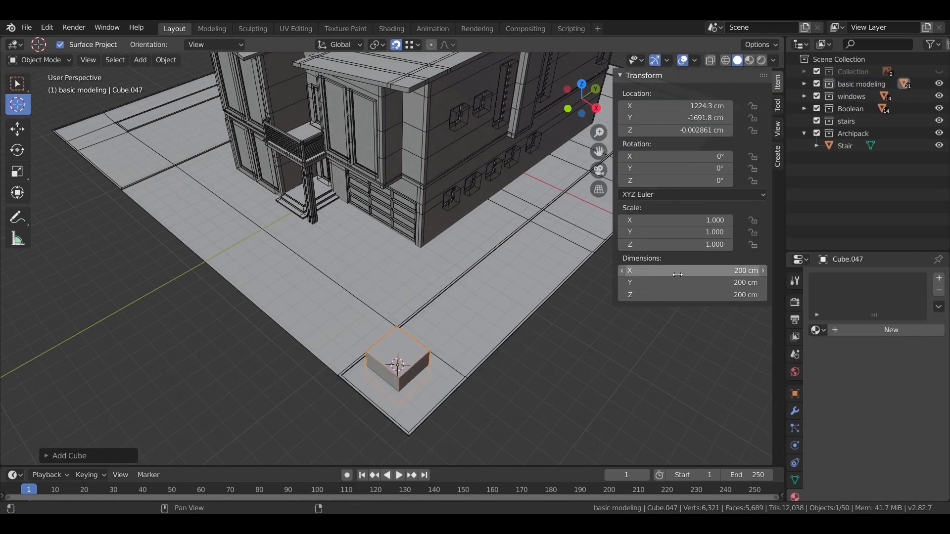
pyautogui.click(721, 273)
pyautogui.write('30')
pyautogui.press('Return')
pyautogui.write('30')
pyautogui.press('Return')
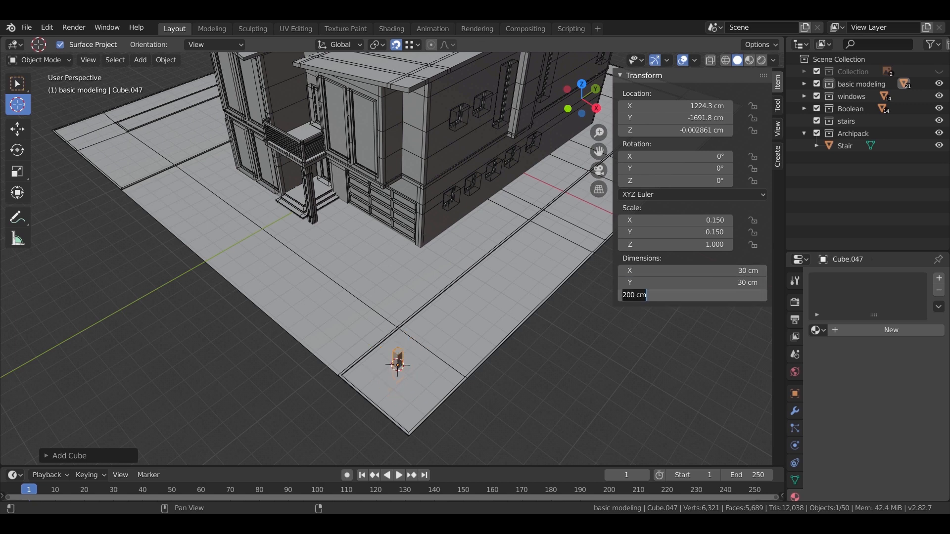
pyautogui.press('Return')
# Step: Move the pillar 100 cm upward along Z so its base rests on the ground
pyautogui.moveTo(476, 325); pyautogui.dragTo(388, 284, button='middle')
pyautogui.scroll(3, 489, 293)
pyautogui.write('gz')
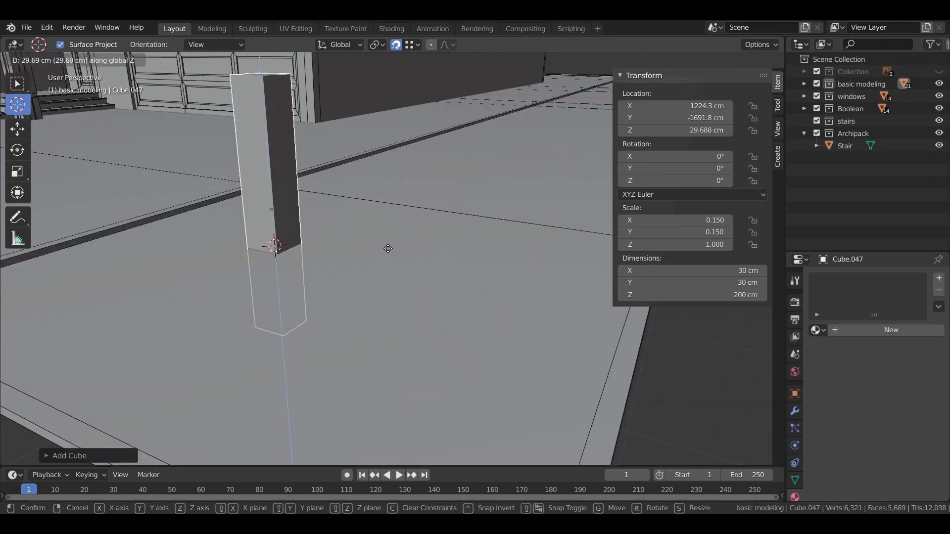
pyautogui.write('100')
pyautogui.press('Return')
pyautogui.moveTo(343, 257); pyautogui.dragTo(350, 283, button='middle')
pyautogui.press('KP_Decimal')
pyautogui.scroll(2, 461, 232)
pyautogui.keyDown('shift'); pyautogui.moveTo(447, 265); pyautogui.dragTo(424, 343, button='middle'); pyautogui.keyUp('shift')
# Step: Set the pillar's X and Y dimensions to 40 cm
pyautogui.click(690, 271)
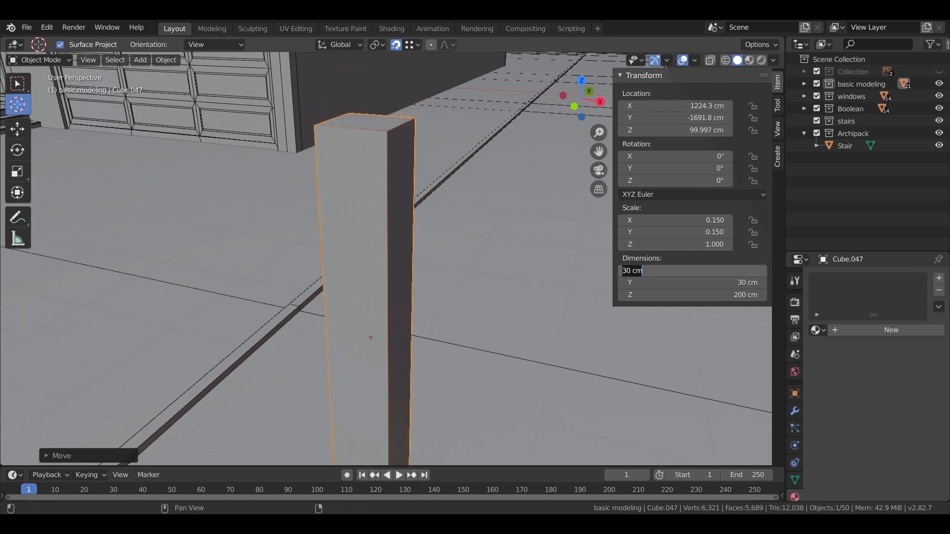
pyautogui.write('40')
pyautogui.press('Return')
pyautogui.write('40')
pyautogui.press('Return')
pyautogui.moveTo(508, 231); pyautogui.dragTo(429, 266, button='middle')
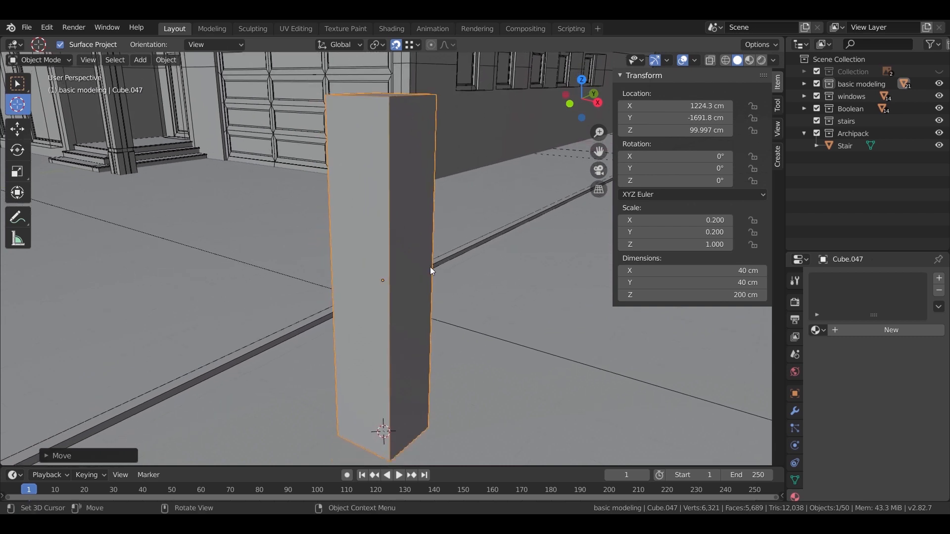
# Step: Enter the pillar's mesh and add a horizontal loop cut at a local height of about 28.4 cm
pyautogui.press('Tab')
pyautogui.hotkey('ctrl', 'r')
pyautogui.click(389, 250)
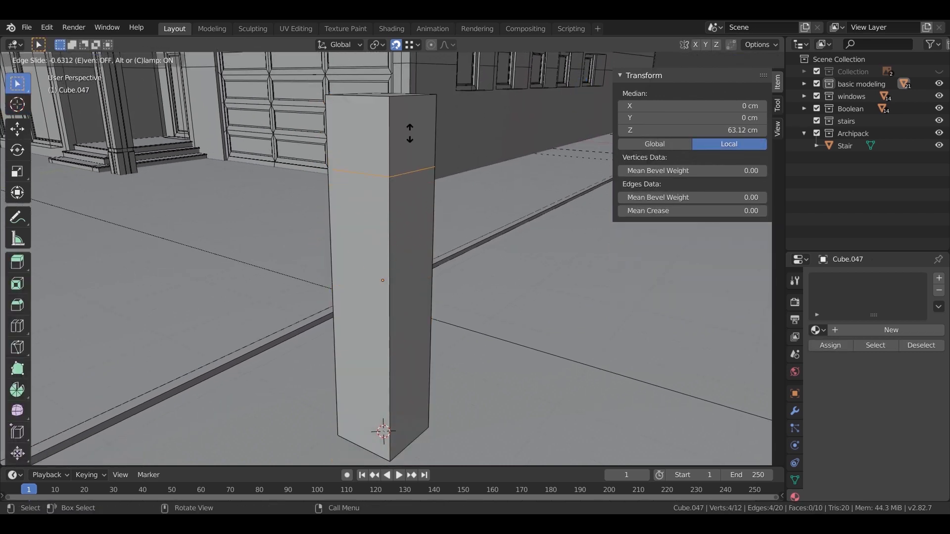
pyautogui.click(409, 183)
# Step: Try a second loop cut above the first one on the pillar
pyautogui.hotkey('ctrl', 'r')
pyautogui.click(410, 182)
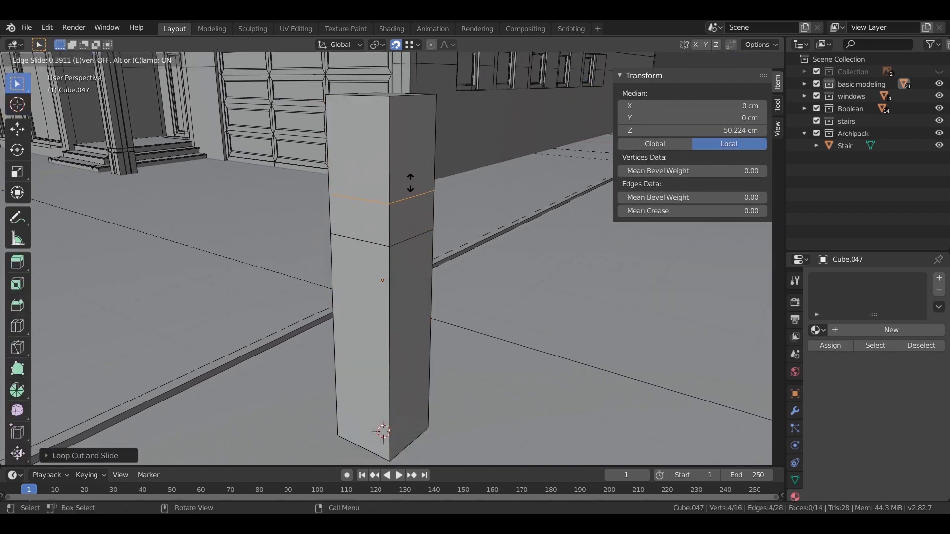
pyautogui.click(409, 145)
# Step: Raise the loop cut along Z to a local height of about 52.7 cm
pyautogui.press('g')
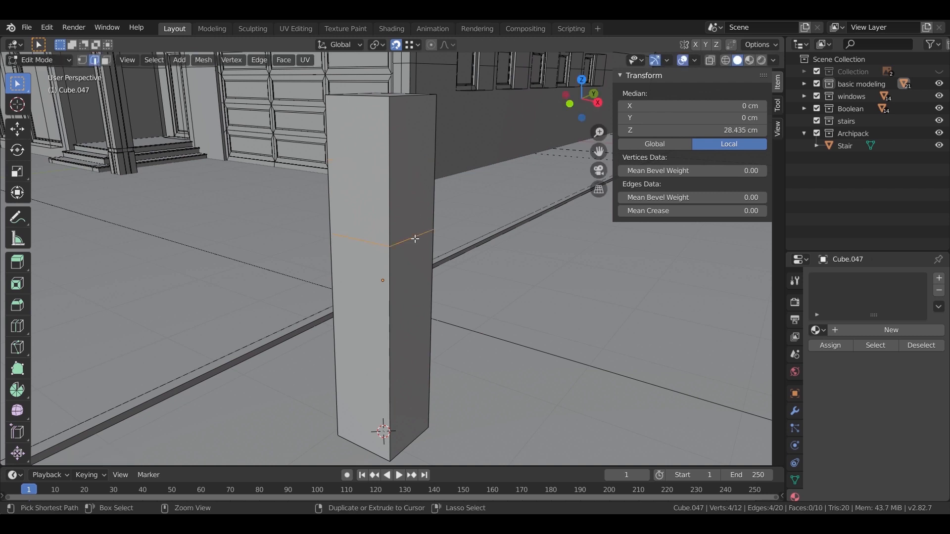
pyautogui.press('z')
pyautogui.click(408, 194)
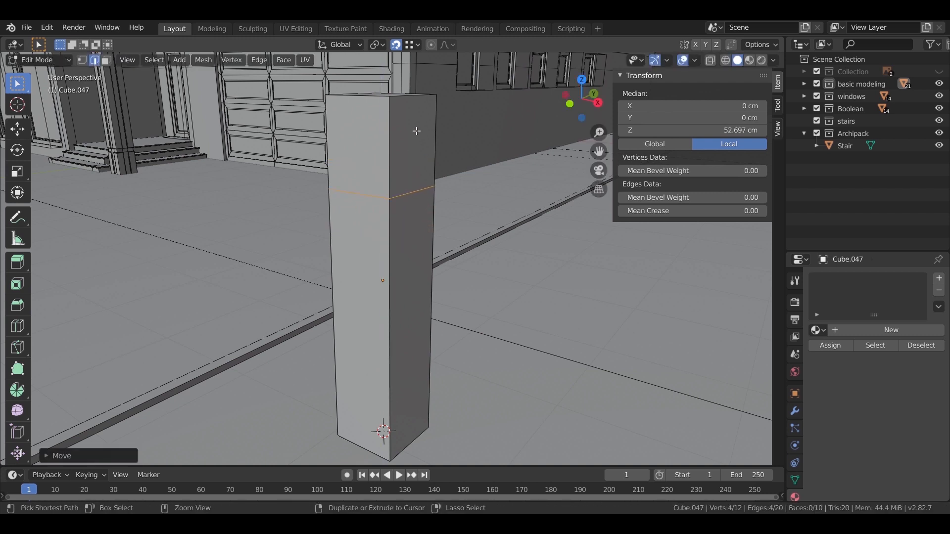
# Step: Try another loop cut between the raised loop and the pillar's top, and undo it
pyautogui.hotkey('ctrl', 'r')
pyautogui.click(417, 148)
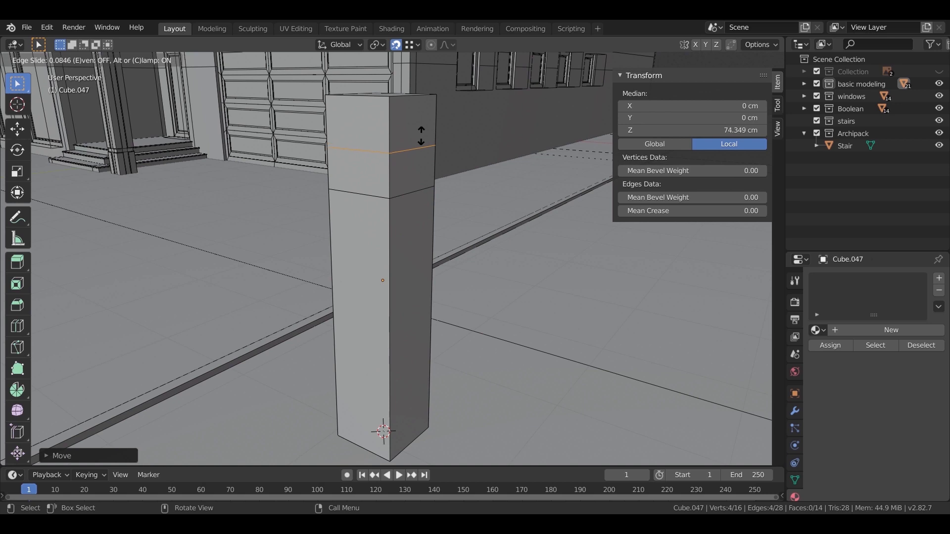
pyautogui.click(419, 140)
pyautogui.moveTo(415, 183); pyautogui.dragTo(421, 215, button='middle')
pyautogui.hotkey('ctrl', 'z')
# Step: Raise the existing loop further along Z and add a second loop cut above it at a local height of about 77.6 cm
pyautogui.press('g')
pyautogui.press('z')
pyautogui.click(431, 166)
pyautogui.hotkey('ctrl', 'r')
pyautogui.click(426, 135)
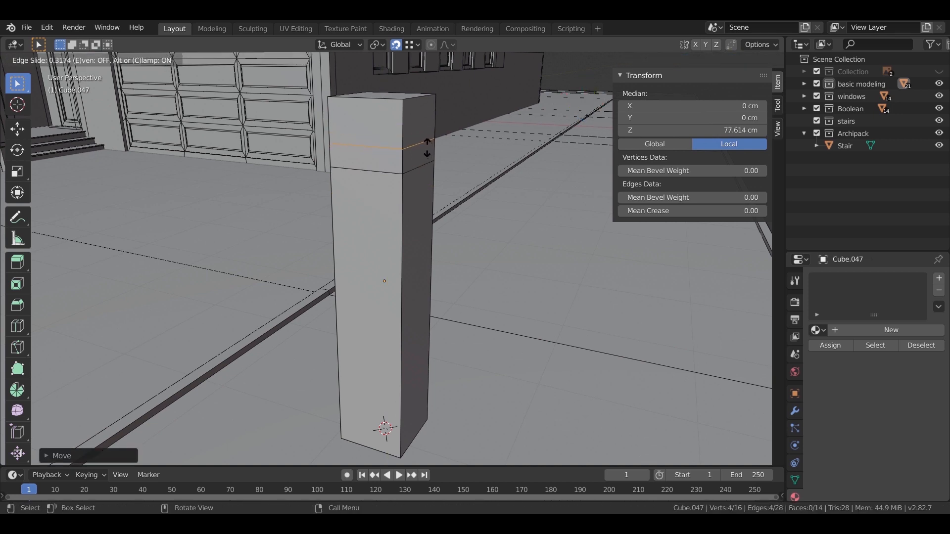
pyautogui.click(427, 149)
# Step: Select the four faces of the band between the two loop cuts, using face selection
pyautogui.moveTo(424, 195); pyautogui.dragTo(341, 120, button='middle')
pyautogui.click(105, 60)
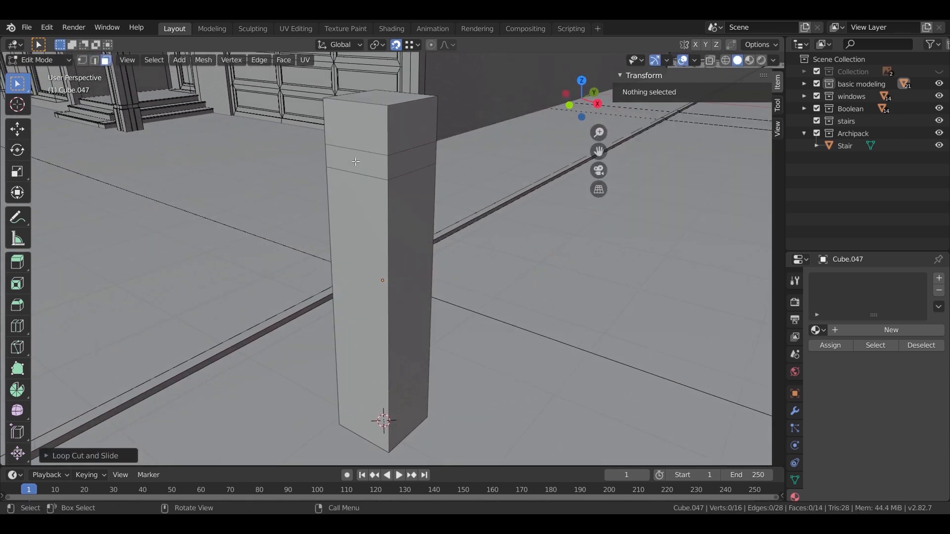
pyautogui.click(404, 167)
pyautogui.press('a')
pyautogui.hotkey('ctrl', 'z')
pyautogui.keyDown('shift'); pyautogui.click(379, 165); pyautogui.keyUp('shift')
pyautogui.moveTo(379, 164); pyautogui.dragTo(559, 186, button='middle')
pyautogui.scroll(4, 439, 155)
pyautogui.keyDown('shift'); pyautogui.moveTo(439, 154); pyautogui.dragTo(437, 302, button='middle'); pyautogui.keyUp('shift')
# Step: Extrude the band's faces inward along their normals to form a recessed neck below the pillar's cap
pyautogui.rightClick(433, 187)
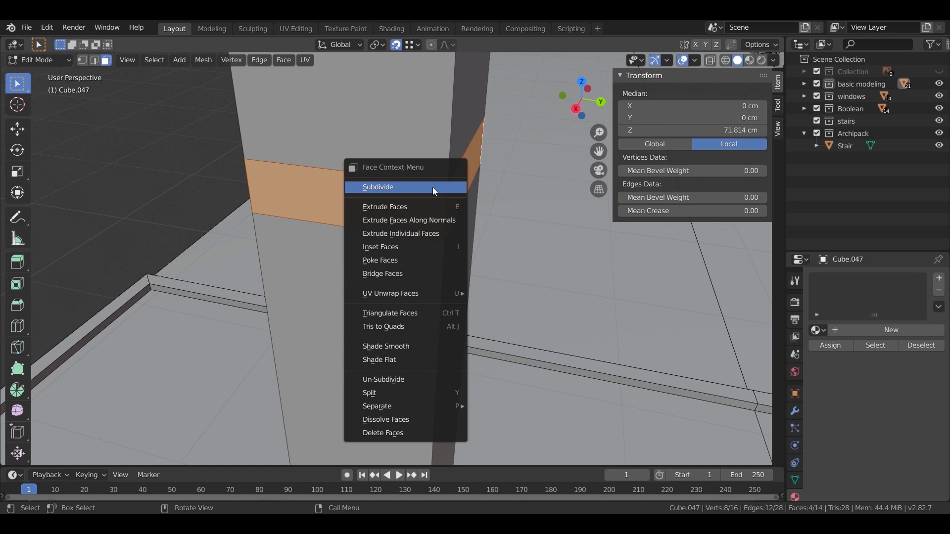
pyautogui.click(415, 220)
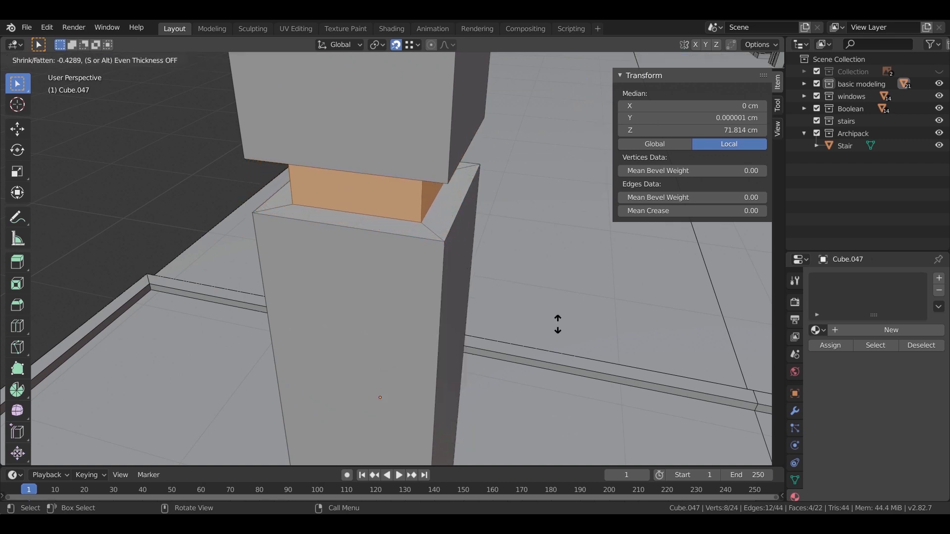
pyautogui.click(530, 306)
pyautogui.scroll(-4, 530, 306)
pyautogui.moveTo(531, 306); pyautogui.dragTo(475, 274, button='middle')
pyautogui.scroll(-5, 474, 297)
pyautogui.scroll(5, 475, 275)
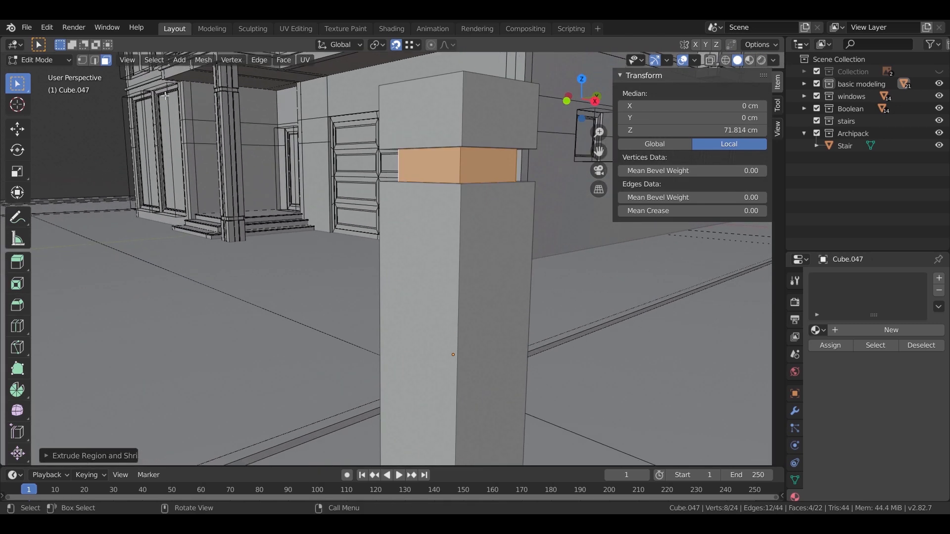
# Step: Select all vertices of the pillar's cap in wireframe shading and lower it along Z, making the pillar about 196 cm tall
pyautogui.click(83, 60)
pyautogui.scroll(-2, 383, 149)
pyautogui.moveTo(383, 149); pyautogui.dragTo(291, 153, button='middle')
pyautogui.press('z')
pyautogui.click(142, 136)
pyautogui.moveTo(286, 93); pyautogui.dragTo(473, 205)
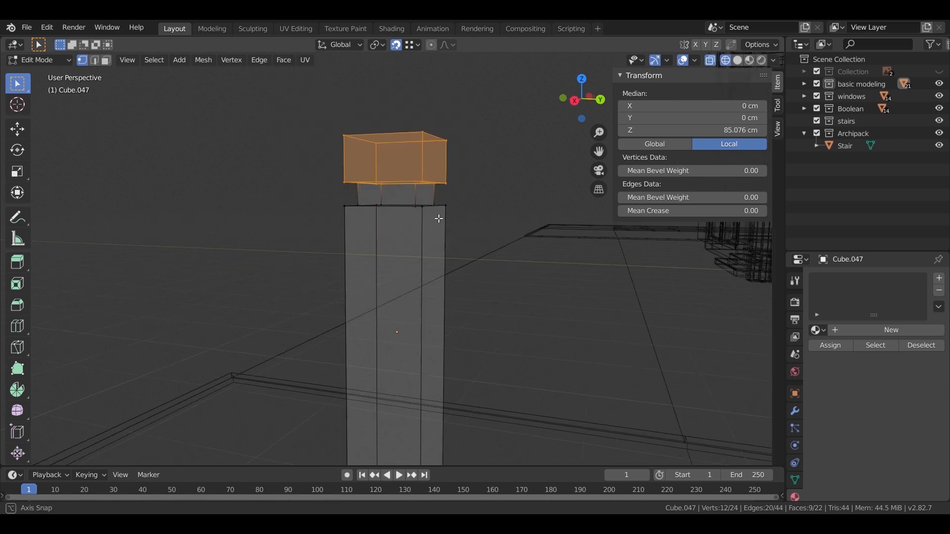
pyautogui.moveTo(472, 205); pyautogui.dragTo(490, 221, button='middle')
pyautogui.press('g')
pyautogui.press('z')
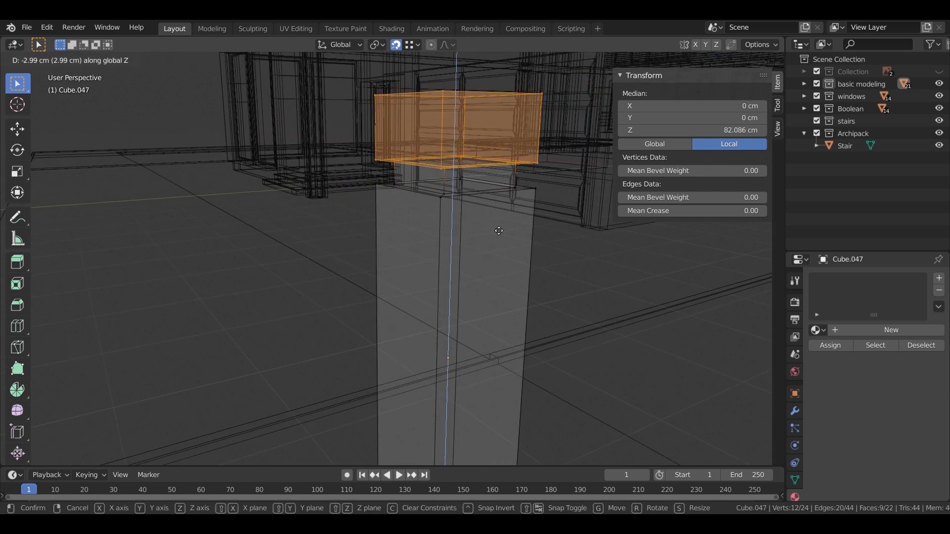
pyautogui.click(503, 226)
# Step: Return to Object Mode with solid shading and look closely at the pillar's recessed neck
pyautogui.press('Tab')
pyautogui.press('z')
pyautogui.click(563, 227)
pyautogui.scroll(-3, 564, 228)
pyautogui.moveTo(505, 262)
pyautogui.mouseDown(button='middle')
pyautogui.moveTo(485, 283)
pyautogui.moveTo(464, 284)
pyautogui.moveTo(527, 263)
pyautogui.mouseUp(button='middle')
pyautogui.scroll(1, 527, 264)
pyautogui.scroll(6, 526, 264)
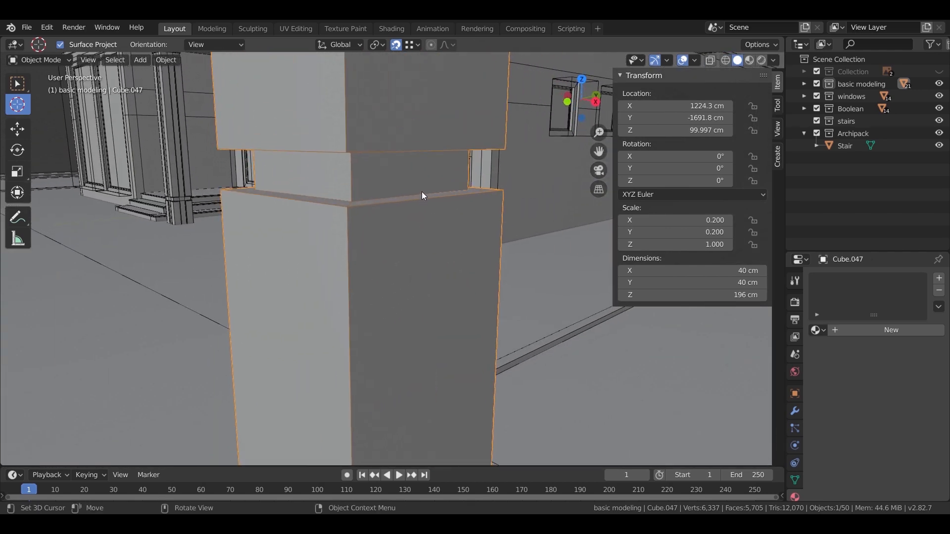
# Step: Create a material named "stone 2" on the pillar and add a second material slot
pyautogui.click(874, 330)
pyautogui.click(856, 331)
pyautogui.write('stone')
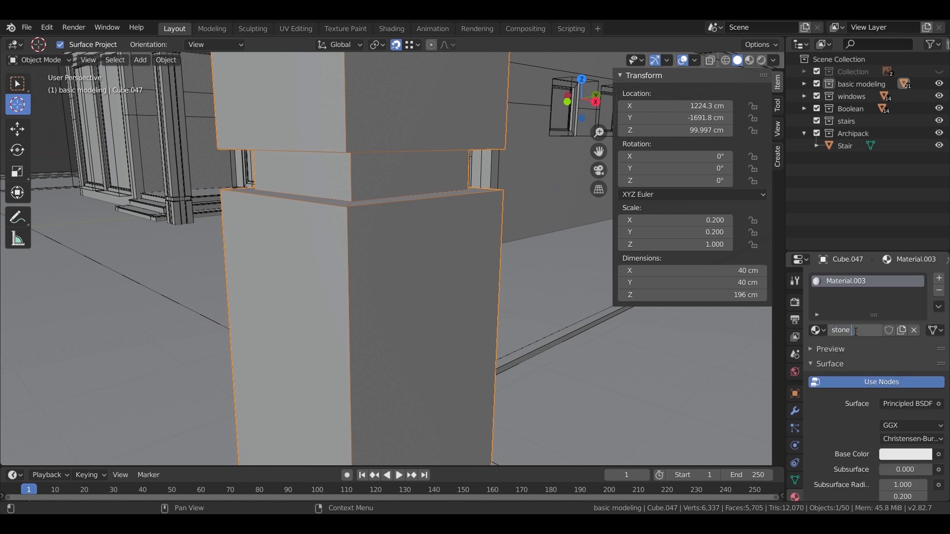
pyautogui.click(940, 280)
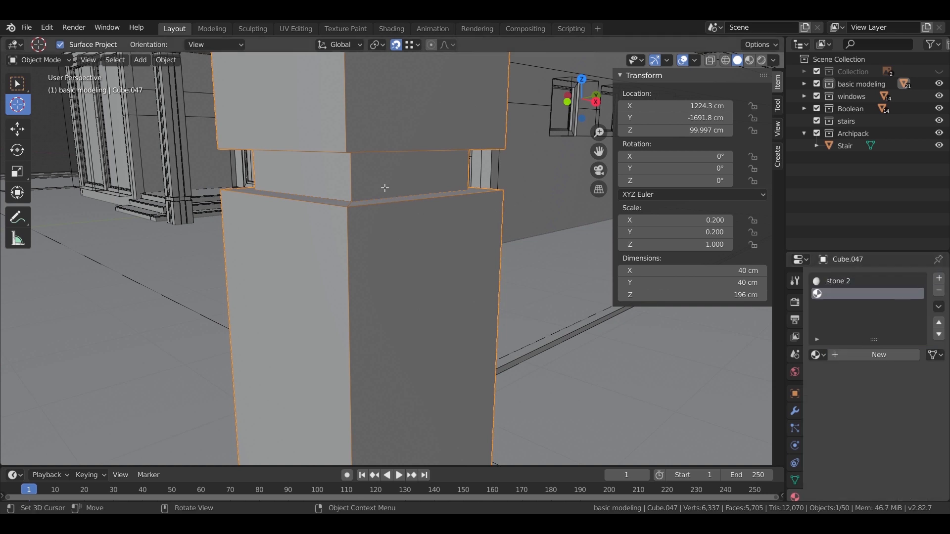
# Step: Select the pillar's four recessed neck faces, create "light material" in the second slot, and leave Edit Mode
pyautogui.press('Tab')
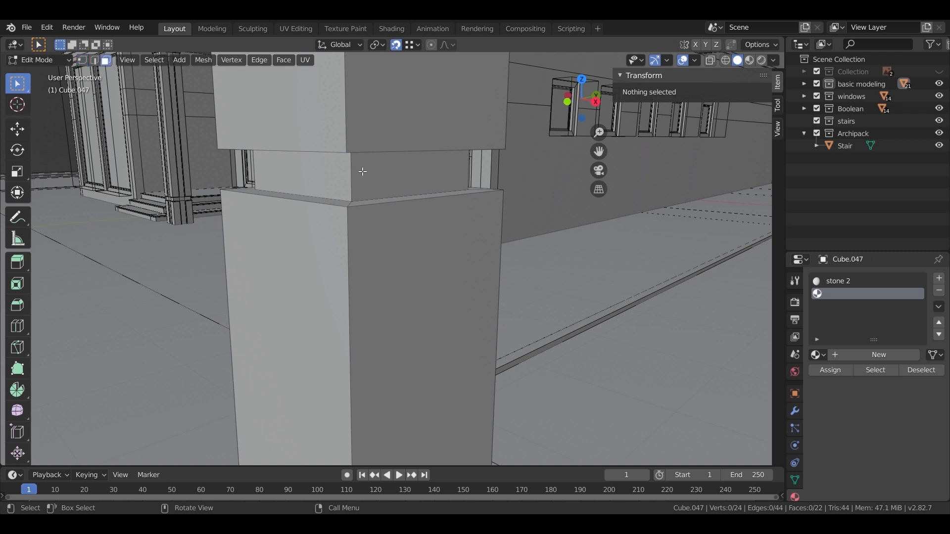
pyautogui.click(333, 173)
pyautogui.keyDown('shift'); pyautogui.click(329, 176); pyautogui.keyUp('shift')
pyautogui.moveTo(330, 176); pyautogui.dragTo(522, 210, button='middle')
pyautogui.keyDown('shift'); pyautogui.click(441, 174); pyautogui.keyUp('shift')
pyautogui.keyDown('shift'); pyautogui.click(381, 173); pyautogui.keyUp('shift')
pyautogui.click(846, 294)
pyautogui.click(856, 355)
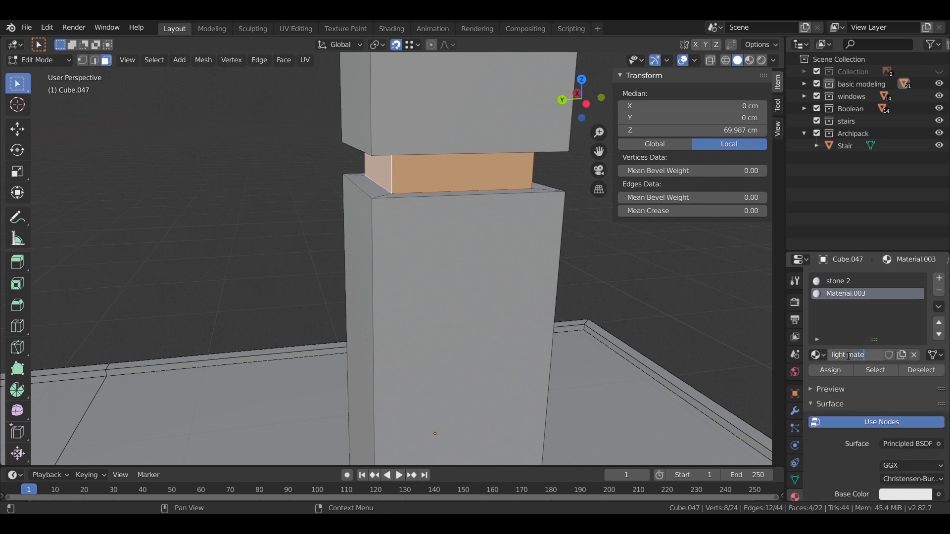
pyautogui.press('Return')
pyautogui.moveTo(591, 300); pyautogui.dragTo(408, 326, button='middle')
pyautogui.scroll(-3, 476, 280)
pyautogui.press('Tab')
# Step: Snap the pillar horizontally to the ground's outer front corner in the top view, keeping its height
pyautogui.scroll(-4, 418, 272)
pyautogui.press('KP_7')
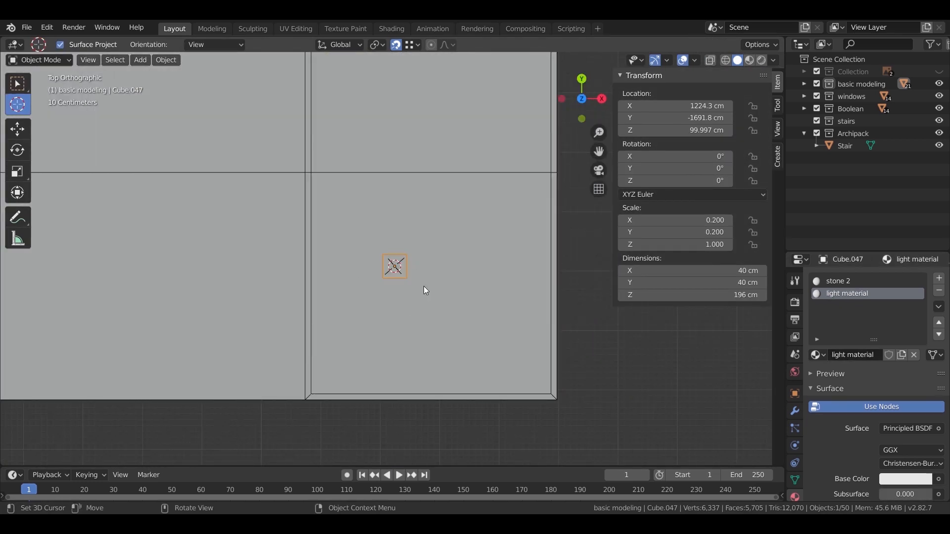
pyautogui.press('g')
pyautogui.hotkey('shift', 'z')
pyautogui.click(568, 402)
pyautogui.keyDown('shift'); pyautogui.moveTo(568, 402); pyautogui.dragTo(466, 274, button='middle'); pyautogui.keyUp('shift')
# Step: Move the pillar along X to 1517.4 cm so it stands just outside the ground's edge
pyautogui.scroll(4, 516, 349)
pyautogui.press('g')
pyautogui.press('x')
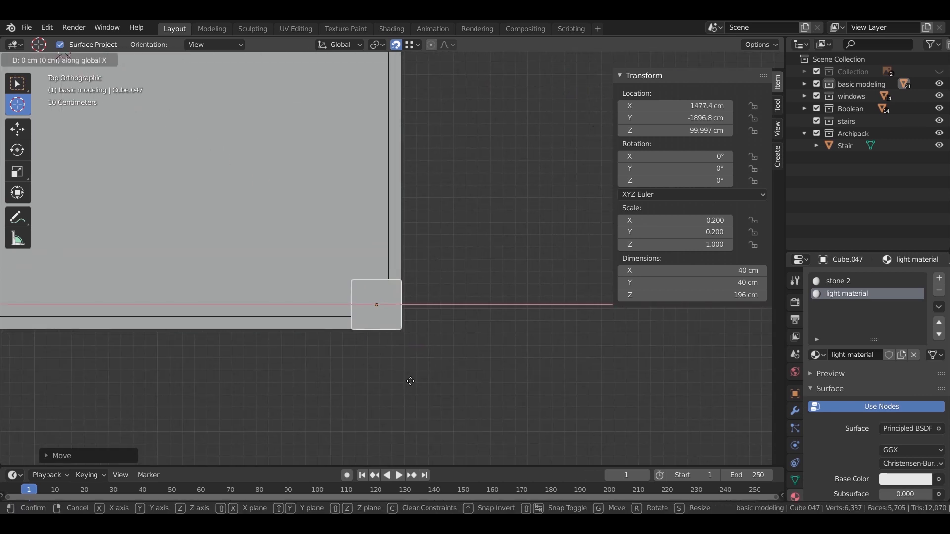
pyautogui.click(495, 376)
pyautogui.press('g')
pyautogui.press('x')
pyautogui.click(401, 326)
pyautogui.moveTo(462, 337); pyautogui.dragTo(436, 344, button='middle')
pyautogui.scroll(5, 403, 298)
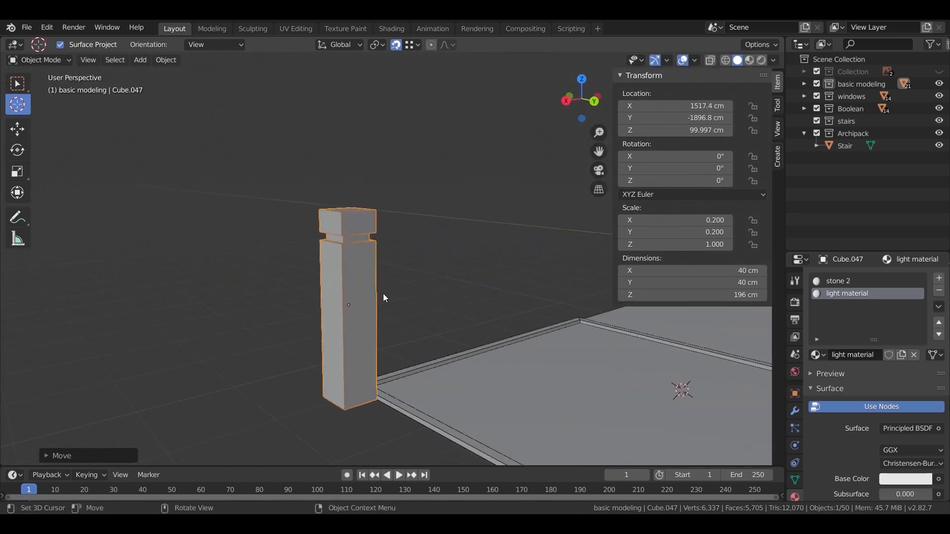
pyautogui.moveTo(378, 305); pyautogui.dragTo(394, 258, button='middle')
pyautogui.scroll(-4, 365, 317)
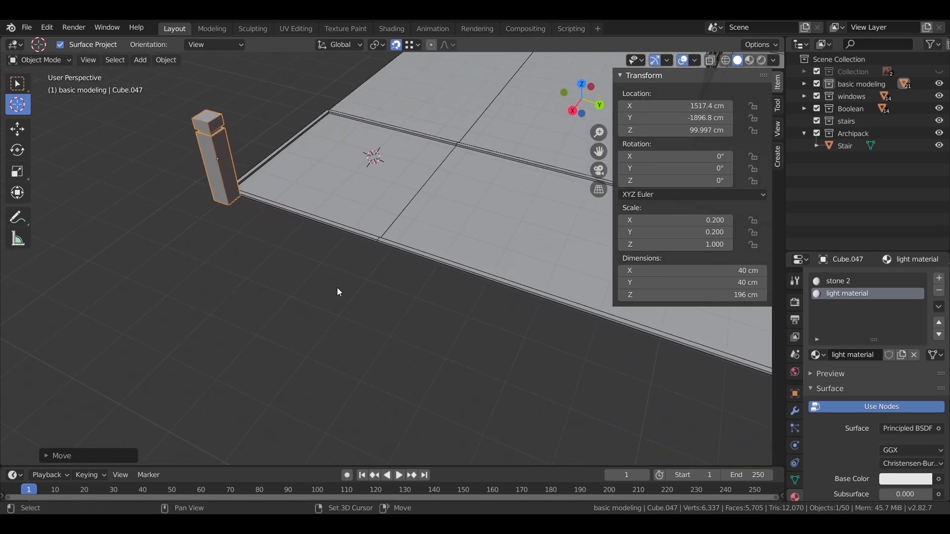
pyautogui.hotkey('shift', 'd')
pyautogui.press('y')
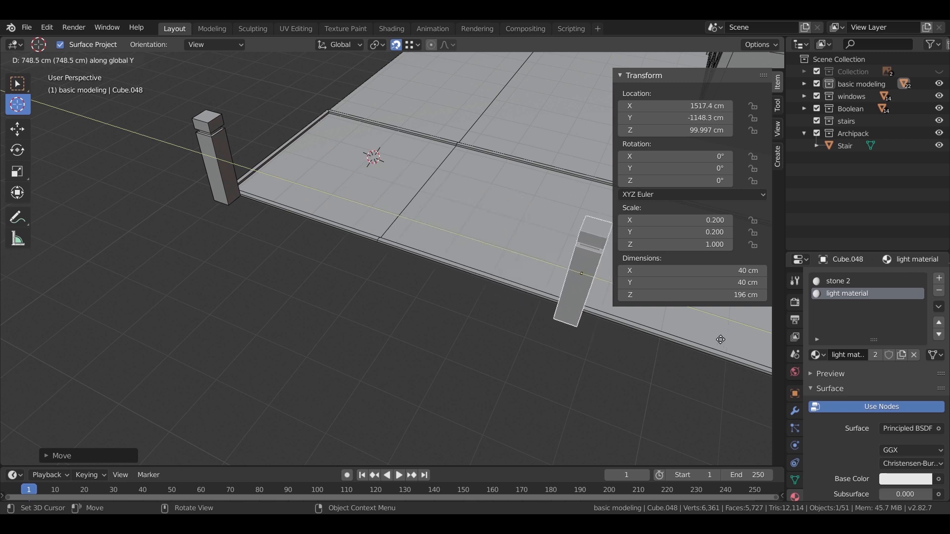
pyautogui.press('Escape')
pyautogui.press('KP_7')
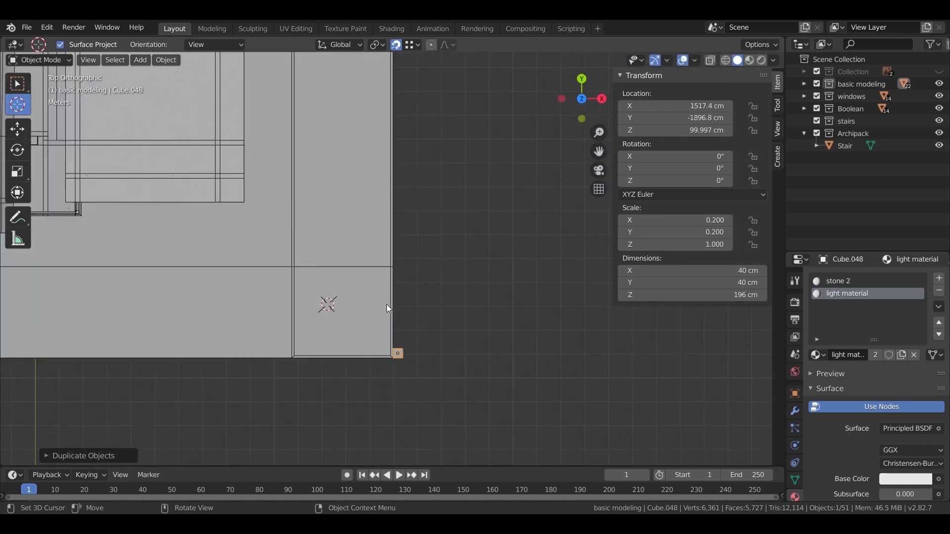
pyautogui.press('Delete')
pyautogui.keyDown('shift'); pyautogui.moveTo(425, 313); pyautogui.dragTo(425, 397, button='middle'); pyautogui.keyUp('shift')
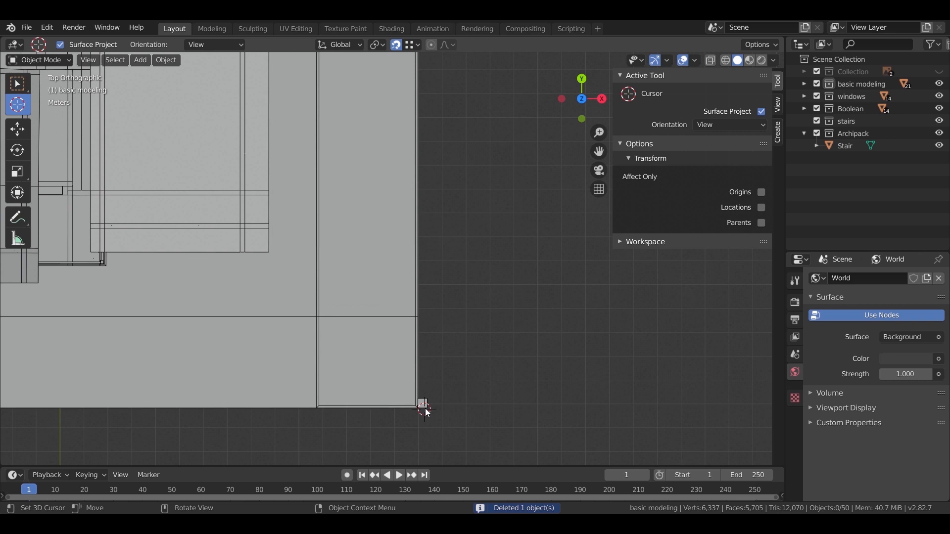
# Step: Switch to the Select Box tool and duplicate the front corner pillar along Y to -1164 cm
pyautogui.click(17, 84)
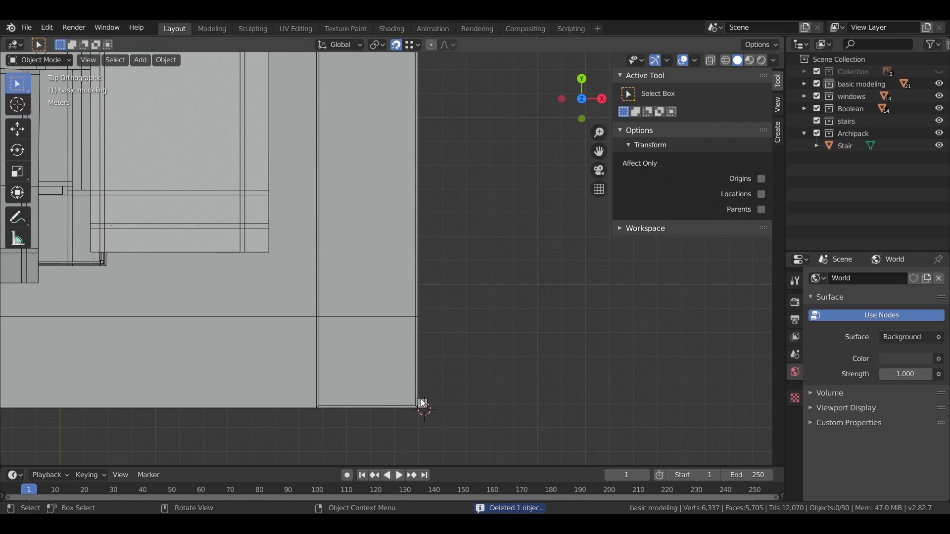
pyautogui.click(423, 404)
pyautogui.scroll(-5, 460, 346)
pyautogui.scroll(2, 446, 267)
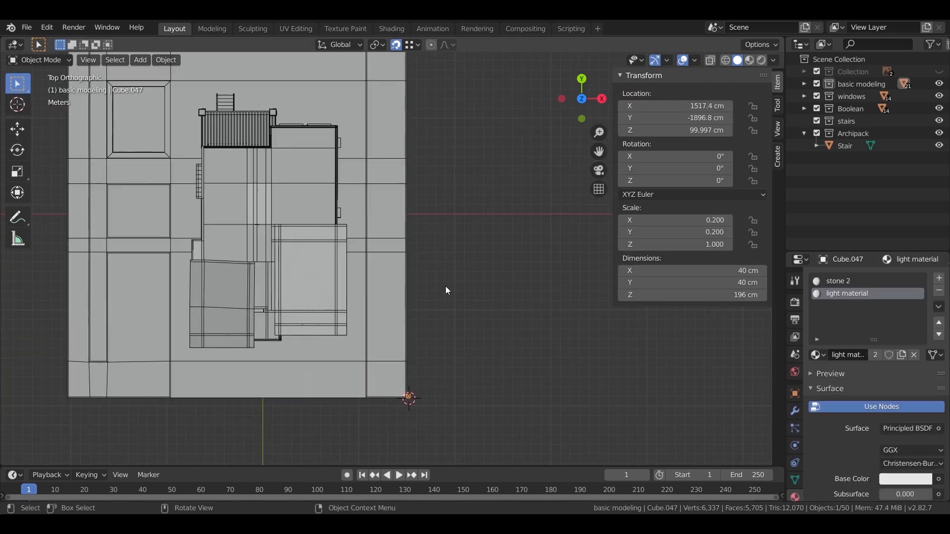
pyautogui.hotkey('shift', 'd')
pyautogui.press('y')
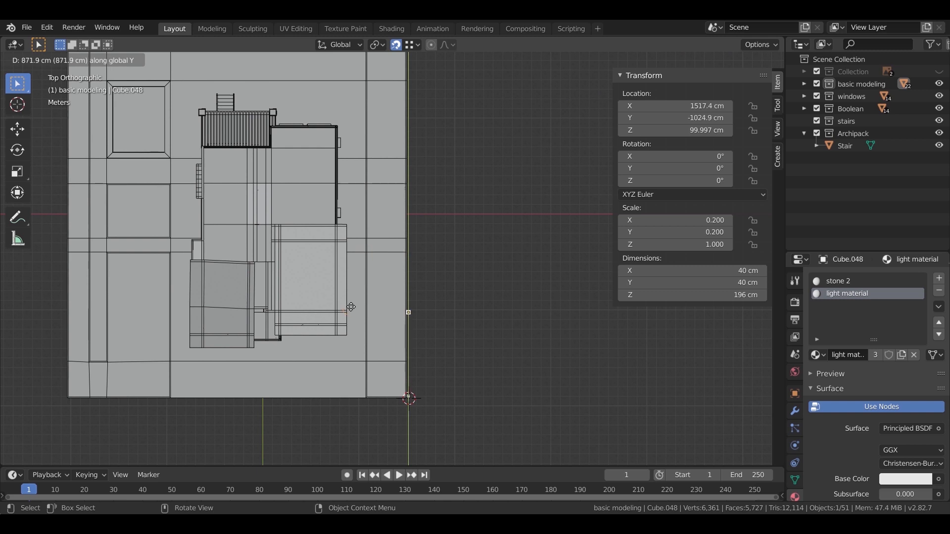
pyautogui.click(349, 319)
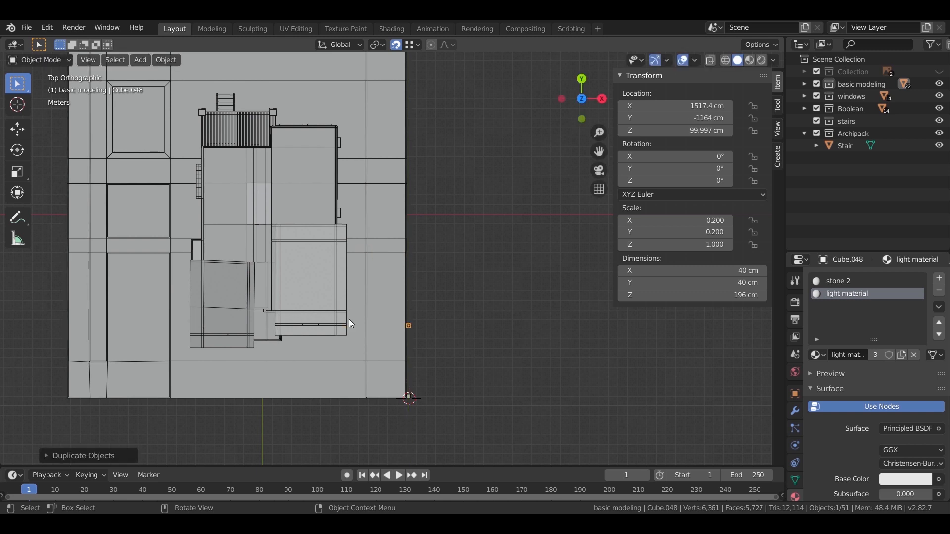
# Step: Repeat the pillar duplication four times to line the ground's +X side with evenly spaced pillars
pyautogui.scroll(-2, 440, 257)
pyautogui.scroll(1, 450, 293)
pyautogui.hotkey('shift', 'r')
pyautogui.hotkey('shift', 'r')
pyautogui.hotkey('shift', 'r')
pyautogui.hotkey('shift', 'r')
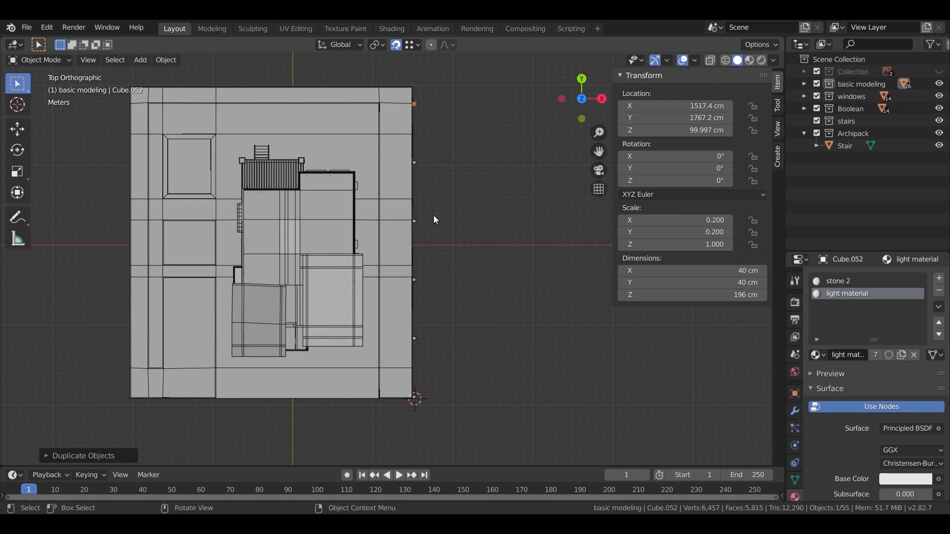
# Step: Move the last pillar of the row along Y to 1963.3 cm, at the ground's back corner
pyautogui.scroll(6, 435, 214)
pyautogui.keyDown('shift'); pyautogui.moveTo(495, 141); pyautogui.dragTo(432, 298, button='middle'); pyautogui.keyUp('shift')
pyautogui.scroll(3, 434, 299)
pyautogui.press('g')
pyautogui.press('y')
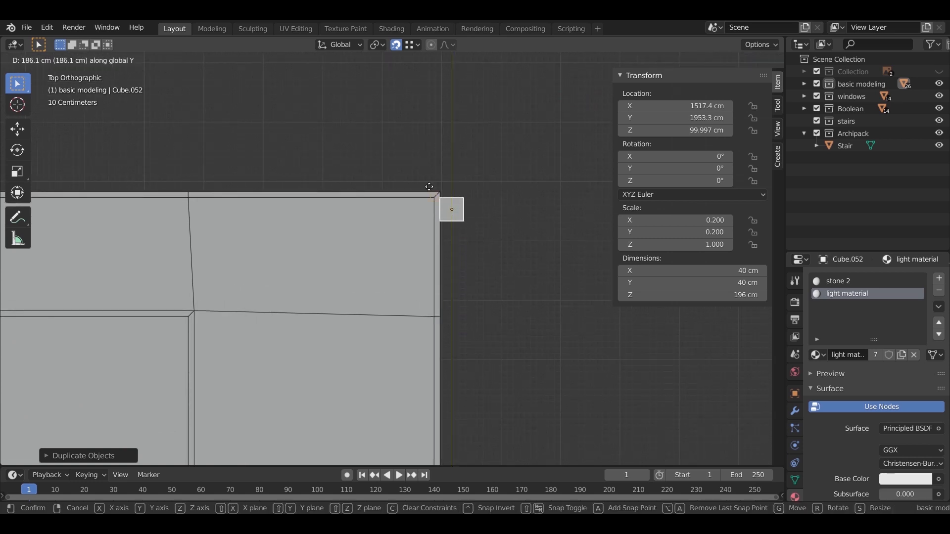
pyautogui.click(459, 197)
pyautogui.scroll(-4, 438, 140)
pyautogui.keyDown('shift'); pyautogui.moveTo(433, 334); pyautogui.dragTo(454, 158, button='middle'); pyautogui.keyUp('shift')
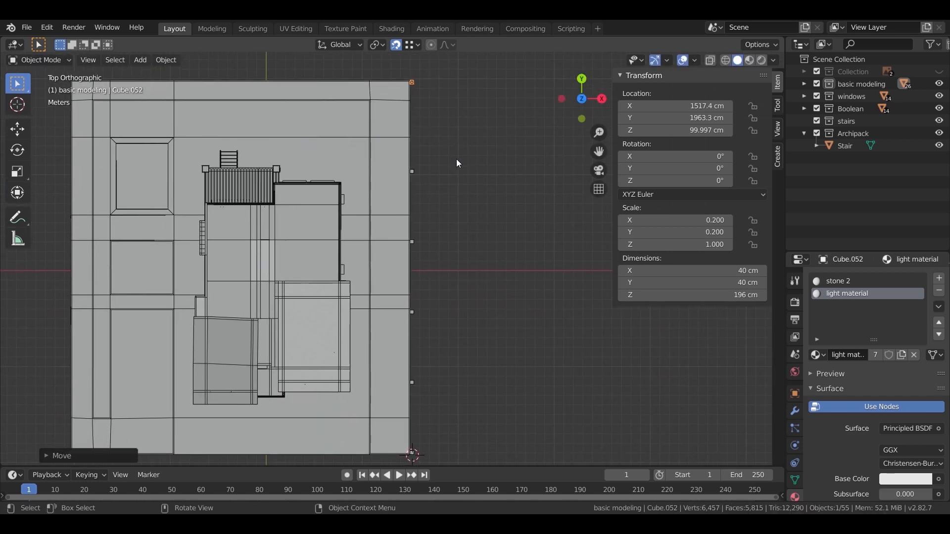
# Step: Select the row of six pillars and duplicate it along X beyond the ground's opposite side
pyautogui.scroll(-1, 470, 142)
pyautogui.moveTo(498, 90); pyautogui.dragTo(408, 440)
pyautogui.hotkey('shift', 'd')
pyautogui.press('x')
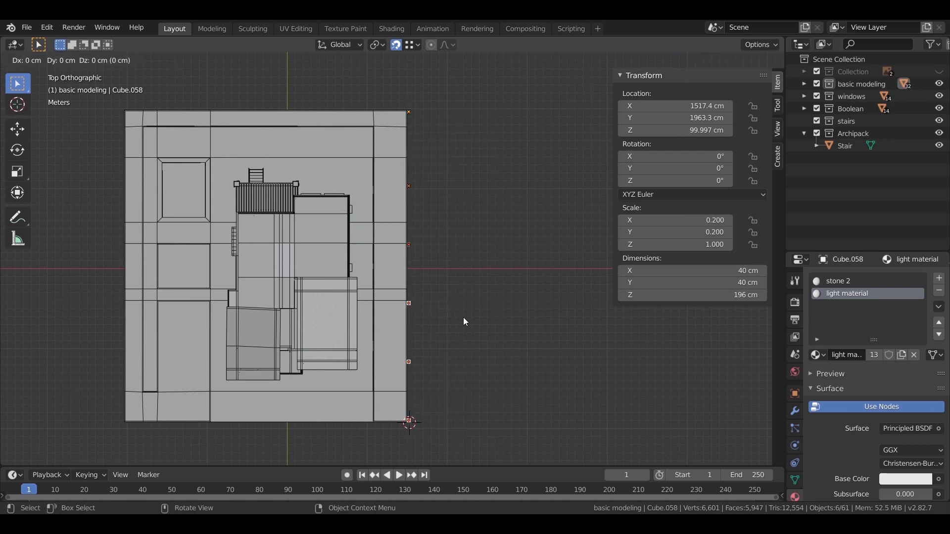
pyautogui.click(118, 314)
pyautogui.keyDown('shift'); pyautogui.moveTo(173, 341); pyautogui.dragTo(403, 248, button='middle'); pyautogui.keyUp('shift')
pyautogui.scroll(3, 391, 265)
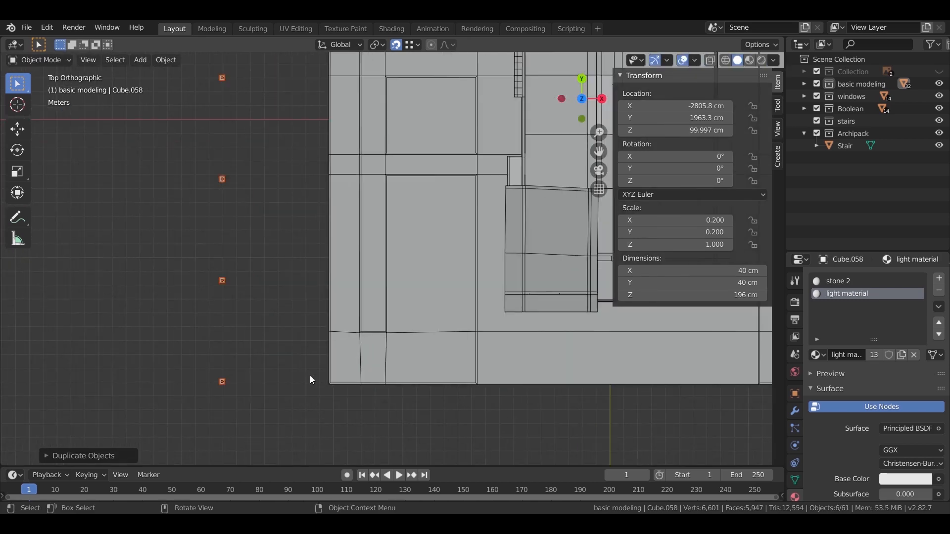
# Step: Move the duplicated pillar row along X to -2055.2 cm so it stands against the ground's outer edge
pyautogui.keyDown('shift'); pyautogui.moveTo(302, 380); pyautogui.dragTo(386, 339, button='middle'); pyautogui.keyUp('shift')
pyautogui.scroll(4, 381, 342)
pyautogui.press('g')
pyautogui.press('x')
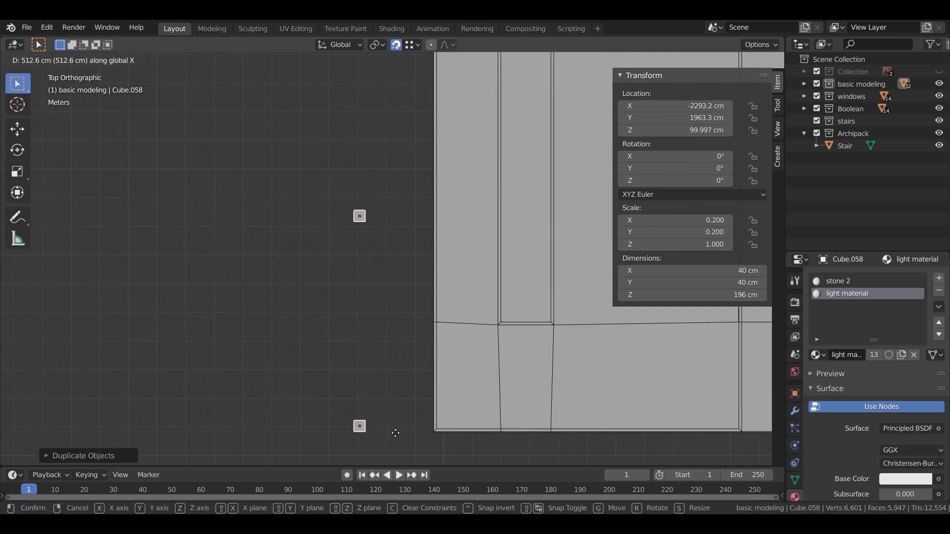
pyautogui.click(461, 431)
pyautogui.scroll(-1, 243, 323)
pyautogui.scroll(-6, 243, 323)
pyautogui.keyDown('shift'); pyautogui.moveTo(412, 374); pyautogui.dragTo(278, 370, button='middle'); pyautogui.keyUp('shift')
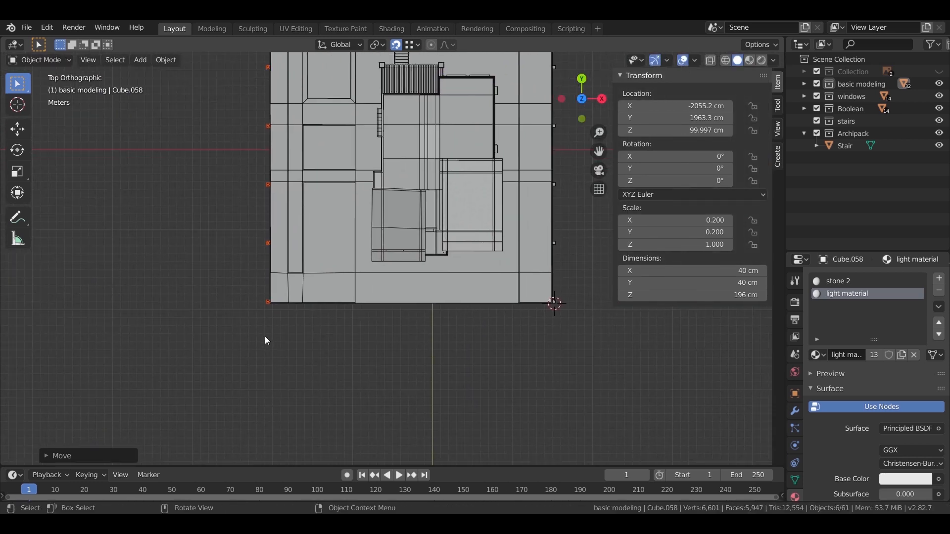
# Step: Hide the Transform sidebar, select the two front corner pillars and move them along Y just beyond the ground's front edge
pyautogui.scroll(4, 246, 325)
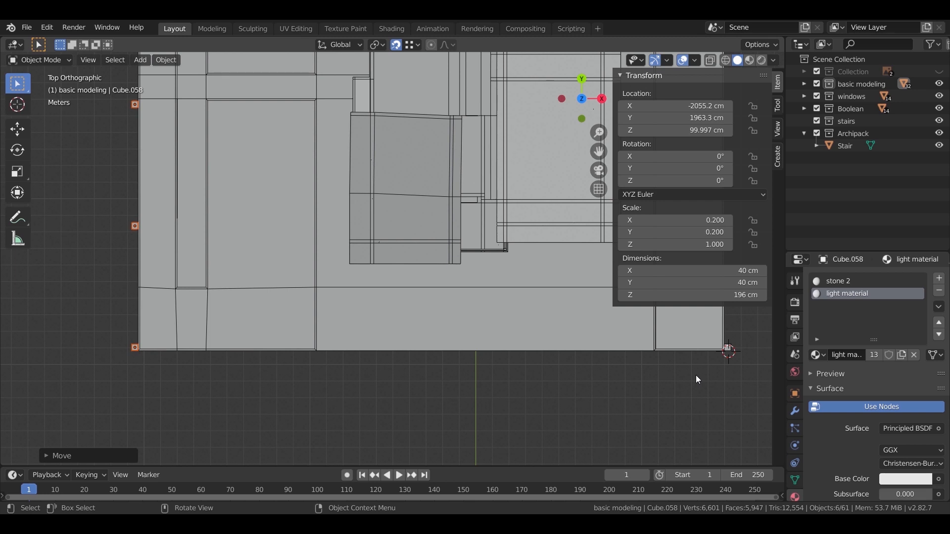
pyautogui.press('n')
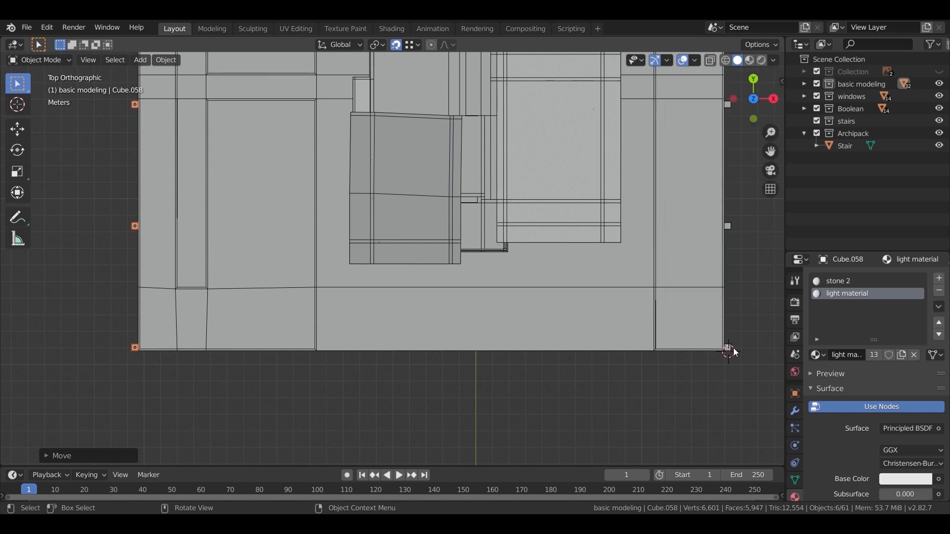
pyautogui.keyDown('shift'); pyautogui.moveTo(132, 355); pyautogui.dragTo(136, 358); pyautogui.keyUp('shift')
pyautogui.keyDown('shift'); pyautogui.moveTo(663, 359); pyautogui.dragTo(372, 296, button='middle'); pyautogui.keyUp('shift')
pyautogui.scroll(10, 372, 297)
pyautogui.keyDown('shift'); pyautogui.moveTo(671, 349); pyautogui.dragTo(458, 235, button='middle'); pyautogui.keyUp('shift')
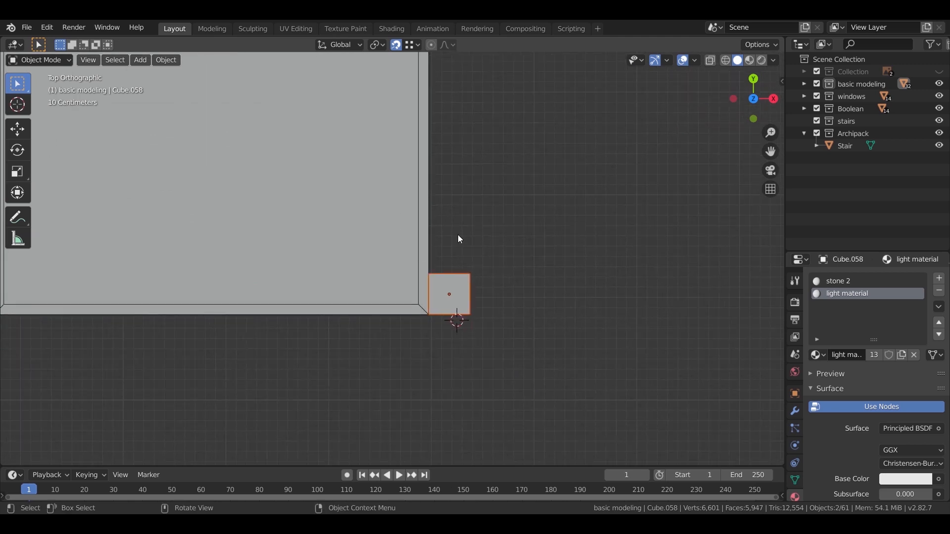
pyautogui.press('g')
pyautogui.press('y')
pyautogui.click(433, 363)
pyautogui.press('g')
pyautogui.press('y')
pyautogui.click(426, 303)
# Step: Duplicate the +X front corner pillar twice along X, aligning the copies with the house's two outer front corners
pyautogui.scroll(-4, 541, 265)
pyautogui.keyDown('shift'); pyautogui.moveTo(279, 297); pyautogui.dragTo(653, 292, button='middle'); pyautogui.keyUp('shift')
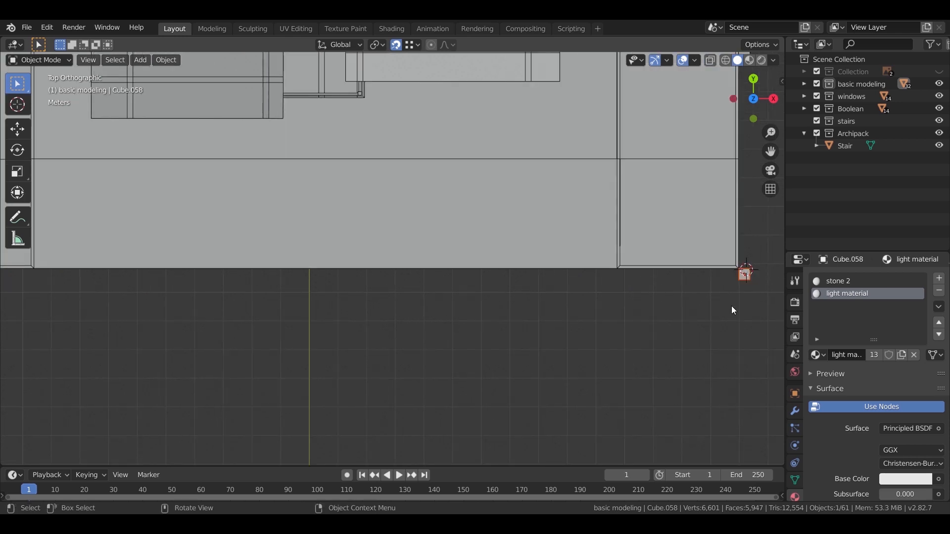
pyautogui.hotkey('shift', 'd')
pyautogui.press('x')
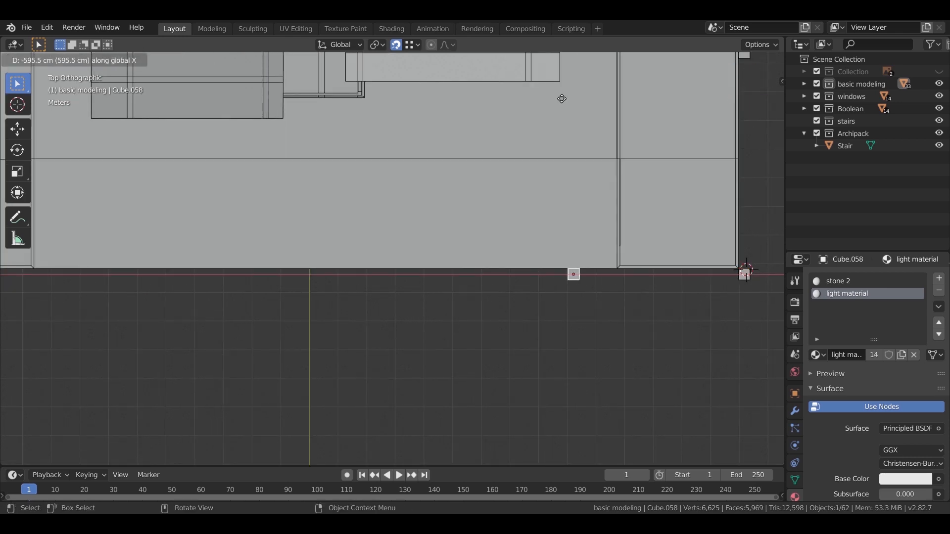
pyautogui.click(558, 87)
pyautogui.scroll(-2, 587, 301)
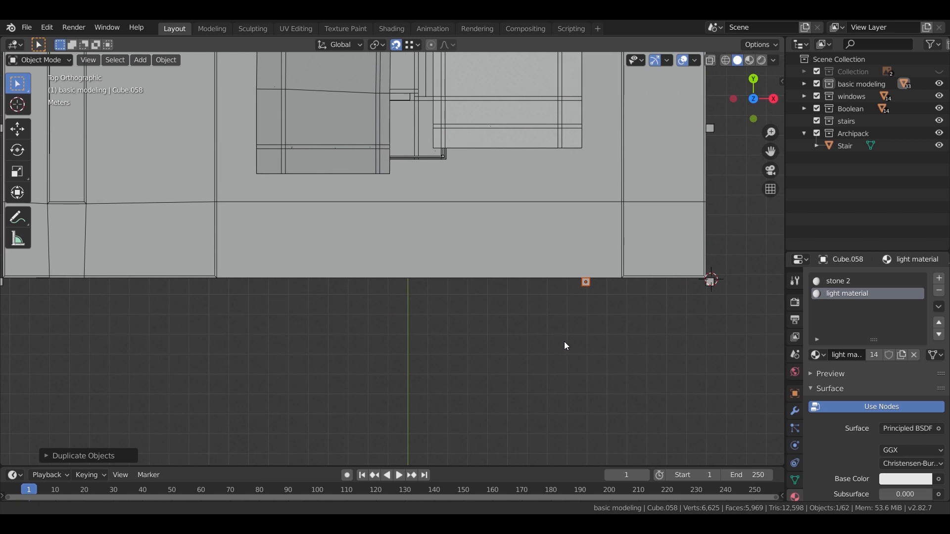
pyautogui.hotkey('shift', 'd')
pyautogui.press('x')
pyautogui.click(259, 172)
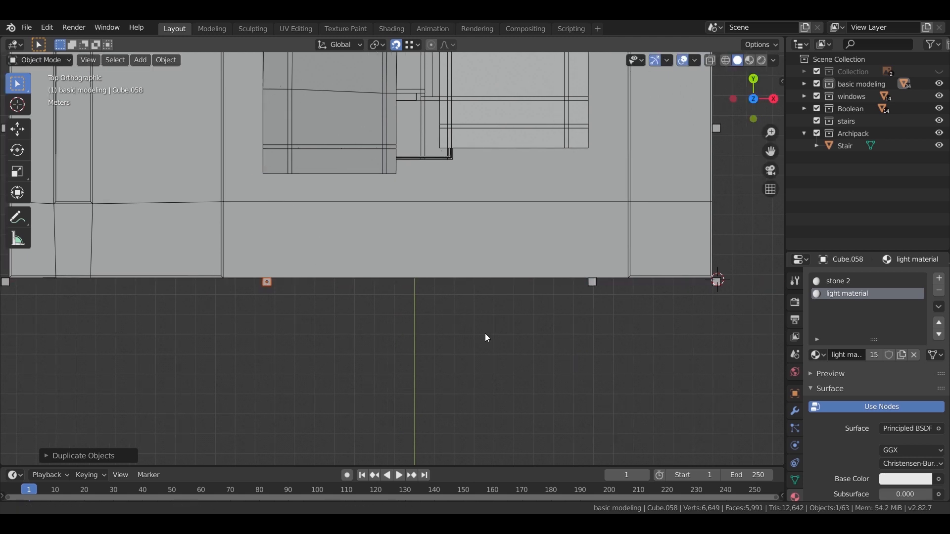
# Step: Duplicate the latest front pillar along X to halfway between it and the ground's -X front corner pillar
pyautogui.keyDown('shift'); pyautogui.moveTo(402, 326); pyautogui.dragTo(512, 335, button='middle'); pyautogui.keyUp('shift')
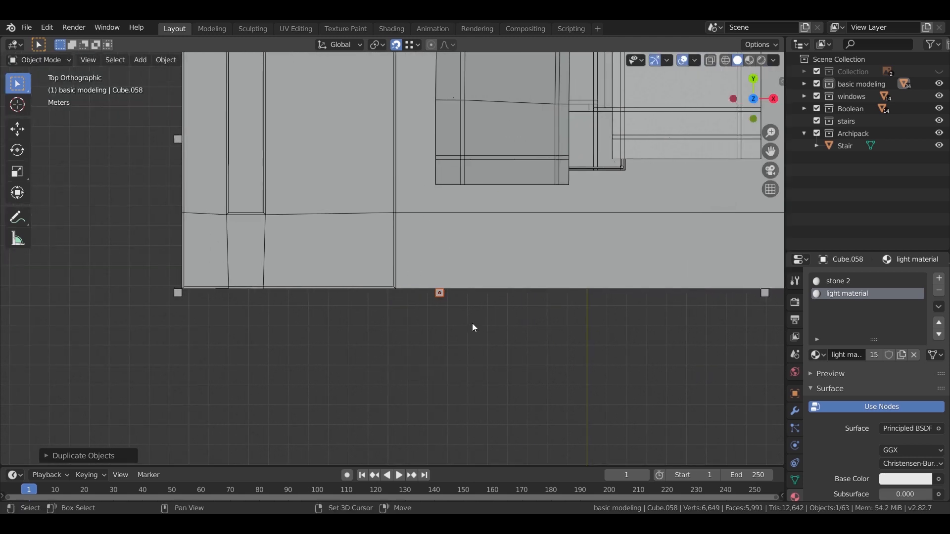
pyautogui.hotkey('shift', 'd')
pyautogui.press('x')
pyautogui.click(352, 318)
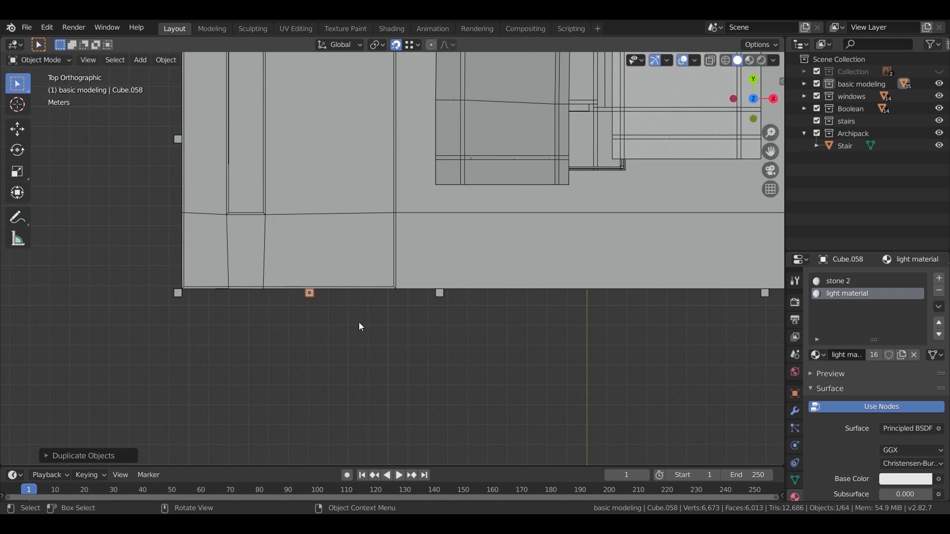
pyautogui.scroll(-3, 569, 334)
pyautogui.moveTo(570, 334); pyautogui.dragTo(592, 309, button='middle')
pyautogui.keyDown('shift'); pyautogui.moveTo(651, 363); pyautogui.dragTo(466, 327, button='middle'); pyautogui.keyUp('shift')
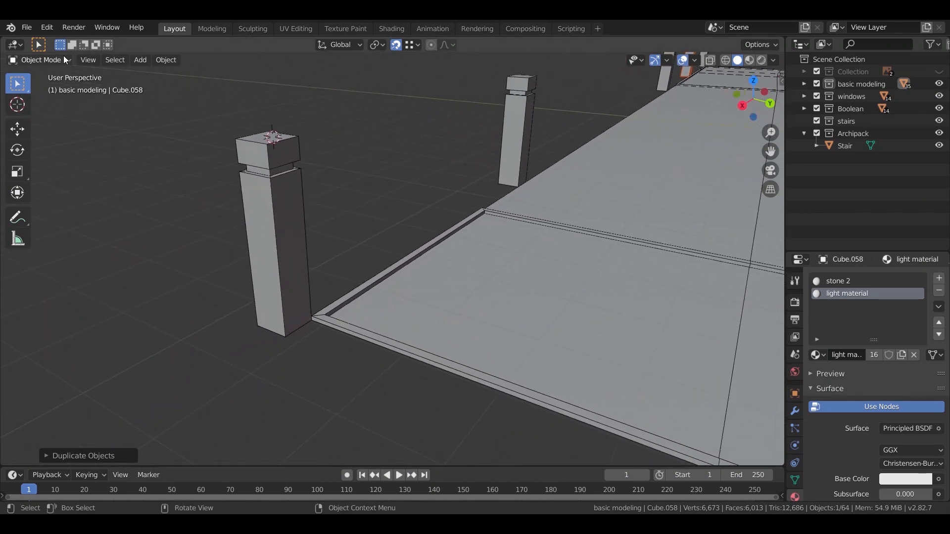
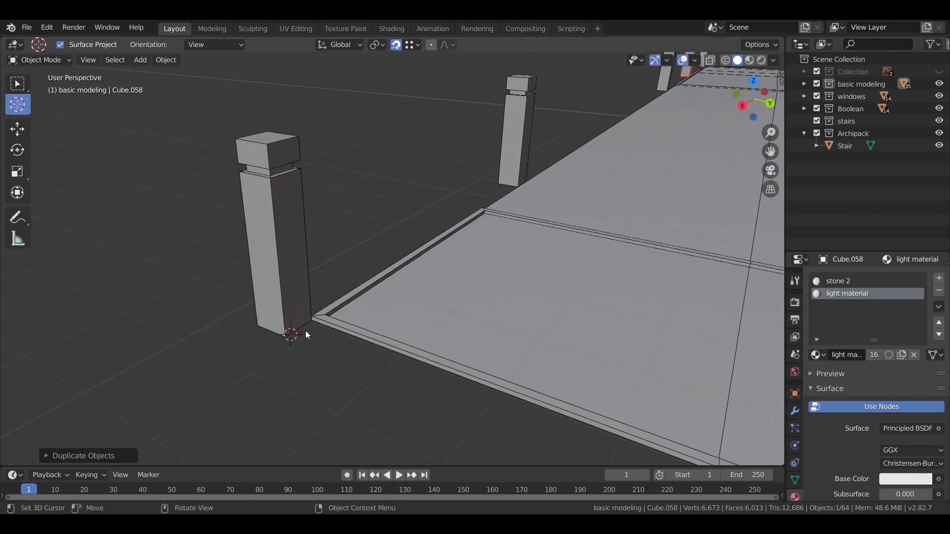
# Step: Add a cube at the 3D cursor beside the corner pillar's base and set its dimensions to 30 × 30 × 30 cm
pyautogui.hotkey('shift', 'a')
pyautogui.moveTo(306, 274)
pyautogui.click(380, 285)
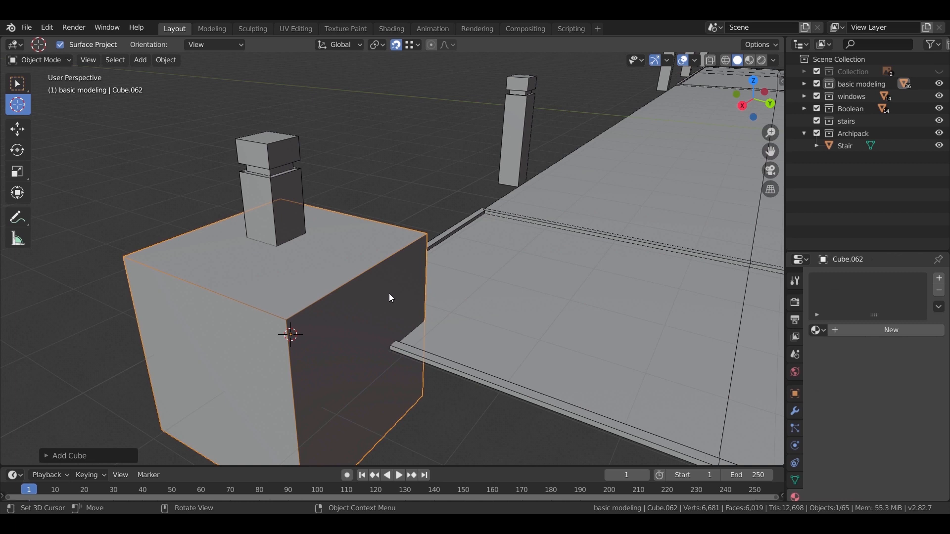
pyautogui.press('n')
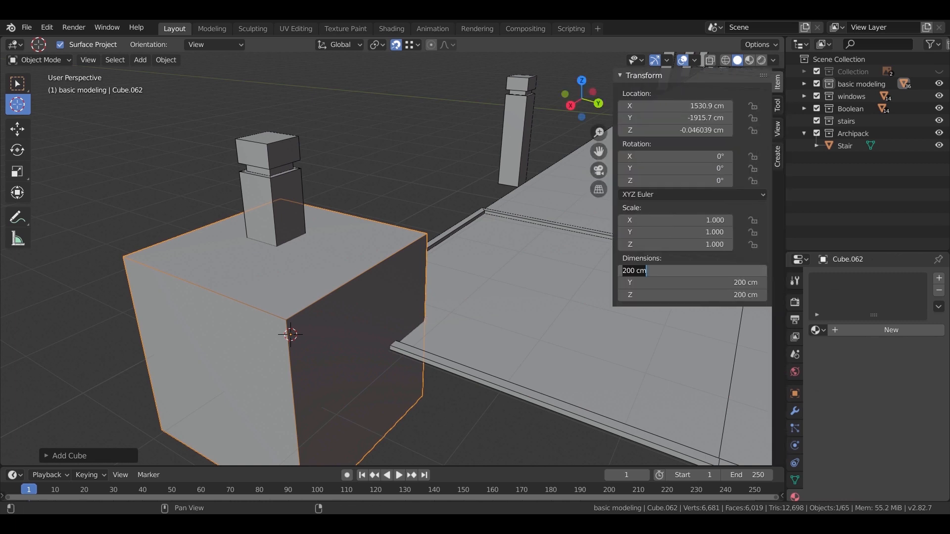
pyautogui.press('Return')
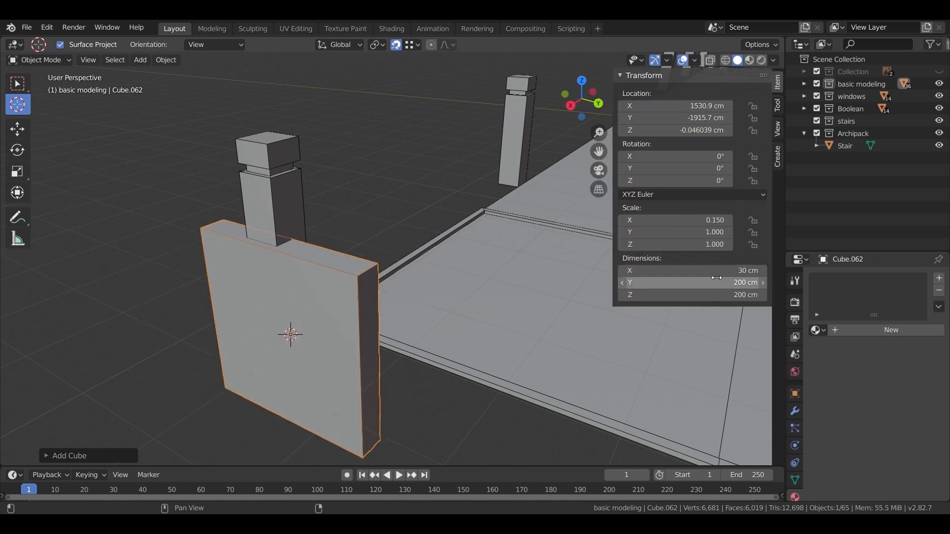
pyautogui.press('Return')
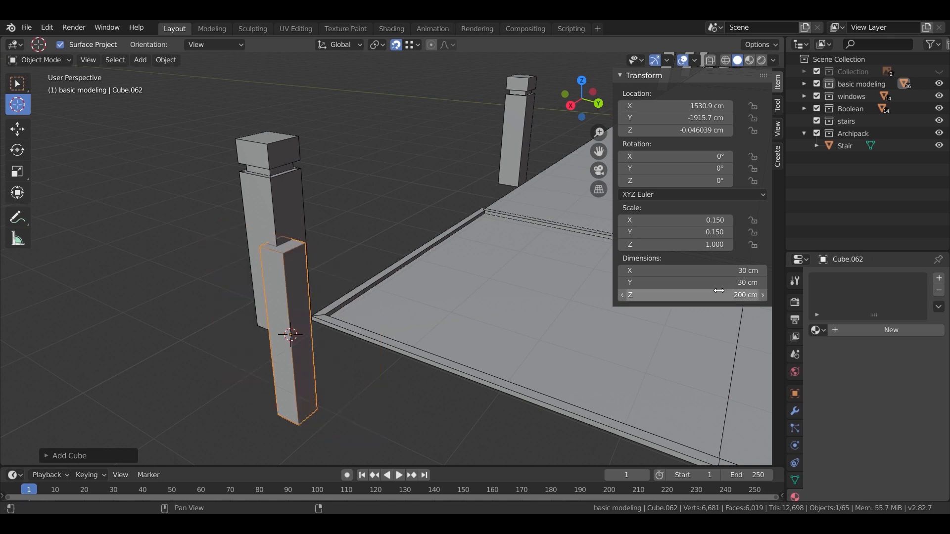
pyautogui.press('Return')
# Step: Move the cube along Z to 14.997 cm so its base sits level with the corner pillar's base
pyautogui.scroll(6, 349, 311)
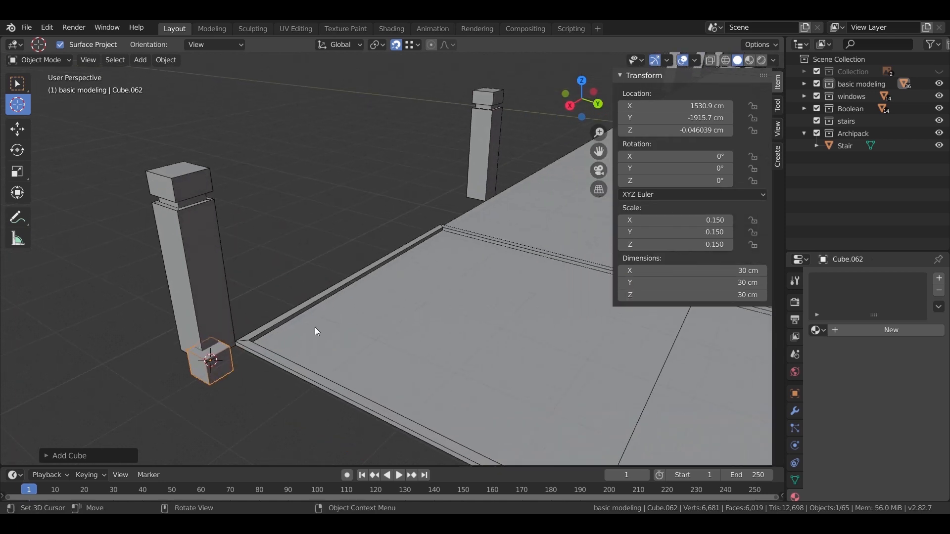
pyautogui.scroll(-6, 350, 313)
pyautogui.scroll(2, 350, 313)
pyautogui.scroll(-2, 350, 314)
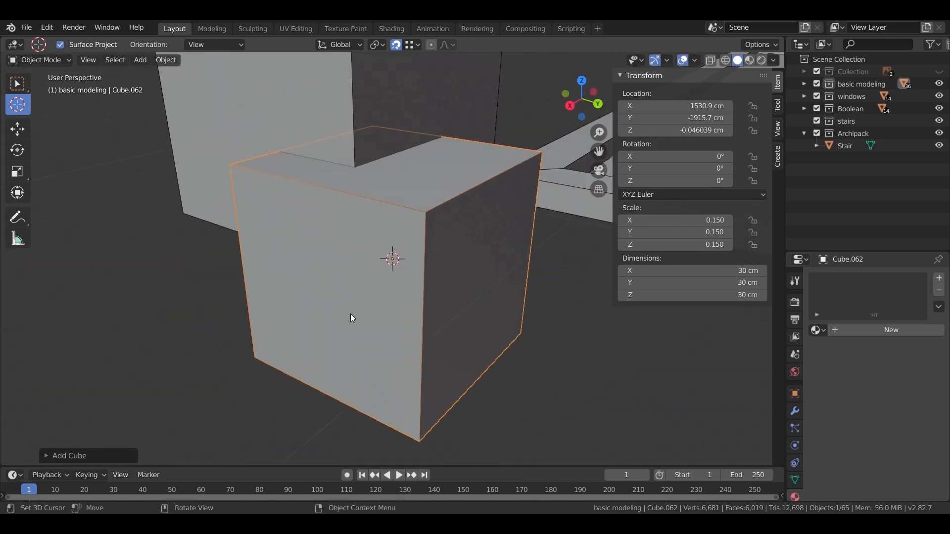
pyautogui.press('g')
pyautogui.press('z')
pyautogui.click(370, 270)
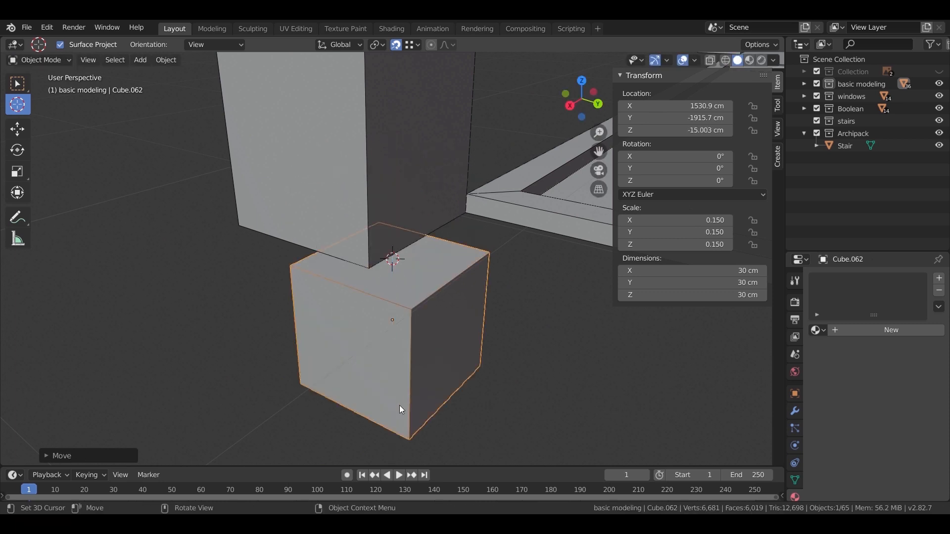
pyautogui.press('g')
pyautogui.press('z')
pyautogui.click(378, 192)
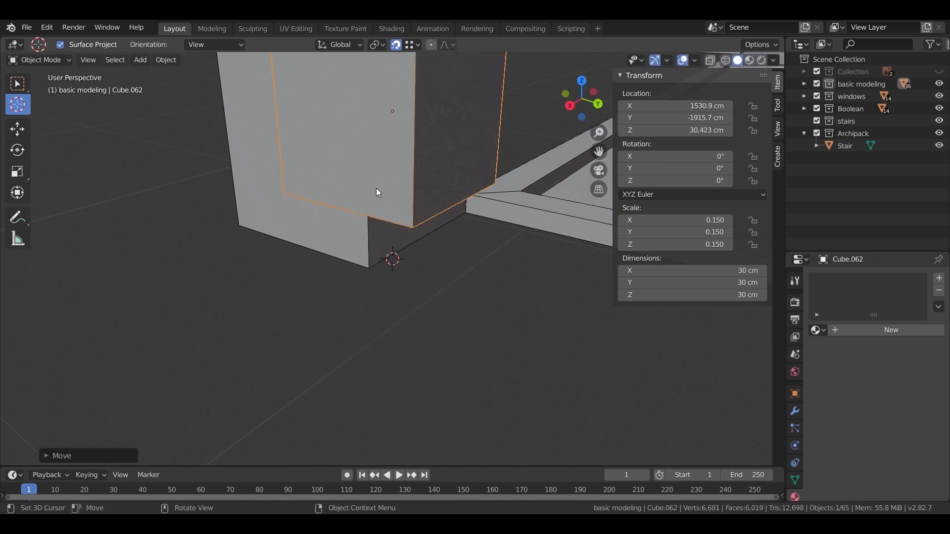
pyautogui.press('g')
pyautogui.press('z')
pyautogui.click(363, 264)
# Step: Centre the cube on the corner pillar's width by moving it to X 1517.4 cm, and shift it along Y to -1901.8 cm
pyautogui.moveTo(380, 317); pyautogui.dragTo(336, 347, button='middle')
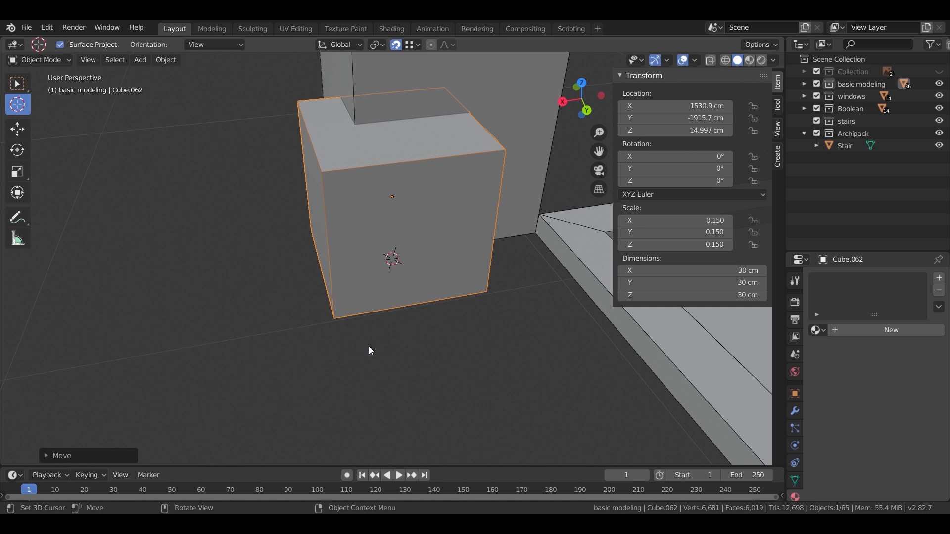
pyautogui.press('g')
pyautogui.press('x')
pyautogui.click(394, 355)
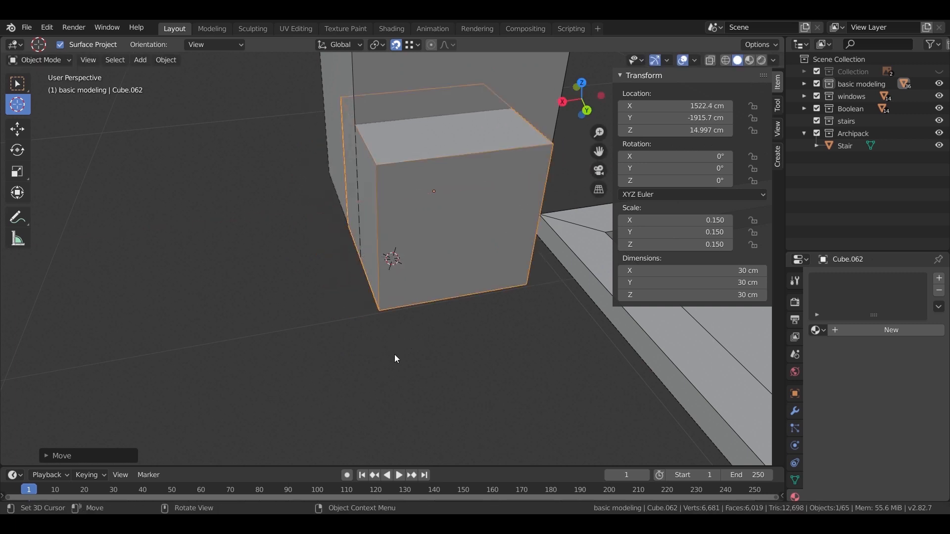
pyautogui.press('g')
pyautogui.press('x')
pyautogui.press('5')
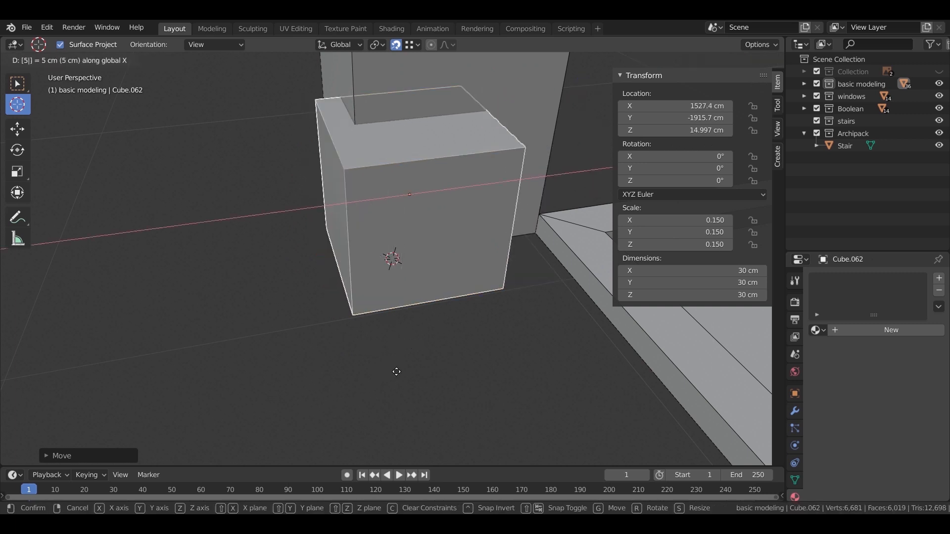
pyautogui.press('-')
pyautogui.click(396, 372)
pyautogui.moveTo(397, 372); pyautogui.dragTo(396, 291, button='middle')
pyautogui.press('g')
pyautogui.press('y')
pyautogui.click(447, 209)
# Step: Extrude the cube's top face up 136 cm to just below the pillar's cap
pyautogui.moveTo(447, 209); pyautogui.dragTo(429, 351, button='middle')
pyautogui.press('Tab')
pyautogui.click(414, 332)
pyautogui.press('e')
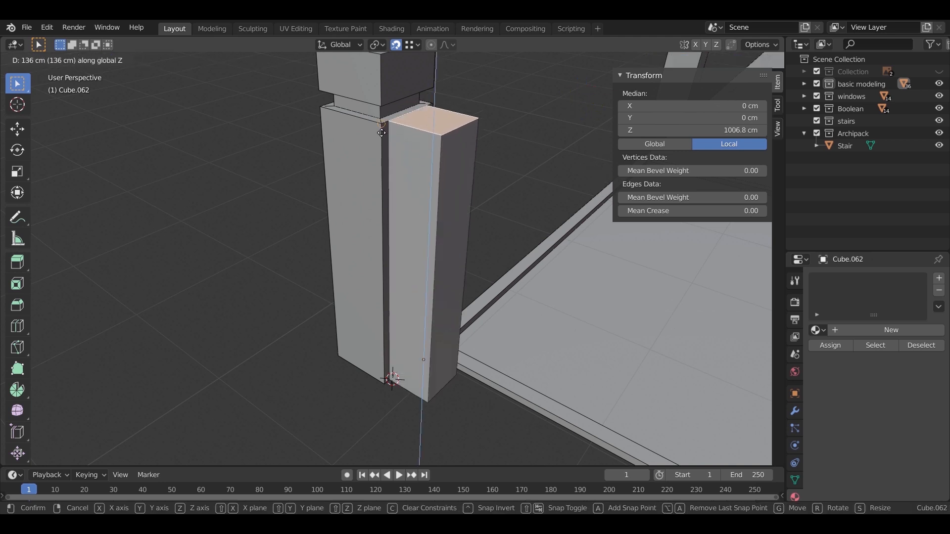
pyautogui.click(382, 132)
# Step: Select the block's +Y side face, which points towards the next pillar in the row
pyautogui.moveTo(384, 277); pyautogui.dragTo(431, 278, button='middle')
pyautogui.click(413, 251)
pyautogui.scroll(4, 451, 201)
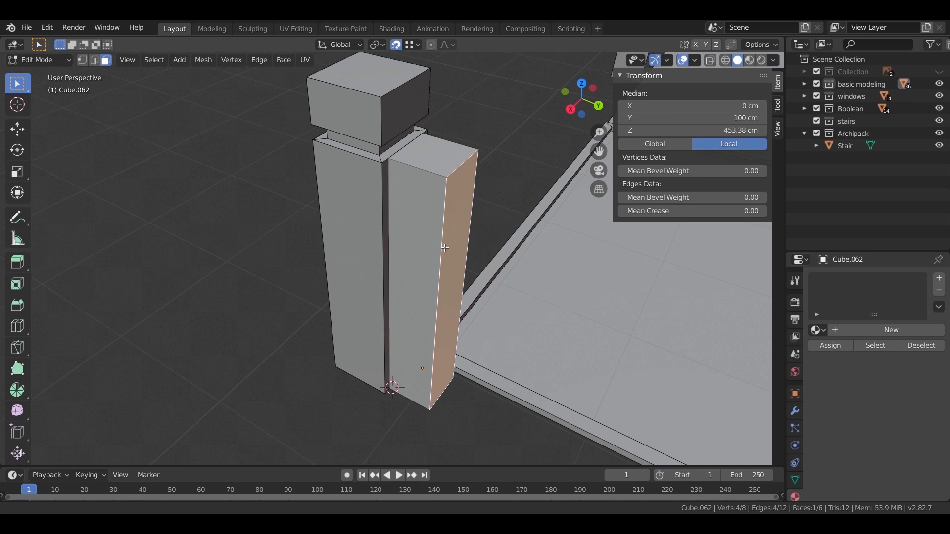
pyautogui.scroll(-8, 438, 209)
pyautogui.keyDown('shift'); pyautogui.moveTo(500, 301); pyautogui.dragTo(317, 210, button='middle'); pyautogui.keyUp('shift')
pyautogui.scroll(-1, 320, 247)
pyautogui.scroll(1, 399, 250)
pyautogui.press('e')
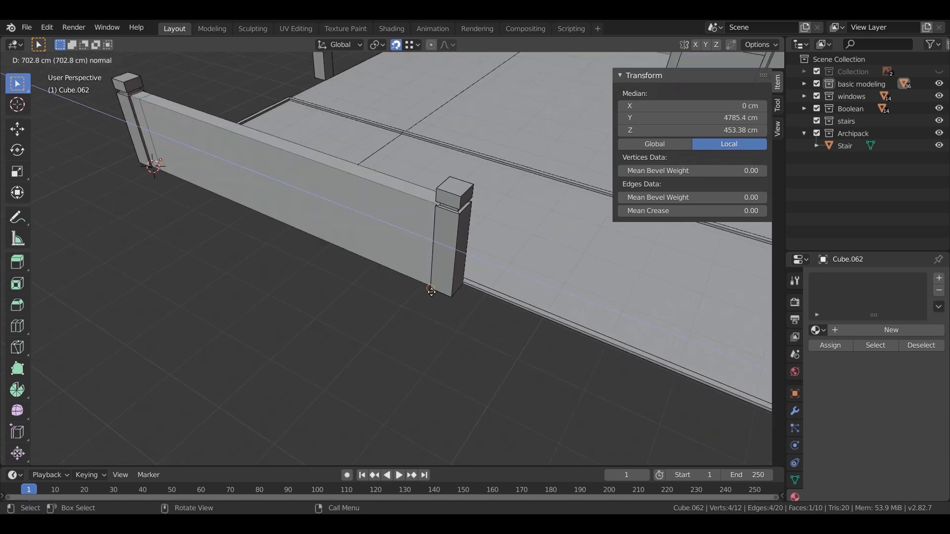
pyautogui.click(431, 291)
pyautogui.hotkey('ctrl', 'z')
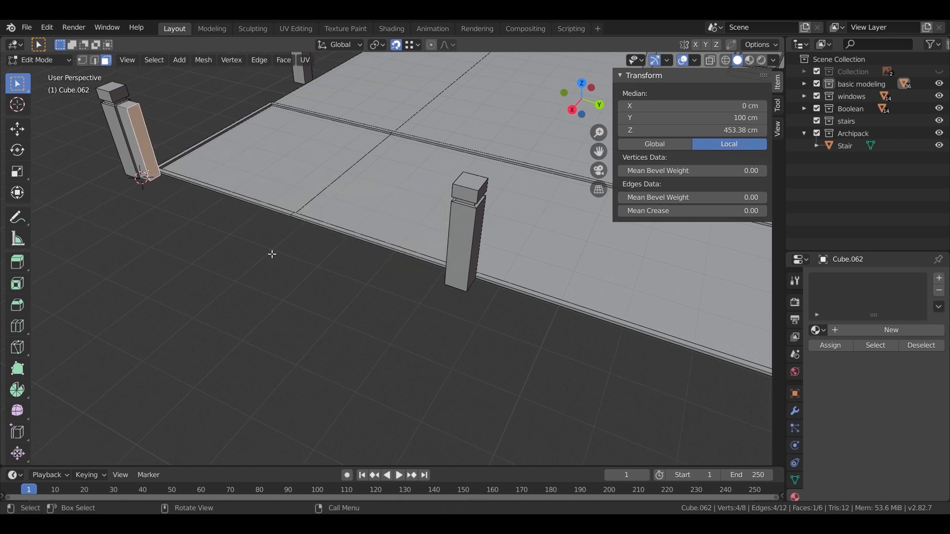
# Step: Move the selected side face along Y to the second pillar, stretching the block into a wall
pyautogui.press('g')
pyautogui.press('y')
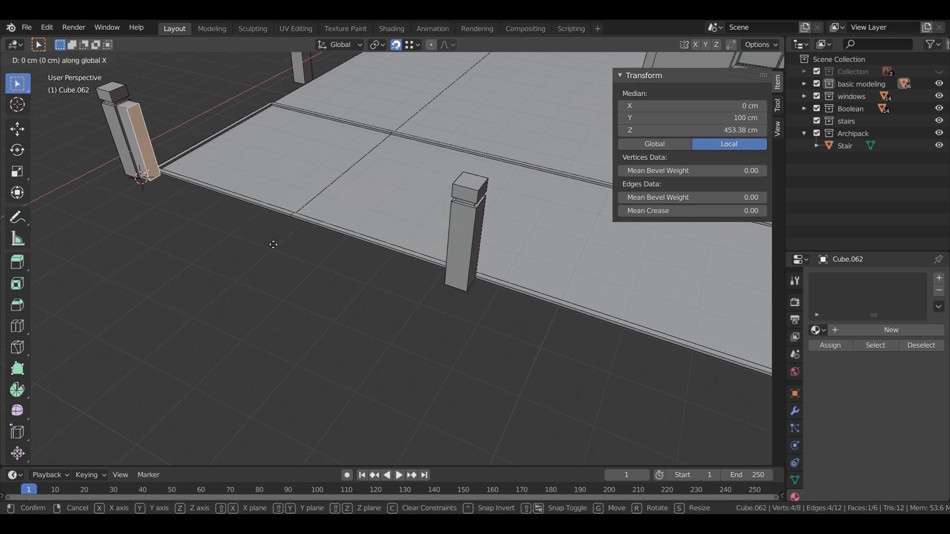
pyautogui.click(404, 295)
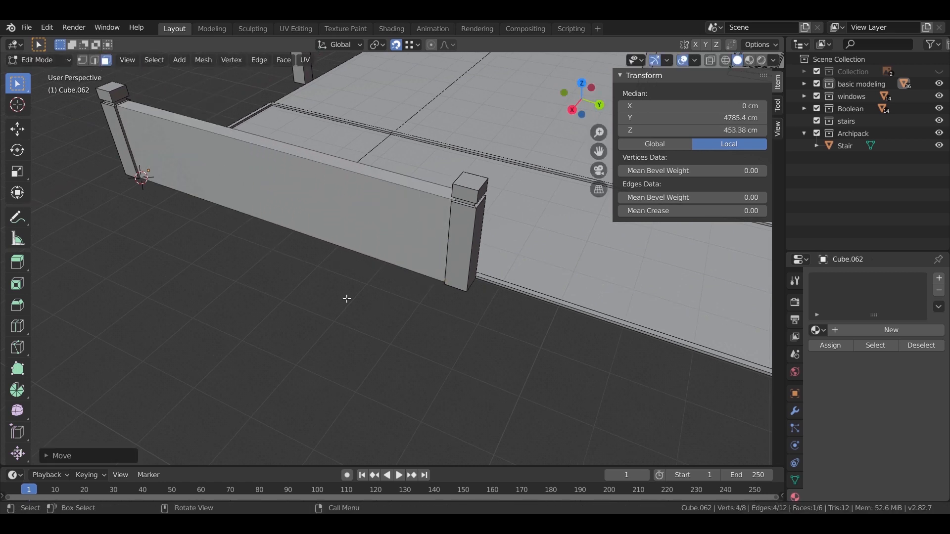
pyautogui.scroll(-1, 351, 299)
pyautogui.keyDown('shift'); pyautogui.moveTo(485, 349); pyautogui.dragTo(306, 291, button='middle'); pyautogui.keyUp('shift')
pyautogui.moveTo(260, 239); pyautogui.dragTo(371, 297, button='middle')
pyautogui.scroll(-3, 371, 296)
pyautogui.press('g')
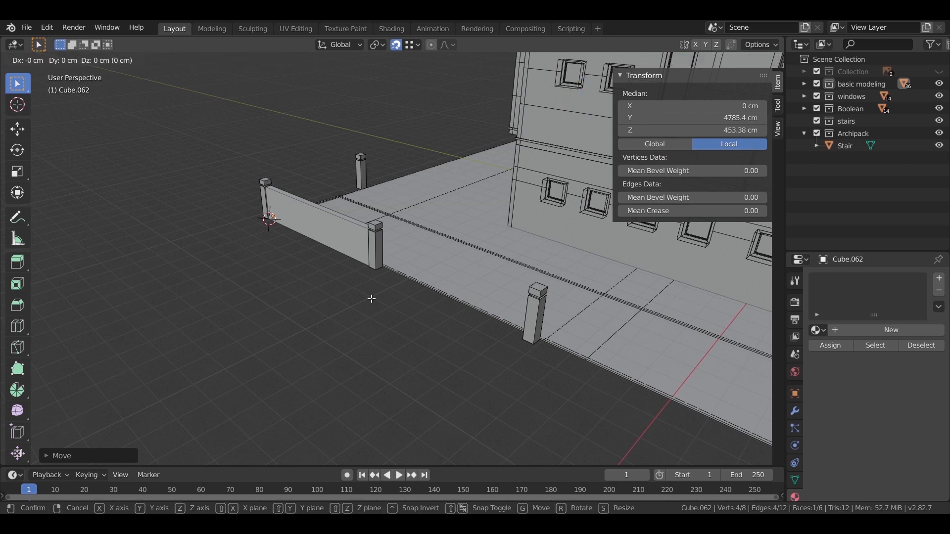
pyautogui.press('y')
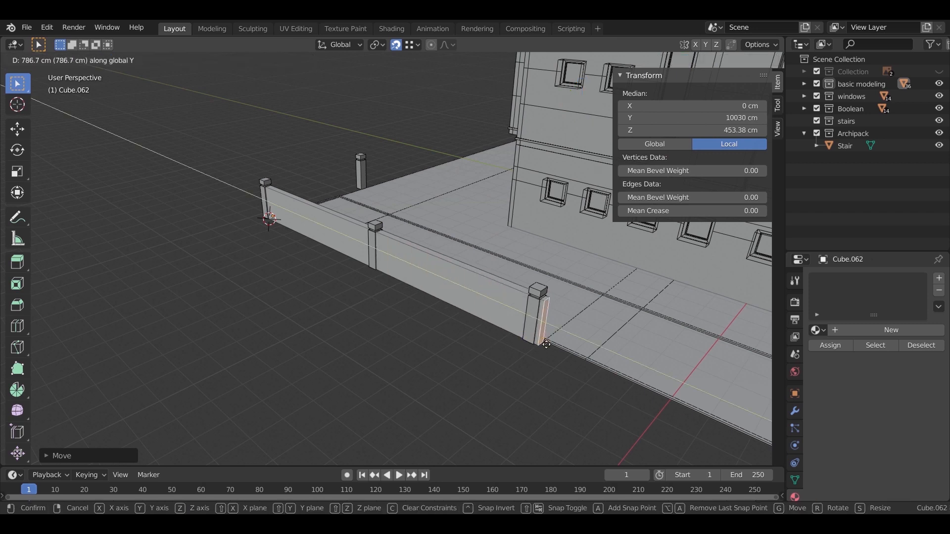
pyautogui.rightClick(630, 399)
# Step: Move the wall's end face about 3127 cm along Y to the +Y corner pillar at the end of the row
pyautogui.scroll(-1, 587, 388)
pyautogui.keyDown('shift'); pyautogui.moveTo(587, 388); pyautogui.dragTo(369, 310, button='middle'); pyautogui.keyUp('shift')
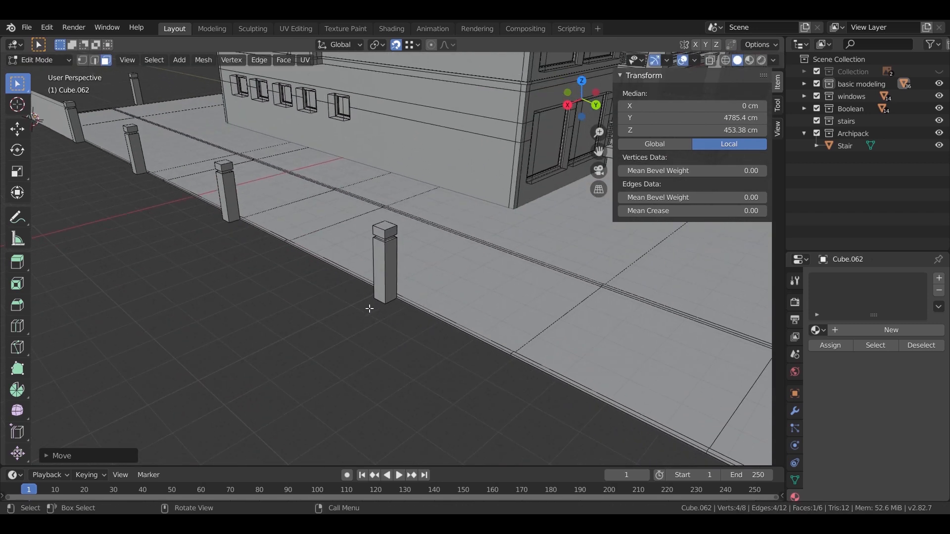
pyautogui.scroll(-3, 372, 313)
pyautogui.press('g')
pyautogui.press('y')
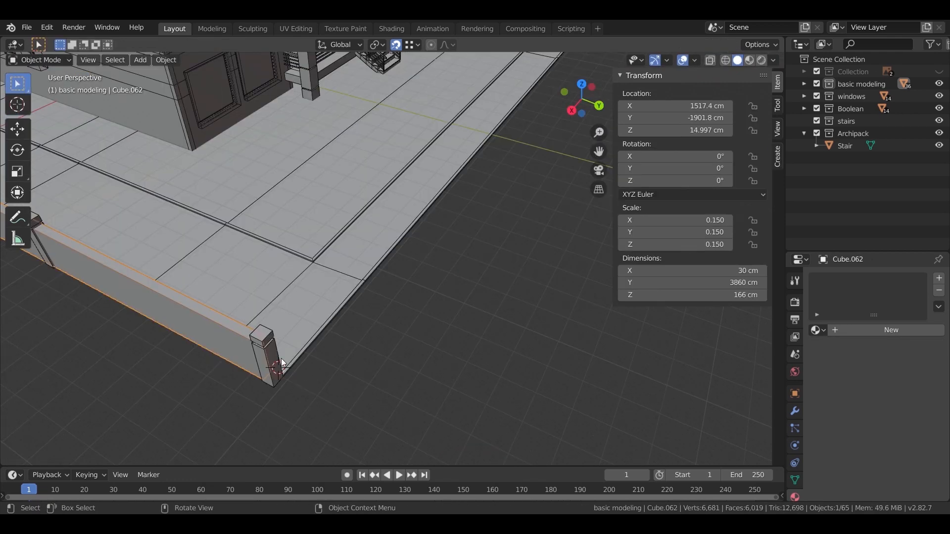
pyautogui.click(276, 357)
# Step: Select the two +Y corner pillars and move them along Y to 2003.3 cm, beyond the ground's edge
pyautogui.keyDown('shift'); pyautogui.moveTo(354, 420); pyautogui.dragTo(317, 464, button='middle'); pyautogui.keyUp('shift')
pyautogui.scroll(-4, 426, 310)
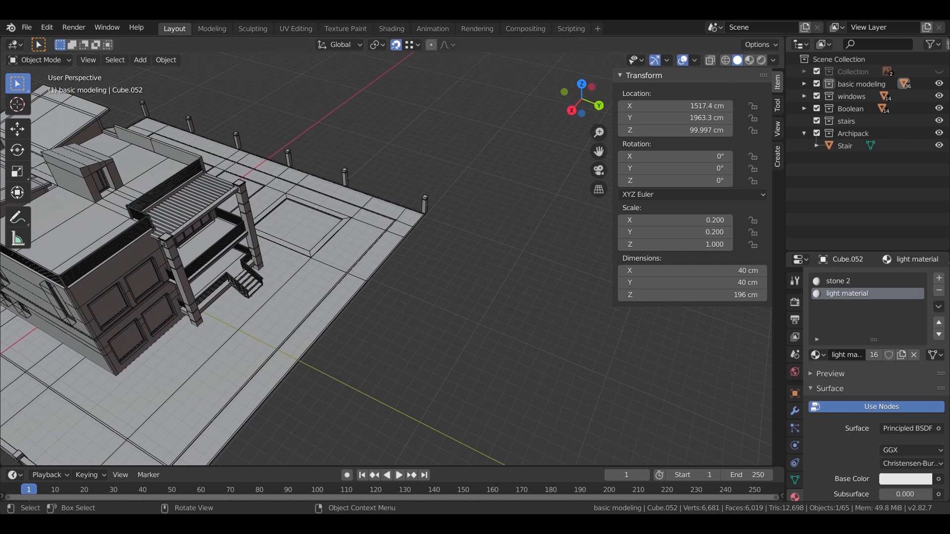
pyautogui.keyDown('shift'); pyautogui.moveTo(455, 301); pyautogui.dragTo(545, 118, button='middle'); pyautogui.keyUp('shift')
pyautogui.scroll(6, 283, 329)
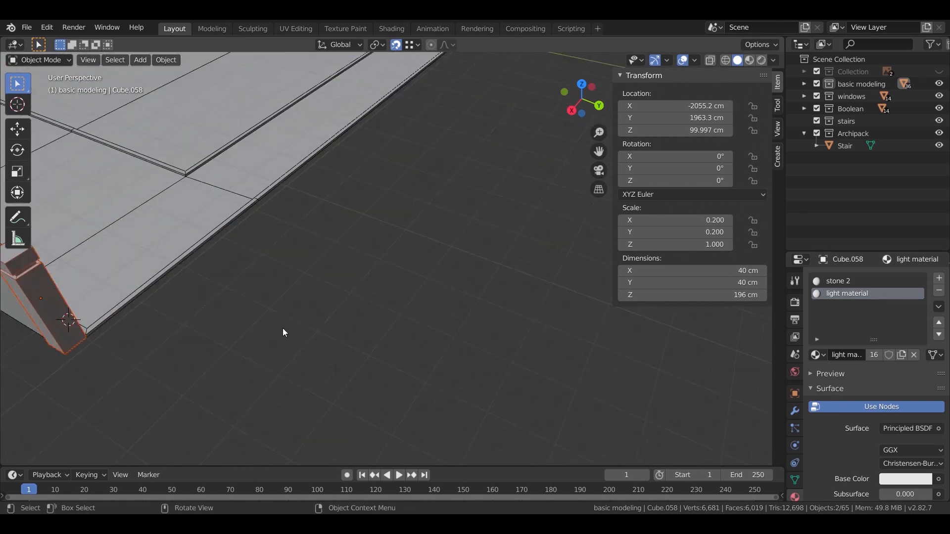
pyautogui.keyDown('shift'); pyautogui.moveTo(283, 328); pyautogui.dragTo(385, 319, button='middle'); pyautogui.keyUp('shift')
pyautogui.press('g')
pyautogui.click(396, 346)
pyautogui.press('g')
pyautogui.press('y')
pyautogui.click(360, 296)
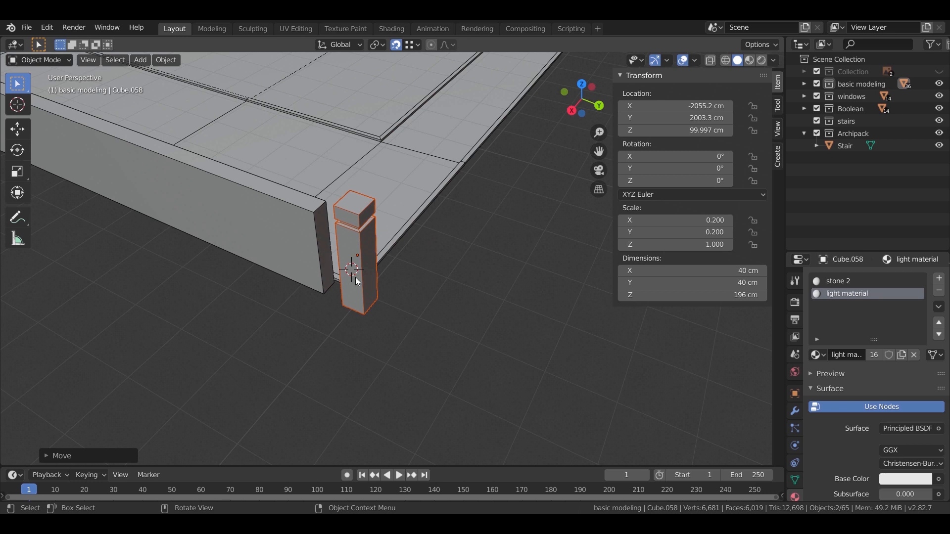
# Step: Duplicate the +X pillar on the +Y edge twice along X, placing the copies at X 933.68 cm and -700.5 cm
pyautogui.scroll(-6, 355, 277)
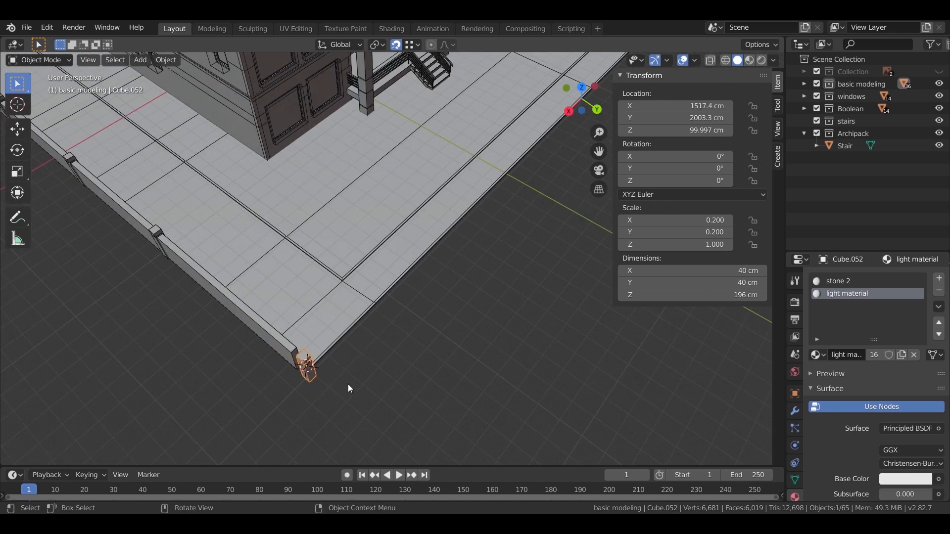
pyautogui.scroll(-5, 348, 384)
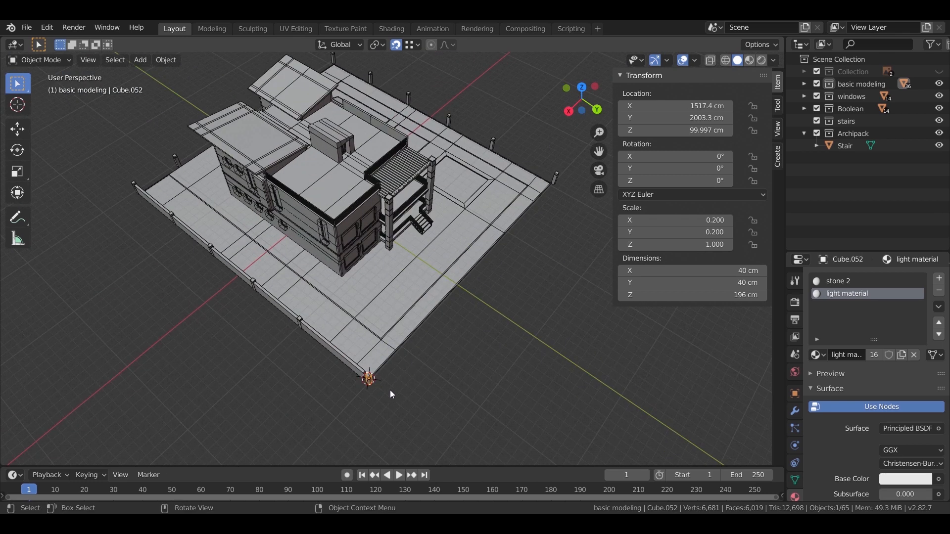
pyautogui.hotkey('shift', 'd')
pyautogui.press('x')
pyautogui.click(179, 174)
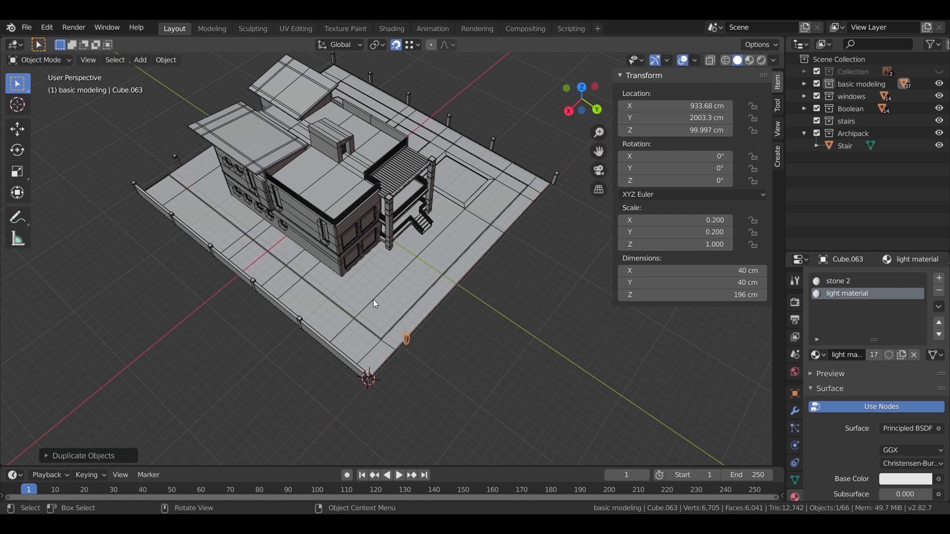
pyautogui.moveTo(442, 347); pyautogui.dragTo(480, 349, button='middle')
pyautogui.hotkey('shift', 'd')
pyautogui.press('x')
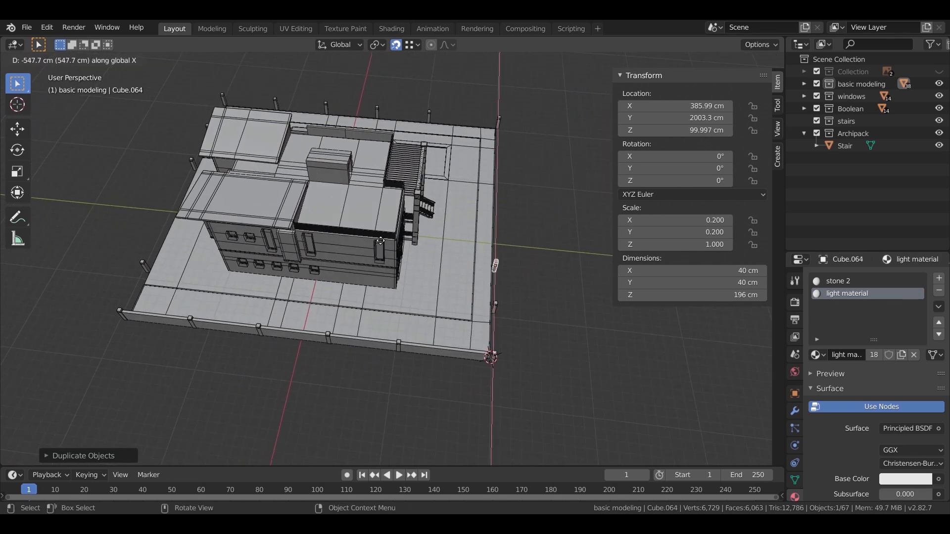
pyautogui.click(196, 175)
# Step: Duplicate the latest +Y edge pillar along X into the gap before the -X corner pillar
pyautogui.moveTo(564, 292); pyautogui.dragTo(492, 292, button='middle')
pyautogui.hotkey('shift', 'd')
pyautogui.press('x')
pyautogui.click(501, 228)
pyautogui.scroll(2, 492, 292)
# Step: Duplicate the +Y edge pillar at X -700.5 cm along X into the wide gap in front of the house
pyautogui.hotkey('shift', 'd')
pyautogui.press('x')
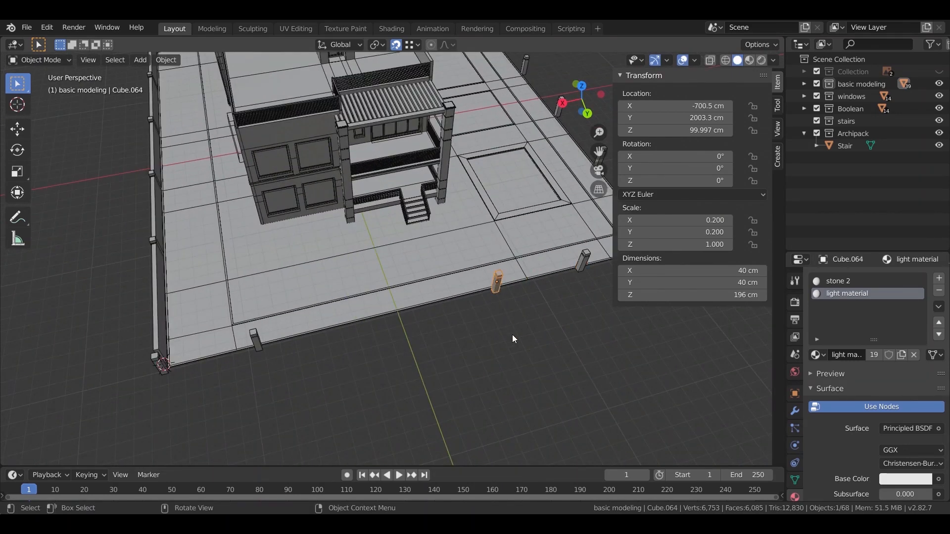
pyautogui.click(511, 335)
pyautogui.press('g')
pyautogui.press('x')
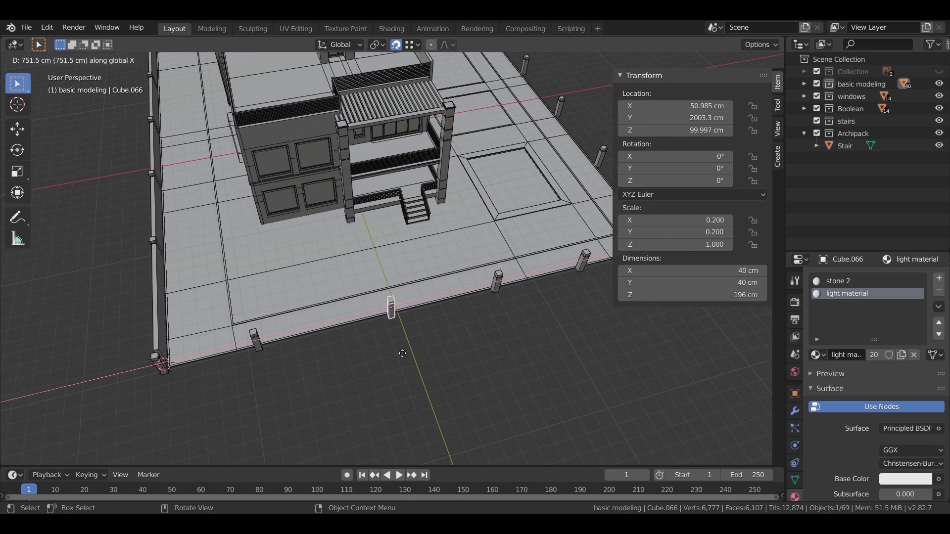
pyautogui.click(396, 354)
# Step: Edit the +X side wall's mesh and move its +Y end face along Y until it sits inside the corner pillar
pyautogui.scroll(-3, 504, 354)
pyautogui.moveTo(504, 354); pyautogui.dragTo(429, 275, button='middle')
pyautogui.scroll(4, 425, 355)
pyautogui.click(365, 354)
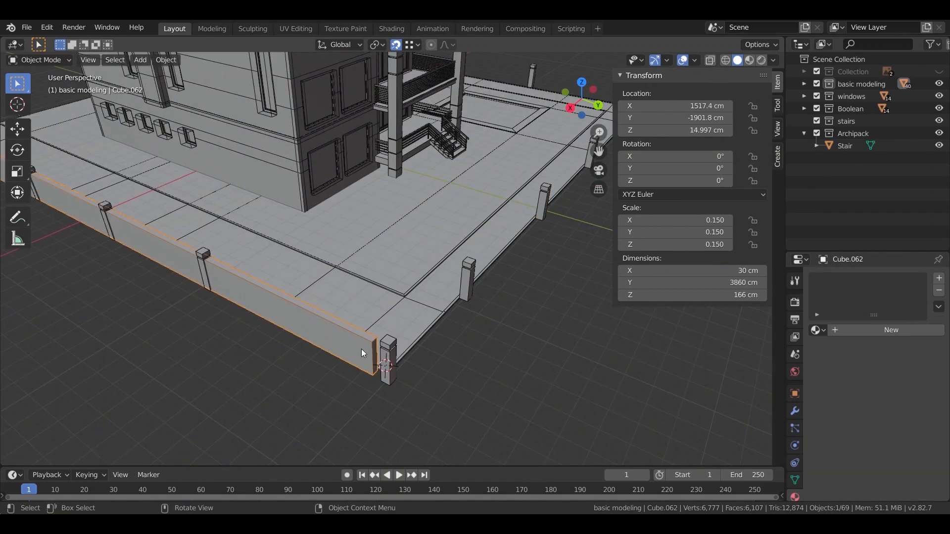
pyautogui.press('Tab')
pyautogui.keyDown('shift'); pyautogui.moveTo(405, 403); pyautogui.dragTo(379, 329, button='middle'); pyautogui.keyUp('shift')
pyautogui.scroll(5, 371, 318)
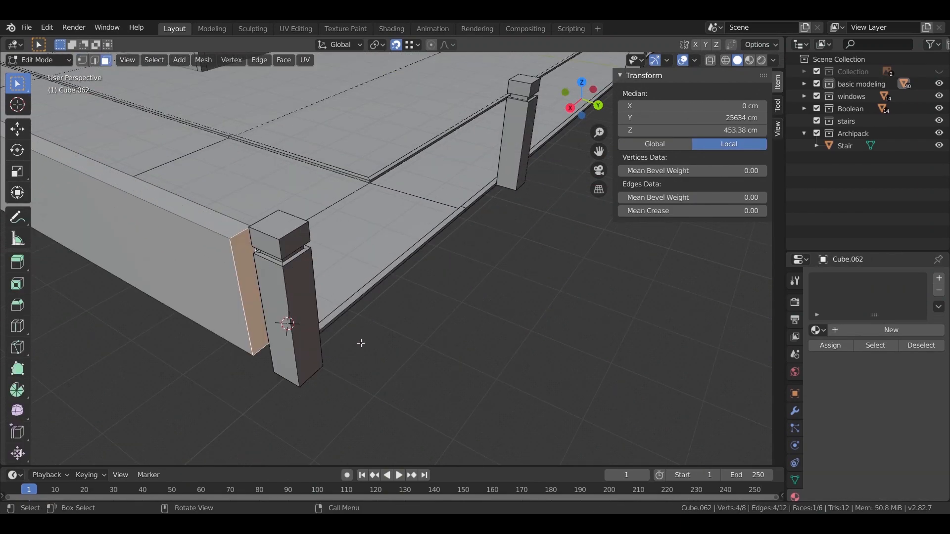
pyautogui.press('e')
pyautogui.click(352, 373)
pyautogui.press('g')
pyautogui.press('y')
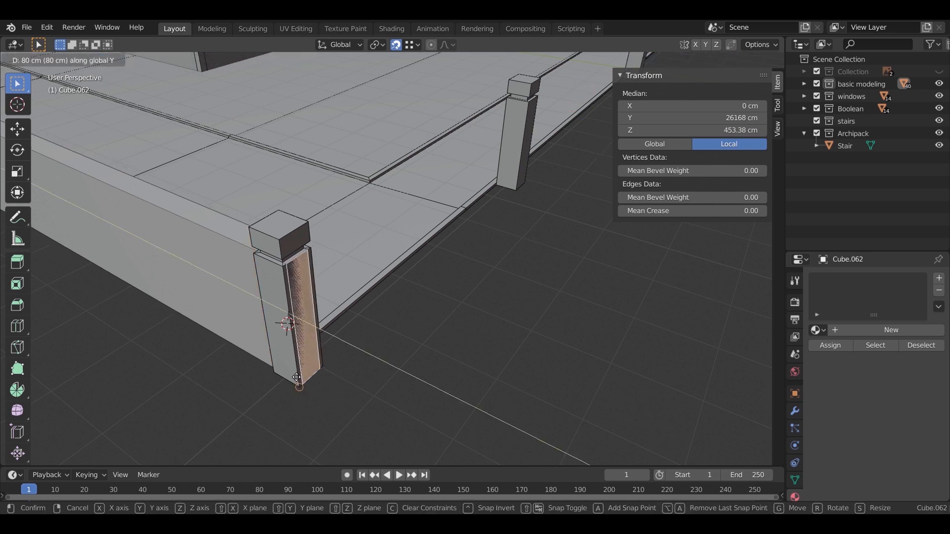
pyautogui.click(296, 378)
pyautogui.press('g')
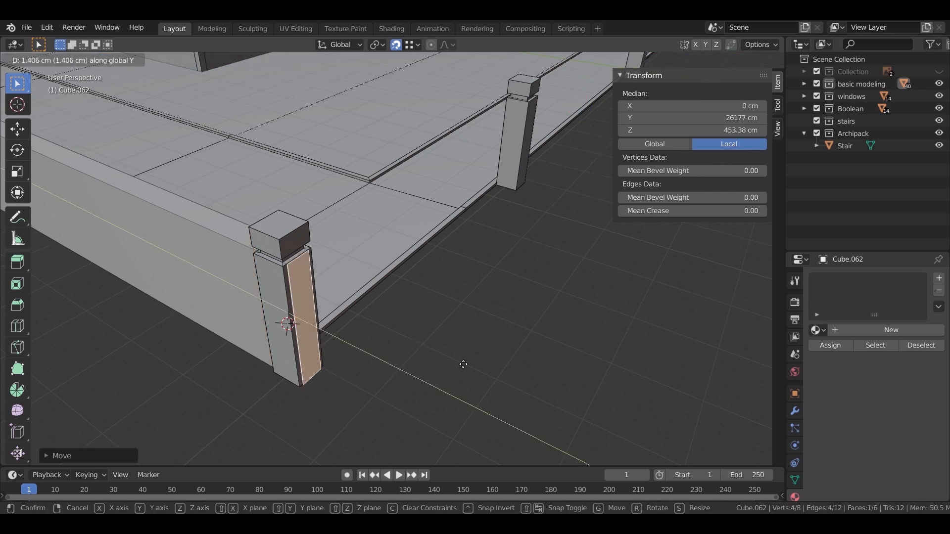
pyautogui.press('y')
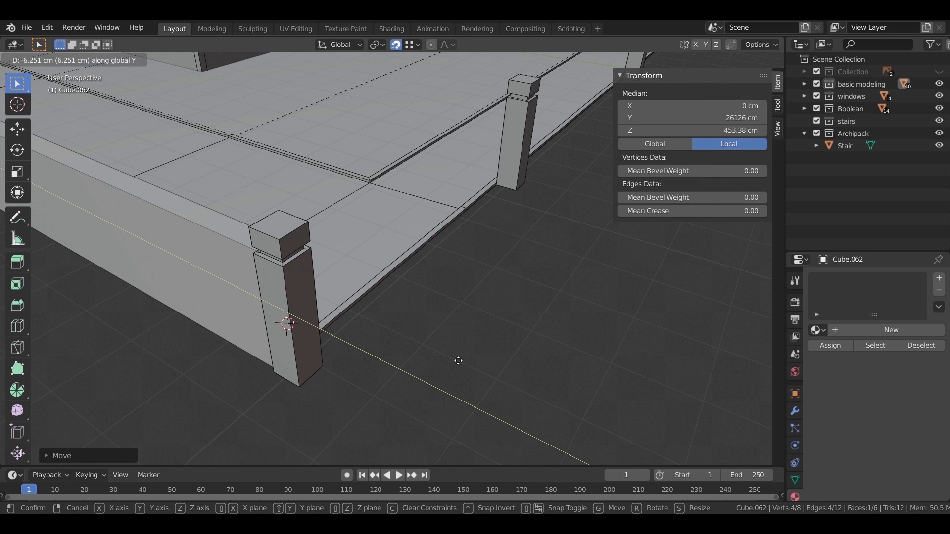
pyautogui.press('Return')
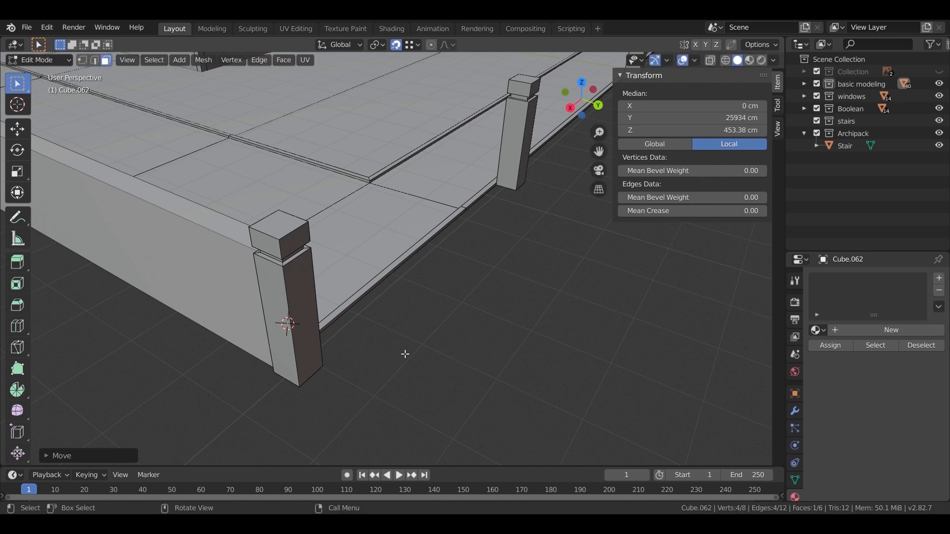
# Step: Switch to see-through shading and extrude the +X side wall's +Y end face 30 cm inside the corner pillar
pyautogui.press('z')
pyautogui.click(345, 360)
pyautogui.write('e30')
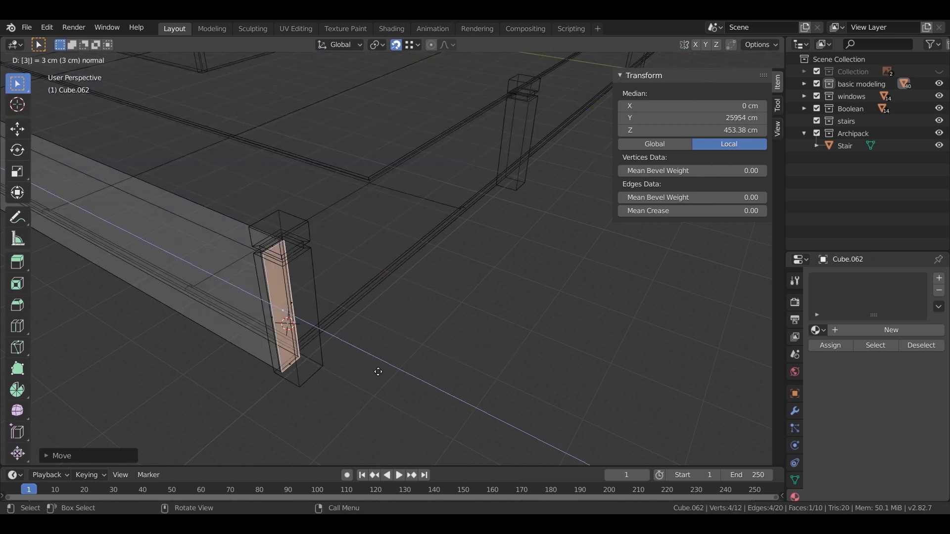
pyautogui.press('Return')
# Step: Extrude the new end section's -X-facing side along X across the whole +Y edge to the -X corner pillar
pyautogui.moveTo(427, 374); pyautogui.dragTo(381, 341, button='middle')
pyautogui.click(423, 255)
pyautogui.click(433, 268)
pyautogui.moveTo(420, 304); pyautogui.dragTo(483, 339, button='middle')
pyautogui.scroll(-6, 492, 328)
pyautogui.scroll(-2, 339, 264)
pyautogui.press('e')
pyautogui.click(671, 386)
pyautogui.moveTo(670, 385)
pyautogui.keyDown('shift'); pyautogui.mouseDown(button='middle')
pyautogui.moveTo(458, 346)
pyautogui.moveTo(356, 297)
pyautogui.mouseUp(button='middle'); pyautogui.keyUp('shift')
pyautogui.hotkey('shift', 'z')
pyautogui.scroll(4, 505, 328)
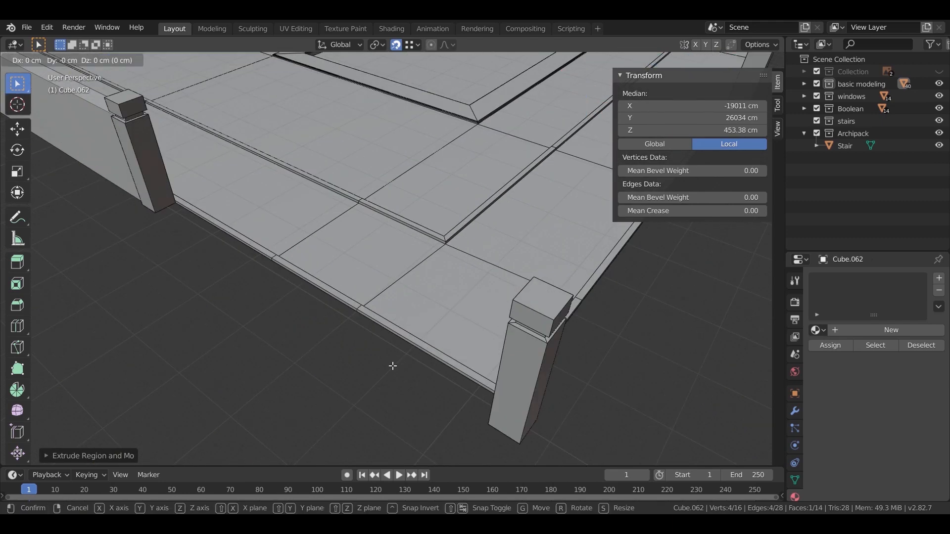
pyautogui.press('g')
pyautogui.press('x')
pyautogui.click(521, 398)
pyautogui.moveTo(522, 398); pyautogui.dragTo(388, 342, button='middle')
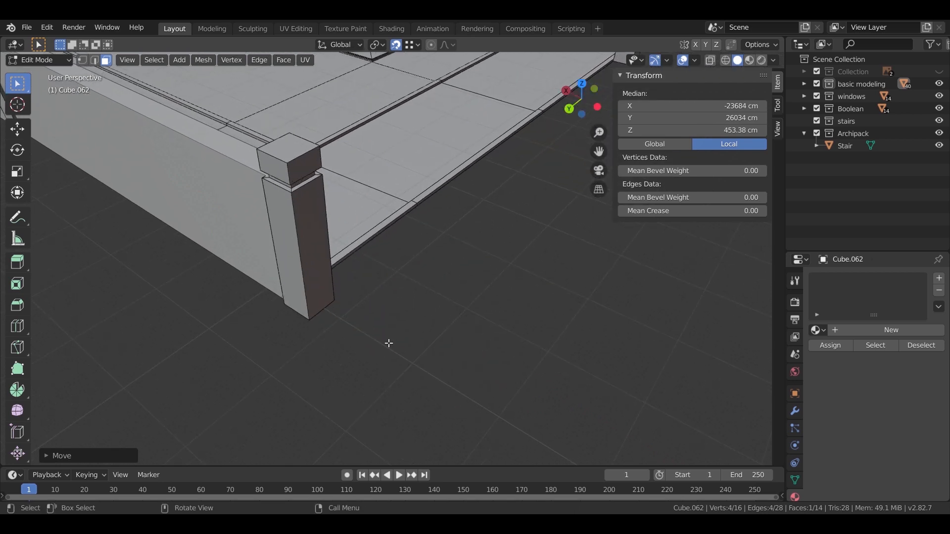
# Step: Switch to wireframe and adjust the +Y wall's end face along X so it sits just inside the -X corner pillar
pyautogui.press('e')
pyautogui.rightClick(390, 340)
pyautogui.hotkey('shift', 'z')
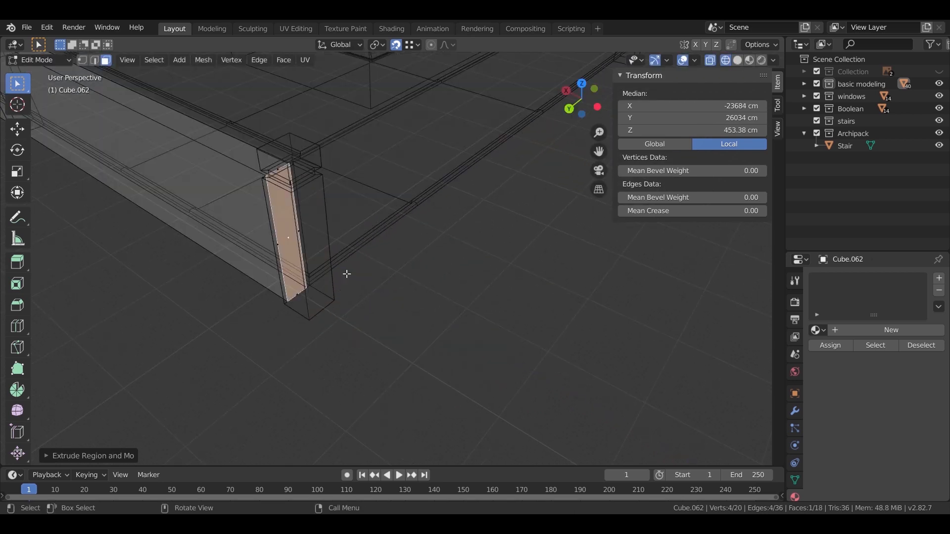
pyautogui.hotkey('ctrl', 'z')
pyautogui.press('g')
pyautogui.press('x')
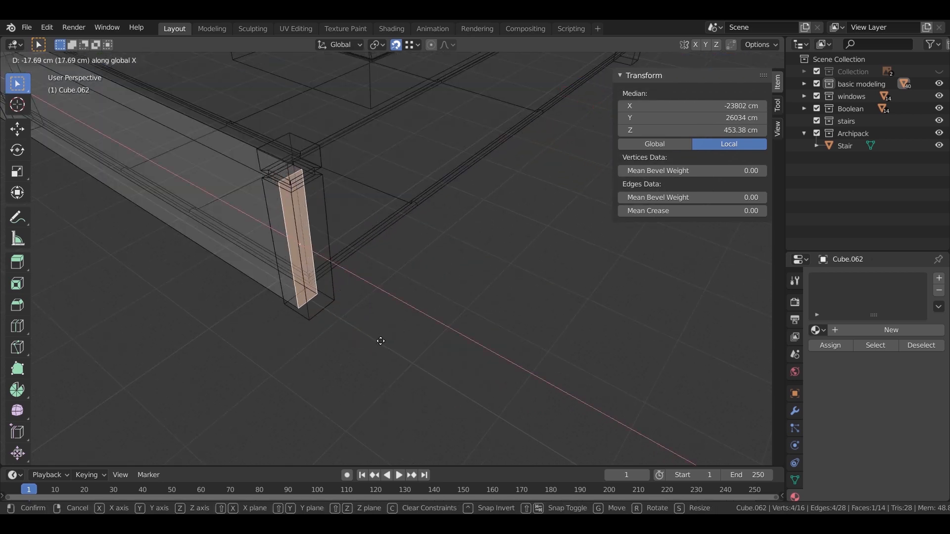
pyautogui.rightClick(381, 342)
pyautogui.moveTo(381, 343); pyautogui.dragTo(411, 362, button='middle')
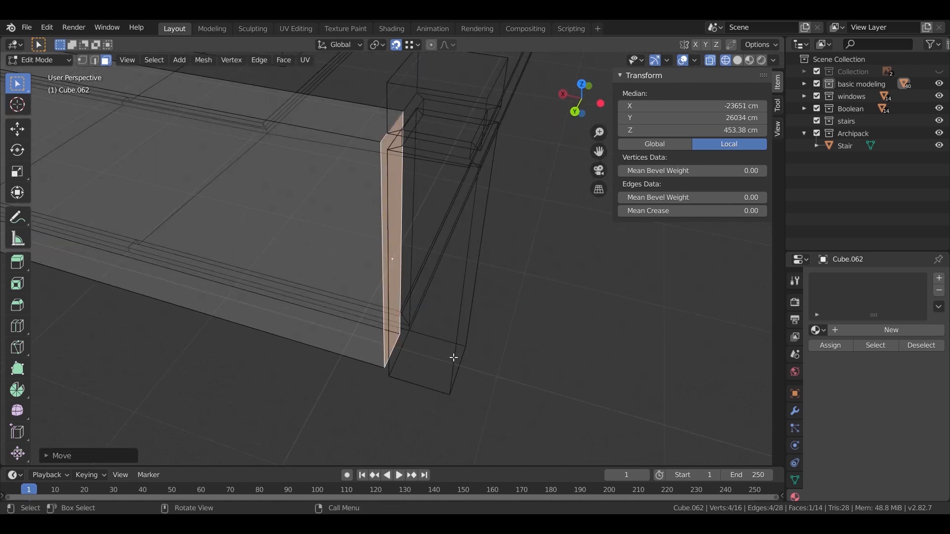
pyautogui.press('g')
pyautogui.press('x')
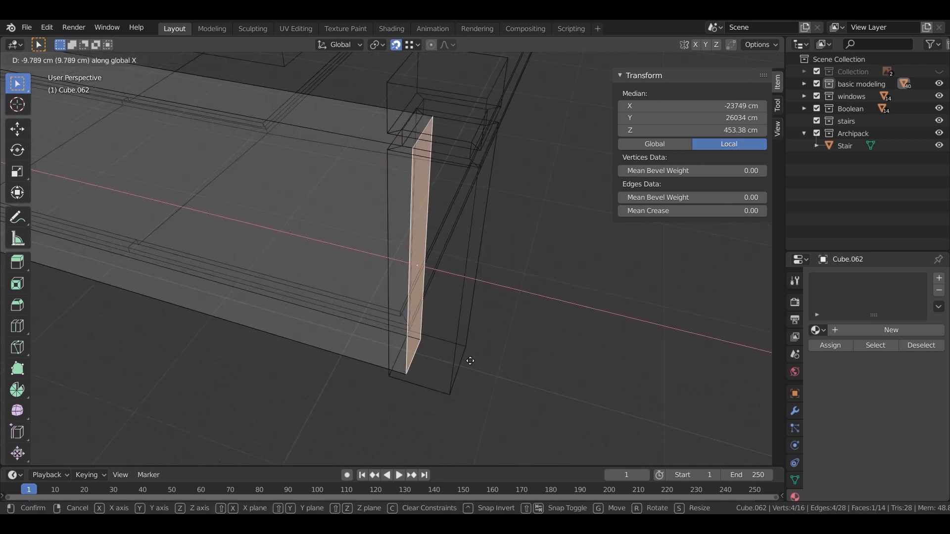
pyautogui.click(471, 360)
# Step: Extrude the +Y wall's end face a further 30 cm inside the -X corner pillar
pyautogui.write('e')
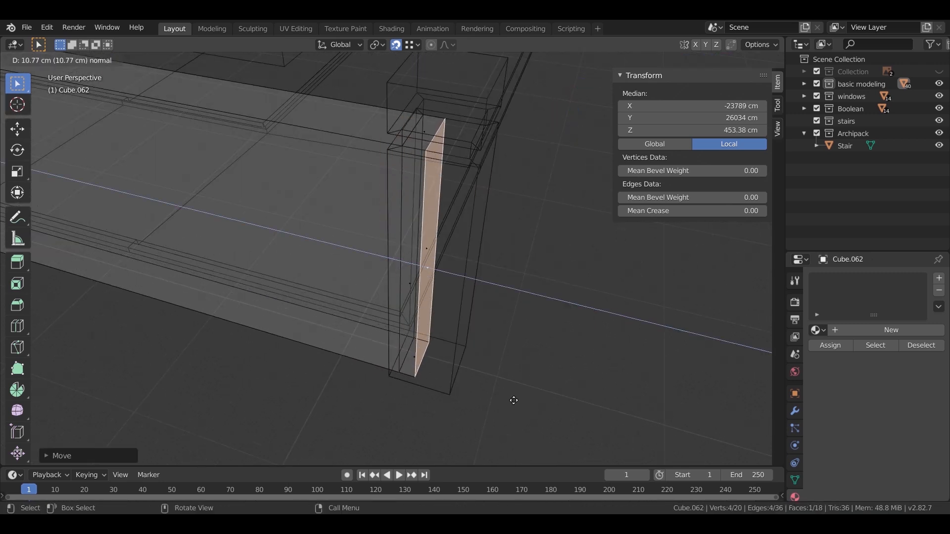
pyautogui.write('200')
pyautogui.press('Return')
# Step: Extrude the corner section's -Y-facing side along Y down the -X edge to the pillar at the -Y corner
pyautogui.moveTo(395, 403); pyautogui.dragTo(228, 369, button='middle')
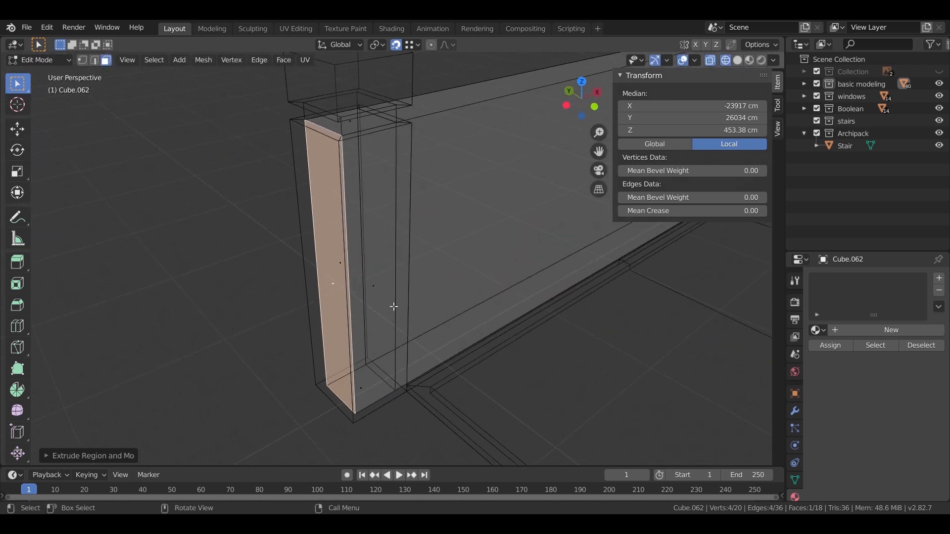
pyautogui.click(375, 284)
pyautogui.scroll(-8, 378, 331)
pyautogui.keyDown('shift'); pyautogui.moveTo(378, 335); pyautogui.dragTo(262, 275, button='middle'); pyautogui.keyUp('shift')
pyautogui.scroll(-4, 279, 288)
pyautogui.scroll(-3, 267, 280)
pyautogui.keyDown('shift'); pyautogui.moveTo(519, 396); pyautogui.dragTo(416, 316, button='middle'); pyautogui.keyUp('shift')
pyautogui.press('e')
pyautogui.click(481, 336)
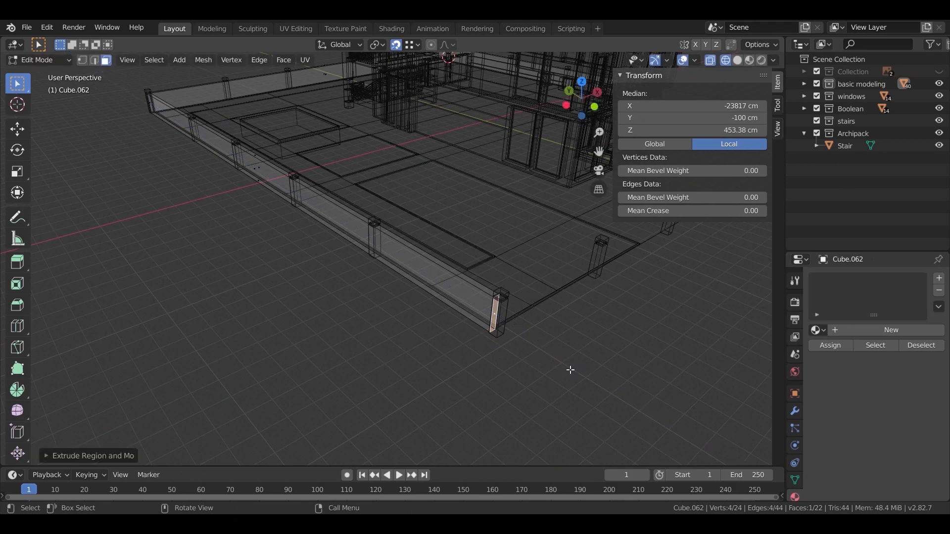
# Step: Move the -X wall's end face along Y into the -Y corner pillar and extrude it another 30 cm
pyautogui.moveTo(567, 372); pyautogui.dragTo(477, 386, button='middle')
pyautogui.keyDown('shift'); pyautogui.moveTo(544, 344); pyautogui.dragTo(505, 372, button='middle'); pyautogui.keyUp('shift')
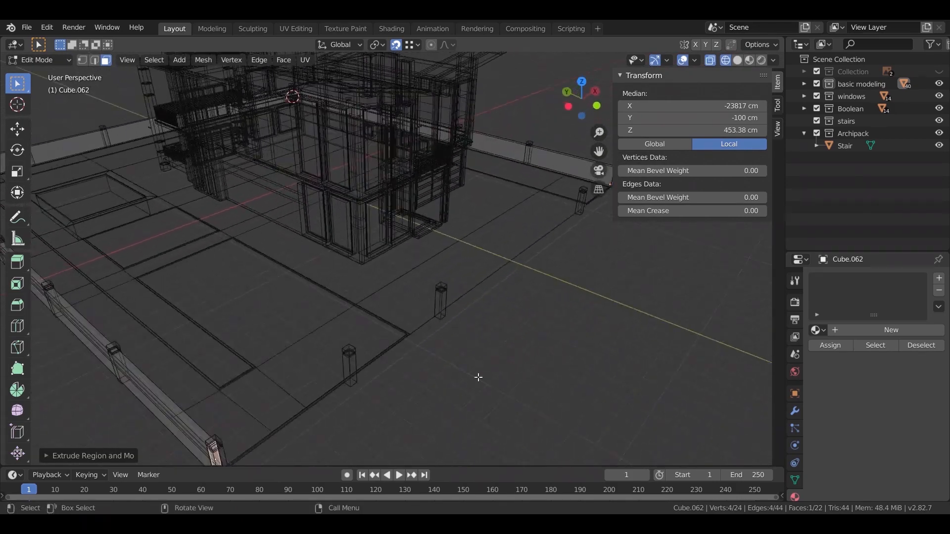
pyautogui.keyDown('shift'); pyautogui.moveTo(396, 435); pyautogui.dragTo(458, 346, button='middle'); pyautogui.keyUp('shift')
pyautogui.scroll(3, 458, 346)
pyautogui.keyDown('shift'); pyautogui.moveTo(414, 369); pyautogui.dragTo(430, 358, button='middle'); pyautogui.keyUp('shift')
pyautogui.scroll(3, 431, 358)
pyautogui.keyDown('shift'); pyautogui.moveTo(373, 436); pyautogui.dragTo(403, 341, button='middle'); pyautogui.keyUp('shift')
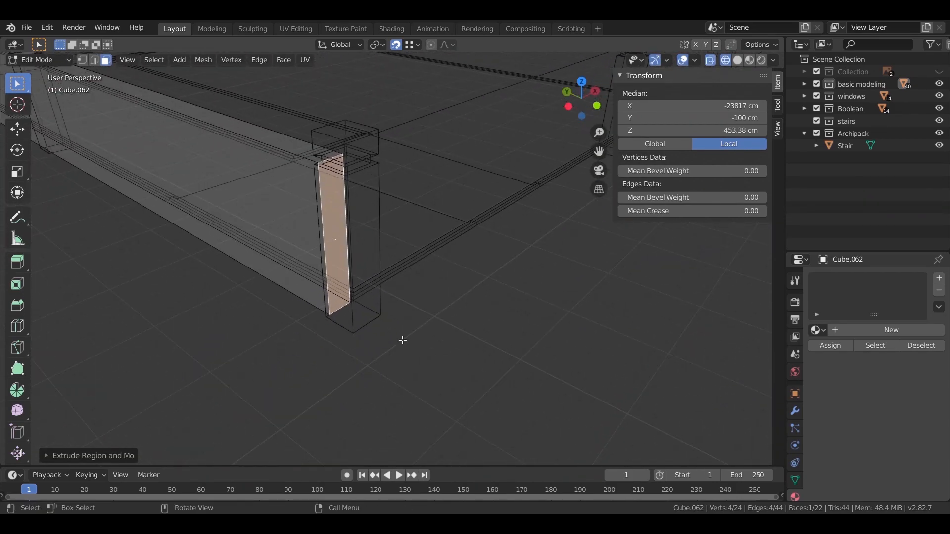
pyautogui.press('g')
pyautogui.press('y')
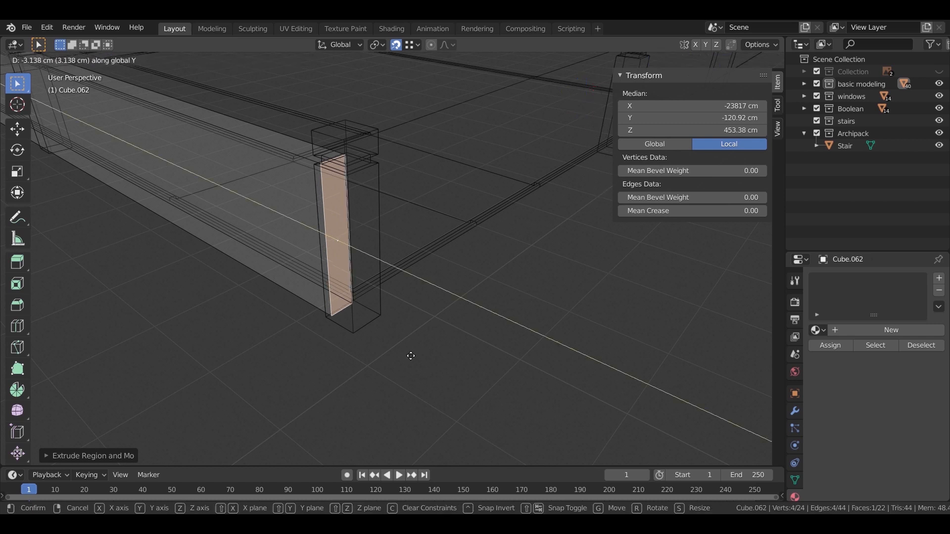
pyautogui.click(415, 361)
pyautogui.write('e')
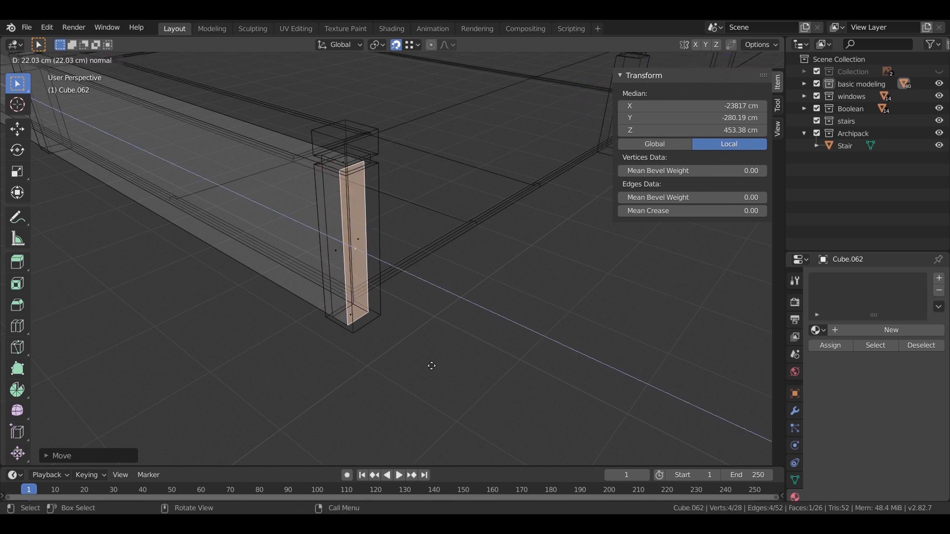
pyautogui.write('3')
pyautogui.press('Return')
# Step: Extrude the corner section's +X-facing side along the -Y edge to the pillar beside the entrance opening
pyautogui.moveTo(405, 384); pyautogui.dragTo(420, 359, button='middle')
pyautogui.click(426, 246)
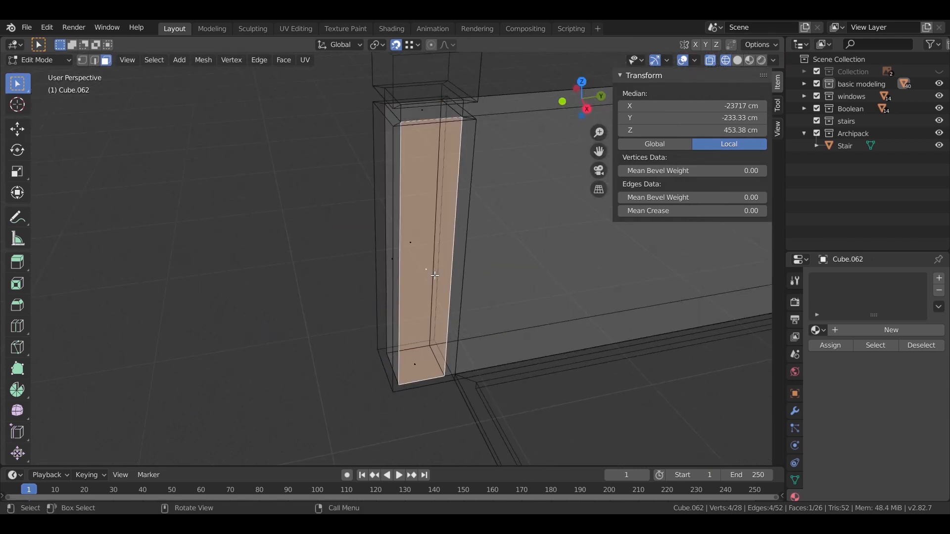
pyautogui.moveTo(435, 276); pyautogui.dragTo(463, 316, button='middle')
pyautogui.scroll(-8, 463, 318)
pyautogui.keyDown('shift'); pyautogui.moveTo(596, 377); pyautogui.dragTo(369, 203, button='middle'); pyautogui.keyUp('shift')
pyautogui.scroll(-2, 369, 204)
pyautogui.press('e')
pyautogui.click(421, 303)
# Step: Move the +X wall's -Y end face 5 cm outward along Y into the corner pillar and extrude it 30 cm
pyautogui.moveTo(415, 284); pyautogui.dragTo(478, 241, button='middle')
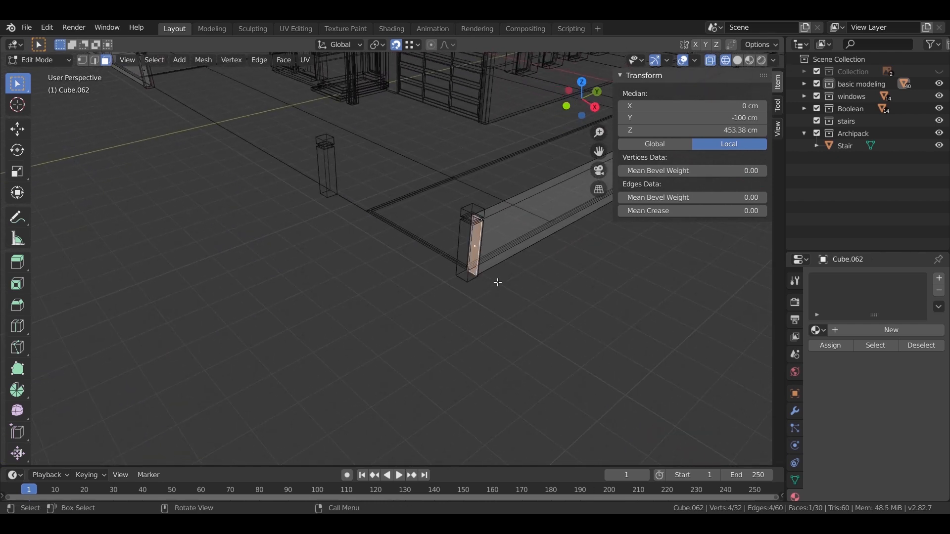
pyautogui.write('gy5-')
pyautogui.press('Return')
pyautogui.scroll(6, 523, 250)
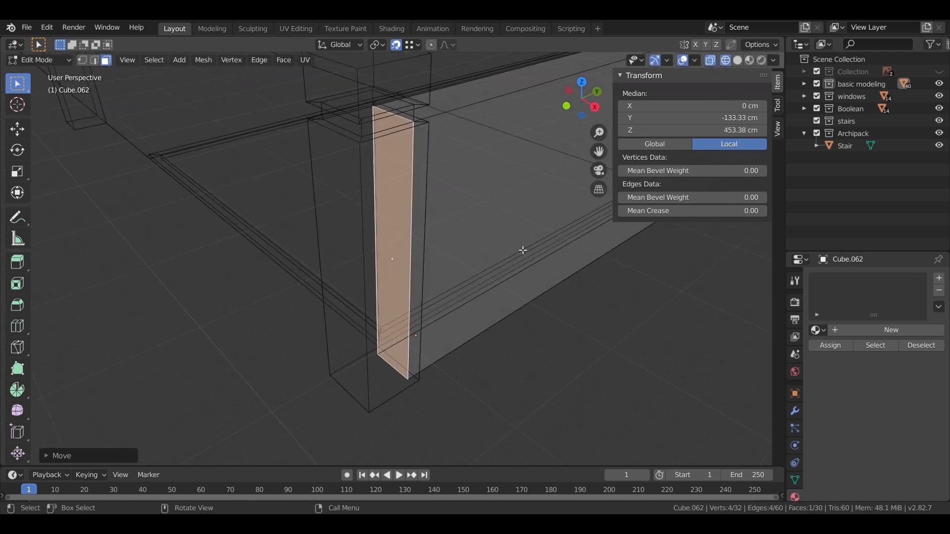
pyautogui.write('e3')
pyautogui.press('Return')
# Step: Extrude that corner section's -X-facing side along the -Y edge to the nearest pillar, and return to solid shading
pyautogui.moveTo(519, 331); pyautogui.dragTo(414, 232, button='middle')
pyautogui.scroll(-5, 411, 274)
pyautogui.moveTo(412, 274); pyautogui.dragTo(343, 334, button='middle')
pyautogui.press('e')
pyautogui.click(327, 336)
pyautogui.moveTo(423, 357); pyautogui.dragTo(397, 335, button='middle')
pyautogui.hotkey('shift', 'z')
# Step: Hide the transform sidebar and make the basic modeling collection active
pyautogui.scroll(-5, 504, 315)
pyautogui.moveTo(505, 316); pyautogui.dragTo(447, 289, button='middle')
pyautogui.scroll(-4, 418, 320)
pyautogui.keyDown('shift'); pyautogui.moveTo(327, 431); pyautogui.dragTo(394, 382, button='middle'); pyautogui.keyUp('shift')
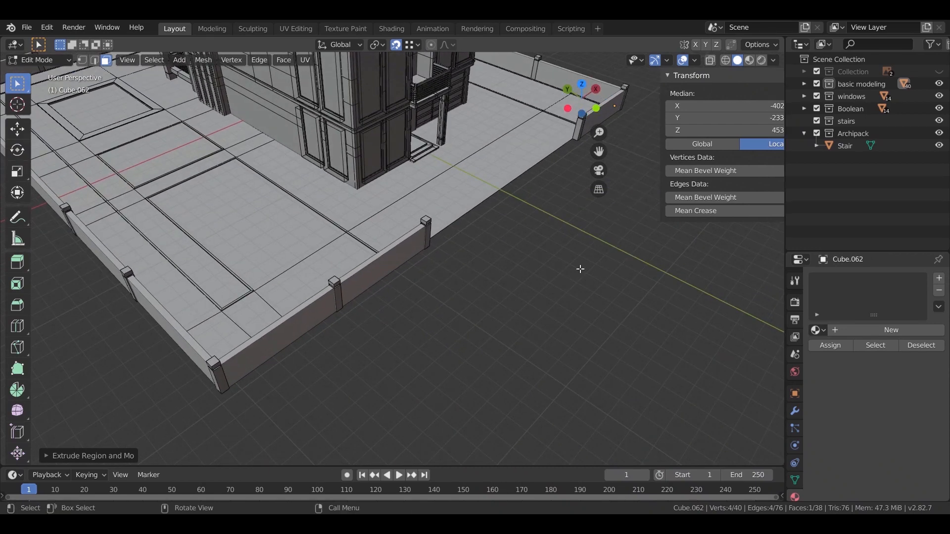
pyautogui.press('n')
pyautogui.click(843, 84)
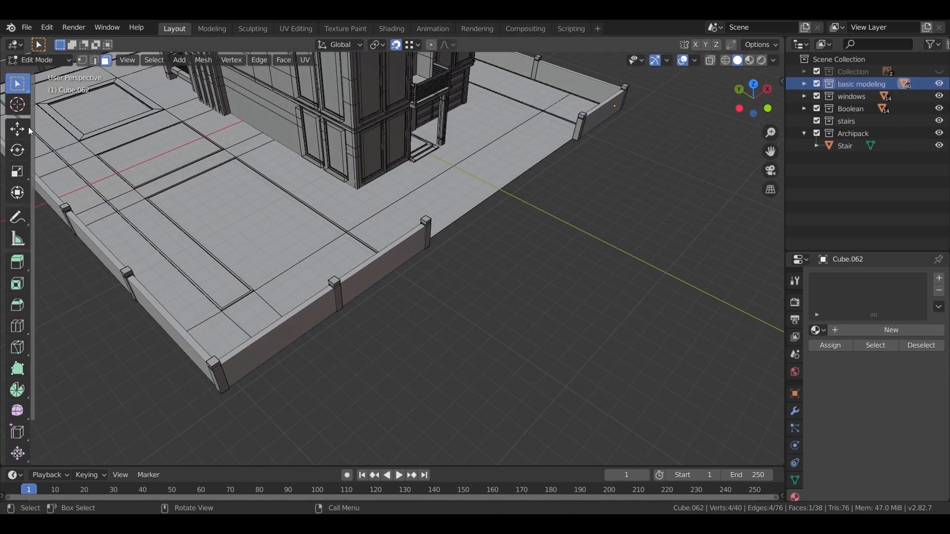
# Step: Place the 3D cursor at the base of the fence pillar on the -X, -Y corner
pyautogui.keyDown('shift'); pyautogui.moveTo(230, 394); pyautogui.dragTo(336, 323, button='middle'); pyautogui.keyUp('shift')
pyautogui.scroll(6, 335, 322)
pyautogui.keyDown('shift'); pyautogui.moveTo(337, 324); pyautogui.dragTo(369, 311, button='middle'); pyautogui.keyUp('shift')
# Step: Leave mesh editing of the wall and add a plane at the 3D cursor
pyautogui.hotkey('shift', 'a')
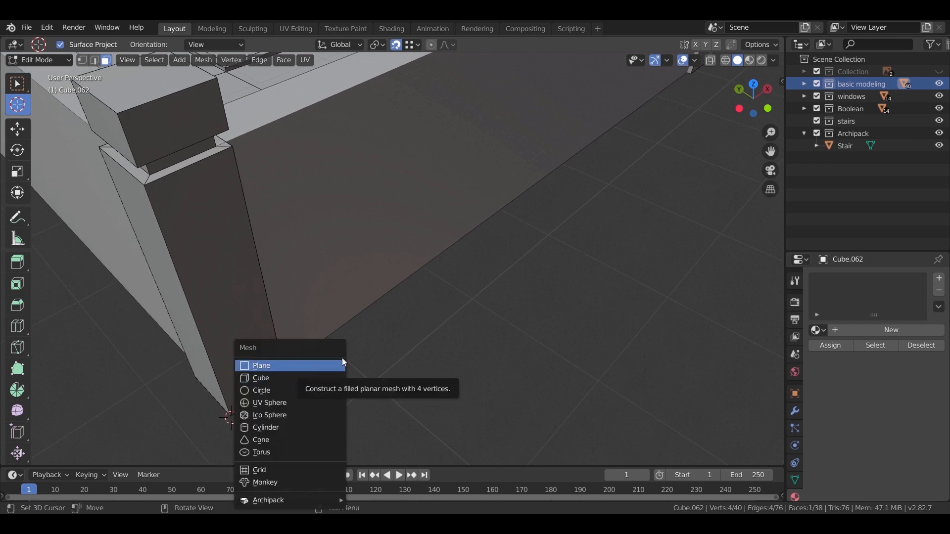
pyautogui.press('Escape')
pyautogui.press('Tab')
pyautogui.hotkey('shift', 'a')
pyautogui.moveTo(301, 277)
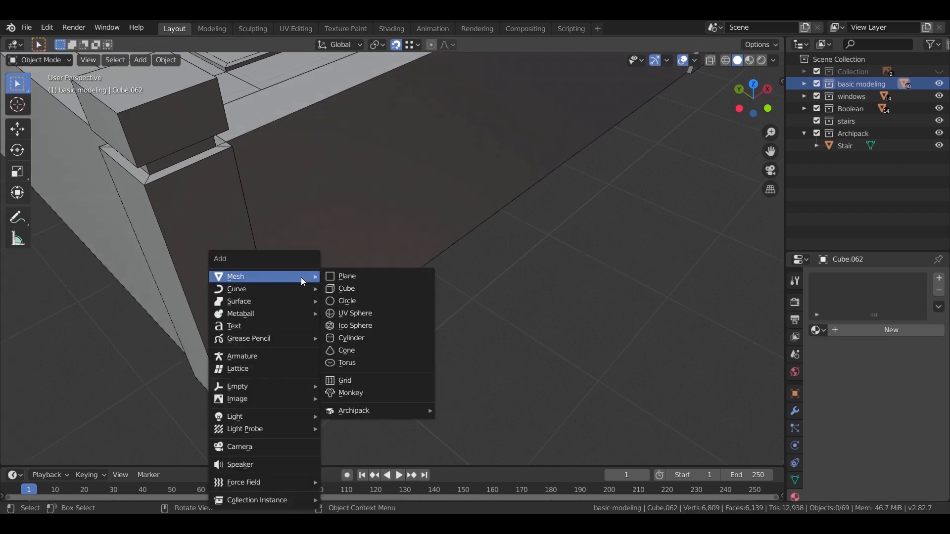
pyautogui.click(352, 281)
pyautogui.scroll(-4, 391, 326)
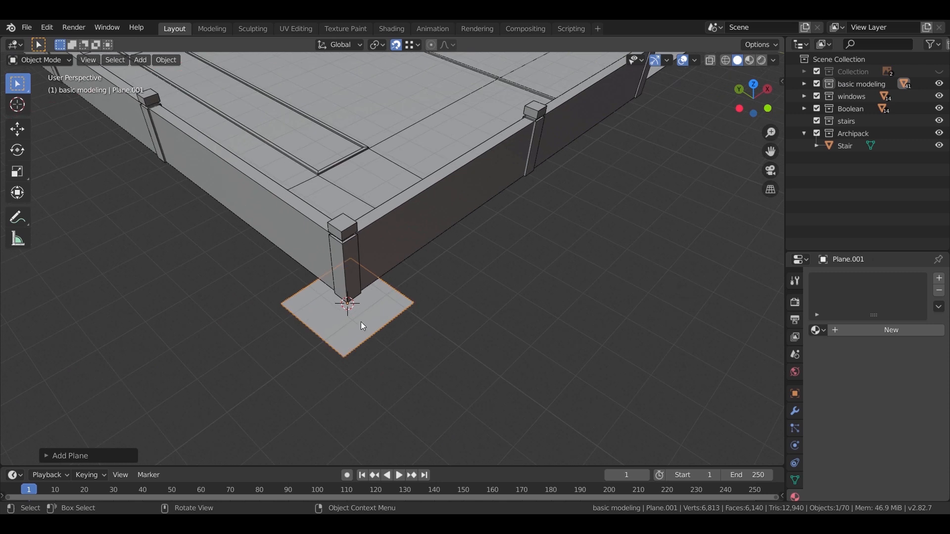
# Step: Move the plane along Y so it lies at the outer base of the corner pillar
pyautogui.press('g')
pyautogui.click(404, 343)
pyautogui.press('g')
pyautogui.press('y')
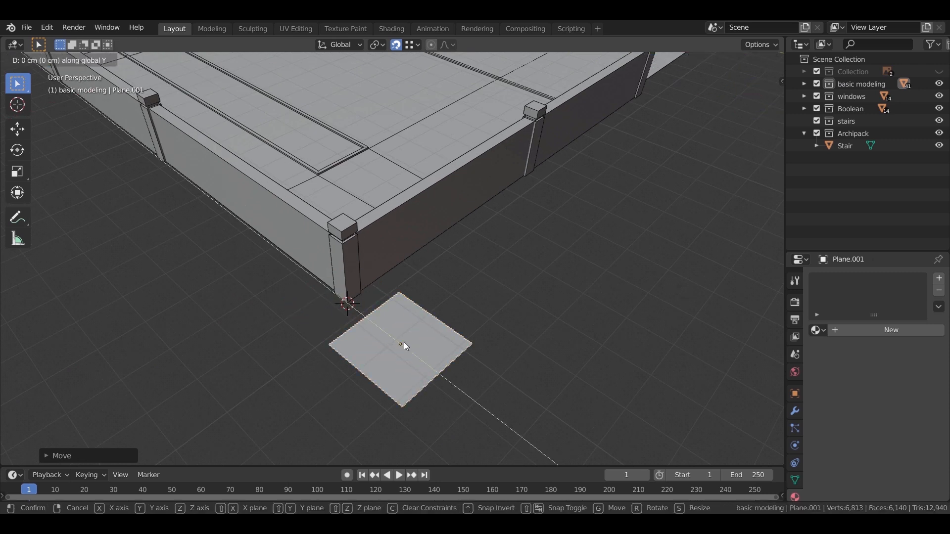
pyautogui.click(423, 332)
pyautogui.moveTo(422, 331); pyautogui.dragTo(445, 348, button='middle')
pyautogui.scroll(-4, 450, 359)
pyautogui.moveTo(388, 338); pyautogui.dragTo(382, 324, button='middle')
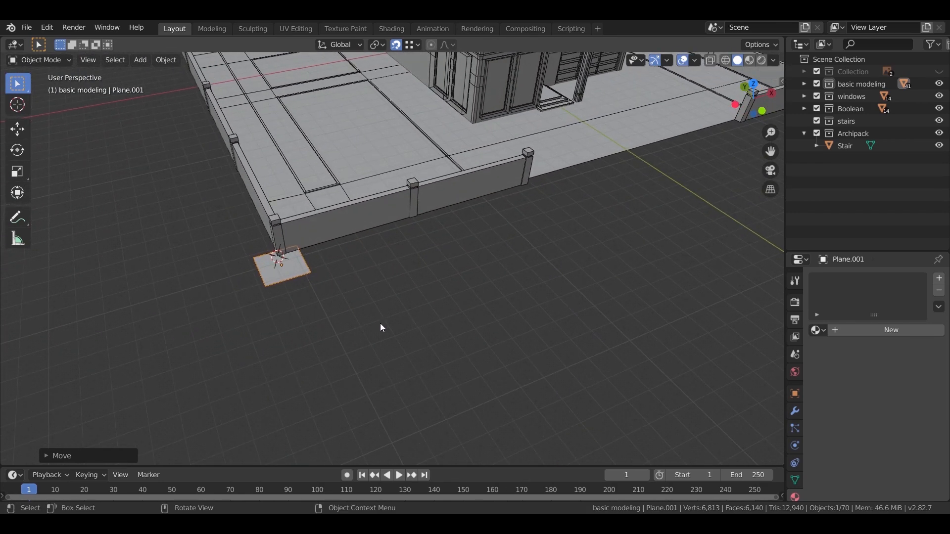
# Step: Scale the plane repeatedly along X into a long strip
pyautogui.press('s')
pyautogui.press('x')
pyautogui.click(674, 258)
pyautogui.scroll(-3, 483, 374)
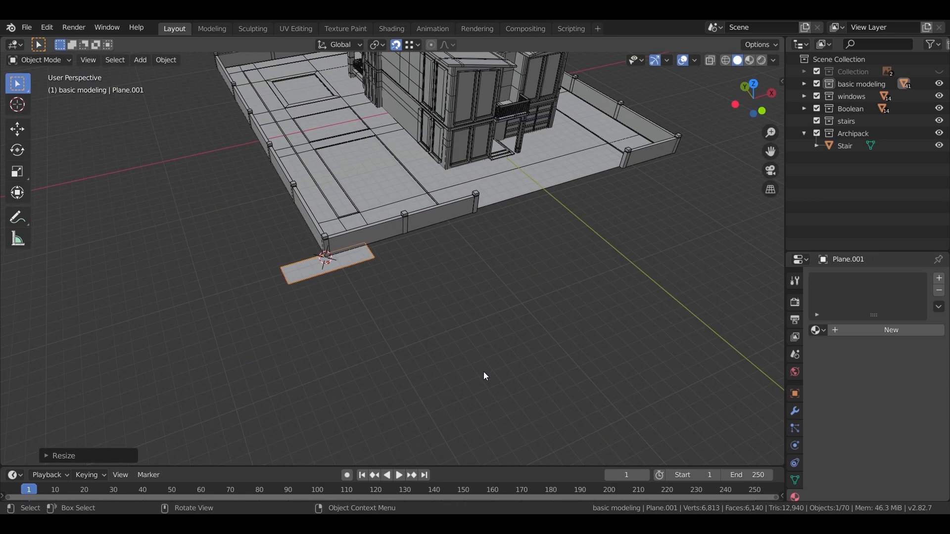
pyautogui.moveTo(483, 375); pyautogui.dragTo(443, 347, button='middle')
pyautogui.press('s')
pyautogui.press('x')
pyautogui.click(671, 359)
pyautogui.press('s')
pyautogui.press('x')
pyautogui.click(113, 349)
# Step: Move the strip along X in front of the -Y fence and scale it longer, extending past both corner pillars
pyautogui.press('g')
pyautogui.press('x')
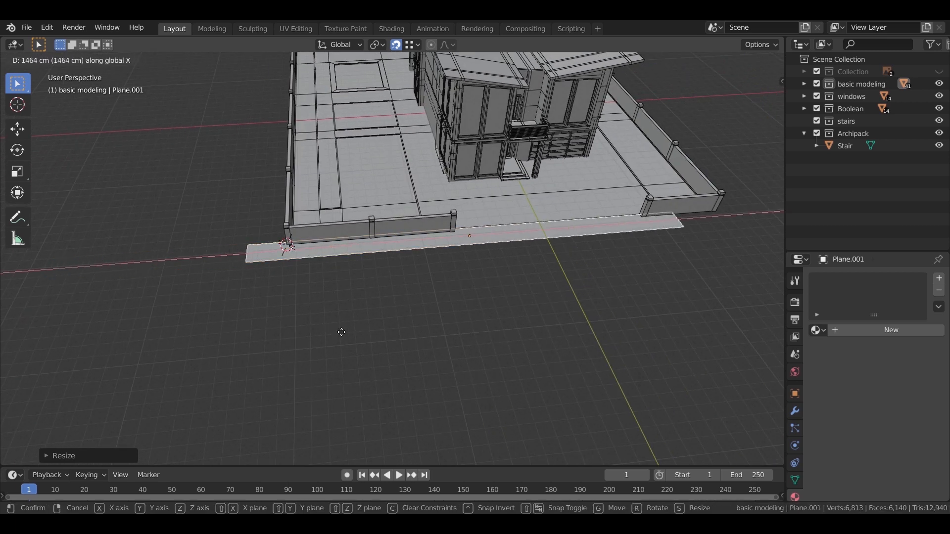
pyautogui.click(371, 335)
pyautogui.press('s')
pyautogui.press('x')
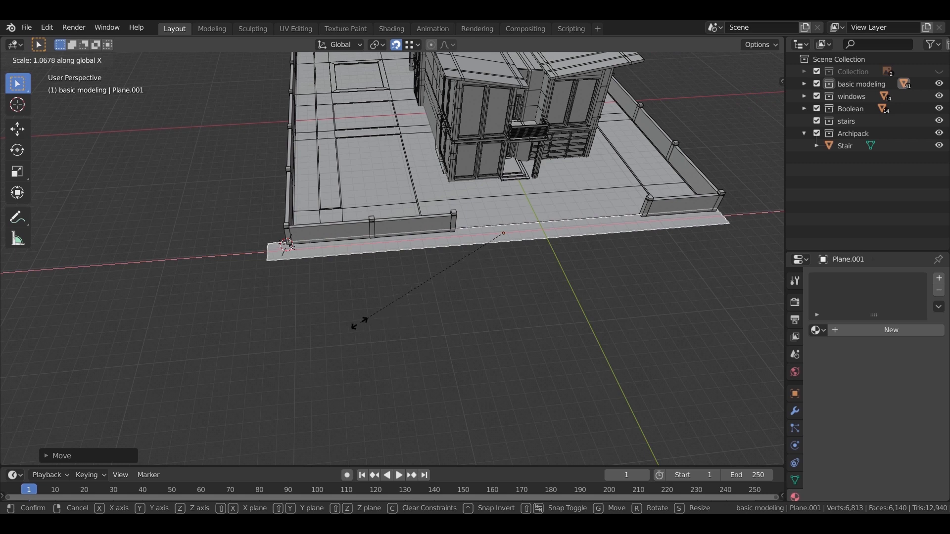
pyautogui.click(324, 332)
# Step: Move the strip along Y so its inner long edge snaps to the front edge of the house's ground
pyautogui.moveTo(428, 316); pyautogui.dragTo(373, 338, button='middle')
pyautogui.scroll(7, 390, 348)
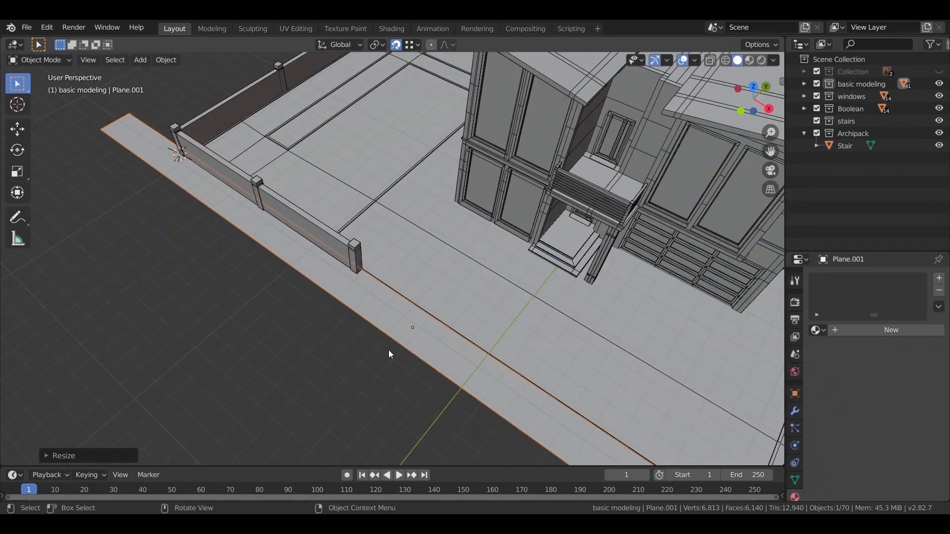
pyautogui.moveTo(303, 366); pyautogui.dragTo(171, 363, button='middle')
pyautogui.moveTo(232, 294); pyautogui.dragTo(165, 348, button='middle')
pyautogui.press('g')
pyautogui.press('y')
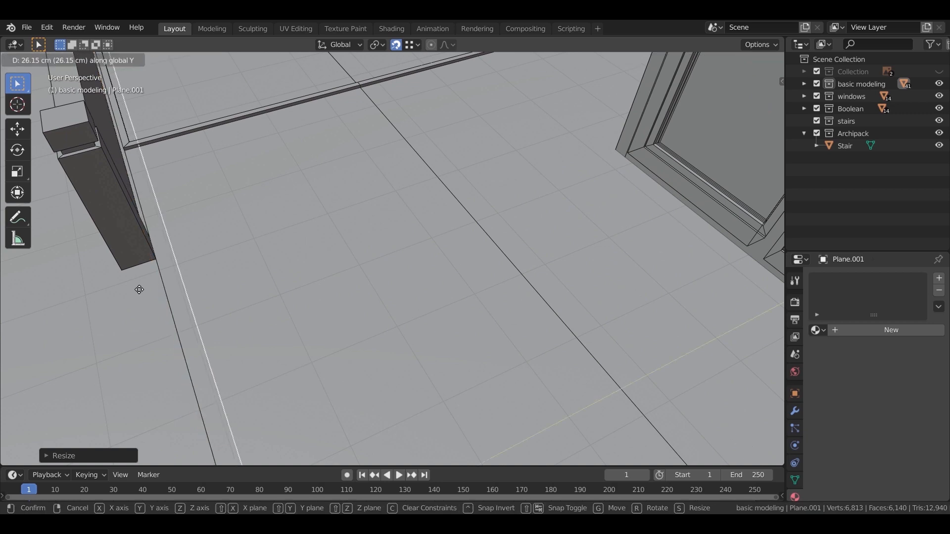
pyautogui.click(127, 147)
pyautogui.scroll(-7, 304, 248)
pyautogui.moveTo(304, 248); pyautogui.dragTo(302, 352, button='middle')
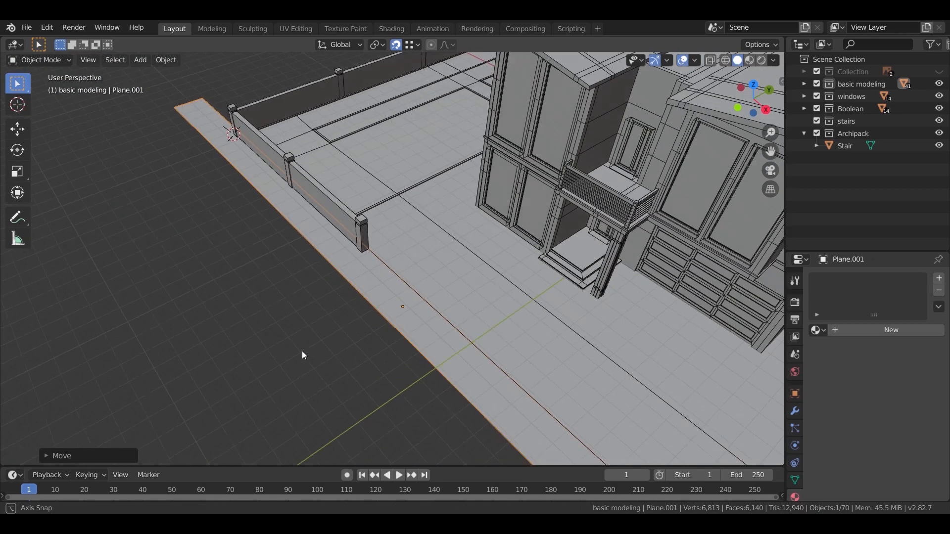
# Step: Add a lengthwise loop cut to the strip and slide it close to the fence-side edge
pyautogui.press('KP_7')
pyautogui.press('KP_Decimal')
pyautogui.press('Tab')
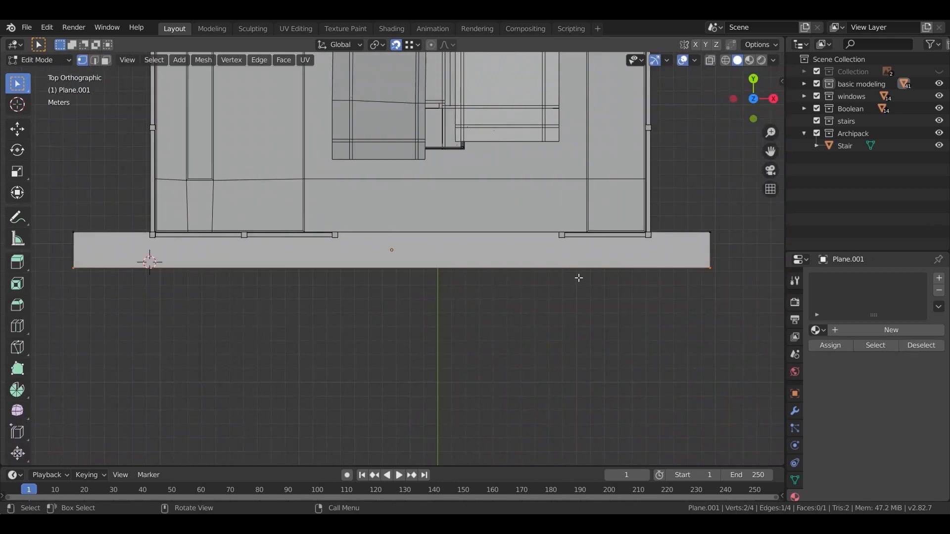
pyautogui.click(72, 247)
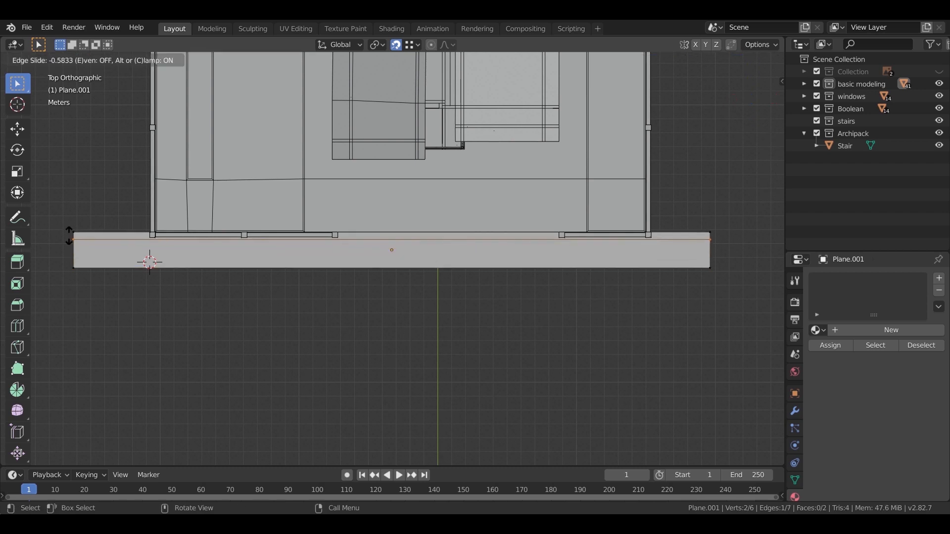
pyautogui.click(69, 236)
pyautogui.moveTo(159, 307); pyautogui.dragTo(100, 246, button='middle')
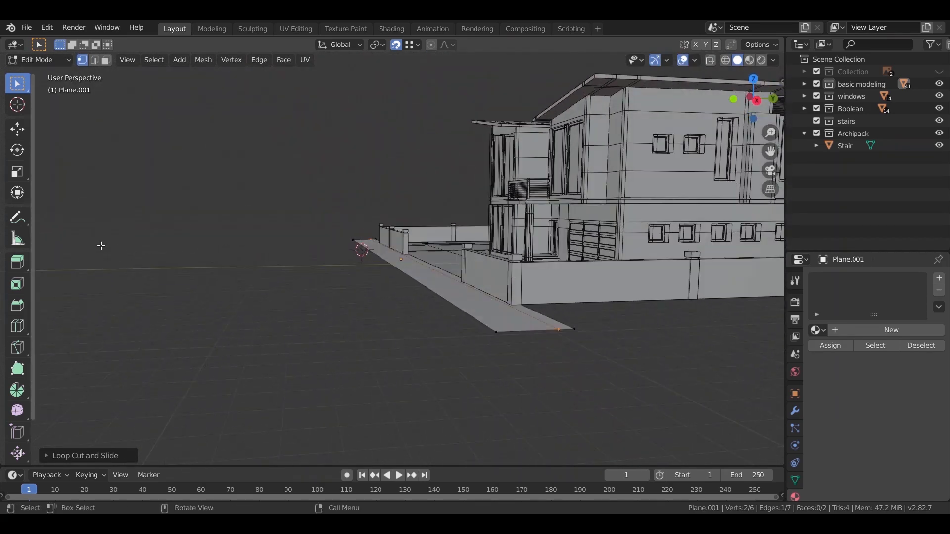
# Step: Lower the strip's outer long edge by 10 cm along Z
pyautogui.scroll(3, 136, 276)
pyautogui.scroll(2, 296, 363)
pyautogui.keyDown('alt'); pyautogui.moveTo(320, 361); pyautogui.dragTo(330, 277, button='middle'); pyautogui.keyUp('alt')
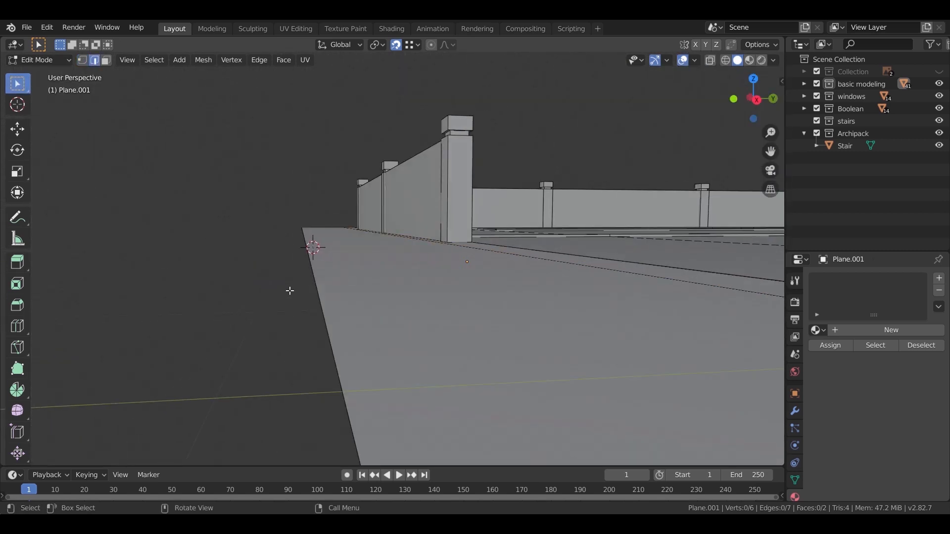
pyautogui.moveTo(319, 304); pyautogui.dragTo(331, 238, button='middle')
pyautogui.press('g')
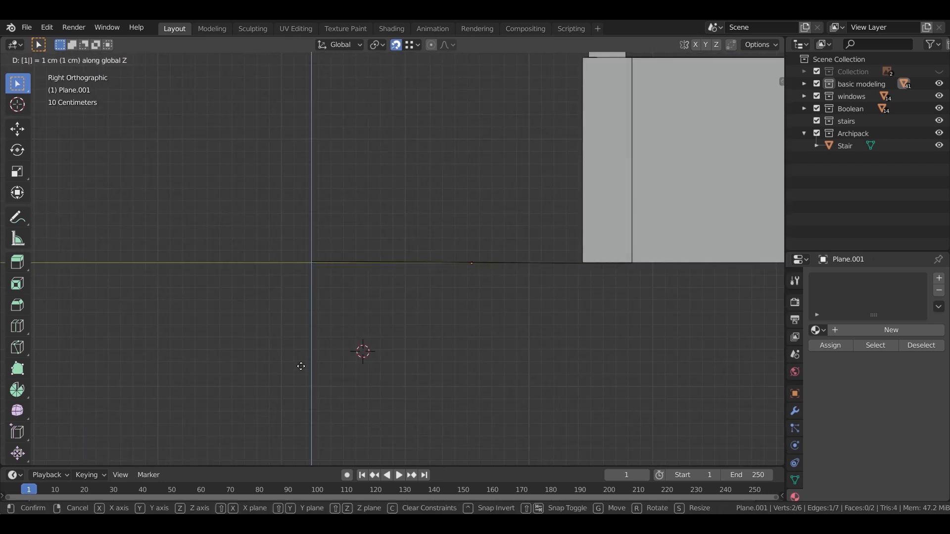
pyautogui.press('Return')
pyautogui.moveTo(307, 365); pyautogui.dragTo(406, 289, button='middle')
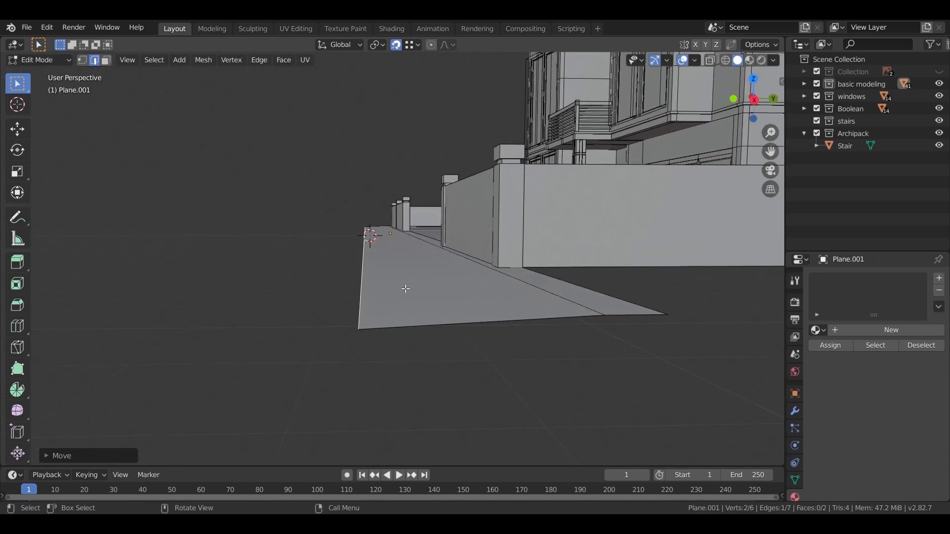
# Step: Try to add a centred lengthwise loop cut across the strip's sloping face and raise it about 2 cm
pyautogui.click(443, 325)
pyautogui.rightClick(442, 286)
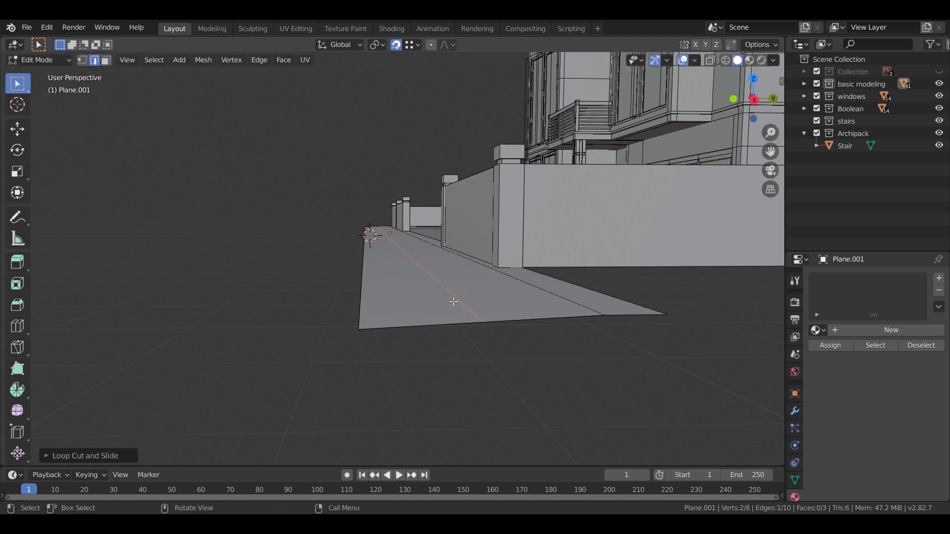
pyautogui.moveTo(454, 310); pyautogui.dragTo(460, 342, button='middle')
pyautogui.press('KP_3')
pyautogui.scroll(9, 369, 259)
pyautogui.keyDown('shift'); pyautogui.moveTo(403, 164); pyautogui.dragTo(424, 239, button='middle'); pyautogui.keyUp('shift')
pyautogui.scroll(2, 424, 240)
pyautogui.keyDown('shift'); pyautogui.moveTo(342, 216); pyautogui.dragTo(393, 279, button='middle'); pyautogui.keyUp('shift')
pyautogui.press('g')
pyautogui.press('z')
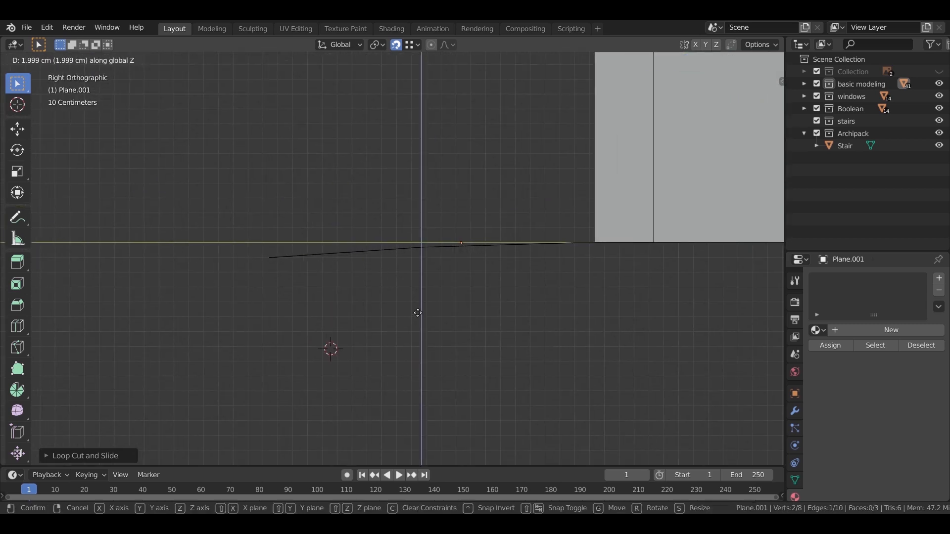
pyautogui.click(417, 313)
pyautogui.moveTo(418, 313)
pyautogui.mouseDown(button='middle')
pyautogui.moveTo(494, 315)
pyautogui.moveTo(465, 274)
pyautogui.moveTo(428, 318)
pyautogui.mouseUp(button='middle')
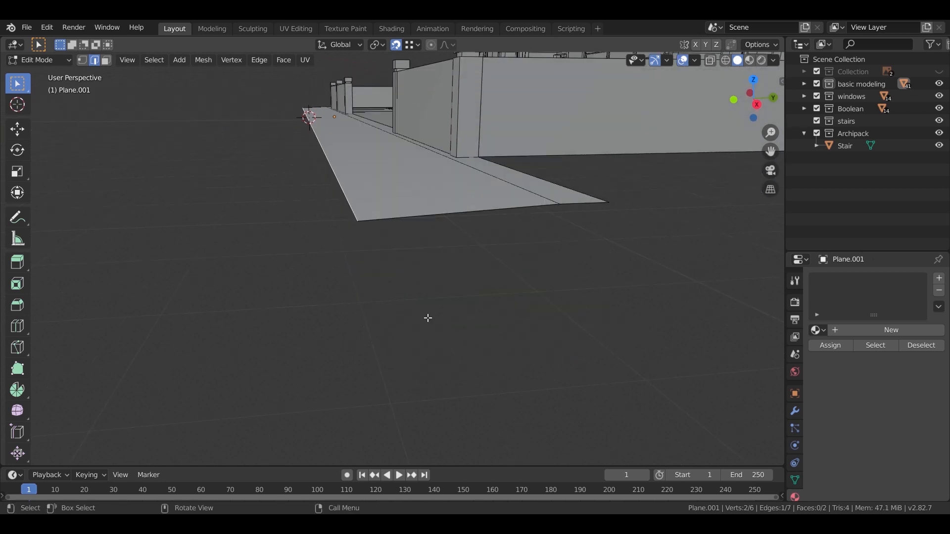
# Step: Add a centred lengthwise loop cut to the strip's wide sloping face and raise it about 2.3 cm along Z
pyautogui.click(420, 216)
pyautogui.rightClick(441, 244)
pyautogui.press('KP_3')
pyautogui.keyDown('shift'); pyautogui.moveTo(367, 124); pyautogui.dragTo(426, 260, button='middle'); pyautogui.keyUp('shift')
pyautogui.scroll(3, 401, 210)
pyautogui.scroll(9, 426, 261)
pyautogui.keyDown('shift'); pyautogui.moveTo(400, 205); pyautogui.dragTo(415, 233, button='middle'); pyautogui.keyUp('shift')
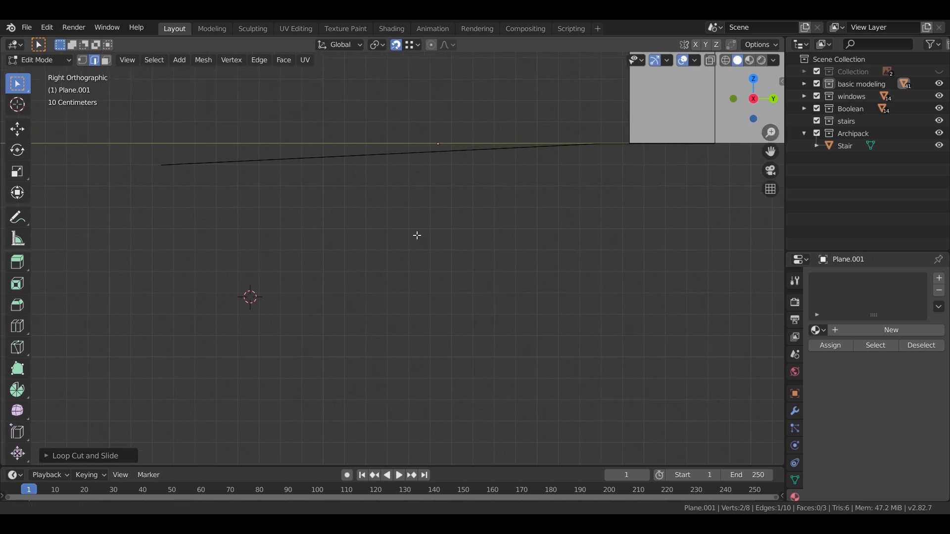
pyautogui.press('g')
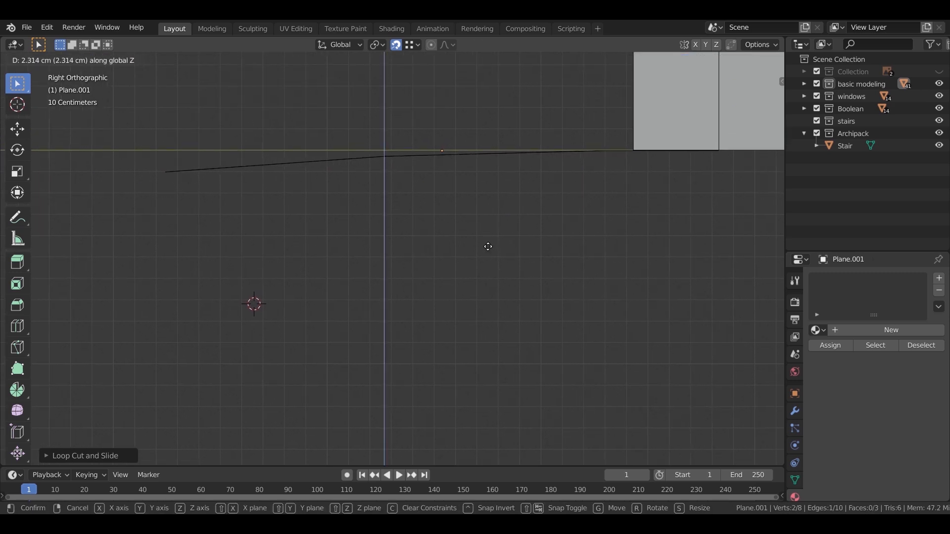
pyautogui.click(488, 246)
pyautogui.press('Escape')
# Step: Add another centred lengthwise loop cut to the strip's outermost face and raise it slightly along Z
pyautogui.moveTo(293, 162); pyautogui.dragTo(318, 212, button='middle')
pyautogui.press('KP_7')
pyautogui.scroll(-13, 348, 255)
pyautogui.scroll(-2, 332, 240)
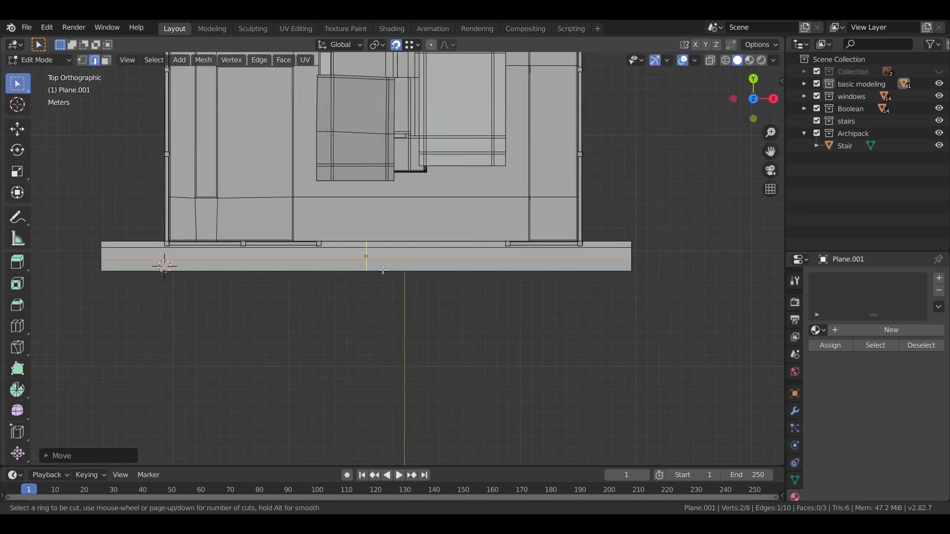
pyautogui.click(96, 266)
pyautogui.rightClick(97, 266)
pyautogui.moveTo(399, 312); pyautogui.dragTo(313, 276, button='middle')
pyautogui.press('KP_3')
pyautogui.scroll(5, 328, 246)
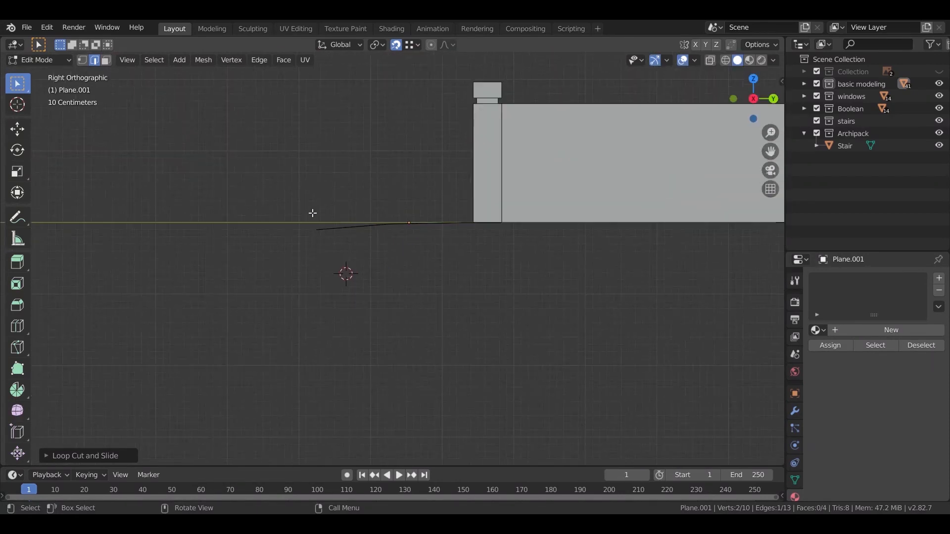
pyautogui.press('g')
pyautogui.click(293, 274)
# Step: Bevel the strip's outer loop about 20 cm wide with multiple segments, and leave mesh editing
pyautogui.moveTo(367, 276); pyautogui.dragTo(335, 280, button='middle')
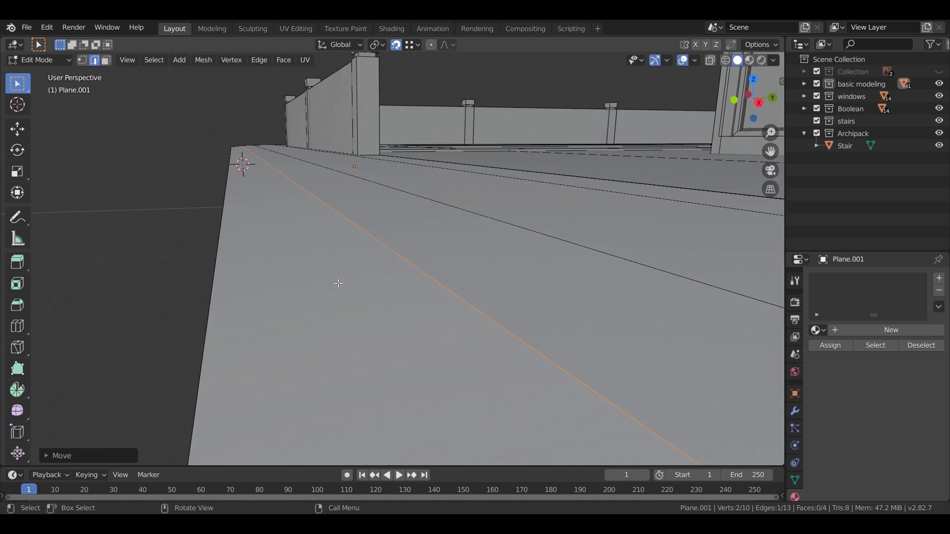
pyautogui.hotkey('ctrl', 'b')
pyautogui.scroll(9, 251, 359)
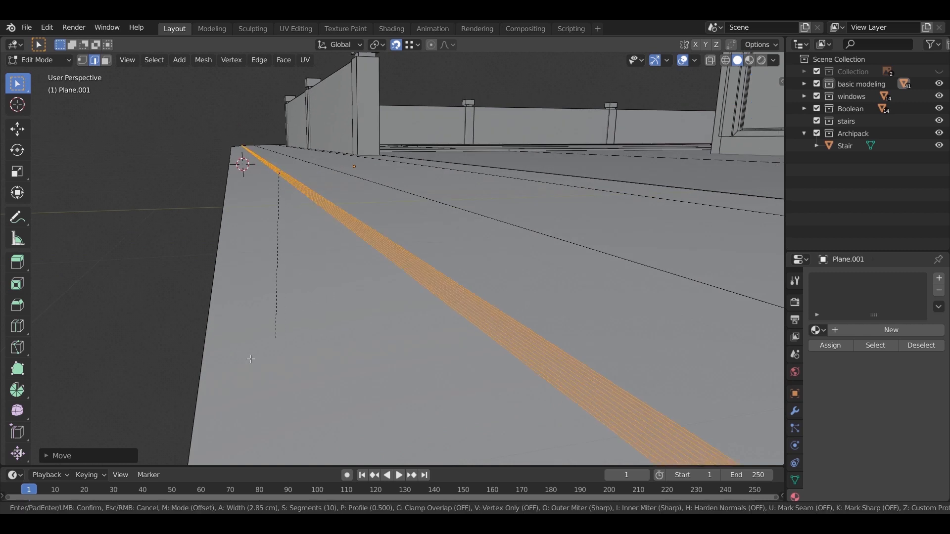
pyautogui.click(160, 134)
pyautogui.scroll(-2, 203, 128)
pyautogui.press('Tab')
# Step: Add a new plane at the 3D cursor beside the curved strip
pyautogui.scroll(-2, 382, 150)
pyautogui.moveTo(382, 150); pyautogui.dragTo(432, 211, button='middle')
pyautogui.scroll(10, 432, 210)
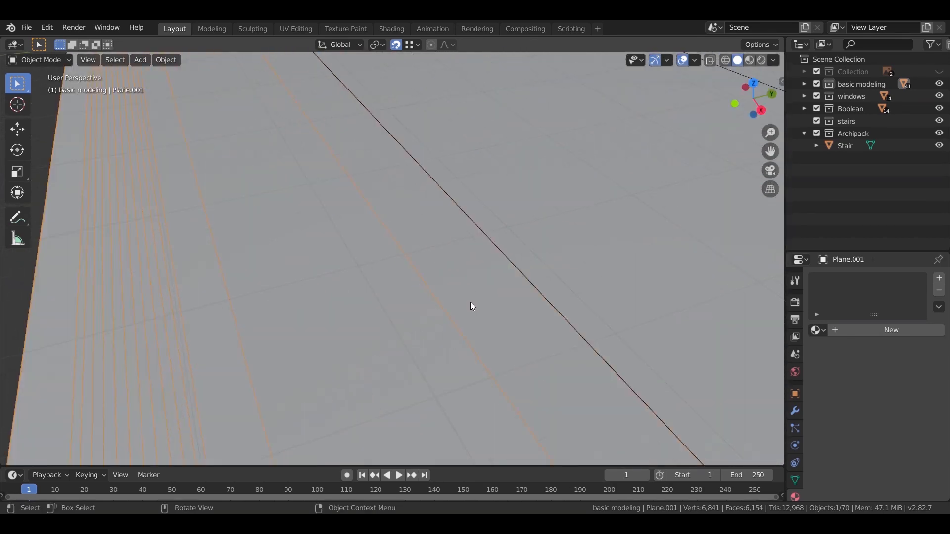
pyautogui.moveTo(478, 303); pyautogui.dragTo(376, 269, button='middle')
pyautogui.scroll(-8, 376, 269)
pyautogui.moveTo(284, 253); pyautogui.dragTo(321, 264, button='middle')
pyautogui.hotkey('shift', 'a')
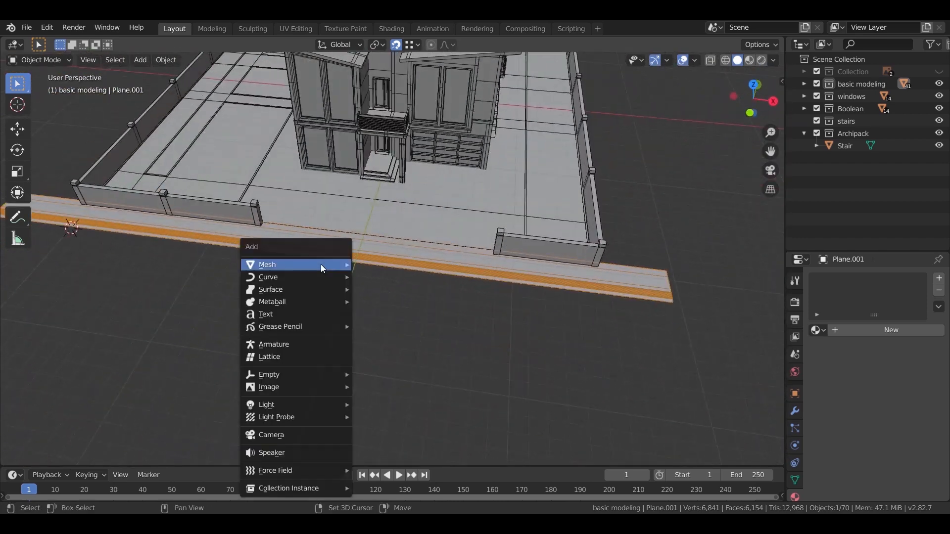
pyautogui.moveTo(321, 265)
pyautogui.click(391, 265)
pyautogui.scroll(-5, 447, 289)
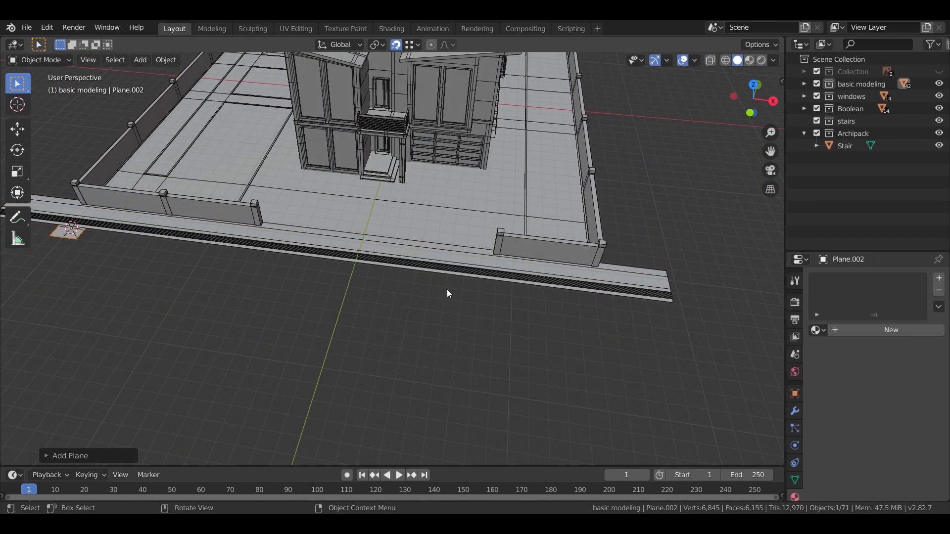
pyautogui.scroll(6, 348, 277)
pyautogui.moveTo(430, 314); pyautogui.dragTo(320, 226, button='middle')
# Step: Stretch the new plane along Y and move it outward along Y, clear of the strip
pyautogui.press('s')
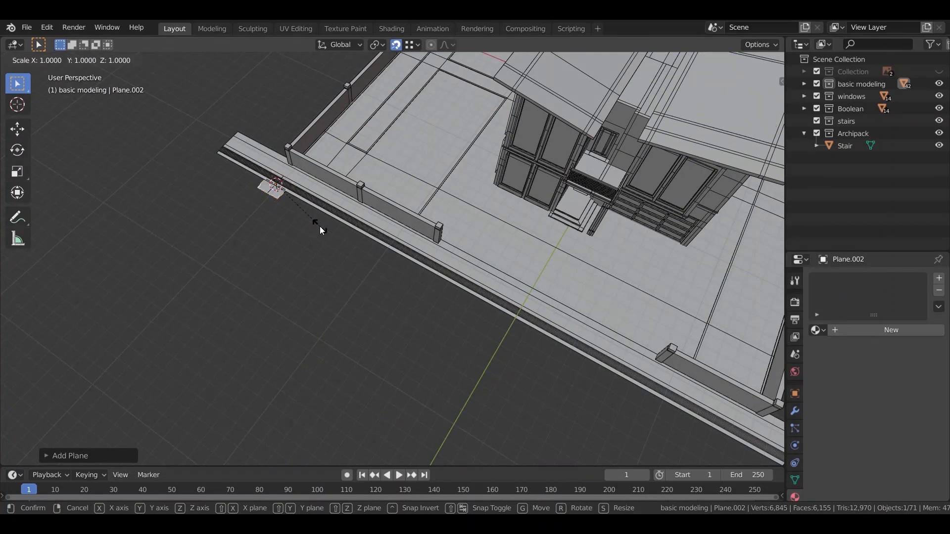
pyautogui.press('y')
pyautogui.click(416, 140)
pyautogui.press('g')
pyautogui.press('x')
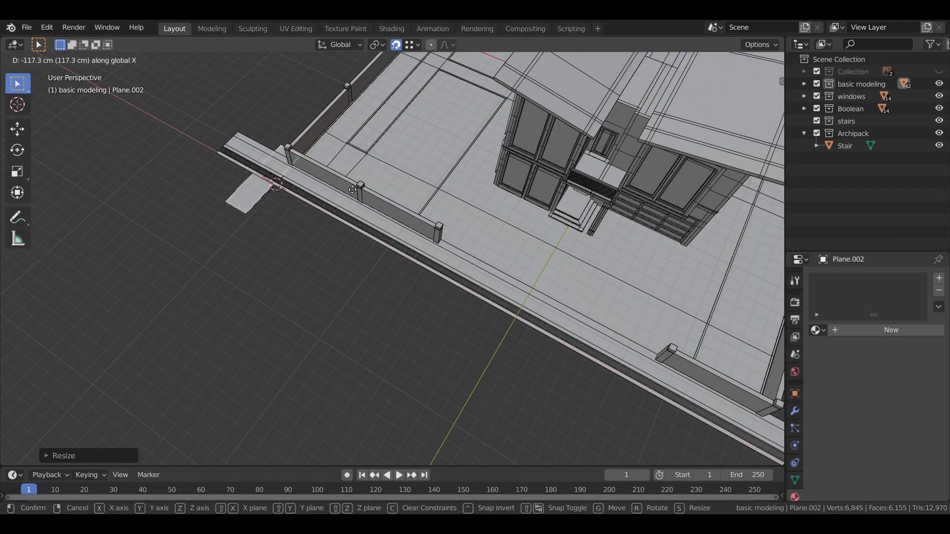
pyautogui.press('y')
pyautogui.click(308, 229)
# Step: Lengthen the plane further along Y and set its Y dimension to 1200 cm
pyautogui.press('s')
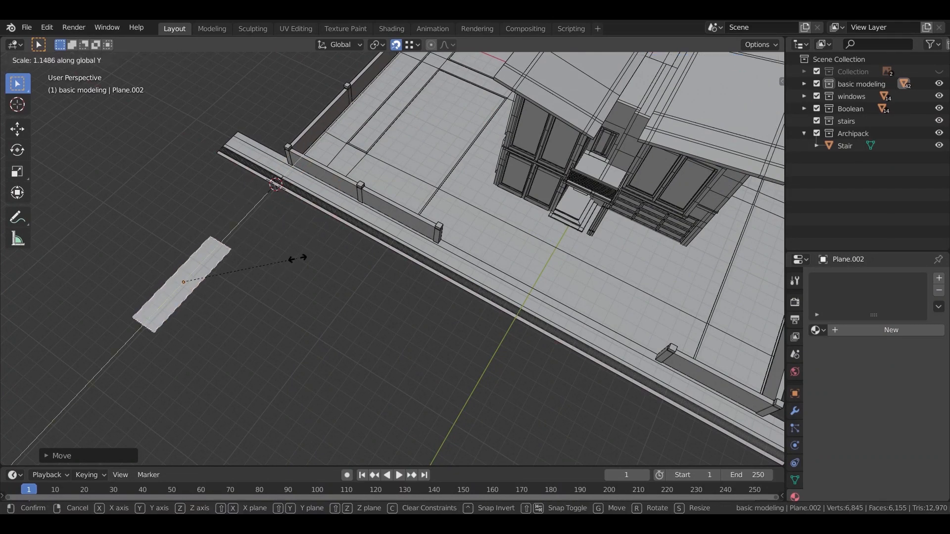
pyautogui.click(340, 236)
pyautogui.press('s')
pyautogui.press('y')
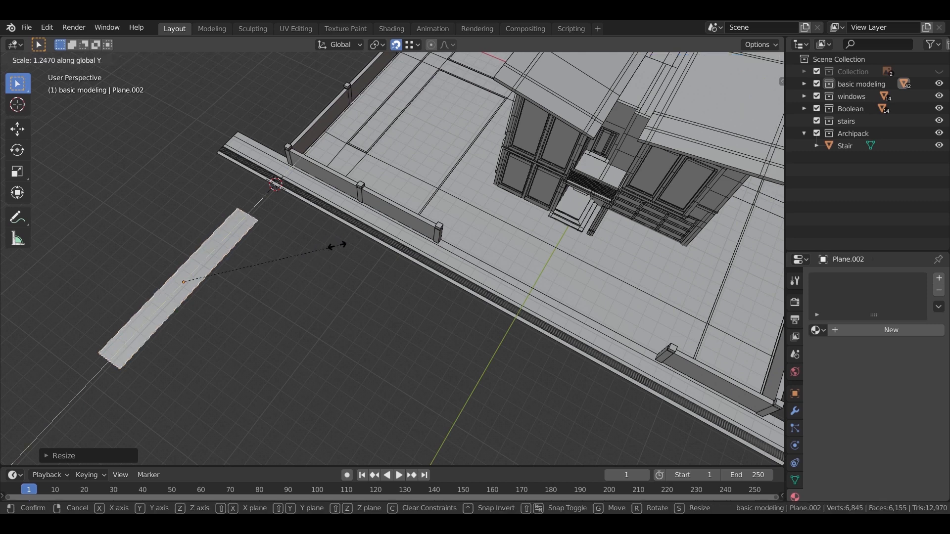
pyautogui.click(334, 253)
pyautogui.press('n')
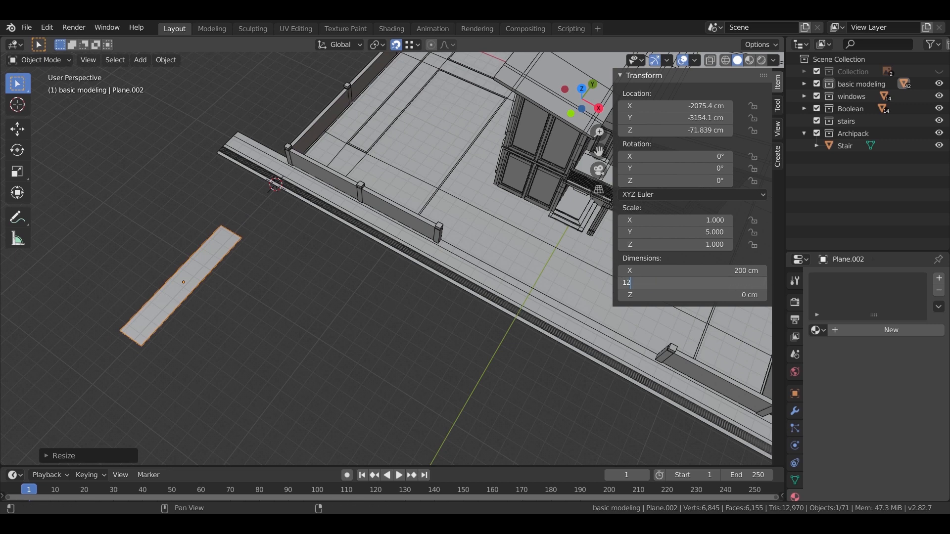
# Step: Snap the plane along X to the strip's -X end and along Y to the strip's outer edge
pyautogui.moveTo(316, 277); pyautogui.dragTo(460, 257, button='middle')
pyautogui.press('g')
pyautogui.press('x')
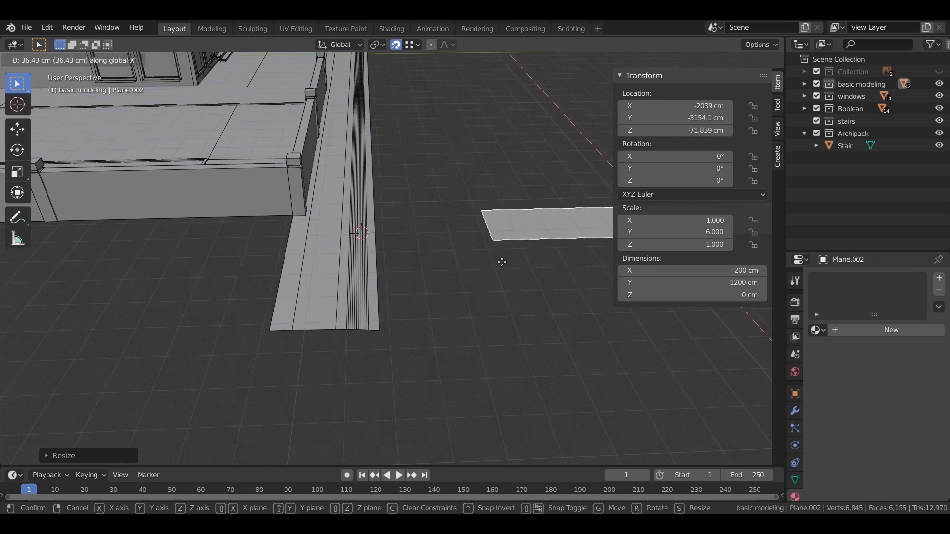
pyautogui.click(383, 333)
pyautogui.press('g')
pyautogui.press('y')
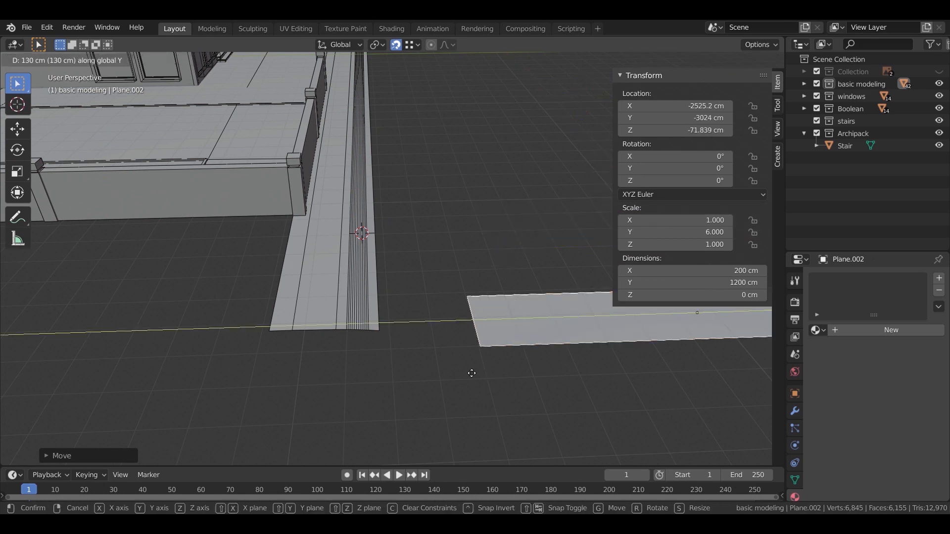
pyautogui.click(435, 357)
# Step: Raise the plane along Z to the height of the strip's lowered outer edge
pyautogui.moveTo(444, 358); pyautogui.dragTo(443, 236, button='middle')
pyautogui.press('g')
pyautogui.press('z')
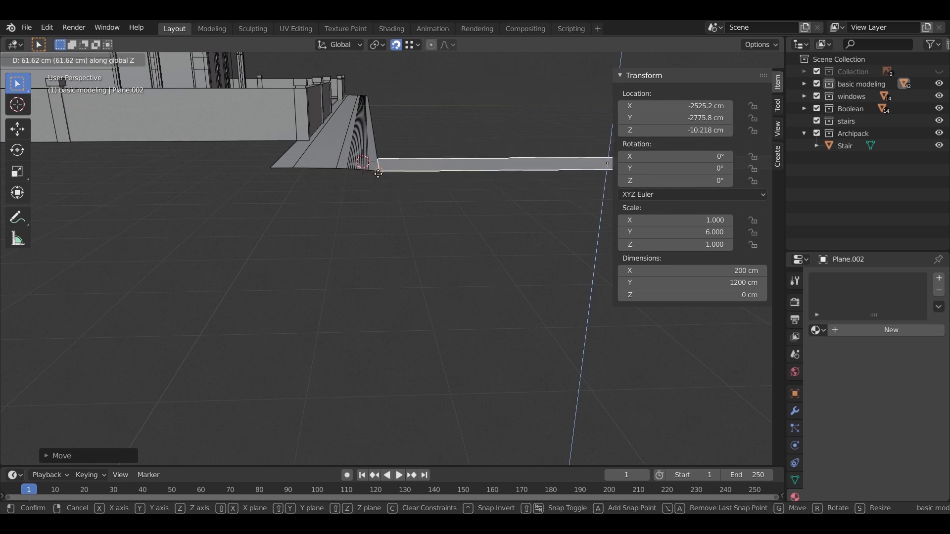
pyautogui.click(379, 174)
pyautogui.moveTo(456, 230); pyautogui.dragTo(182, 212, button='middle')
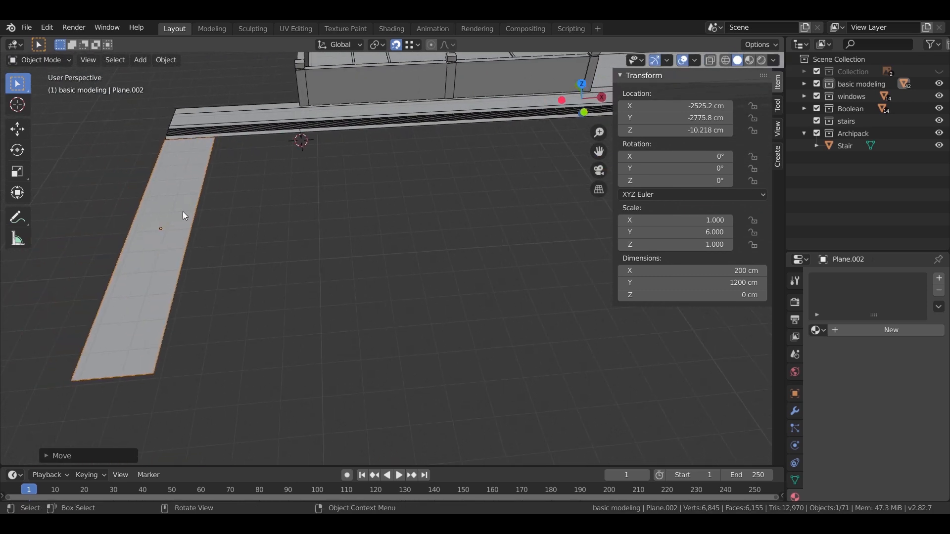
# Step: Extend the plane's +X edge to the strip's far end, making it 4587 cm long, and save the file
pyautogui.press('Tab')
pyautogui.scroll(-5, 262, 251)
pyautogui.keyDown('shift'); pyautogui.moveTo(396, 248); pyautogui.dragTo(229, 283, button='middle'); pyautogui.keyUp('shift')
pyautogui.scroll(-1, 232, 283)
pyautogui.press('g')
pyautogui.press('x')
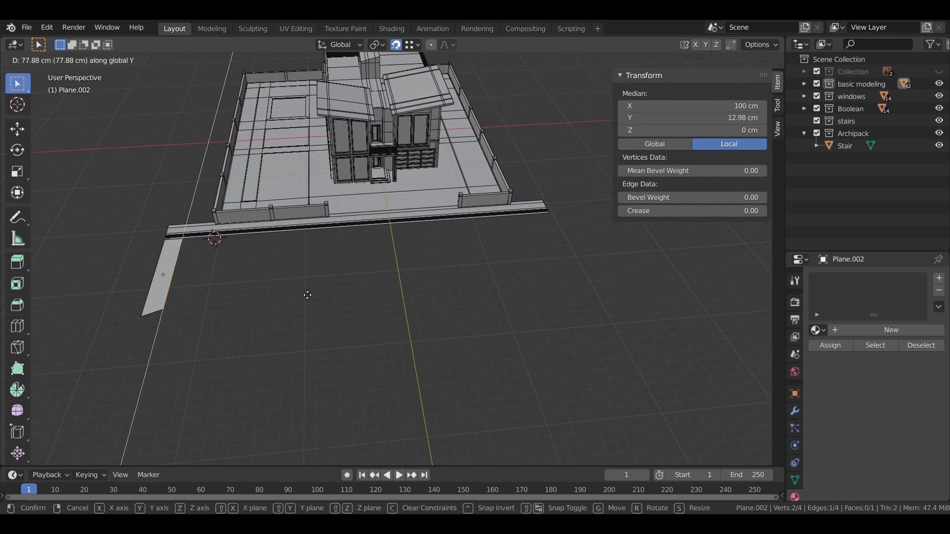
pyautogui.click(545, 340)
pyautogui.moveTo(546, 341); pyautogui.dragTo(398, 331, button='middle')
pyautogui.press('Tab')
pyautogui.hotkey('ctrl', 's')
# Step: Assign the existing "floor" material to the curved strip outside the front fence
pyautogui.scroll(2, 390, 340)
pyautogui.keyDown('shift'); pyautogui.moveTo(423, 284); pyautogui.dragTo(412, 318, button='middle'); pyautogui.keyUp('shift')
pyautogui.click(419, 317)
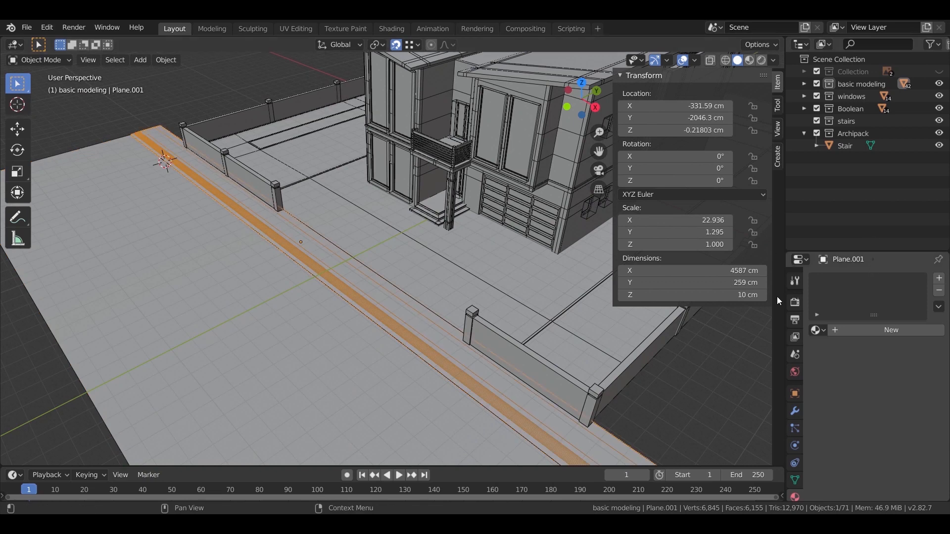
pyautogui.click(461, 285)
pyautogui.click(465, 320)
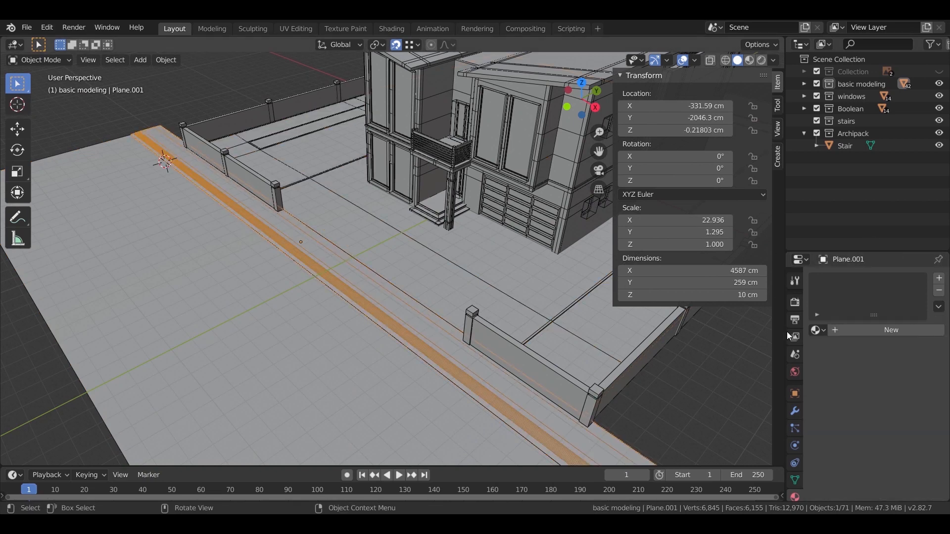
pyautogui.click(818, 330)
pyautogui.click(780, 366)
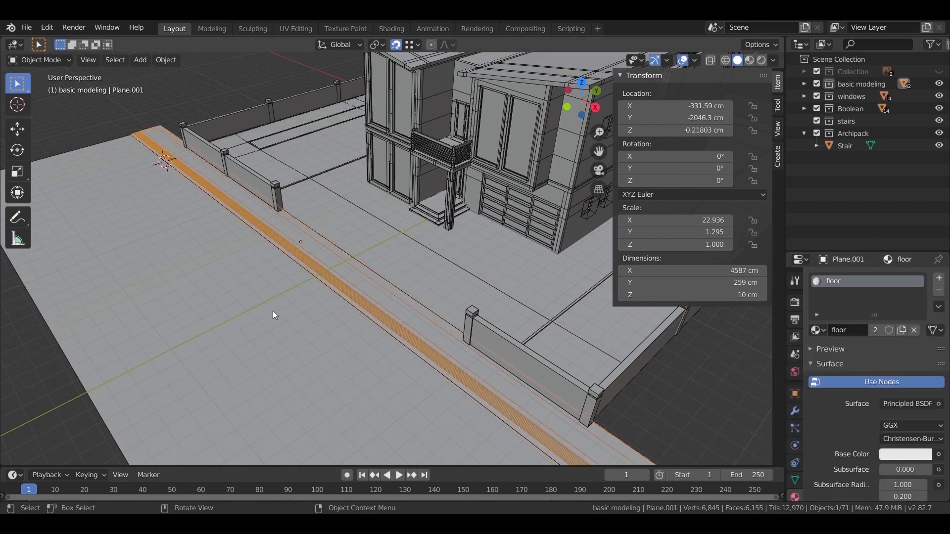
# Step: Give the wide outer plane a new material named "street" and save the file
pyautogui.click(468, 328)
pyautogui.click(846, 328)
pyautogui.click(845, 331)
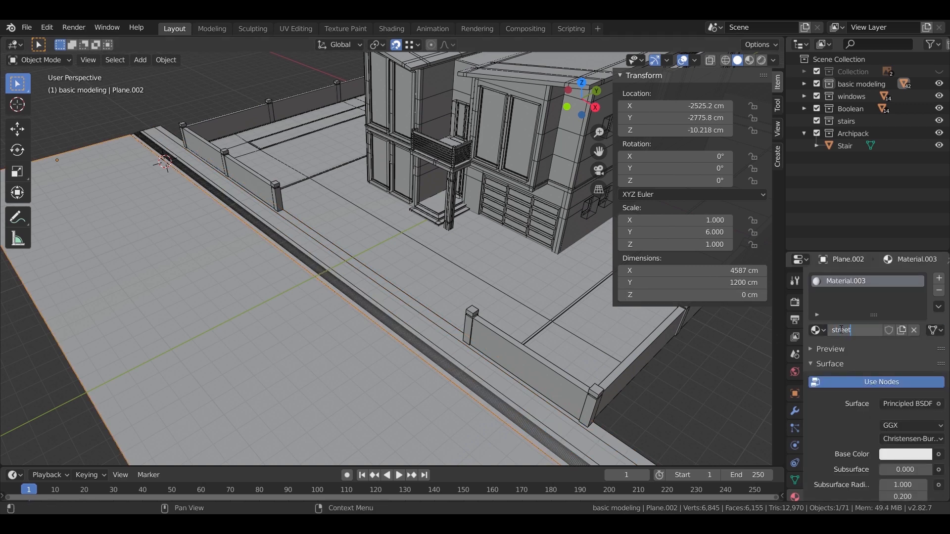
pyautogui.write('street')
pyautogui.press('Return')
pyautogui.moveTo(601, 306); pyautogui.dragTo(439, 272, button='middle')
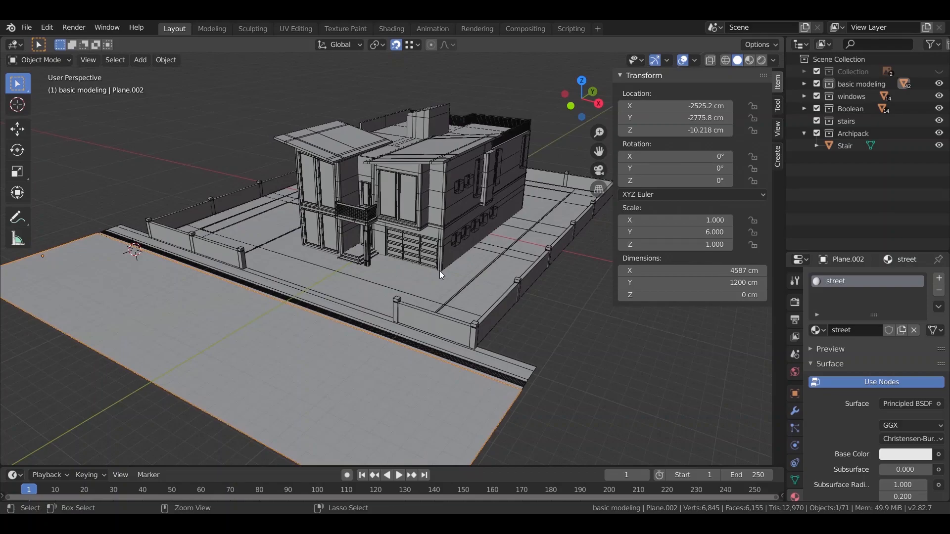
pyautogui.hotkey('ctrl', 's')
pyautogui.scroll(10, 456, 228)
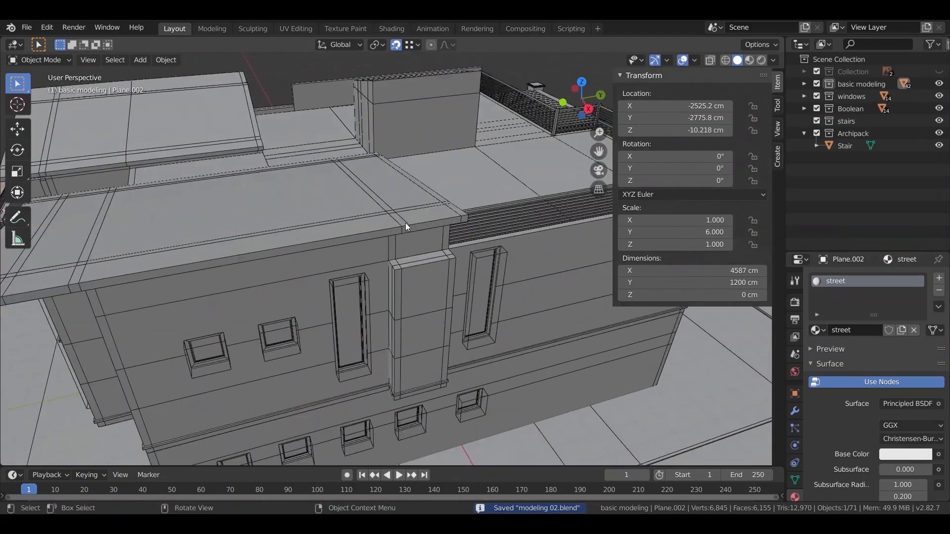
pyautogui.moveTo(406, 223); pyautogui.dragTo(366, 300, button='middle')
pyautogui.scroll(3, 378, 263)
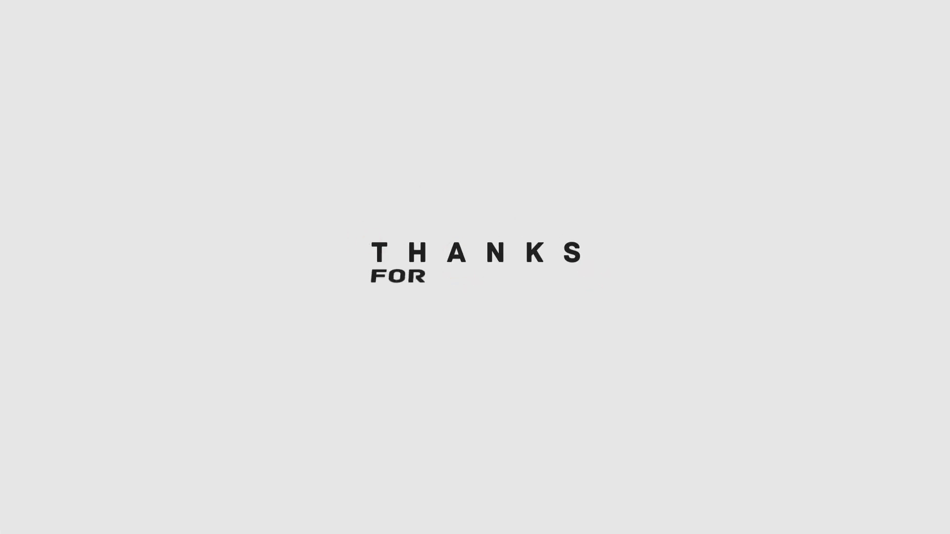